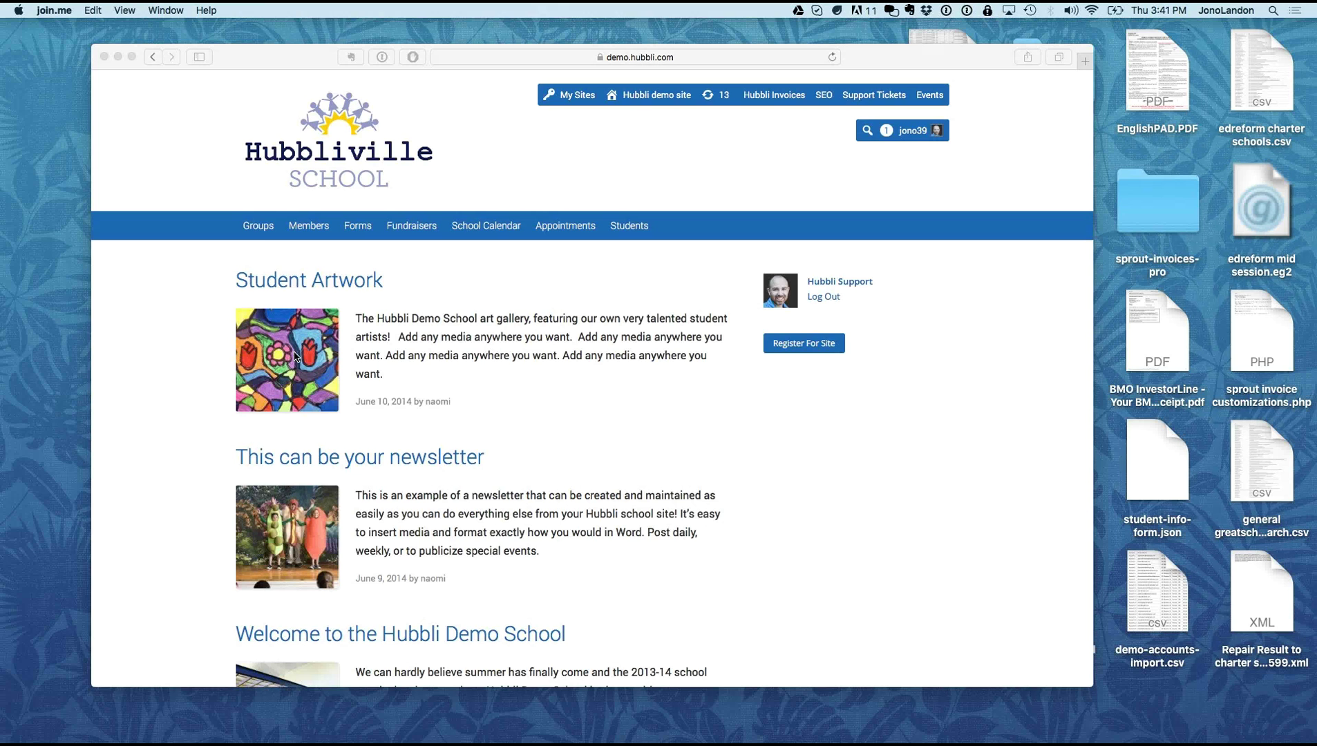
Step: Resize the browser window to make it slightly narrower and taller
{"action": "left_click", "coordinate": [154, 348]}
{"action": "left_click", "coordinate": [192, 270]}
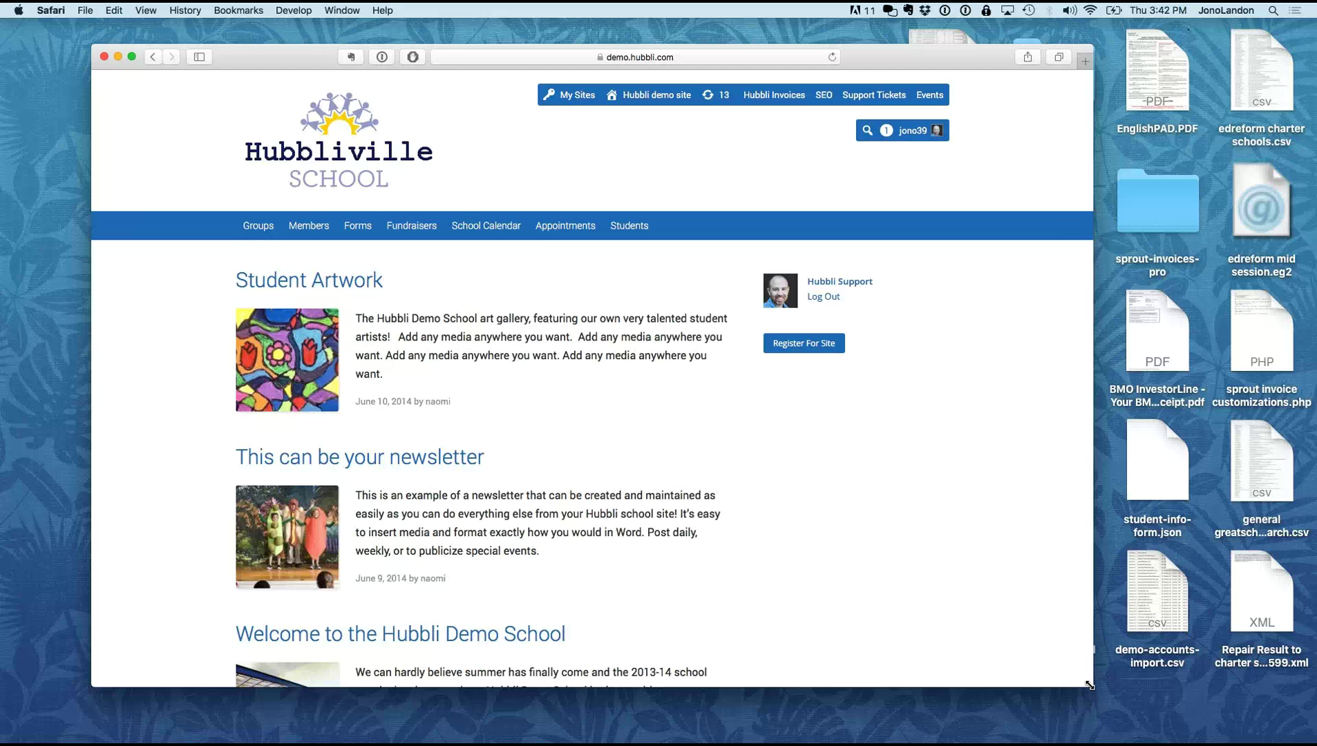
{"action": "left_click_drag", "start_coordinate": [1073, 684], "coordinate": [1069, 718]}
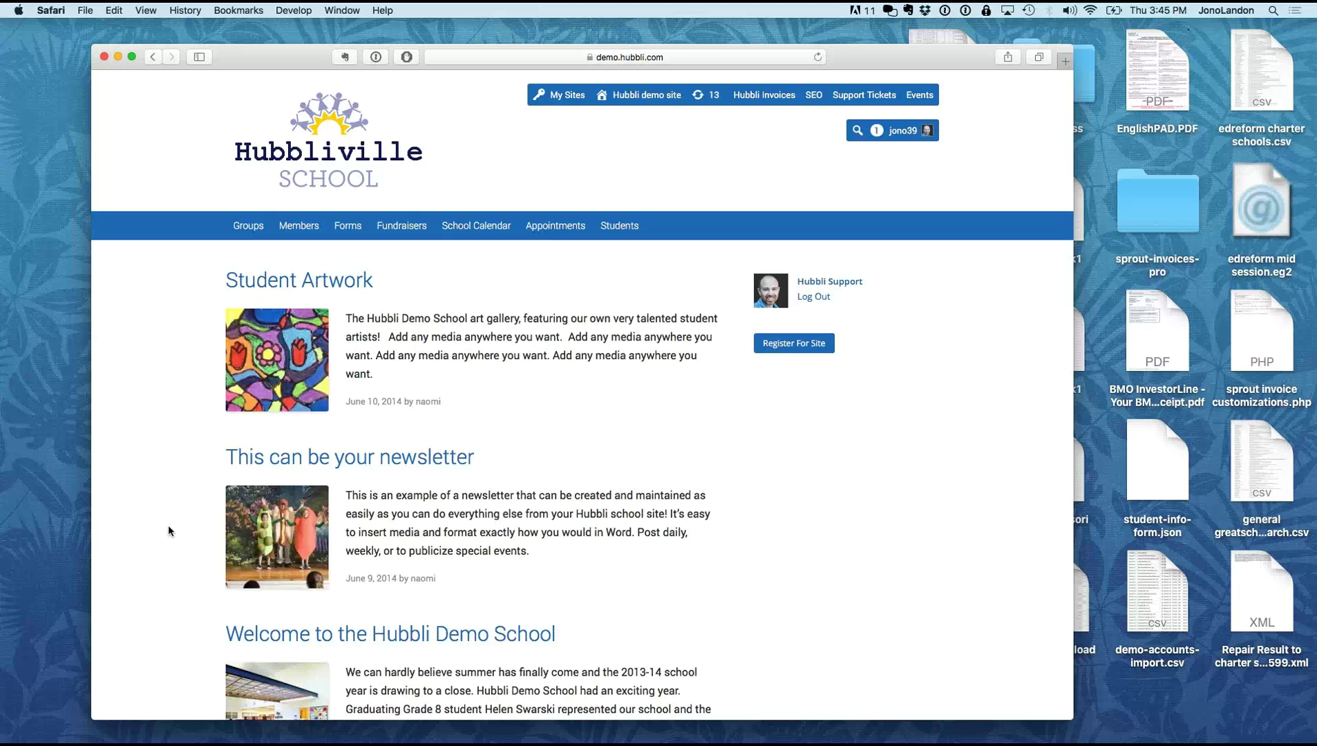
Step: Open the Class 104 group from the school's groups directory and look over its recent activity
{"action": "left_click", "coordinate": [248, 226]}
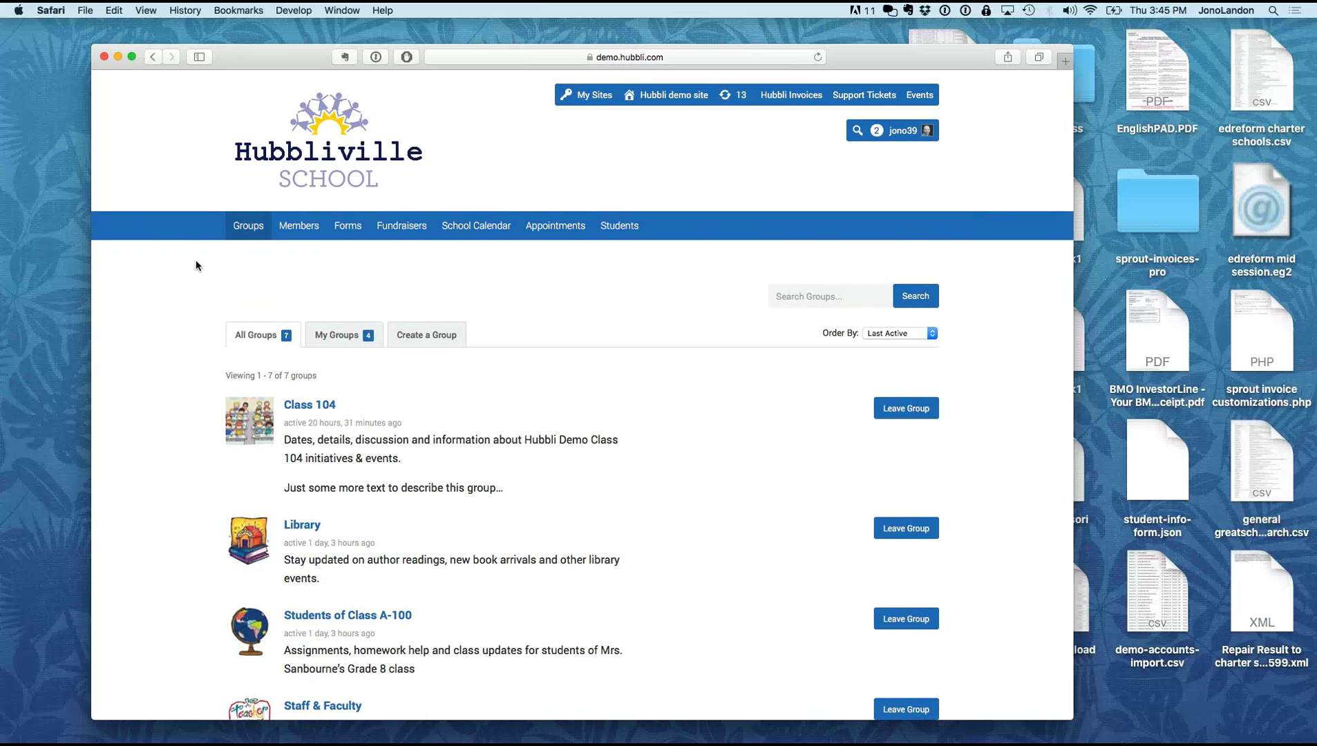
{"action": "scroll", "coordinate": [609, 449], "scroll_direction": "down", "scroll_amount": 3}
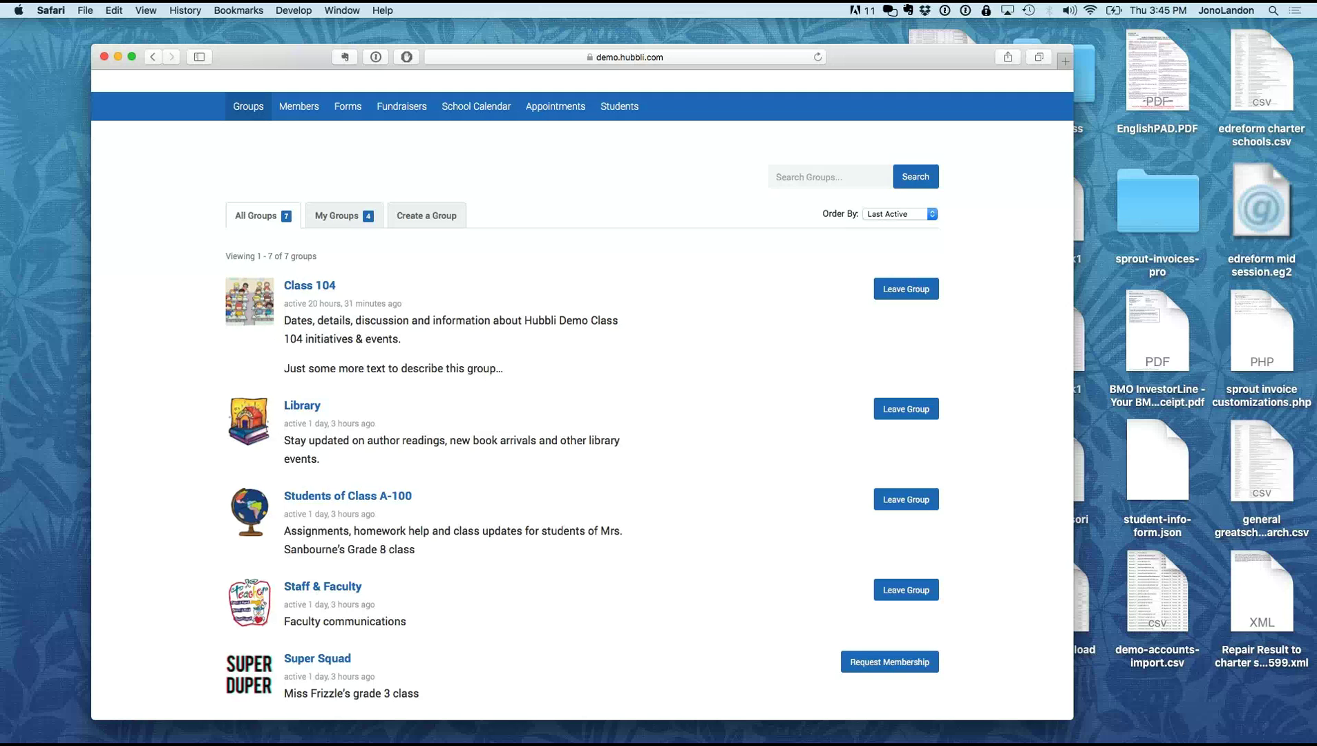
{"action": "left_click", "coordinate": [305, 286]}
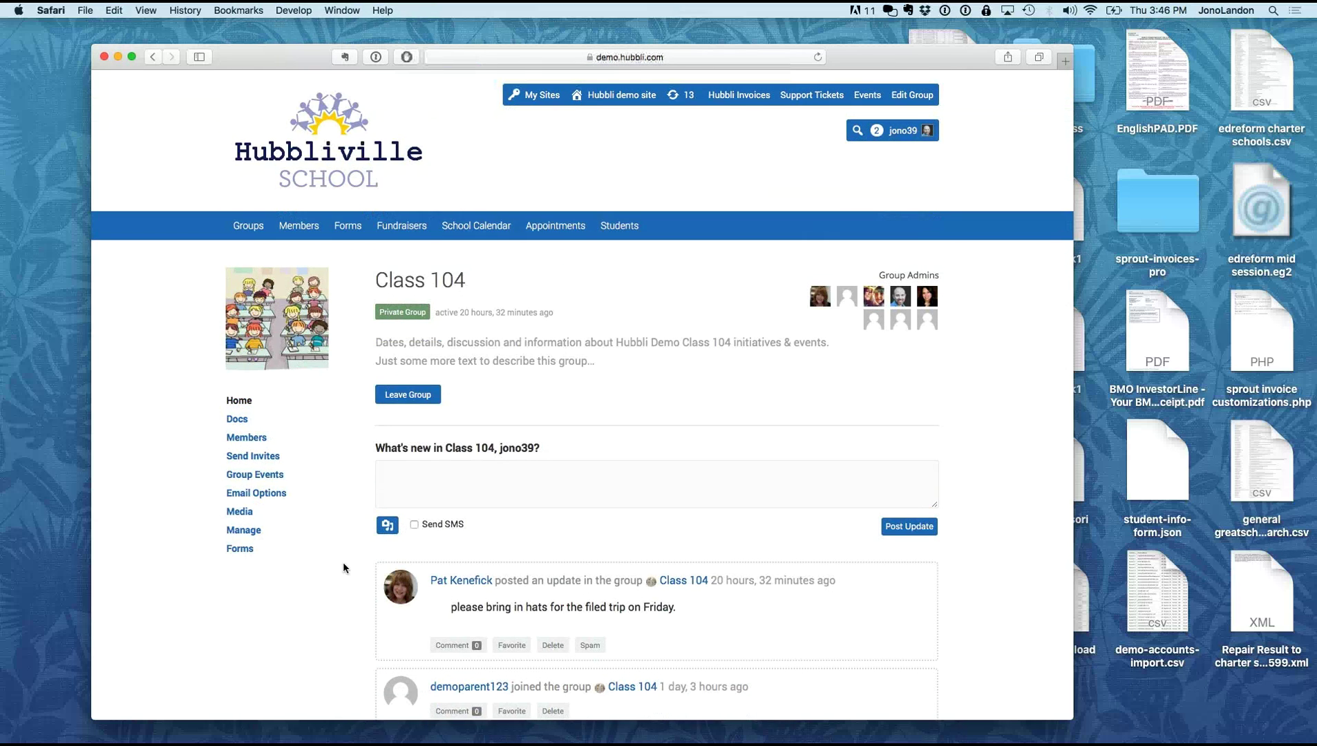
{"action": "scroll", "coordinate": [344, 563], "scroll_direction": "down", "scroll_amount": 1}
{"action": "scroll", "coordinate": [343, 561], "scroll_direction": "down", "scroll_amount": 2}
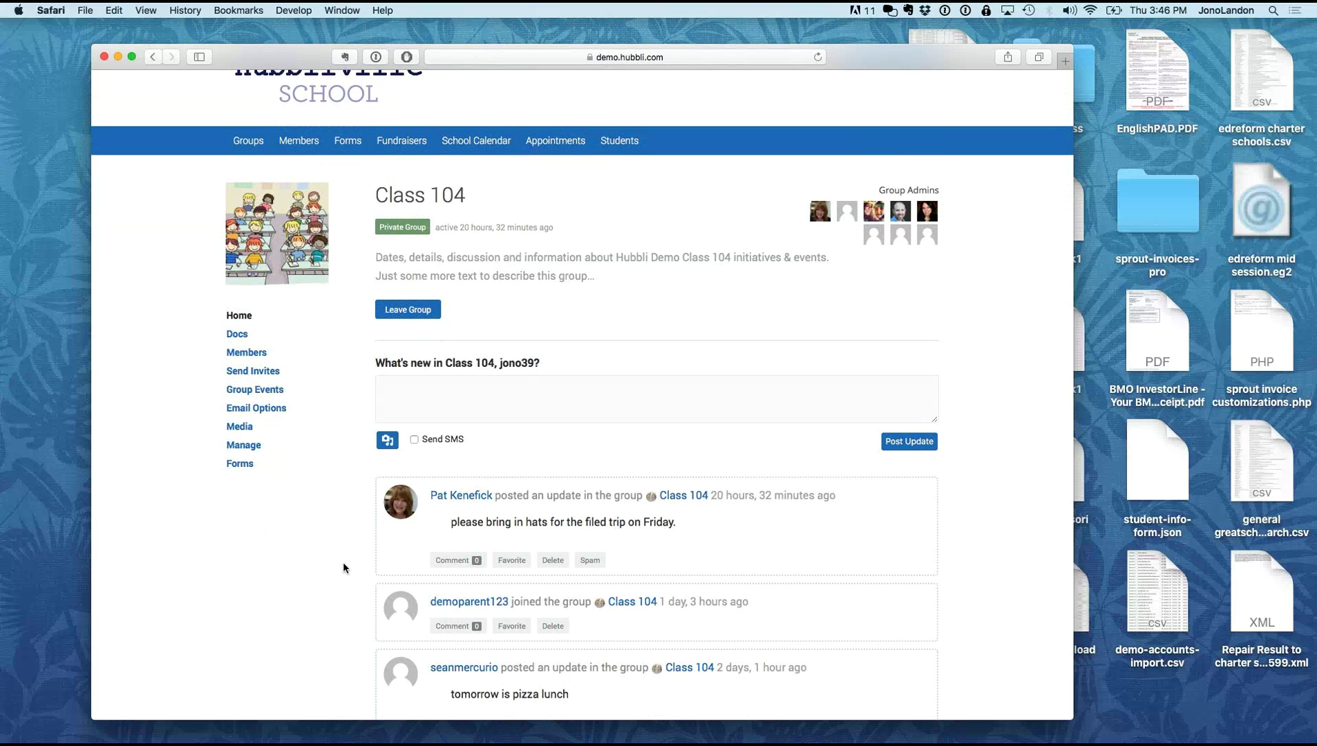
{"action": "scroll", "coordinate": [343, 562], "scroll_direction": "down", "scroll_amount": 1}
{"action": "scroll", "coordinate": [343, 561], "scroll_direction": "up", "scroll_amount": 3}
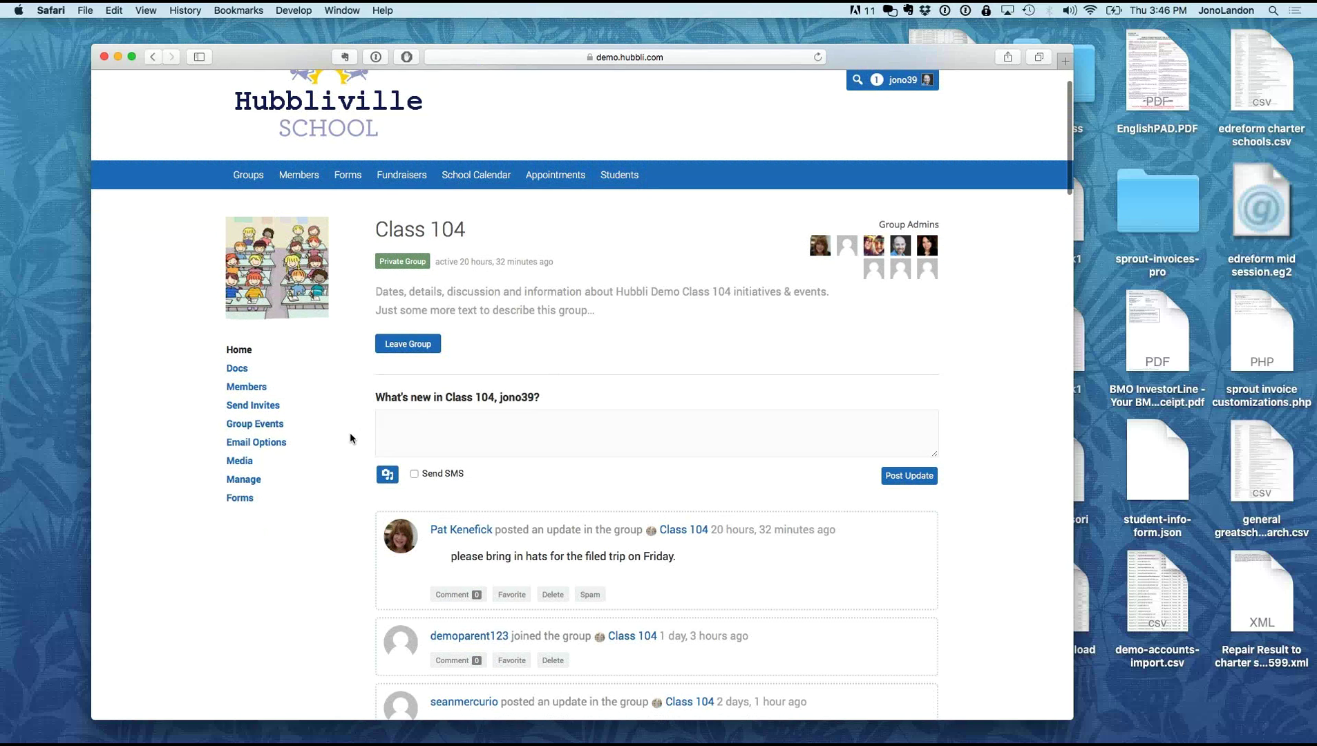
Step: Draft the group update "Remember today is a field trip!" for Class 104
{"action": "left_click", "coordinate": [385, 433]}
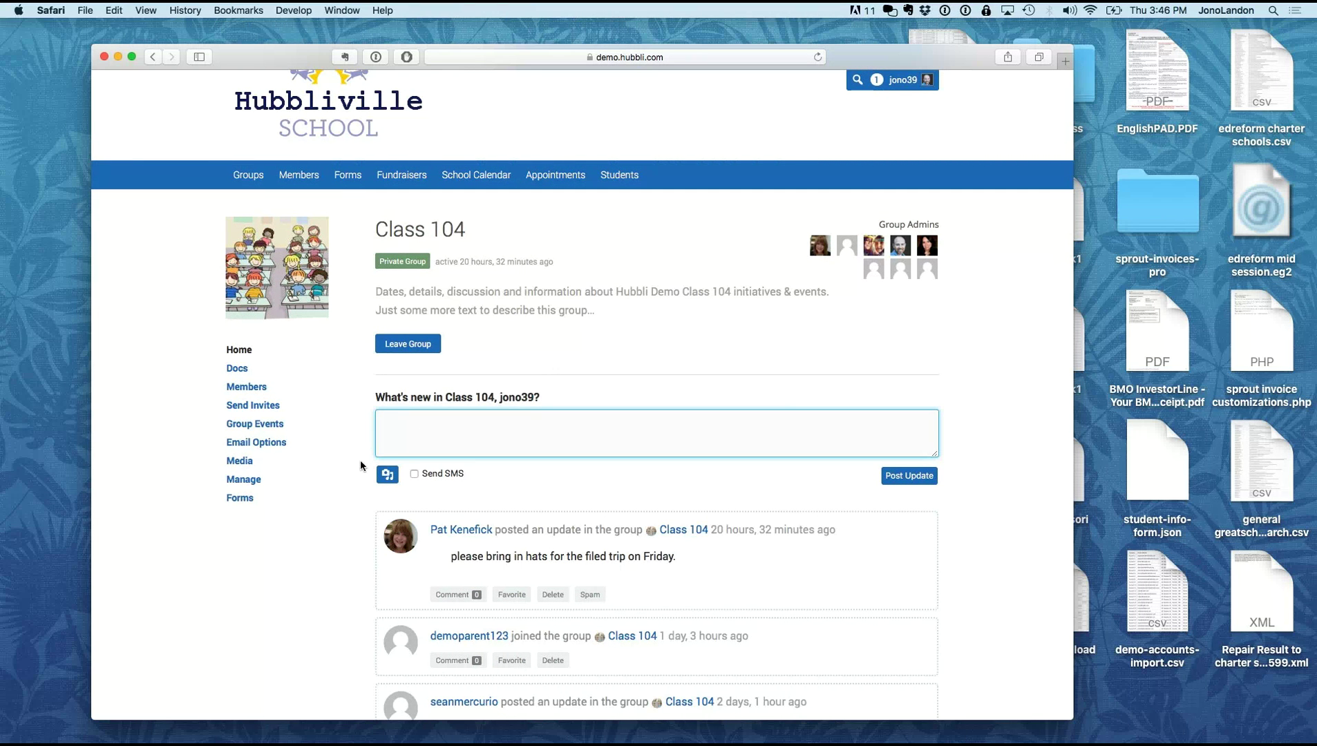
{"action": "type", "text": "Remember today "}
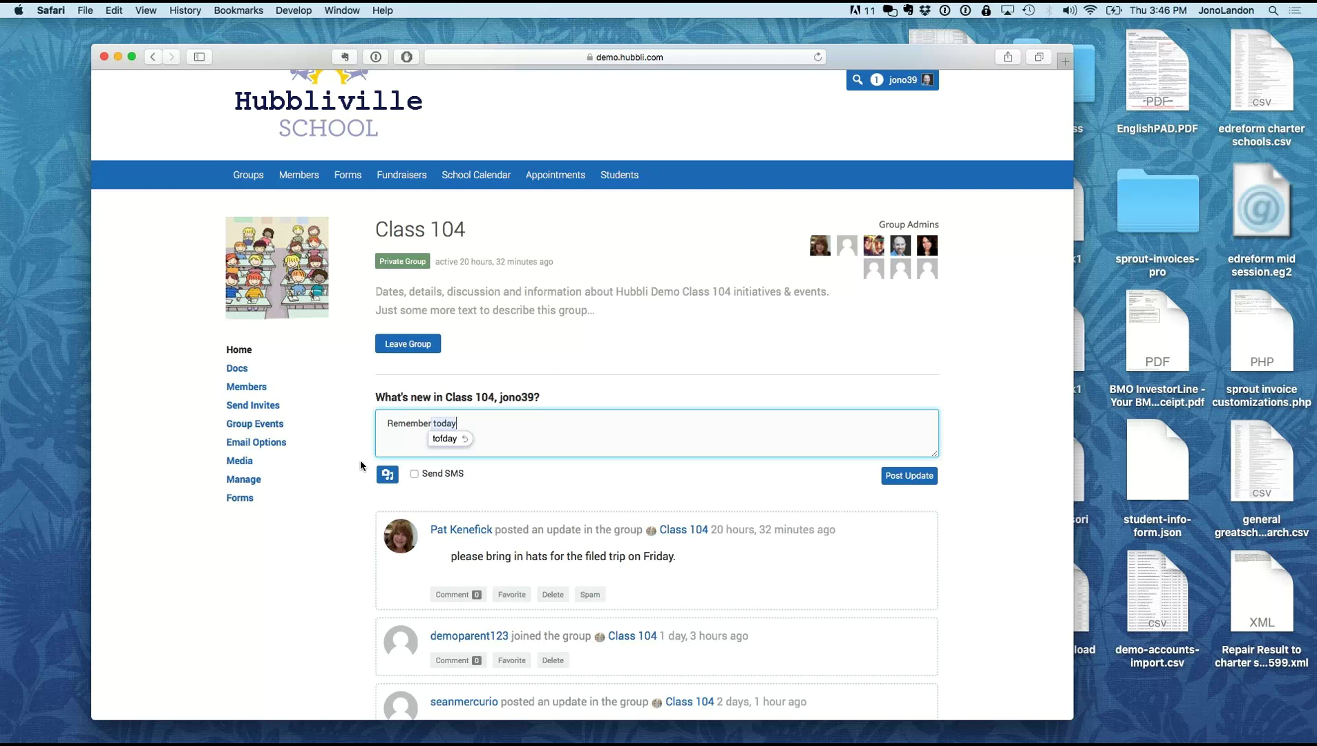
{"action": "type", "text": "is a field trip"}
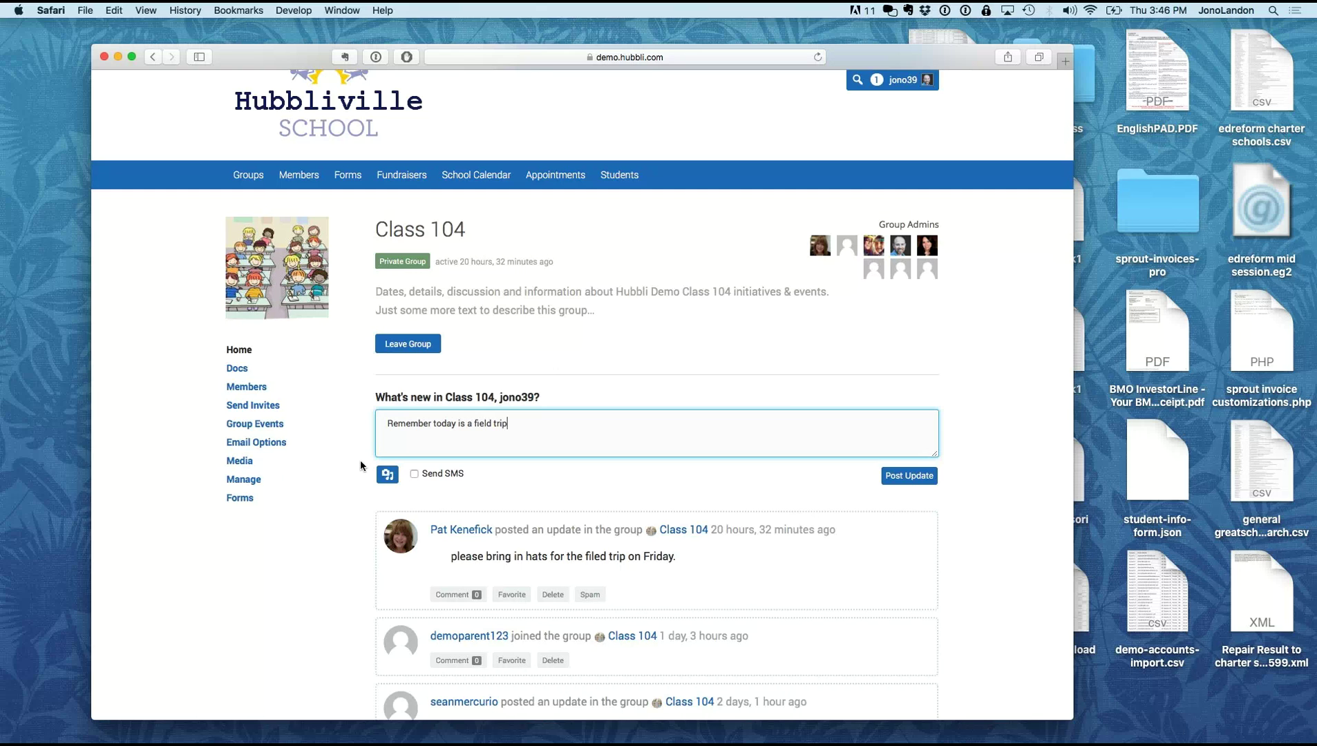
{"action": "type", "text": "!"}
{"action": "key", "text": "Return"}
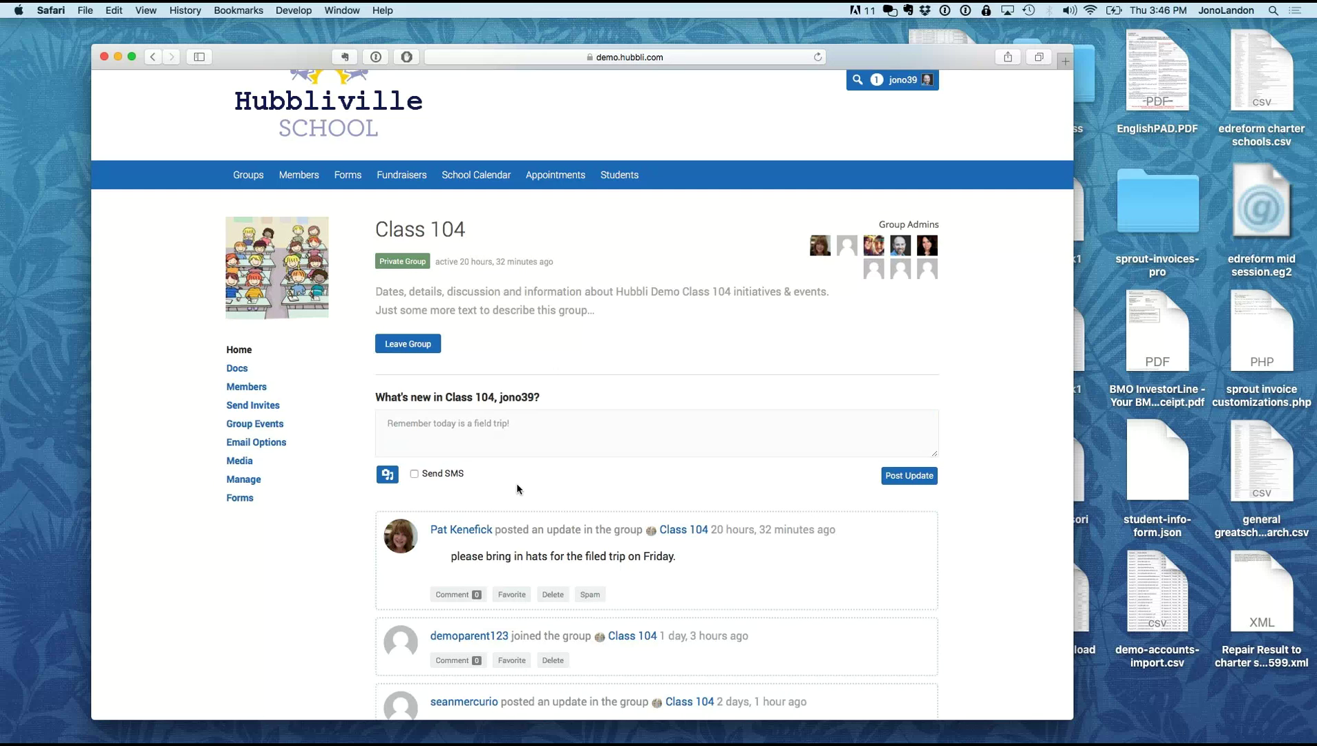
{"action": "left_click", "coordinate": [479, 443]}
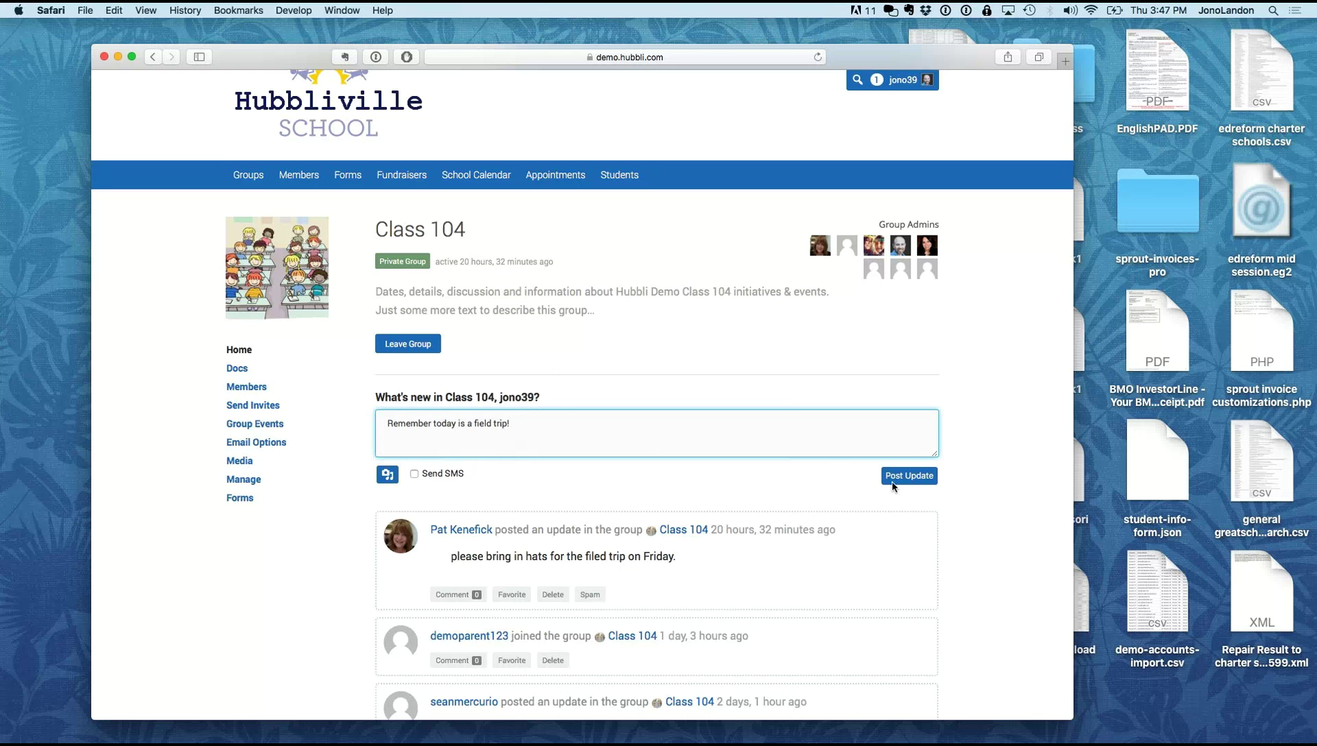
Step: Enable the Send SMS option for the drafted group update
{"action": "scroll", "coordinate": [360, 596], "scroll_direction": "down", "scroll_amount": 1}
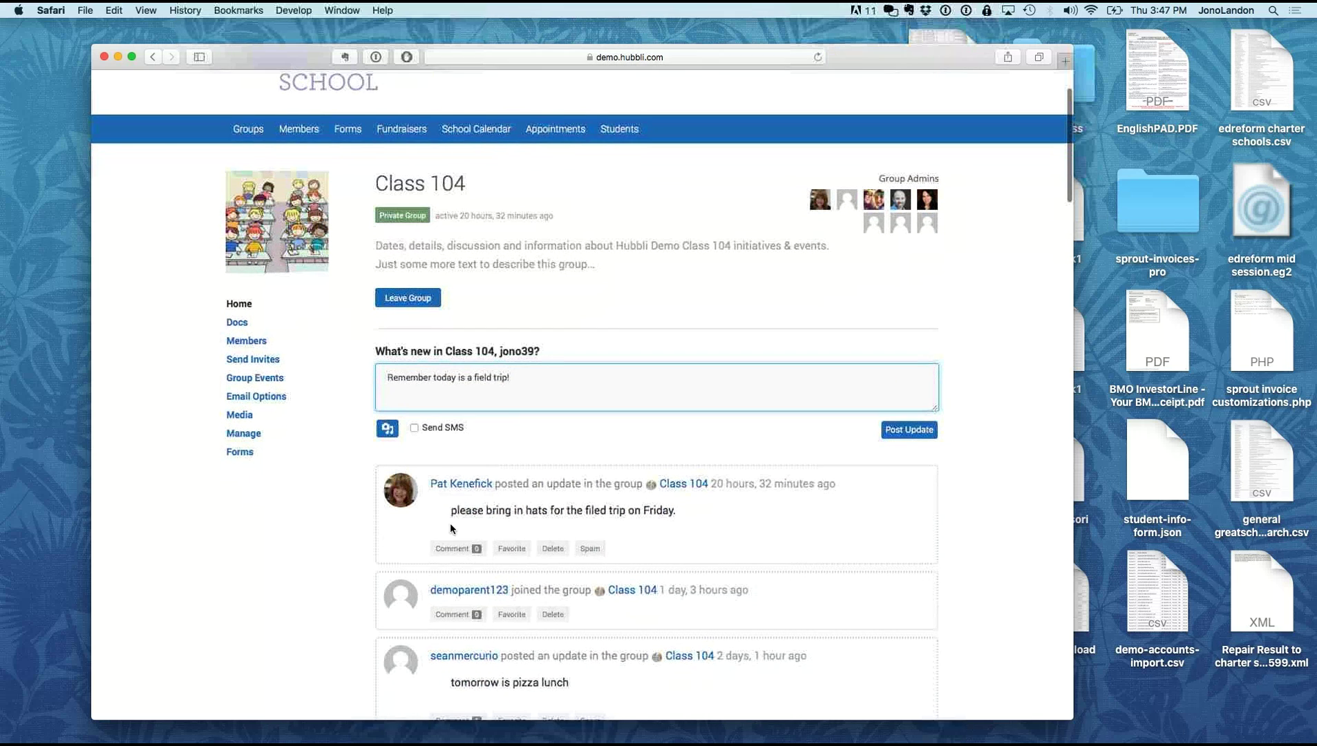
{"action": "scroll", "coordinate": [342, 587], "scroll_direction": "down", "scroll_amount": 5}
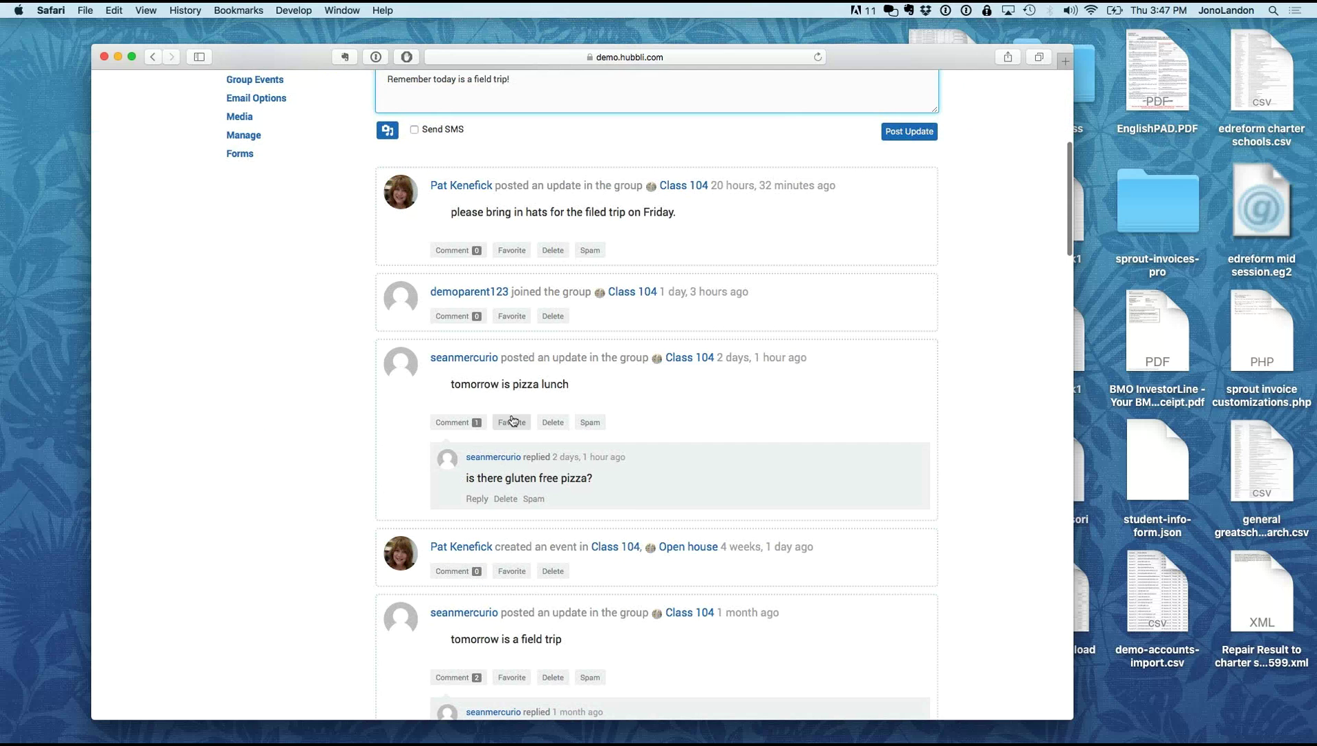
{"action": "scroll", "coordinate": [343, 612], "scroll_direction": "up", "scroll_amount": 3}
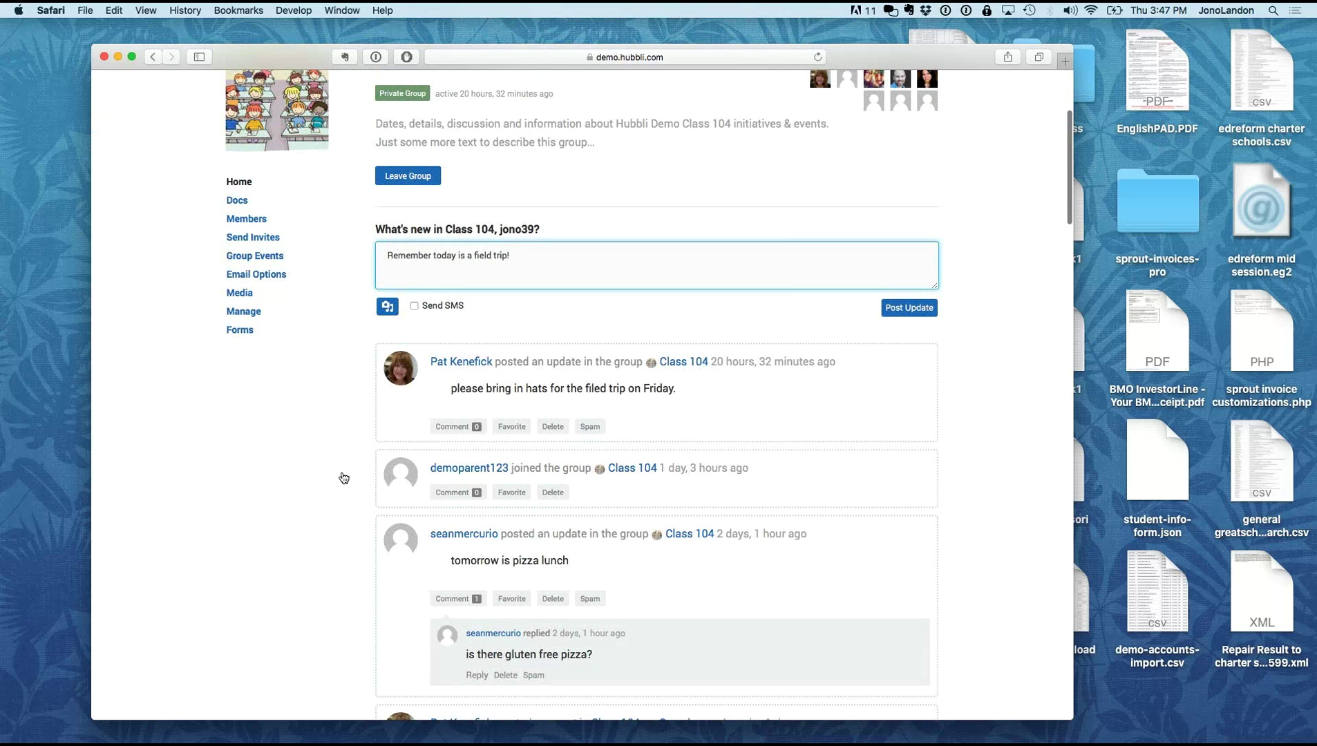
{"action": "scroll", "coordinate": [336, 471], "scroll_direction": "up", "scroll_amount": 2}
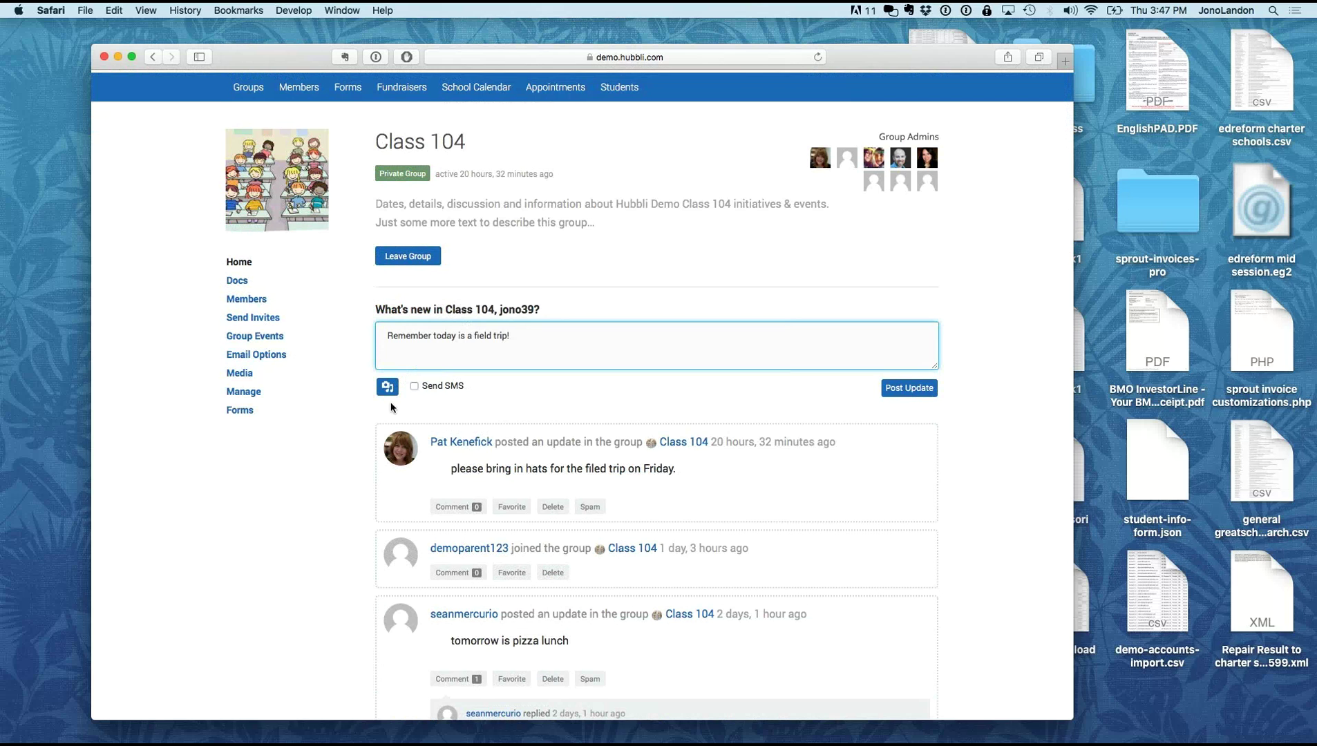
{"action": "left_click", "coordinate": [414, 387]}
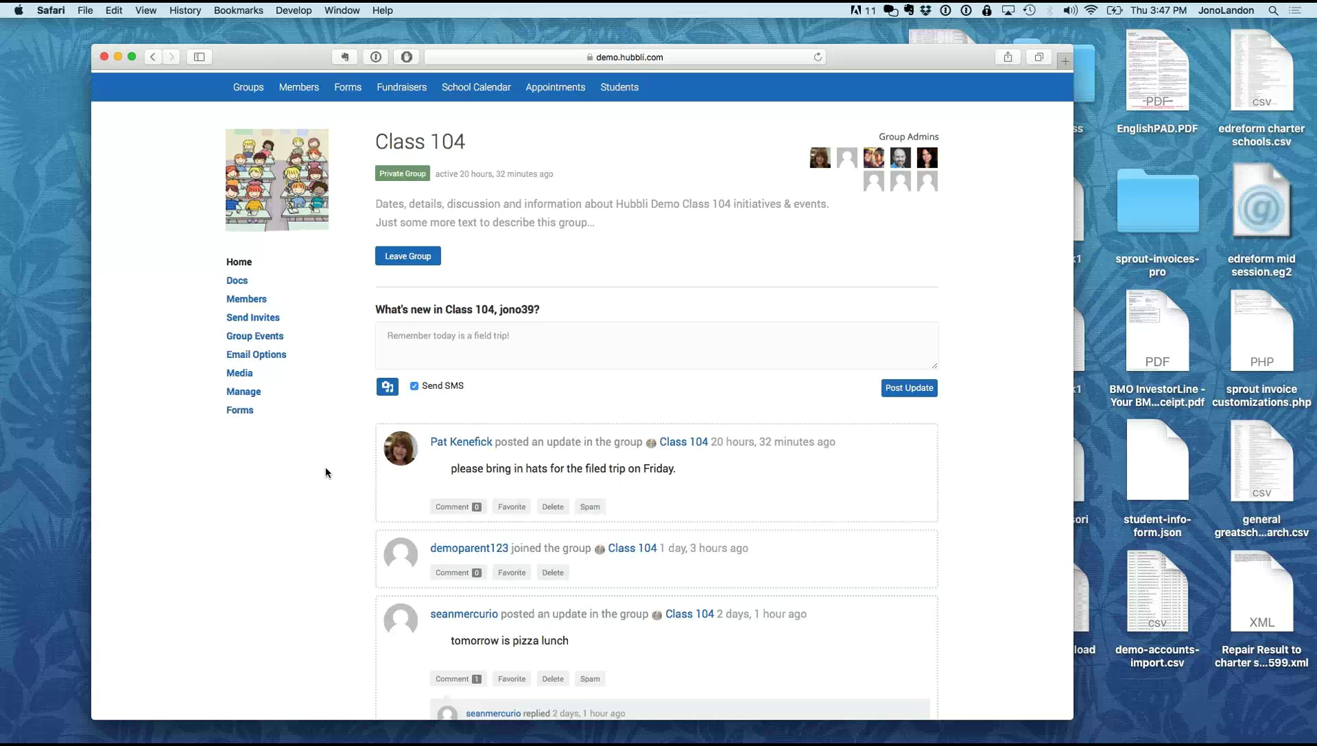
{"action": "scroll", "coordinate": [326, 473], "scroll_direction": "down", "scroll_amount": 2}
{"action": "scroll", "coordinate": [326, 473], "scroll_direction": "up", "scroll_amount": 3}
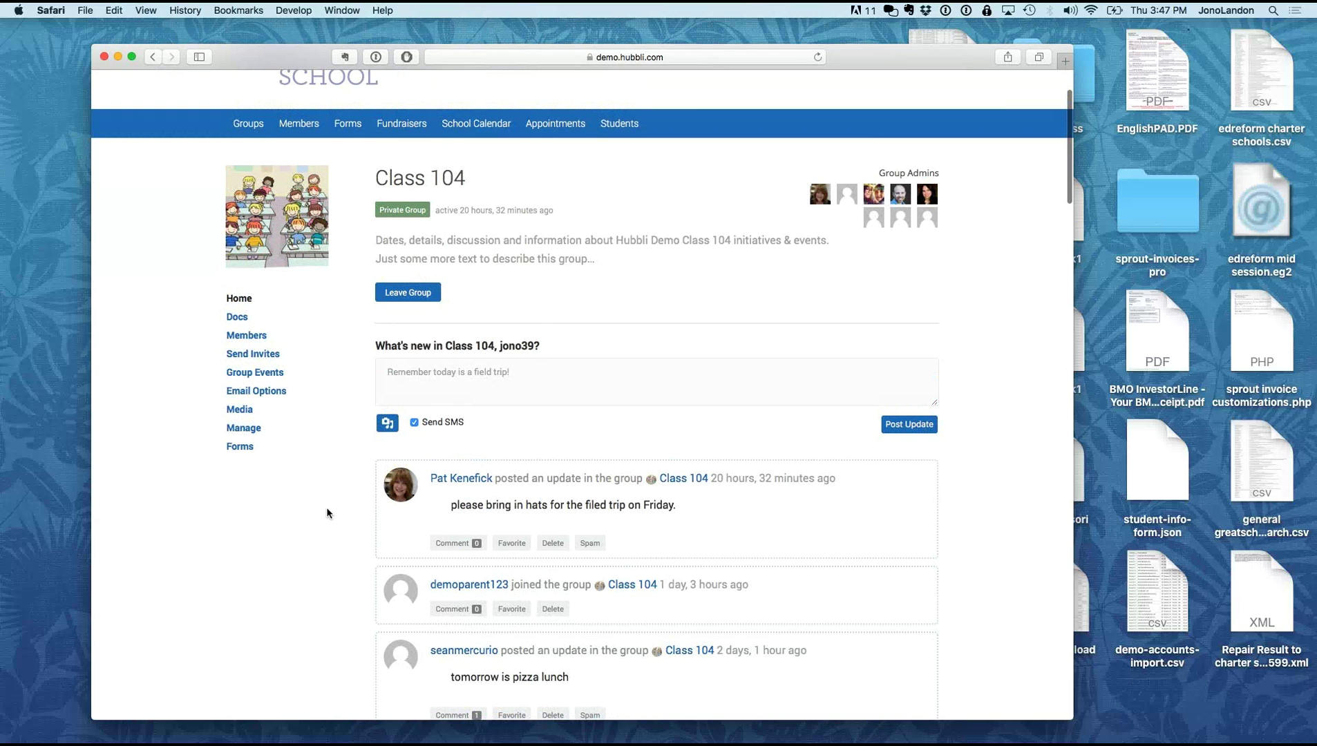
{"action": "scroll", "coordinate": [327, 513], "scroll_direction": "down", "scroll_amount": 1}
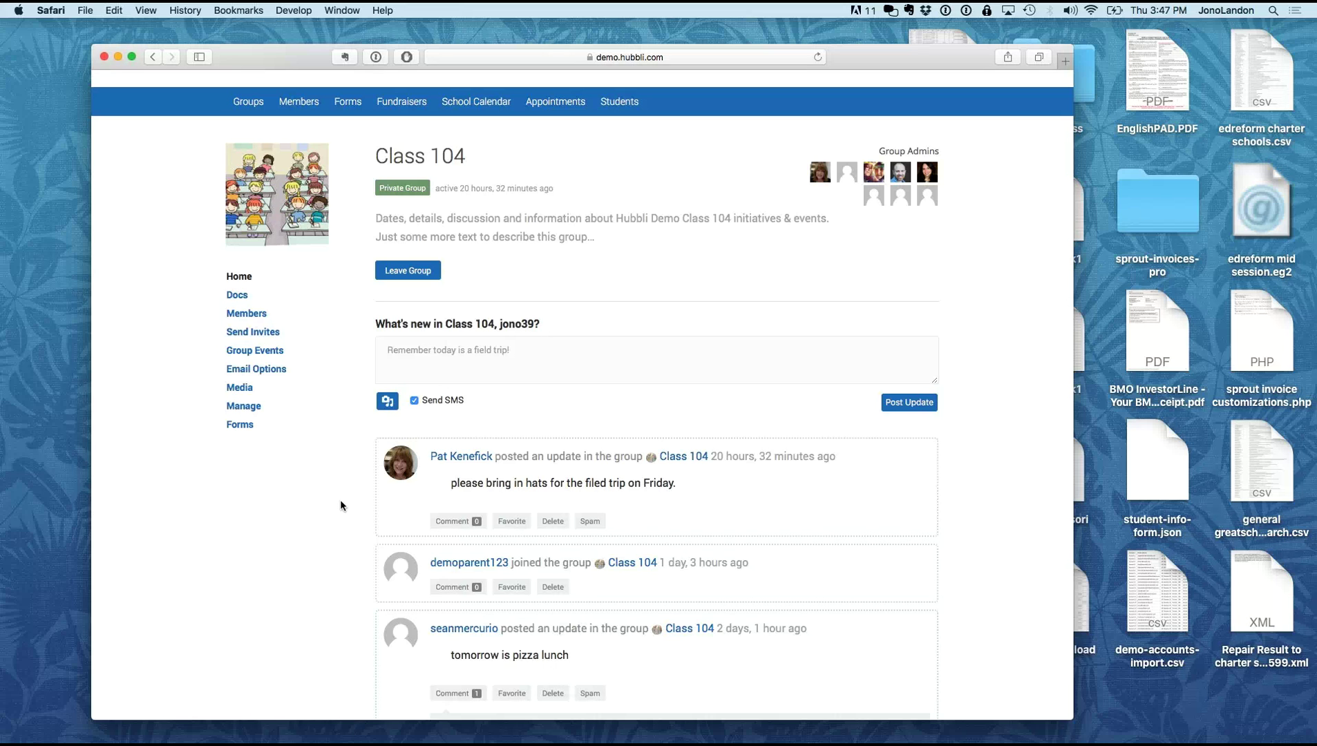
Step: Post the reply "yes of course!" to the comment asking about gluten free pizza under the newest pizza lunch update
{"action": "scroll", "coordinate": [340, 501], "scroll_direction": "down", "scroll_amount": 3}
{"action": "scroll", "coordinate": [339, 500], "scroll_direction": "down", "scroll_amount": 3}
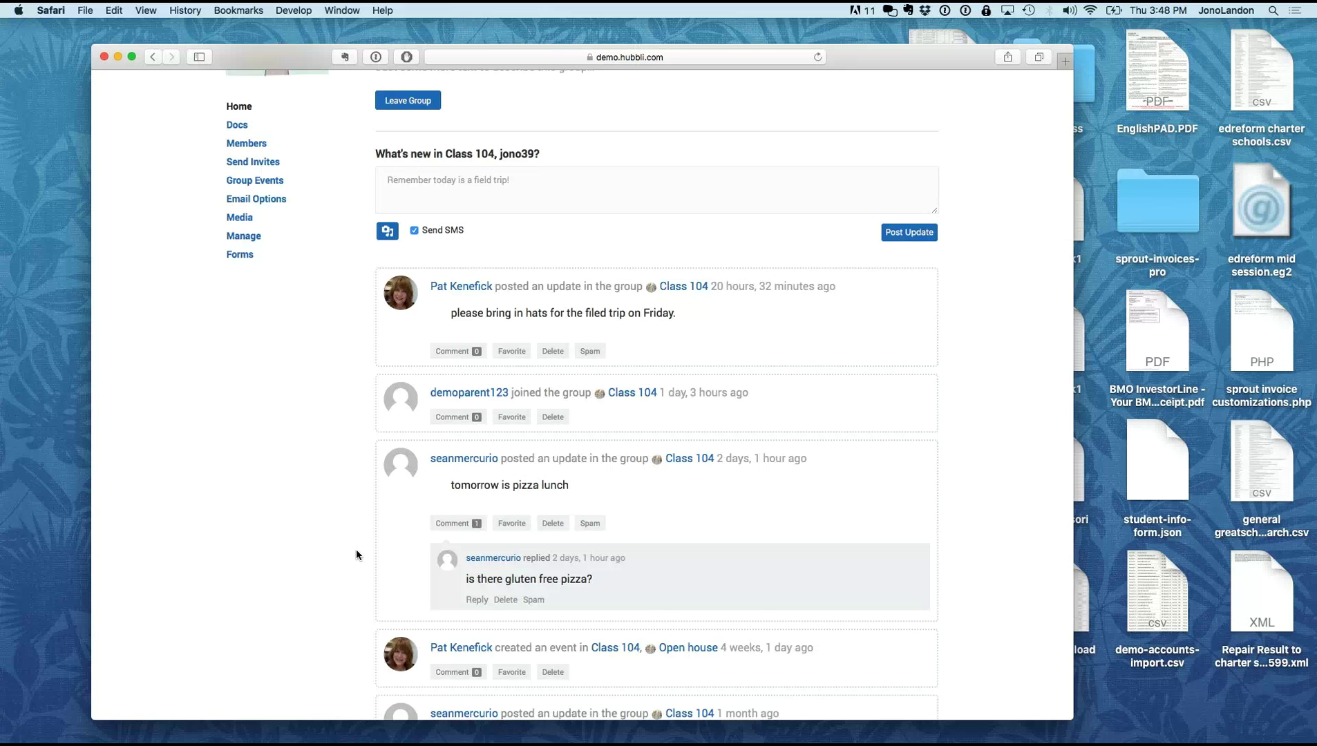
{"action": "scroll", "coordinate": [357, 555], "scroll_direction": "down", "scroll_amount": 1}
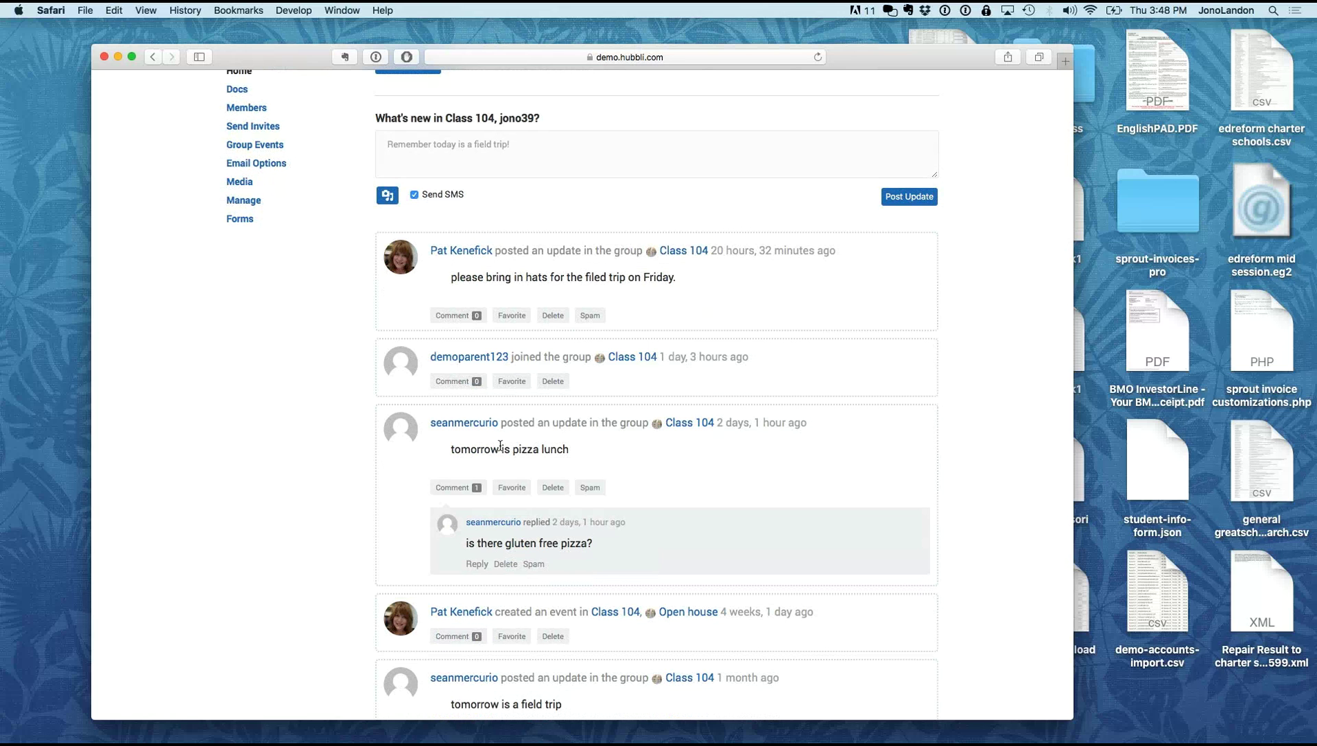
{"action": "scroll", "coordinate": [404, 556], "scroll_direction": "down", "scroll_amount": 1}
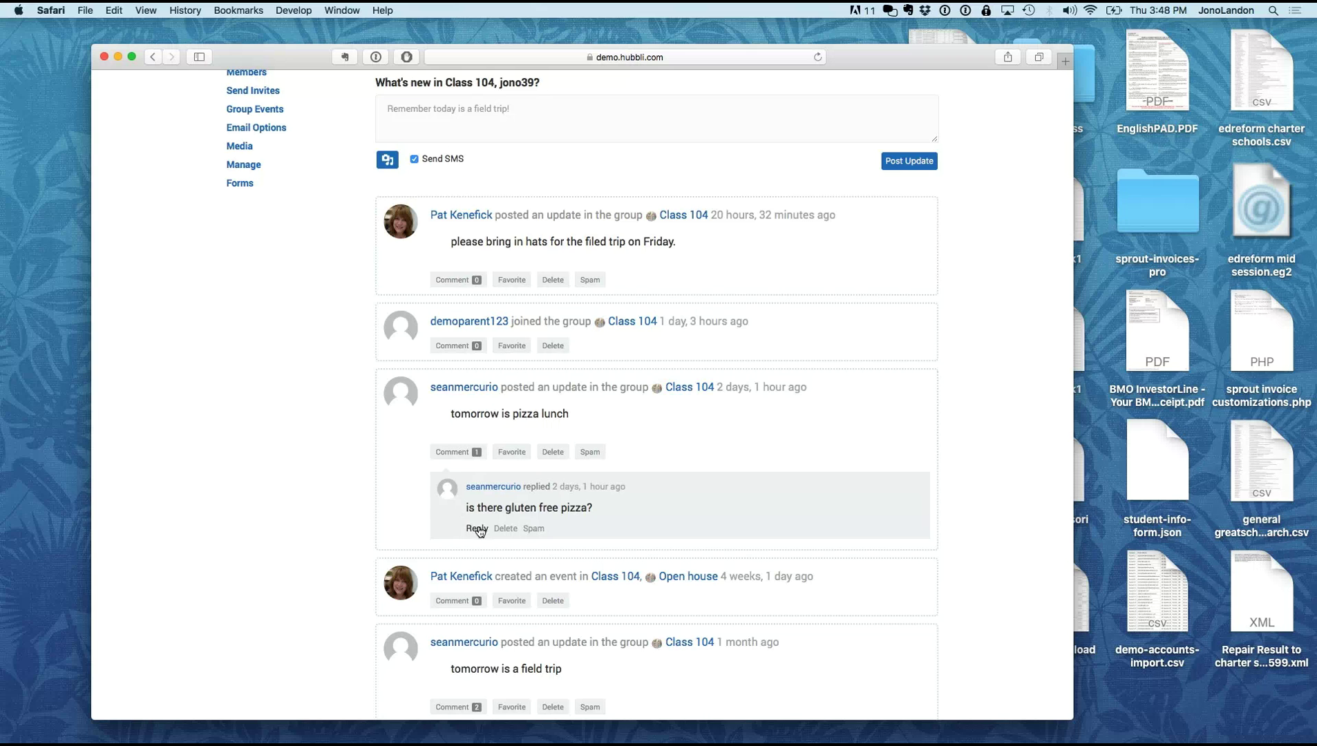
{"action": "left_click", "coordinate": [476, 528]}
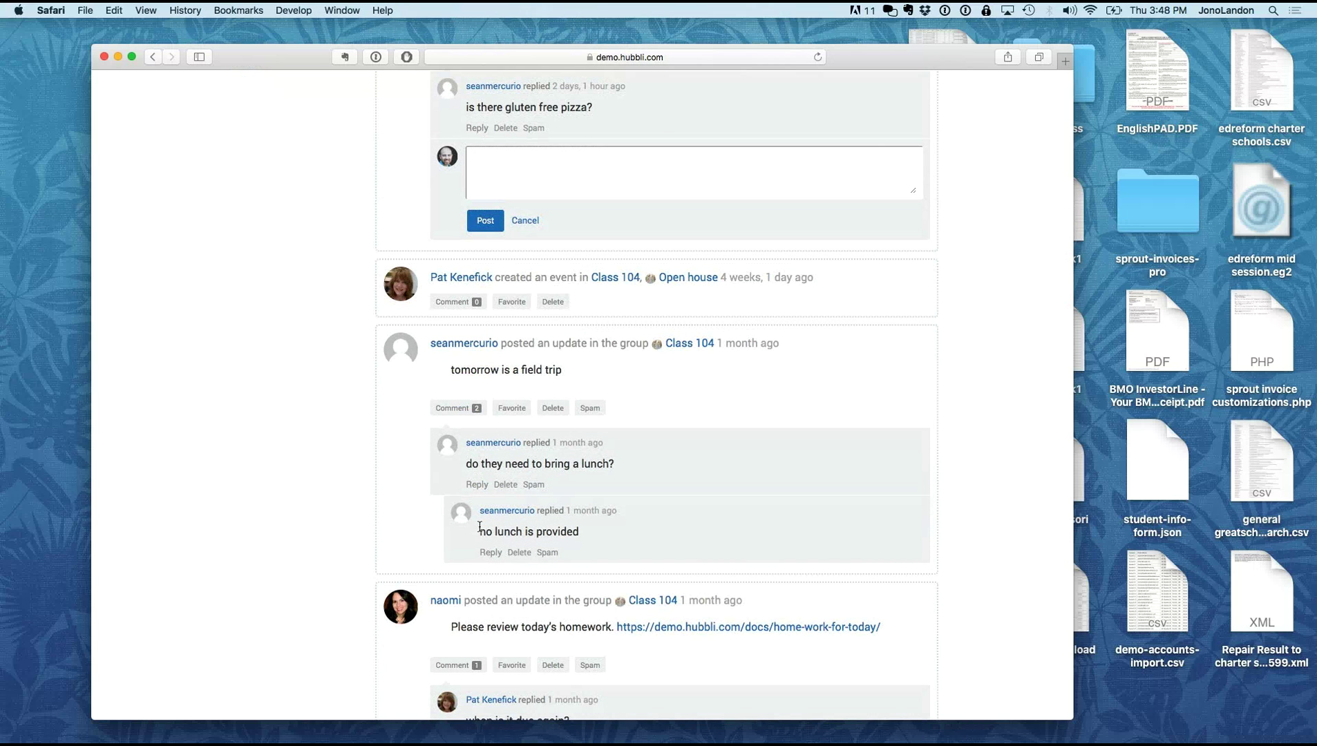
{"action": "type", "text": "yes of course!"}
{"action": "left_click", "coordinate": [485, 221]}
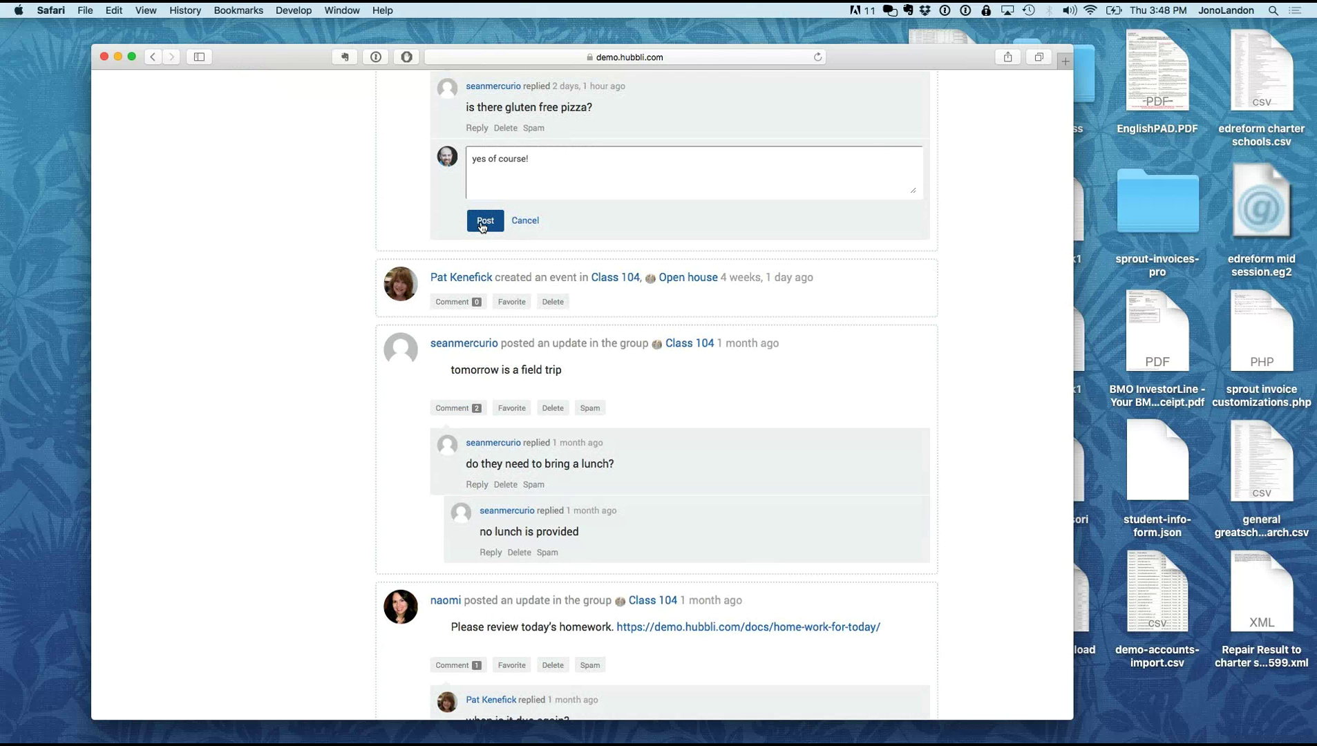
Step: Review the posted reply and the older updates and comments in the Class 104 activity feed
{"action": "scroll", "coordinate": [393, 228], "scroll_direction": "up", "scroll_amount": 3}
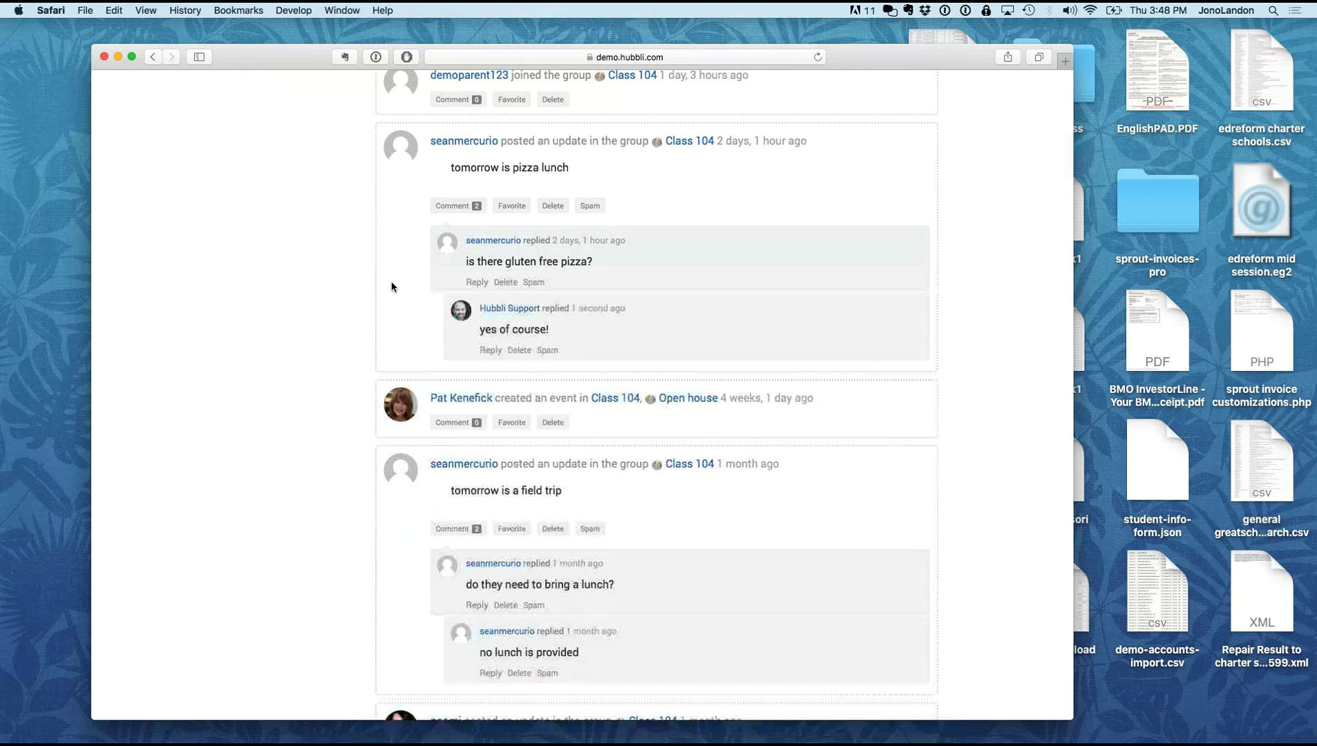
{"action": "scroll", "coordinate": [391, 287], "scroll_direction": "up", "scroll_amount": 1}
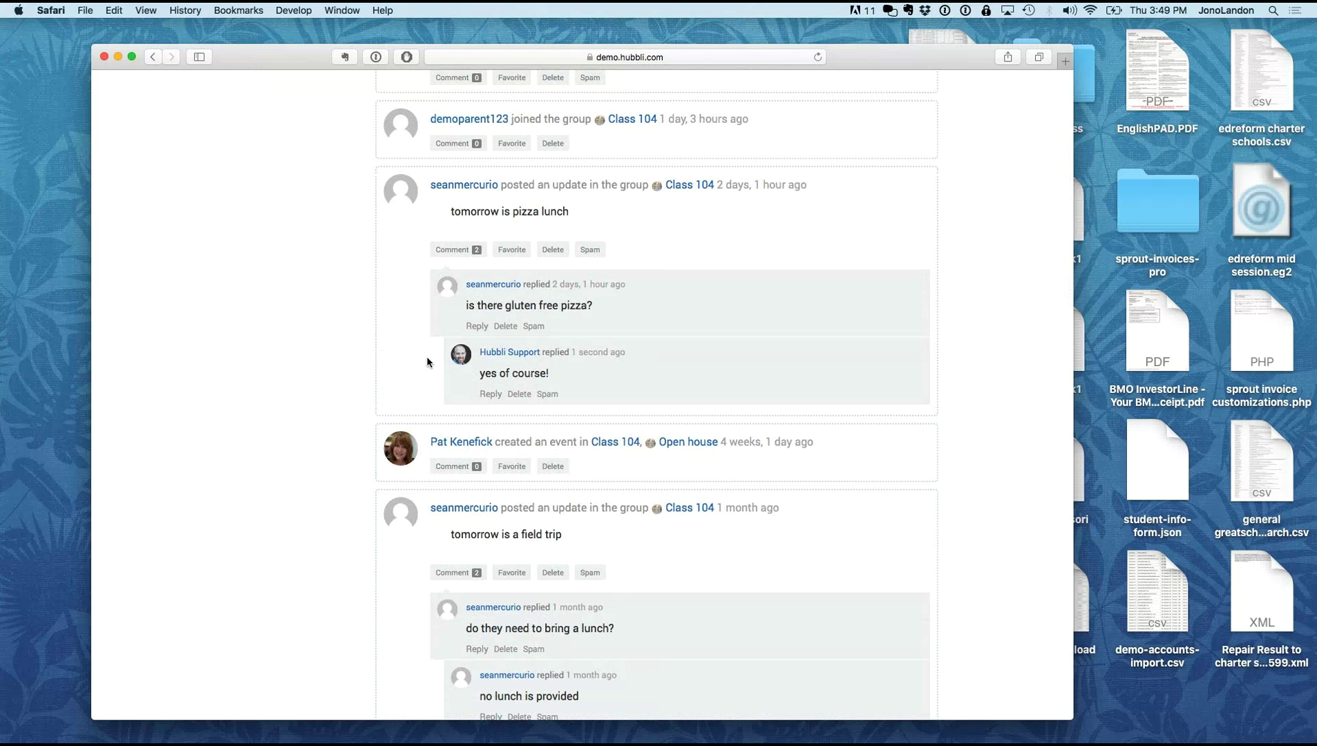
{"action": "scroll", "coordinate": [369, 360], "scroll_direction": "up", "scroll_amount": 10}
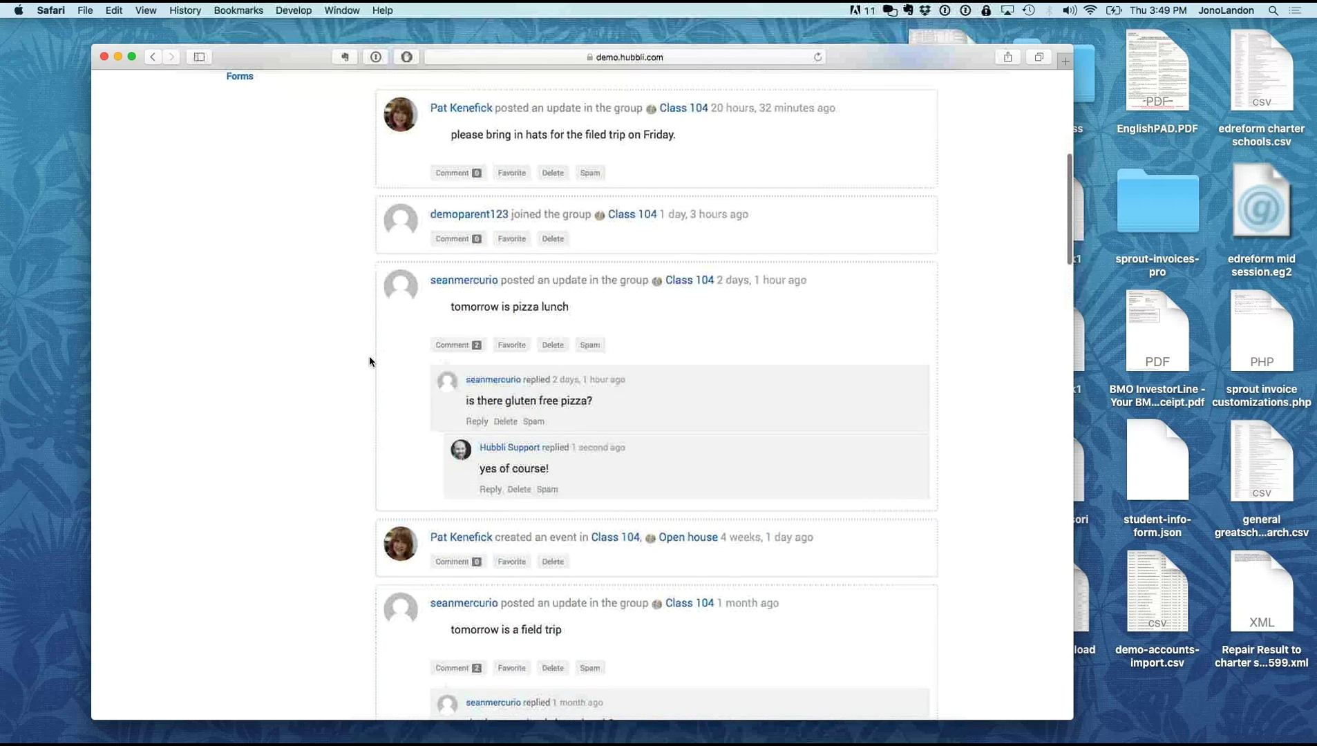
{"action": "scroll", "coordinate": [369, 360], "scroll_direction": "down", "scroll_amount": 1}
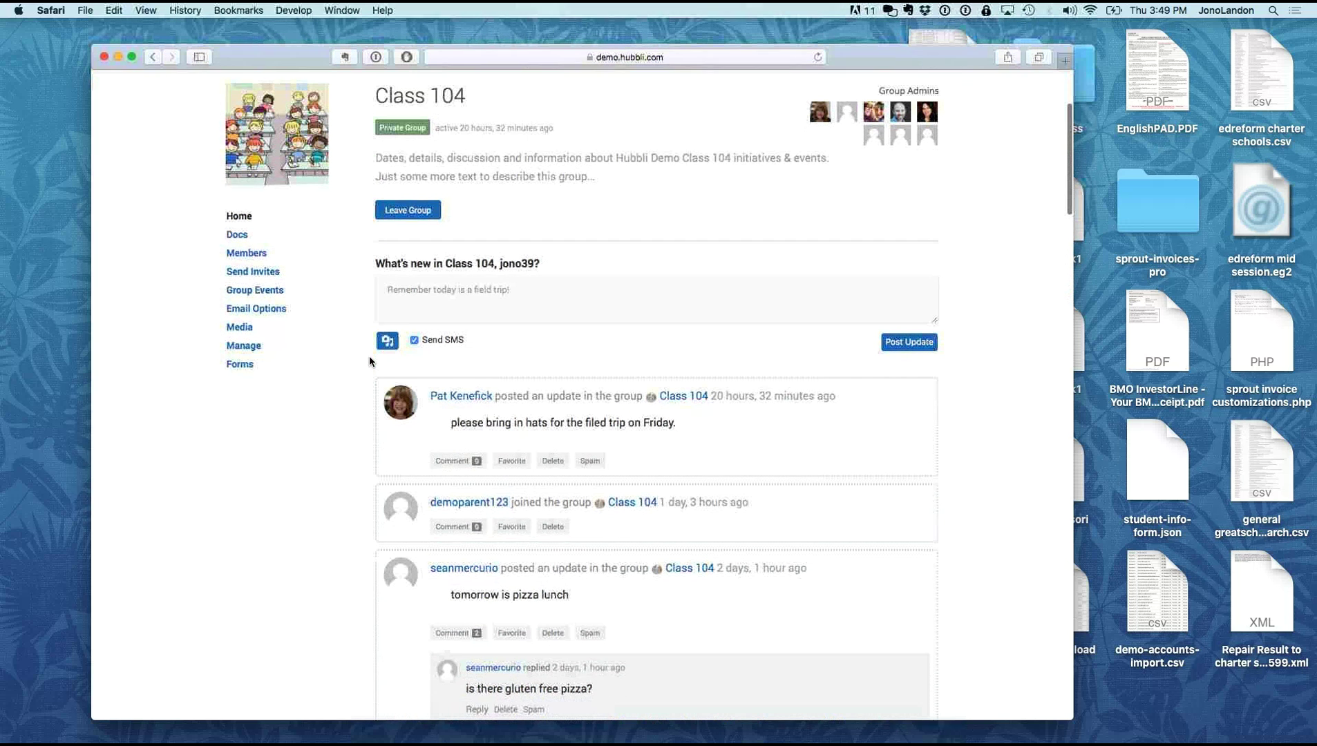
{"action": "scroll", "coordinate": [328, 382], "scroll_direction": "down", "scroll_amount": 20}
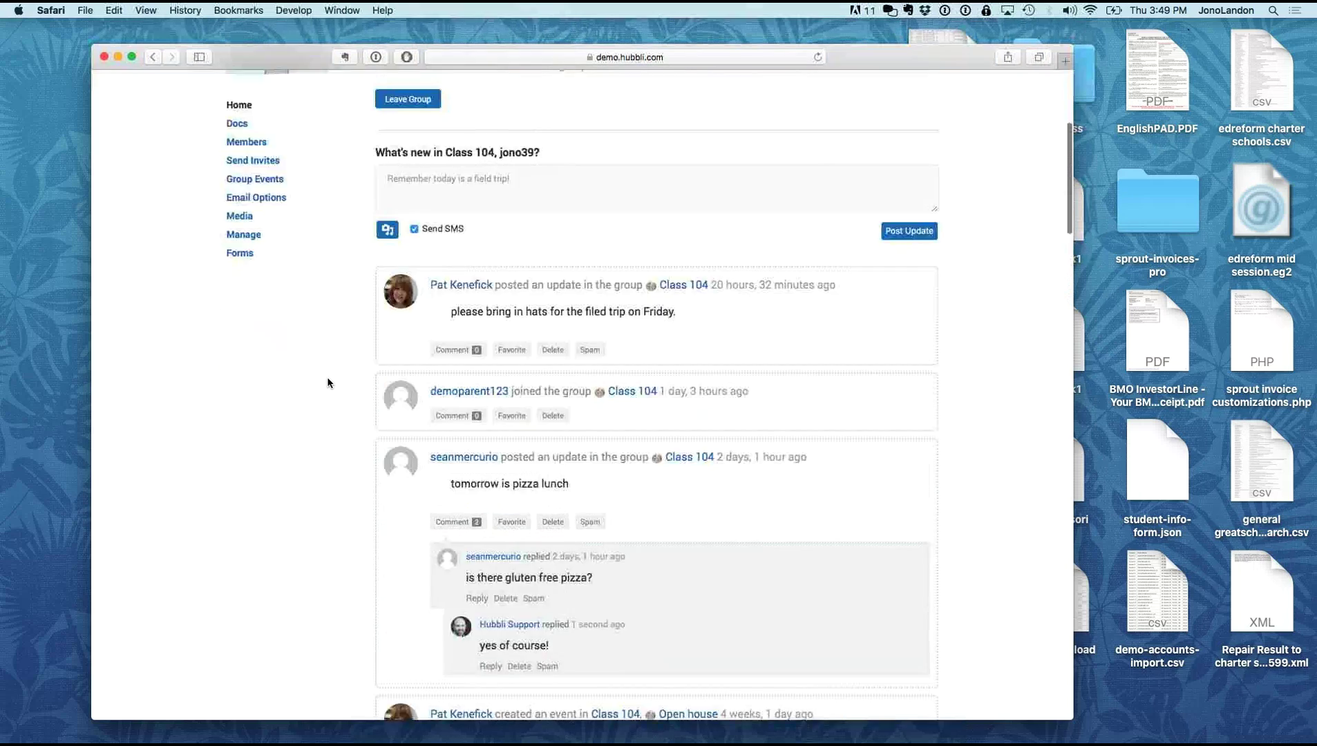
{"action": "scroll", "coordinate": [328, 382], "scroll_direction": "down", "scroll_amount": 10}
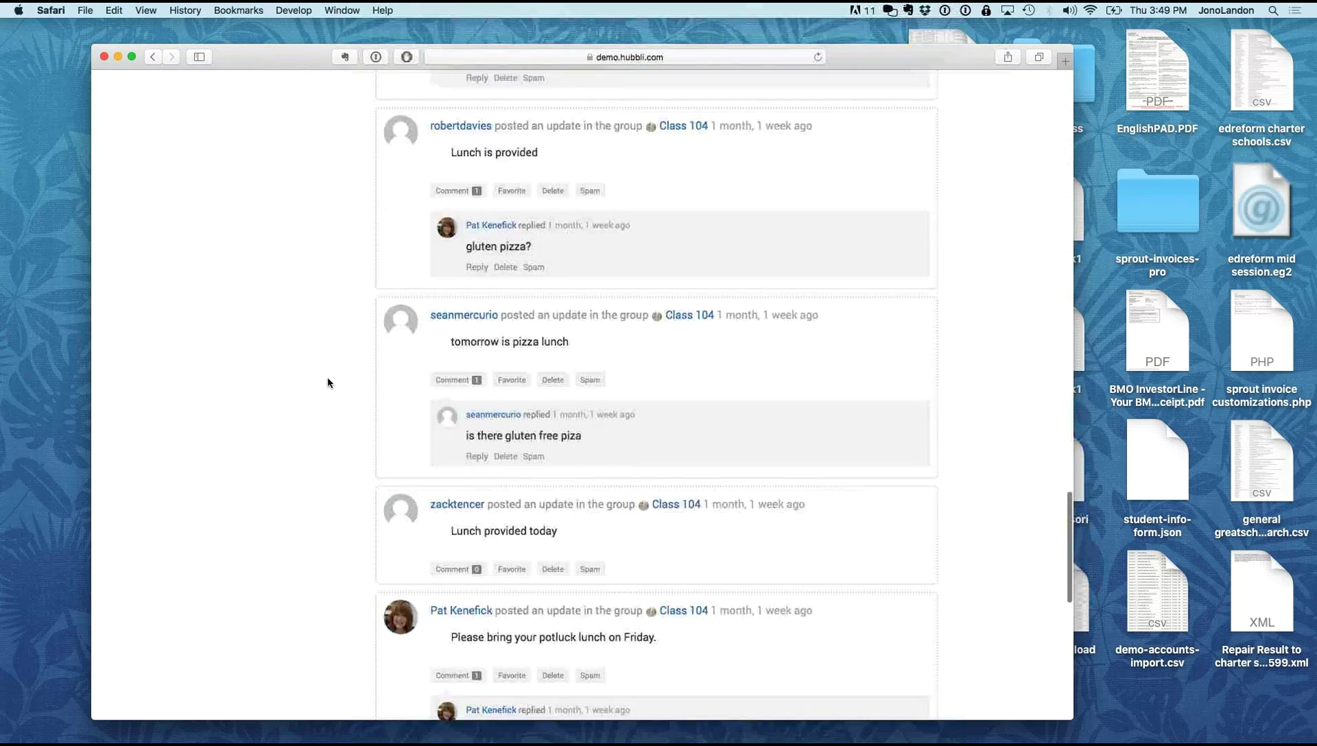
{"action": "scroll", "coordinate": [328, 382], "scroll_direction": "up", "scroll_amount": 15}
{"action": "scroll", "coordinate": [328, 382], "scroll_direction": "up", "scroll_amount": 20}
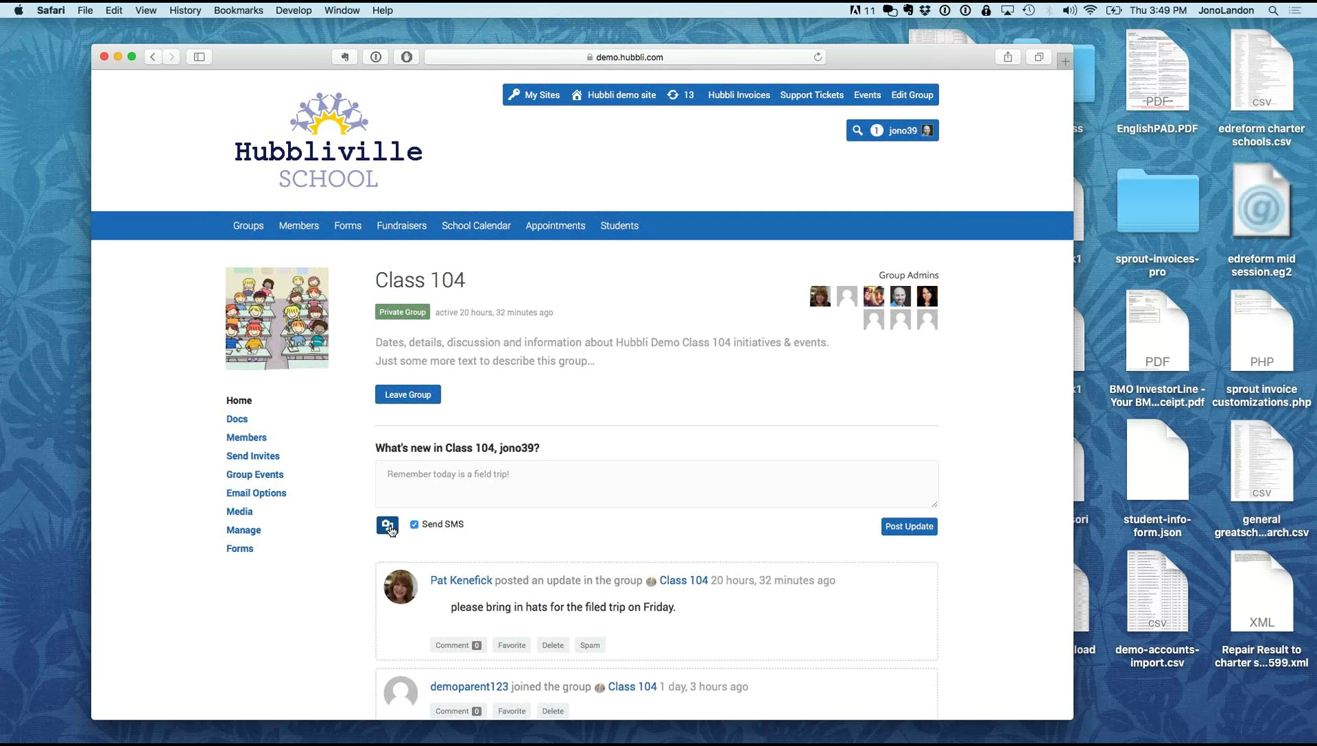
Step: Bring up the file chooser for attaching media to the group update and cancel it
{"action": "left_click", "coordinate": [388, 526]}
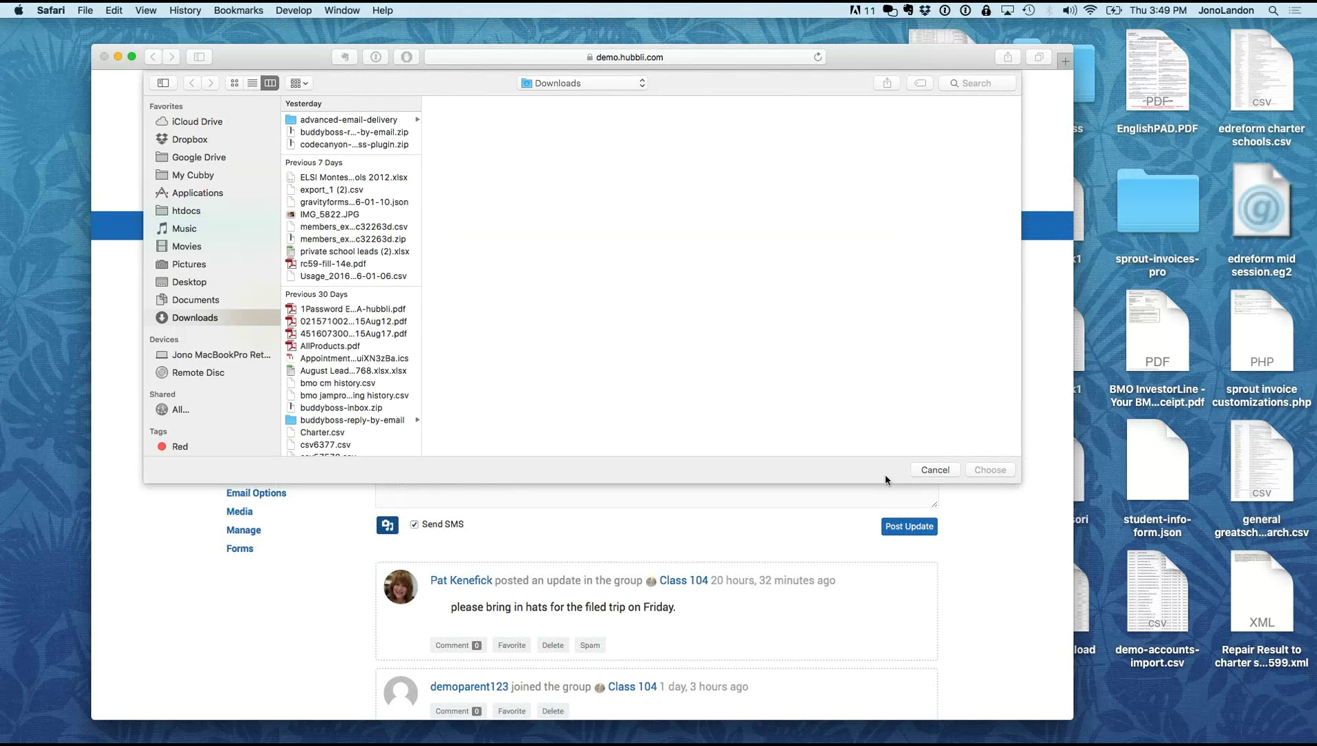
{"action": "left_click", "coordinate": [936, 470]}
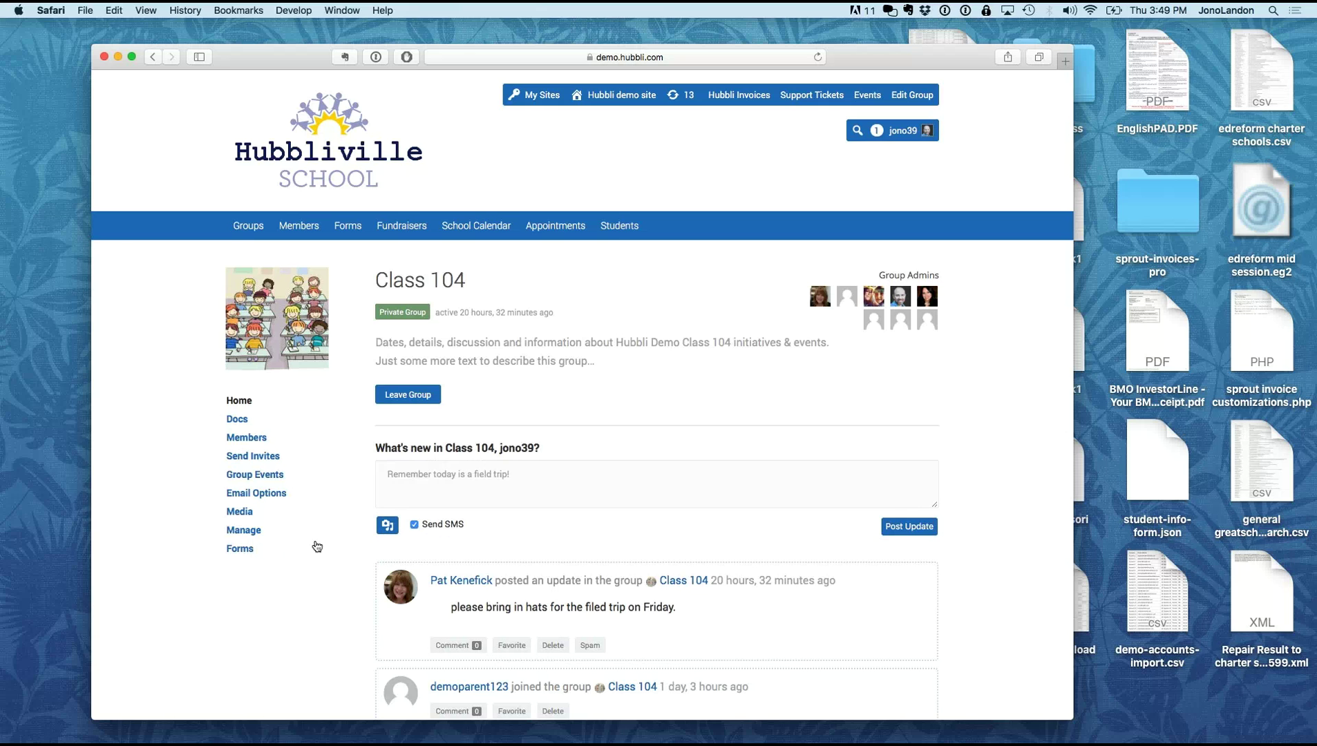
Step: Open the Class 104 group's docs and examine the listed documents, their attachments, authors and dates
{"action": "scroll", "coordinate": [316, 584], "scroll_direction": "down", "scroll_amount": 1}
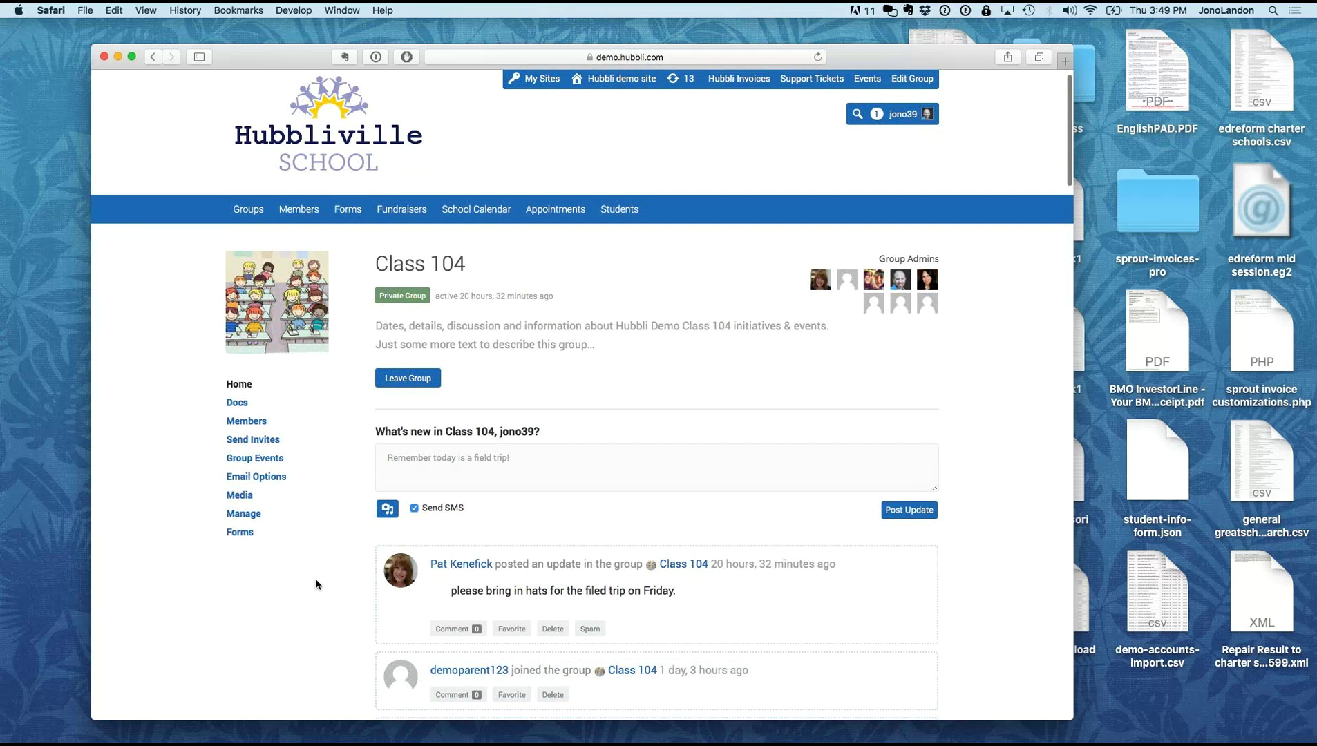
{"action": "left_click", "coordinate": [239, 404]}
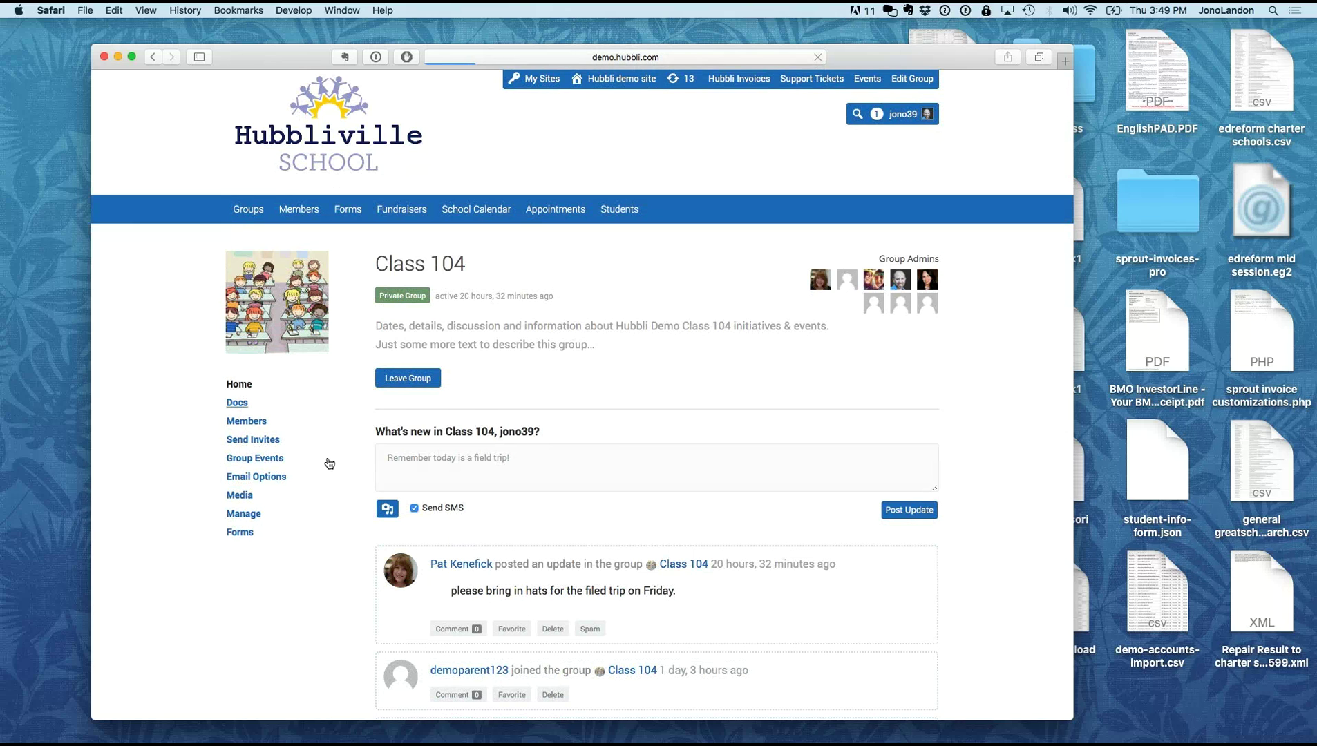
{"action": "scroll", "coordinate": [334, 568], "scroll_direction": "down", "scroll_amount": 1}
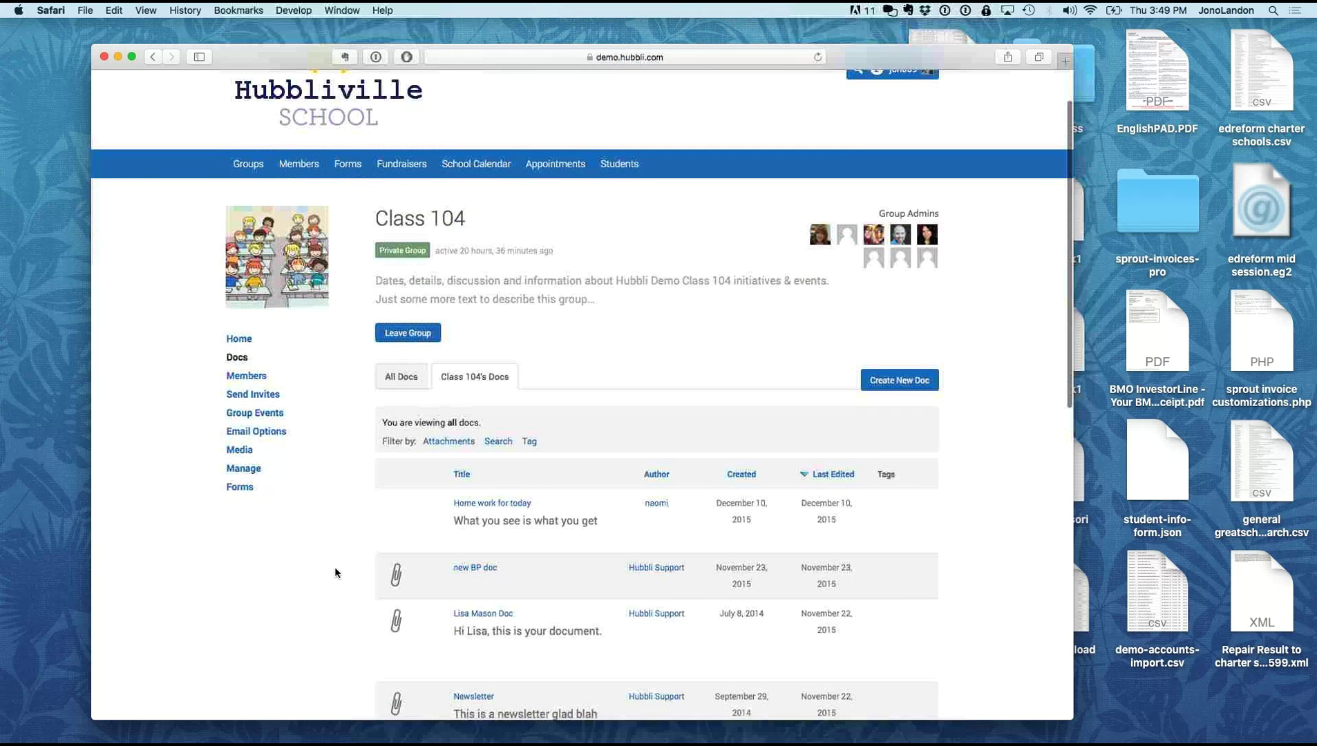
{"action": "scroll", "coordinate": [335, 567], "scroll_direction": "down", "scroll_amount": 2}
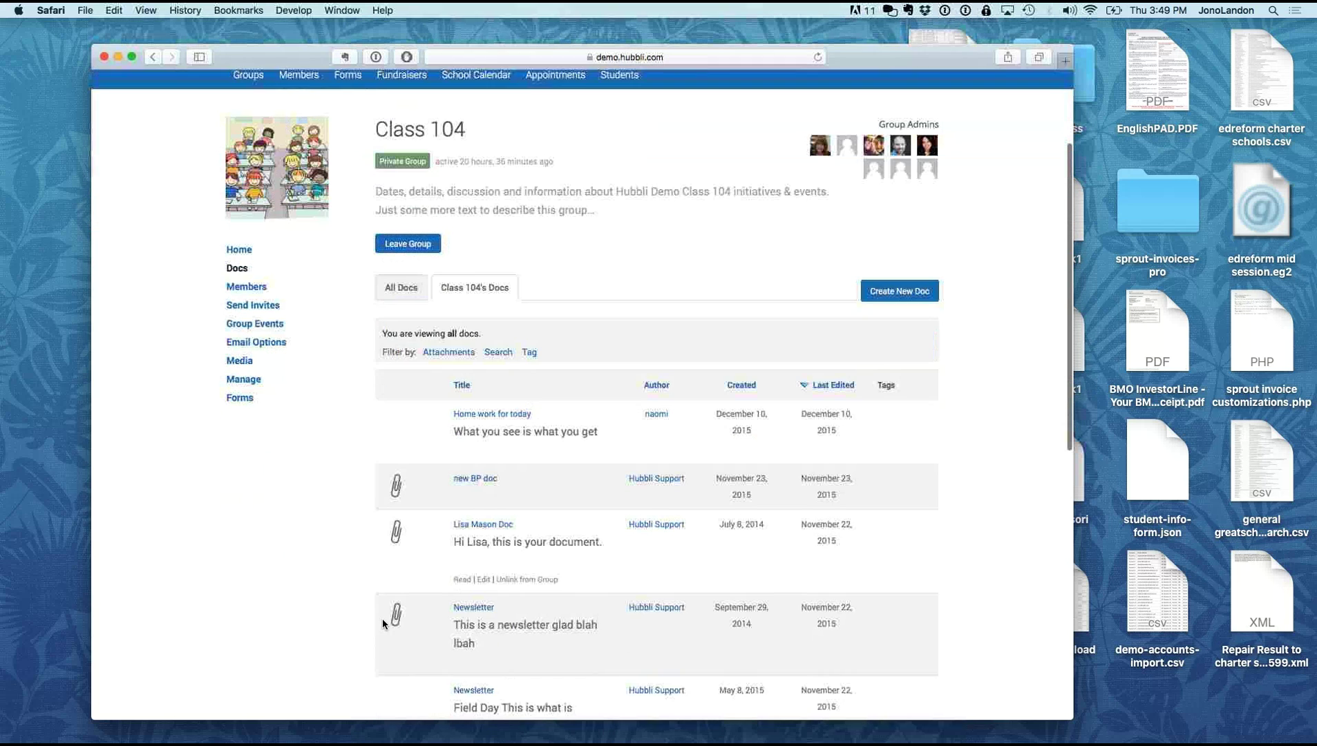
{"action": "scroll", "coordinate": [383, 621], "scroll_direction": "down", "scroll_amount": 1}
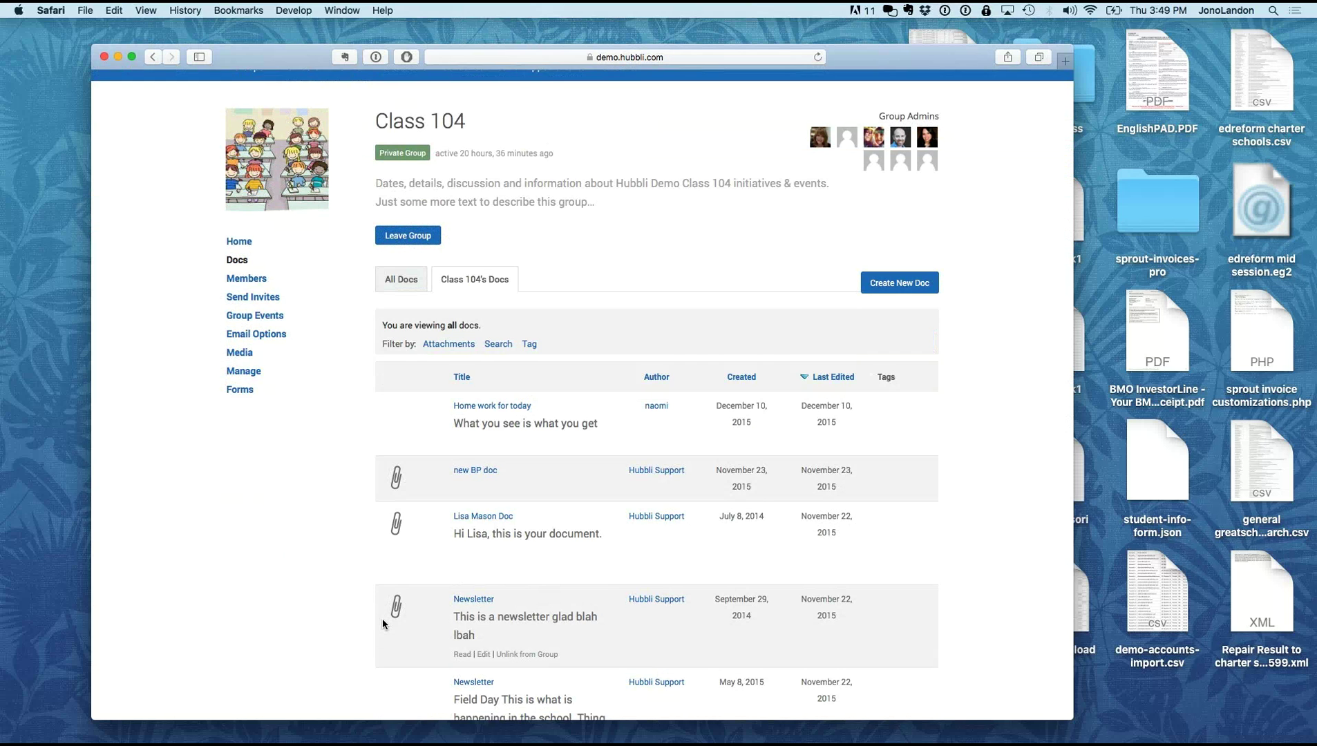
{"action": "scroll", "coordinate": [363, 632], "scroll_direction": "down", "scroll_amount": 1}
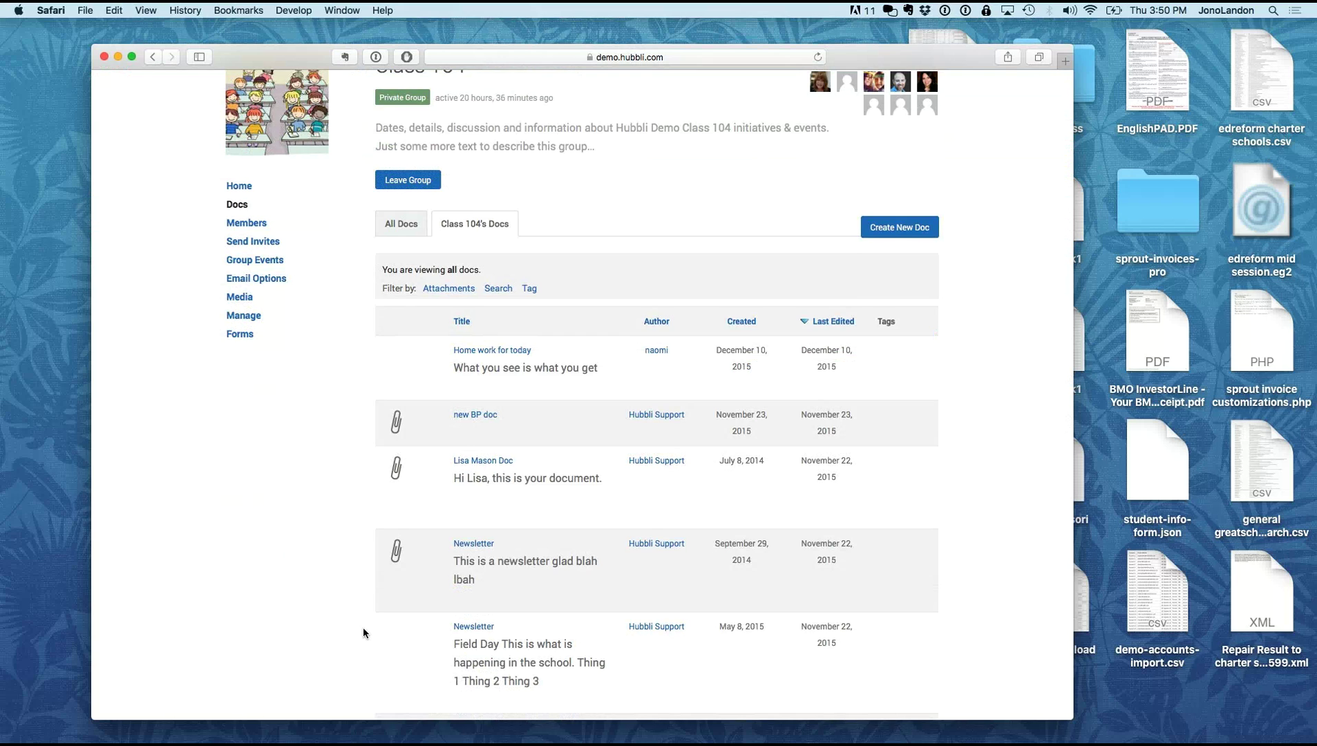
{"action": "scroll", "coordinate": [363, 628], "scroll_direction": "up", "scroll_amount": 1}
{"action": "scroll", "coordinate": [363, 628], "scroll_direction": "down", "scroll_amount": 4}
{"action": "scroll", "coordinate": [363, 633], "scroll_direction": "down", "scroll_amount": 5}
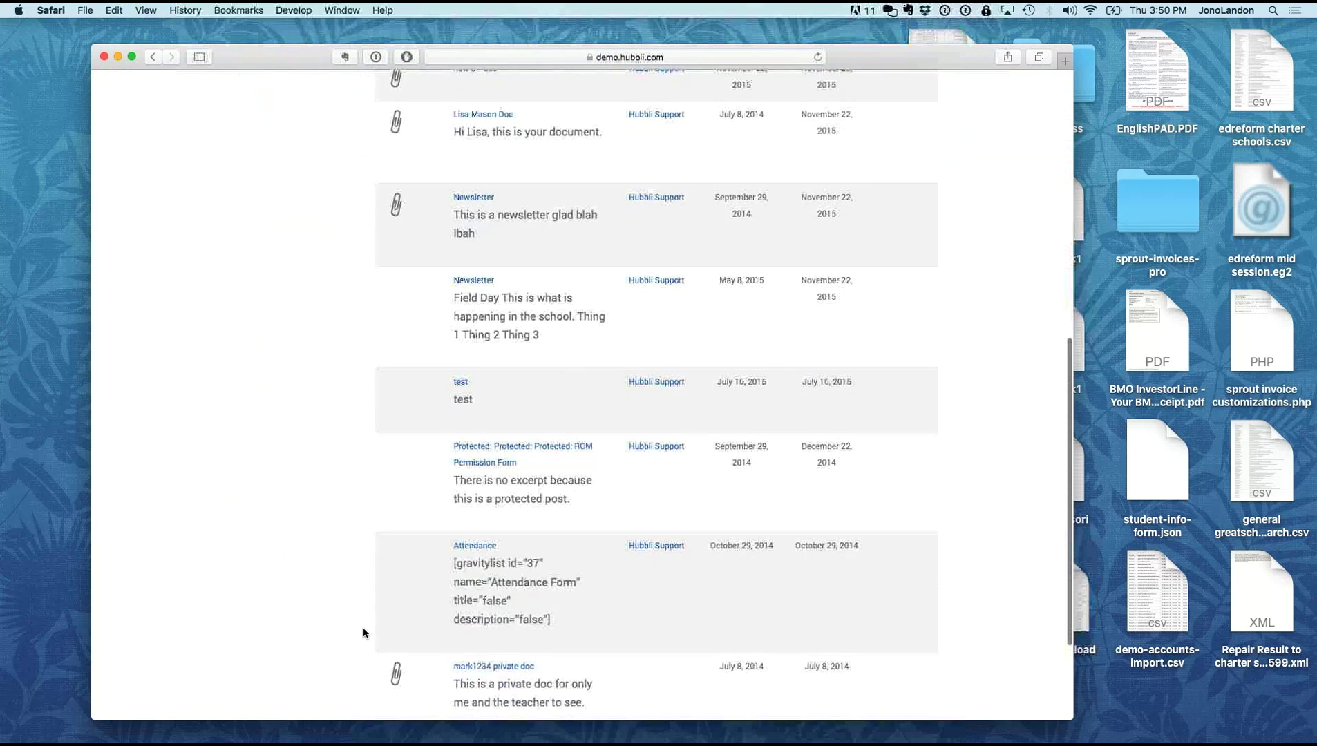
{"action": "scroll", "coordinate": [363, 633], "scroll_direction": "up", "scroll_amount": 10}
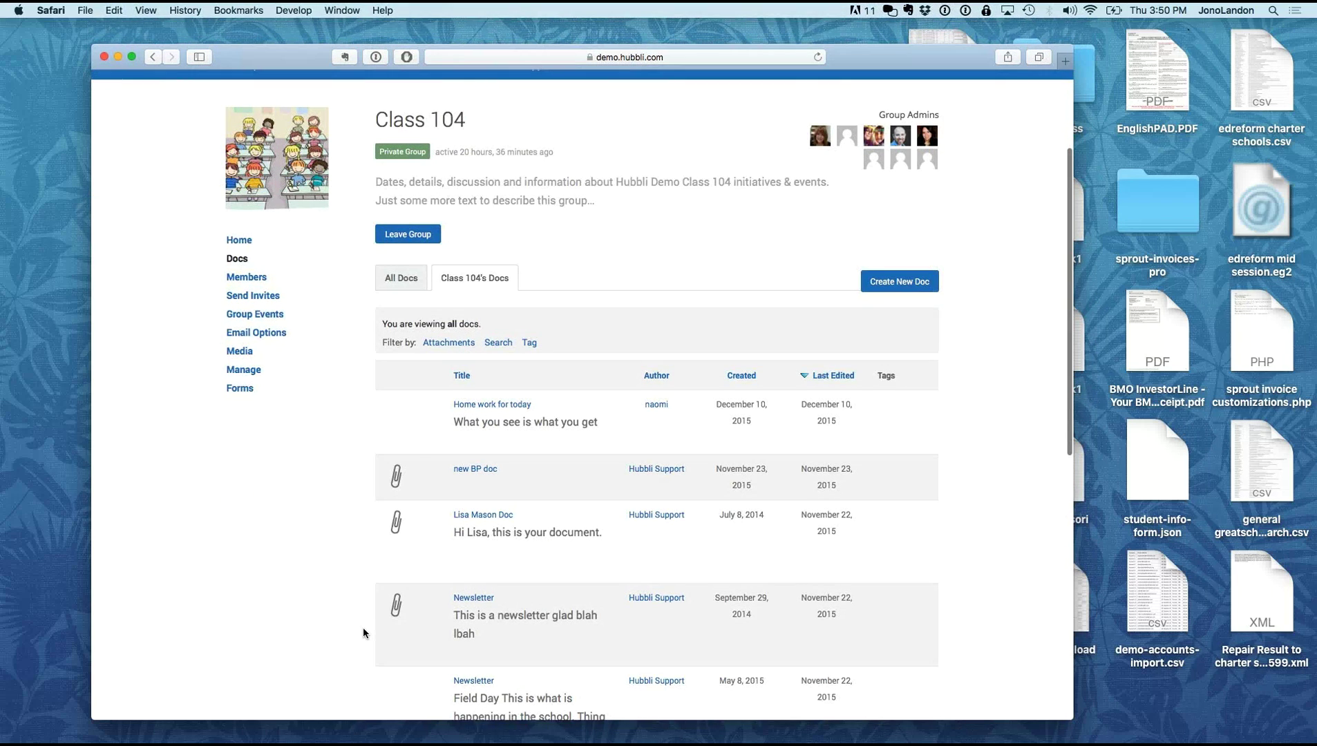
Step: Open the page for creating a new Class 104 doc and return to the group's docs list
{"action": "mouse_move", "coordinate": [394, 488]}
{"action": "left_click", "coordinate": [890, 289]}
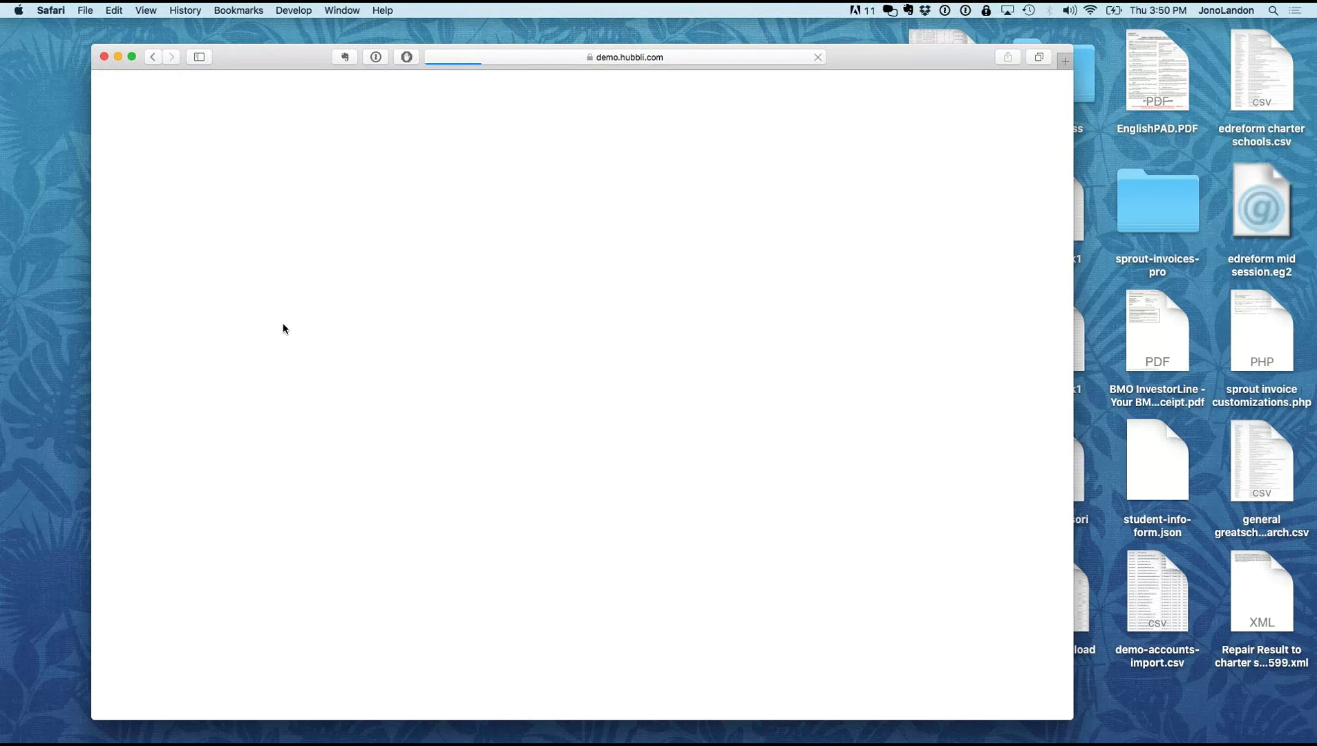
{"action": "left_click", "coordinate": [151, 57]}
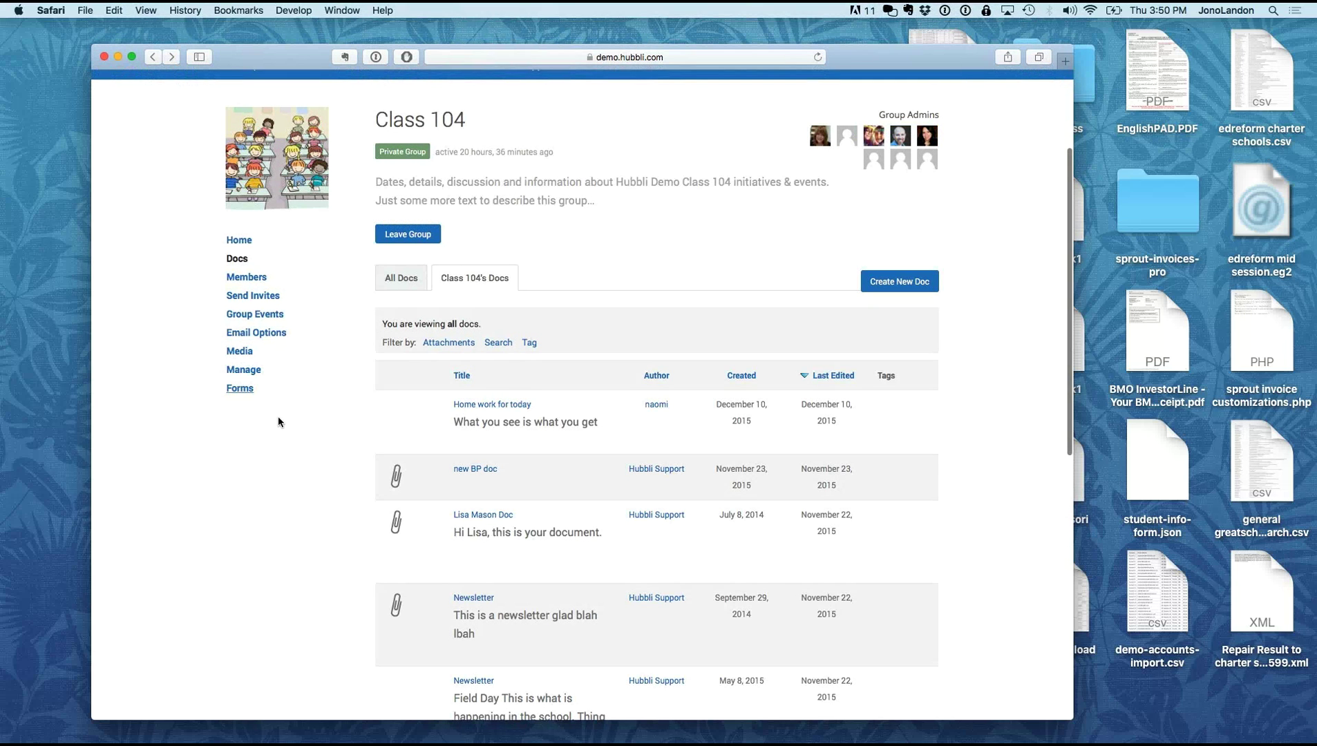
{"action": "scroll", "coordinate": [338, 433], "scroll_direction": "up", "scroll_amount": 3}
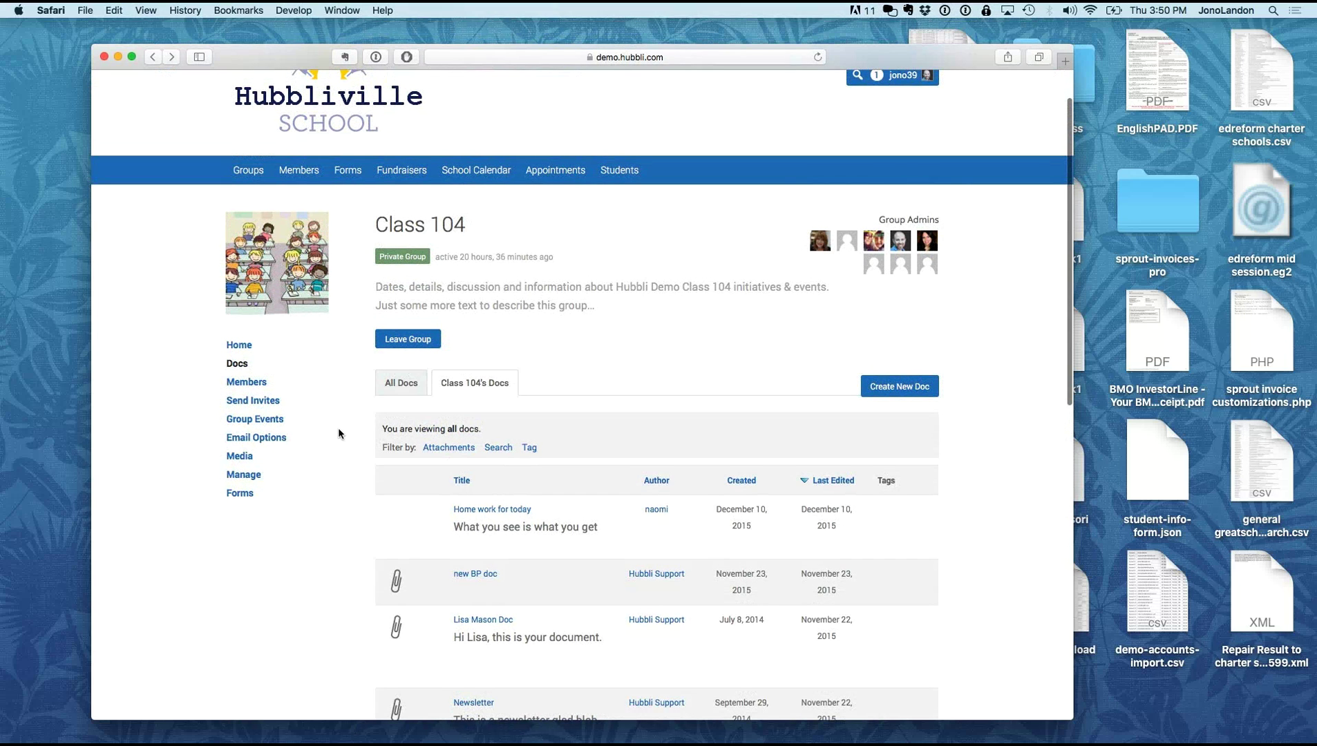
{"action": "scroll", "coordinate": [339, 433], "scroll_direction": "up", "scroll_amount": 1}
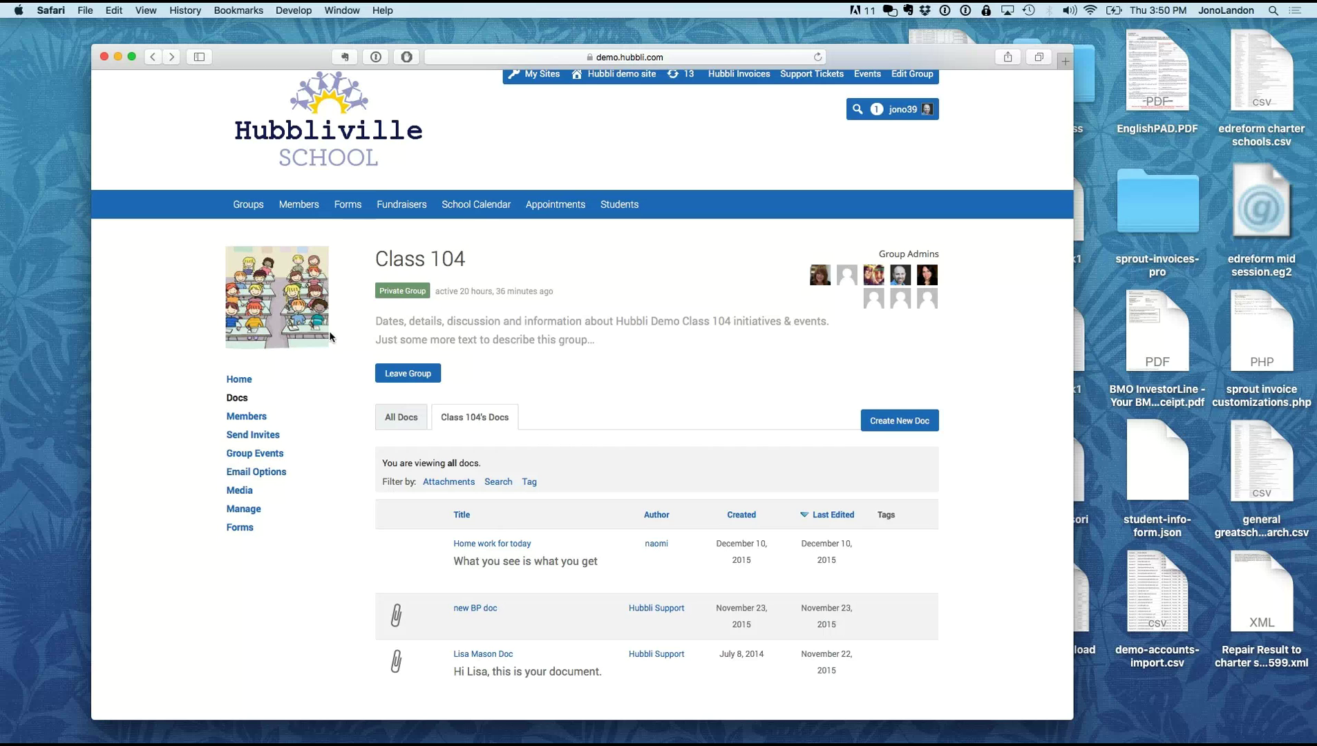
Step: View the forms assigned to the Class 104 group and switch to the school-wide forms page
{"action": "left_click", "coordinate": [240, 529]}
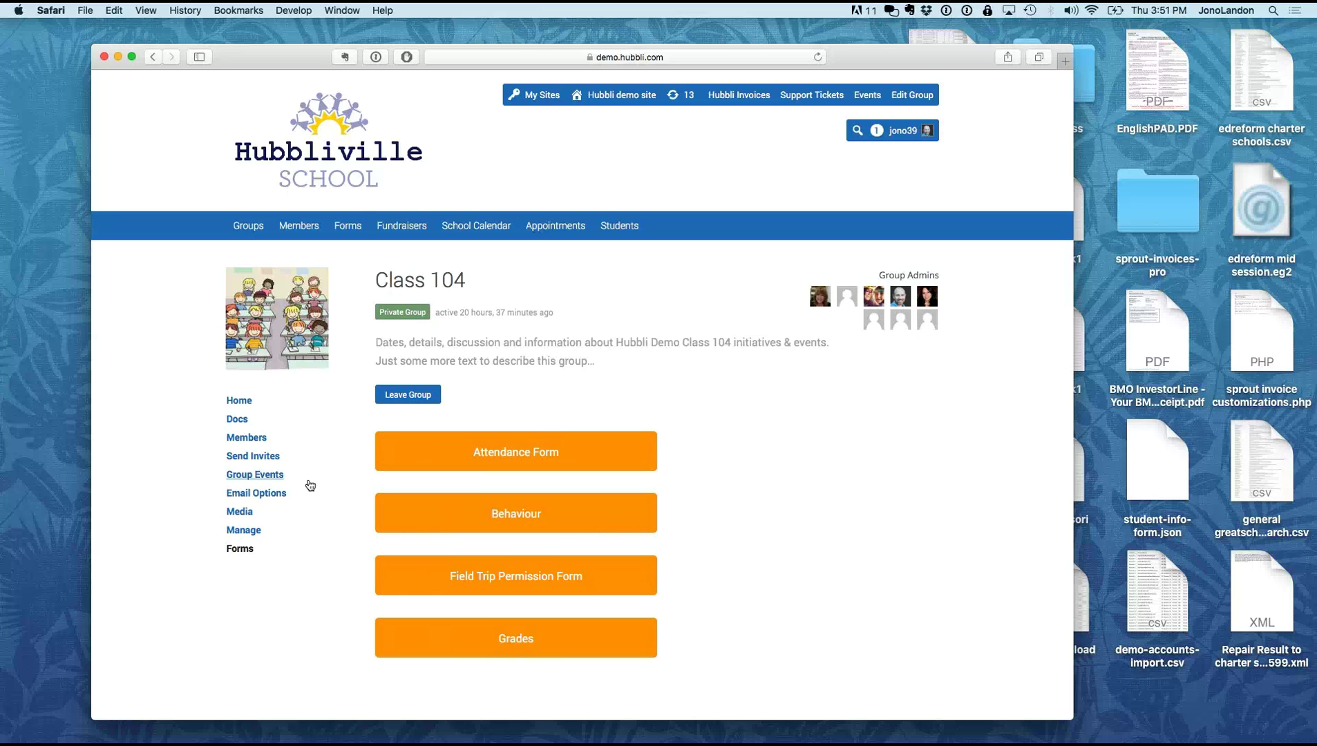
{"action": "left_click", "coordinate": [347, 236]}
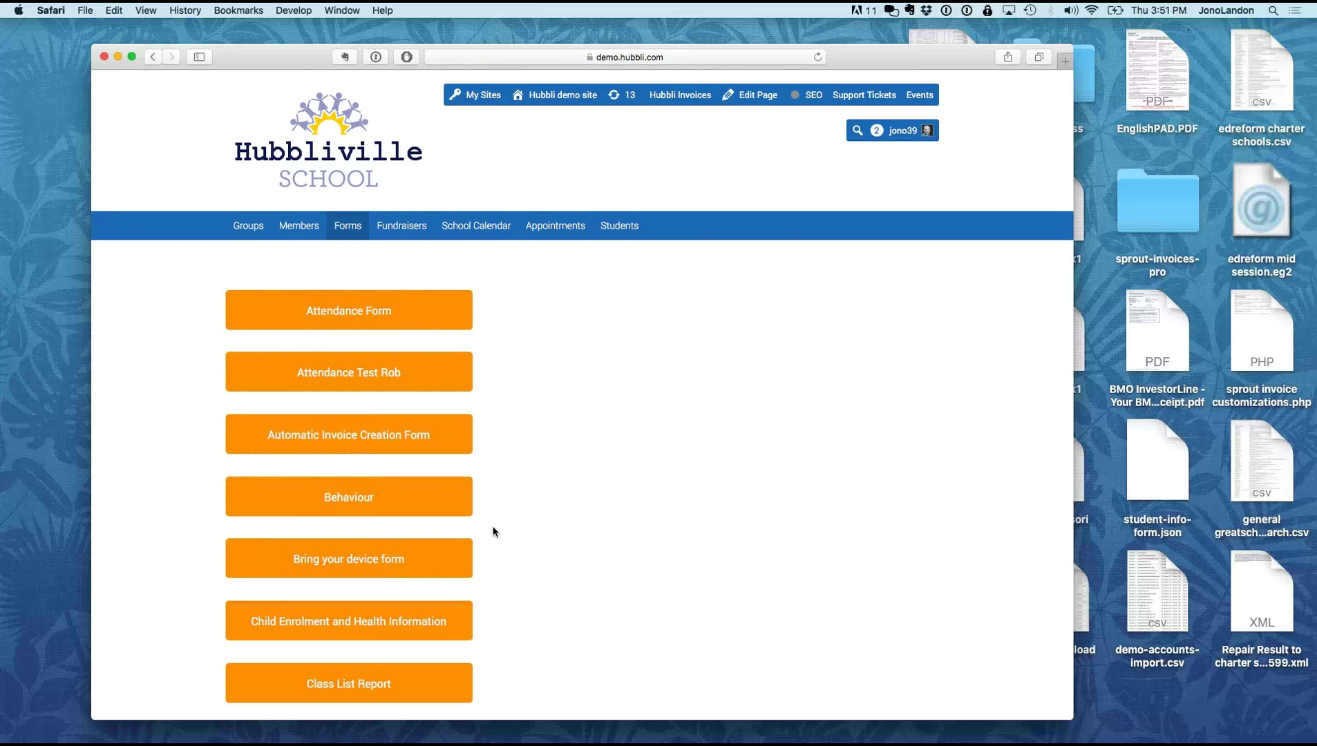
Step: Open the school calendar and go back one month to view the events for December 2015
{"action": "left_click", "coordinate": [475, 238]}
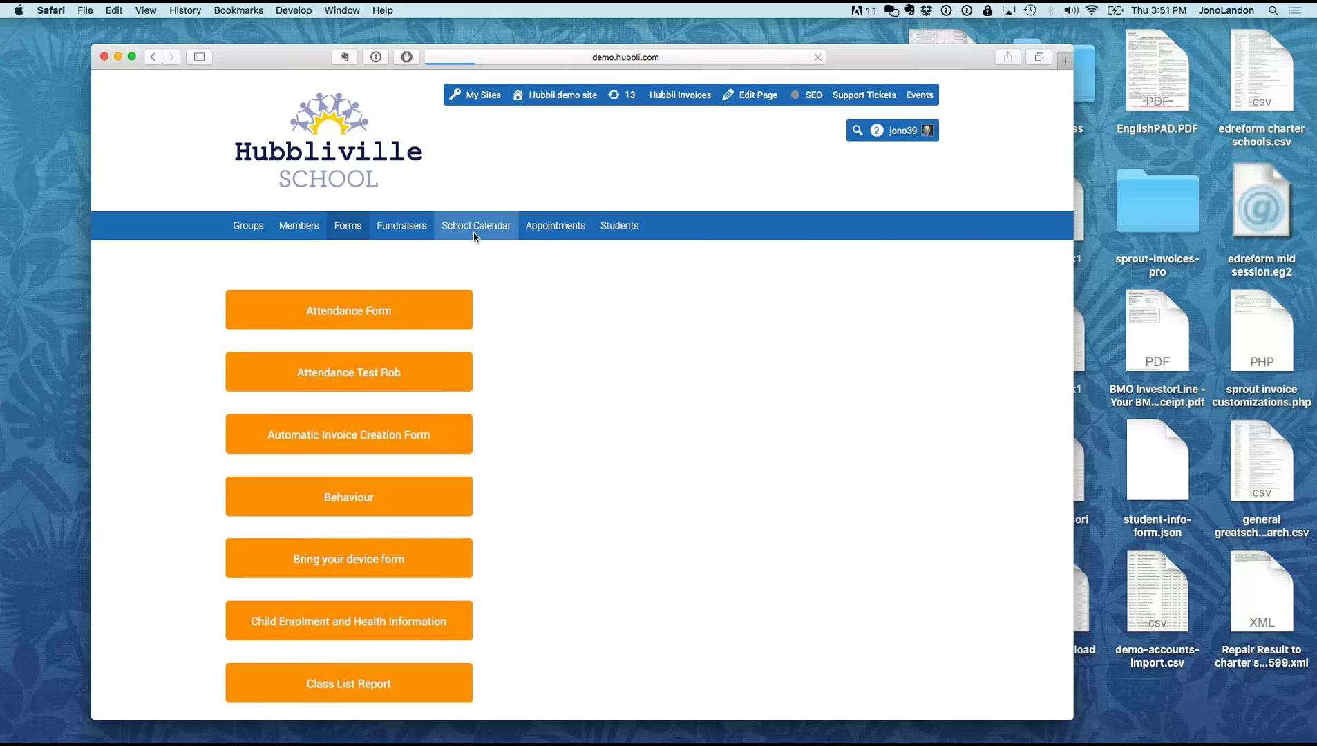
{"action": "scroll", "coordinate": [432, 448], "scroll_direction": "down", "scroll_amount": 3}
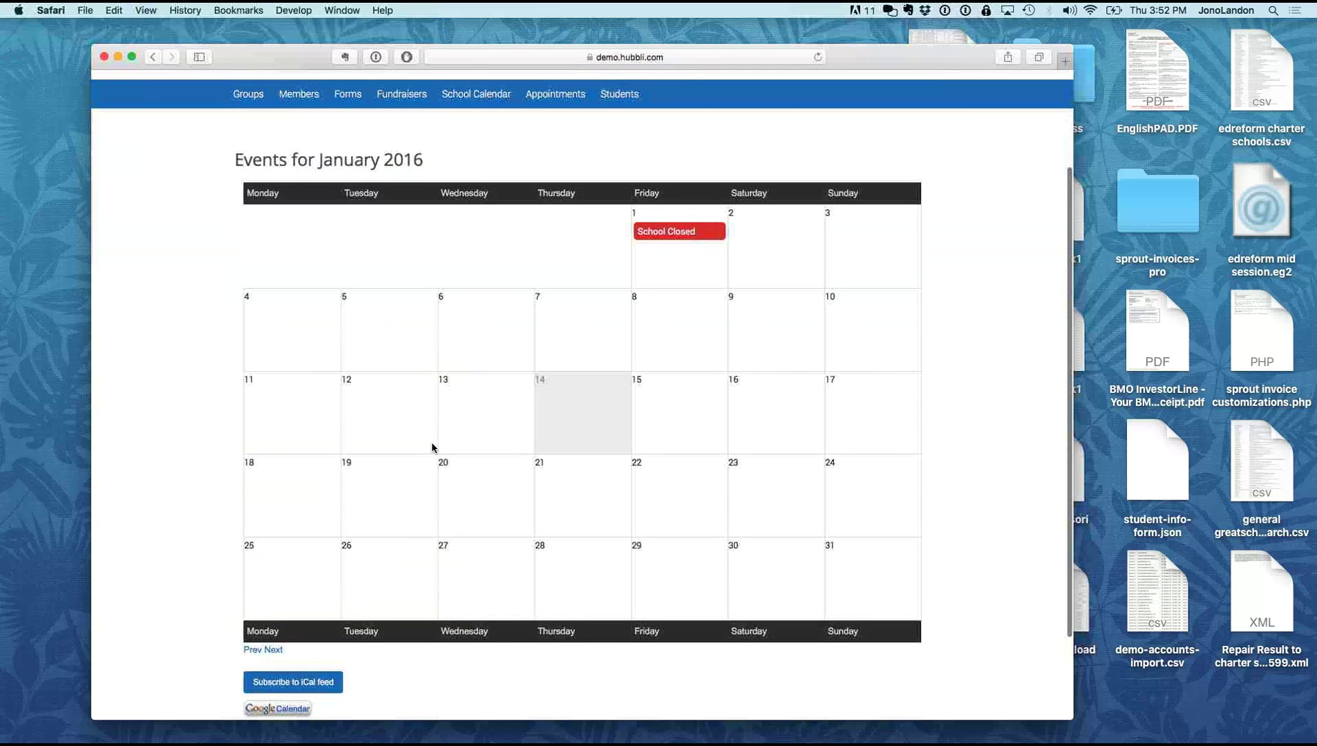
{"action": "left_click", "coordinate": [252, 650]}
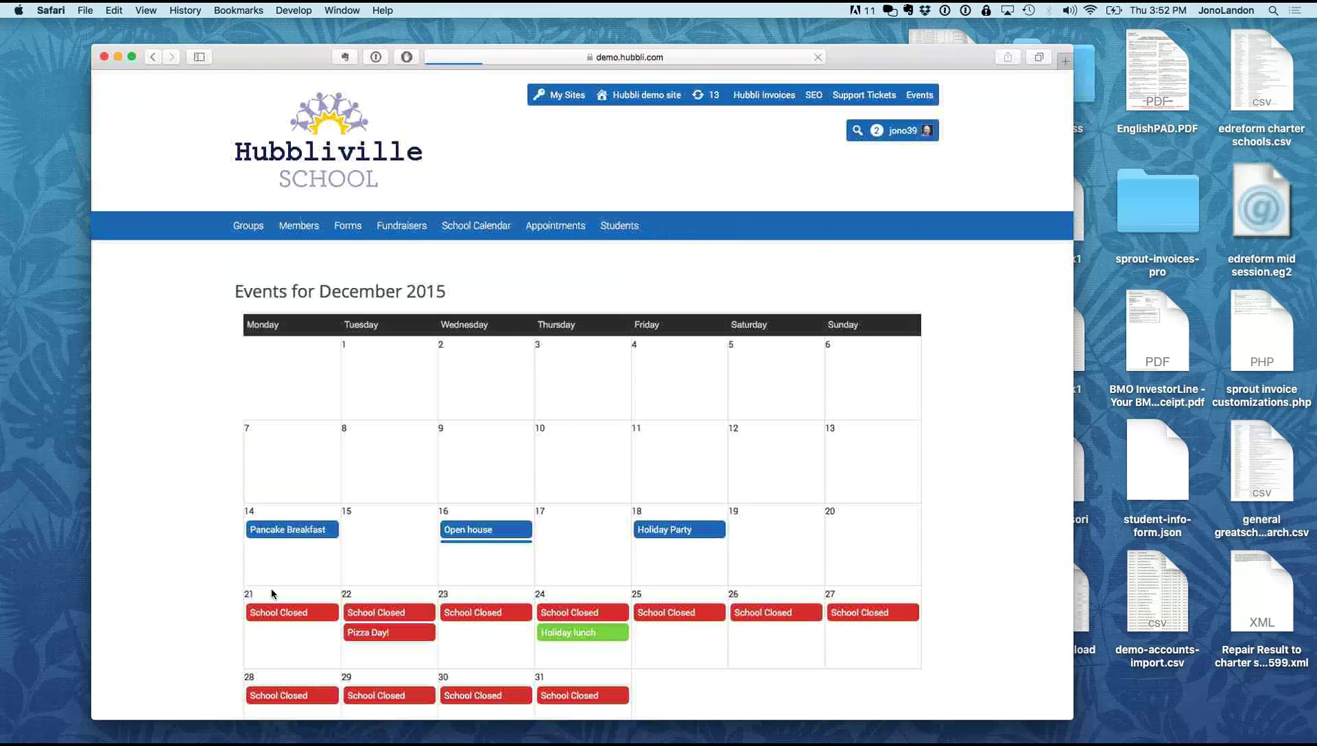
{"action": "scroll", "coordinate": [376, 528], "scroll_direction": "down", "scroll_amount": 3}
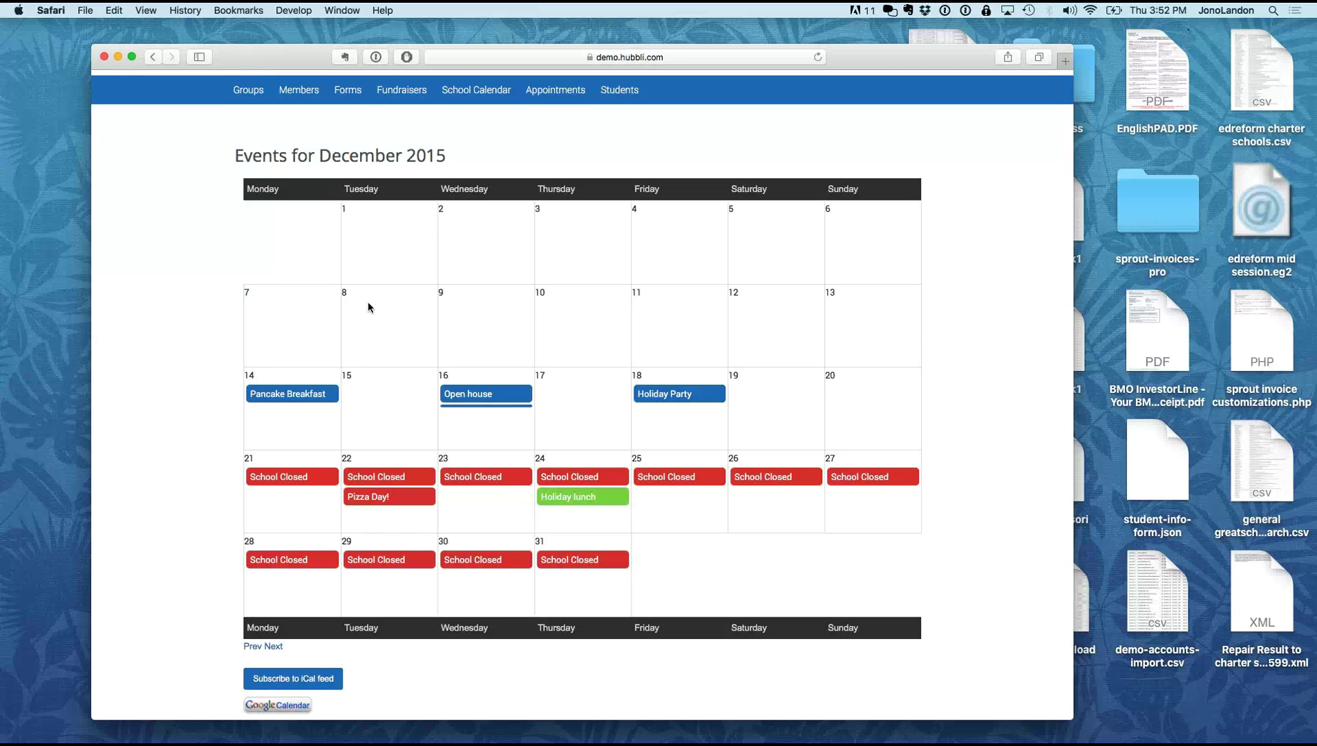
{"action": "scroll", "coordinate": [368, 301], "scroll_direction": "up", "scroll_amount": 3}
Step: Return to the school-wide forms page and look through the list of available forms
{"action": "left_click", "coordinate": [349, 177]}
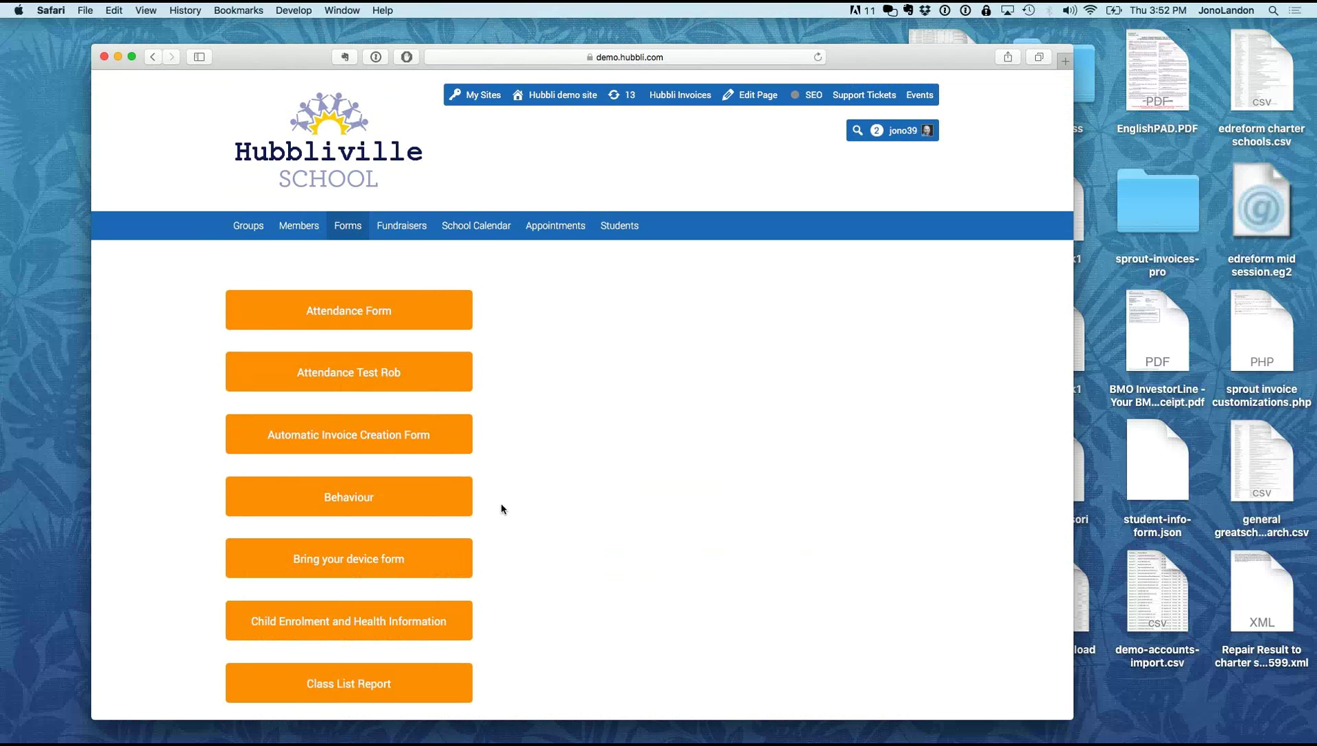
{"action": "scroll", "coordinate": [501, 509], "scroll_direction": "down", "scroll_amount": 5}
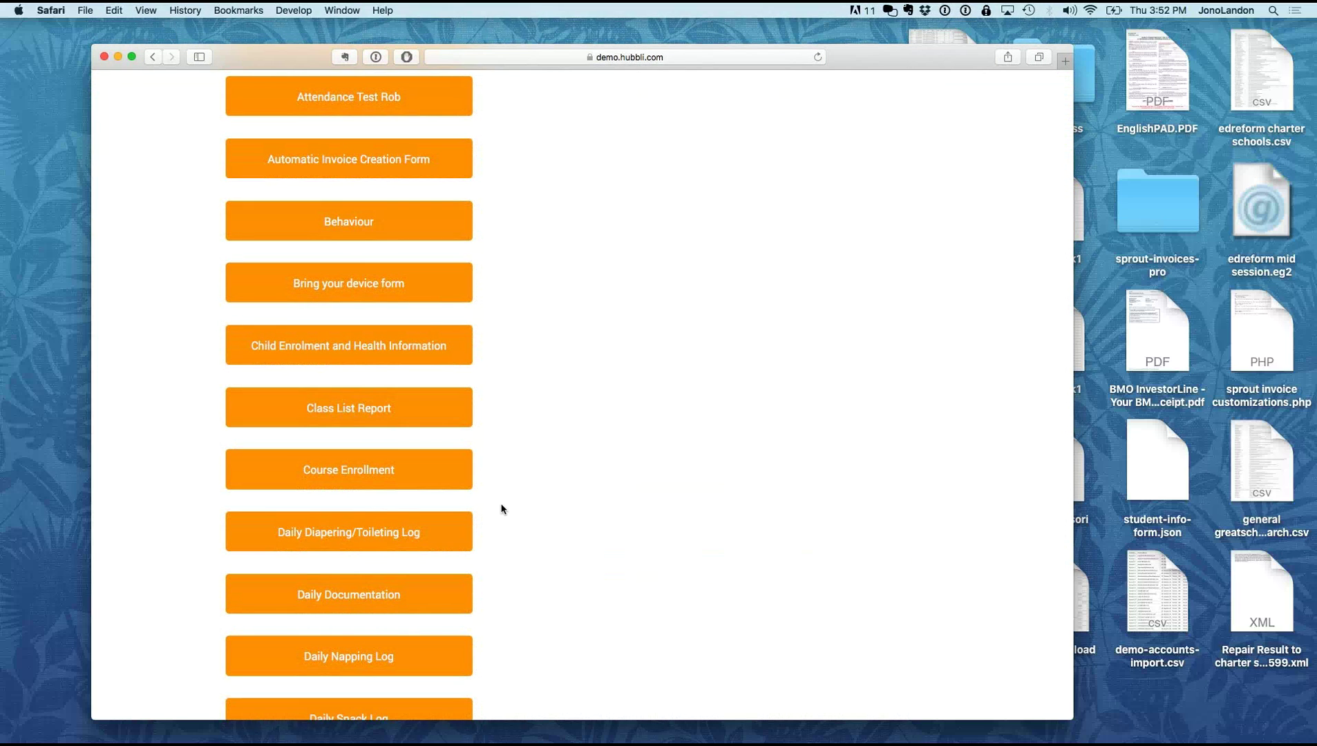
{"action": "scroll", "coordinate": [492, 592], "scroll_direction": "down", "scroll_amount": 6}
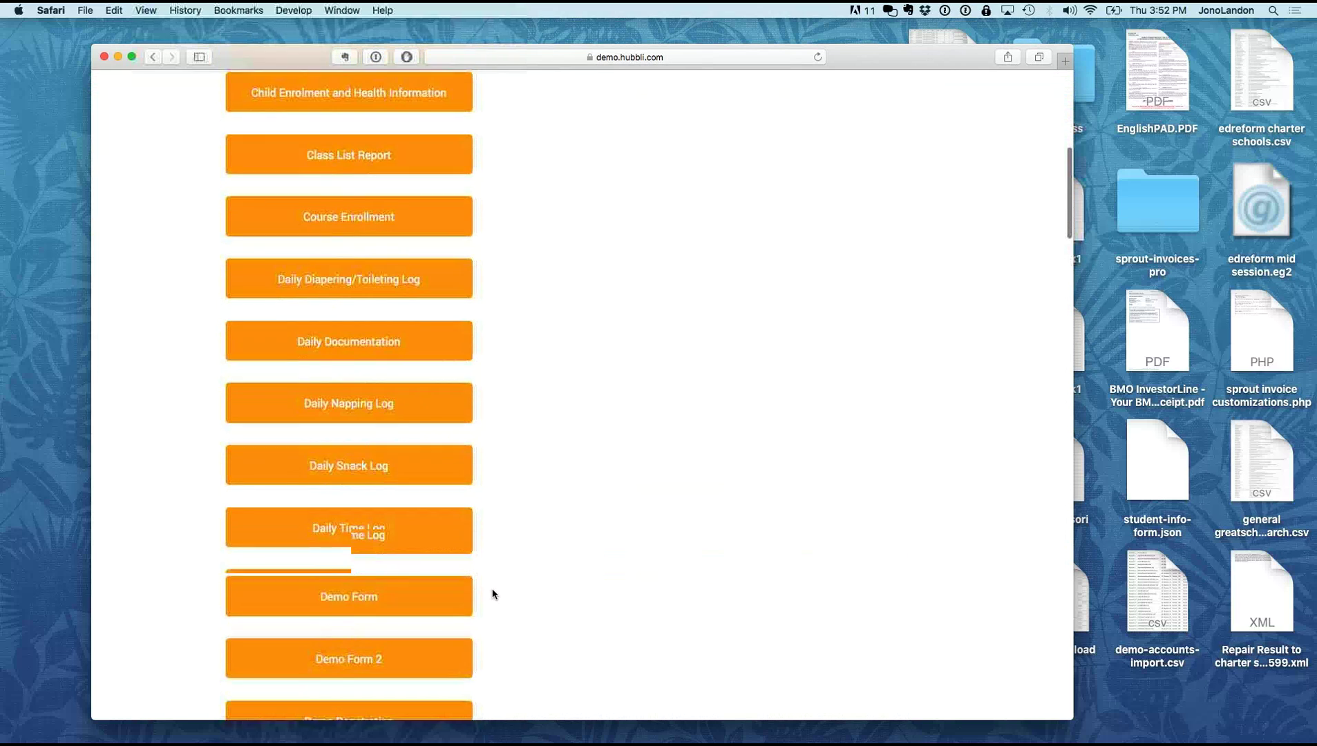
{"action": "scroll", "coordinate": [493, 594], "scroll_direction": "down", "scroll_amount": 1}
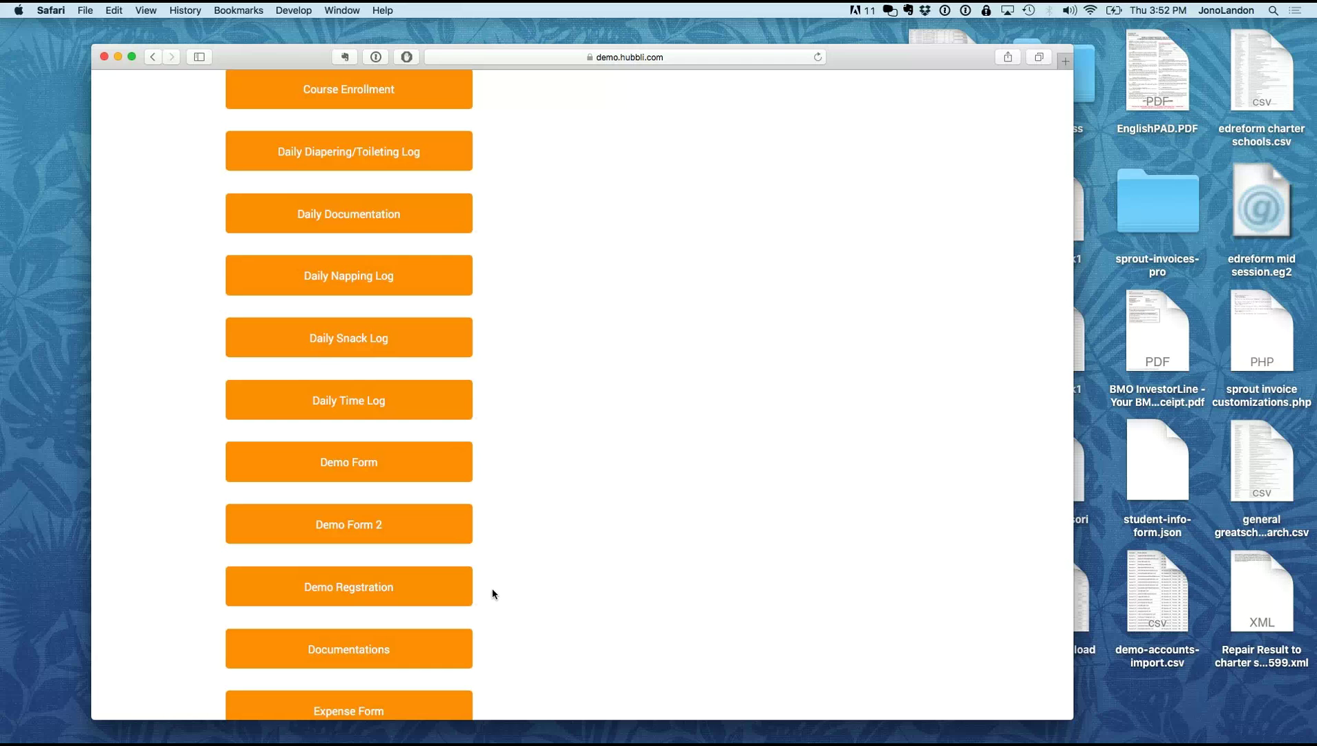
{"action": "scroll", "coordinate": [494, 594], "scroll_direction": "down", "scroll_amount": 3}
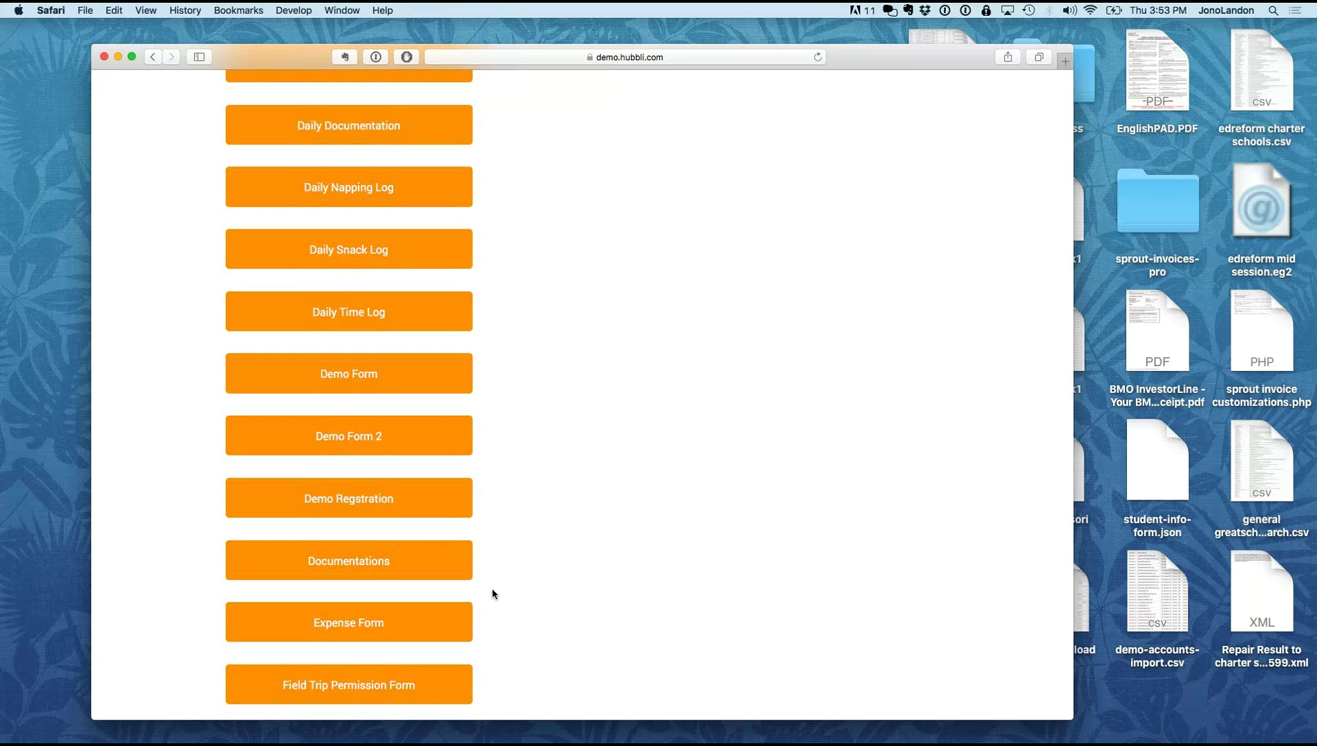
{"action": "scroll", "coordinate": [494, 594], "scroll_direction": "down", "scroll_amount": 10}
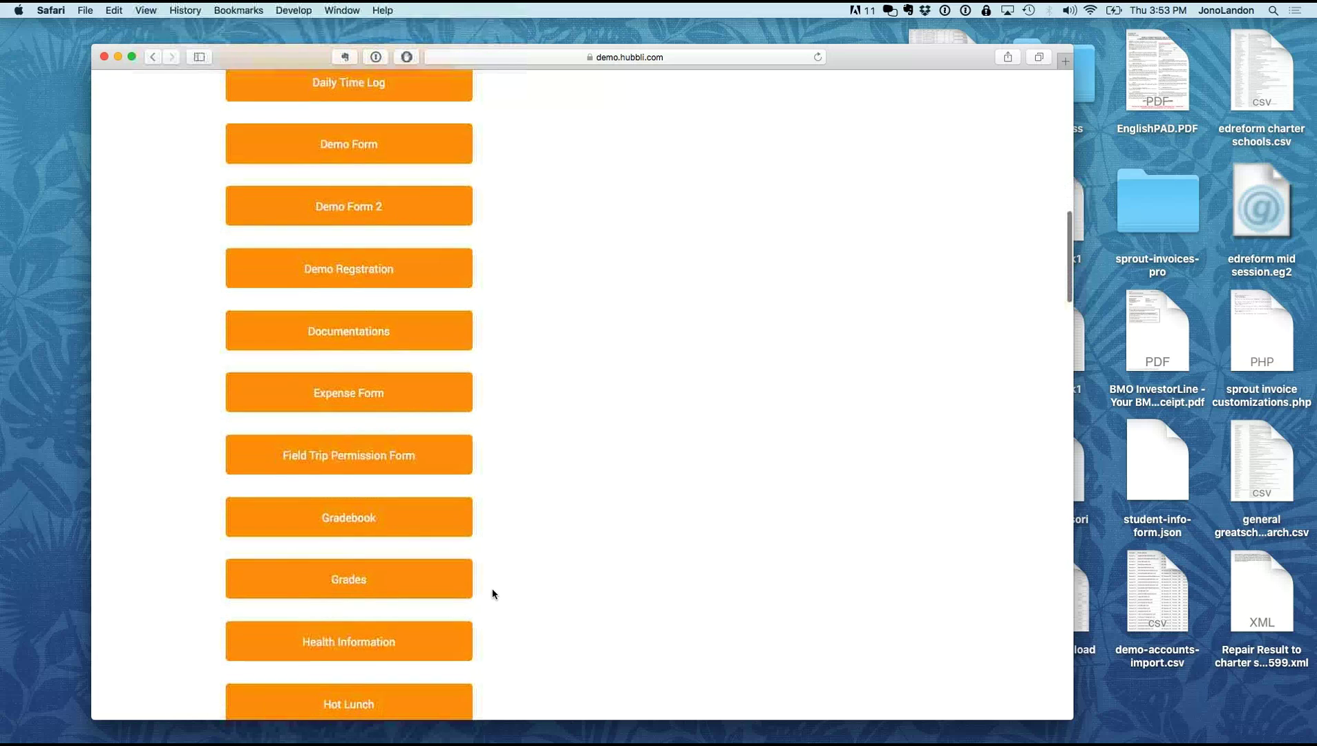
{"action": "scroll", "coordinate": [494, 594], "scroll_direction": "down", "scroll_amount": 12}
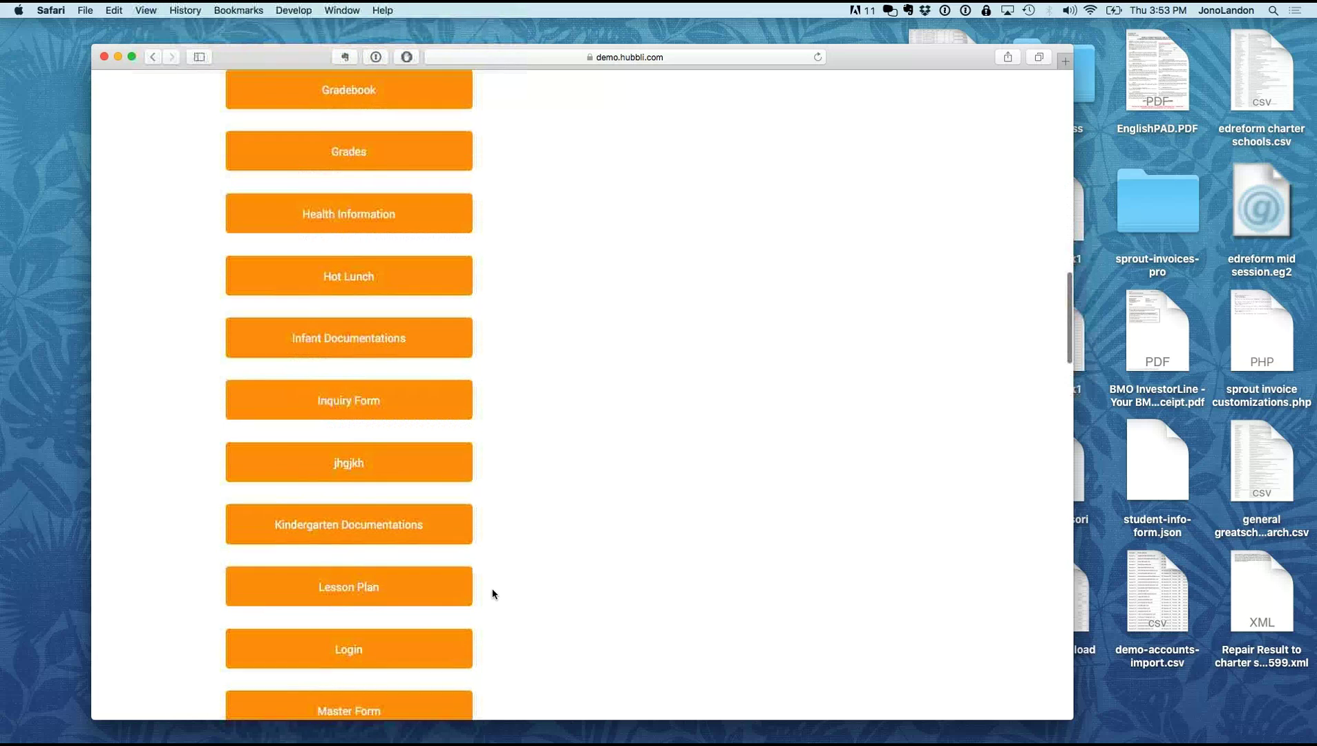
{"action": "scroll", "coordinate": [494, 594], "scroll_direction": "down", "scroll_amount": 2}
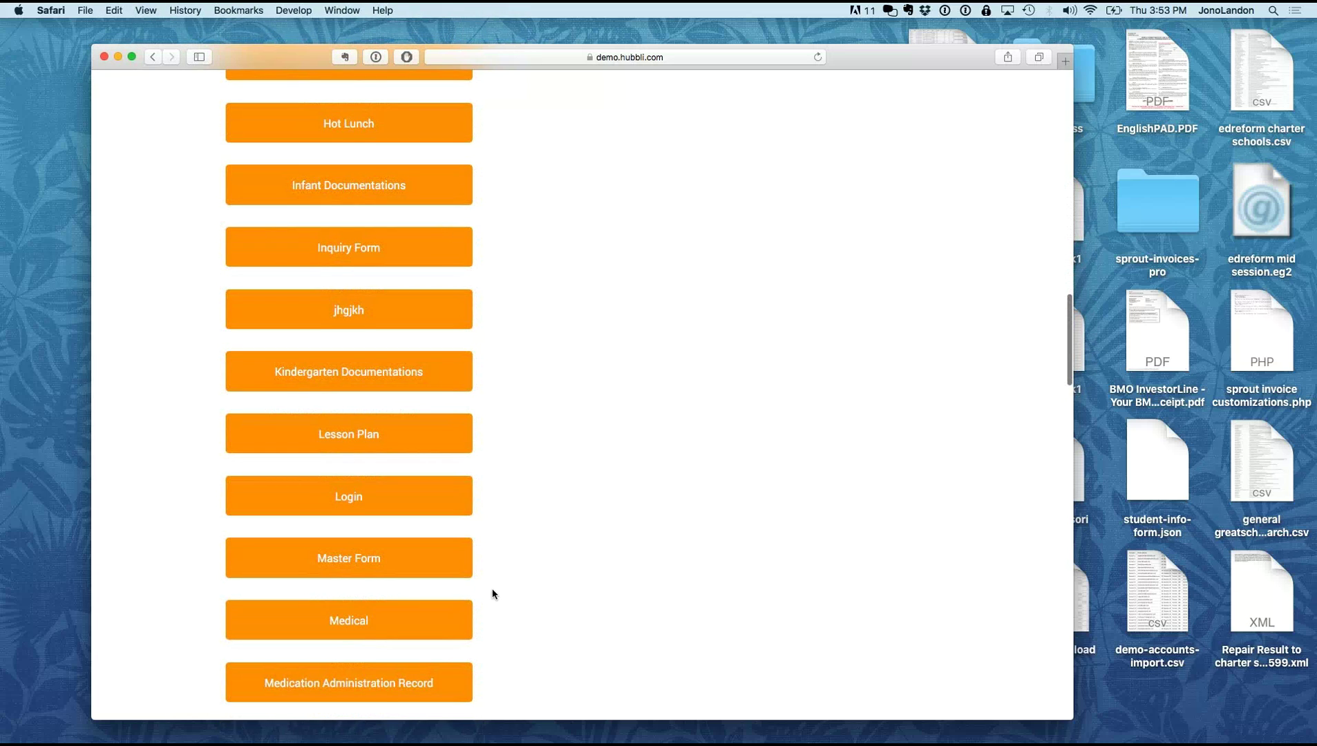
{"action": "scroll", "coordinate": [494, 594], "scroll_direction": "down", "scroll_amount": 5}
{"action": "scroll", "coordinate": [494, 595], "scroll_direction": "up", "scroll_amount": 20}
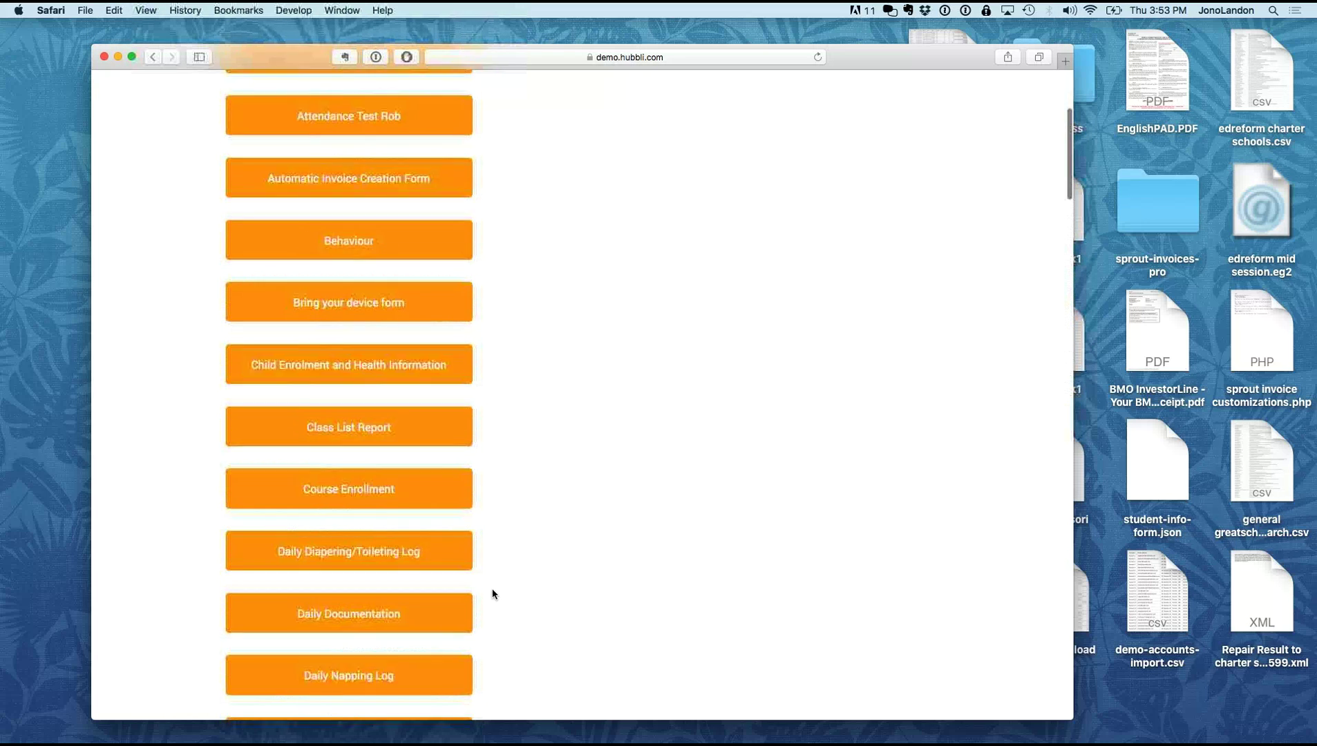
{"action": "scroll", "coordinate": [492, 596], "scroll_direction": "up", "scroll_amount": 5}
Step: Open the Attendance Form in a new browser tab and switch to that tab
{"action": "mouse_move", "coordinate": [439, 338]}
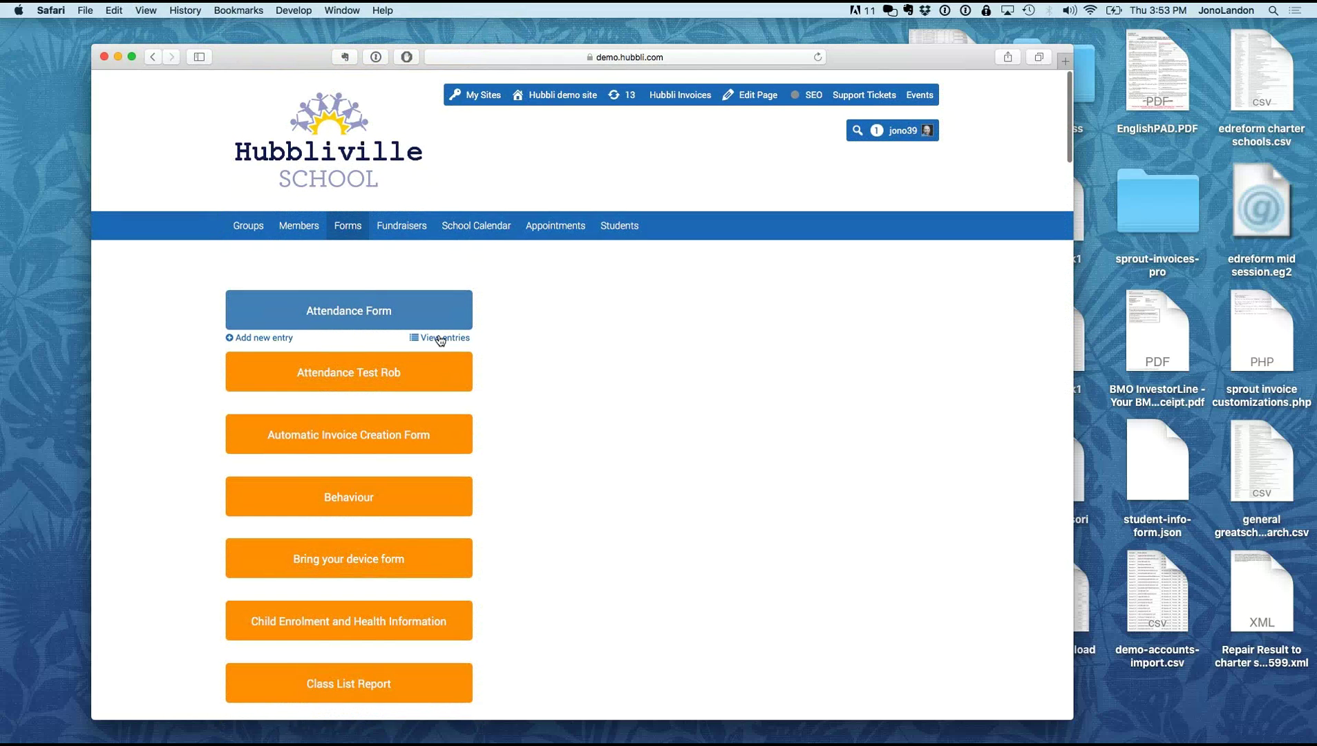
{"action": "left_click", "coordinate": [338, 310], "text": "super"}
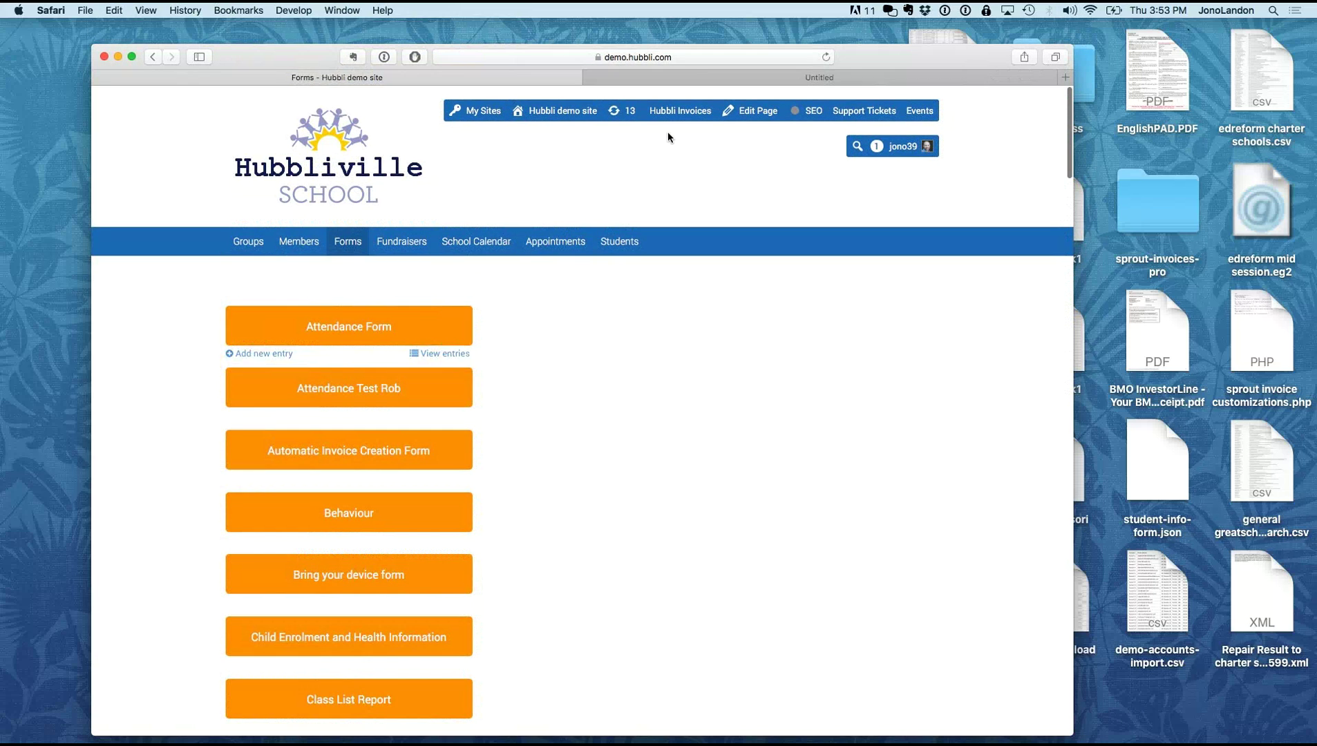
{"action": "left_click", "coordinate": [687, 80]}
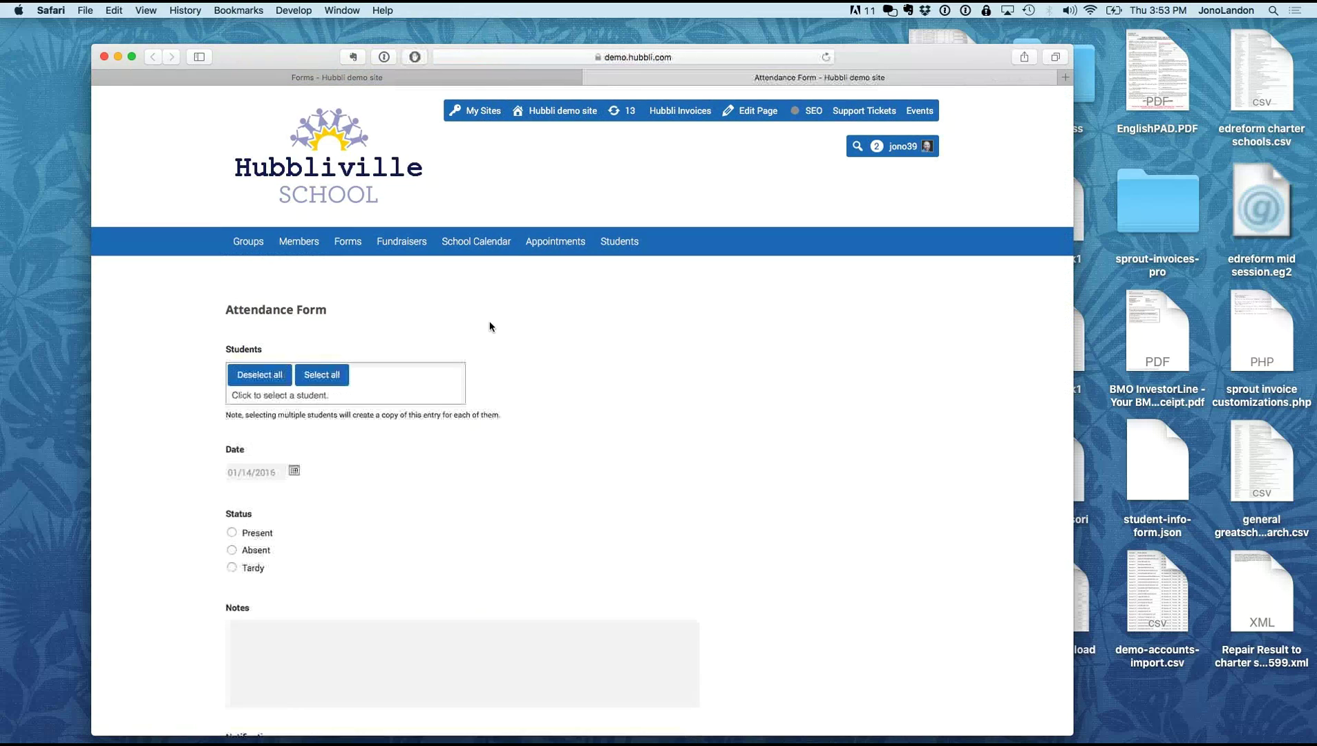
Step: Select all students on the Attendance Form and remove New Test Student from the selection
{"action": "left_click", "coordinate": [415, 395]}
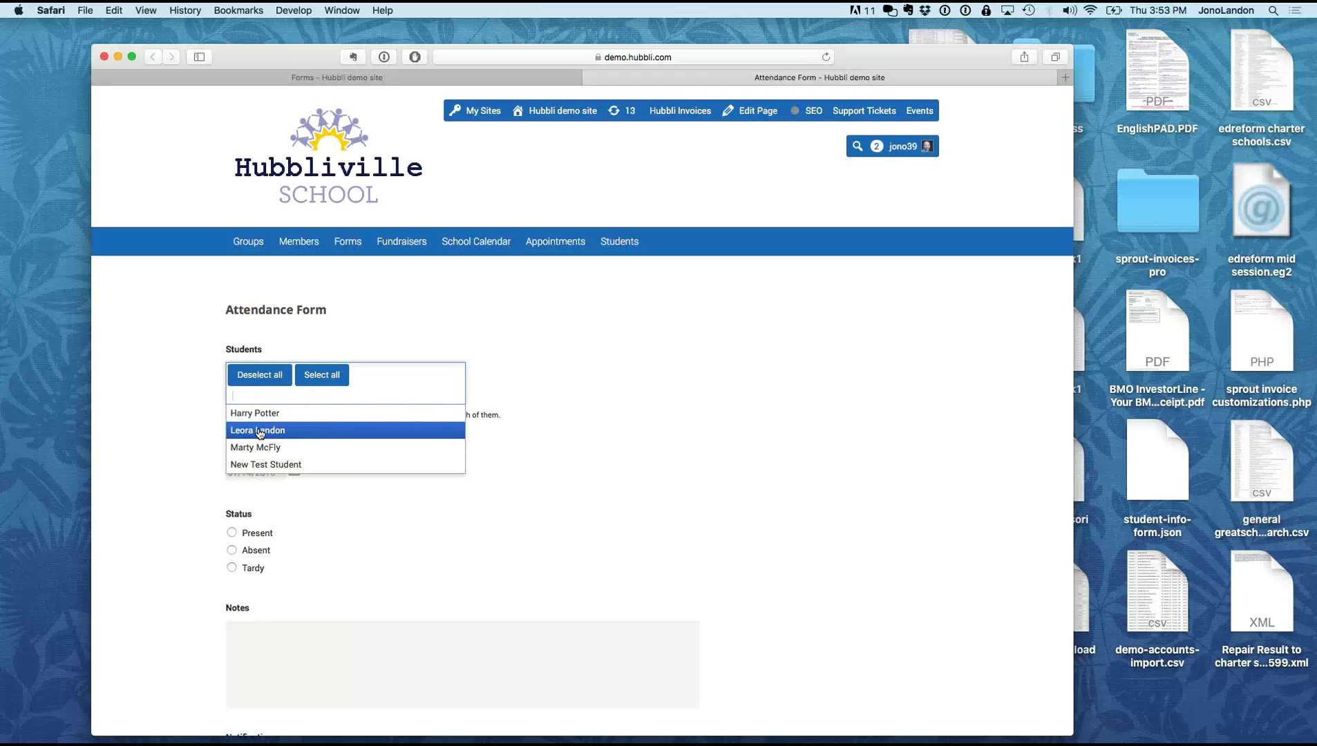
{"action": "left_click", "coordinate": [323, 375]}
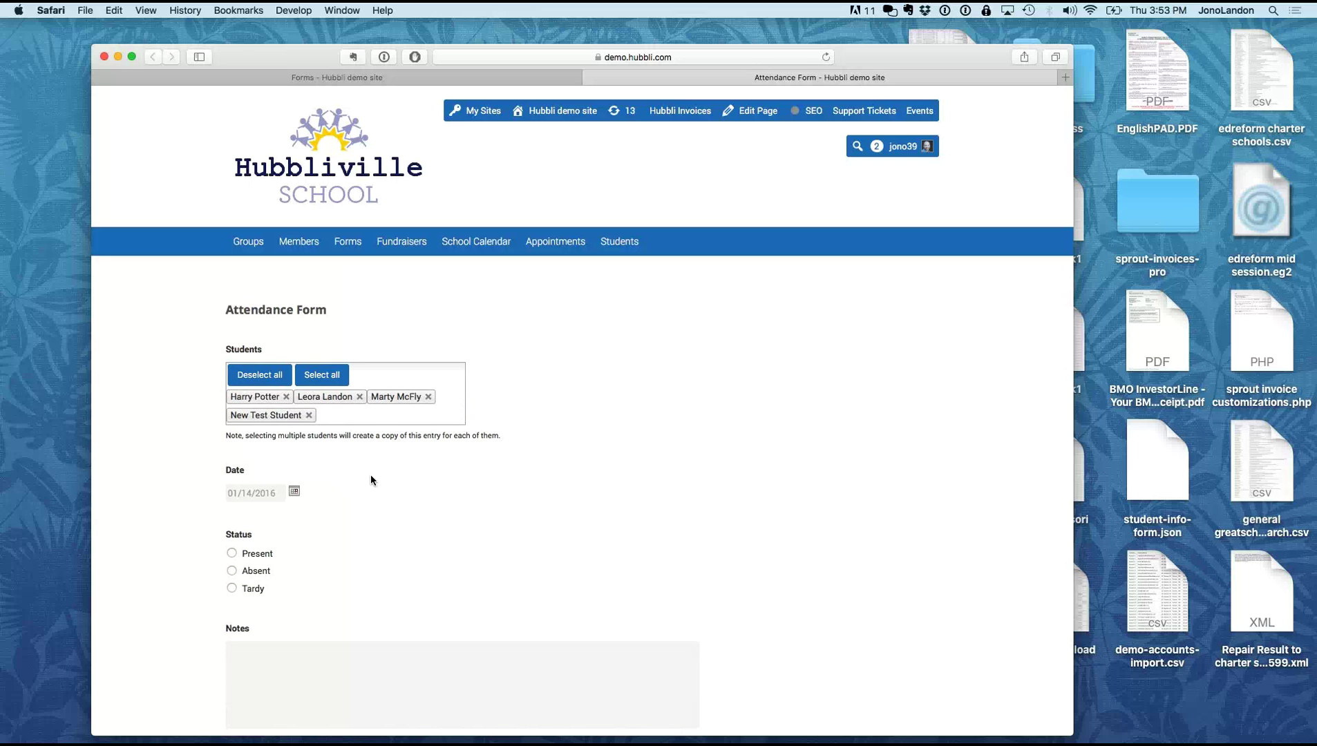
{"action": "left_click", "coordinate": [310, 416]}
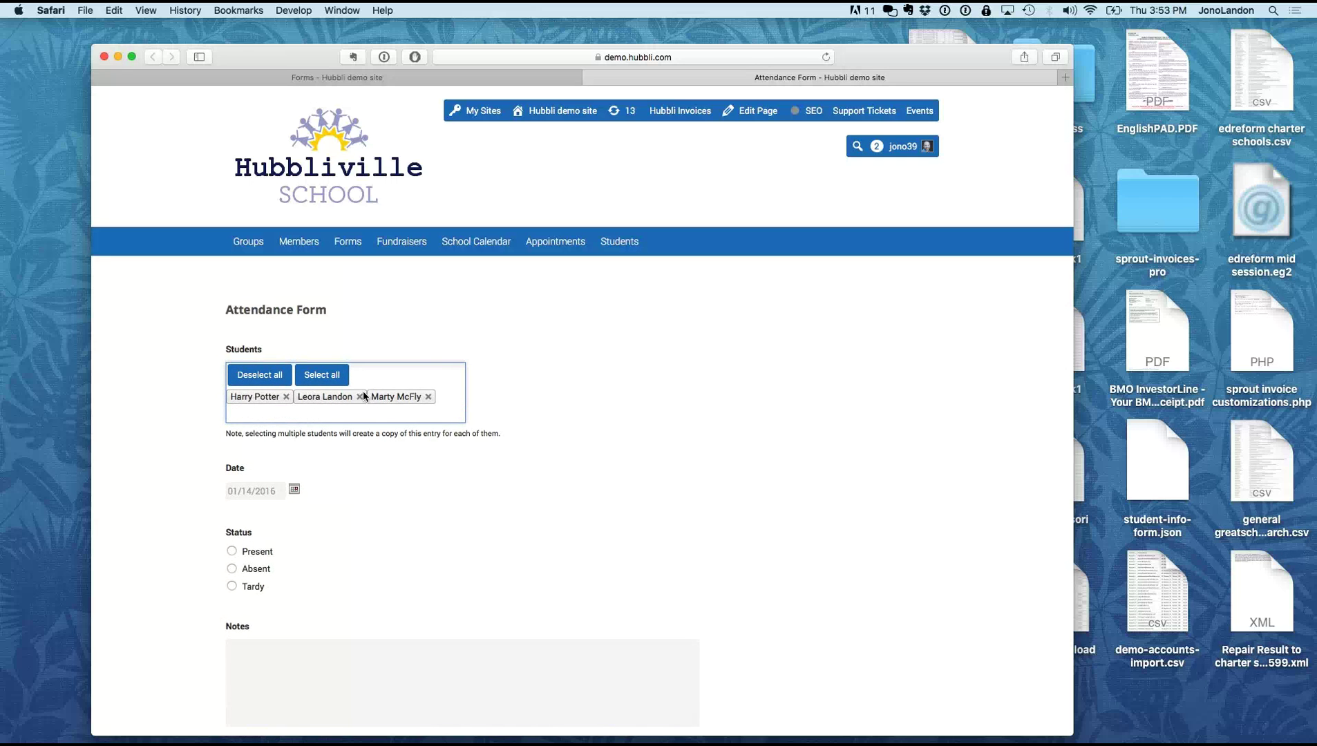
{"action": "scroll", "coordinate": [370, 523], "scroll_direction": "down", "scroll_amount": 1}
{"action": "scroll", "coordinate": [370, 524], "scroll_direction": "down", "scroll_amount": 1}
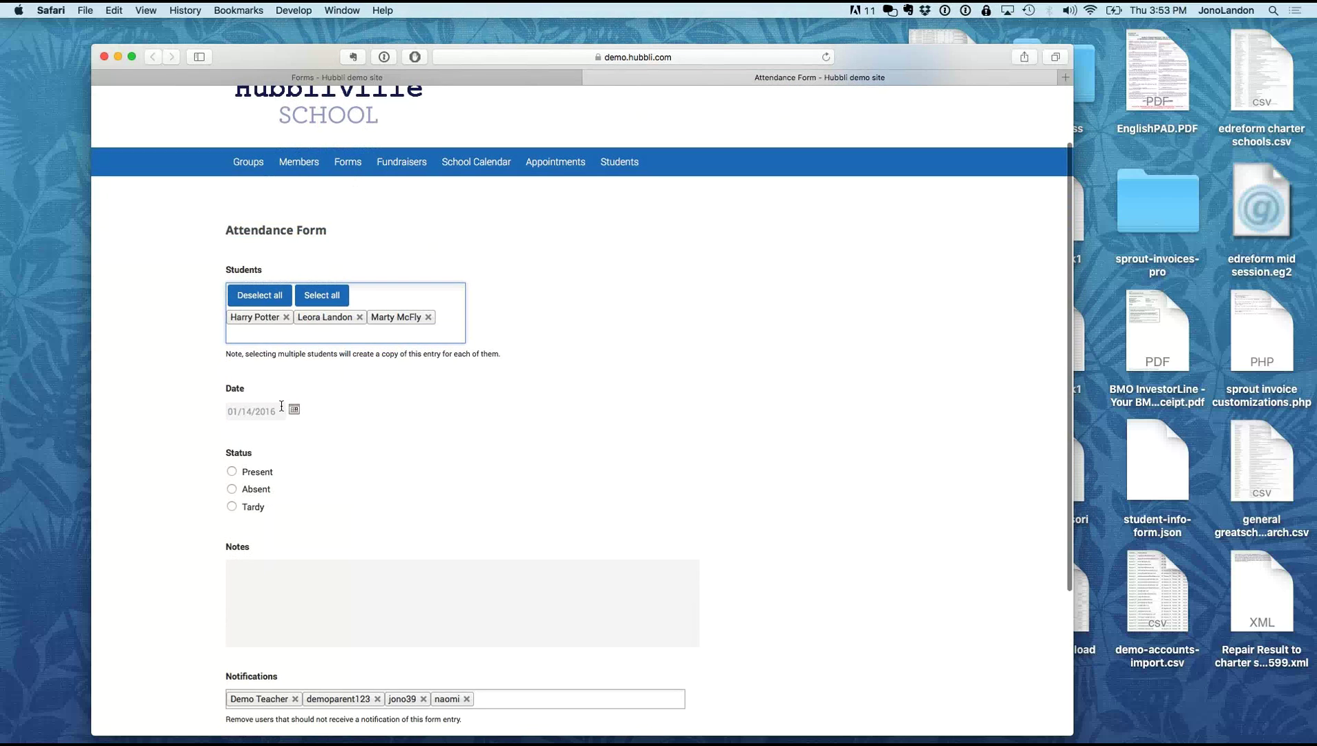
{"action": "scroll", "coordinate": [328, 463], "scroll_direction": "down", "scroll_amount": 1}
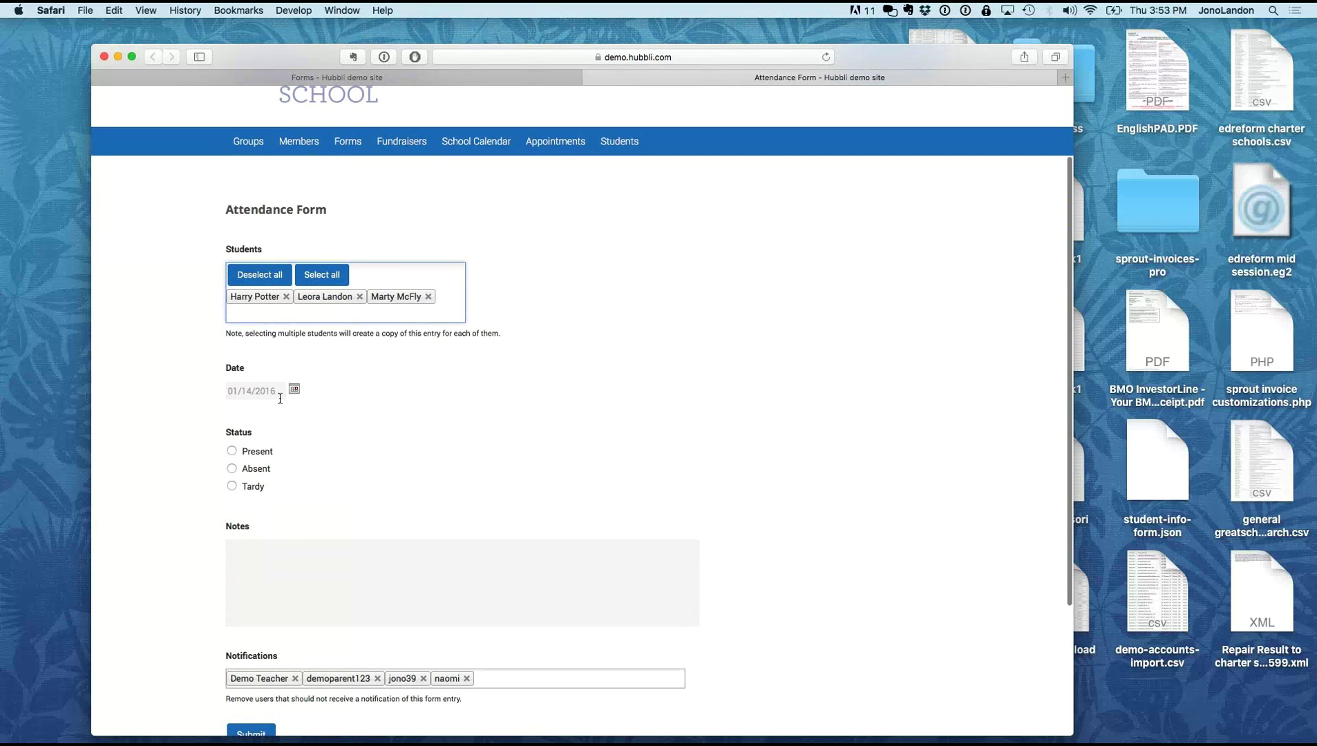
Step: Set the attendance status to Absent and enter ";lksdjf;ladjsf;ladjsf;ladjsflaksjdfl;kajsdf" as the notes
{"action": "left_click", "coordinate": [231, 451]}
{"action": "left_click", "coordinate": [232, 469]}
{"action": "scroll", "coordinate": [314, 461], "scroll_direction": "down", "scroll_amount": 1}
{"action": "left_click", "coordinate": [270, 528]}
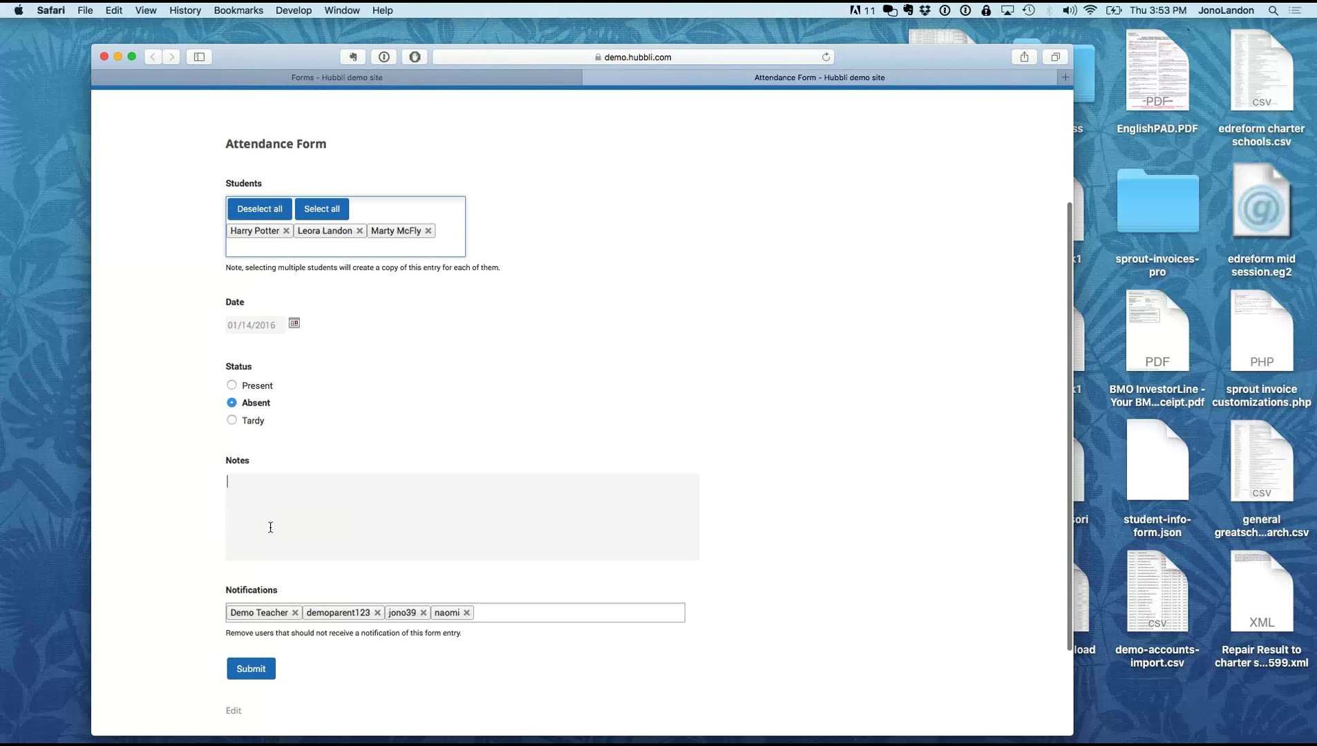
{"action": "type", "text": ";lksdjf;ladjsf;ladjsf;ladjsflaksjdfl;kajsdf"}
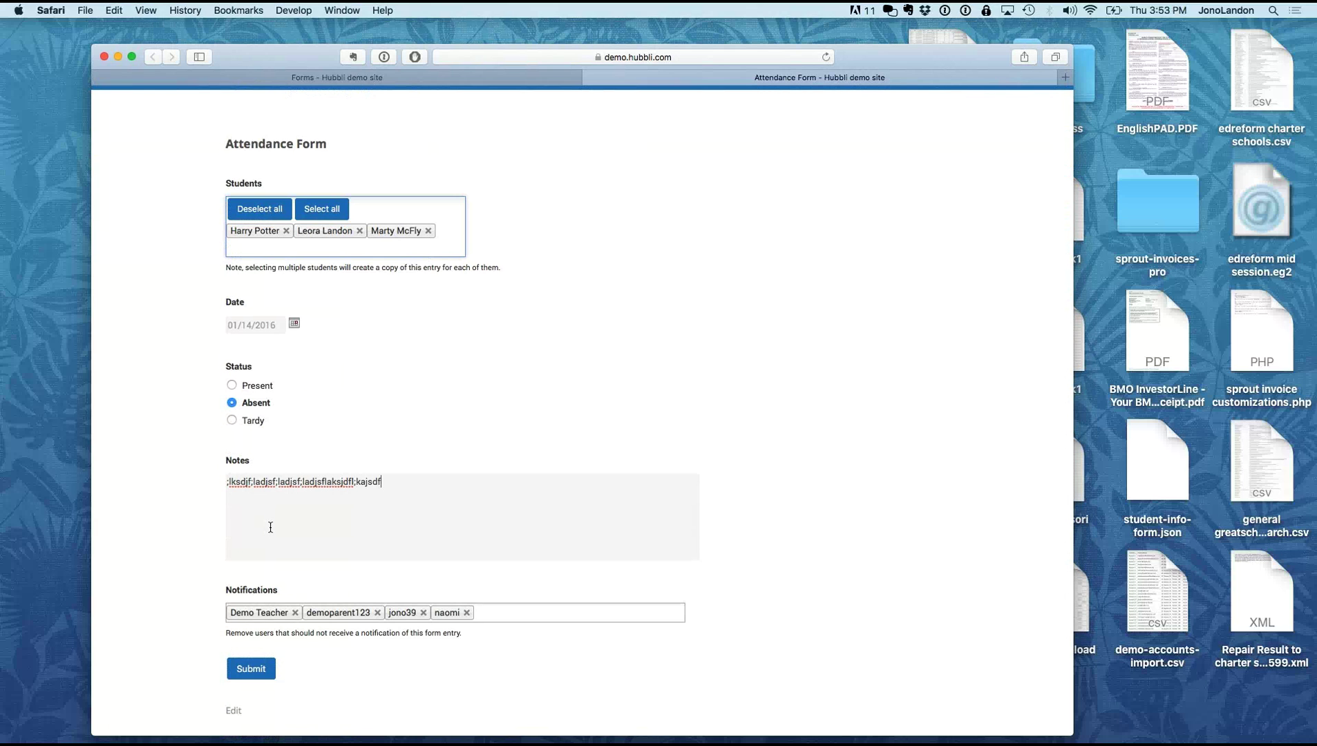
Step: Remove Demo Teacher and demoparent123 from the form's notification recipients and submit the attendance form
{"action": "scroll", "coordinate": [323, 684], "scroll_direction": "down", "scroll_amount": 2}
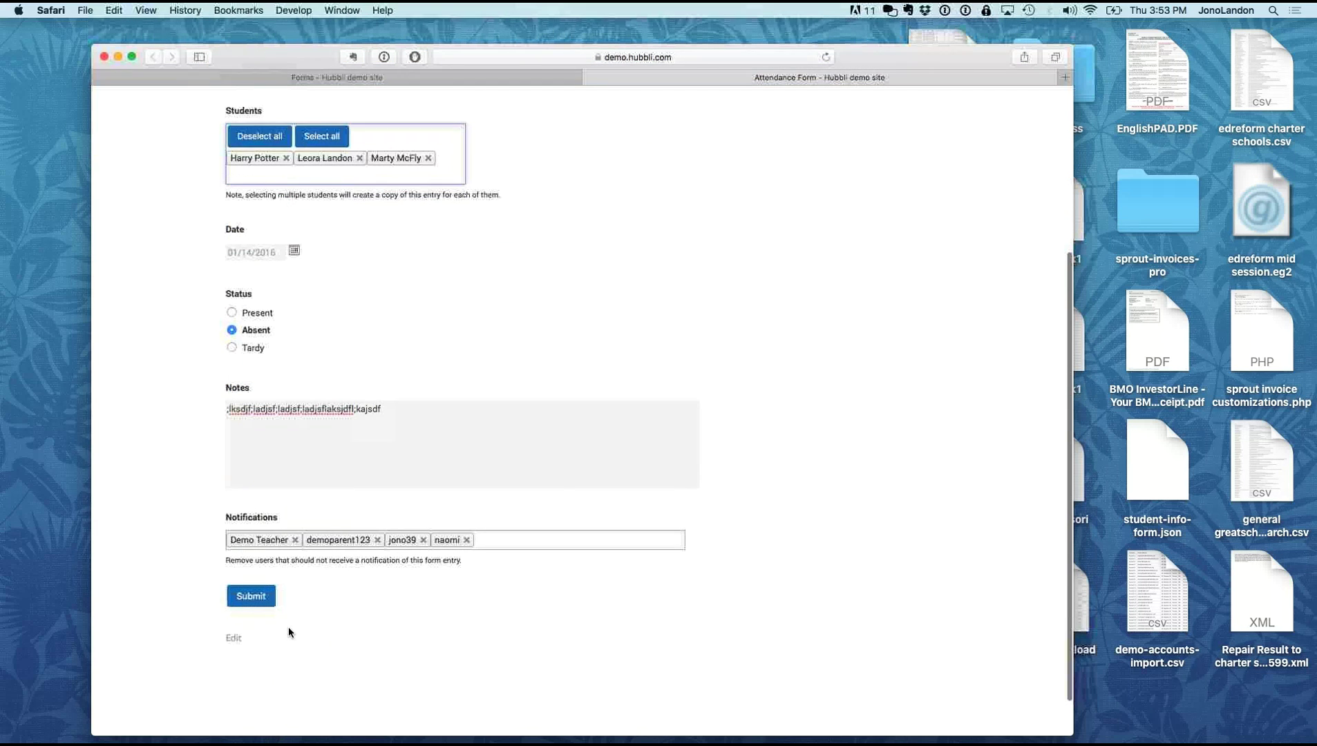
{"action": "left_click", "coordinate": [295, 539]}
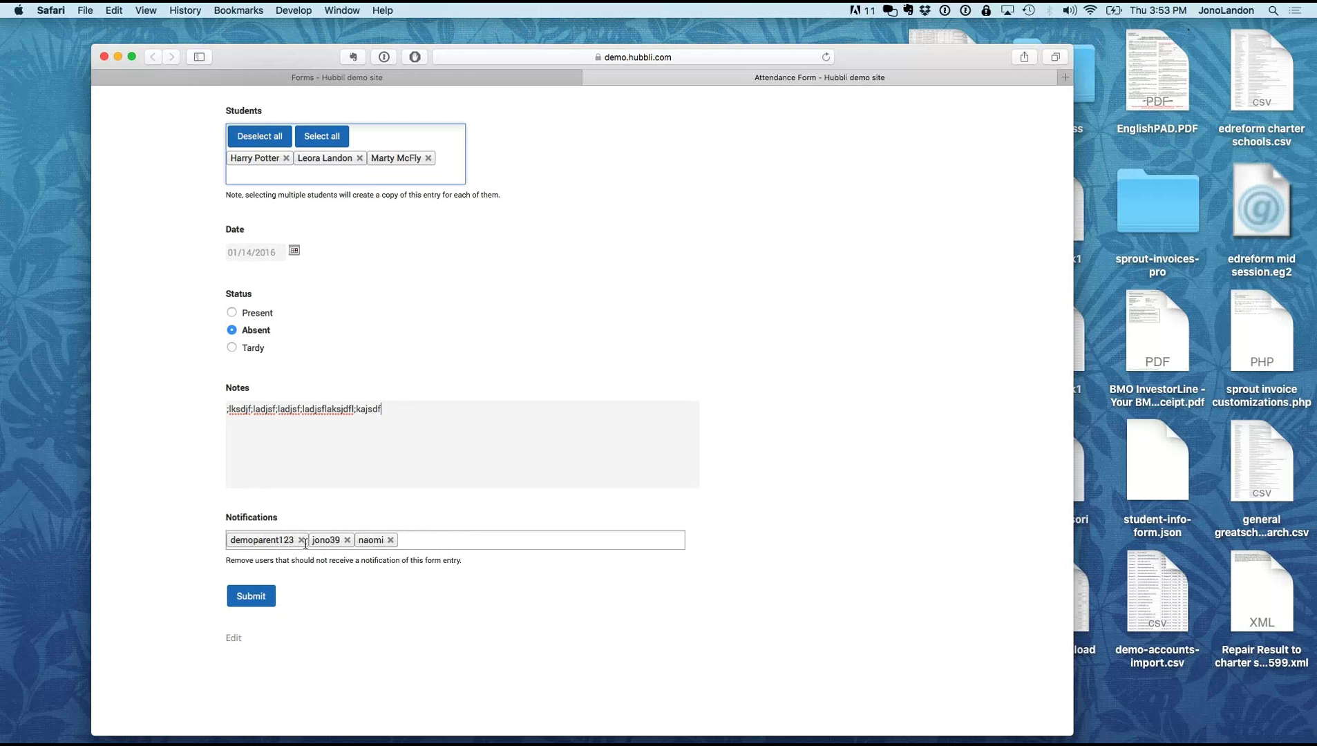
{"action": "left_click", "coordinate": [302, 540]}
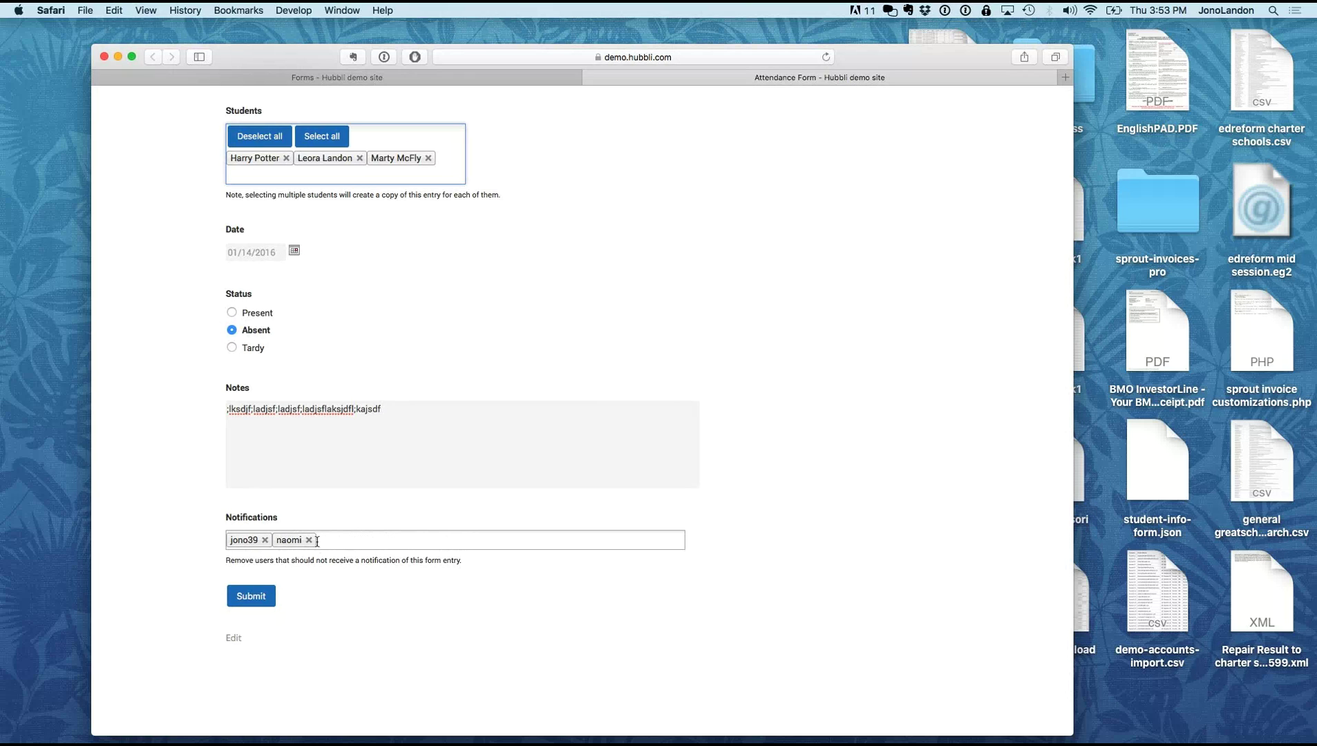
{"action": "left_click", "coordinate": [249, 601]}
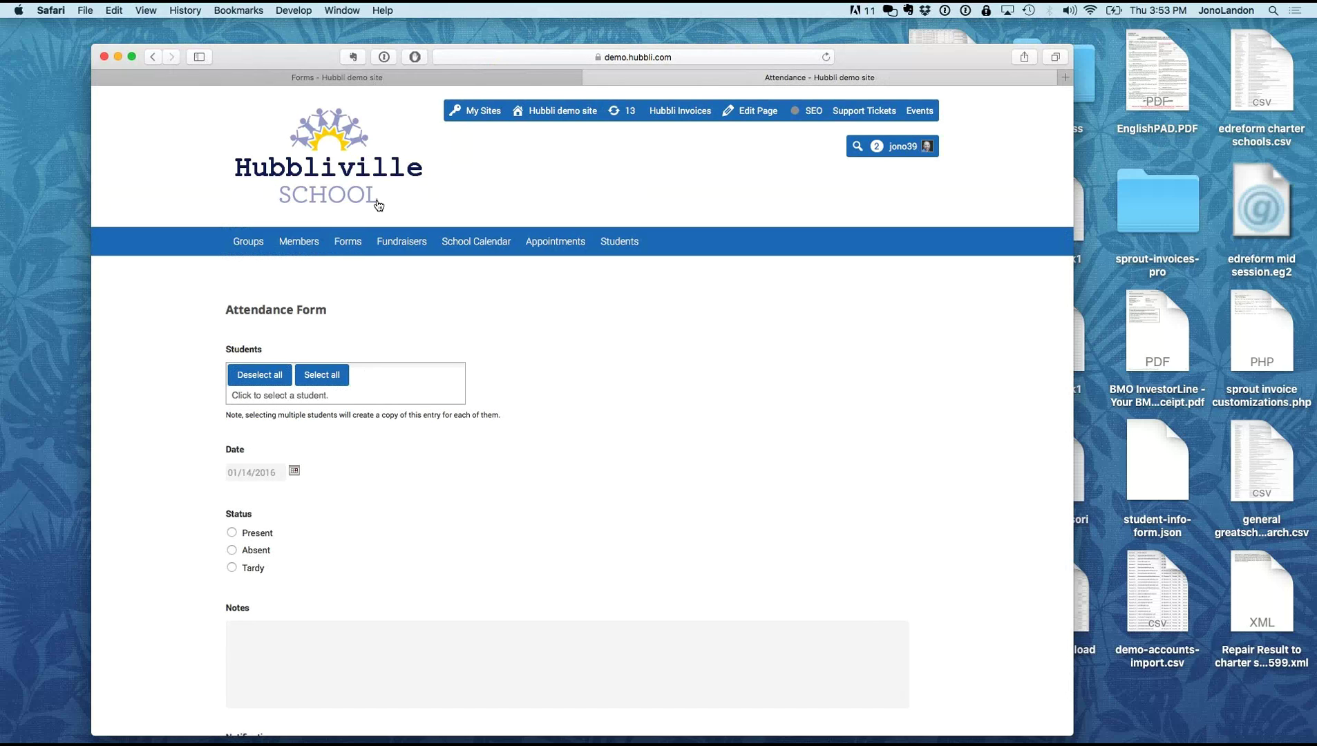
Step: Switch back to the forms list's browser tab, open the Attendance Form entries and look over the newest records
{"action": "left_click", "coordinate": [436, 78]}
{"action": "mouse_move", "coordinate": [432, 332]}
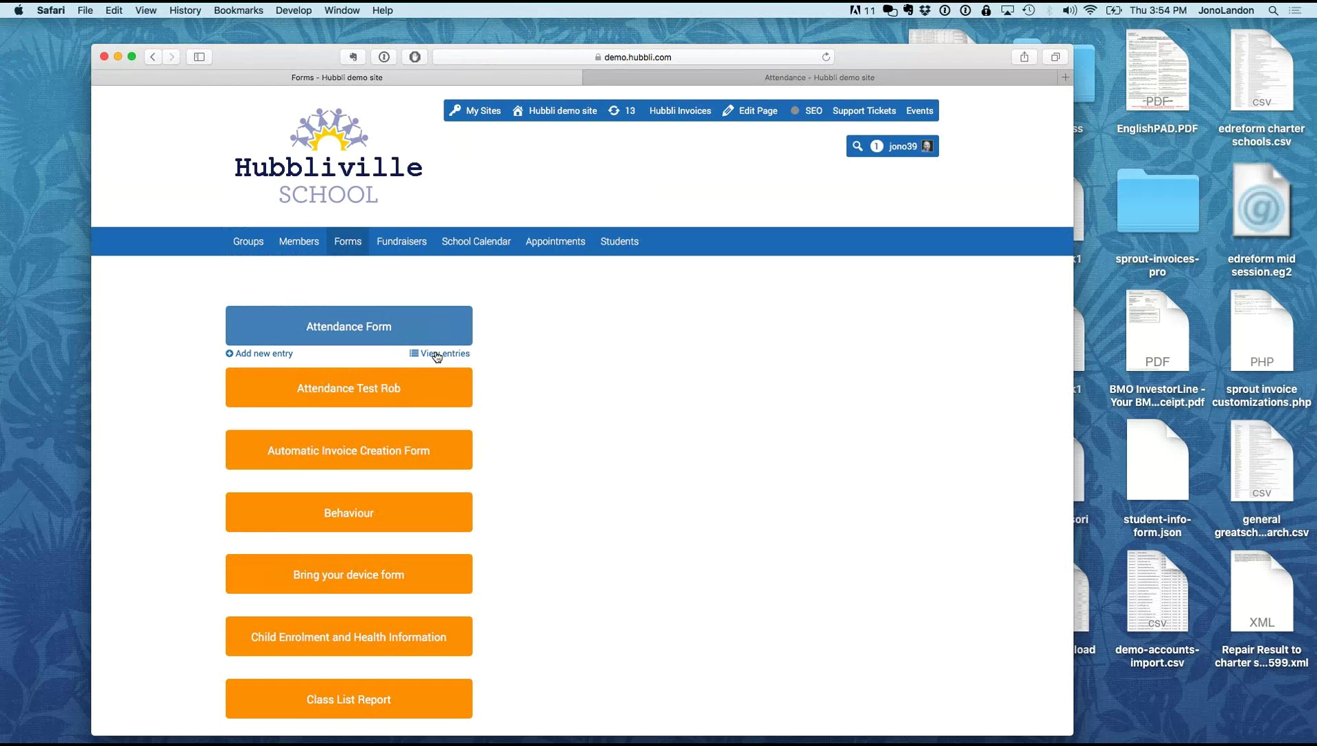
{"action": "left_click", "coordinate": [436, 354]}
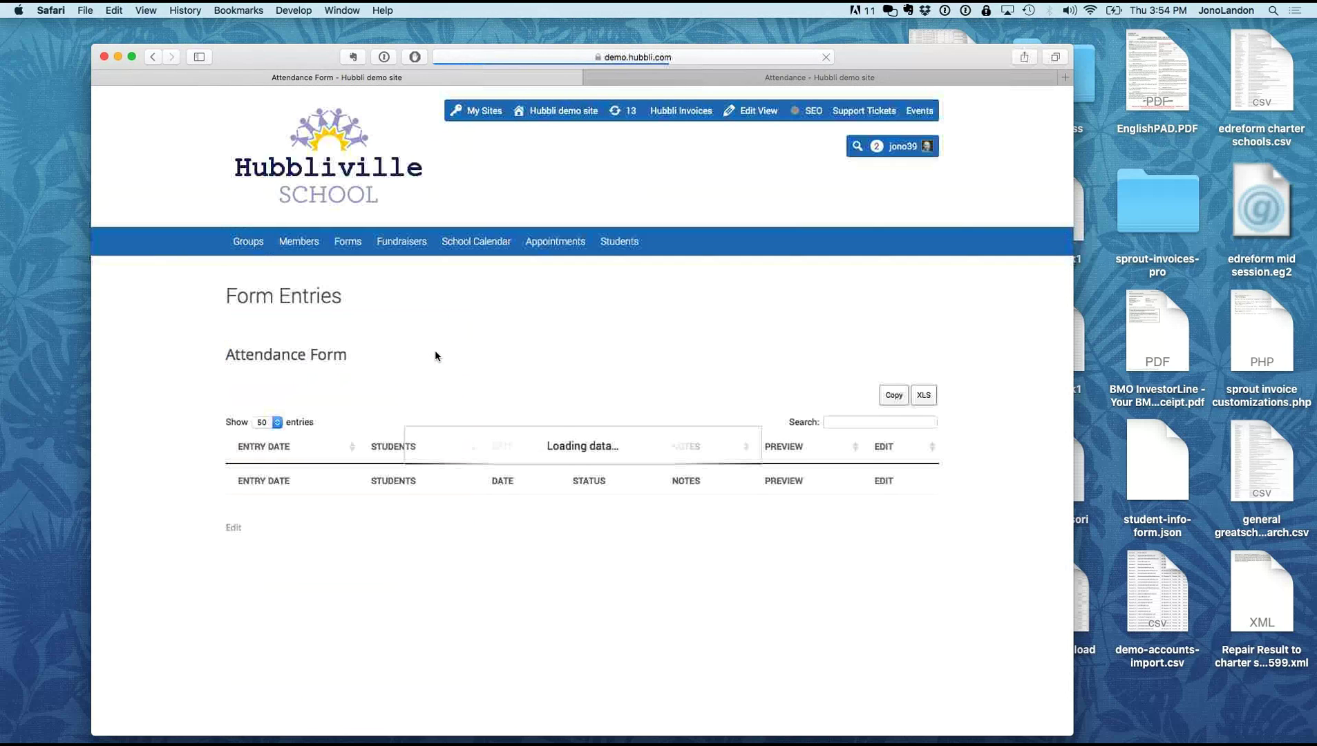
{"action": "scroll", "coordinate": [363, 542], "scroll_direction": "down", "scroll_amount": 3}
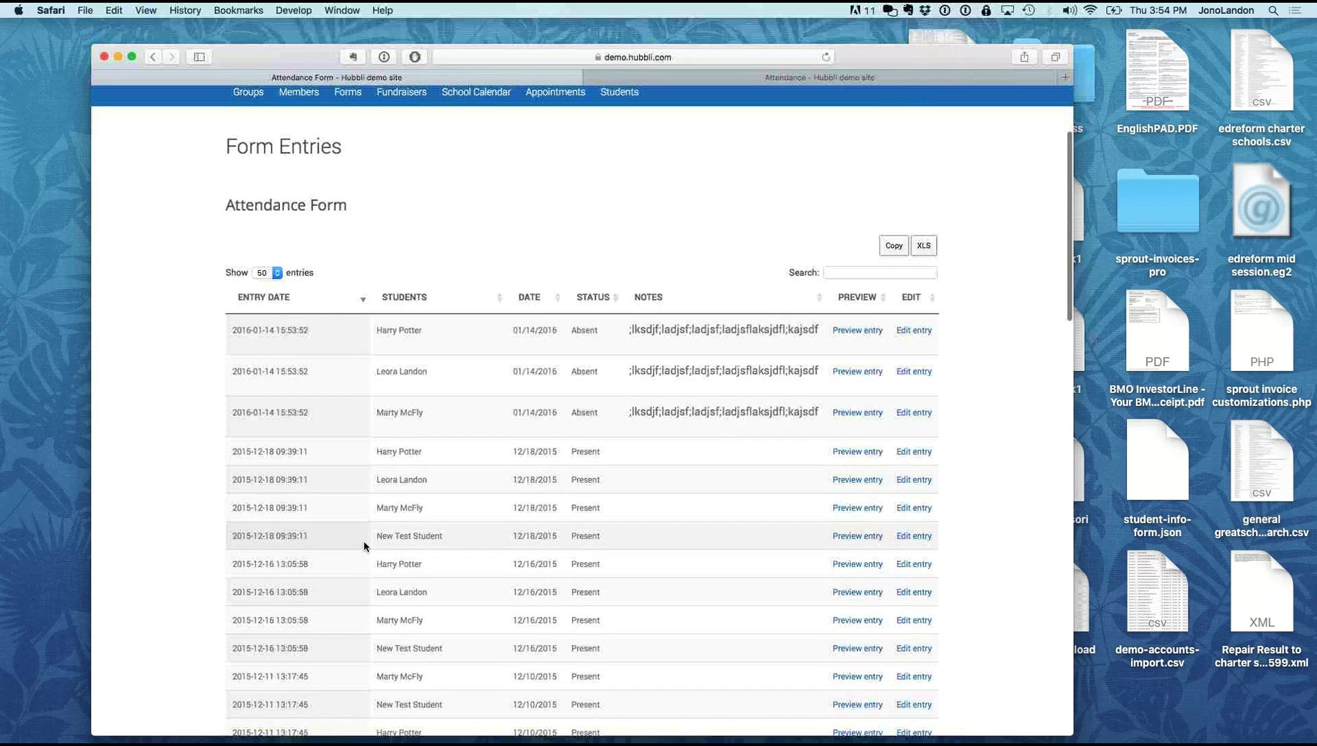
{"action": "scroll", "coordinate": [395, 587], "scroll_direction": "up", "scroll_amount": 1}
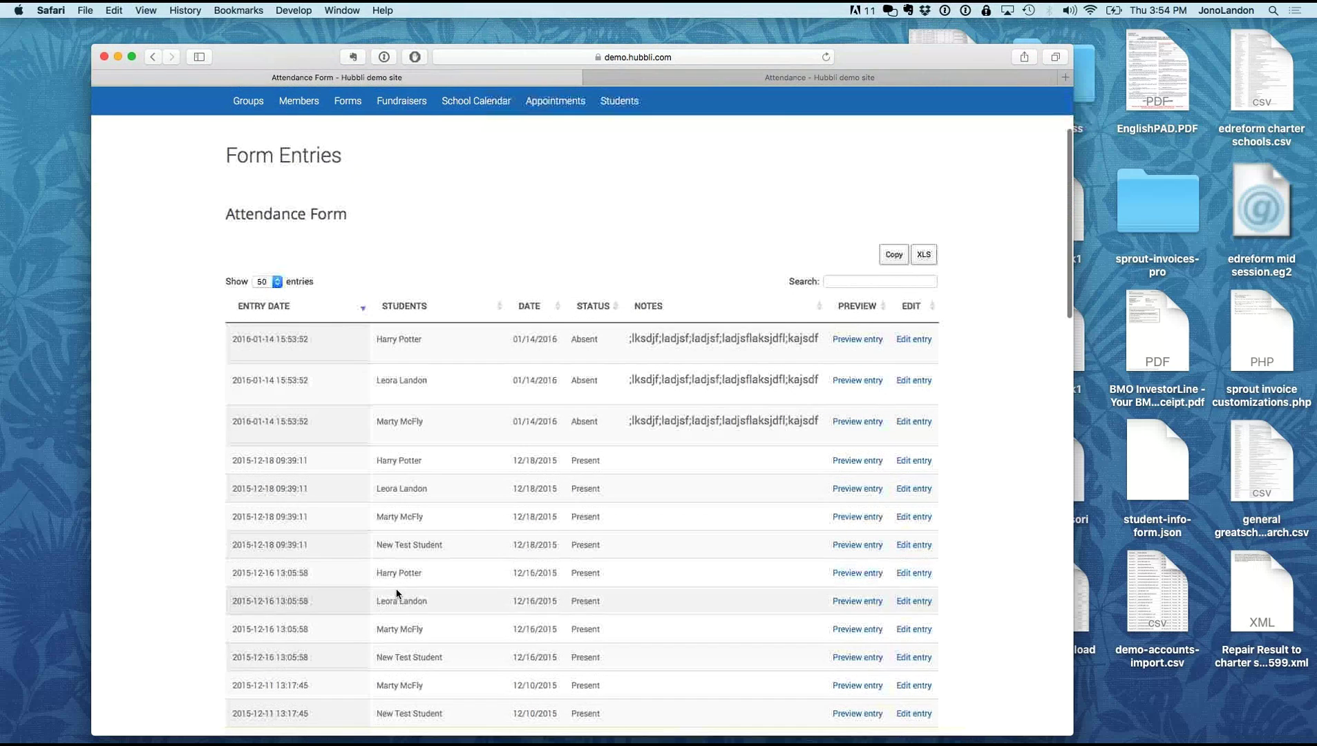
{"action": "scroll", "coordinate": [398, 594], "scroll_direction": "up", "scroll_amount": 2}
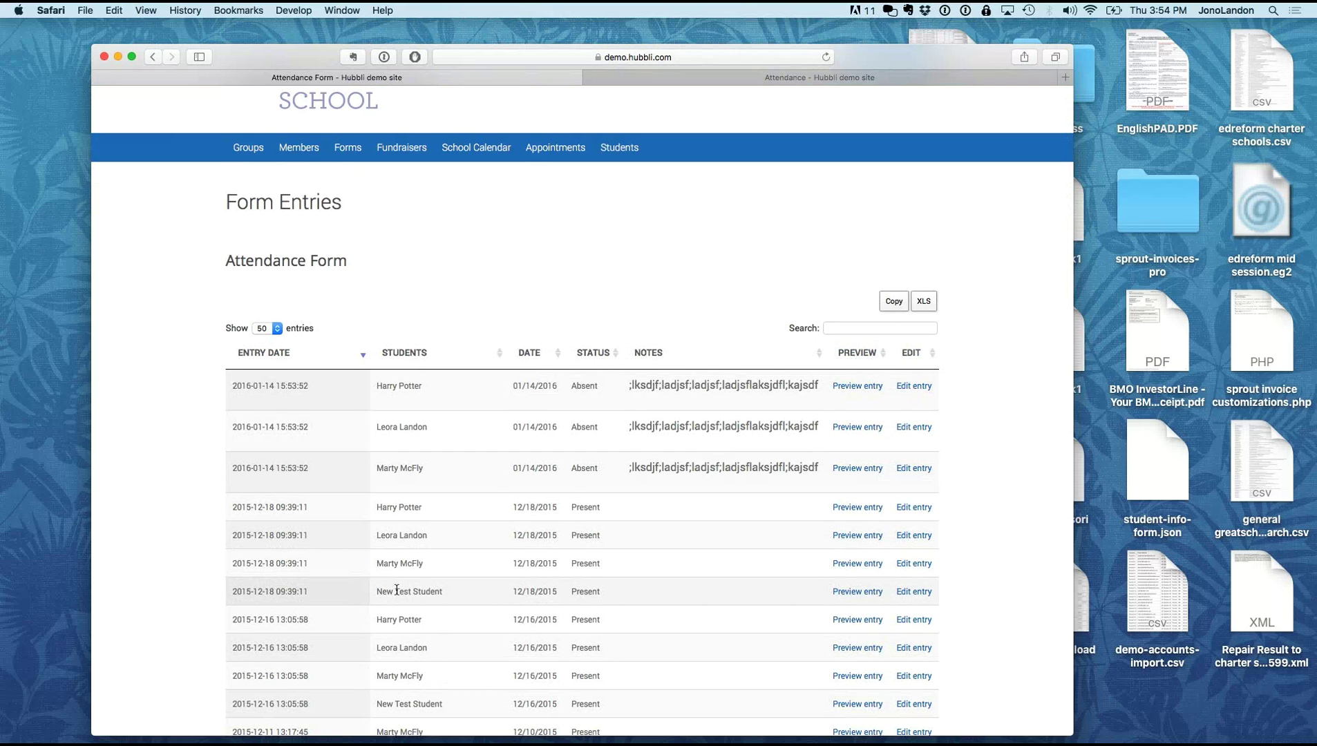
{"action": "scroll", "coordinate": [403, 552], "scroll_direction": "down", "scroll_amount": 4}
Step: Search the attendance entries for one student's last name, look through that student's records and clear the search
{"action": "scroll", "coordinate": [398, 511], "scroll_direction": "up", "scroll_amount": 2}
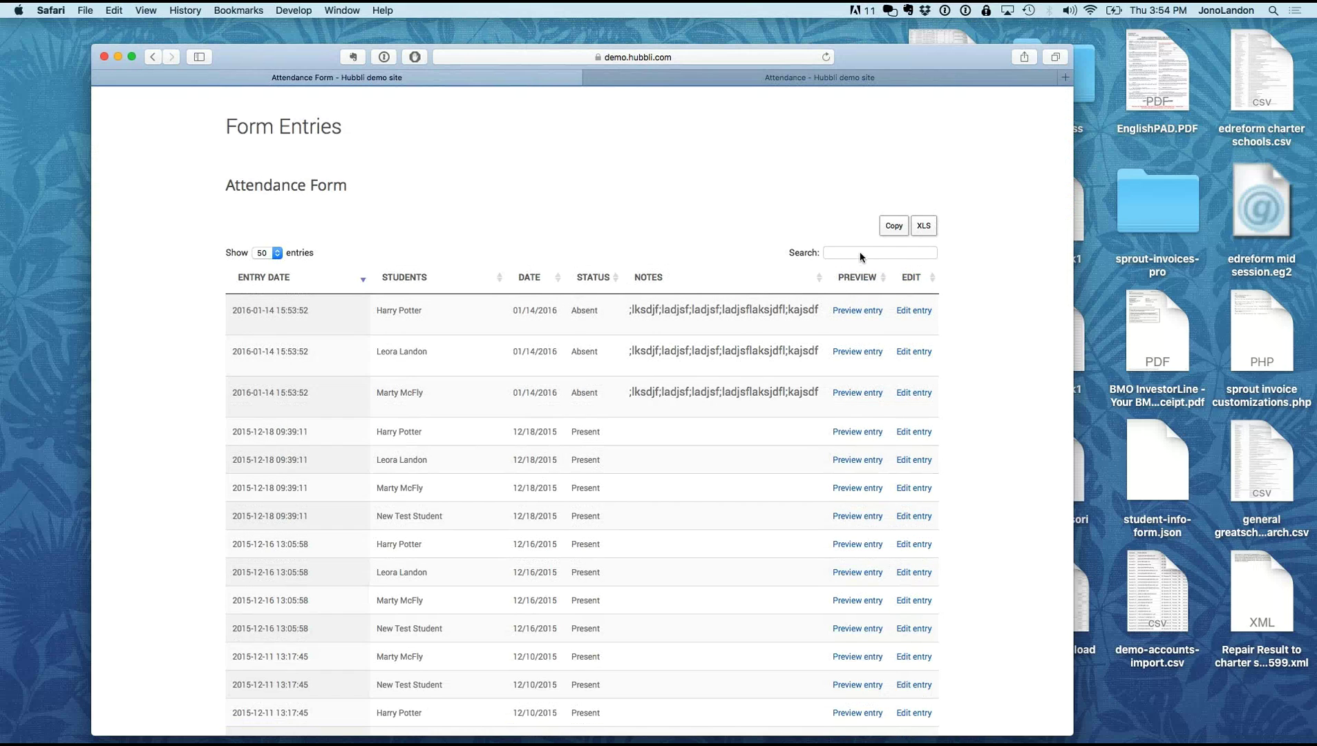
{"action": "type", "text": "potter"}
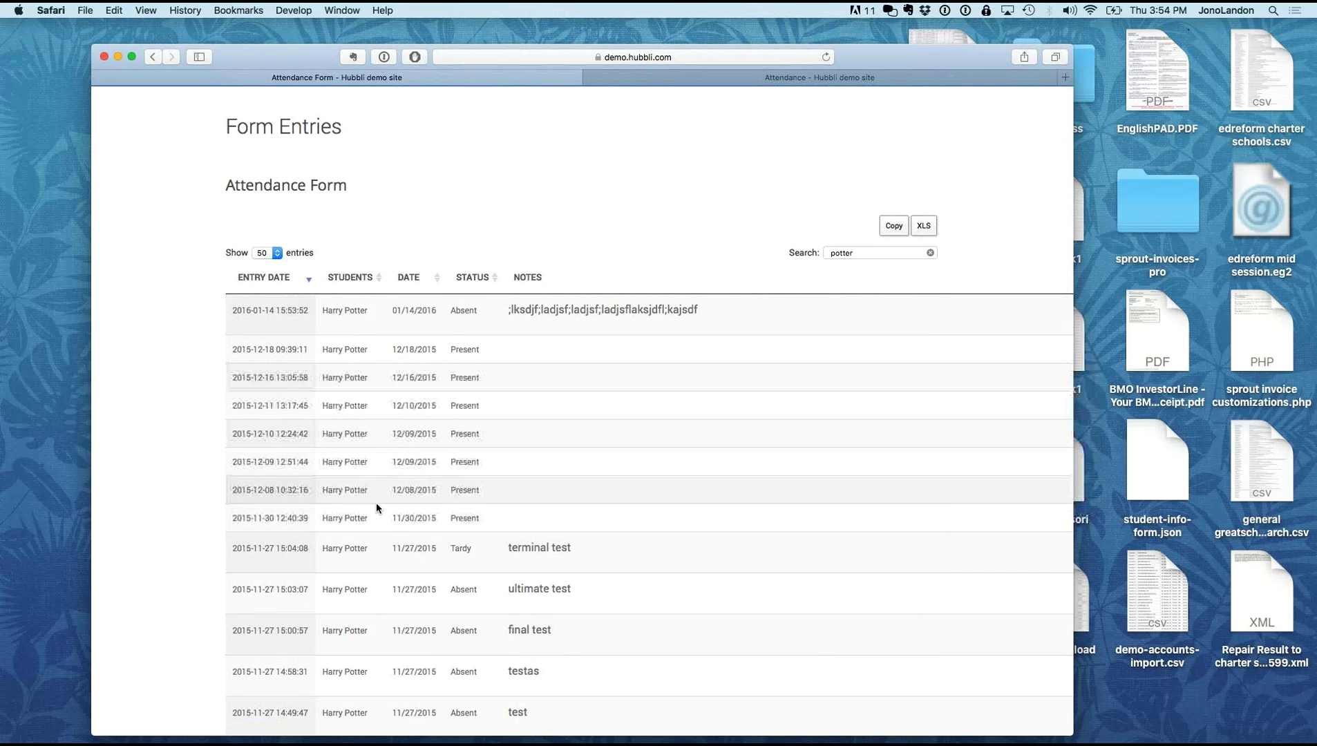
{"action": "scroll", "coordinate": [376, 503], "scroll_direction": "down", "scroll_amount": 3}
{"action": "scroll", "coordinate": [376, 502], "scroll_direction": "up", "scroll_amount": 4}
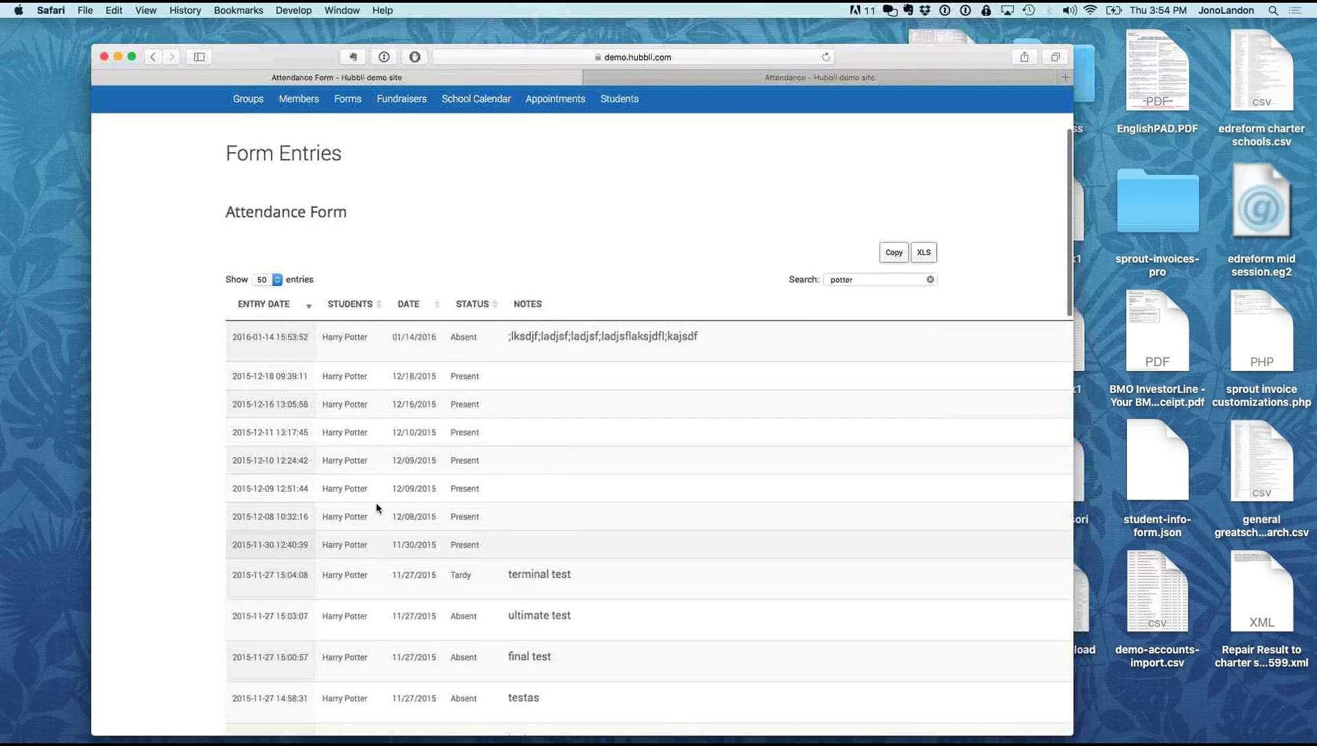
{"action": "left_click", "coordinate": [929, 279]}
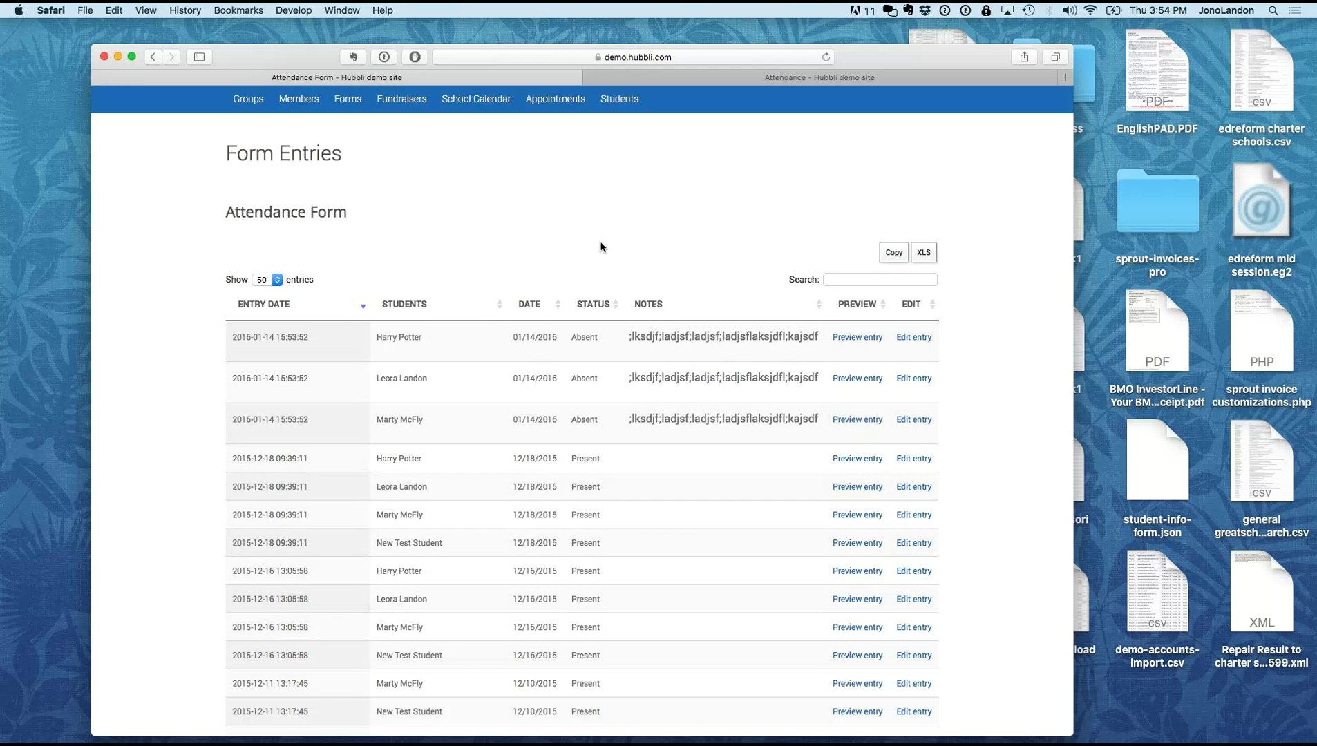
Step: Preview the first attendance entry in the table and close the preview dialog
{"action": "scroll", "coordinate": [602, 249], "scroll_direction": "up", "scroll_amount": 1}
{"action": "left_click", "coordinate": [867, 345]}
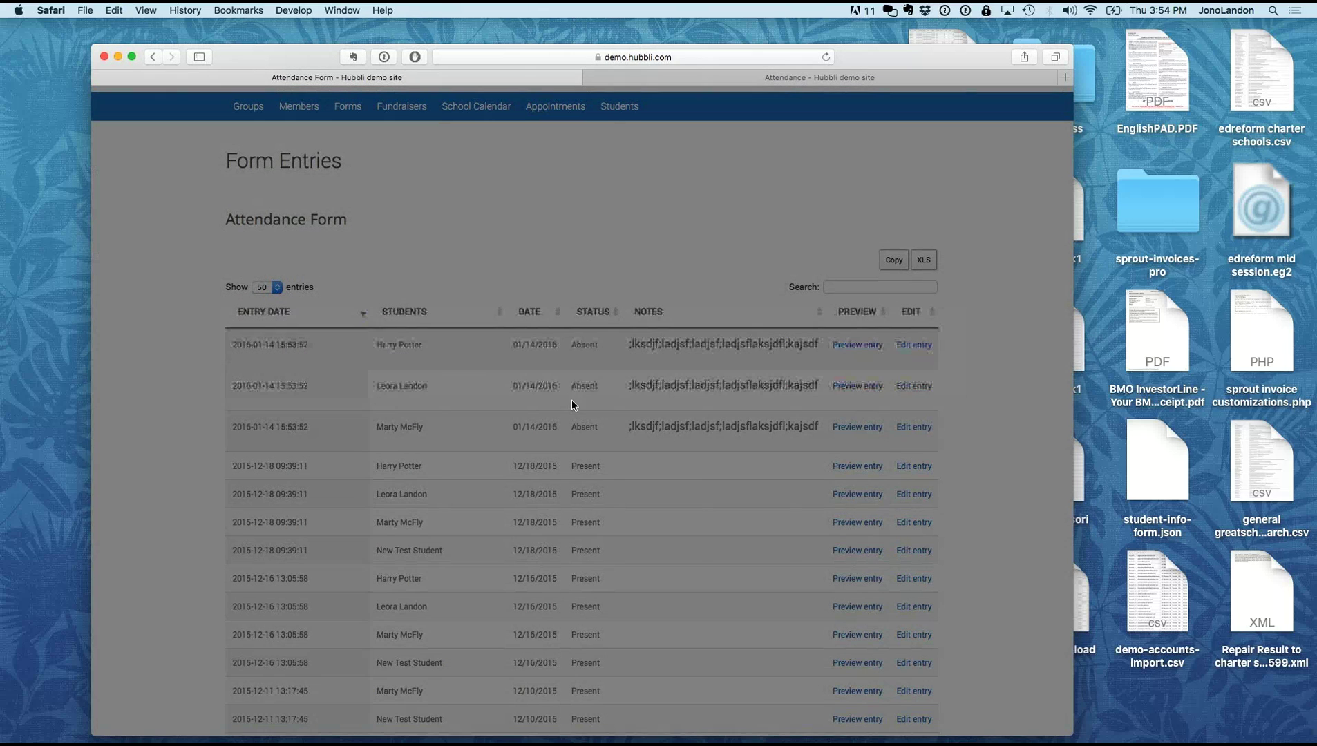
{"action": "scroll", "coordinate": [567, 432], "scroll_direction": "down", "scroll_amount": 1}
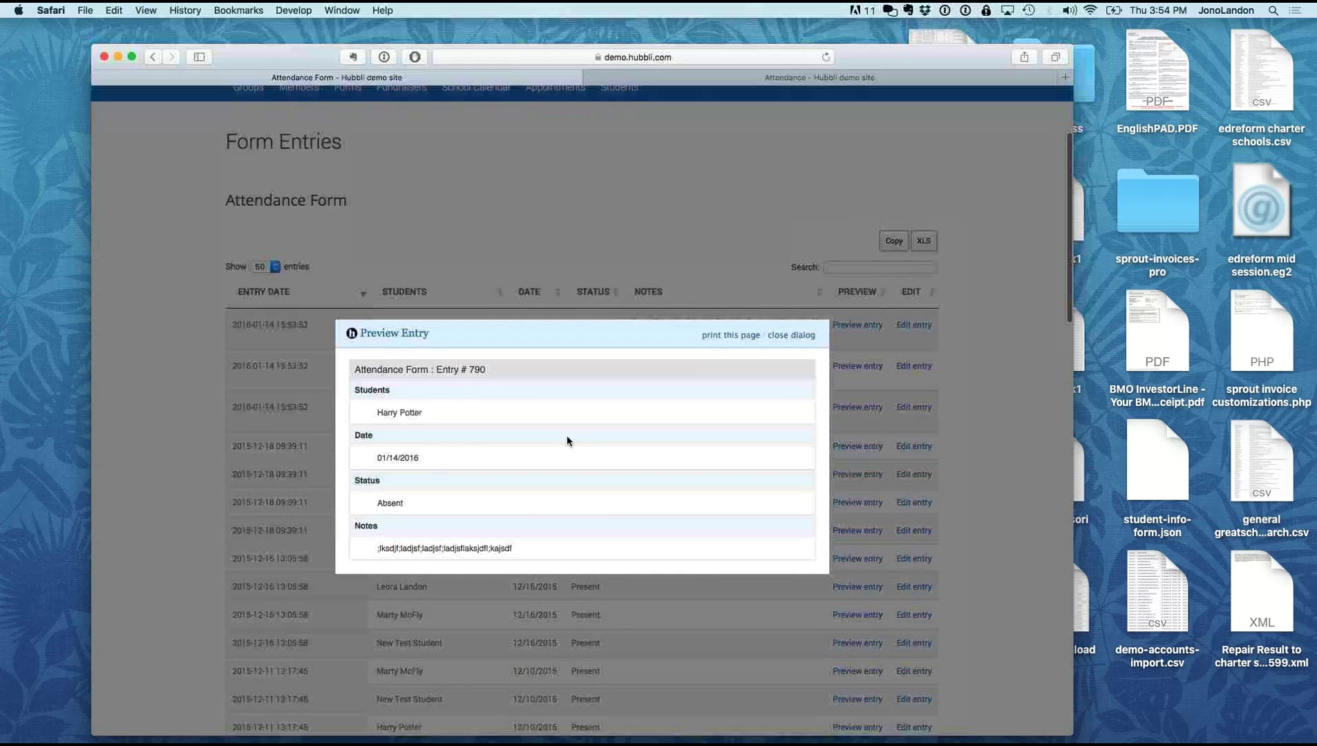
{"action": "left_click", "coordinate": [782, 336]}
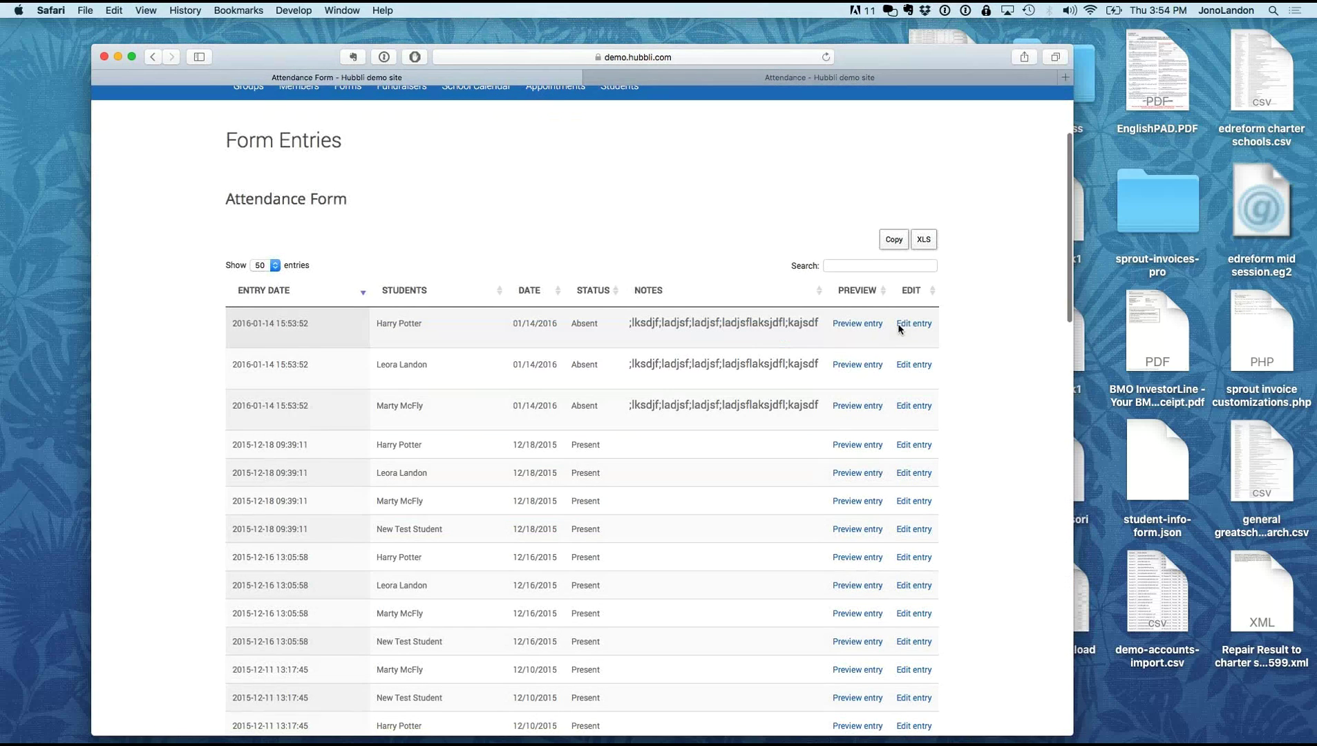
Step: Open the first attendance entry for editing to view its fields and cancel without making changes
{"action": "left_click", "coordinate": [910, 325]}
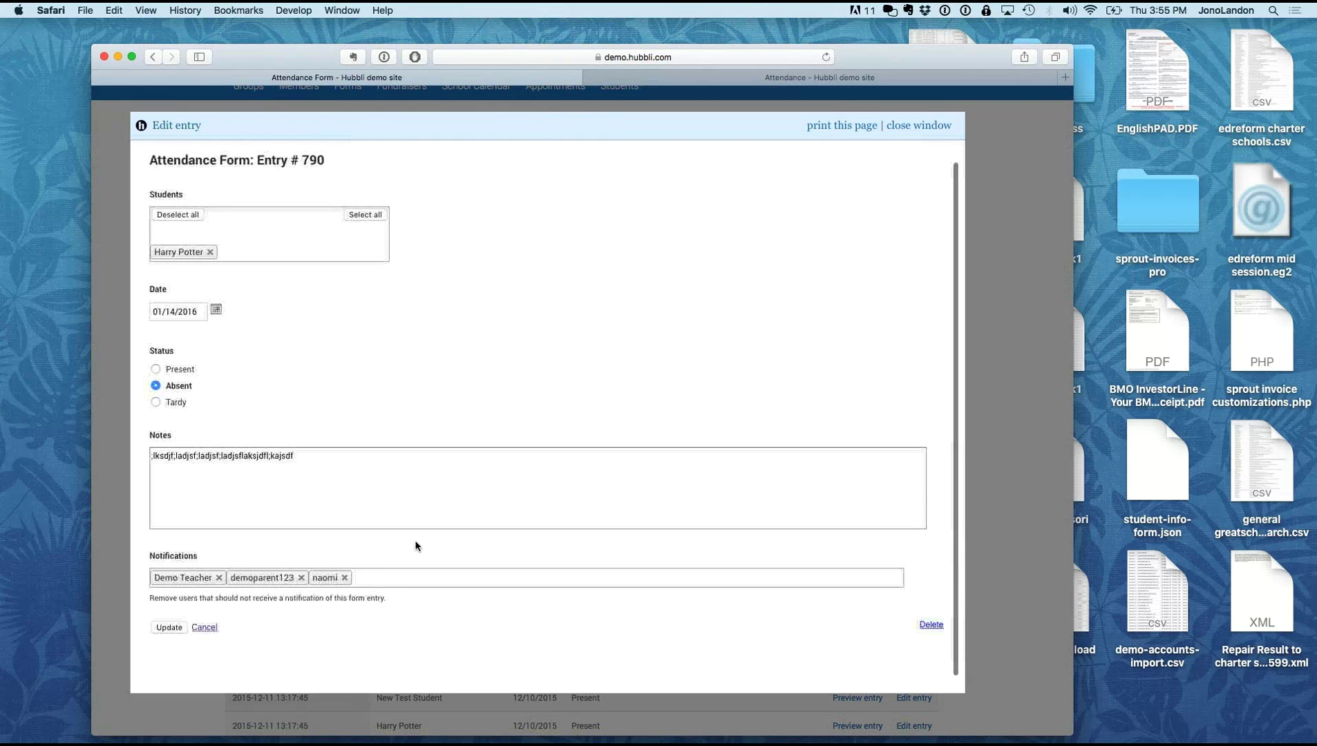
{"action": "left_click", "coordinate": [209, 631]}
{"action": "scroll", "coordinate": [211, 612], "scroll_direction": "down", "scroll_amount": 1}
{"action": "scroll", "coordinate": [211, 612], "scroll_direction": "up", "scroll_amount": 1}
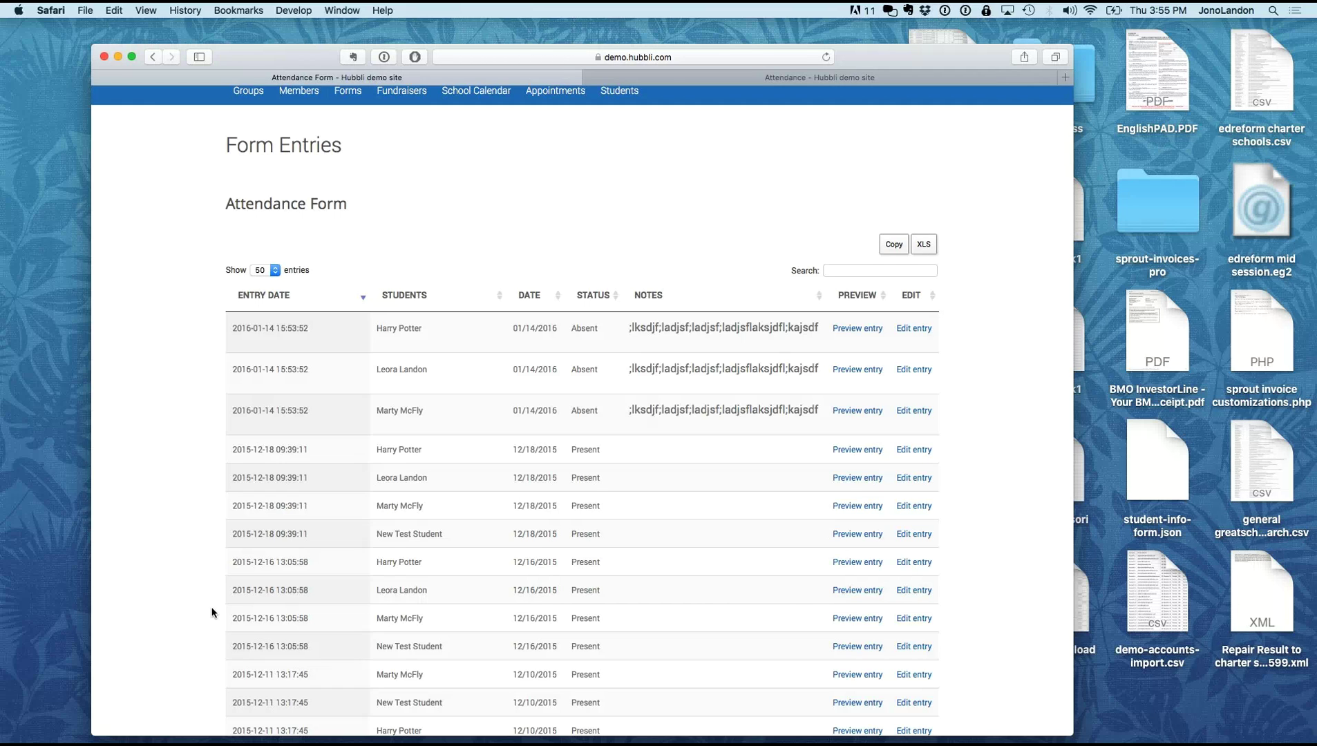
{"action": "scroll", "coordinate": [221, 539], "scroll_direction": "up", "scroll_amount": 2}
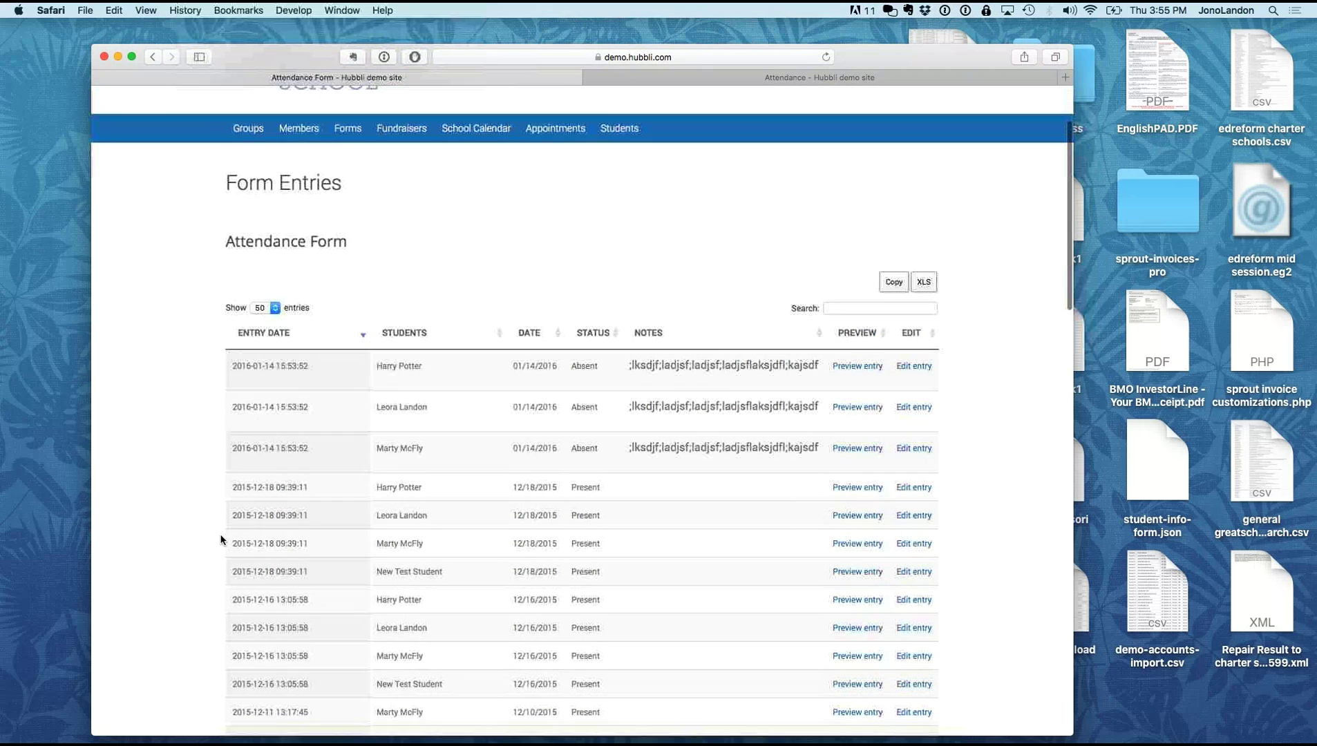
{"action": "scroll", "coordinate": [221, 539], "scroll_direction": "up", "scroll_amount": 2}
{"action": "scroll", "coordinate": [221, 539], "scroll_direction": "down", "scroll_amount": 2}
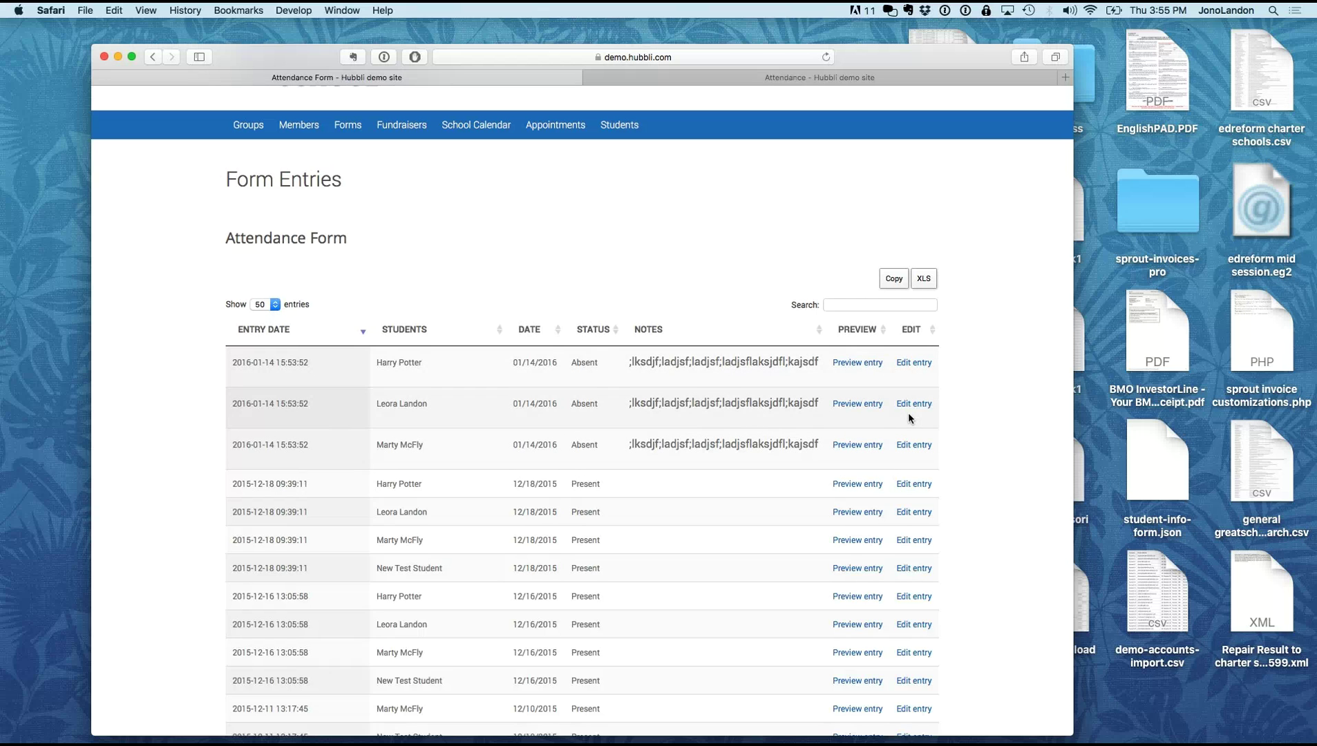
{"action": "scroll", "coordinate": [568, 287], "scroll_direction": "up", "scroll_amount": 2}
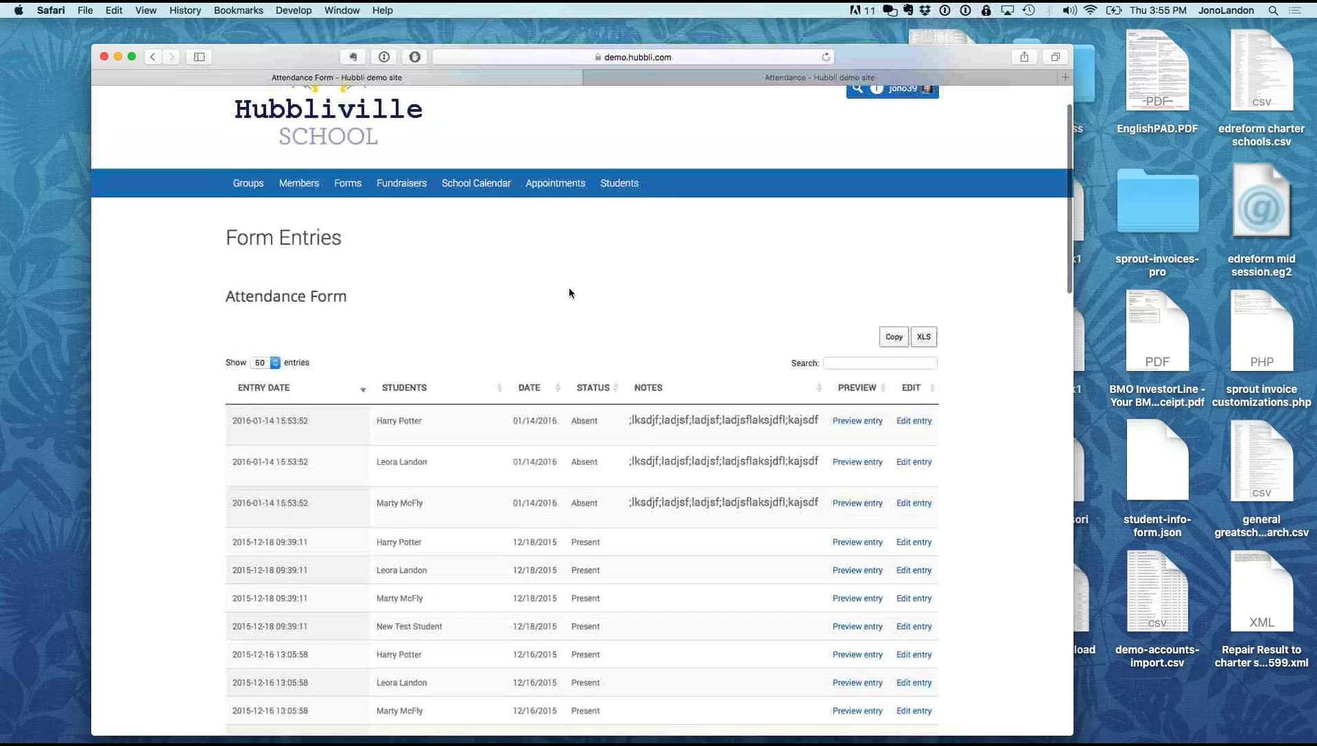
{"action": "scroll", "coordinate": [456, 257], "scroll_direction": "up", "scroll_amount": 2}
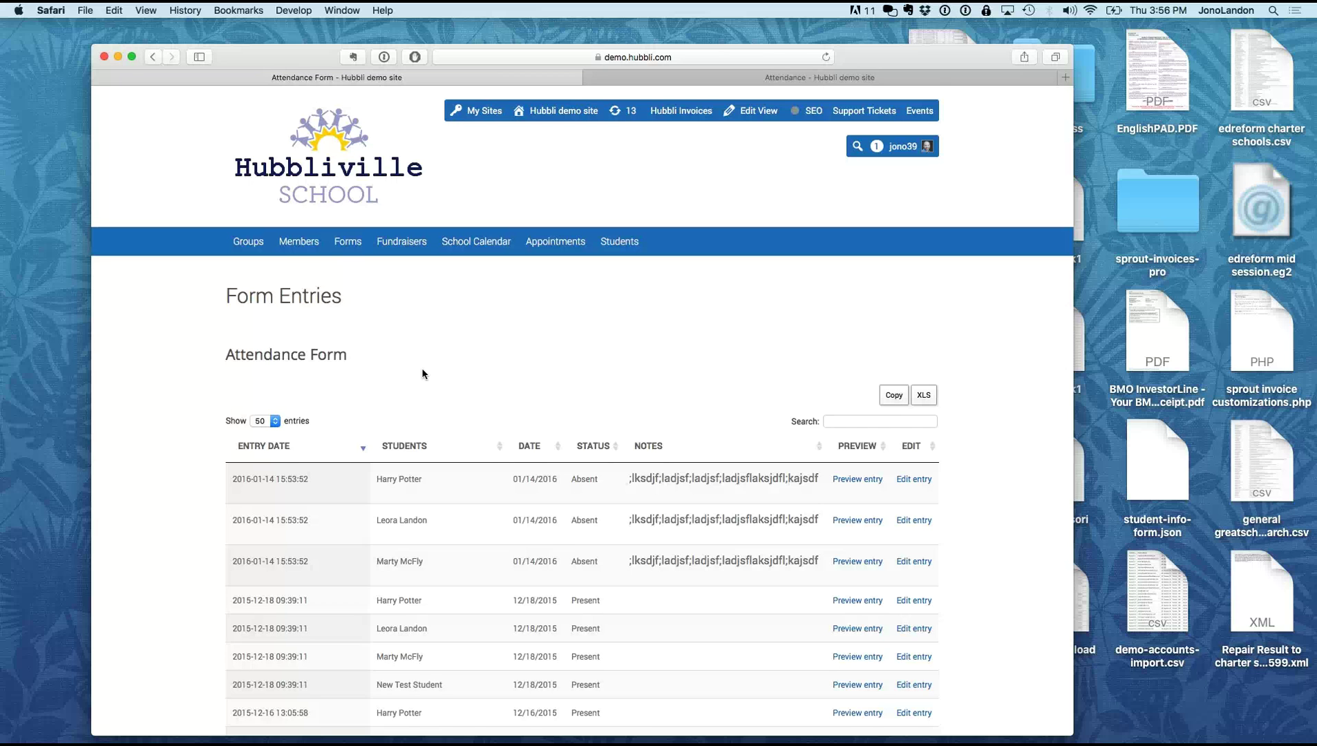
{"action": "scroll", "coordinate": [422, 374], "scroll_direction": "down", "scroll_amount": 1}
{"action": "scroll", "coordinate": [246, 596], "scroll_direction": "down", "scroll_amount": 2}
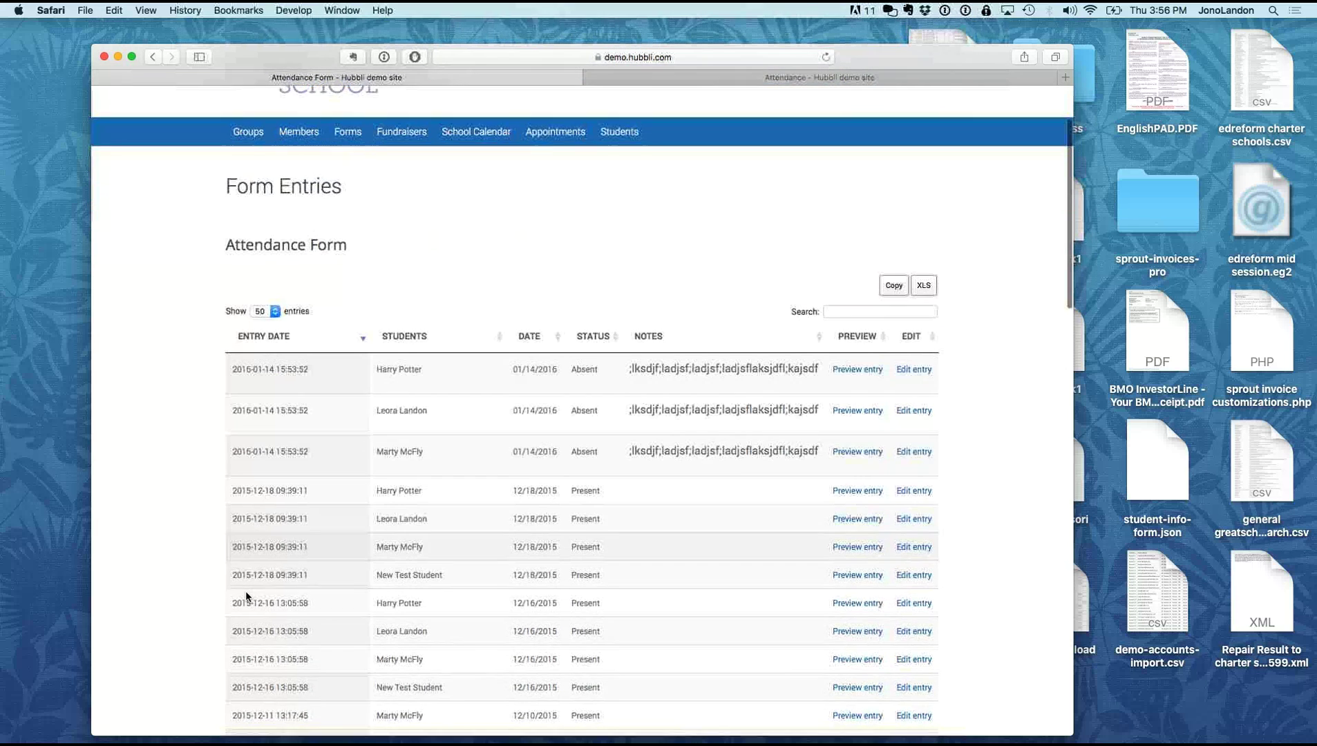
{"action": "scroll", "coordinate": [244, 590], "scroll_direction": "up", "scroll_amount": 2}
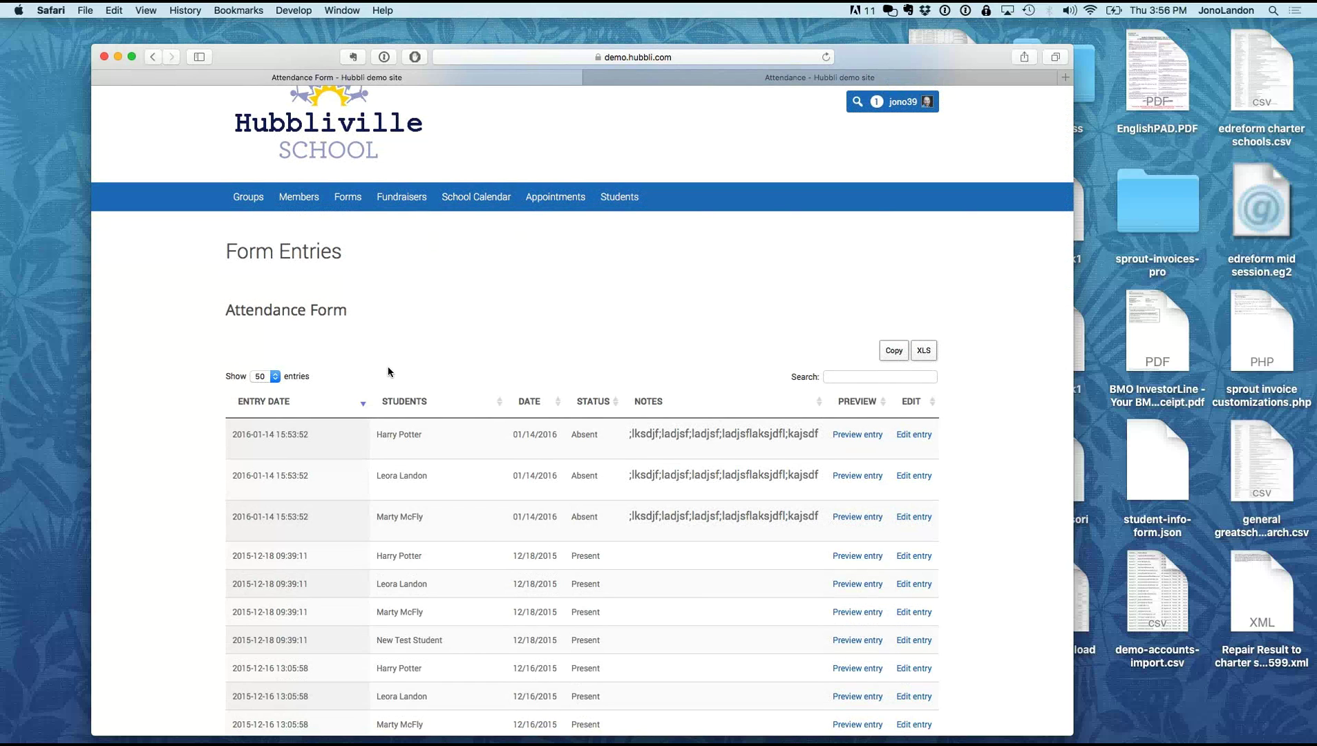
{"action": "scroll", "coordinate": [388, 373], "scroll_direction": "up", "scroll_amount": 1}
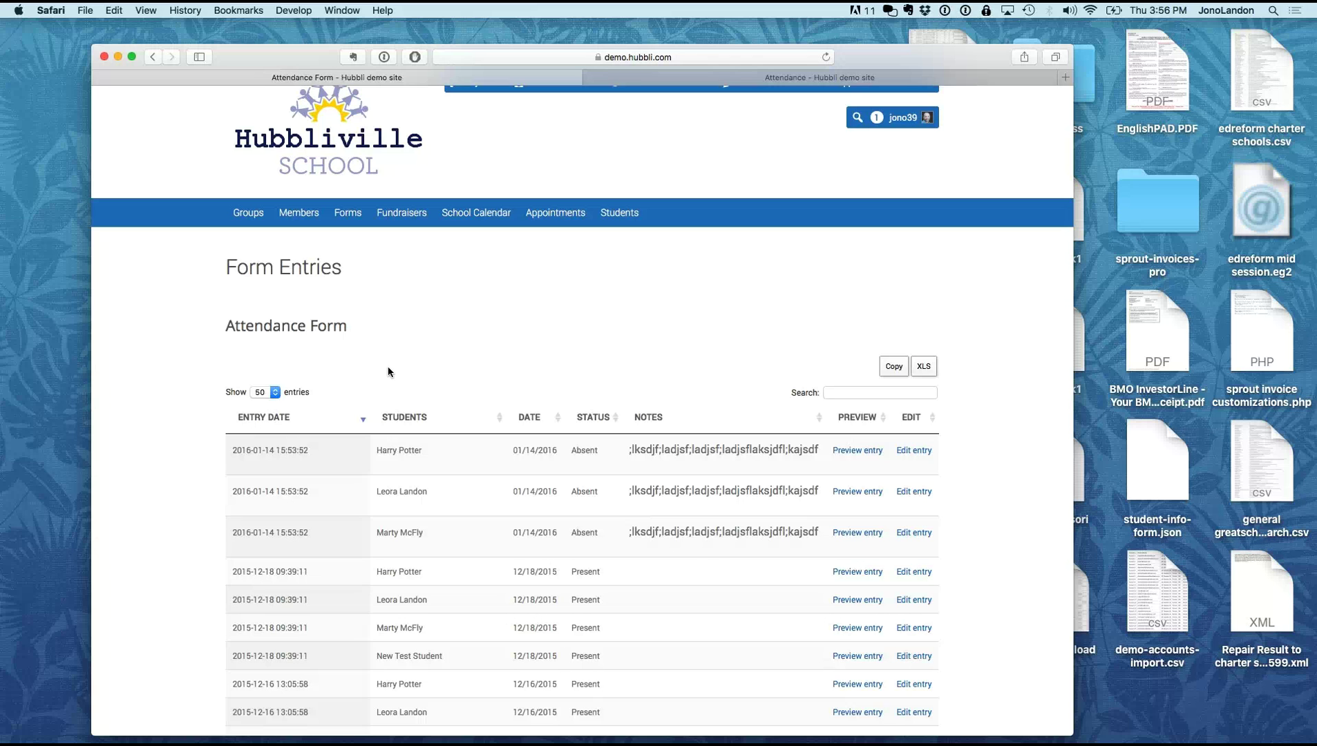
{"action": "scroll", "coordinate": [400, 392], "scroll_direction": "down", "scroll_amount": 2}
{"action": "scroll", "coordinate": [402, 396], "scroll_direction": "up", "scroll_amount": 3}
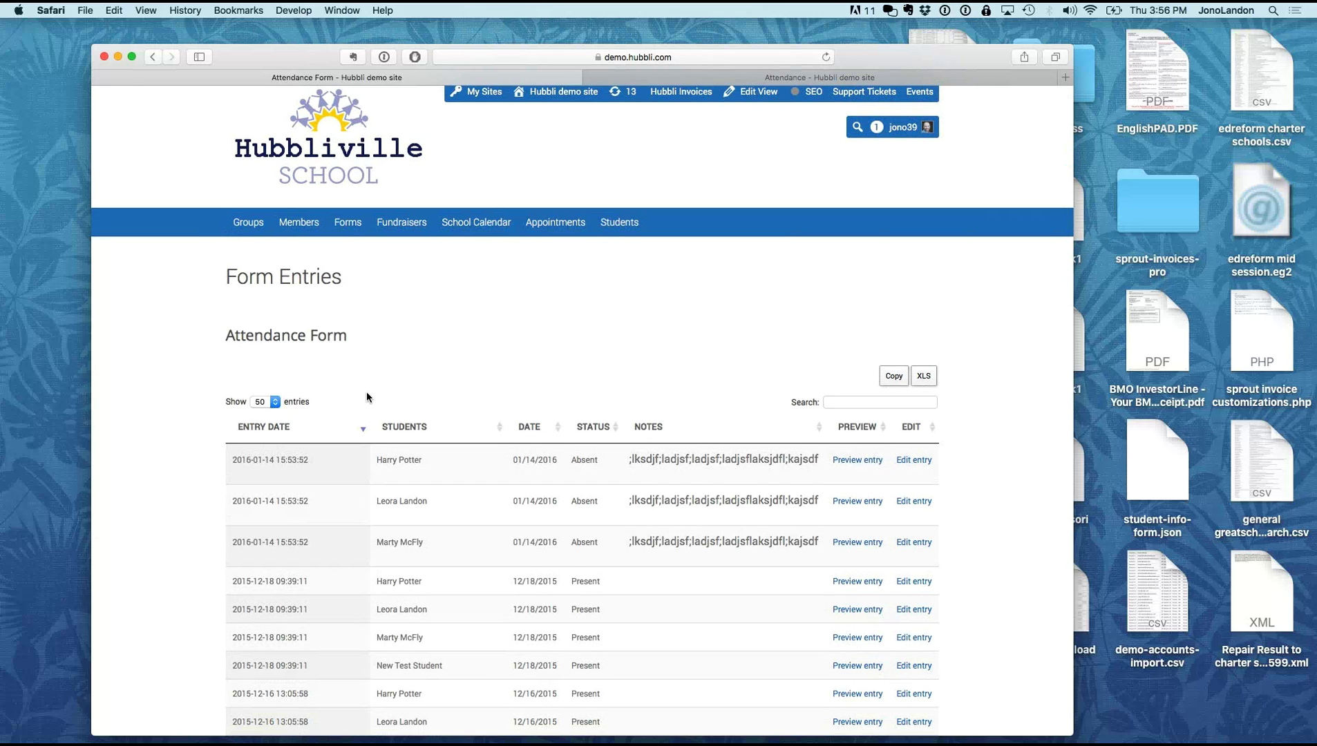
{"action": "scroll", "coordinate": [367, 397], "scroll_direction": "down", "scroll_amount": 1}
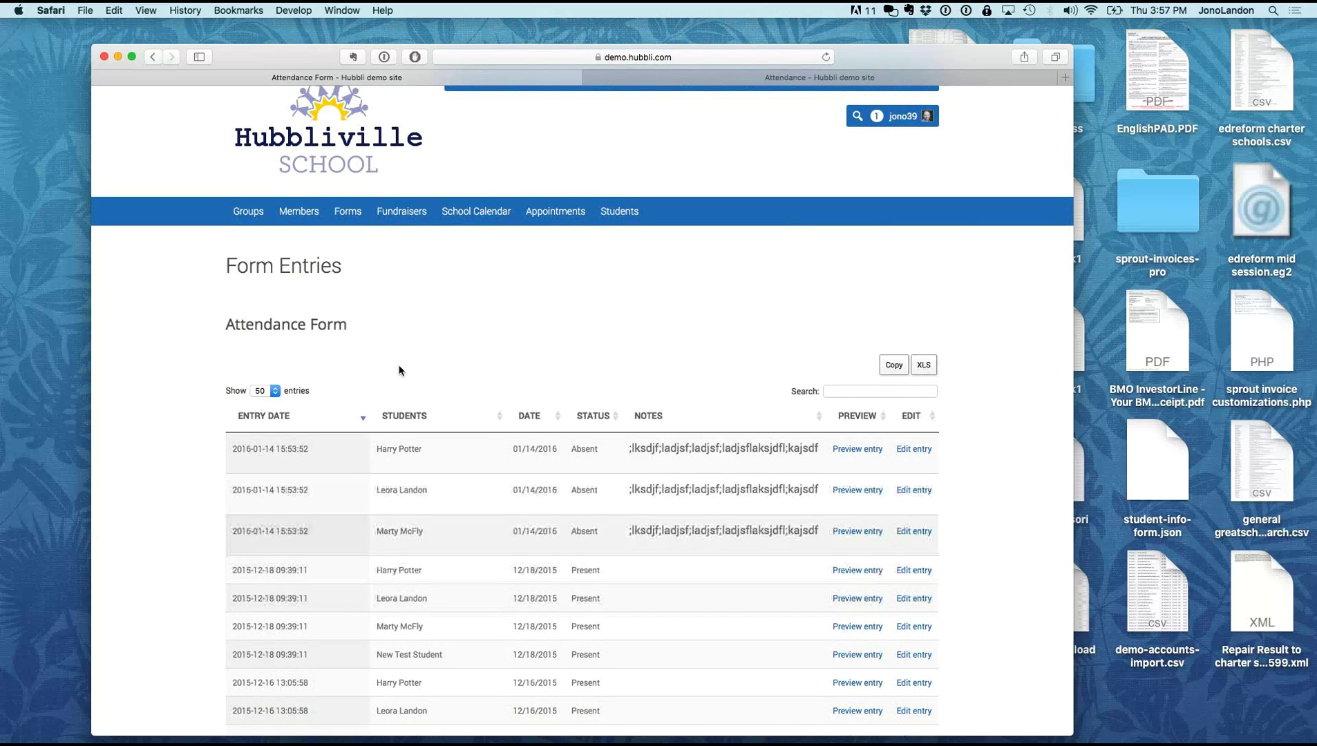
{"action": "scroll", "coordinate": [417, 346], "scroll_direction": "up", "scroll_amount": 2}
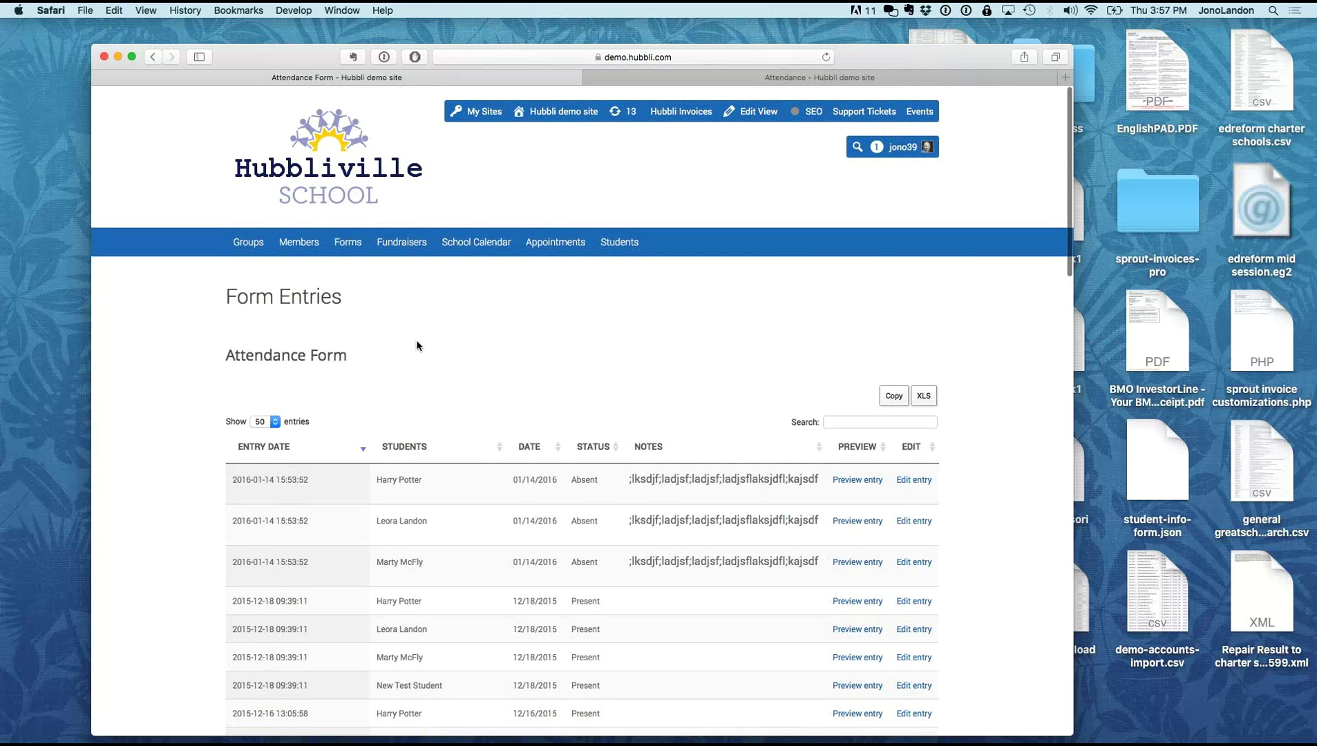
{"action": "scroll", "coordinate": [416, 345], "scroll_direction": "down", "scroll_amount": 1}
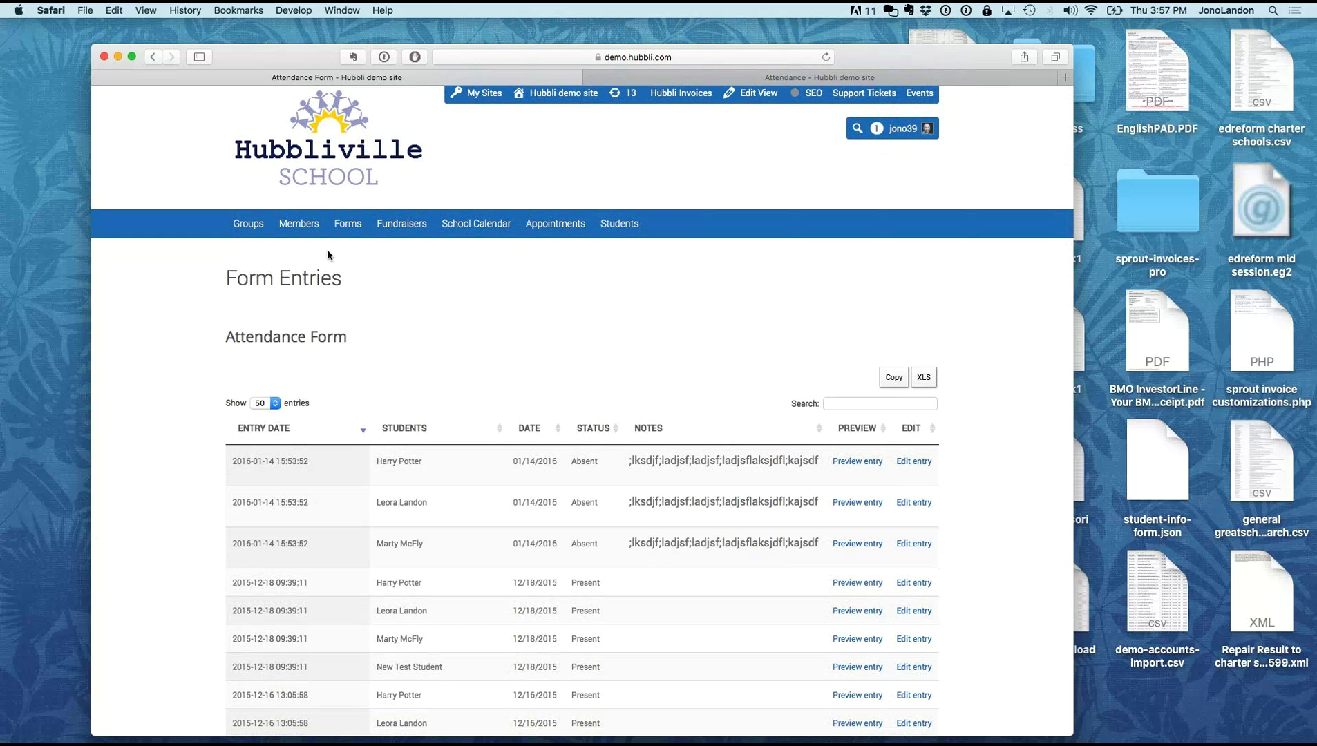
Step: Return to the site's forms list and look through the available forms down to the registration forms
{"action": "left_click", "coordinate": [348, 223]}
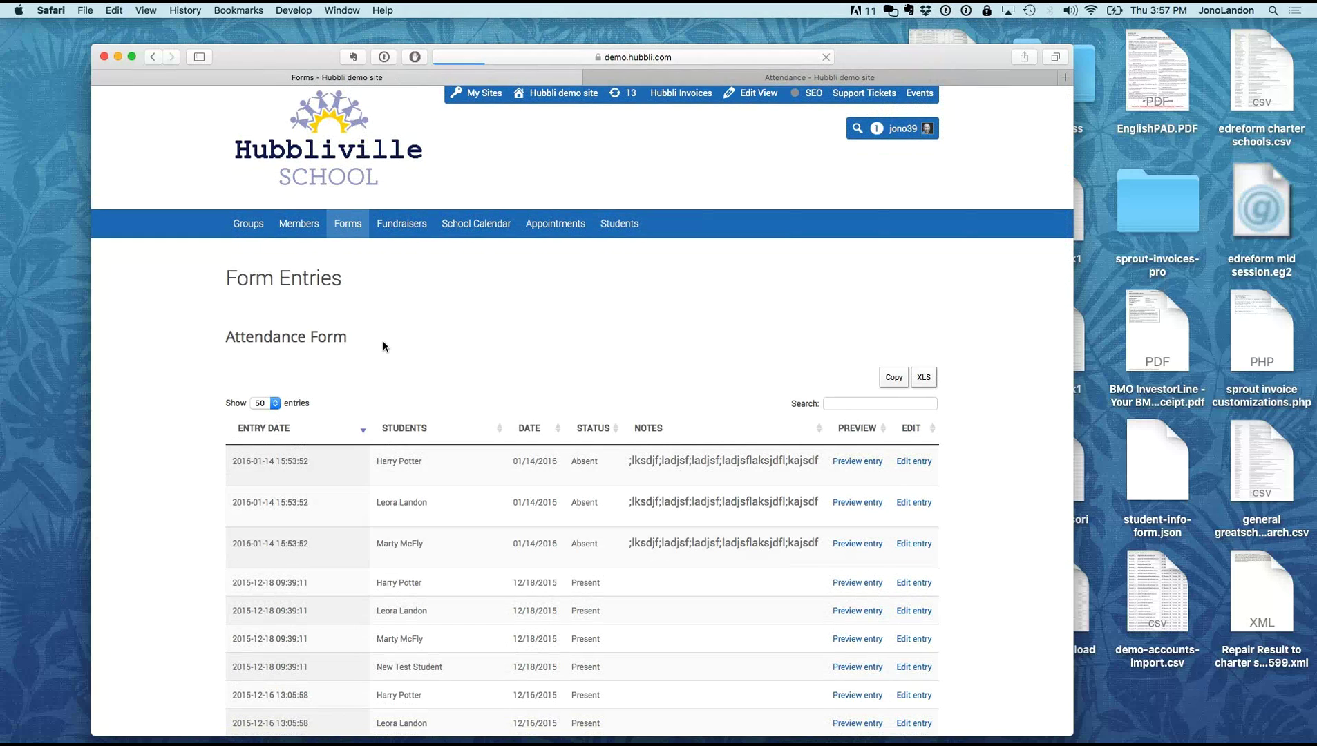
{"action": "scroll", "coordinate": [508, 579], "scroll_direction": "down", "scroll_amount": 10}
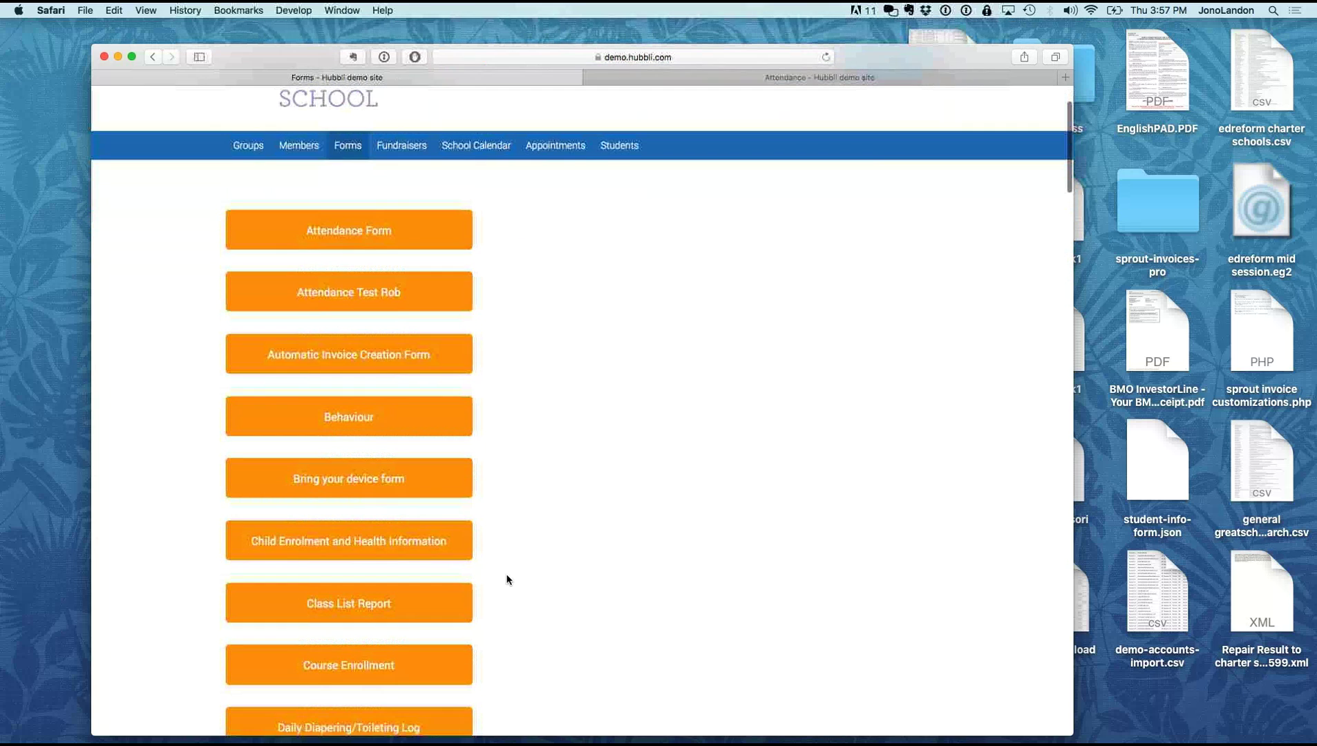
{"action": "scroll", "coordinate": [507, 579], "scroll_direction": "down", "scroll_amount": 9}
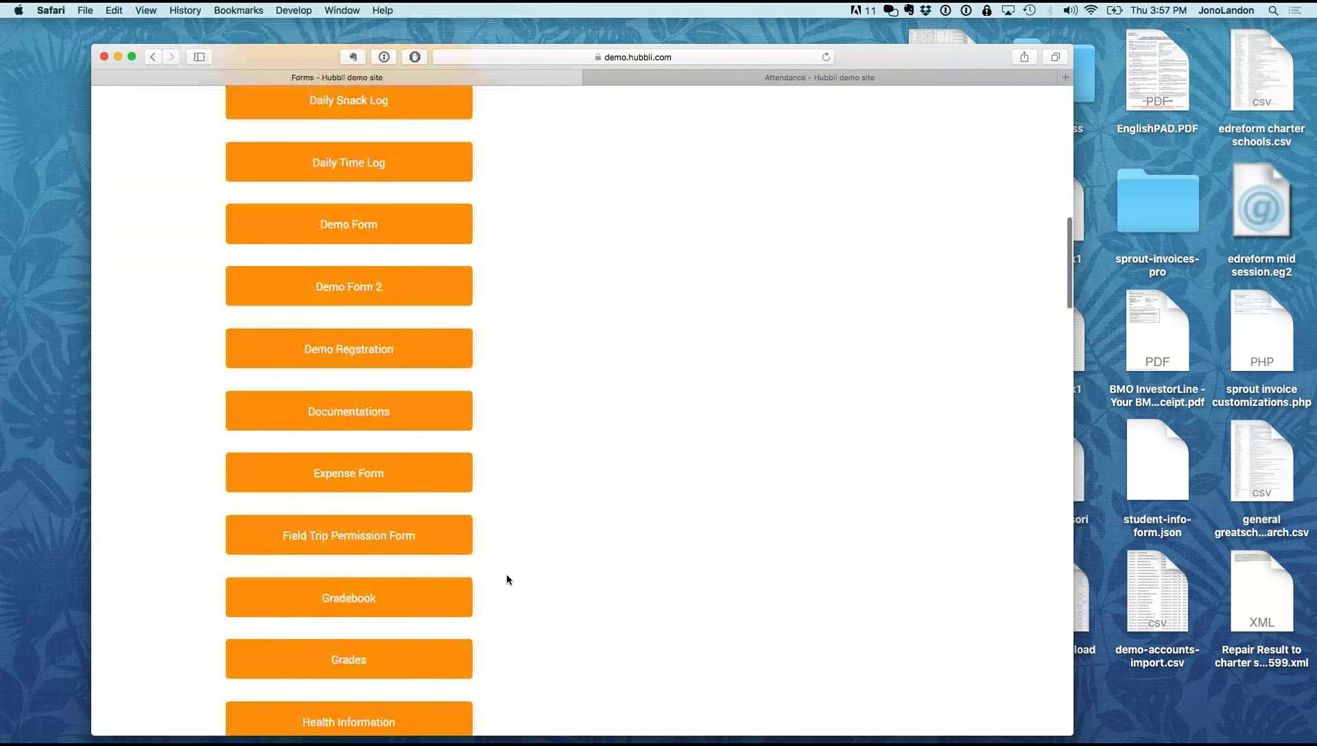
{"action": "scroll", "coordinate": [508, 579], "scroll_direction": "down", "scroll_amount": 8}
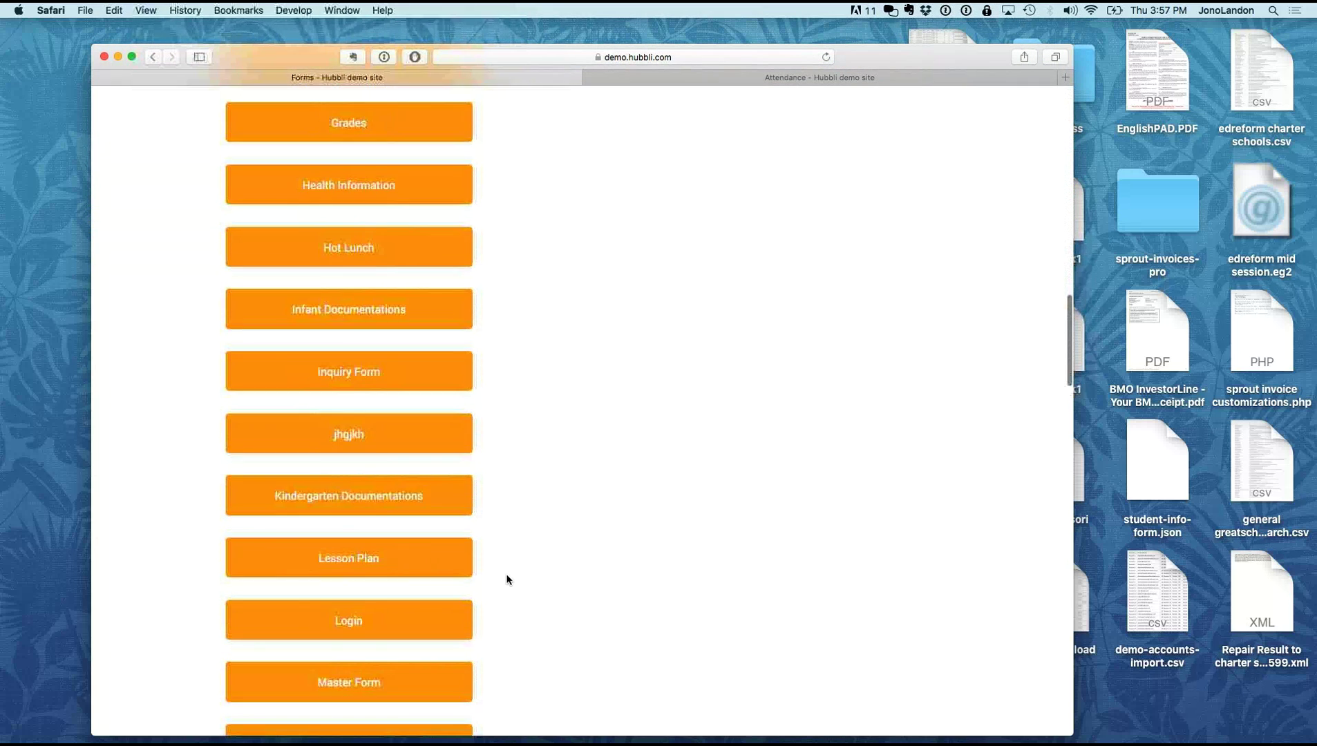
{"action": "scroll", "coordinate": [508, 579], "scroll_direction": "down", "scroll_amount": 4}
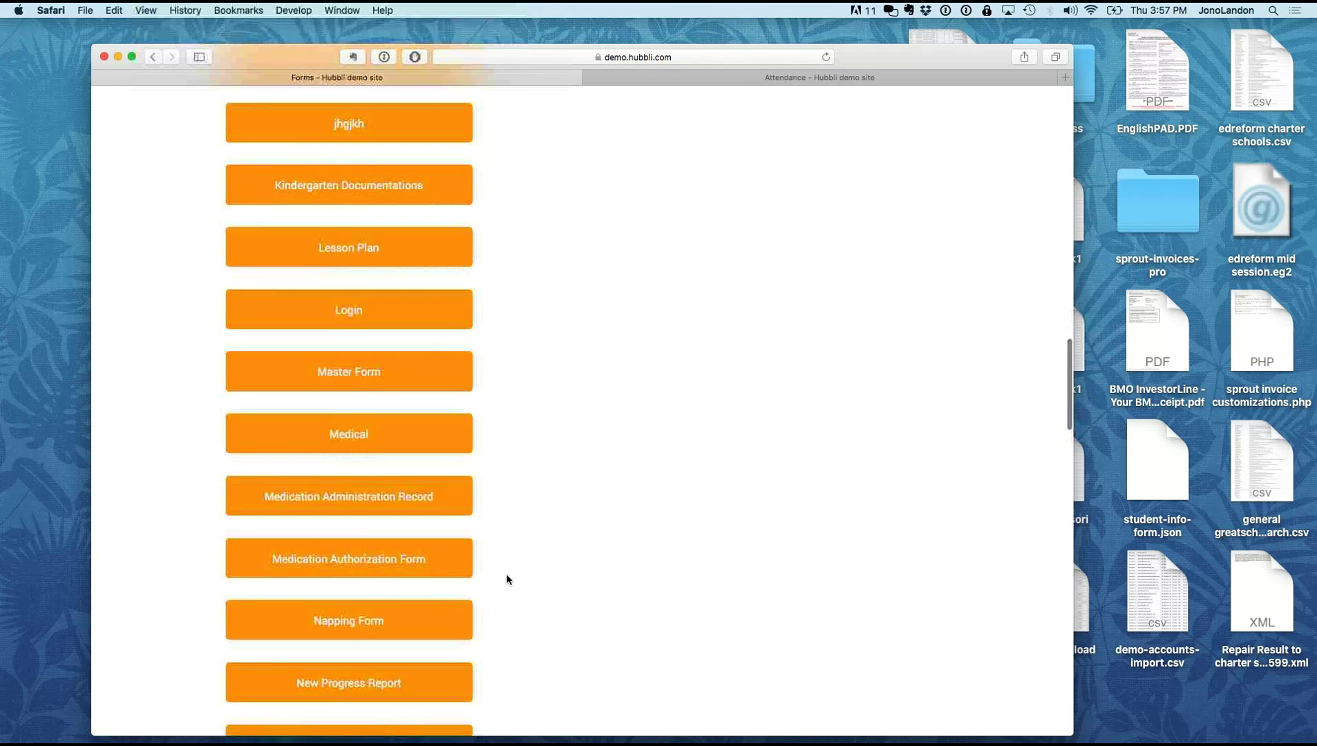
{"action": "scroll", "coordinate": [507, 580], "scroll_direction": "down", "scroll_amount": 5}
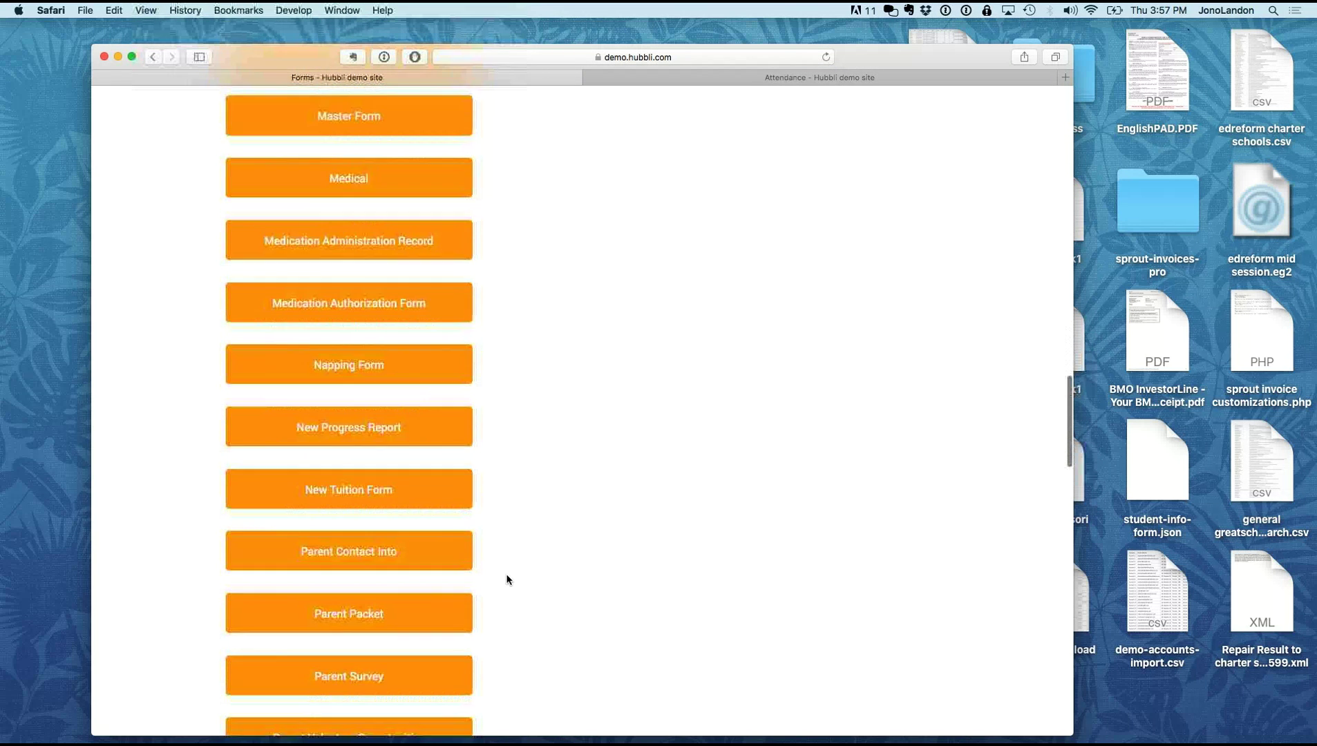
{"action": "scroll", "coordinate": [508, 580], "scroll_direction": "down", "scroll_amount": 7}
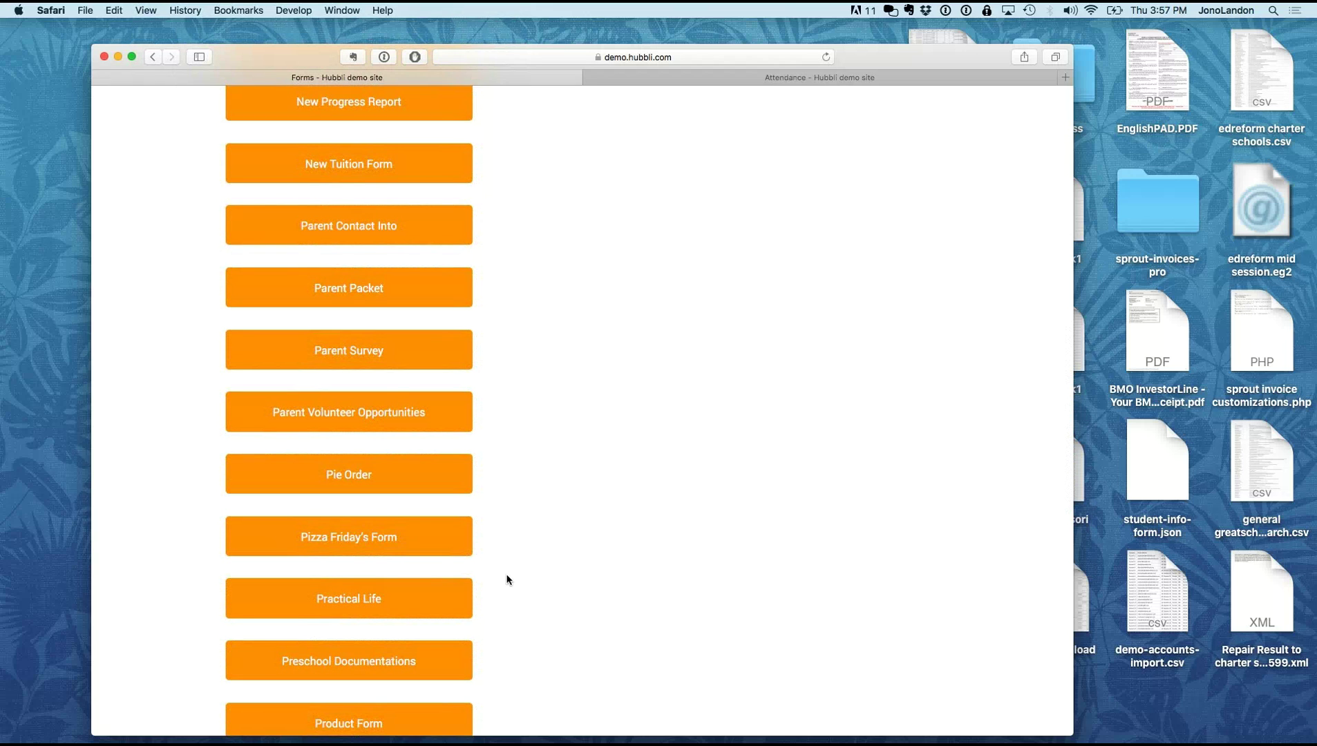
{"action": "scroll", "coordinate": [507, 579], "scroll_direction": "down", "scroll_amount": 2}
{"action": "scroll", "coordinate": [507, 580], "scroll_direction": "down", "scroll_amount": 1}
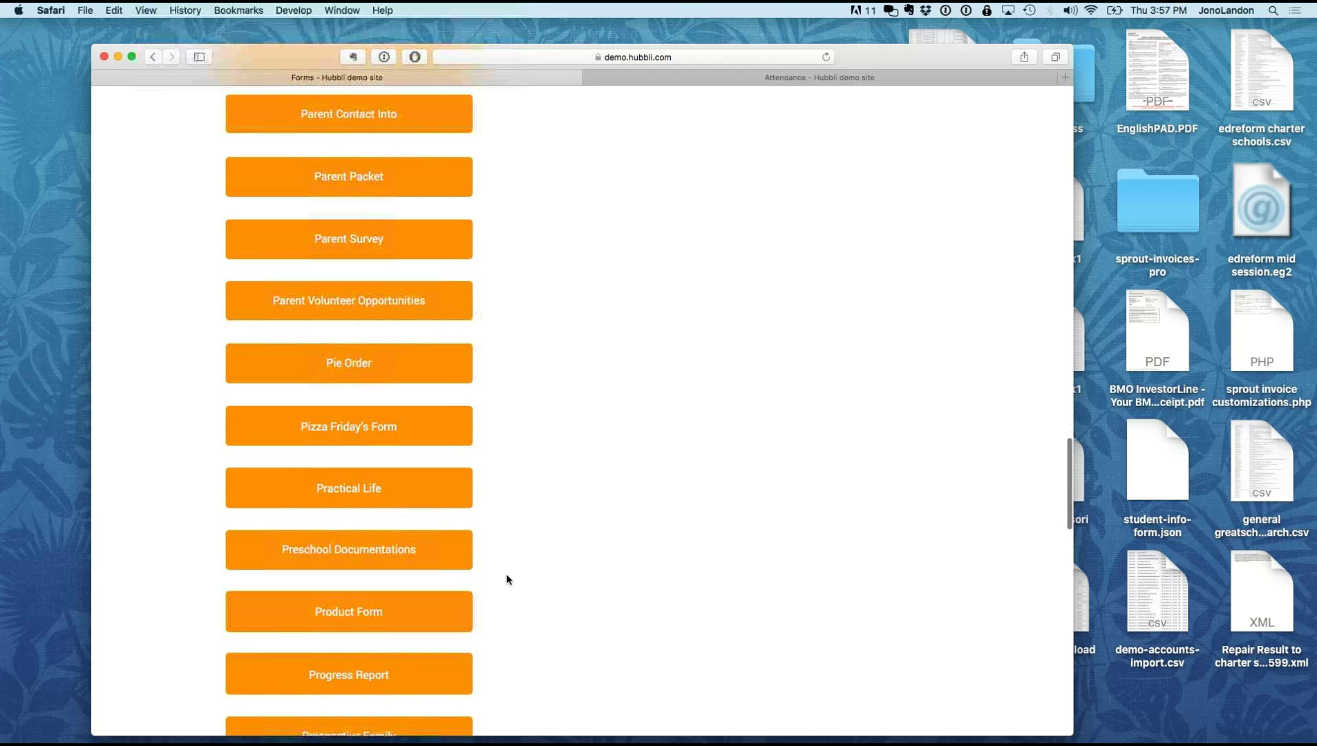
{"action": "scroll", "coordinate": [507, 580], "scroll_direction": "down", "scroll_amount": 2}
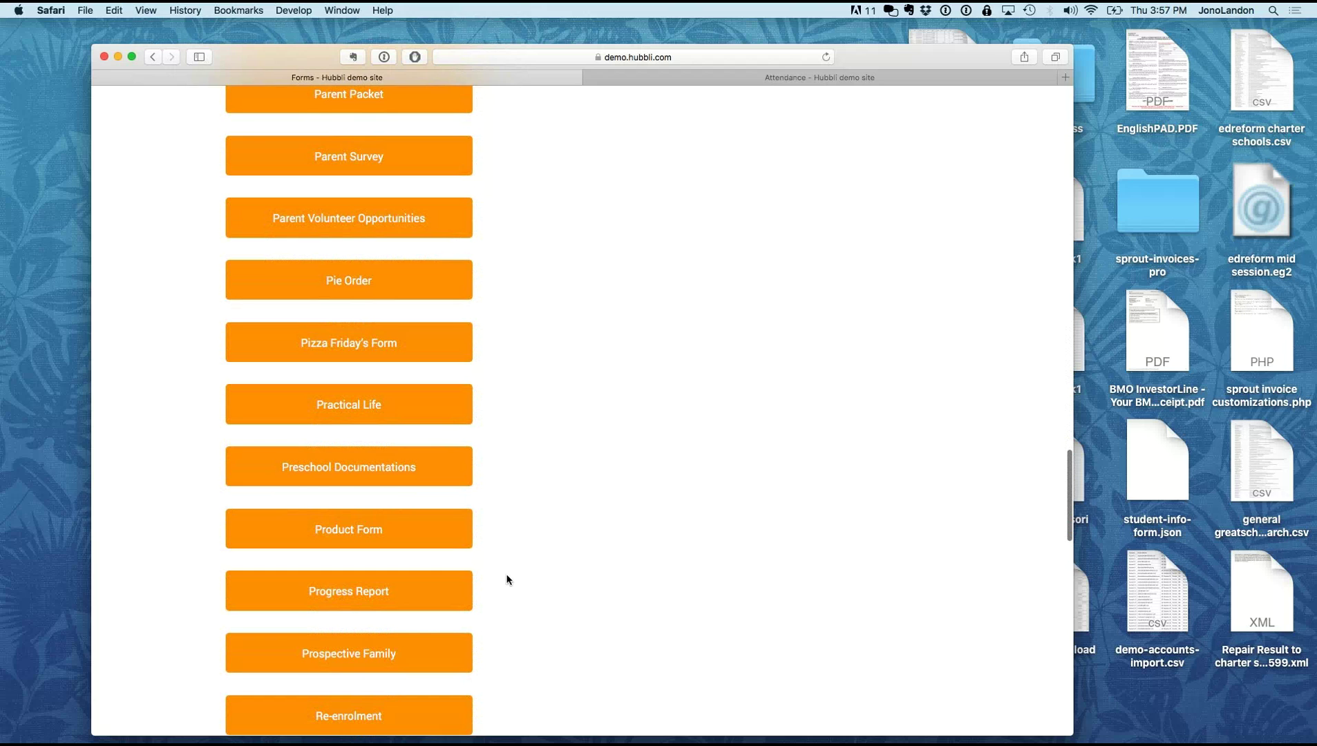
{"action": "scroll", "coordinate": [507, 579], "scroll_direction": "down", "scroll_amount": 3}
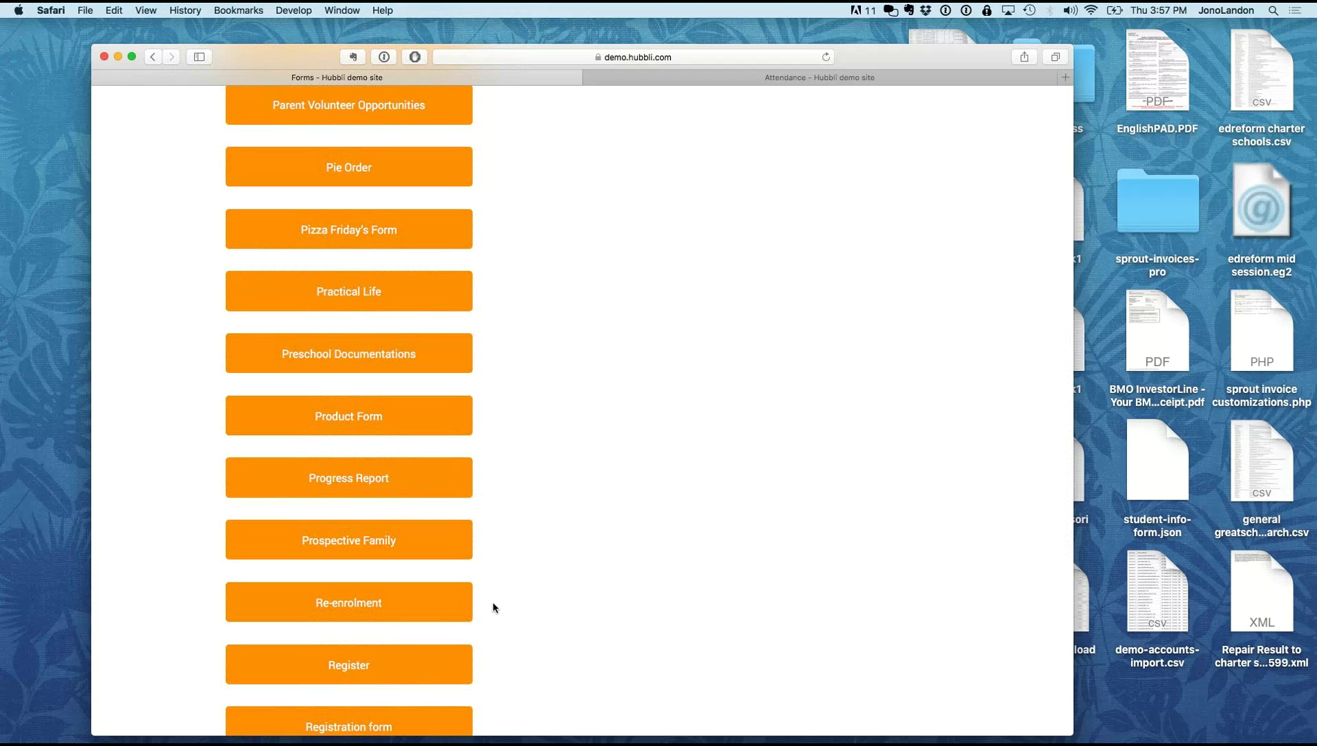
{"action": "scroll", "coordinate": [494, 607], "scroll_direction": "down", "scroll_amount": 2}
{"action": "scroll", "coordinate": [494, 607], "scroll_direction": "up", "scroll_amount": 4}
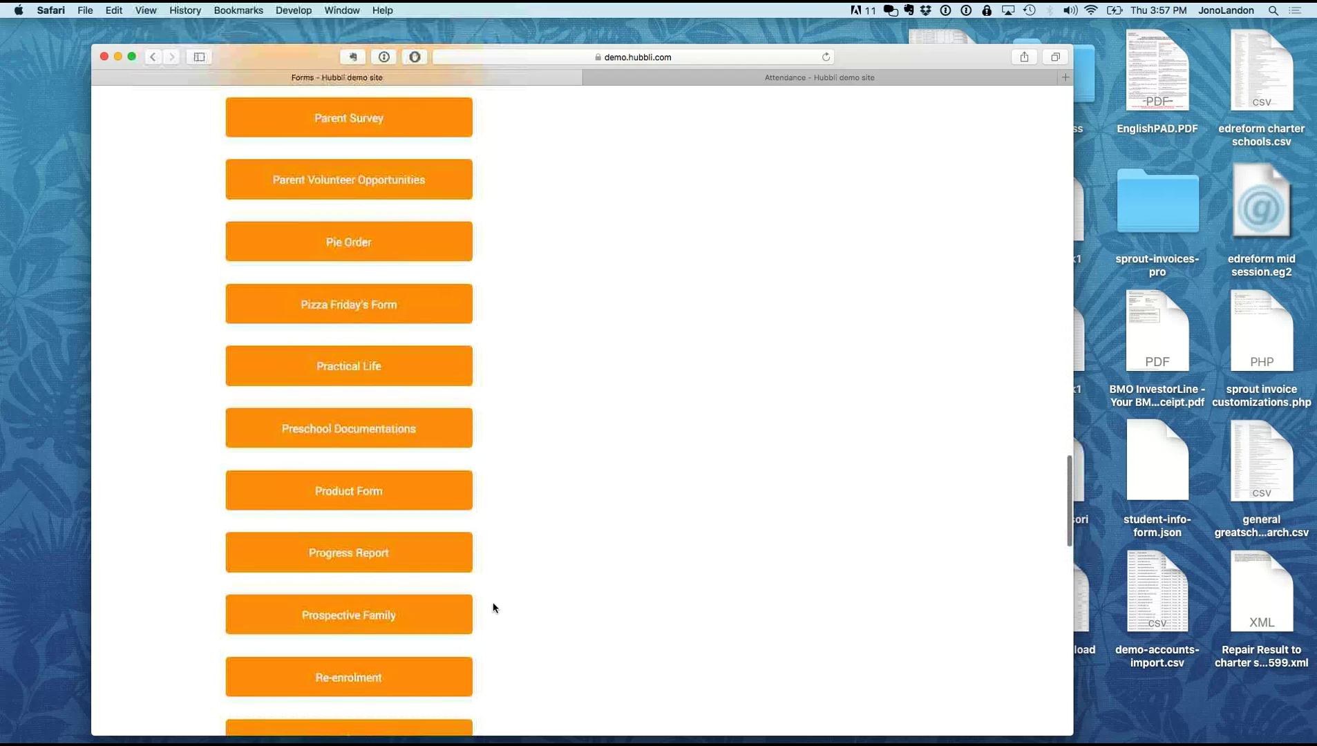
Step: Find the Field Trip Permission Form in the forms list and open it
{"action": "scroll", "coordinate": [494, 608], "scroll_direction": "up", "scroll_amount": 10}
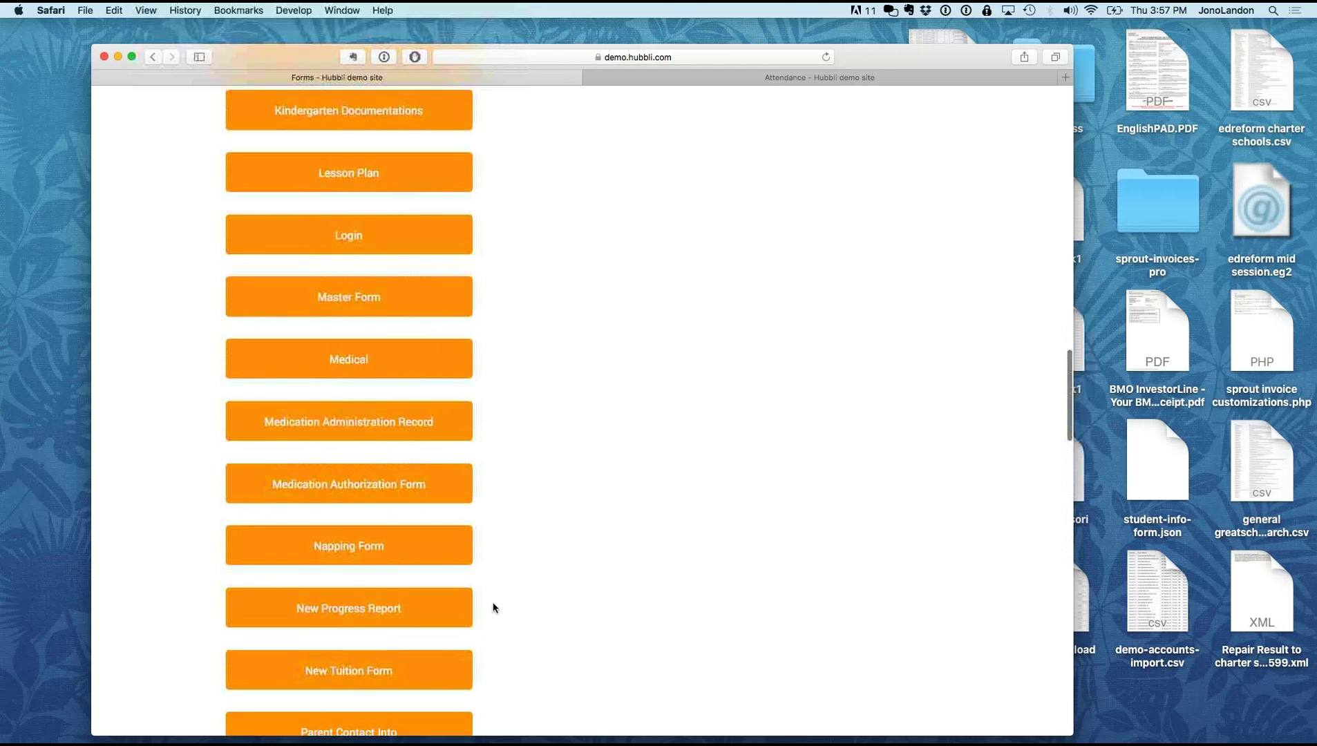
{"action": "scroll", "coordinate": [494, 608], "scroll_direction": "up", "scroll_amount": 8}
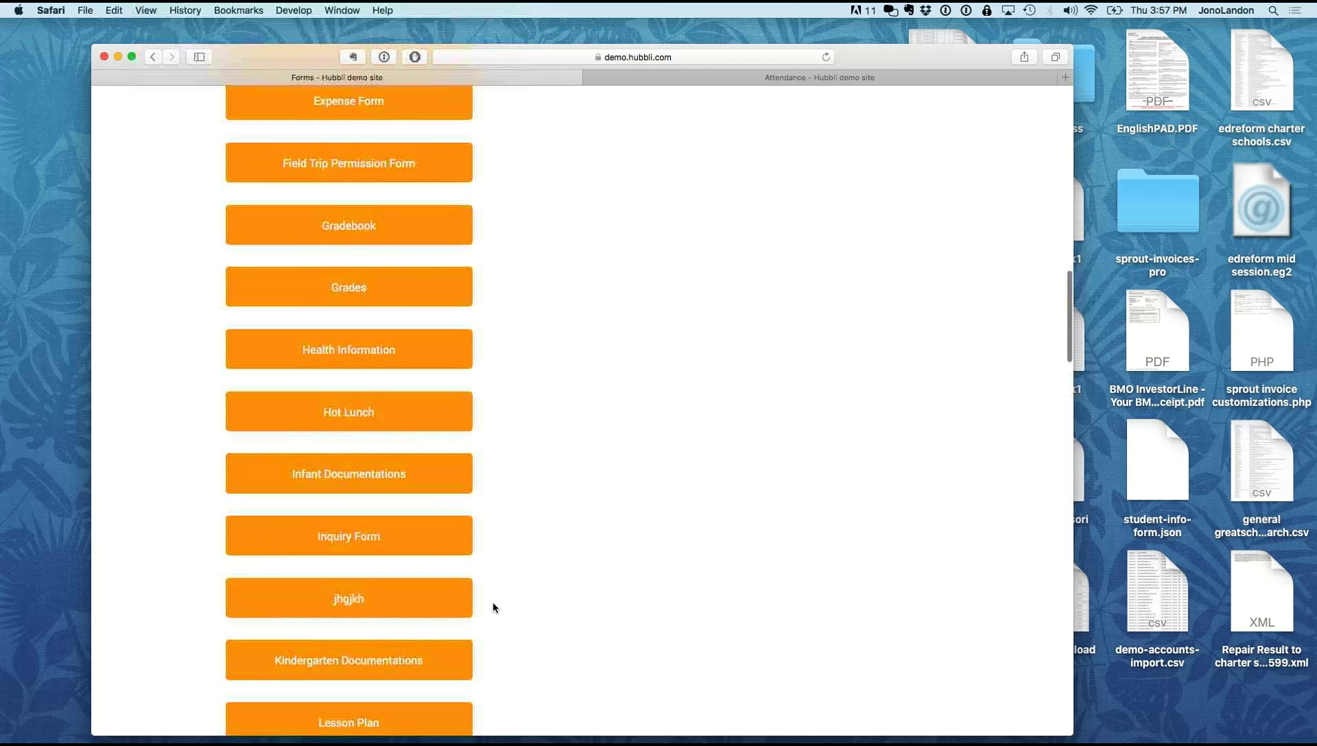
{"action": "scroll", "coordinate": [494, 607], "scroll_direction": "up", "scroll_amount": 3}
{"action": "left_click", "coordinate": [335, 340]}
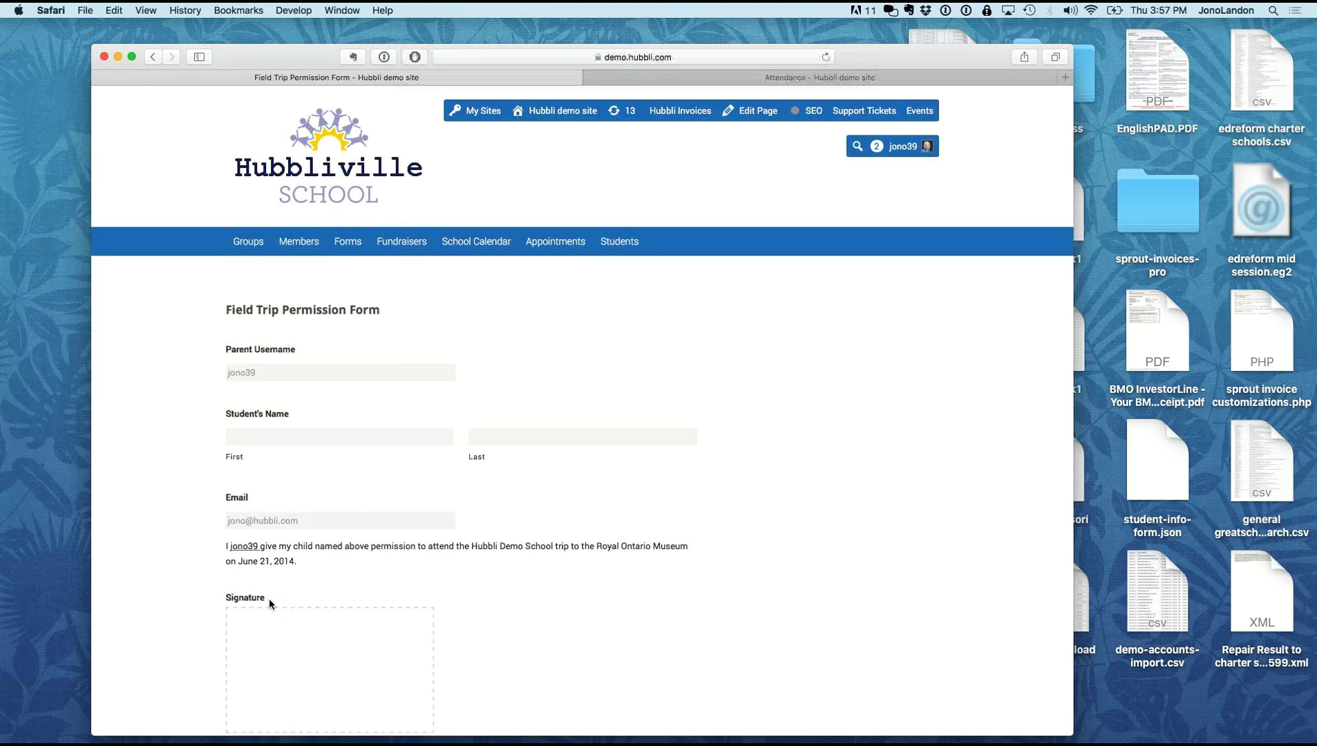
Step: Draw a freehand sample signature in the Signature box of the Field Trip Permission Form
{"action": "scroll", "coordinate": [543, 617], "scroll_direction": "down", "scroll_amount": 2}
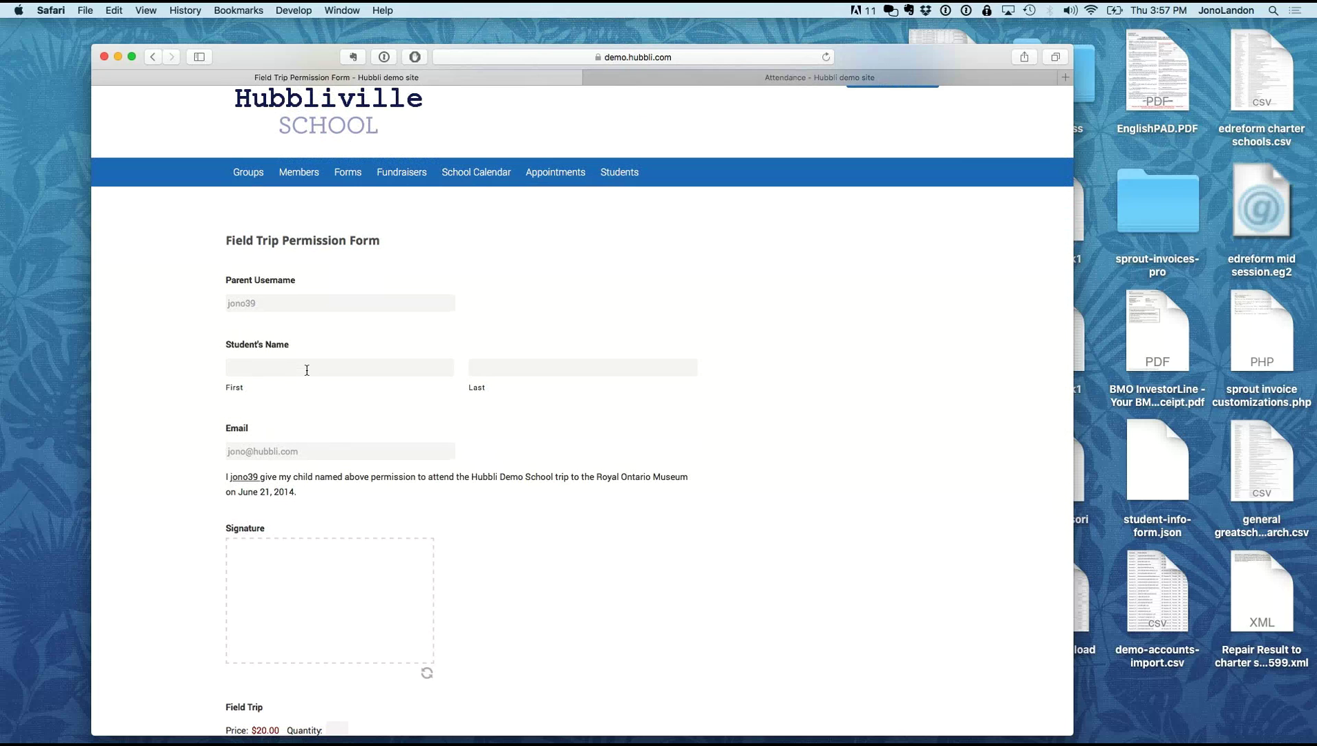
{"action": "mouse_move", "coordinate": [264, 592]}
{"action": "left_mouse_down"}
{"action": "mouse_move", "coordinate": [304, 608]}
{"action": "mouse_move", "coordinate": [384, 539]}
{"action": "left_mouse_up"}
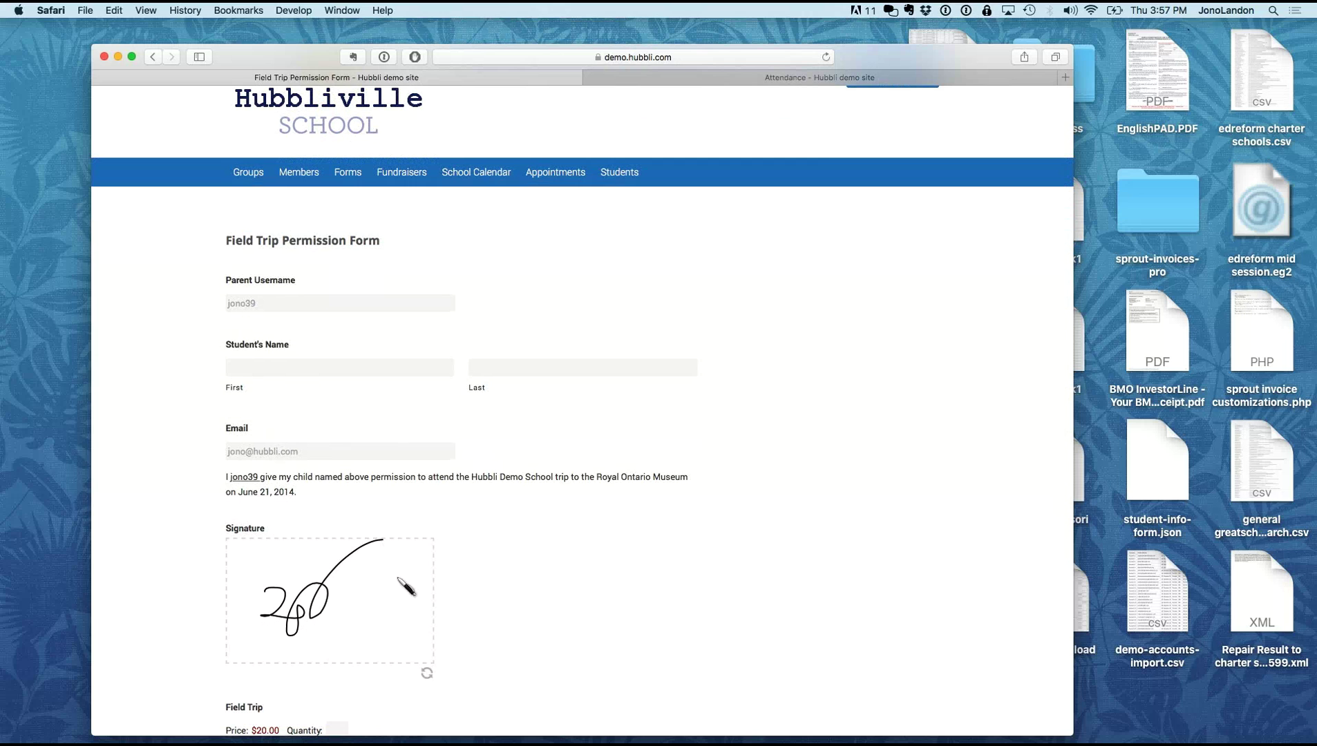
{"action": "mouse_move", "coordinate": [386, 592]}
{"action": "left_mouse_down"}
{"action": "mouse_move", "coordinate": [330, 602]}
{"action": "mouse_move", "coordinate": [272, 556]}
{"action": "left_mouse_up"}
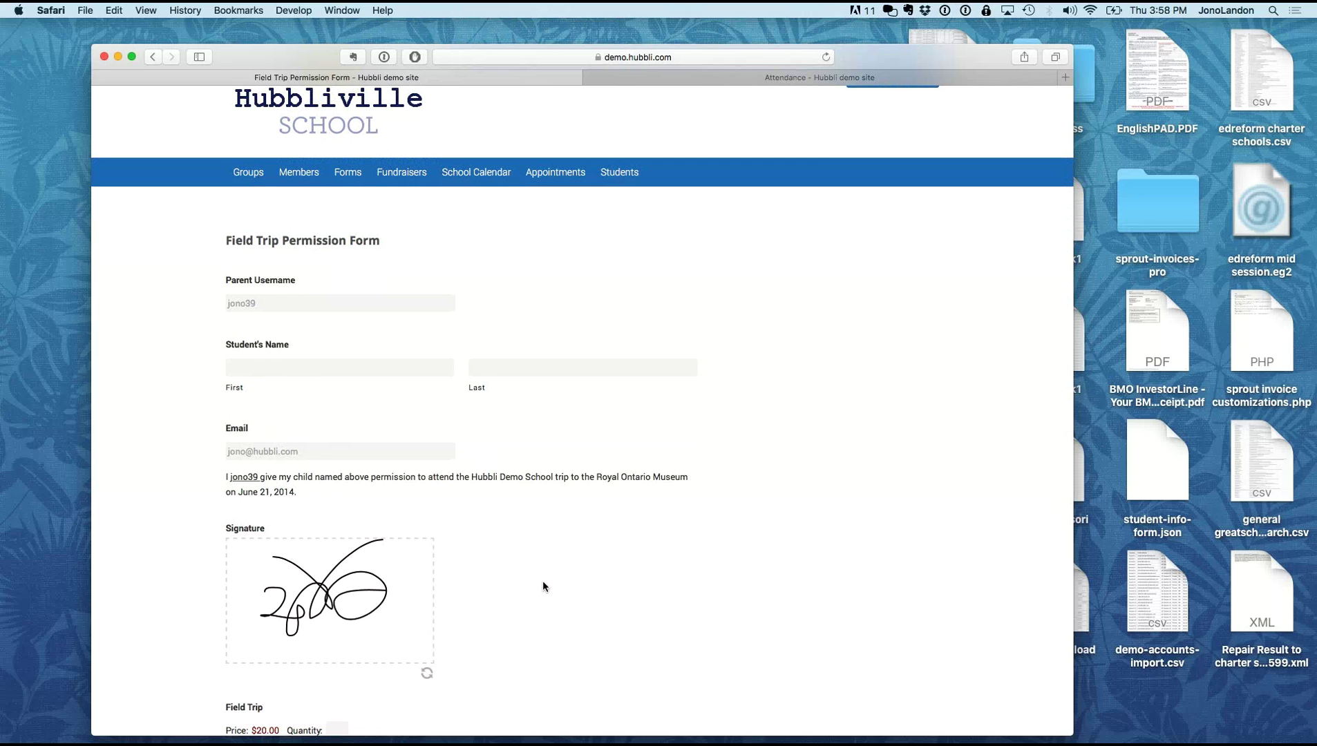
Step: Look over the Field Trip Permission Form's price, quantity, total and payment method options, and review its student and consent fields
{"action": "scroll", "coordinate": [542, 581], "scroll_direction": "down", "scroll_amount": 4}
{"action": "scroll", "coordinate": [367, 590], "scroll_direction": "down", "scroll_amount": 3}
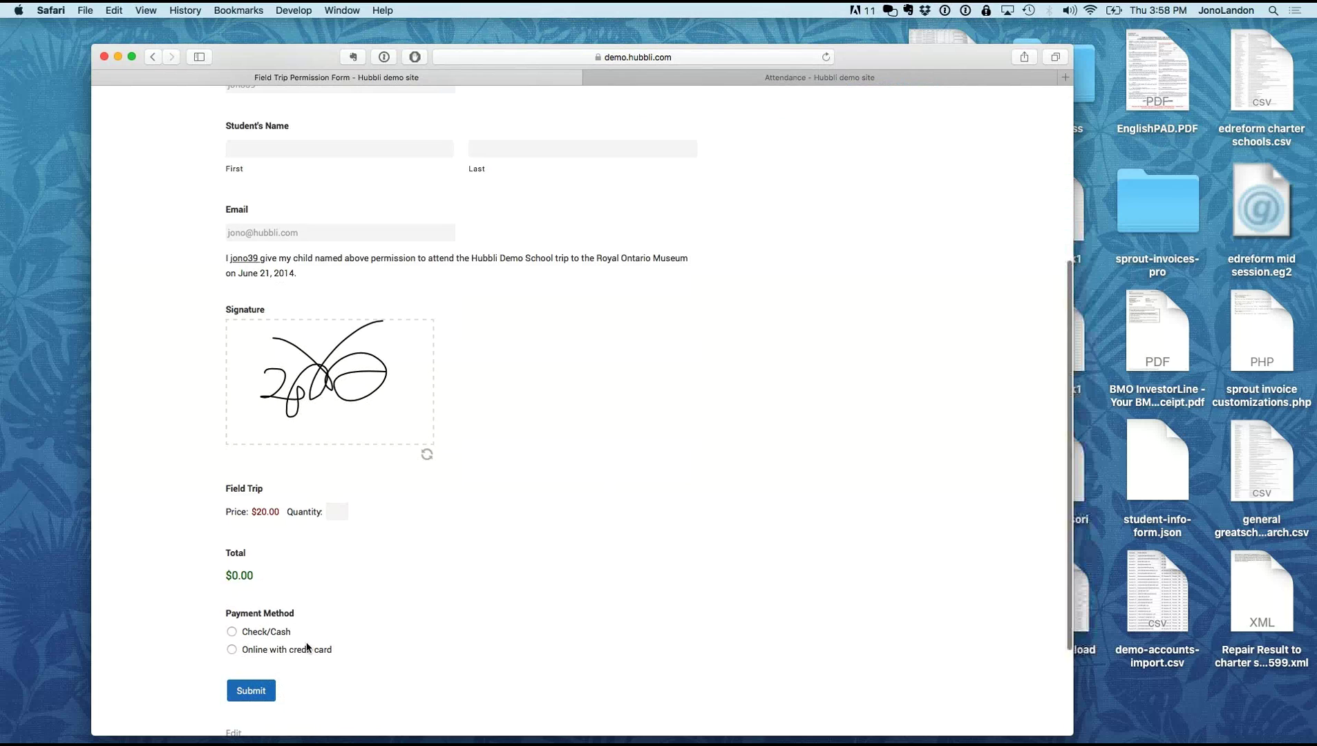
{"action": "scroll", "coordinate": [308, 647], "scroll_direction": "down", "scroll_amount": 1}
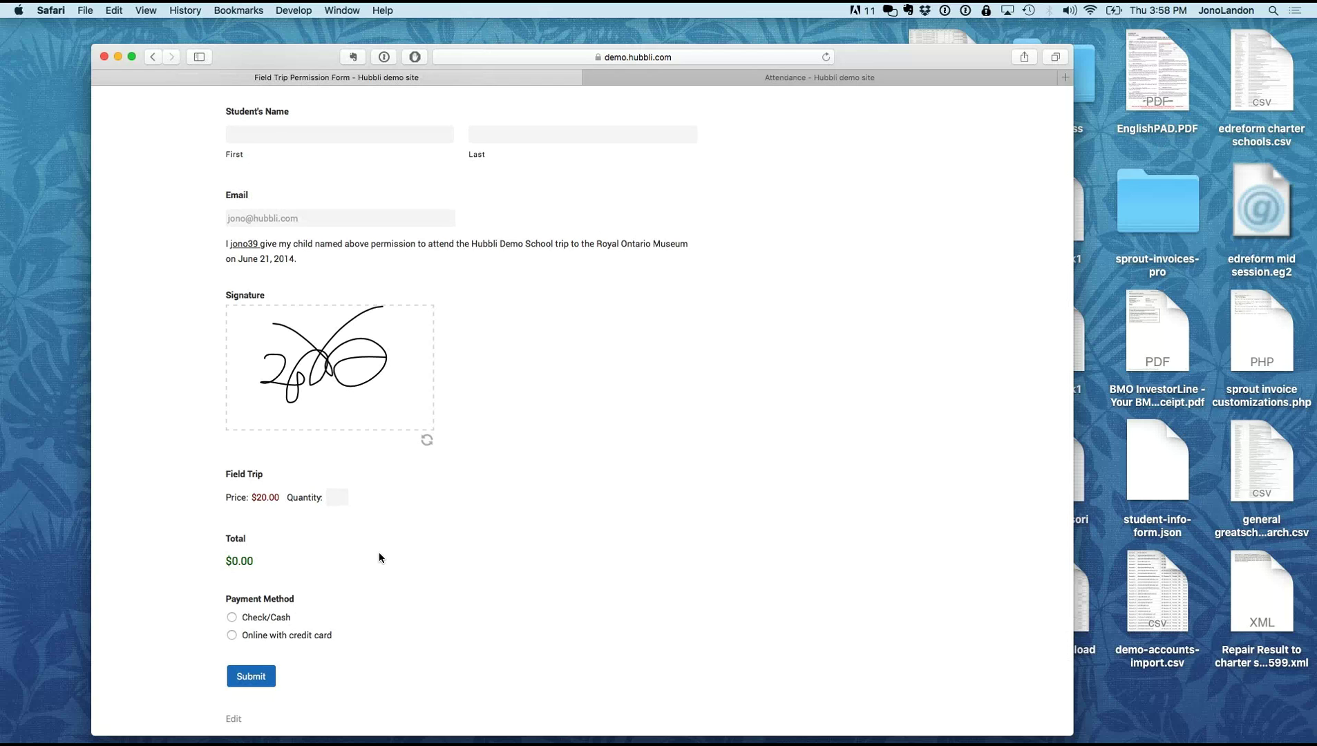
{"action": "scroll", "coordinate": [379, 558], "scroll_direction": "up", "scroll_amount": 5}
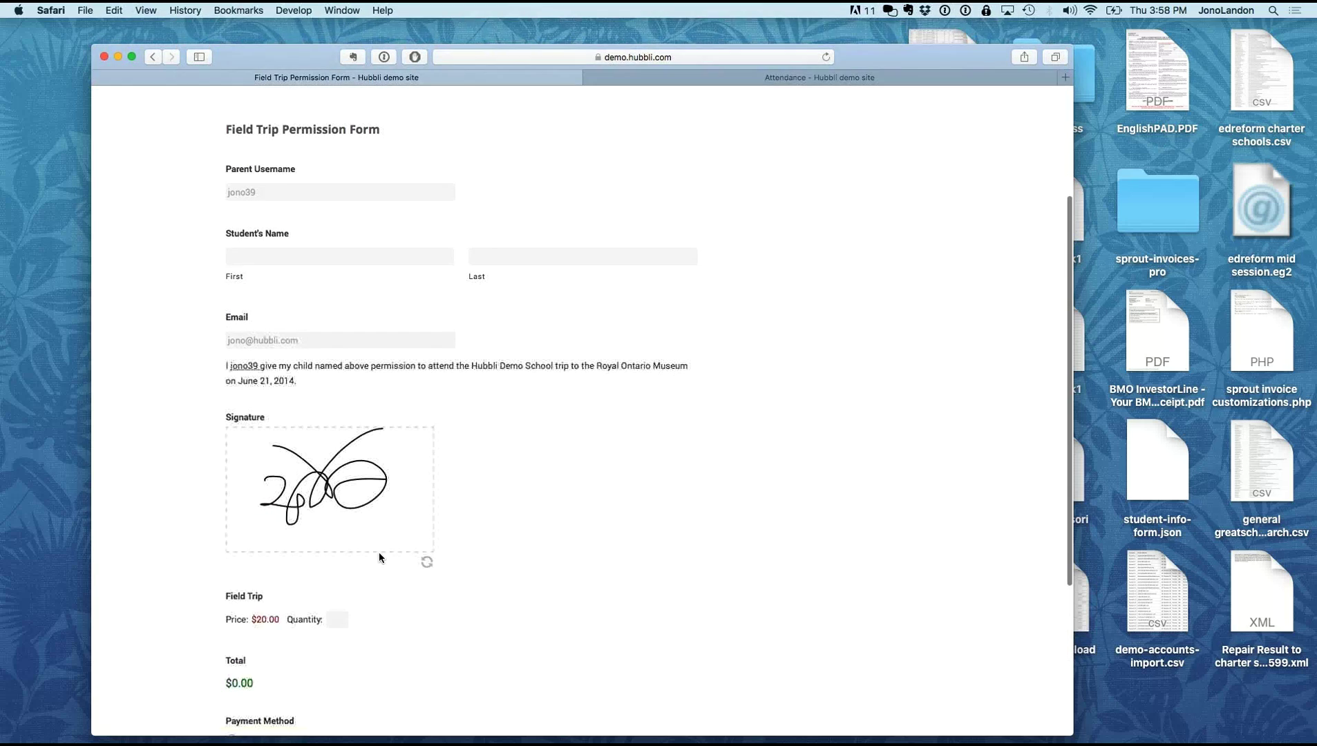
{"action": "scroll", "coordinate": [378, 558], "scroll_direction": "down", "scroll_amount": 3}
{"action": "scroll", "coordinate": [379, 558], "scroll_direction": "down", "scroll_amount": 2}
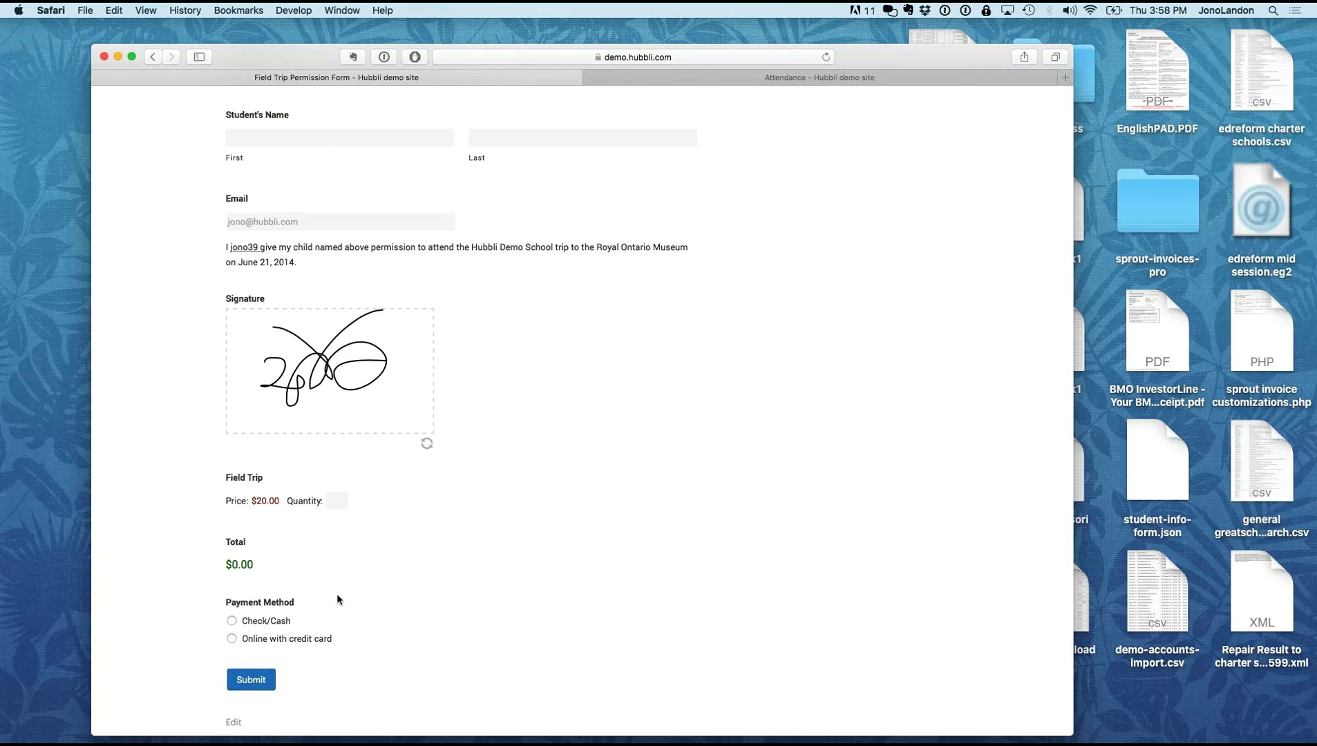
{"action": "scroll", "coordinate": [336, 593], "scroll_direction": "up", "scroll_amount": 5}
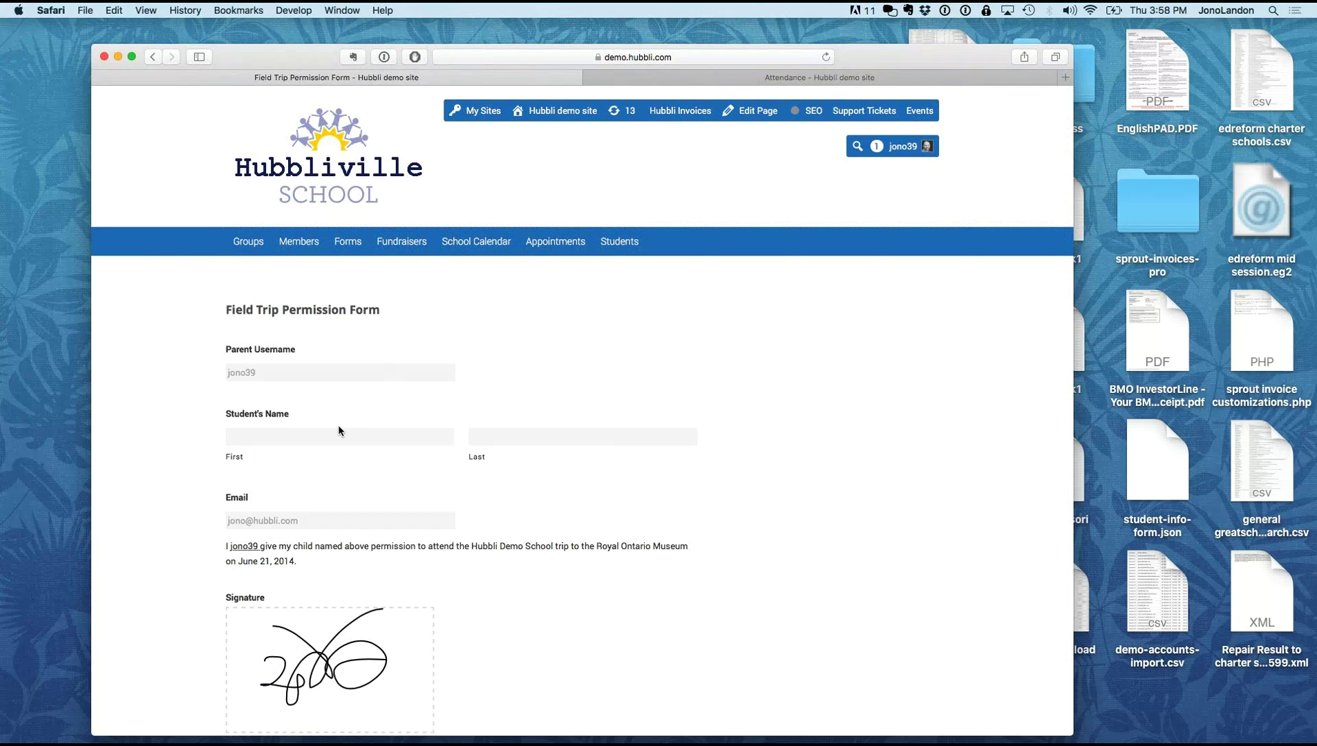
Step: Go back to the forms list without submitting the permission form and examine the remaining forms through to the end
{"action": "left_click", "coordinate": [360, 245]}
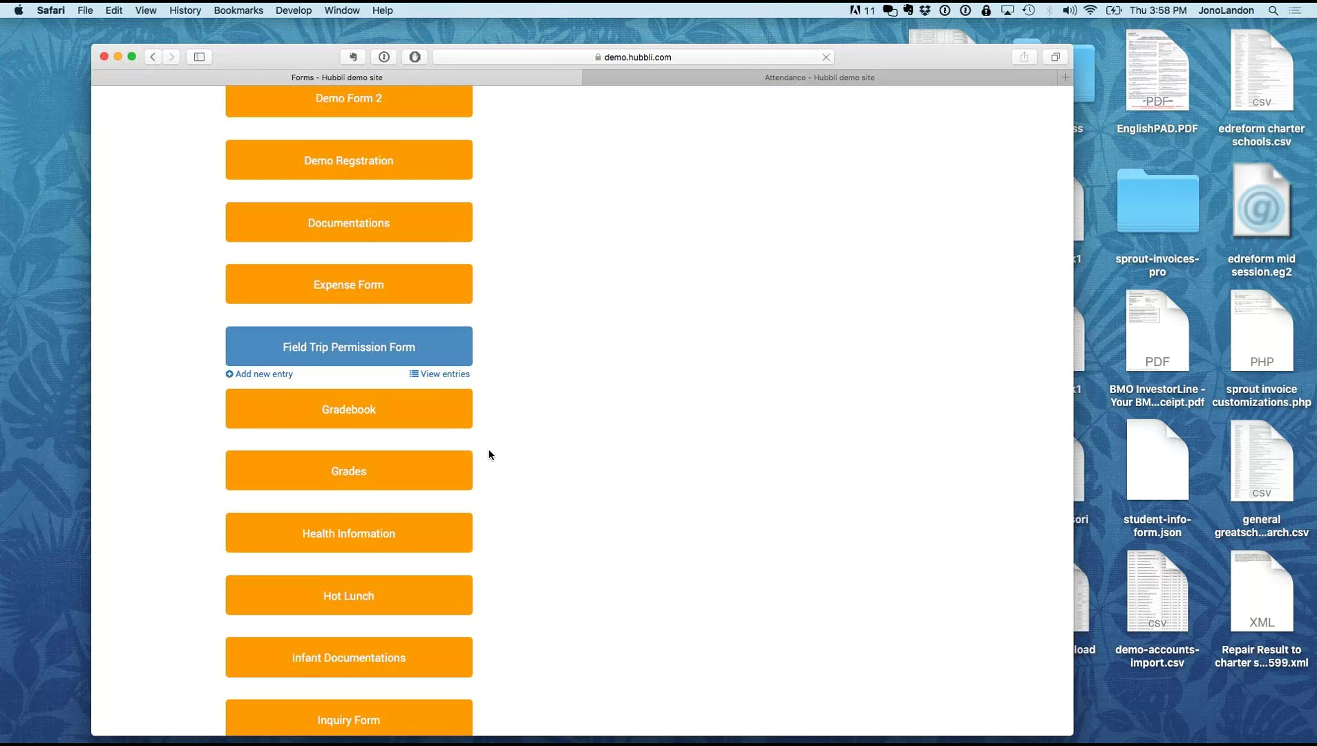
{"action": "scroll", "coordinate": [489, 454], "scroll_direction": "down", "scroll_amount": 12}
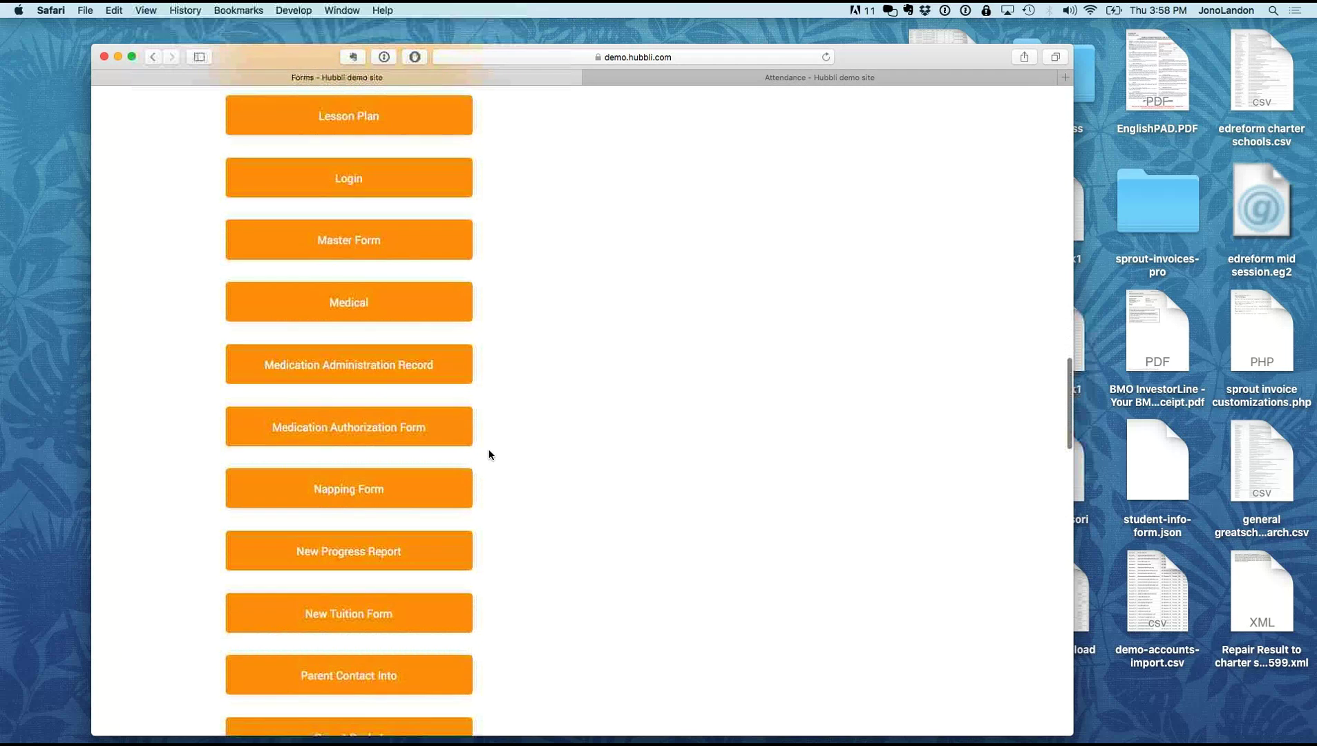
{"action": "scroll", "coordinate": [489, 454], "scroll_direction": "down", "scroll_amount": 5}
{"action": "scroll", "coordinate": [489, 454], "scroll_direction": "down", "scroll_amount": 2}
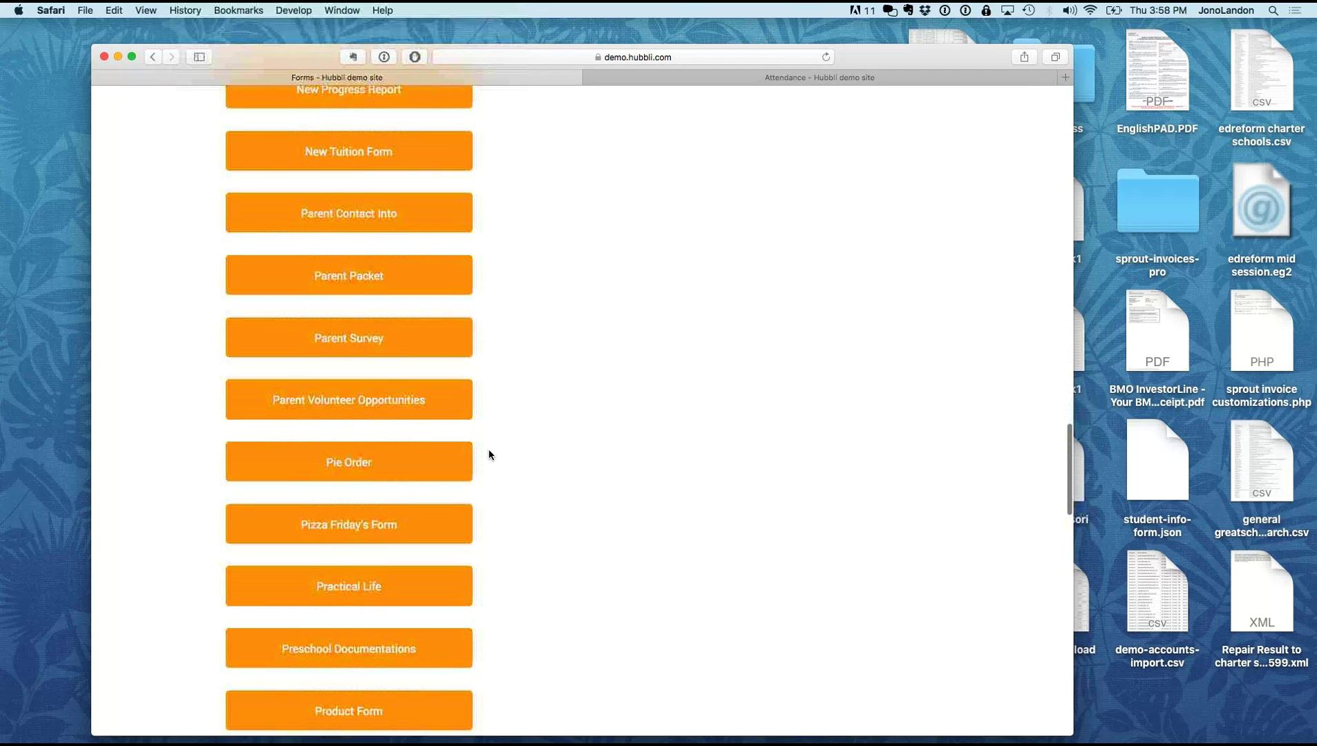
{"action": "scroll", "coordinate": [489, 455], "scroll_direction": "down", "scroll_amount": 6}
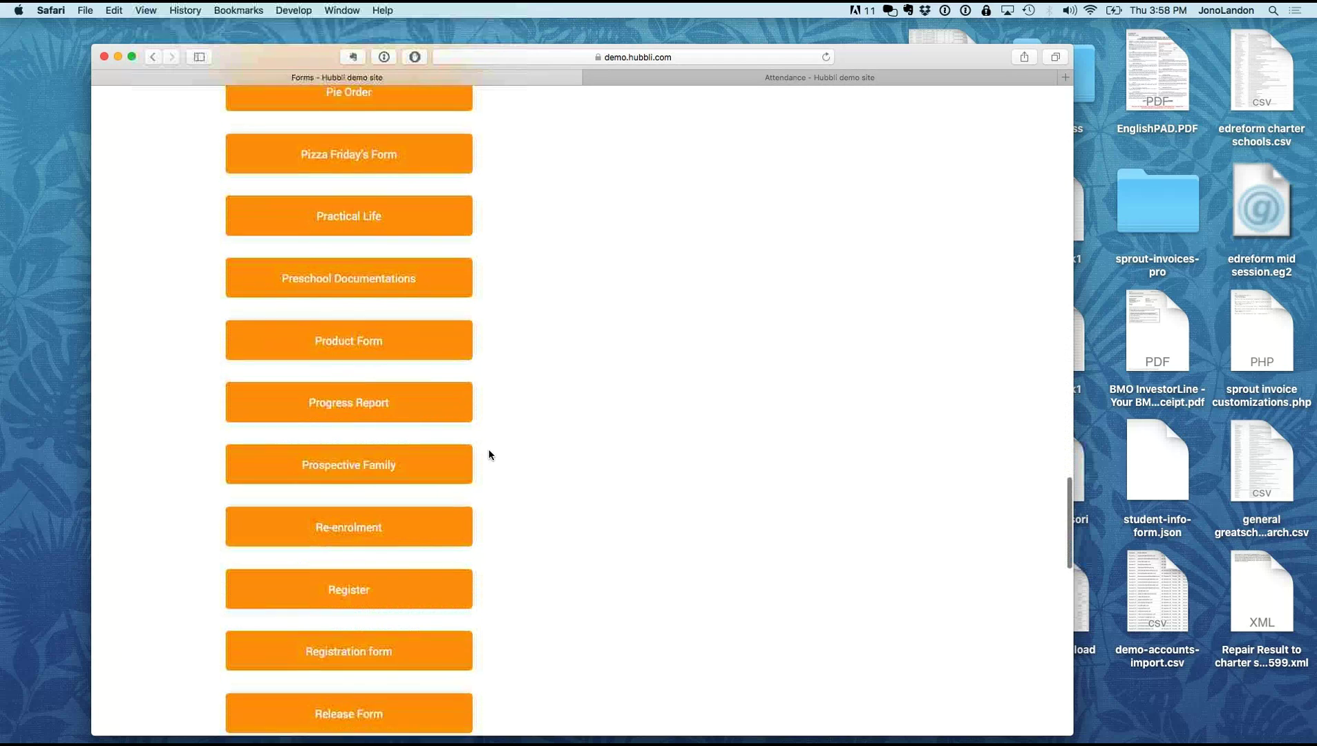
{"action": "scroll", "coordinate": [490, 454], "scroll_direction": "down", "scroll_amount": 2}
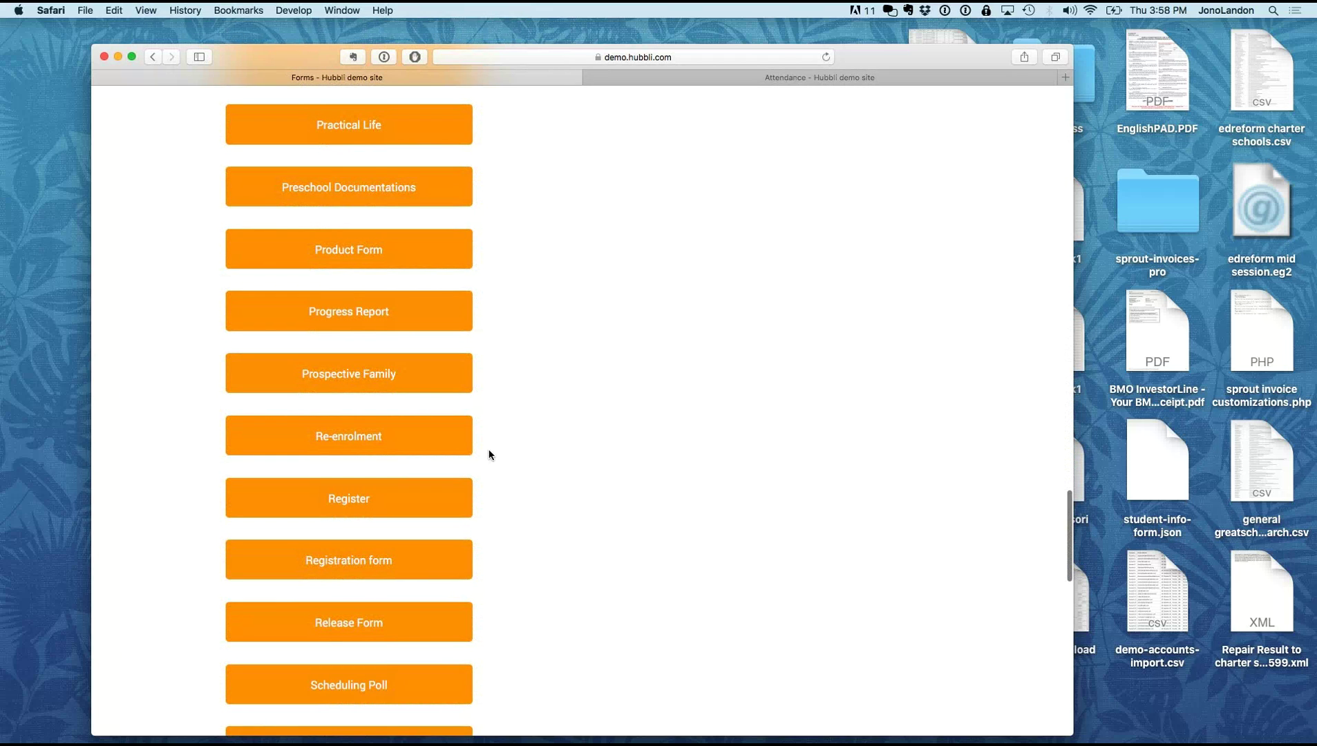
{"action": "scroll", "coordinate": [489, 454], "scroll_direction": "down", "scroll_amount": 5}
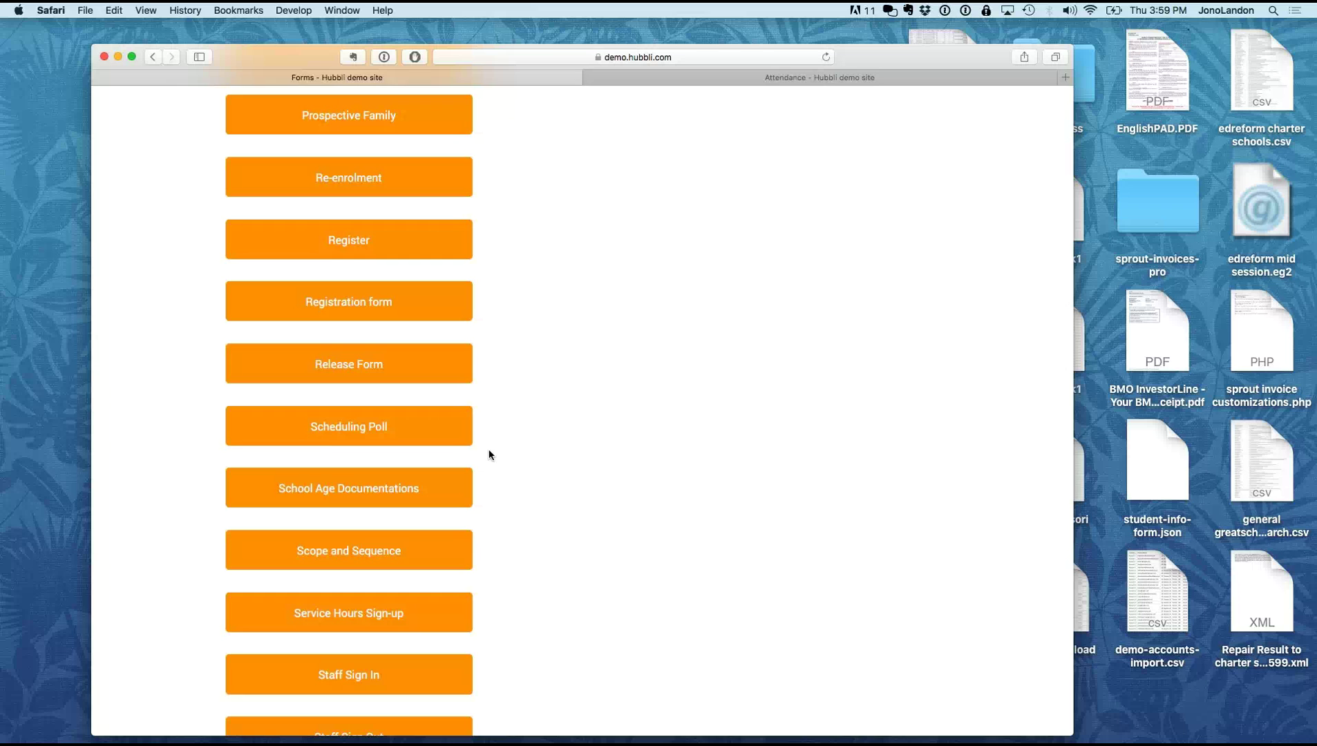
{"action": "scroll", "coordinate": [489, 454], "scroll_direction": "down", "scroll_amount": 5}
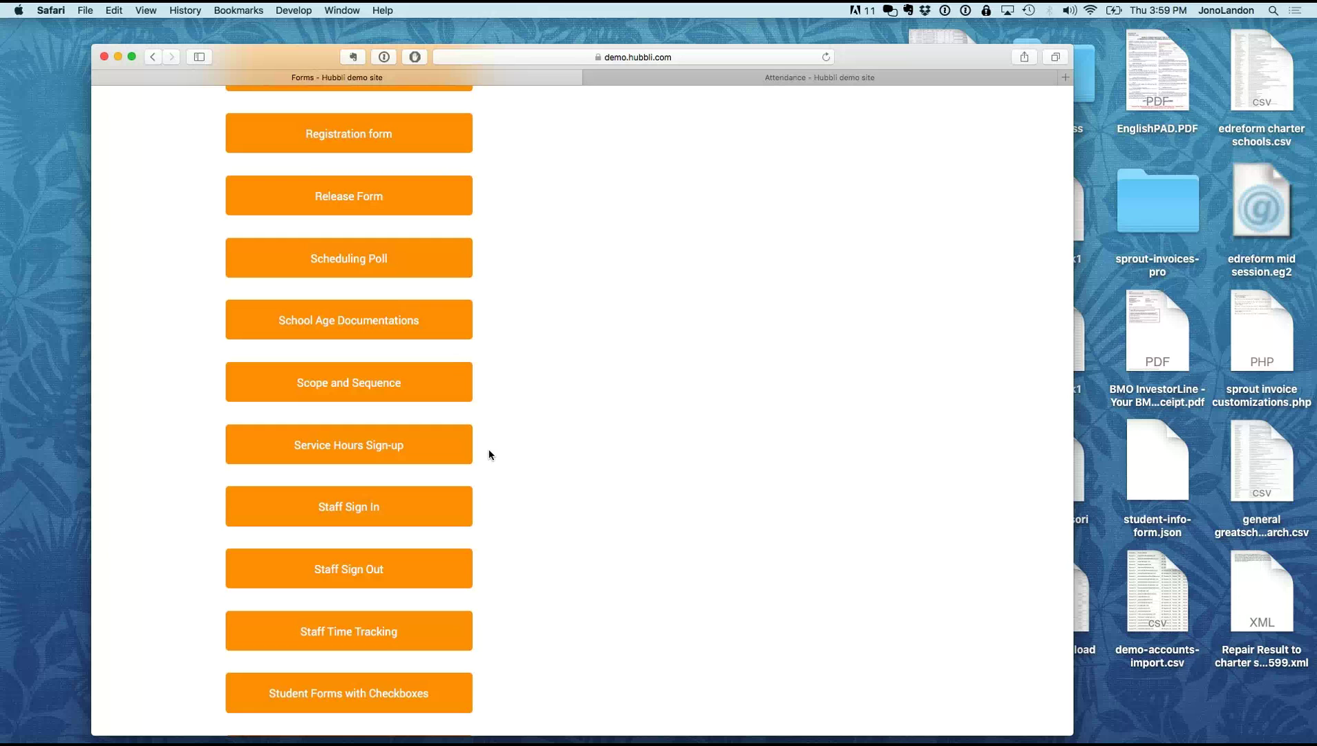
{"action": "scroll", "coordinate": [489, 455], "scroll_direction": "down", "scroll_amount": 3}
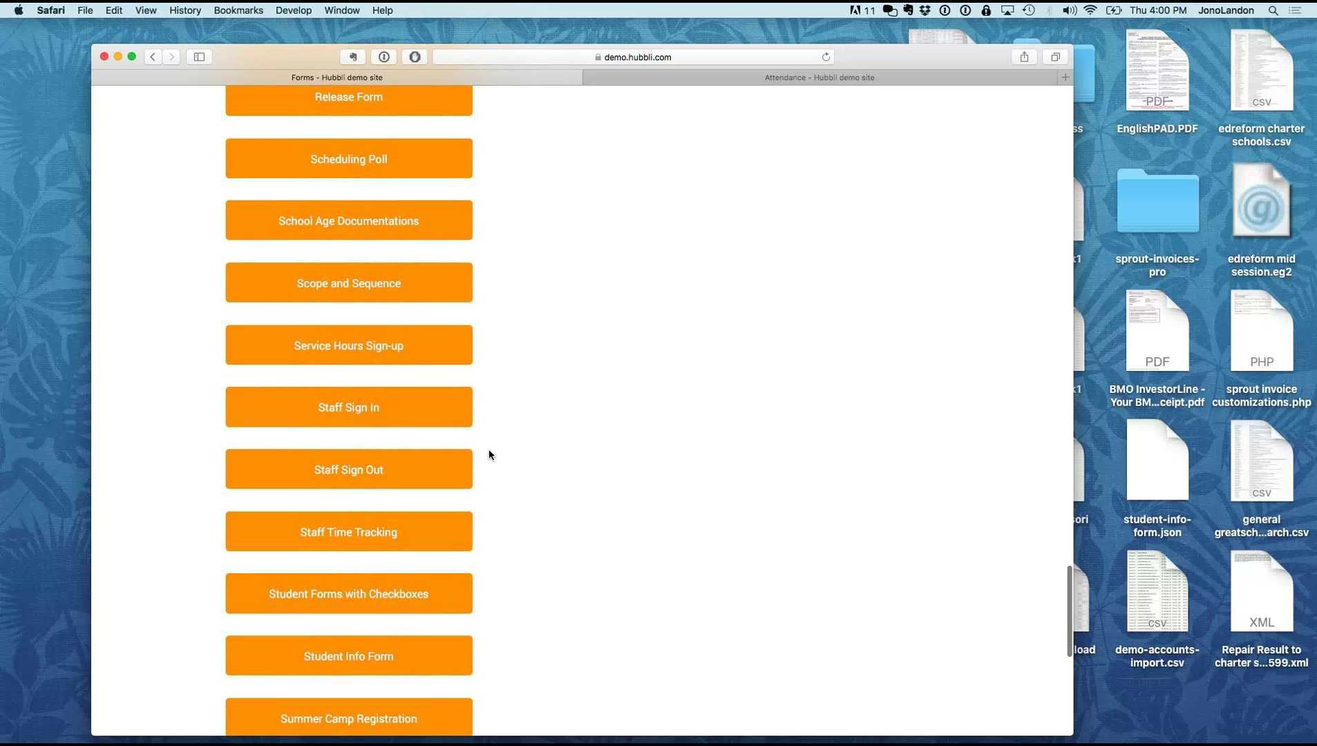
{"action": "scroll", "coordinate": [489, 454], "scroll_direction": "down", "scroll_amount": 1}
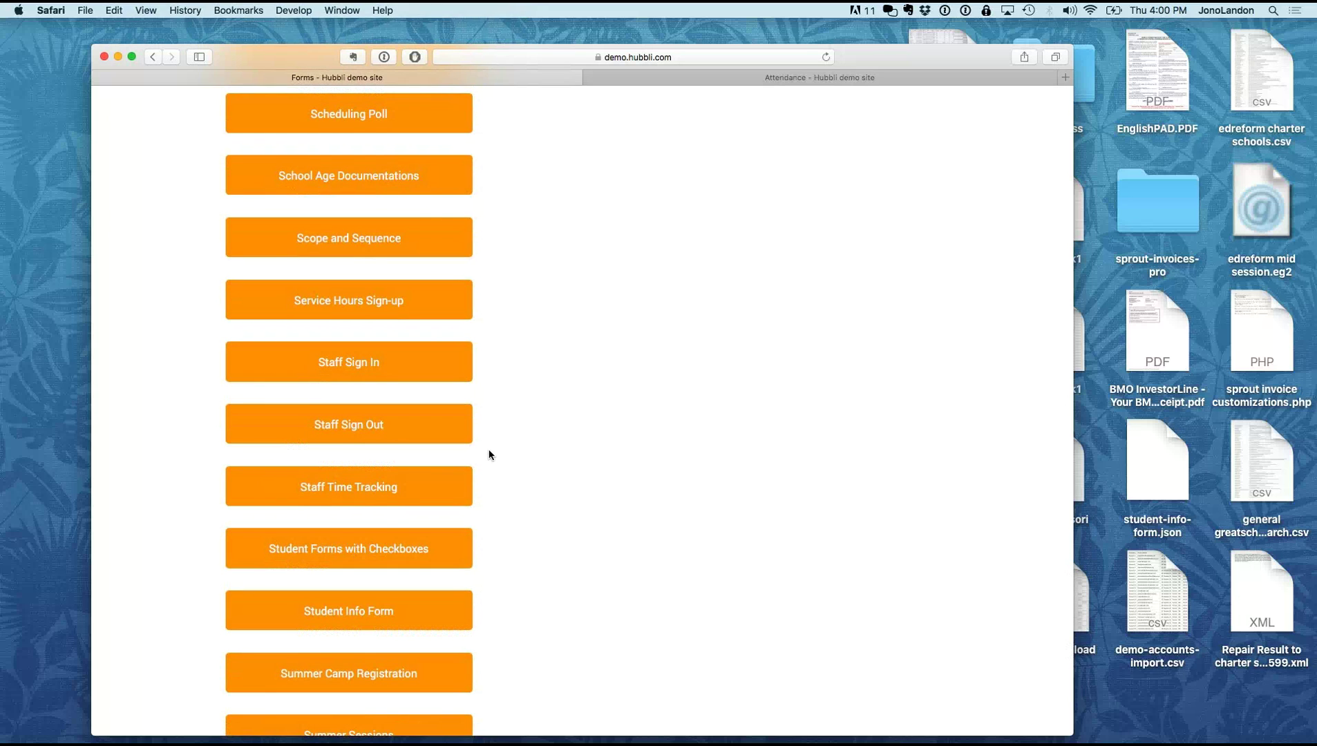
{"action": "scroll", "coordinate": [489, 455], "scroll_direction": "down", "scroll_amount": 10}
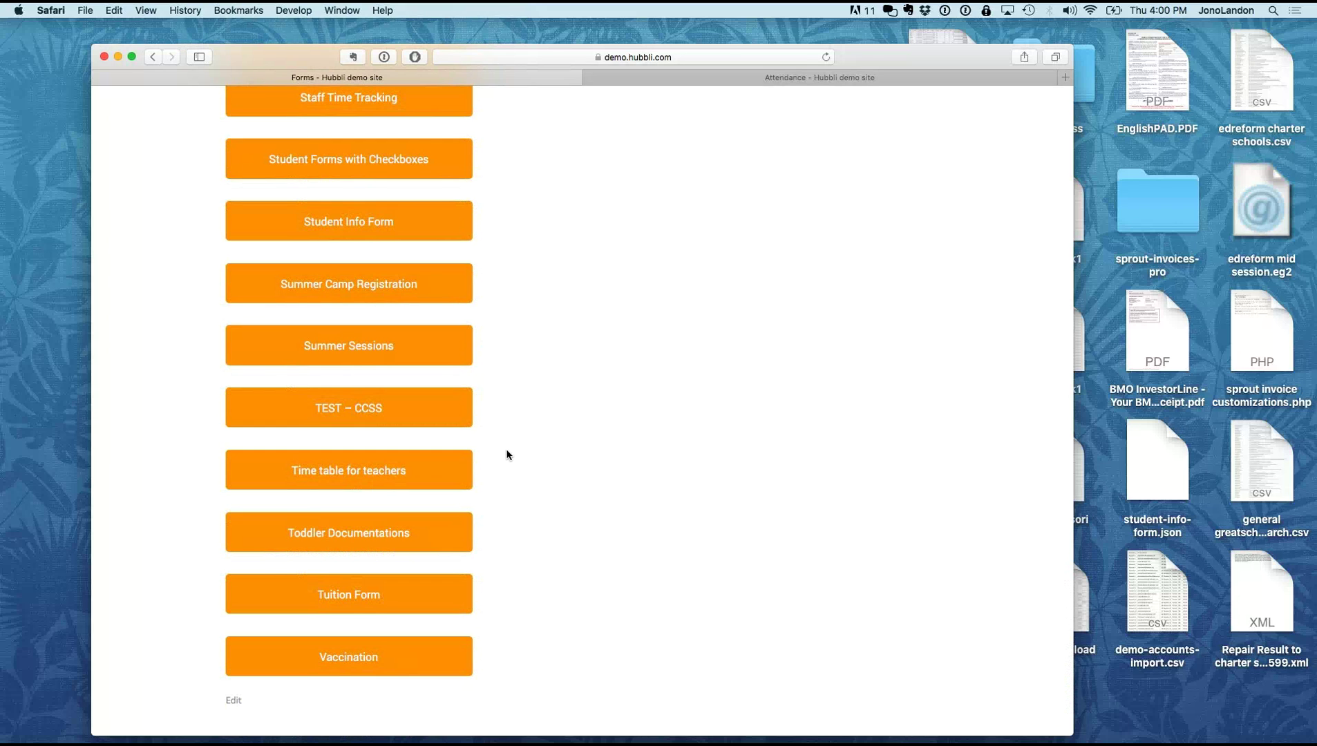
Step: Leave the forms list and open the school site's Students page
{"action": "scroll", "coordinate": [506, 454], "scroll_direction": "up", "scroll_amount": 1}
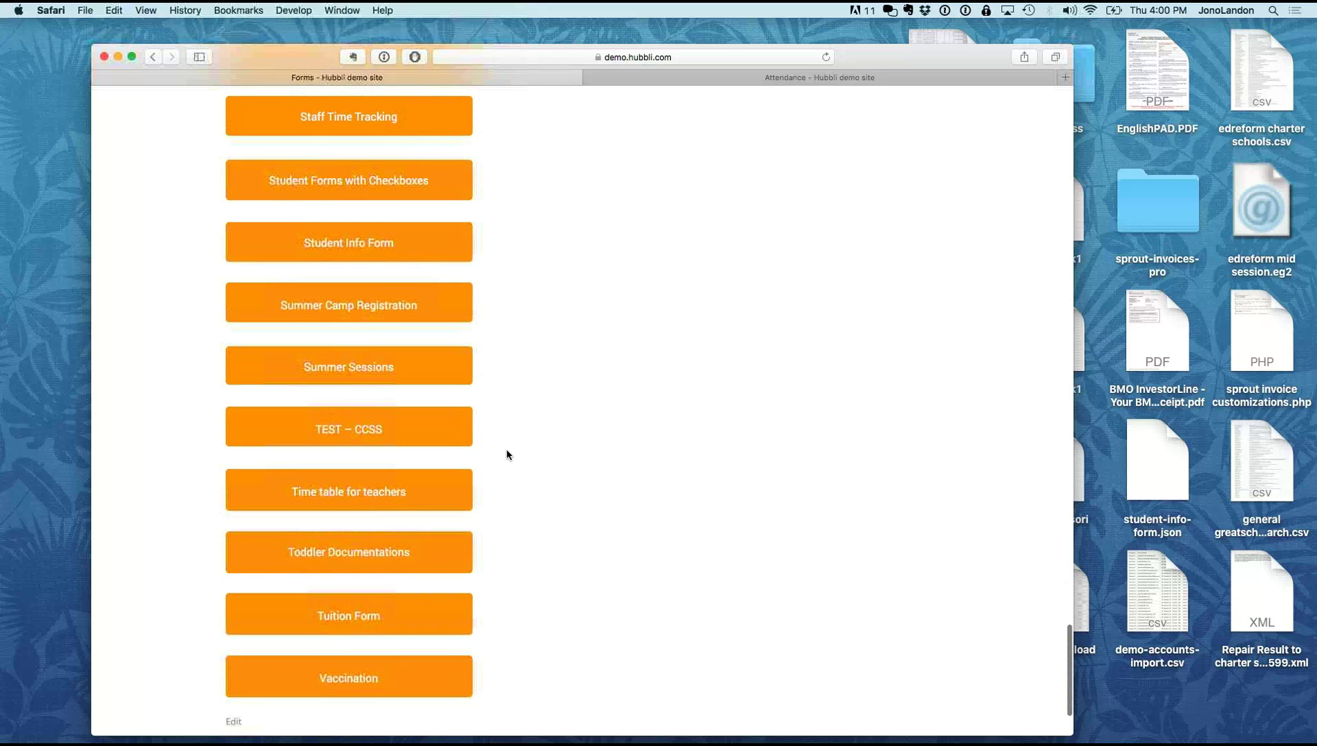
{"action": "scroll", "coordinate": [506, 455], "scroll_direction": "up", "scroll_amount": 2}
{"action": "scroll", "coordinate": [506, 455], "scroll_direction": "up", "scroll_amount": 20}
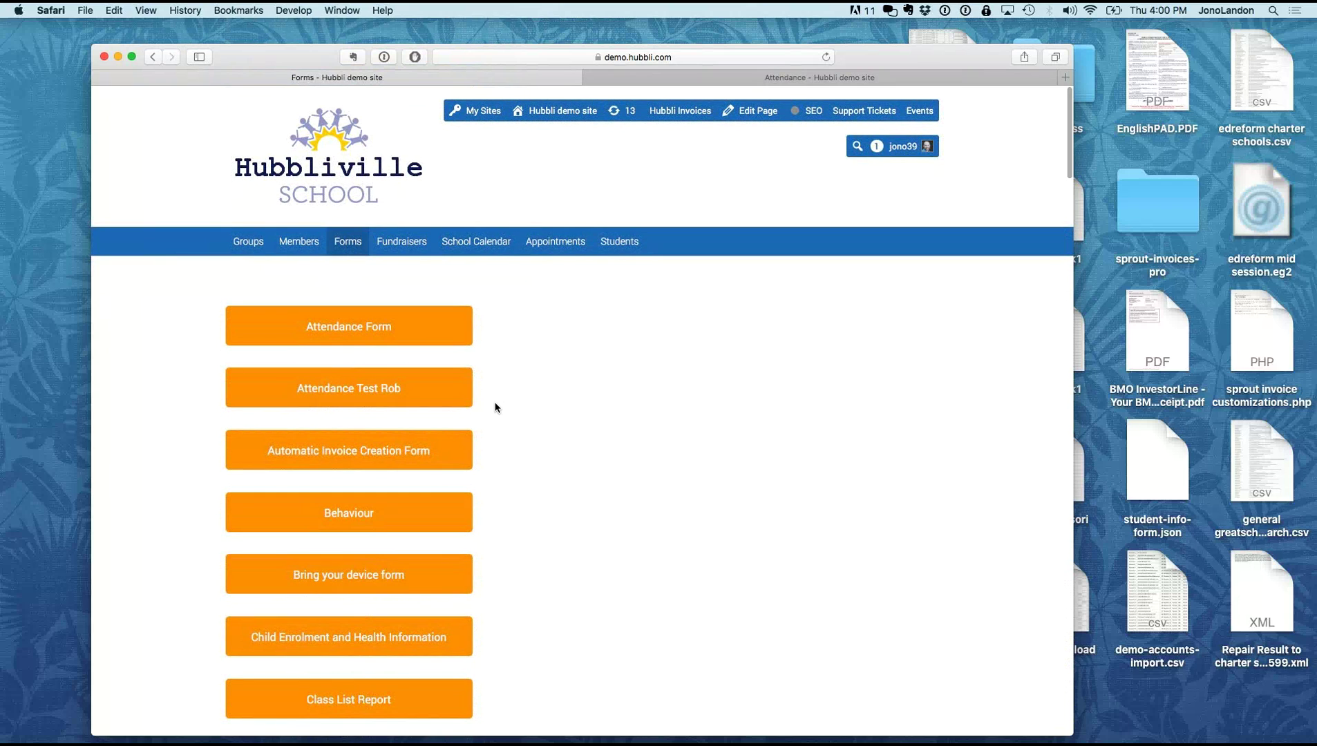
{"action": "left_click", "coordinate": [614, 250]}
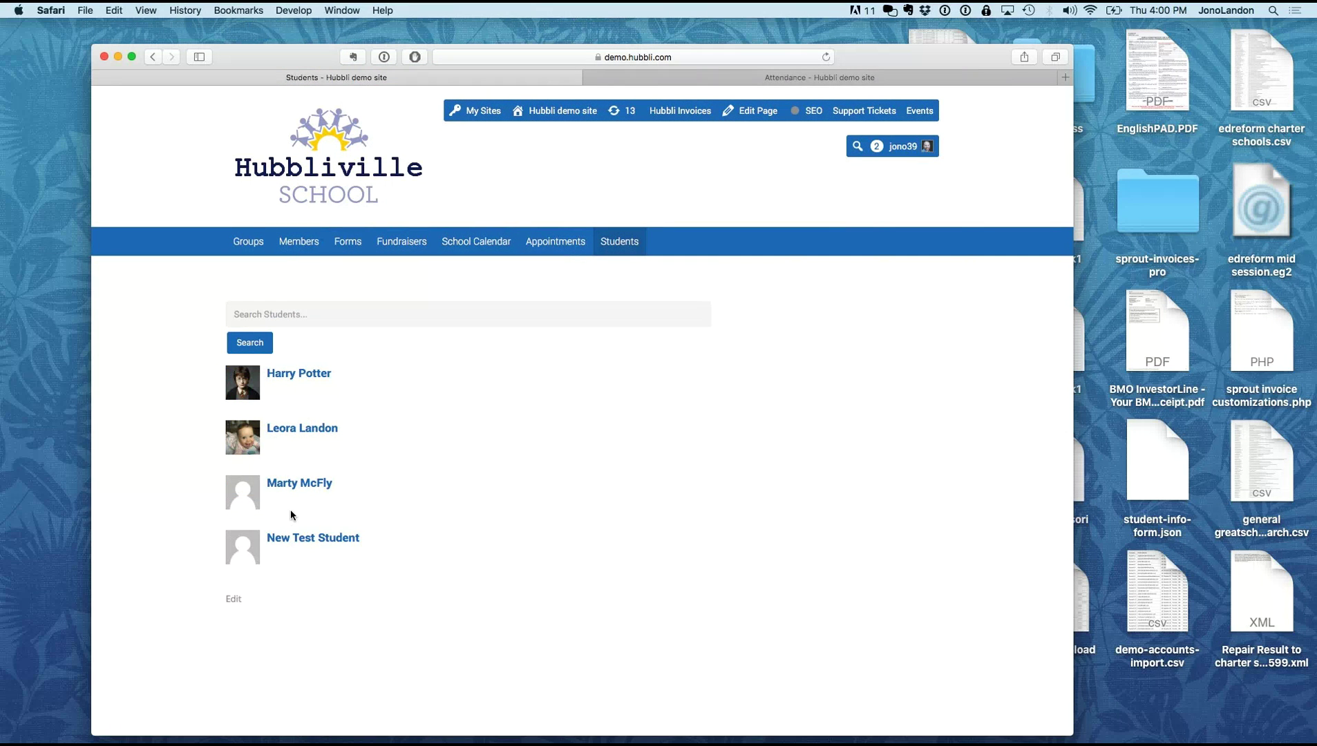
Step: Open the profile of the second student in the Students list and look over the photos and Attendance Form entries
{"action": "left_click", "coordinate": [299, 432]}
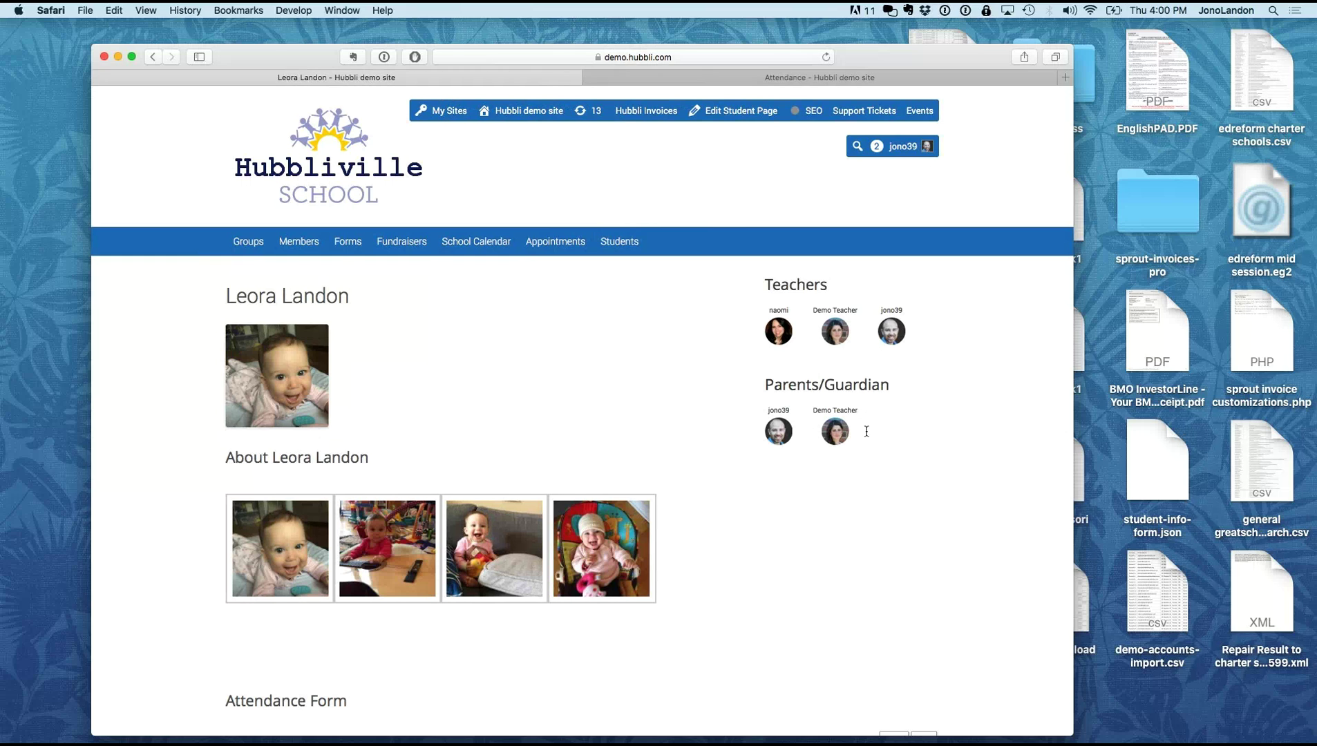
{"action": "scroll", "coordinate": [758, 516], "scroll_direction": "down", "scroll_amount": 1}
{"action": "scroll", "coordinate": [757, 510], "scroll_direction": "down", "scroll_amount": 5}
{"action": "scroll", "coordinate": [205, 603], "scroll_direction": "down", "scroll_amount": 1}
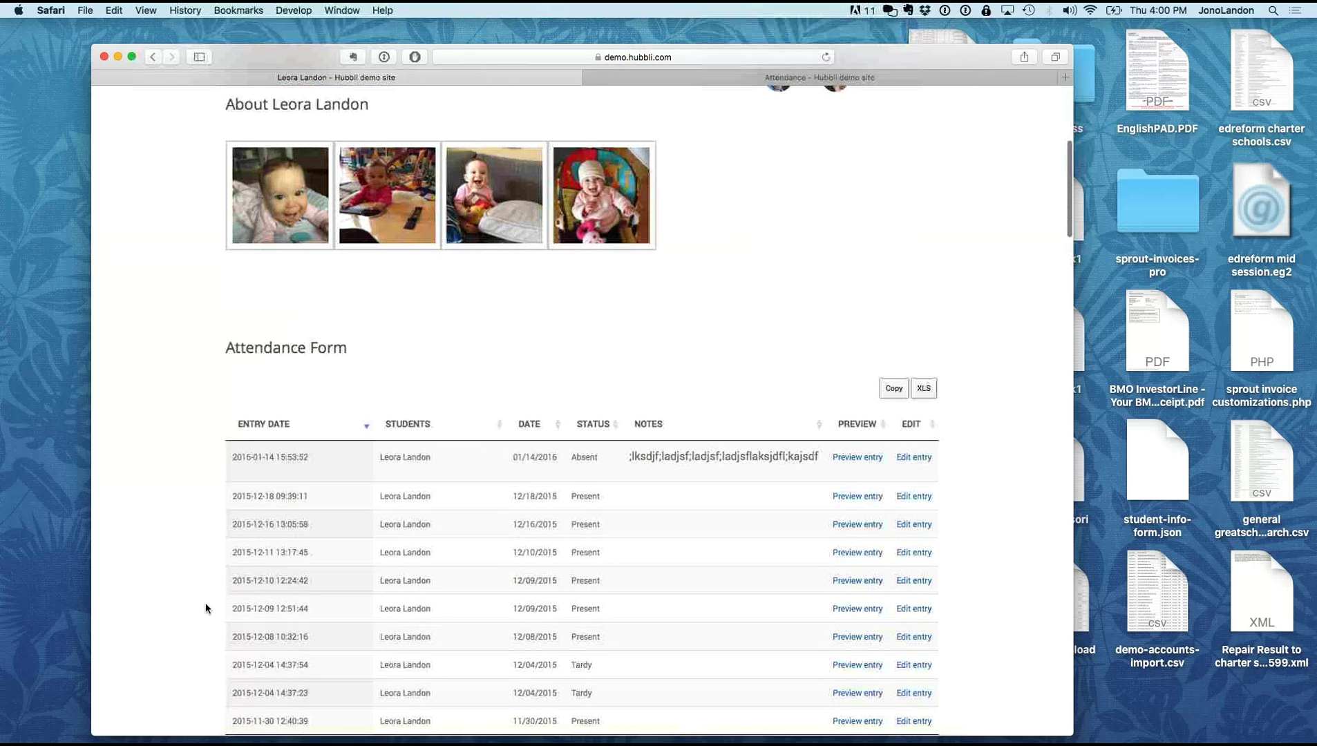
{"action": "scroll", "coordinate": [205, 603], "scroll_direction": "down", "scroll_amount": 5}
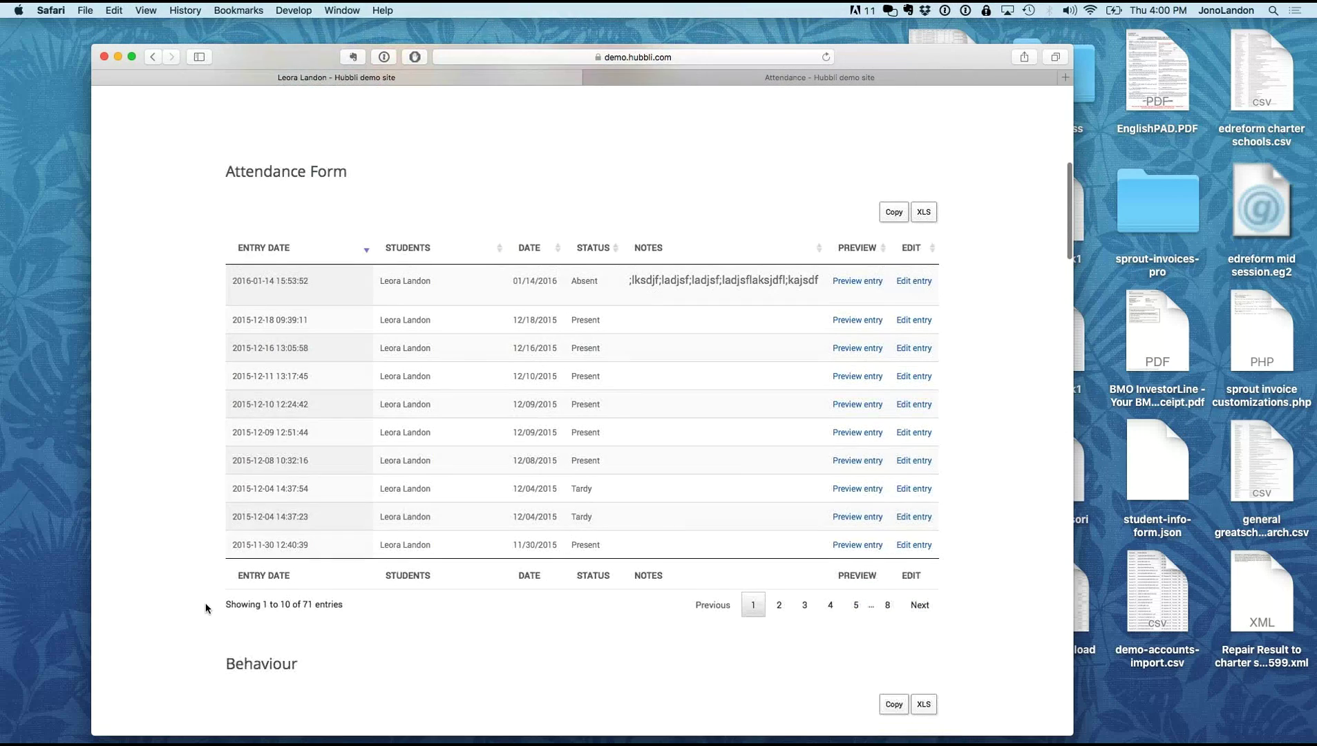
Step: Examine the student's Behaviour entries and the daily diapering/toileting, napping and snack logs
{"action": "scroll", "coordinate": [205, 605], "scroll_direction": "down", "scroll_amount": 10}
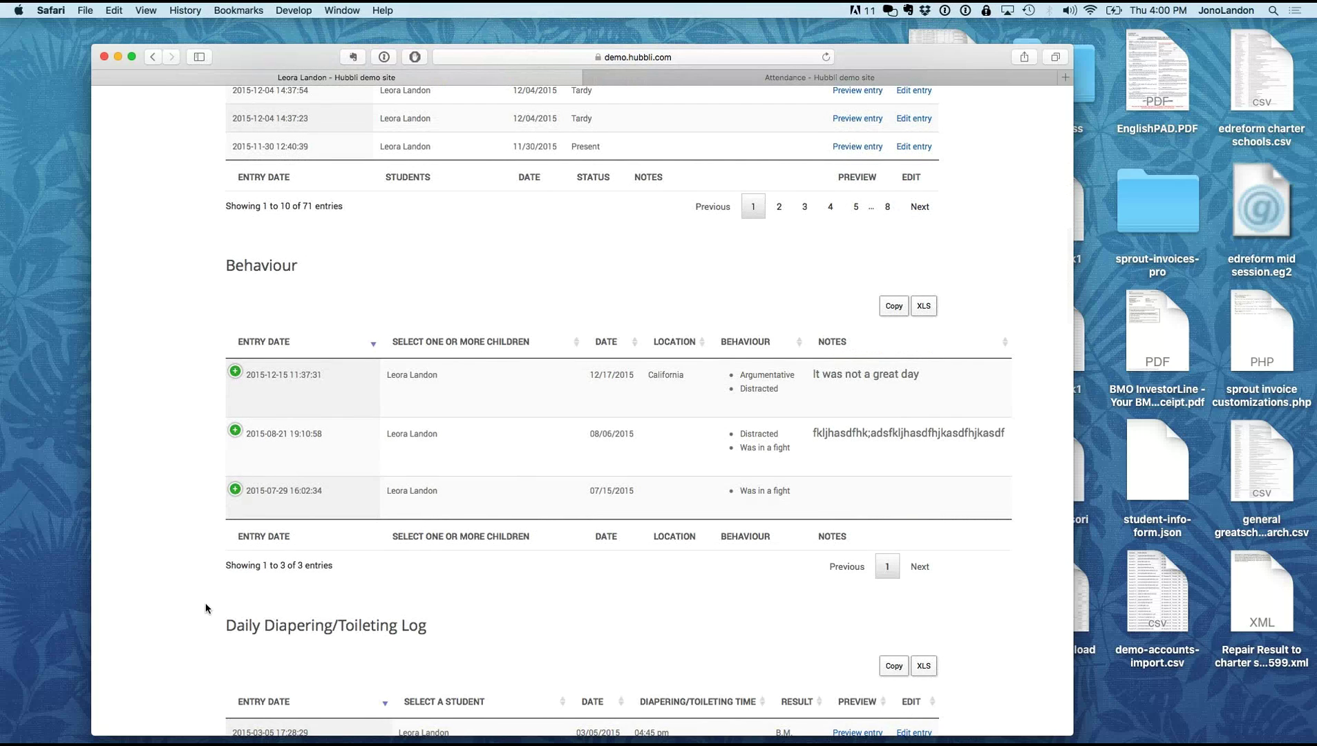
{"action": "scroll", "coordinate": [205, 607], "scroll_direction": "down", "scroll_amount": 4}
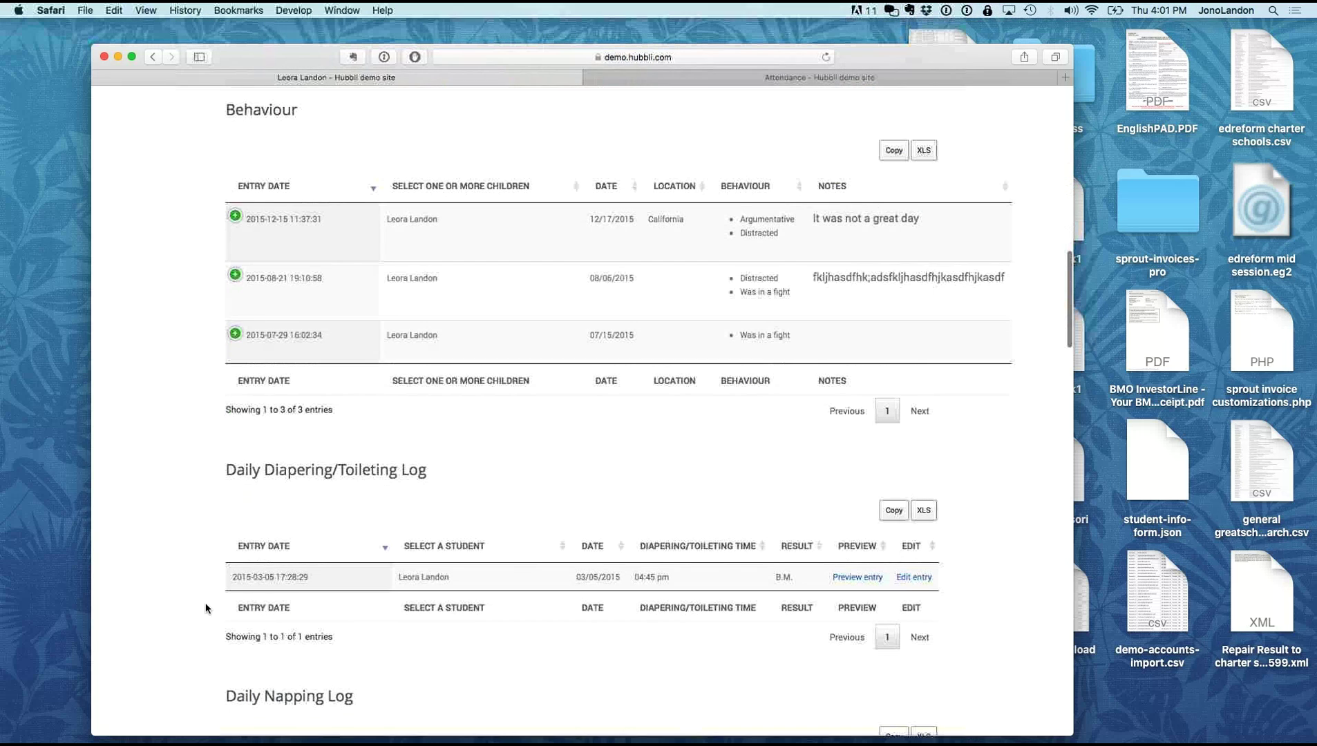
{"action": "scroll", "coordinate": [206, 603], "scroll_direction": "up", "scroll_amount": 3}
{"action": "scroll", "coordinate": [253, 586], "scroll_direction": "up", "scroll_amount": 5}
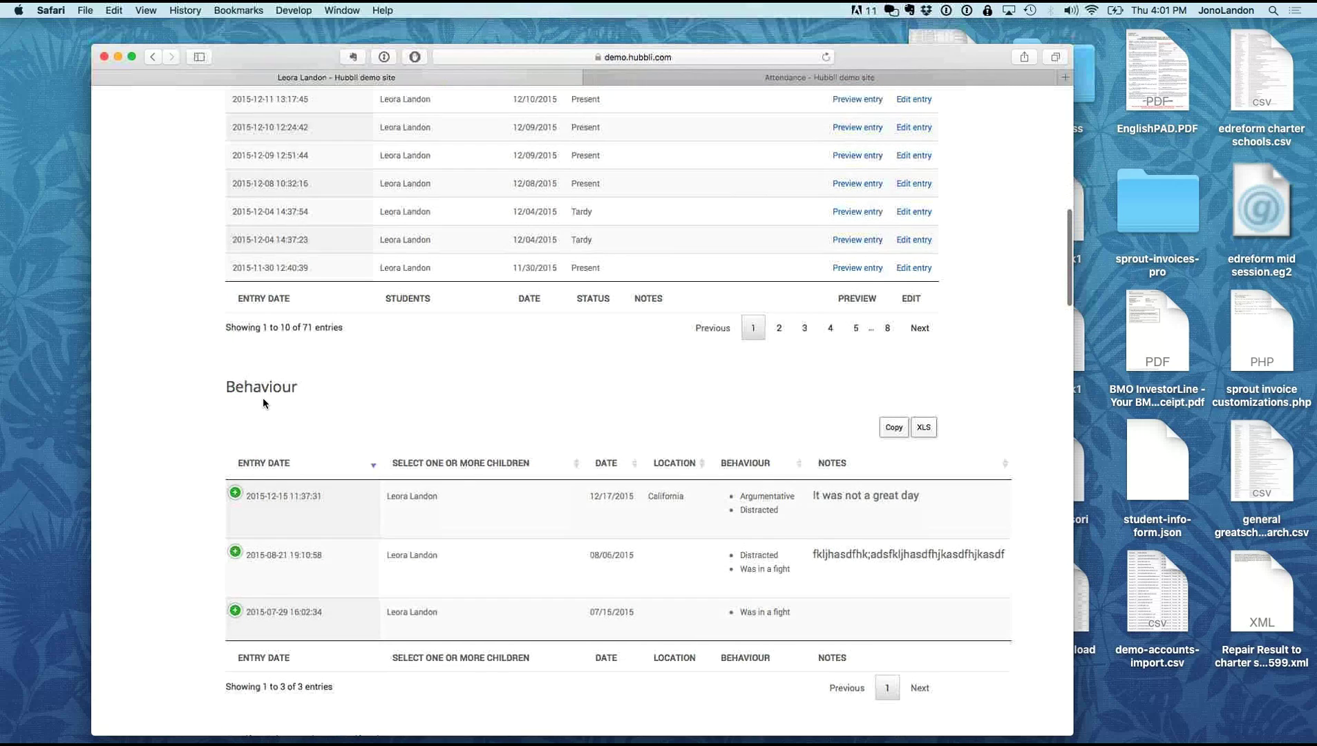
{"action": "scroll", "coordinate": [263, 401], "scroll_direction": "up", "scroll_amount": 2}
{"action": "scroll", "coordinate": [254, 496], "scroll_direction": "down", "scroll_amount": 13}
{"action": "scroll", "coordinate": [238, 496], "scroll_direction": "down", "scroll_amount": 5}
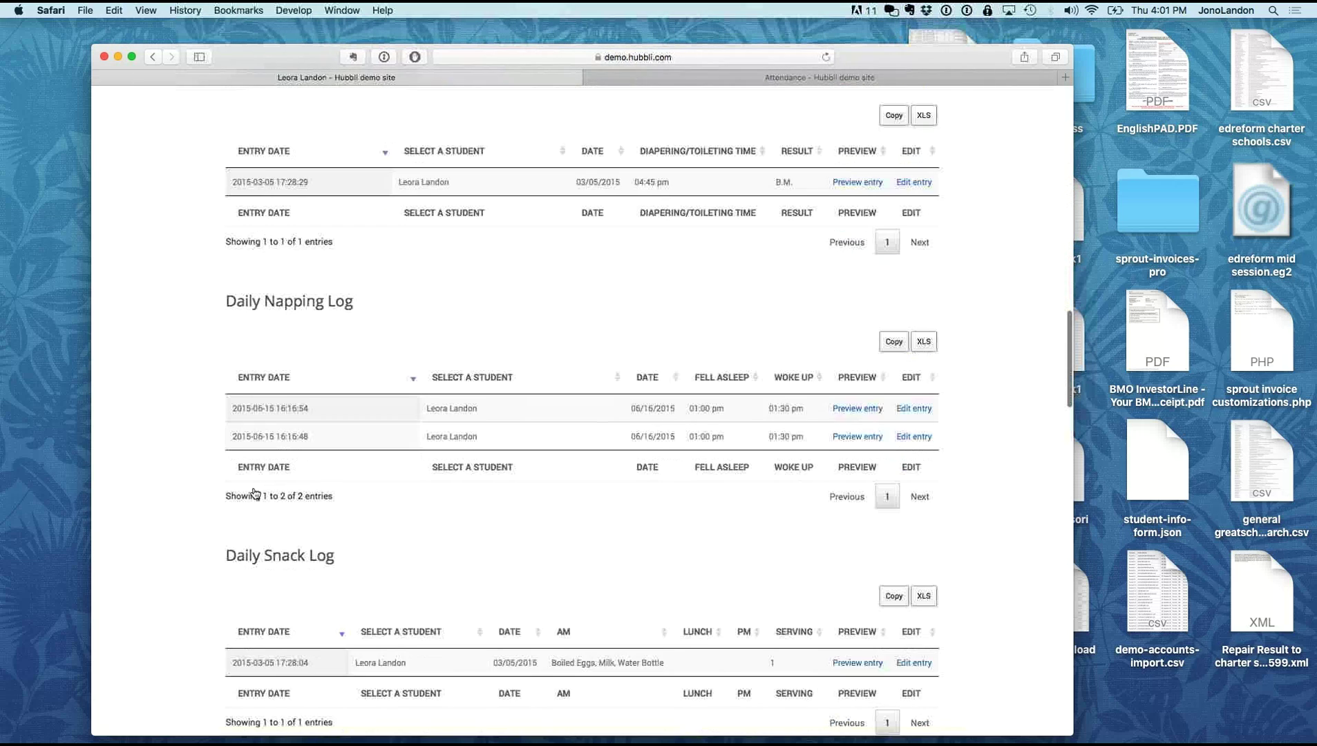
Step: Examine the student's Grades, Kindergarten Documentations, New Progress Report and Scope and Sequence tables
{"action": "scroll", "coordinate": [331, 311], "scroll_direction": "up", "scroll_amount": 2}
{"action": "scroll", "coordinate": [241, 531], "scroll_direction": "down", "scroll_amount": 12}
{"action": "scroll", "coordinate": [236, 539], "scroll_direction": "down", "scroll_amount": 7}
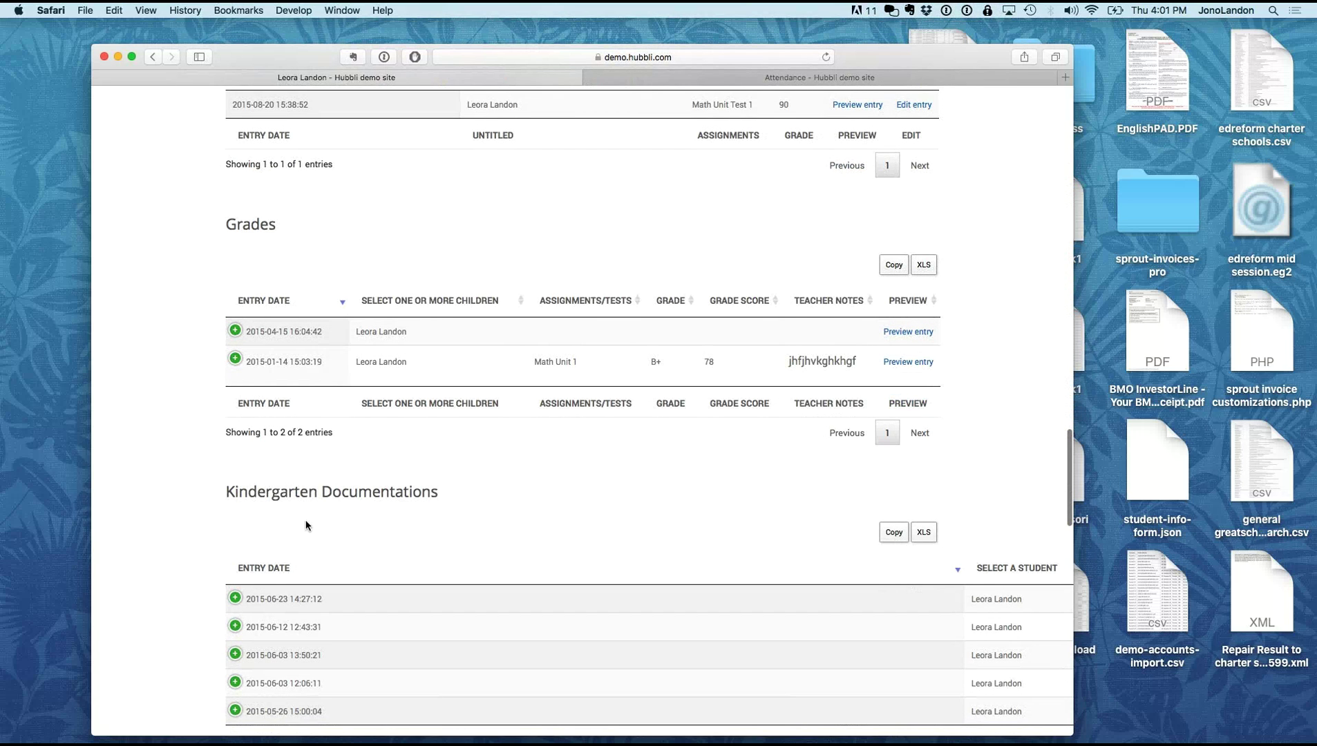
{"action": "scroll", "coordinate": [312, 526], "scroll_direction": "down", "scroll_amount": 11}
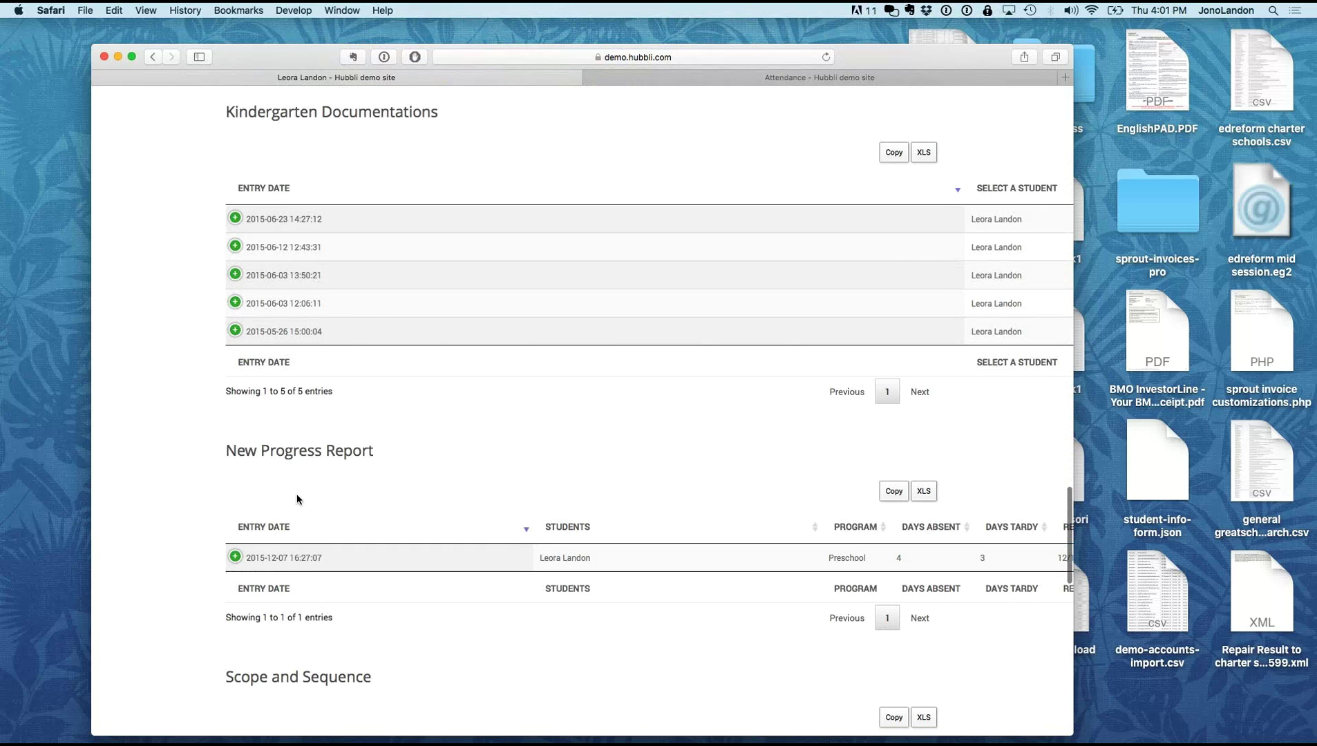
{"action": "scroll", "coordinate": [296, 501], "scroll_direction": "down", "scroll_amount": 8}
{"action": "scroll", "coordinate": [296, 494], "scroll_direction": "down", "scroll_amount": 2}
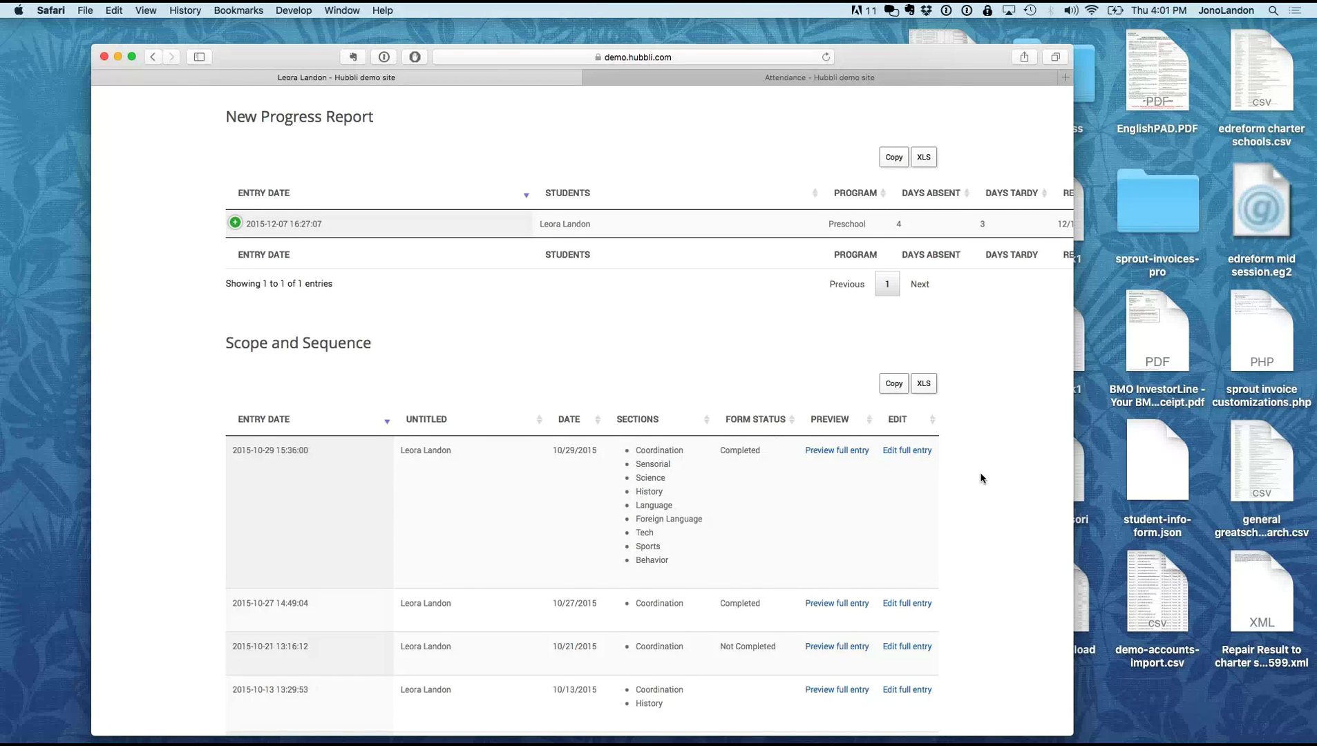
{"action": "scroll", "coordinate": [962, 462], "scroll_direction": "down", "scroll_amount": 1}
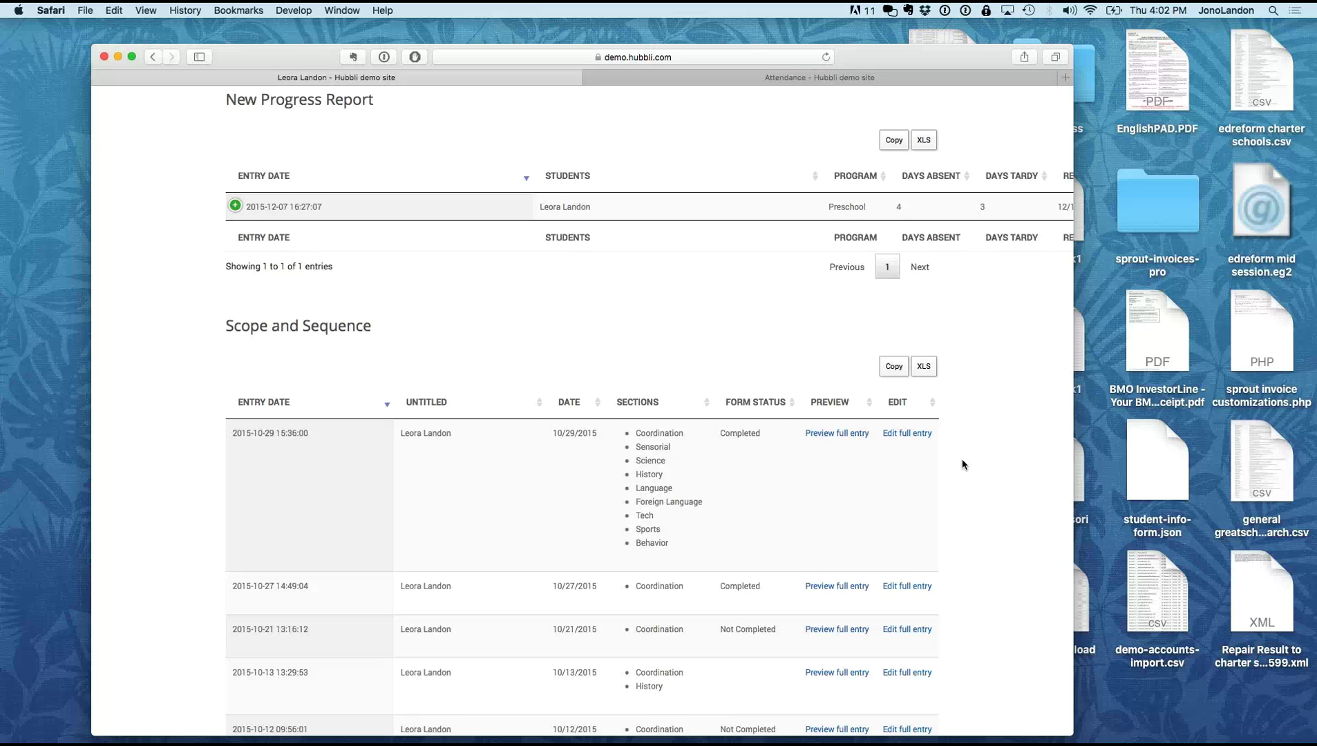
{"action": "scroll", "coordinate": [963, 464], "scroll_direction": "down", "scroll_amount": 2}
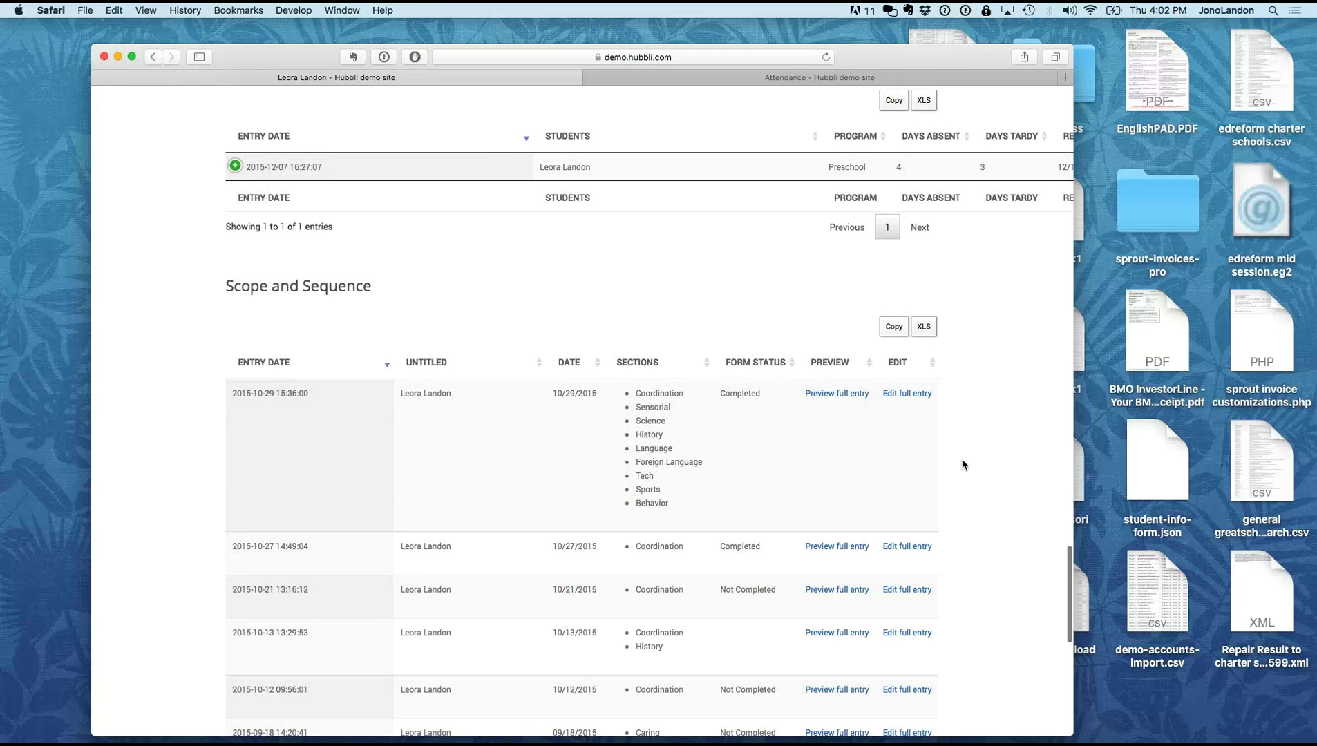
Step: Preview the full Scope and Sequence entry dated 10/29/2015, review its skill ratings, and close the preview
{"action": "left_click", "coordinate": [832, 395]}
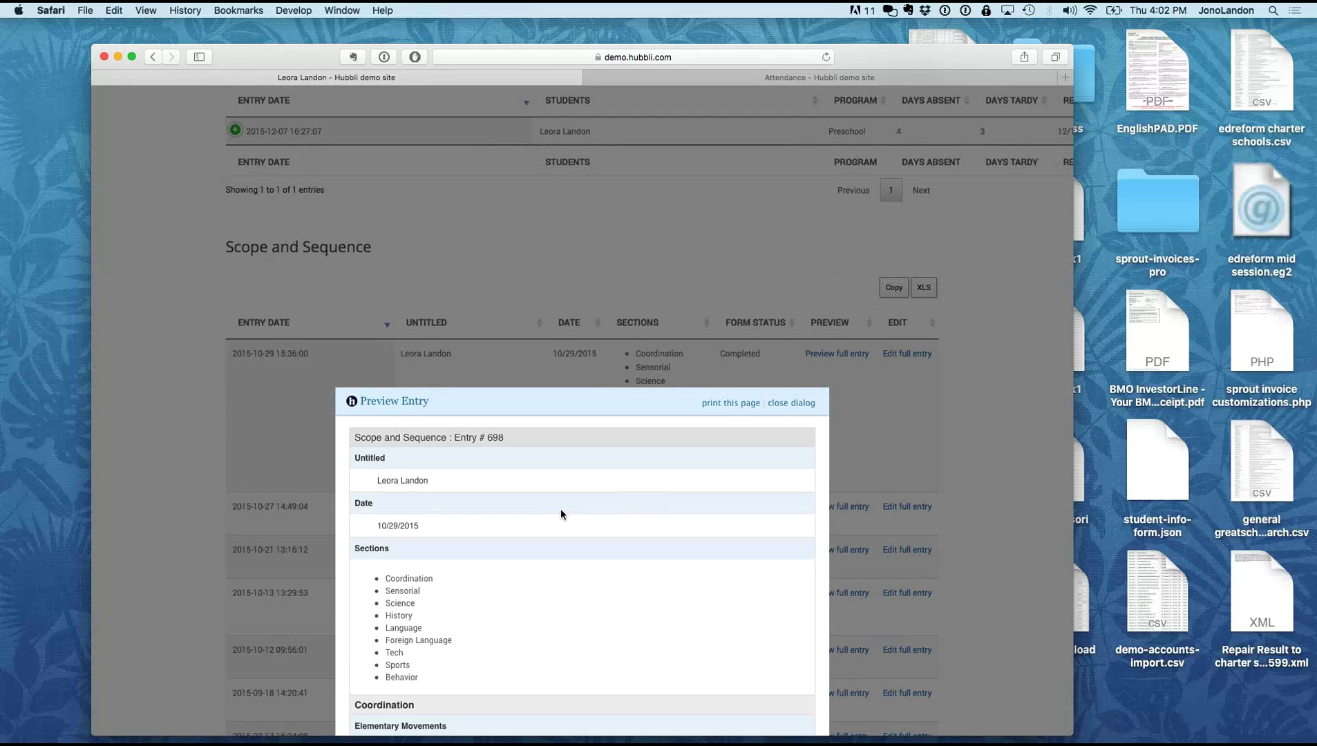
{"action": "scroll", "coordinate": [561, 513], "scroll_direction": "down", "scroll_amount": 5}
{"action": "scroll", "coordinate": [561, 514], "scroll_direction": "down", "scroll_amount": 10}
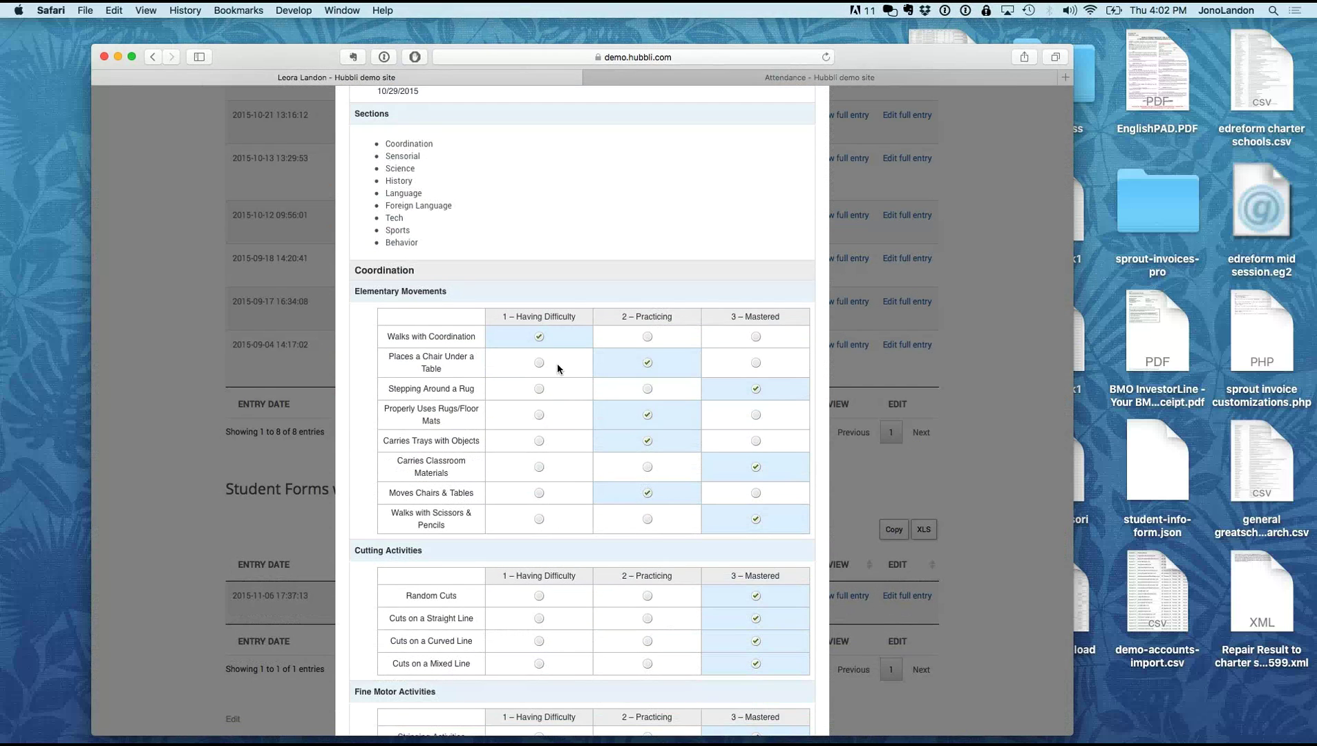
{"action": "scroll", "coordinate": [550, 506], "scroll_direction": "down", "scroll_amount": 8}
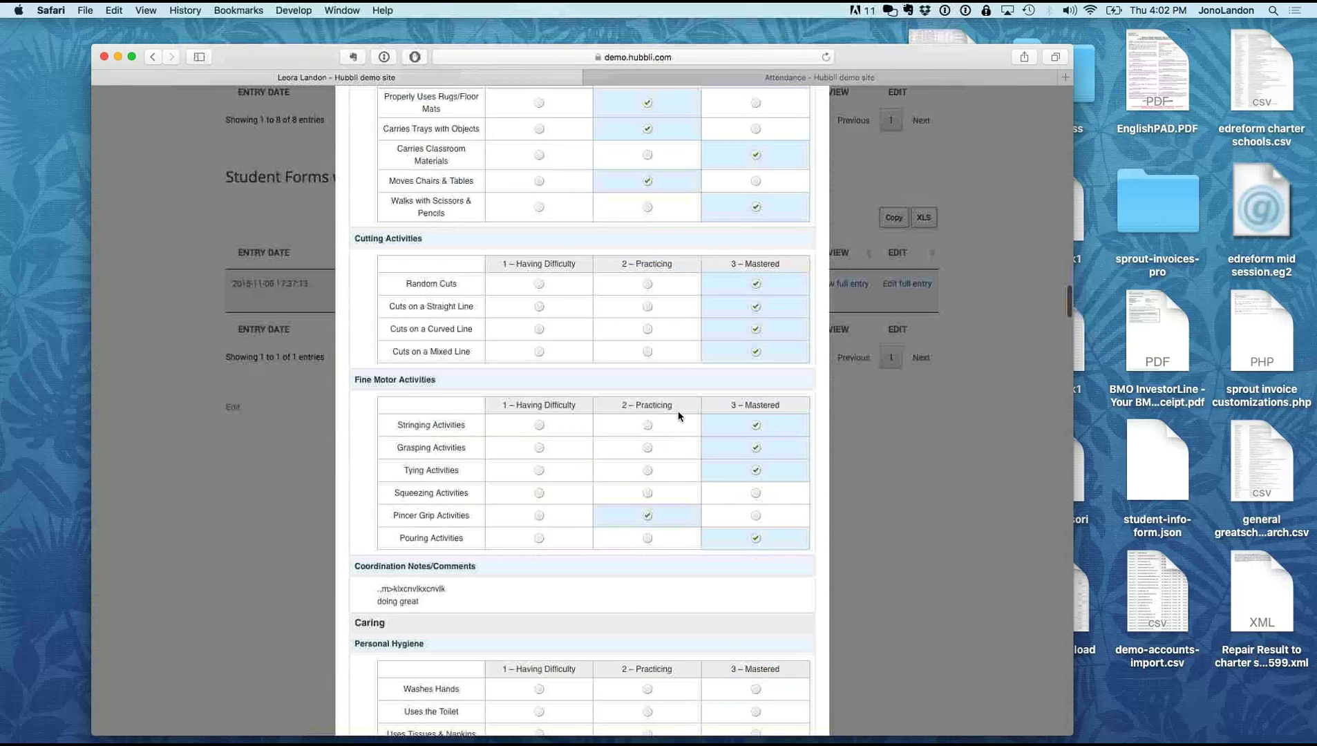
{"action": "scroll", "coordinate": [531, 491], "scroll_direction": "up", "scroll_amount": 20}
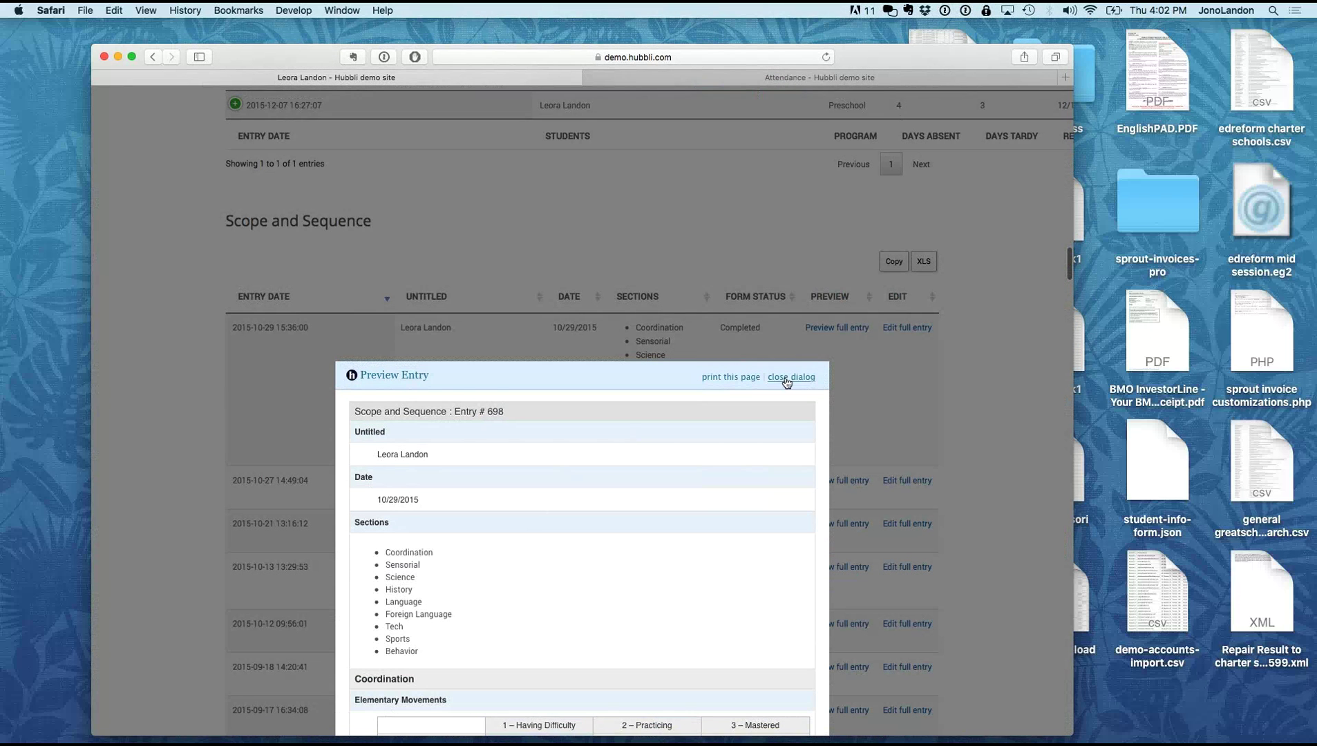
{"action": "left_click", "coordinate": [979, 420]}
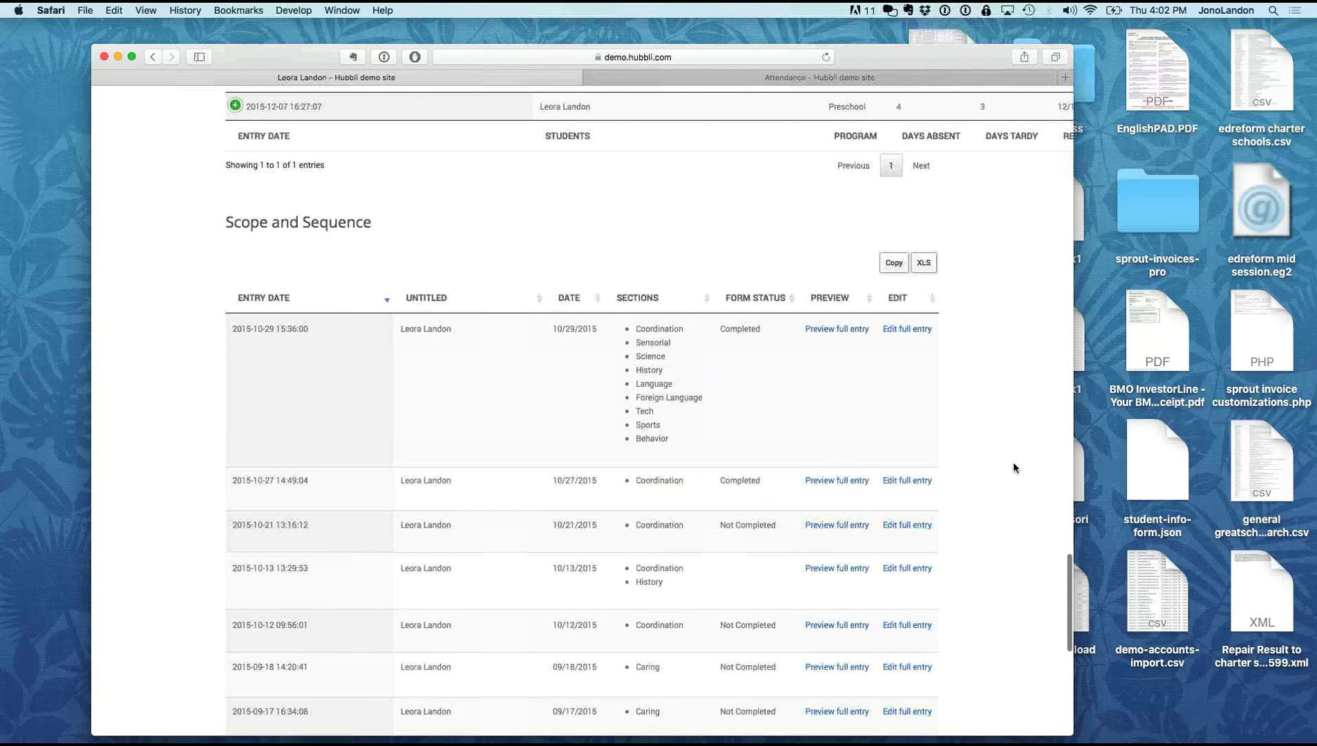
Step: Open the 10/29/2015 Scope and Sequence entry for editing, look through its sections and ratings, and close it without changes
{"action": "scroll", "coordinate": [1013, 462], "scroll_direction": "up", "scroll_amount": 1}
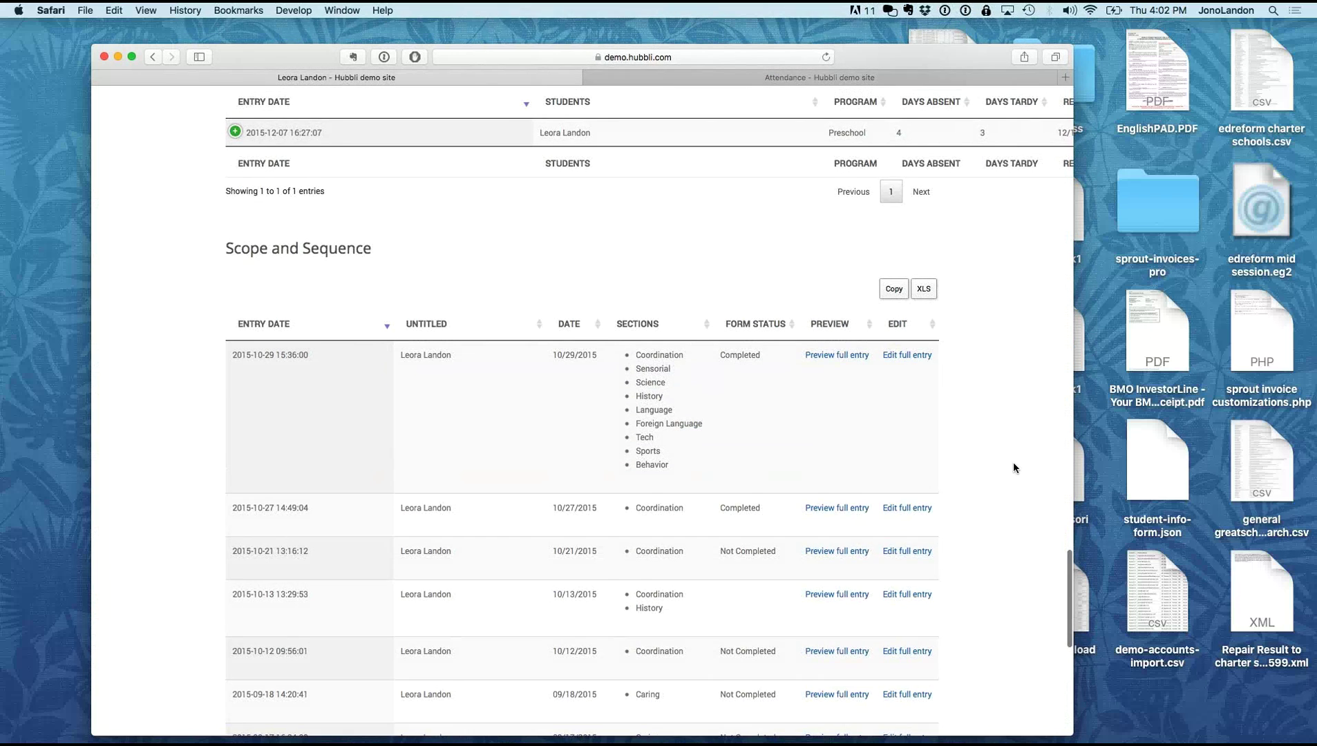
{"action": "left_click", "coordinate": [909, 355]}
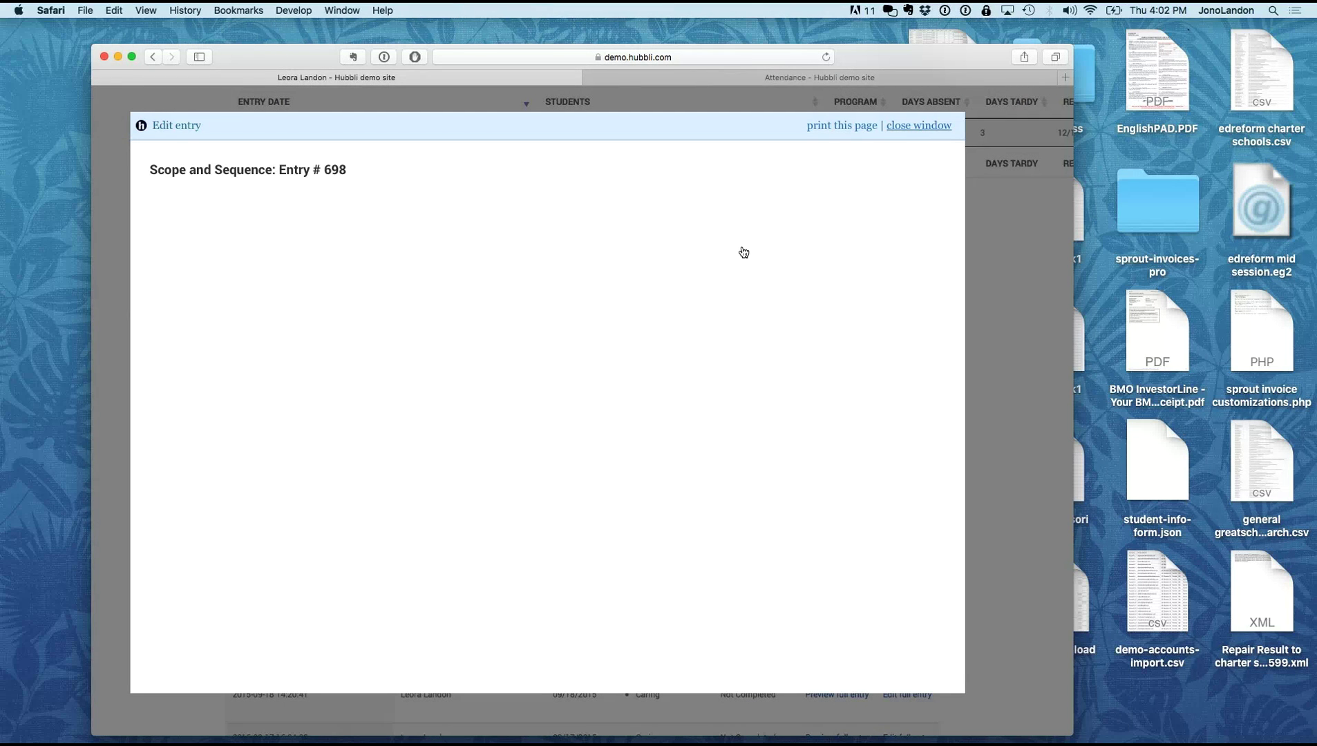
{"action": "scroll", "coordinate": [573, 398], "scroll_direction": "down", "scroll_amount": 5}
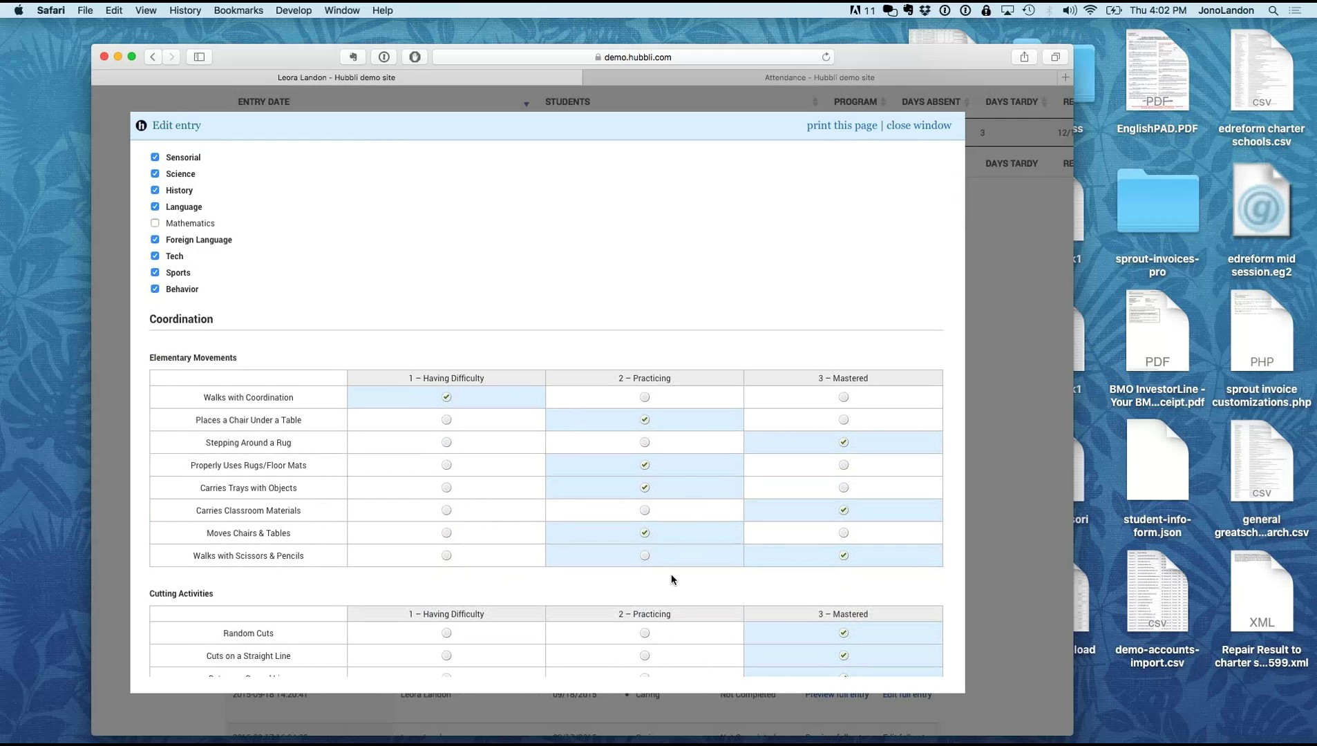
{"action": "scroll", "coordinate": [706, 553], "scroll_direction": "down", "scroll_amount": 4}
{"action": "scroll", "coordinate": [525, 591], "scroll_direction": "down", "scroll_amount": 3}
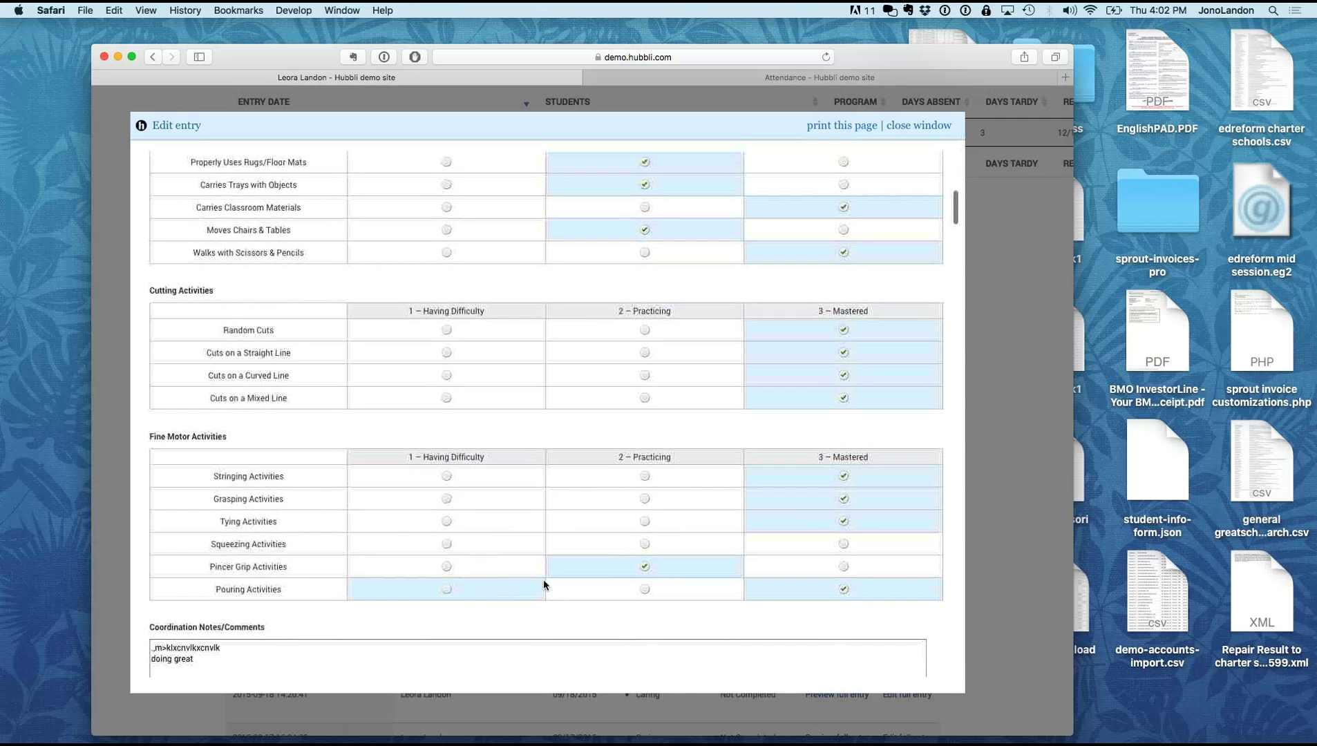
{"action": "scroll", "coordinate": [648, 521], "scroll_direction": "up", "scroll_amount": 15}
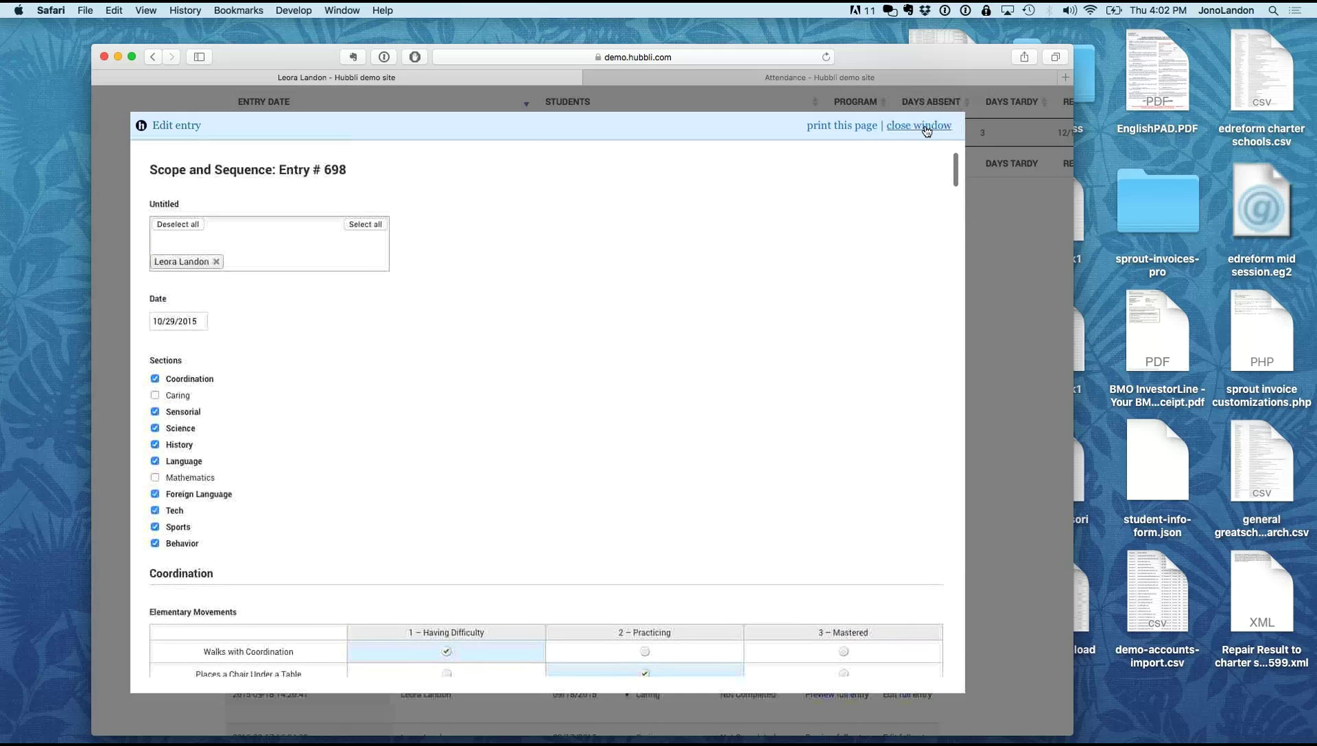
{"action": "left_click", "coordinate": [894, 126]}
Step: Look back over the student's record tables and return to the profile header with the teachers and parents
{"action": "scroll", "coordinate": [246, 435], "scroll_direction": "up", "scroll_amount": 15}
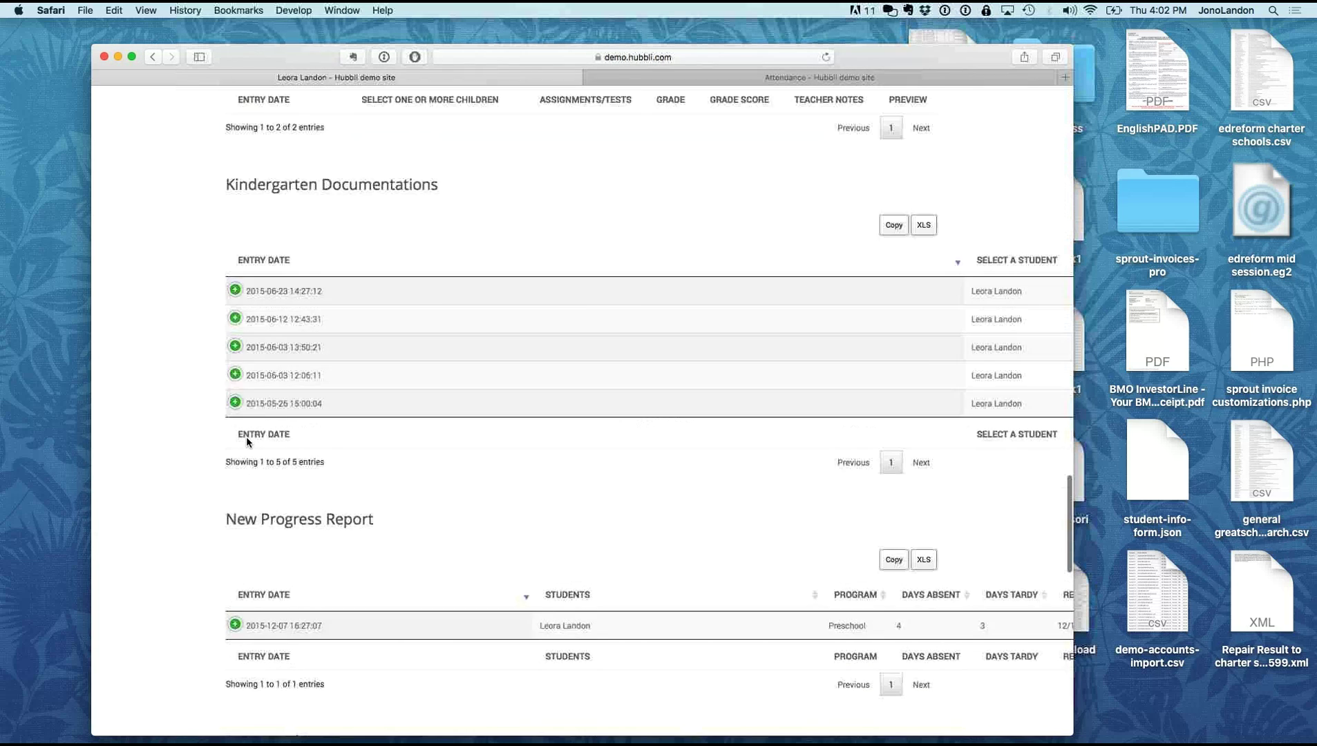
{"action": "scroll", "coordinate": [246, 436], "scroll_direction": "up", "scroll_amount": 10}
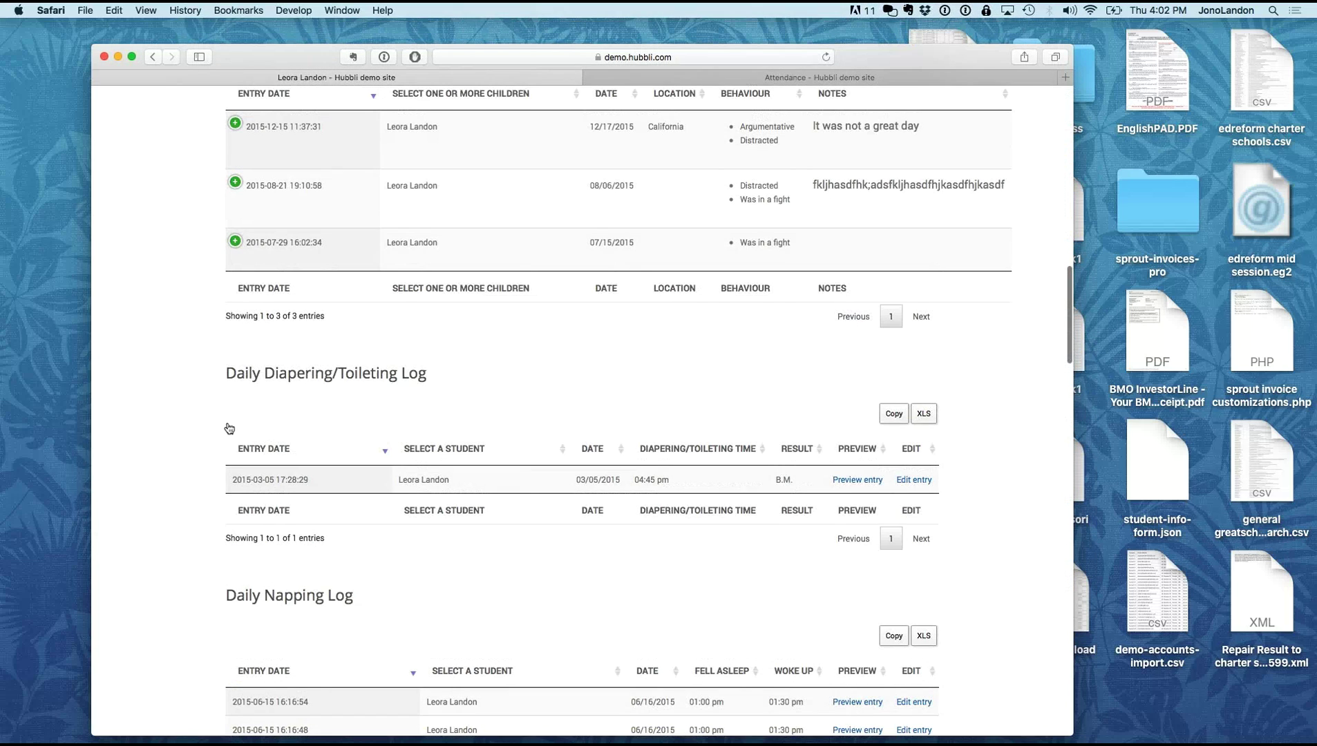
{"action": "scroll", "coordinate": [206, 397], "scroll_direction": "up", "scroll_amount": 6}
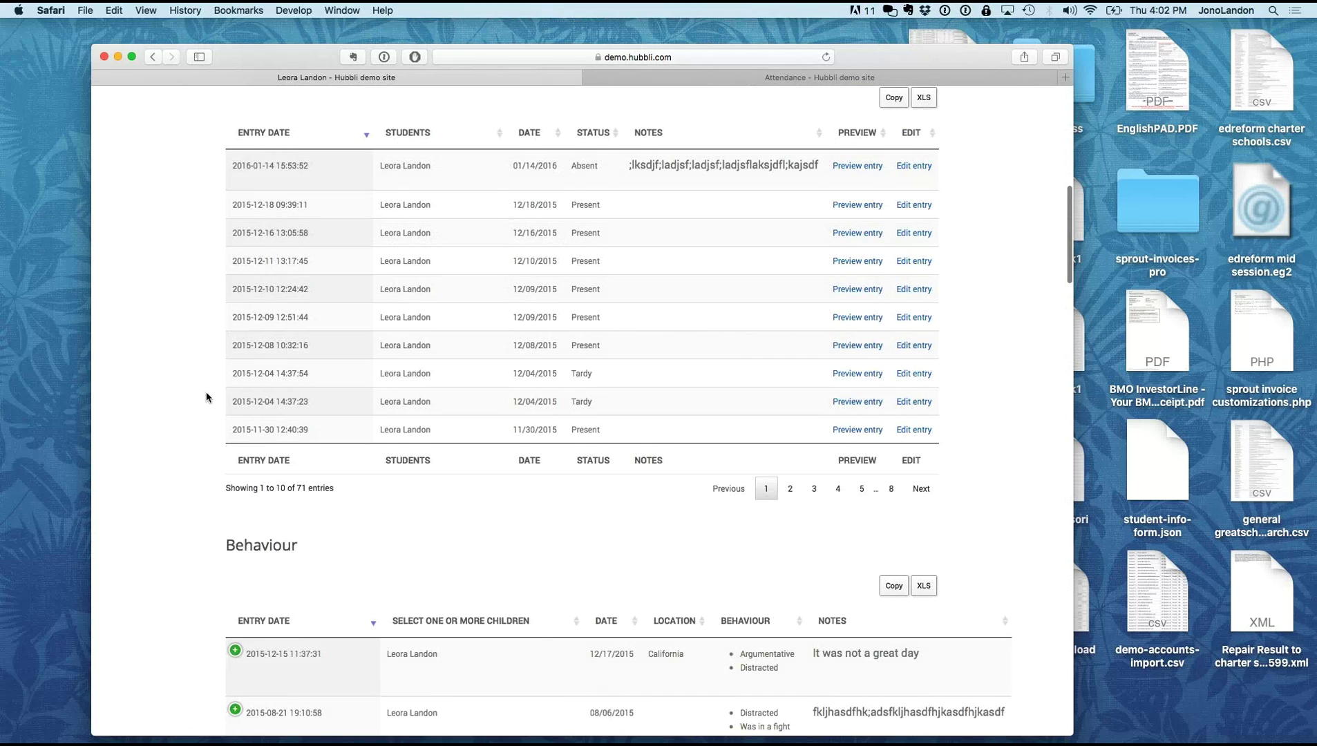
{"action": "scroll", "coordinate": [206, 397], "scroll_direction": "up", "scroll_amount": 4}
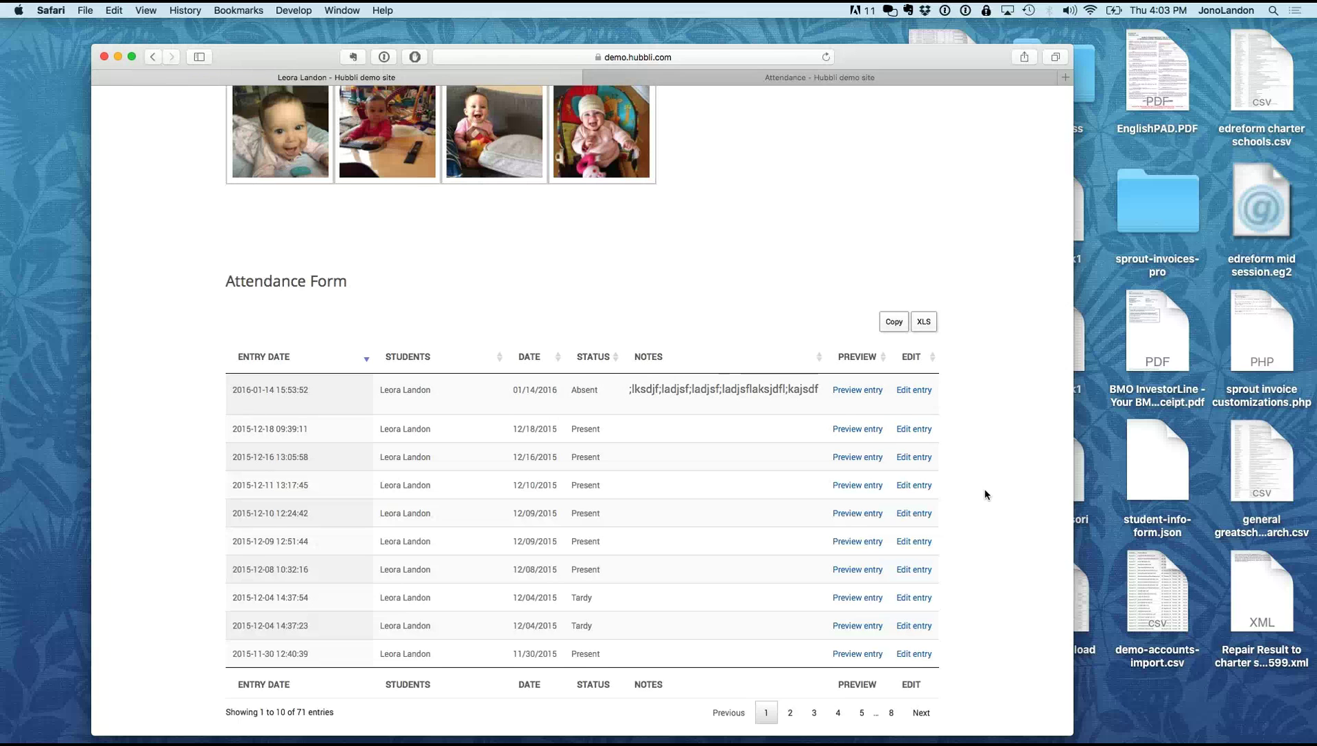
{"action": "scroll", "coordinate": [984, 494], "scroll_direction": "down", "scroll_amount": 5}
{"action": "scroll", "coordinate": [983, 489], "scroll_direction": "down", "scroll_amount": 4}
{"action": "scroll", "coordinate": [984, 489], "scroll_direction": "up", "scroll_amount": 12}
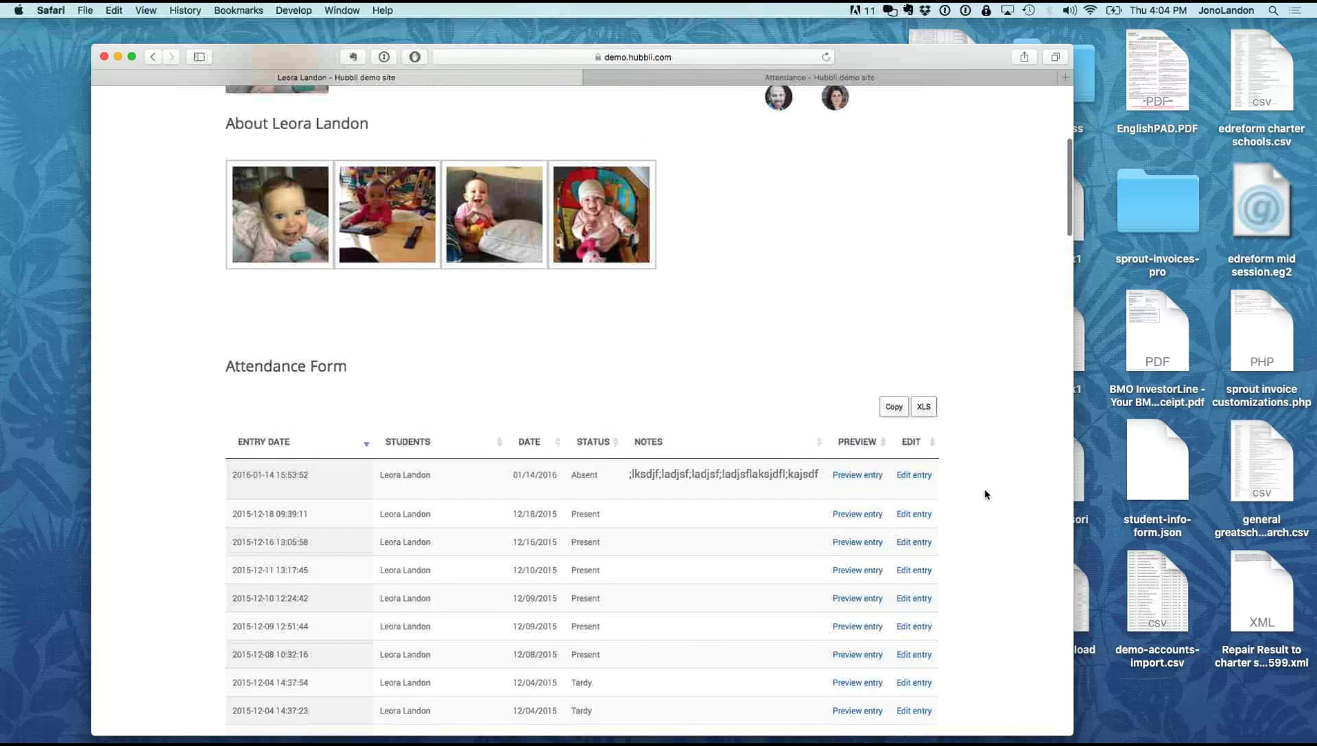
{"action": "scroll", "coordinate": [729, 410], "scroll_direction": "up", "scroll_amount": 2}
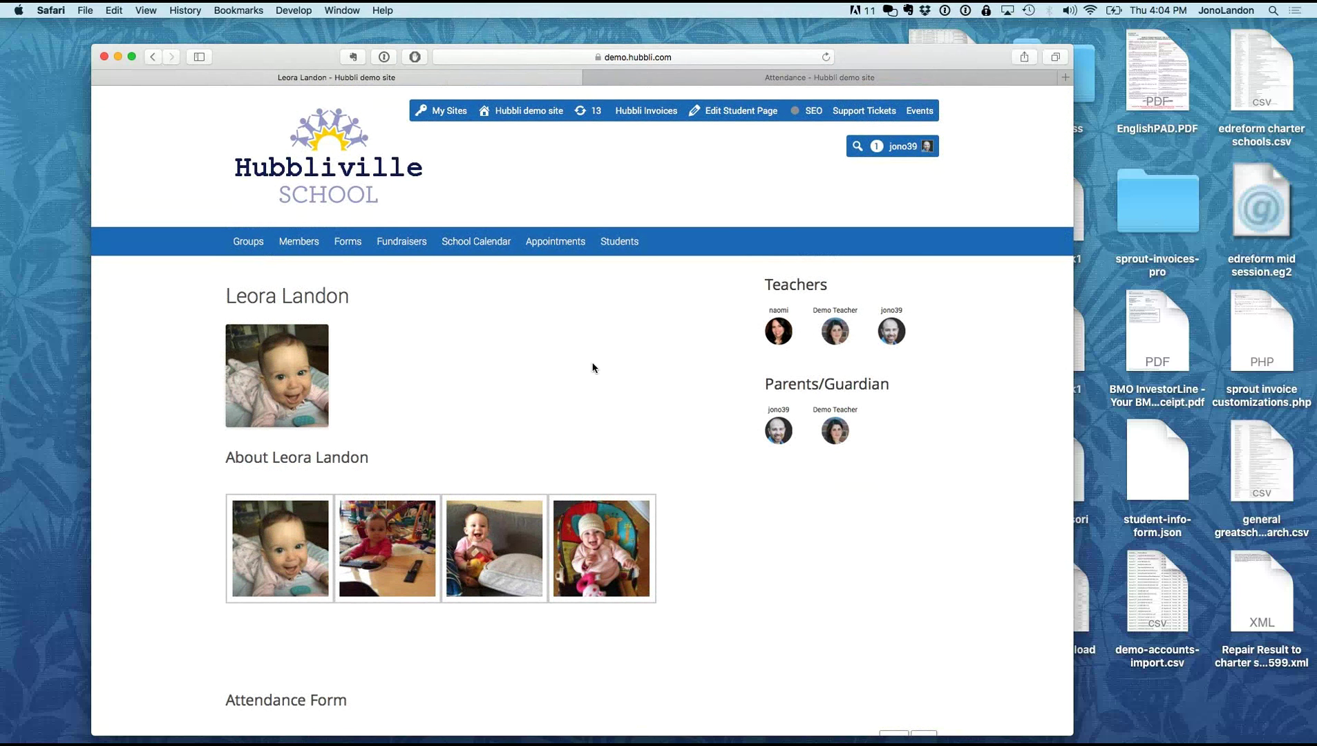
Step: Open the Appointments page, look over the January 2016 schedule, and check the available classes while keeping Grade 1
{"action": "left_click", "coordinate": [558, 245]}
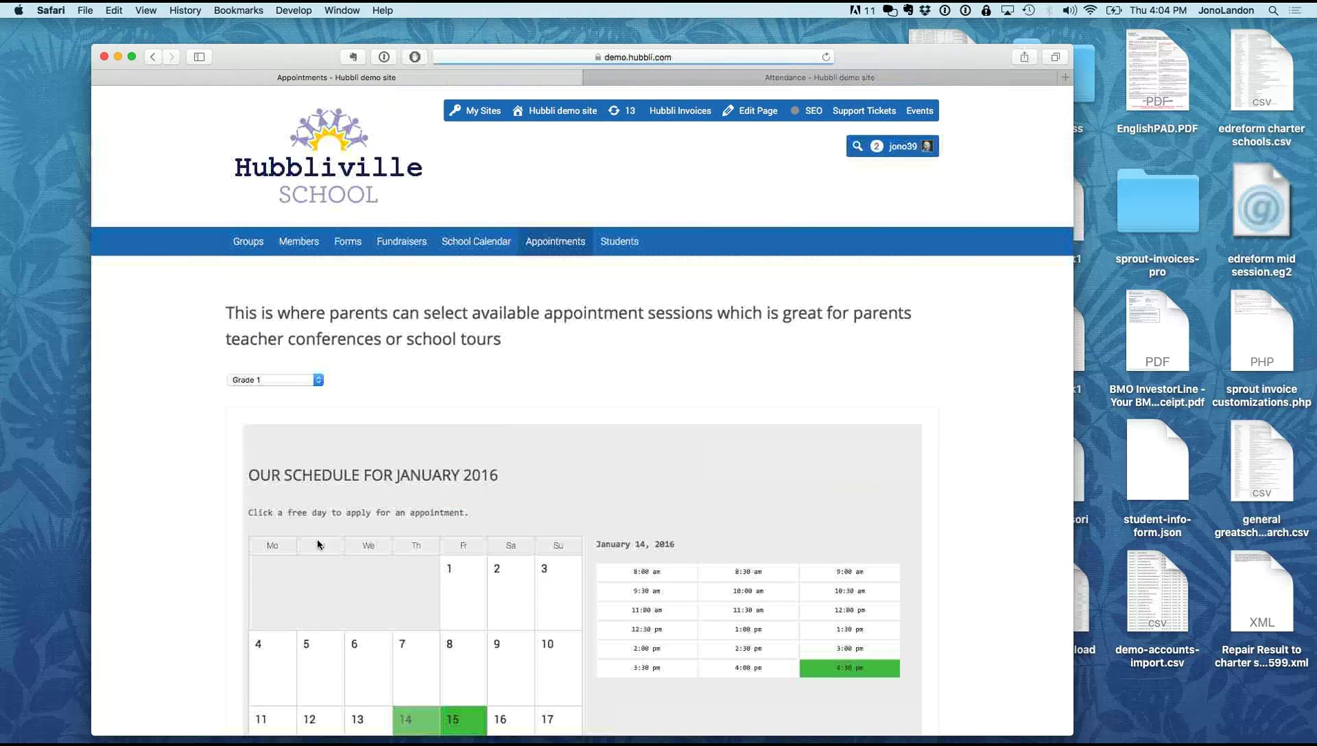
{"action": "scroll", "coordinate": [311, 544], "scroll_direction": "down", "scroll_amount": 4}
{"action": "scroll", "coordinate": [318, 544], "scroll_direction": "down", "scroll_amount": 2}
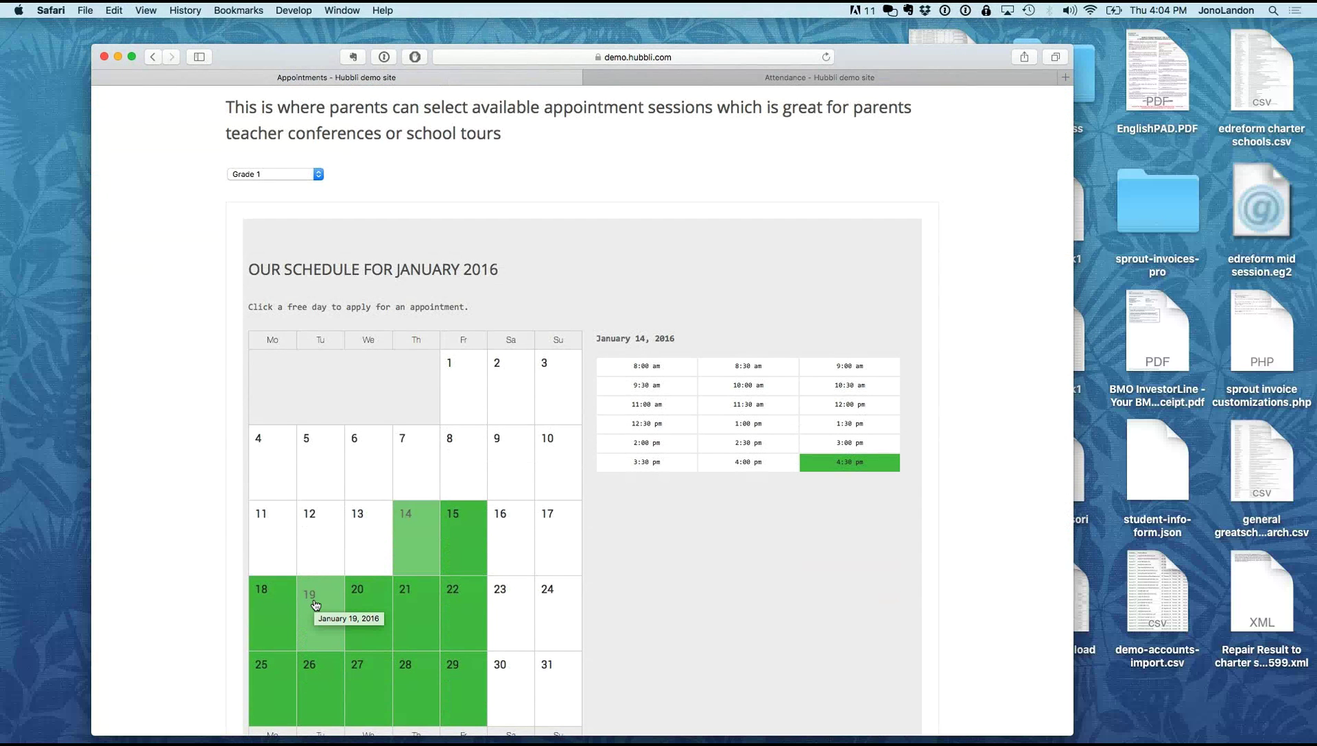
{"action": "scroll", "coordinate": [315, 606], "scroll_direction": "down", "scroll_amount": 1}
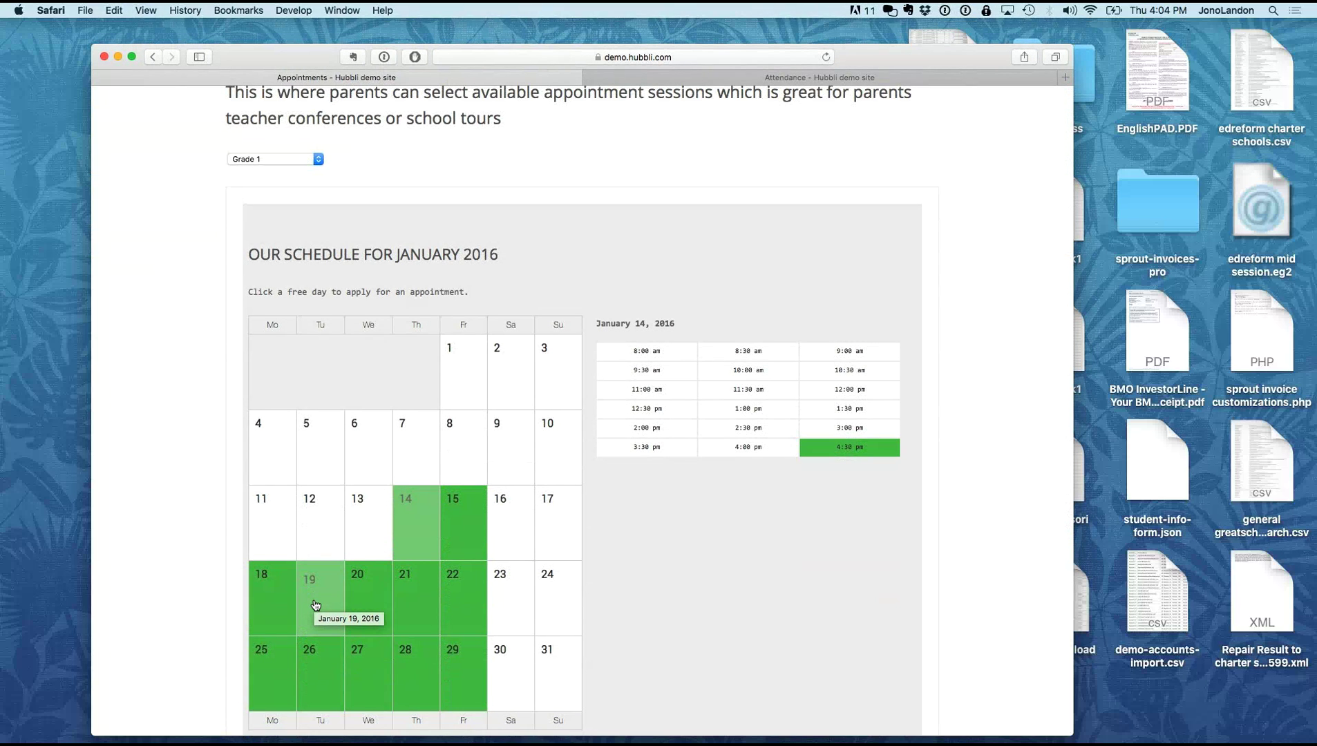
{"action": "left_click", "coordinate": [313, 161]}
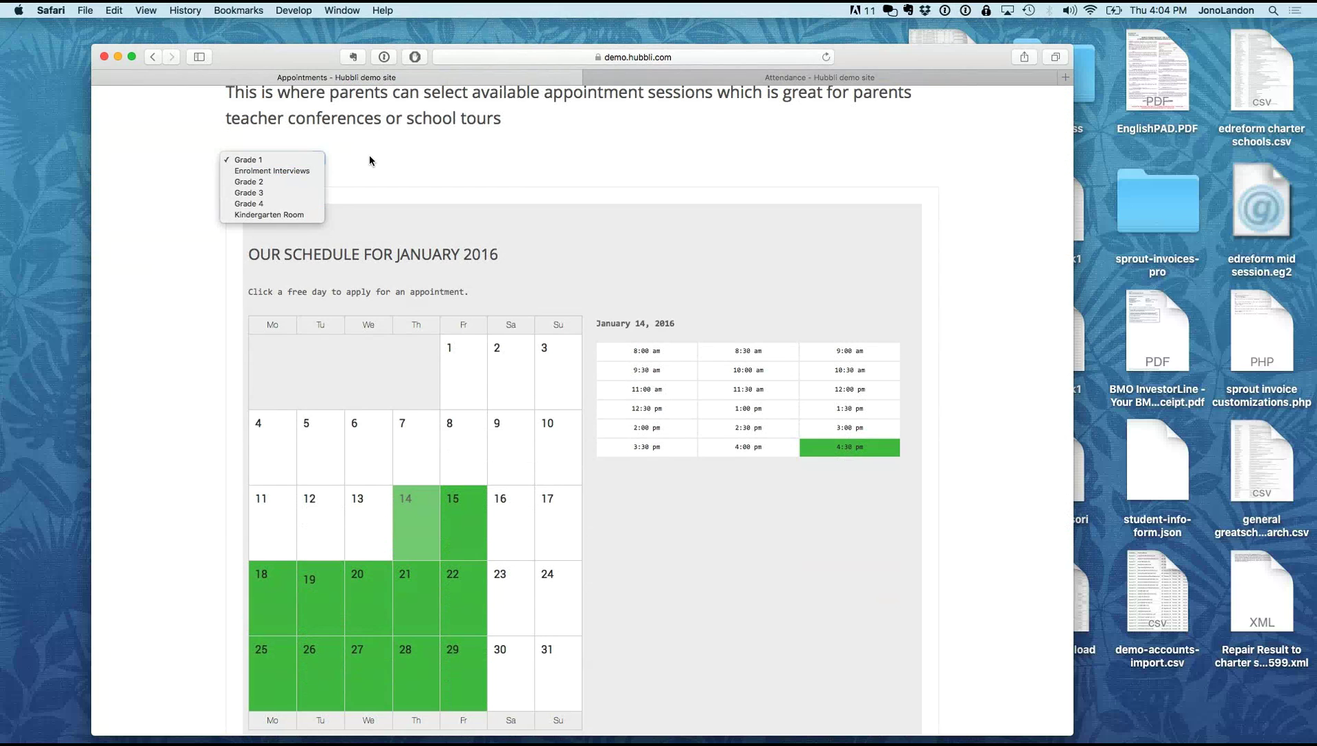
{"action": "left_click", "coordinate": [462, 414]}
Step: Choose the 1:00 pm slot on January 15, 2016 for Grade 1 and review the appointment confirmation details
{"action": "left_click", "coordinate": [455, 502]}
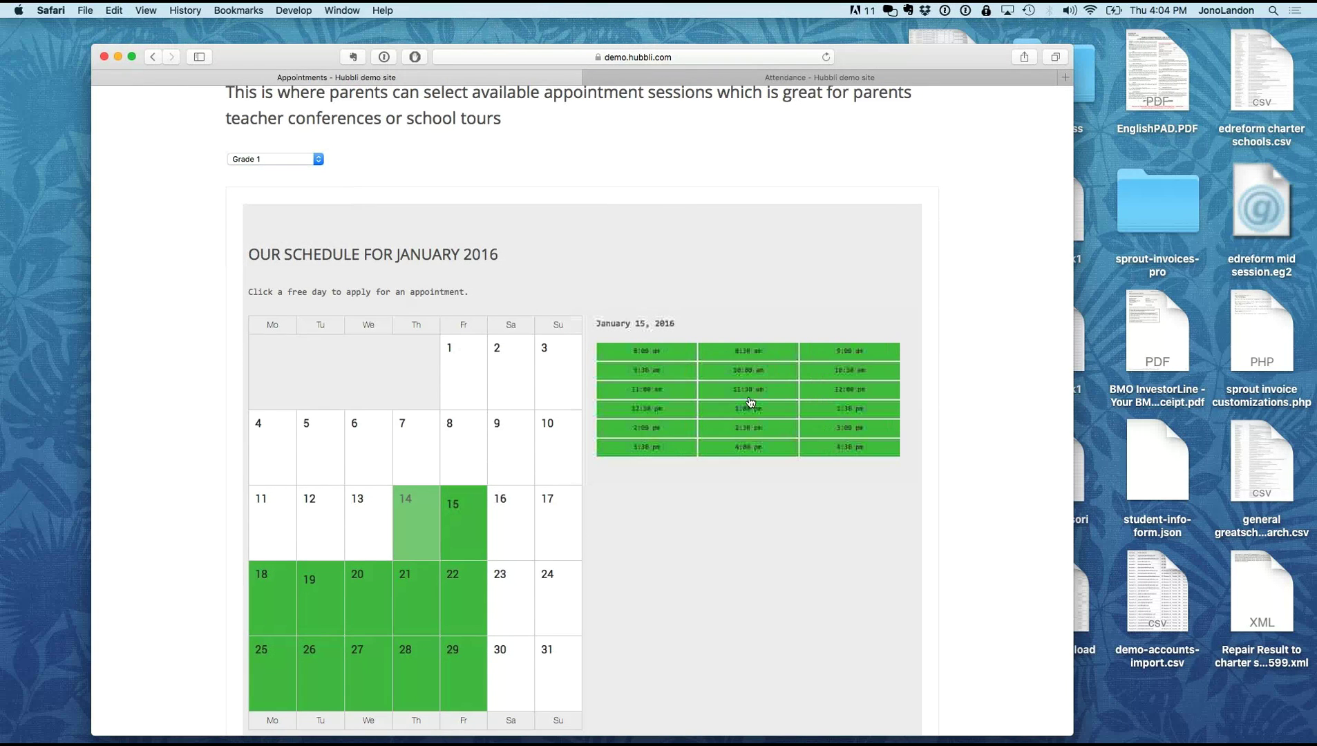
{"action": "left_click", "coordinate": [751, 411]}
{"action": "scroll", "coordinate": [688, 504], "scroll_direction": "down", "scroll_amount": 2}
{"action": "scroll", "coordinate": [634, 513], "scroll_direction": "down", "scroll_amount": 1}
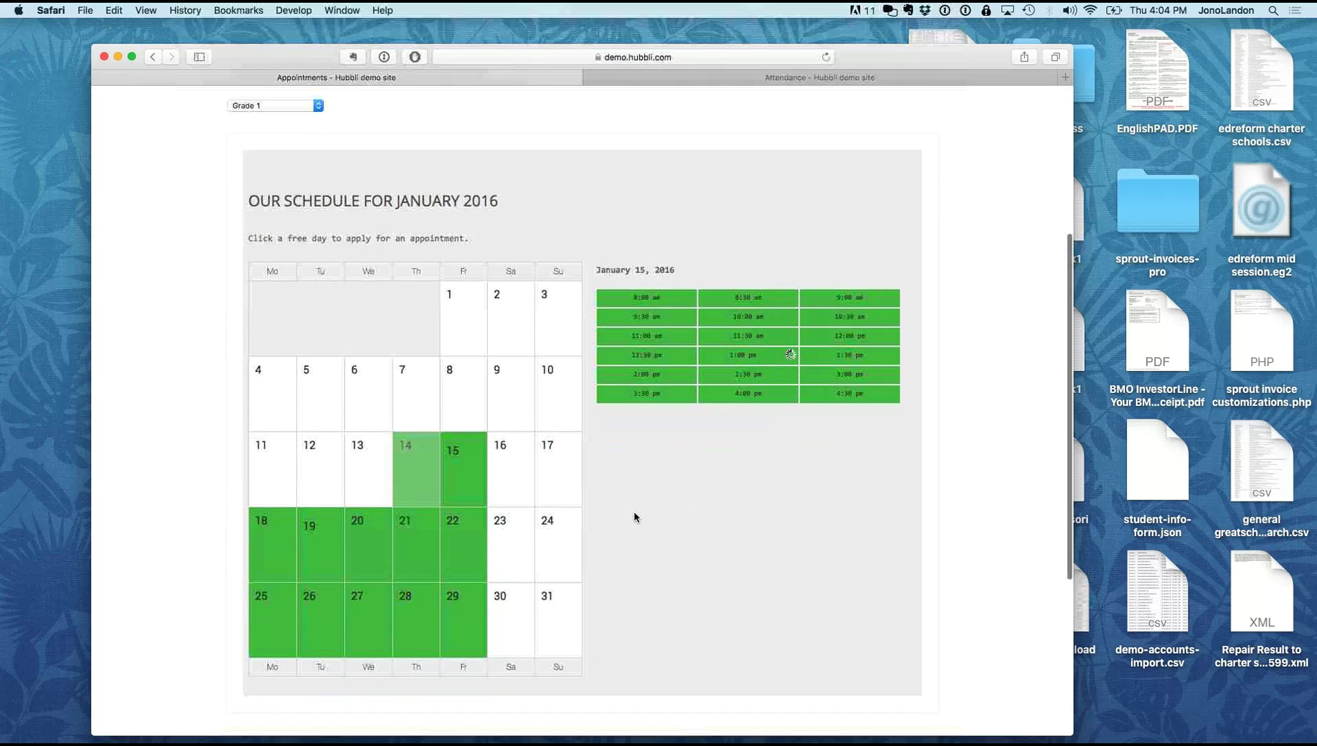
{"action": "scroll", "coordinate": [633, 511], "scroll_direction": "down", "scroll_amount": 1}
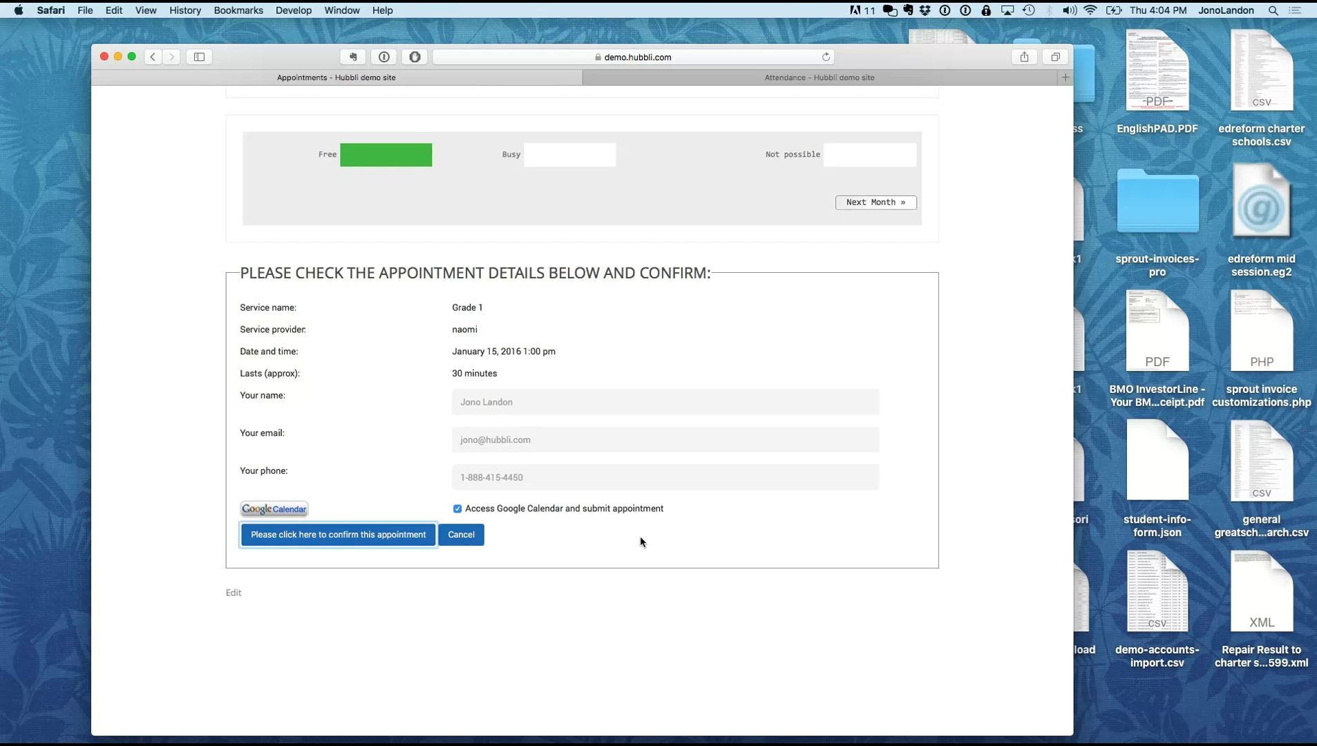
Step: Return to the start of the Appointments page and go to the Hubbli demo site's dashboard
{"action": "scroll", "coordinate": [671, 605], "scroll_direction": "up", "scroll_amount": 10}
{"action": "scroll", "coordinate": [673, 611], "scroll_direction": "up", "scroll_amount": 10}
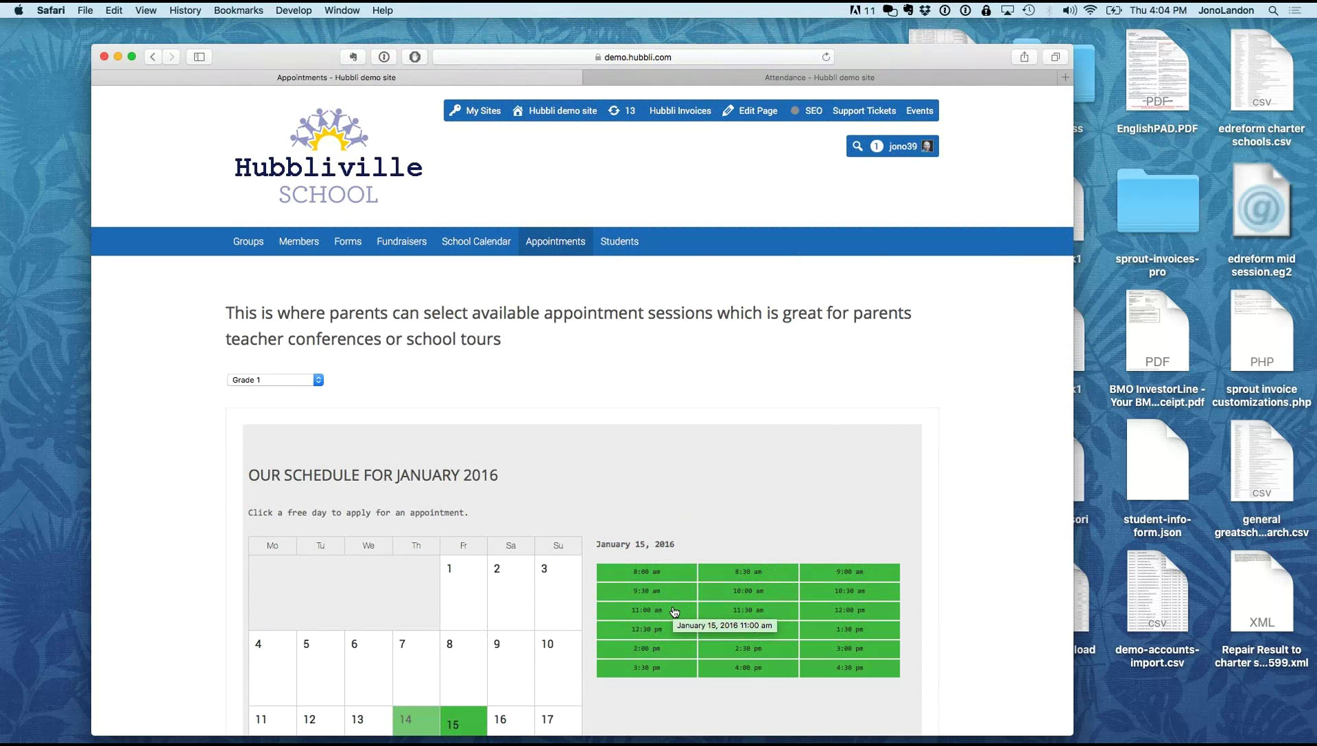
{"action": "scroll", "coordinate": [707, 407], "scroll_direction": "up", "scroll_amount": 2}
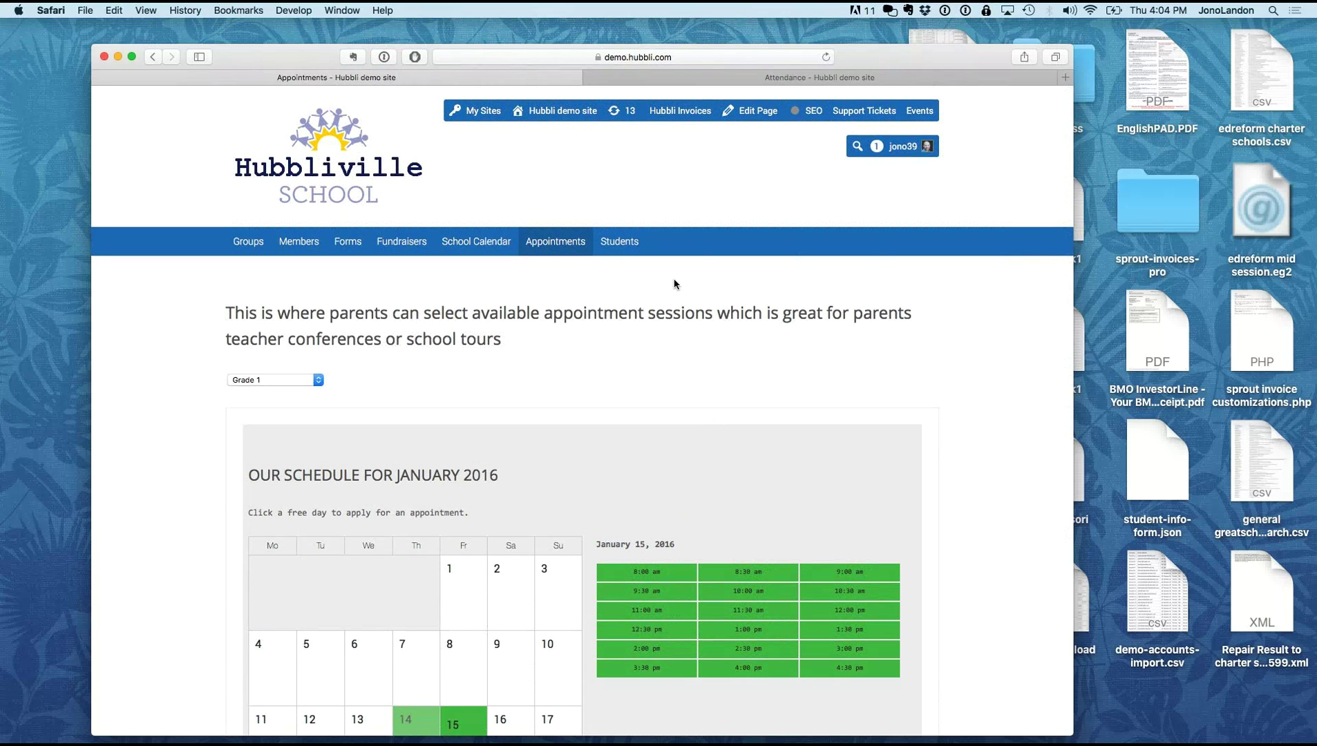
{"action": "mouse_move", "coordinate": [569, 121]}
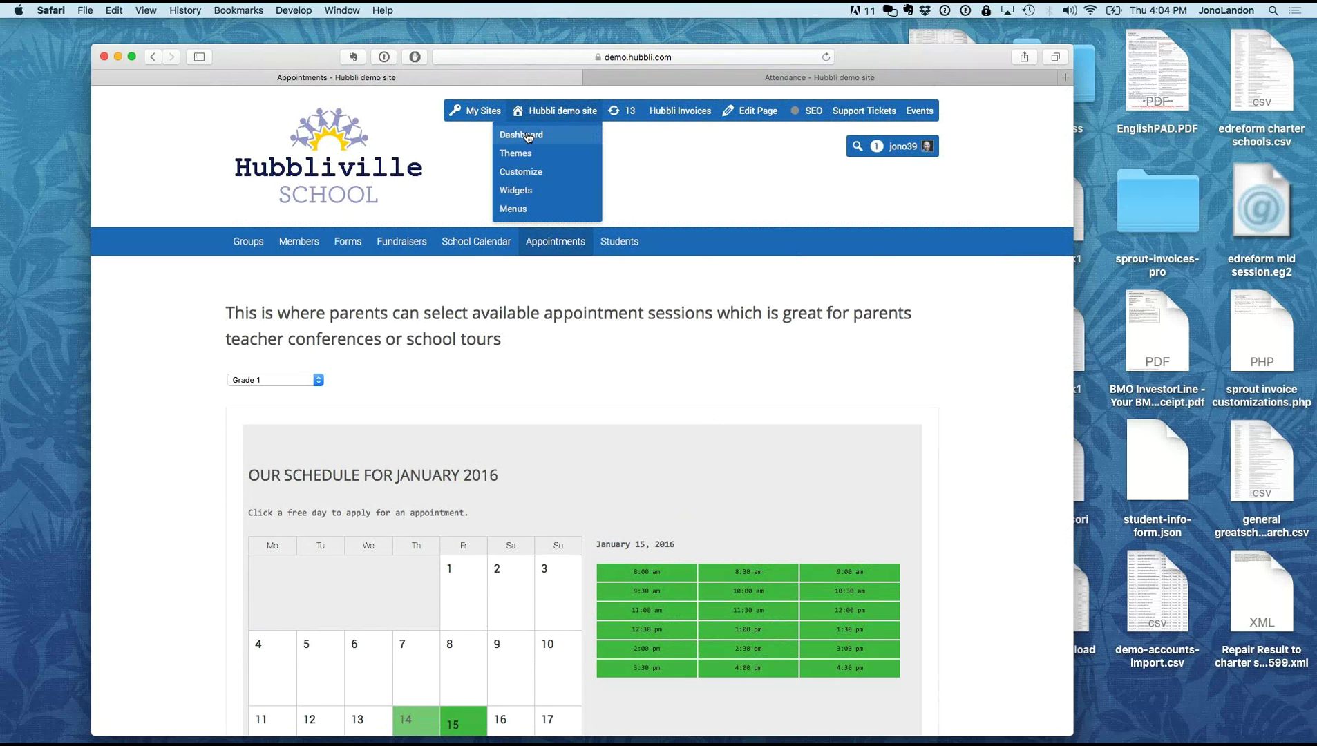
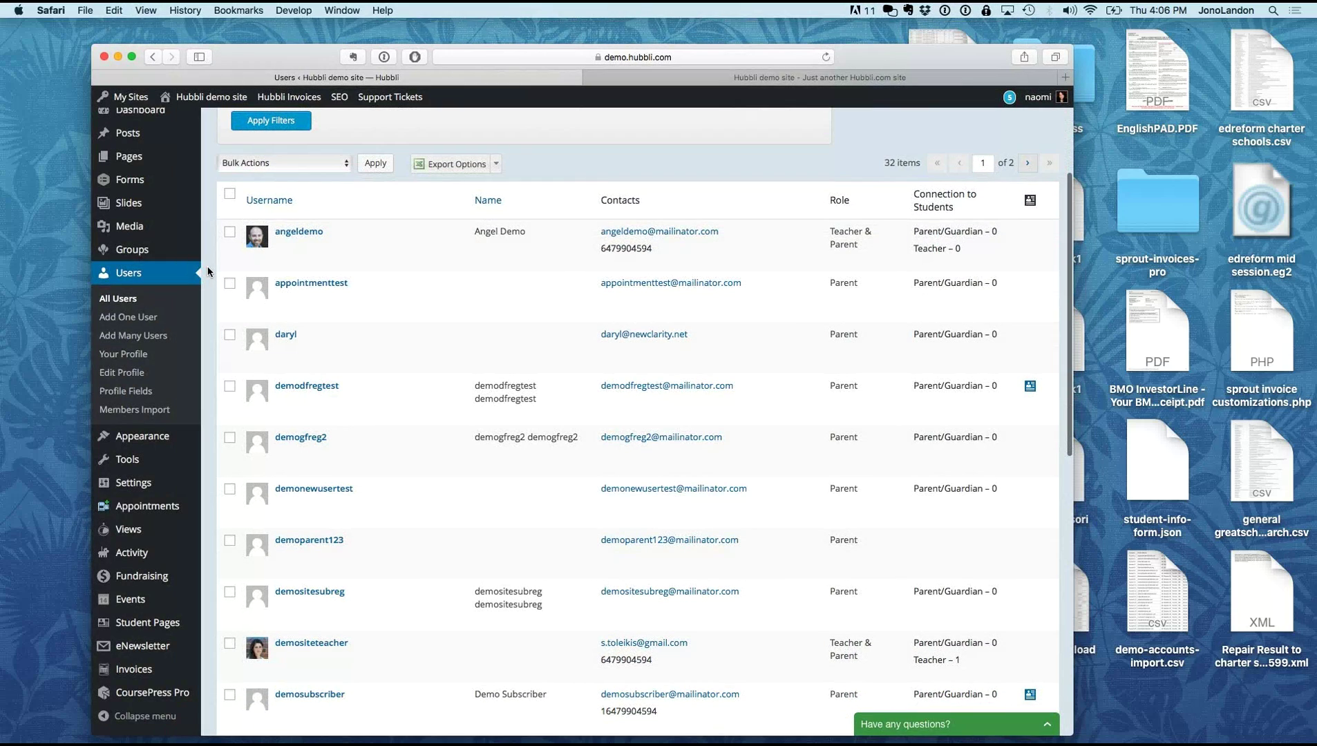
Step: Open the site's list of forms from the Users page and look over the available forms
{"action": "scroll", "coordinate": [207, 267], "scroll_direction": "up", "scroll_amount": 8}
{"action": "mouse_move", "coordinate": [137, 199]}
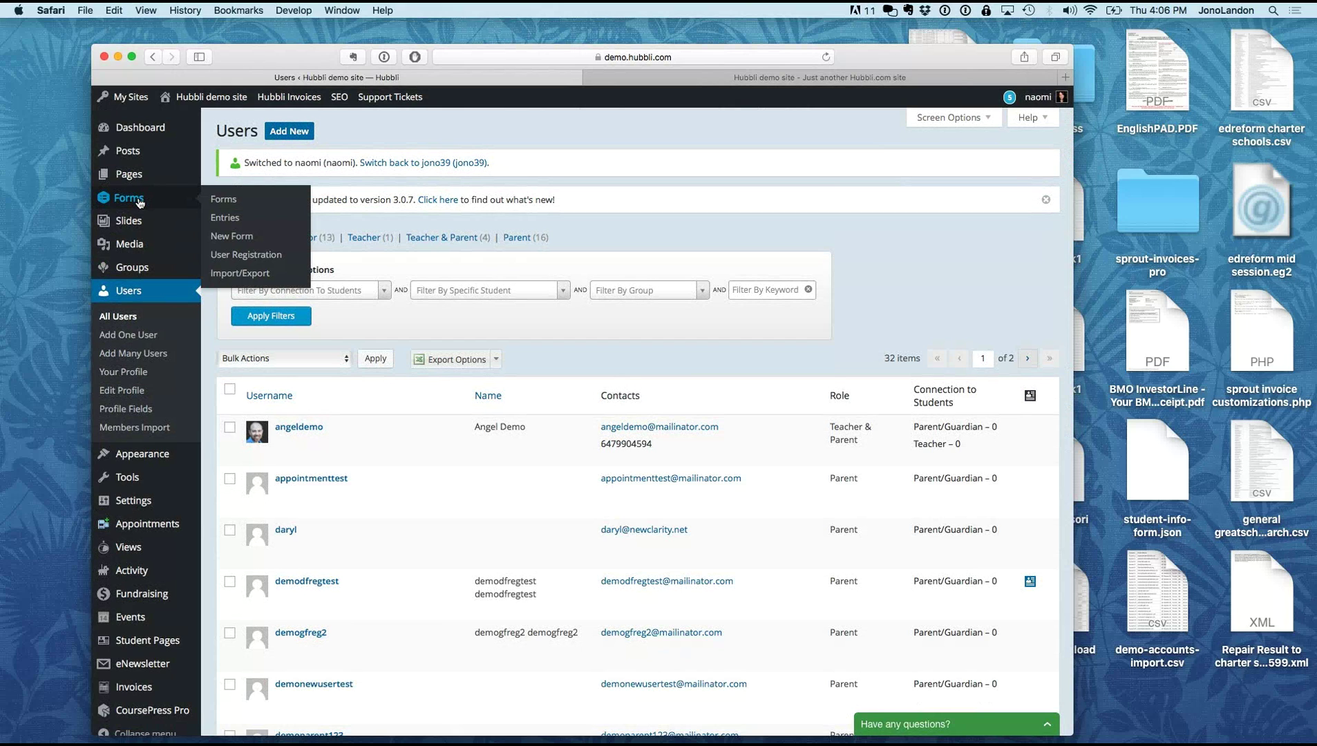
{"action": "left_click", "coordinate": [235, 203]}
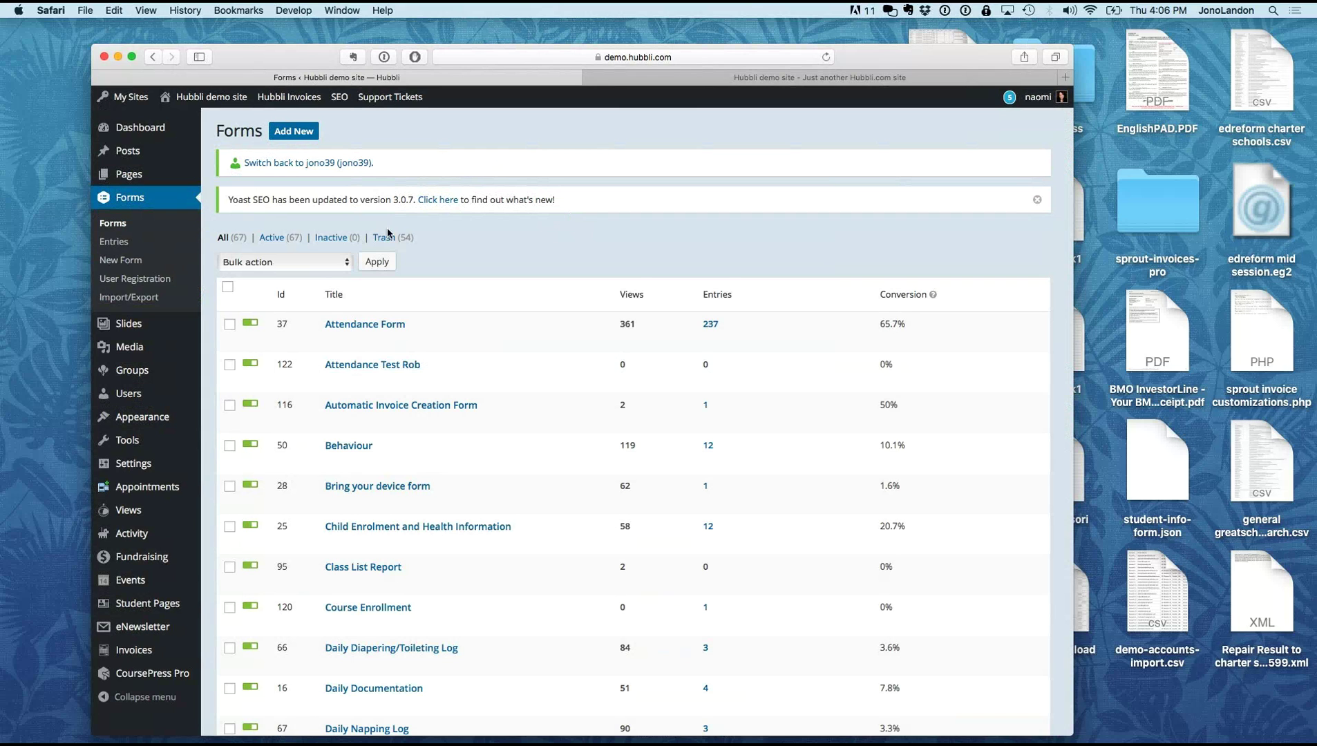
{"action": "scroll", "coordinate": [205, 323], "scroll_direction": "down", "scroll_amount": 2}
{"action": "scroll", "coordinate": [204, 319], "scroll_direction": "down", "scroll_amount": 1}
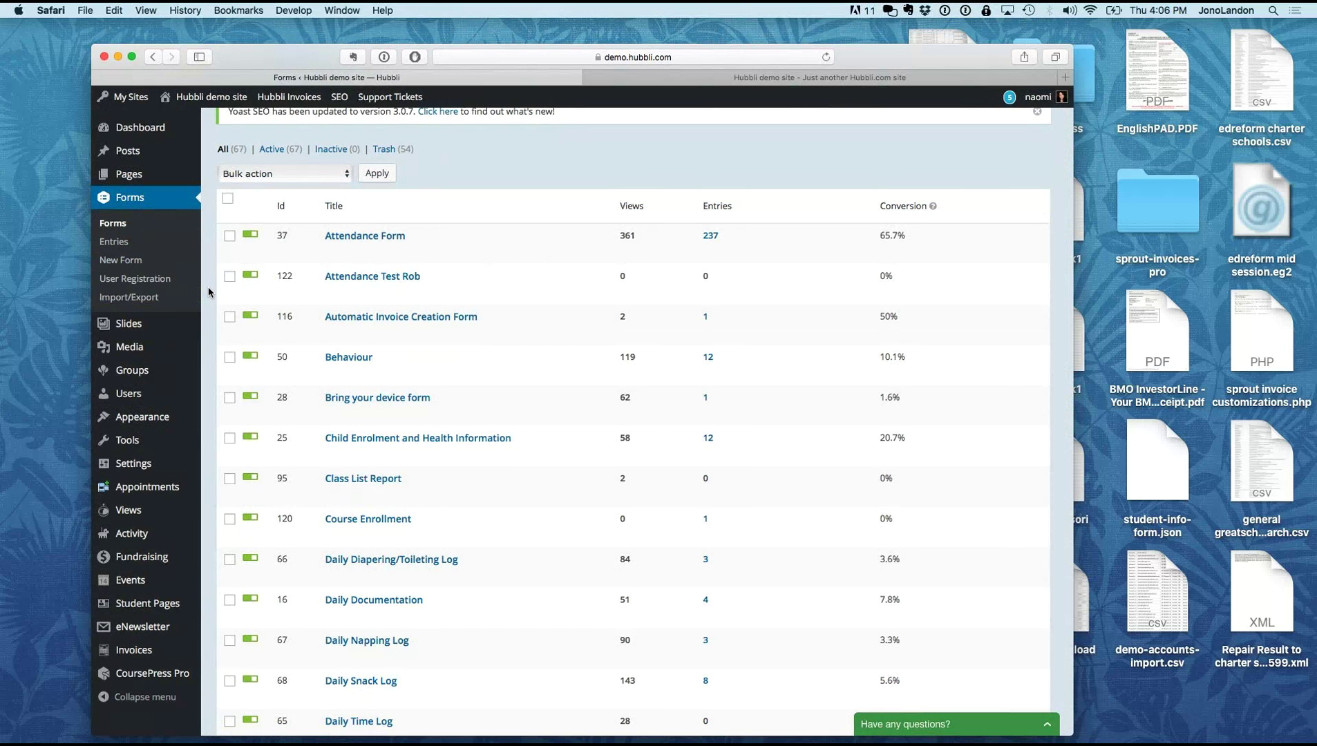
{"action": "scroll", "coordinate": [208, 288], "scroll_direction": "up", "scroll_amount": 1}
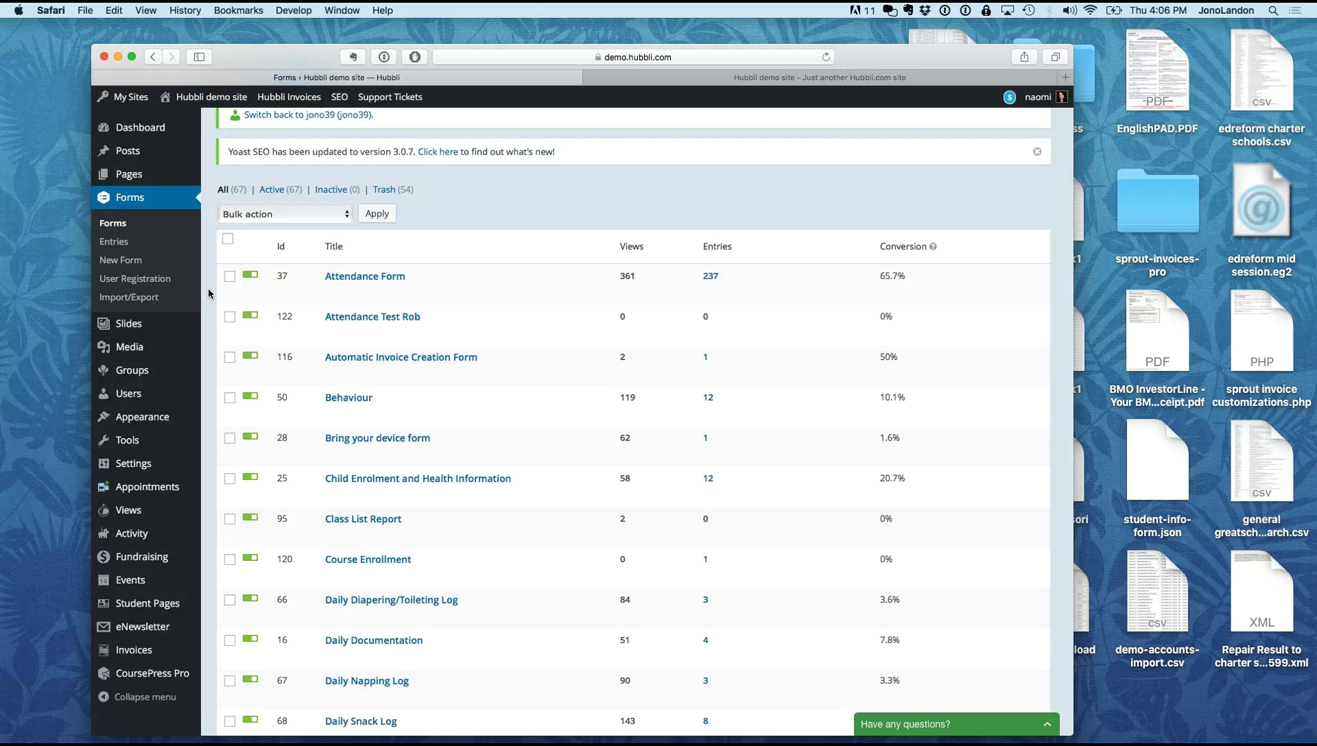
{"action": "scroll", "coordinate": [208, 288], "scroll_direction": "up", "scroll_amount": 1}
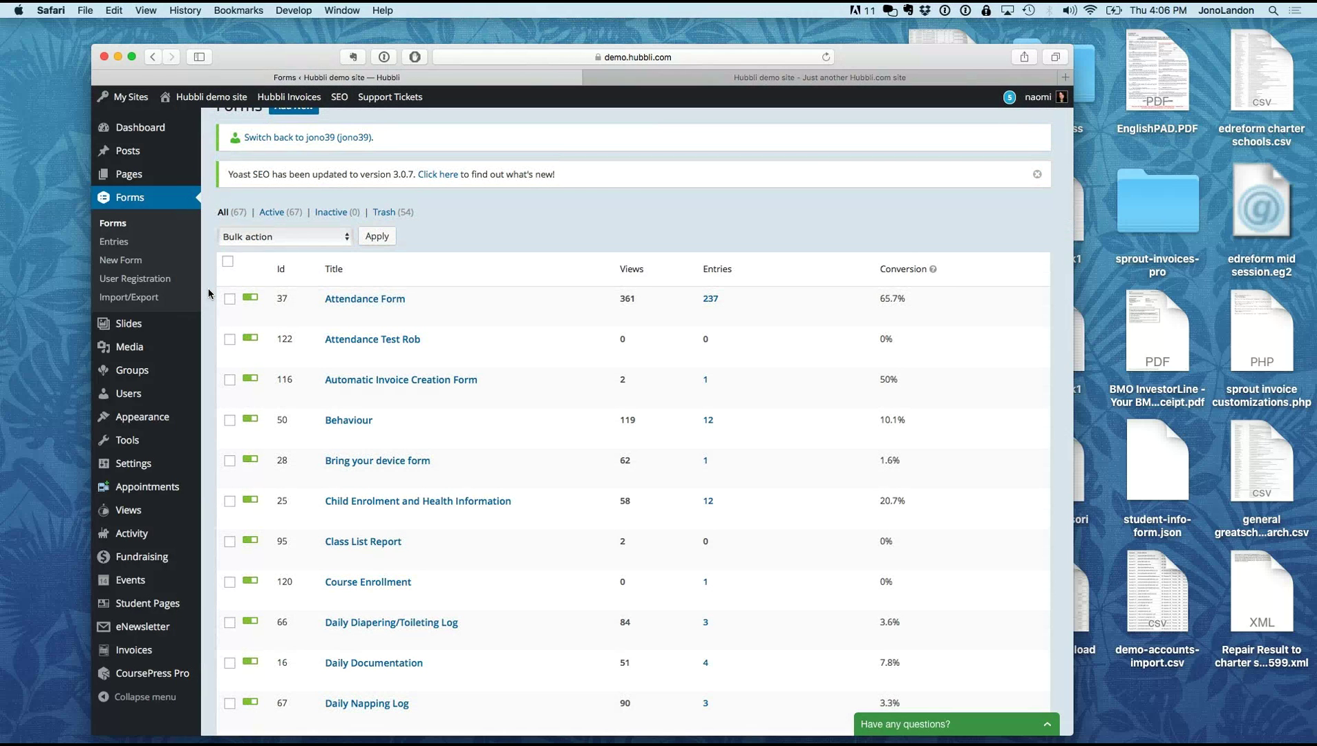
Step: Open the Attendance Form for editing and look over its Students, Date, Status and Notes fields
{"action": "mouse_move", "coordinate": [317, 313]}
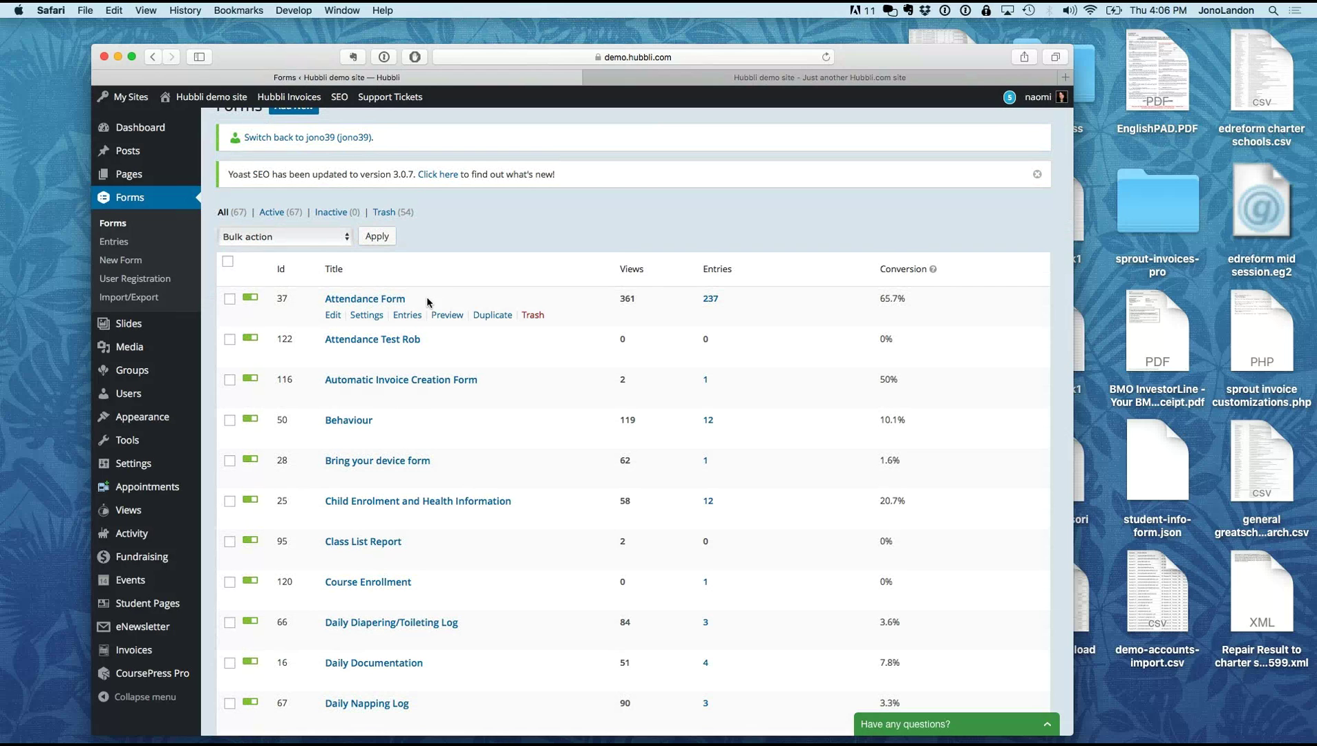
{"action": "left_click", "coordinate": [328, 315]}
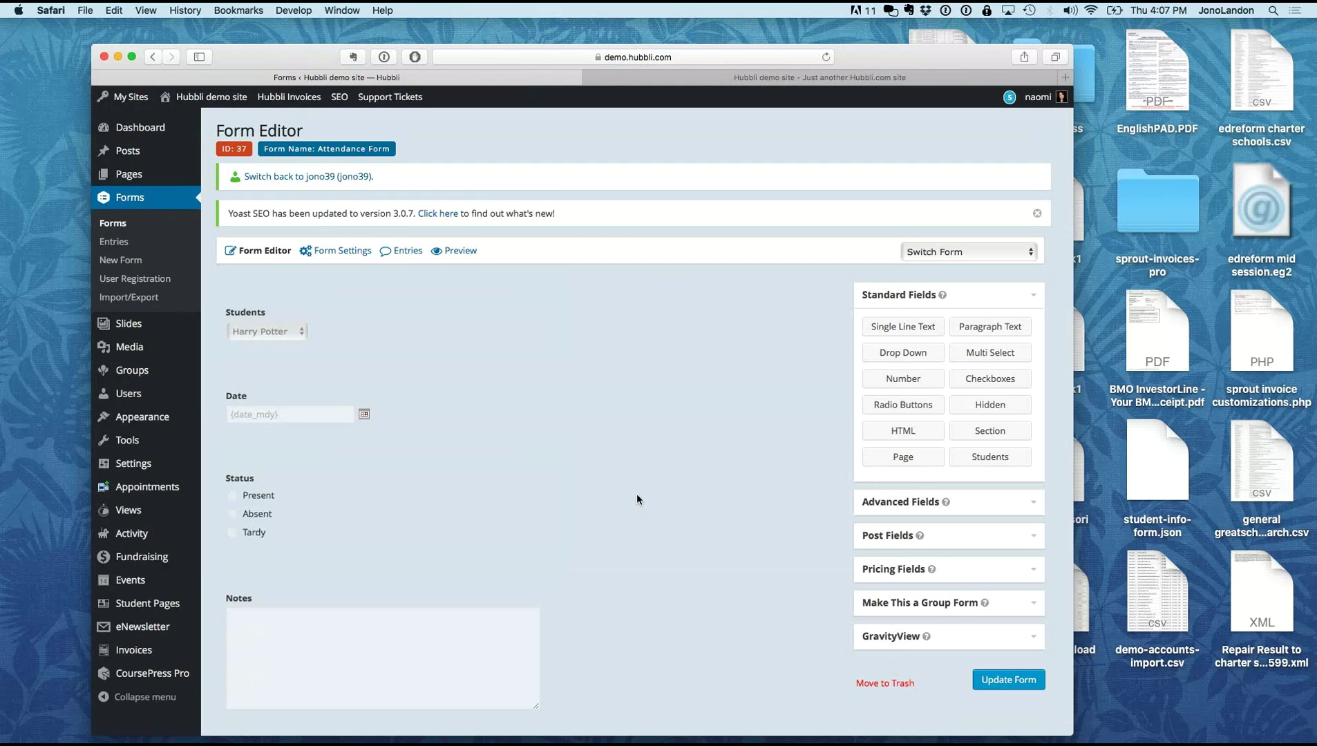
{"action": "mouse_move", "coordinate": [352, 336]}
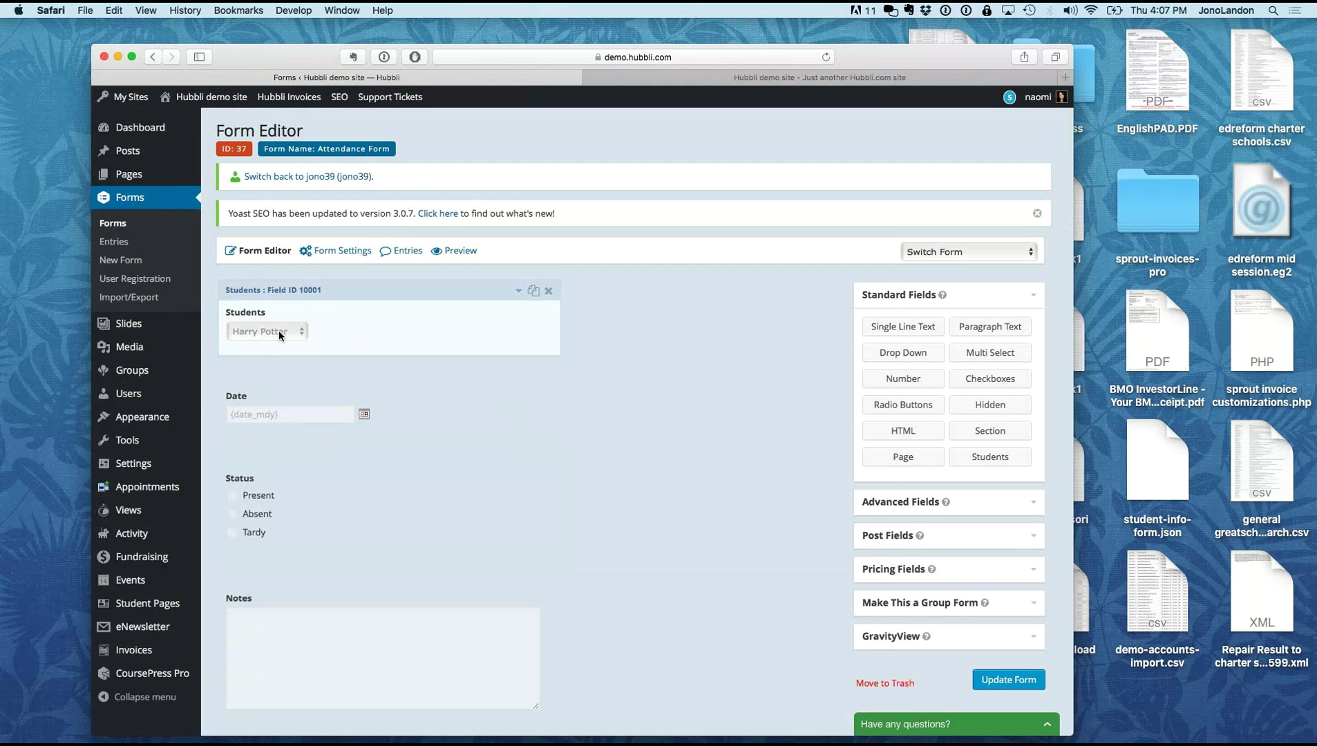
{"action": "mouse_move", "coordinate": [367, 521]}
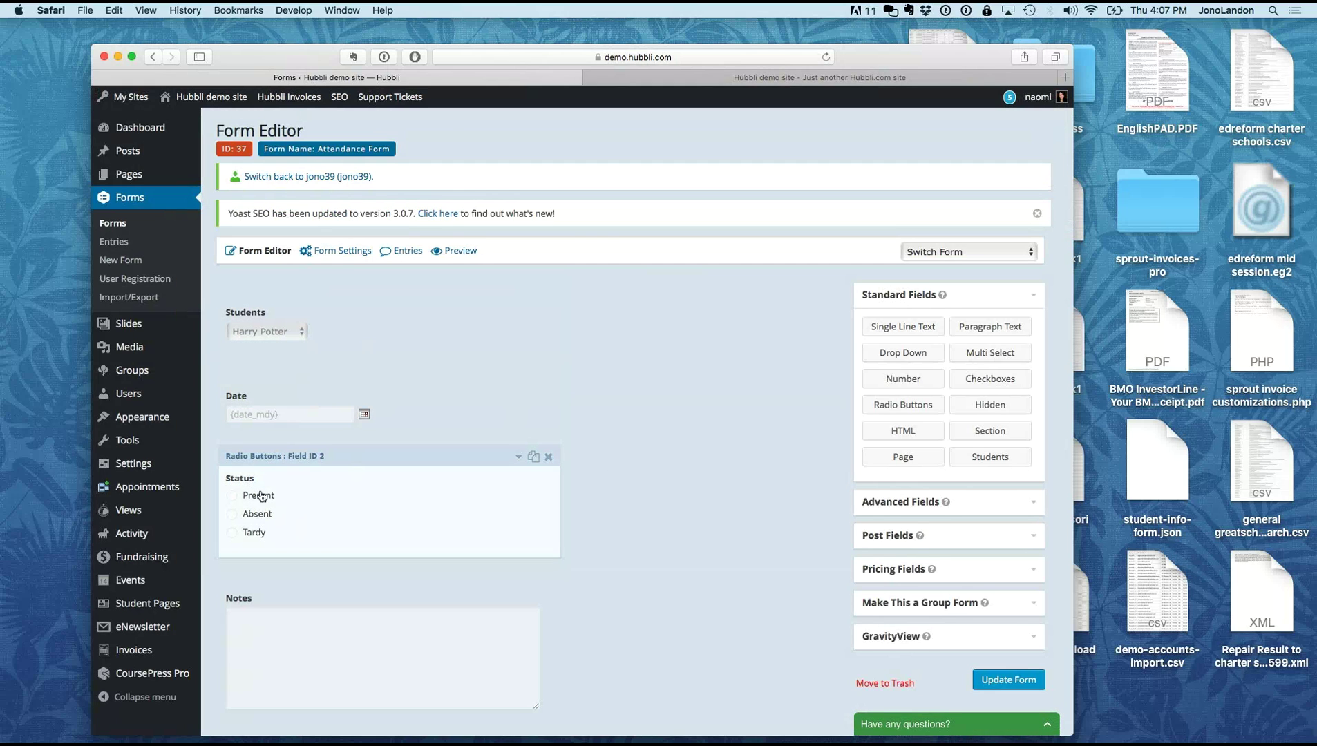
{"action": "scroll", "coordinate": [668, 449], "scroll_direction": "down", "scroll_amount": 3}
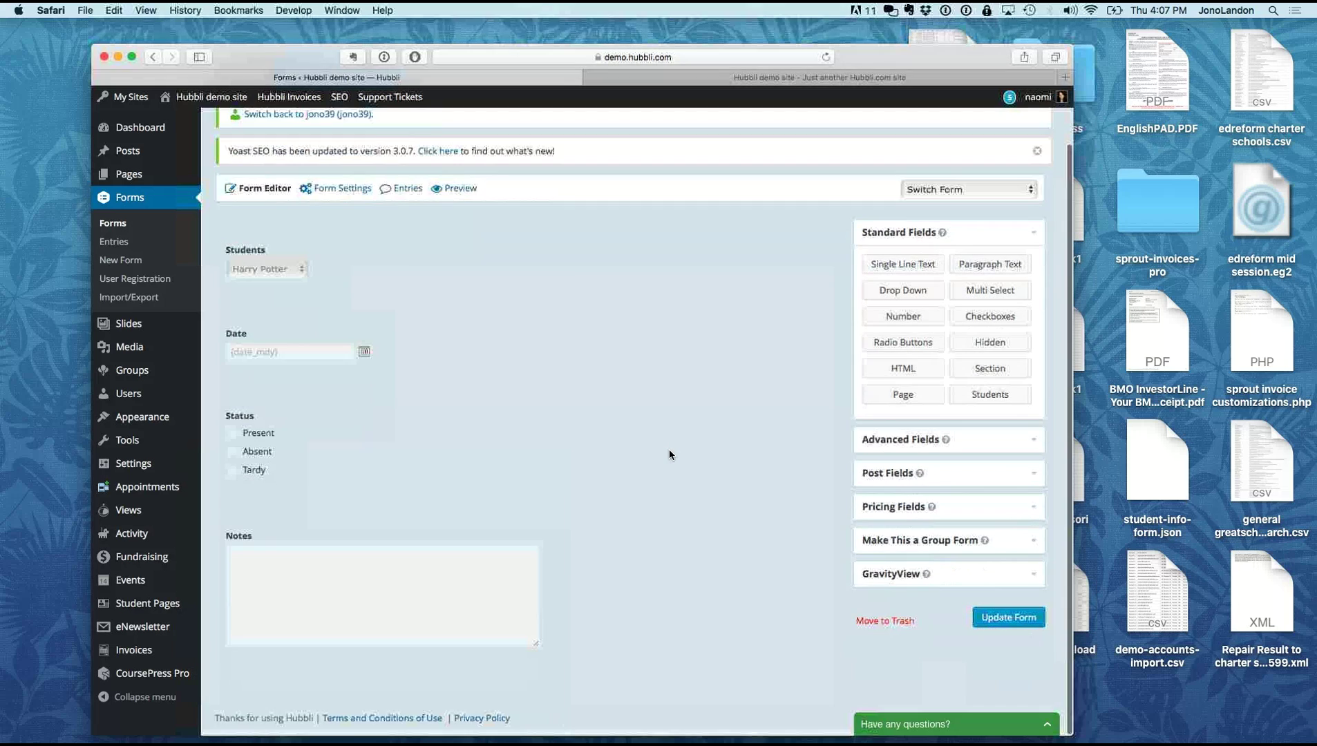
{"action": "scroll", "coordinate": [669, 449], "scroll_direction": "up", "scroll_amount": 3}
{"action": "mouse_move", "coordinate": [358, 547]}
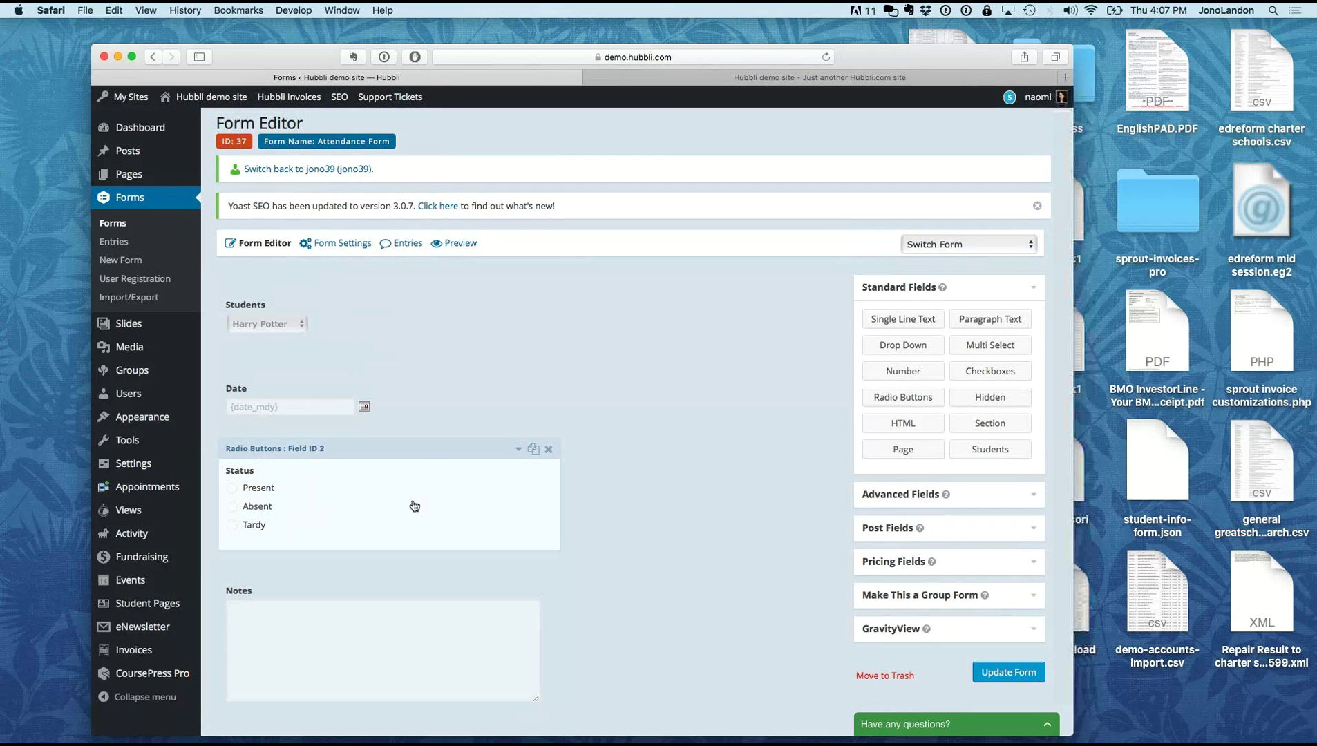
Step: Add a "Half-day" choice after Tardy in the Status field and close the field's settings
{"action": "left_click", "coordinate": [426, 447]}
{"action": "scroll", "coordinate": [425, 449], "scroll_direction": "down", "scroll_amount": 5}
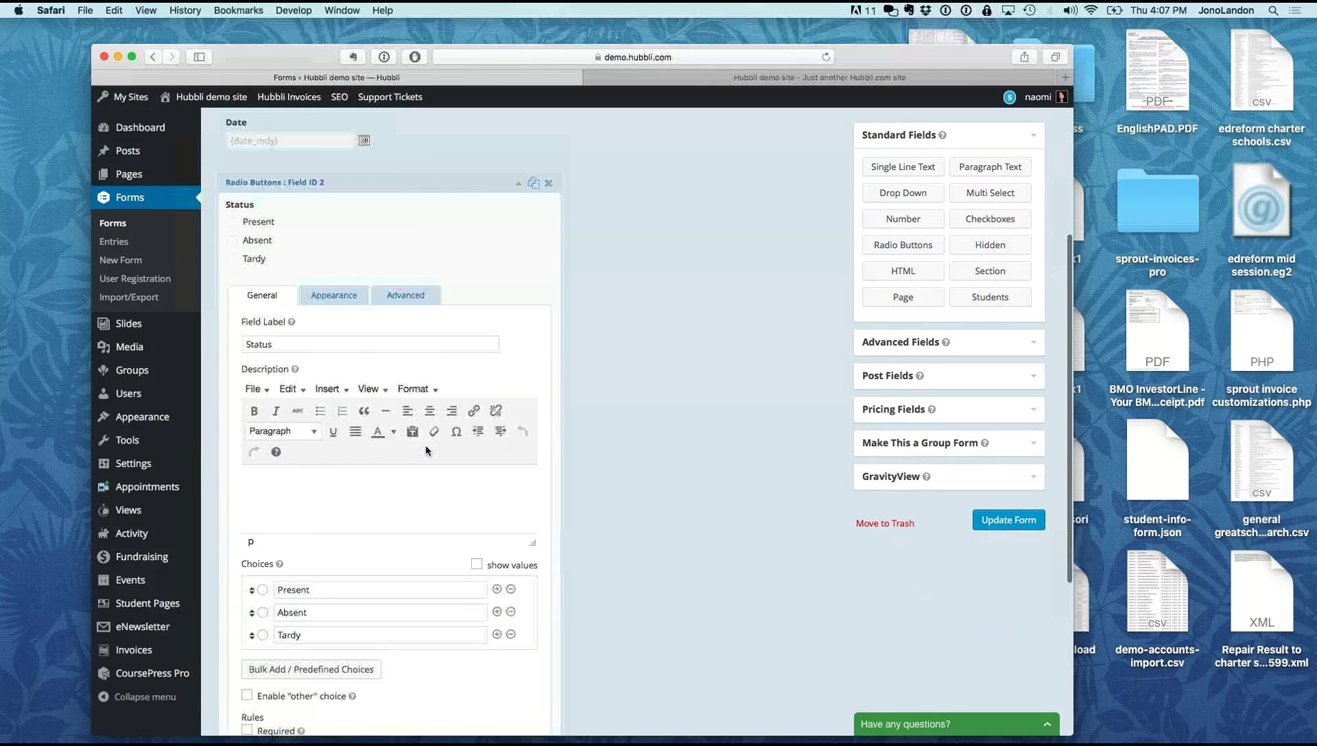
{"action": "left_click", "coordinate": [497, 634]}
{"action": "left_click", "coordinate": [354, 670]}
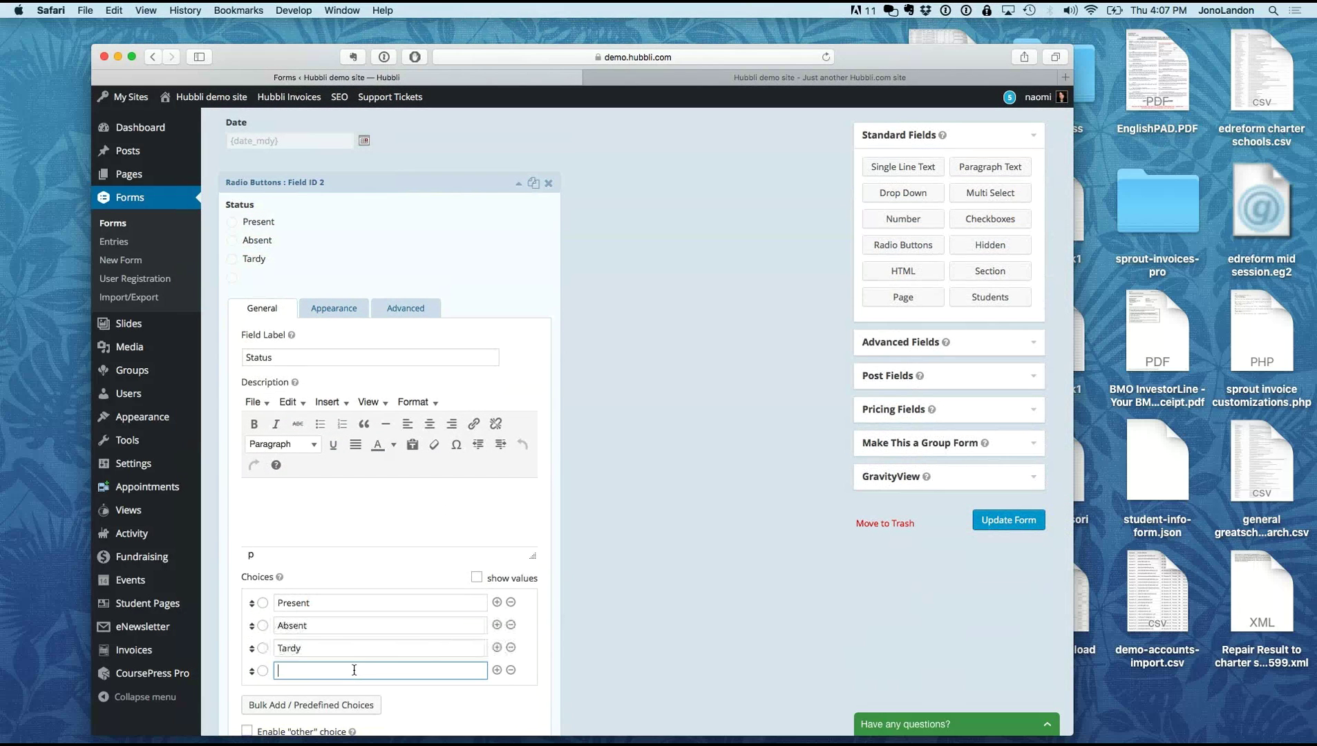
{"action": "type", "text": "Ha"}
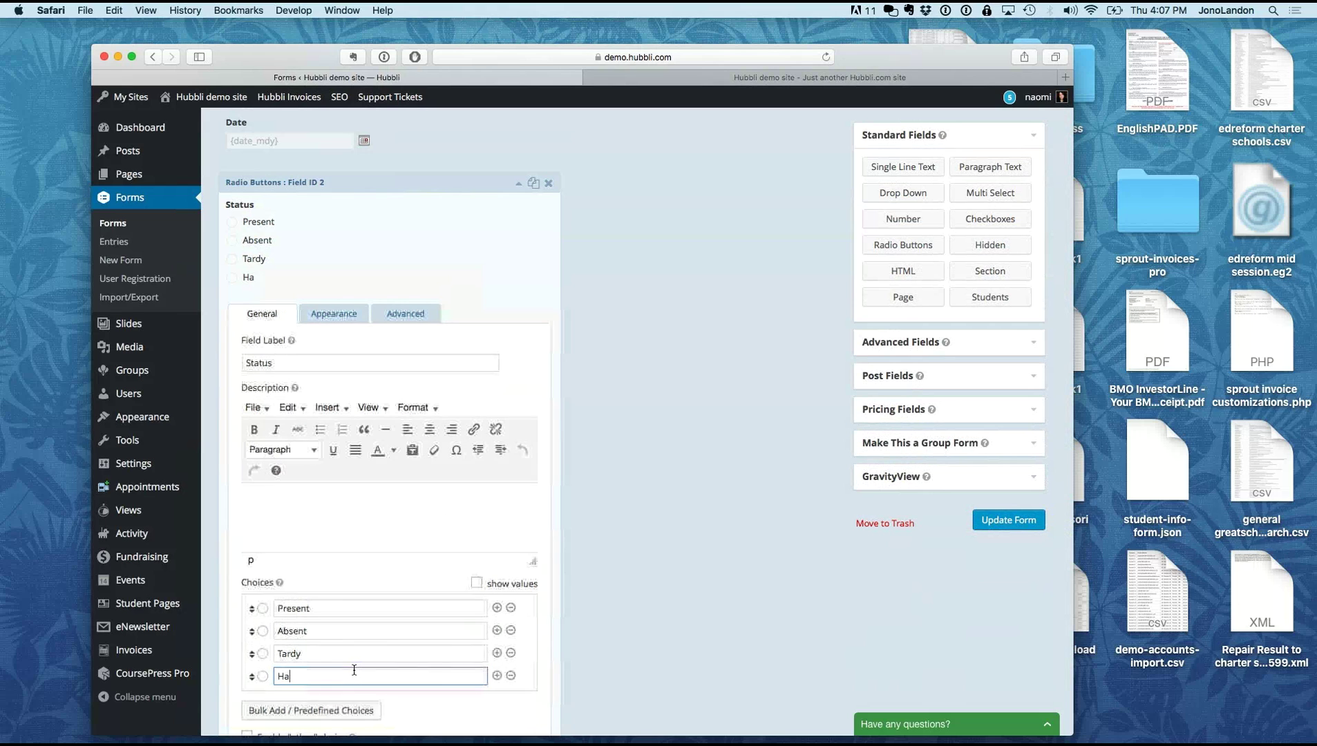
{"action": "type", "text": "lf-day"}
{"action": "left_click_drag", "start_coordinate": [370, 182], "coordinate": [290, 446]}
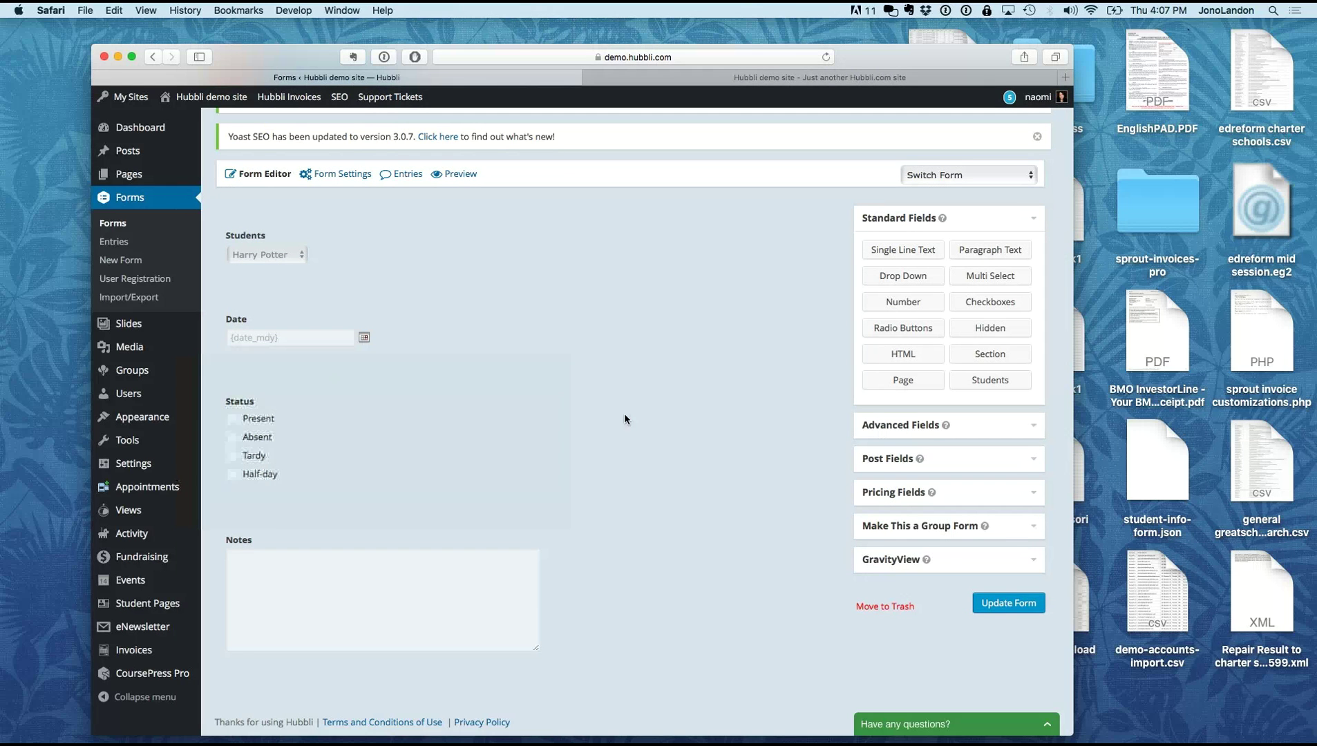
Step: Look through the standard and advanced field types, and add an Address field between Date and Status
{"action": "scroll", "coordinate": [631, 459], "scroll_direction": "up", "scroll_amount": 2}
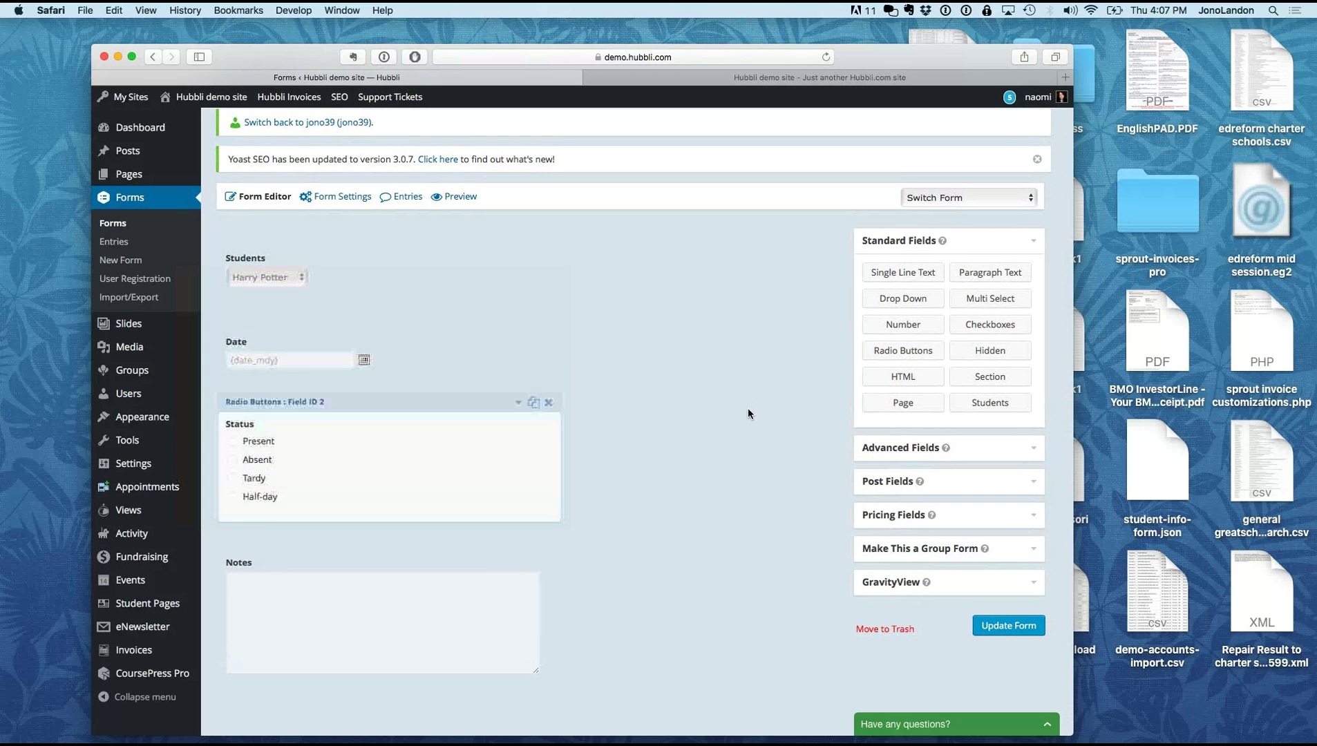
{"action": "left_click", "coordinate": [907, 242]}
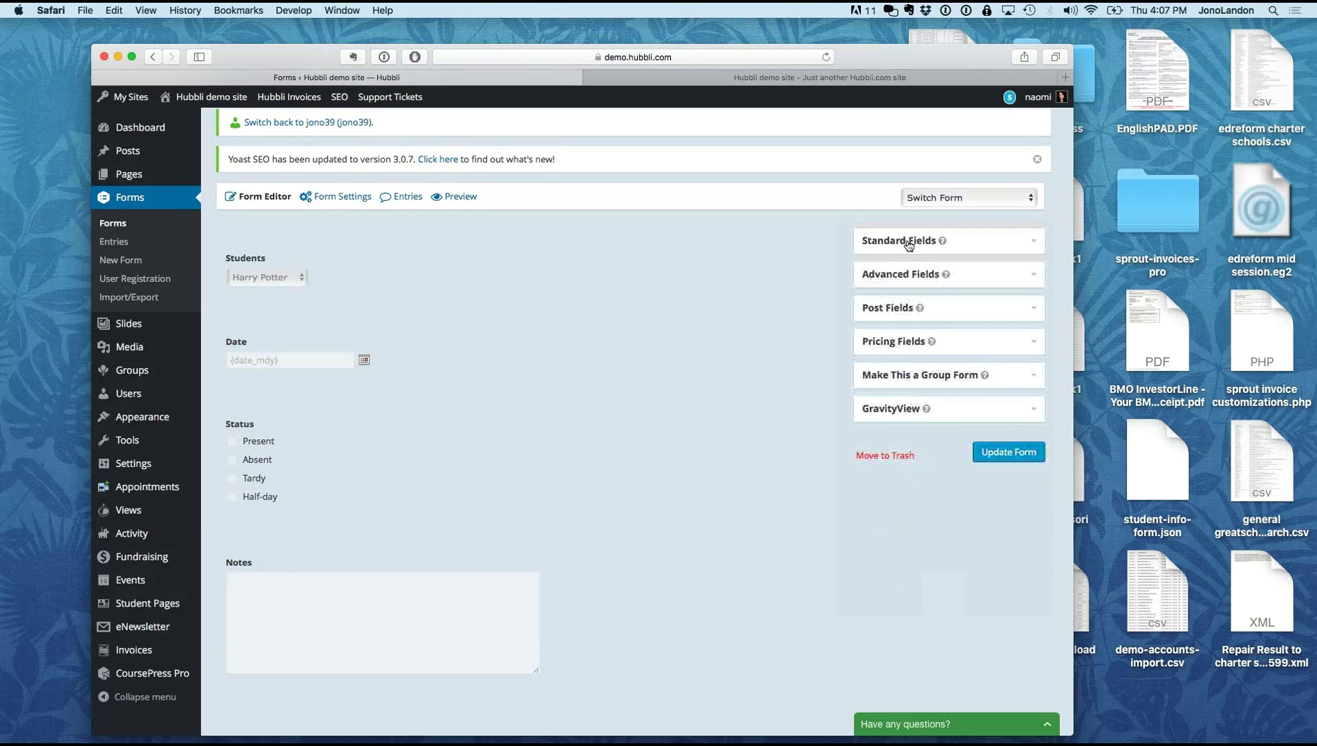
{"action": "left_click", "coordinate": [902, 240]}
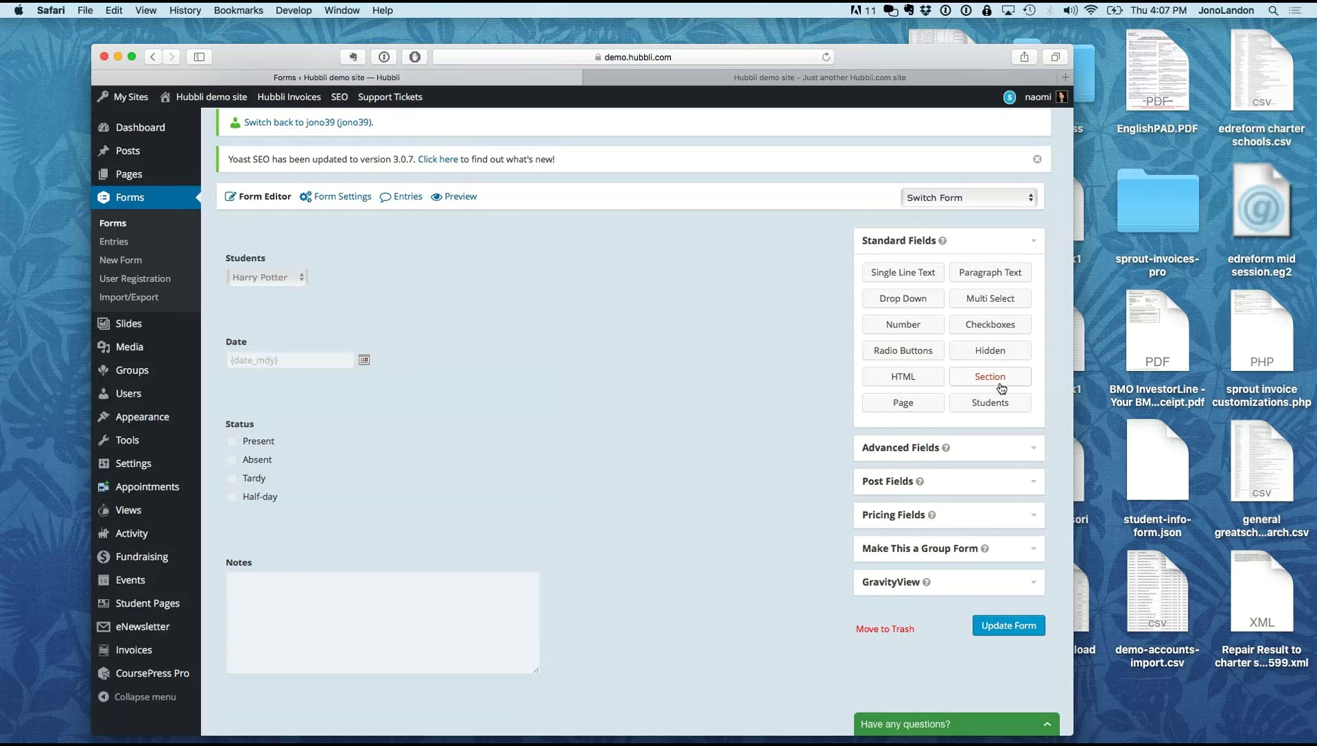
{"action": "left_click", "coordinate": [897, 242]}
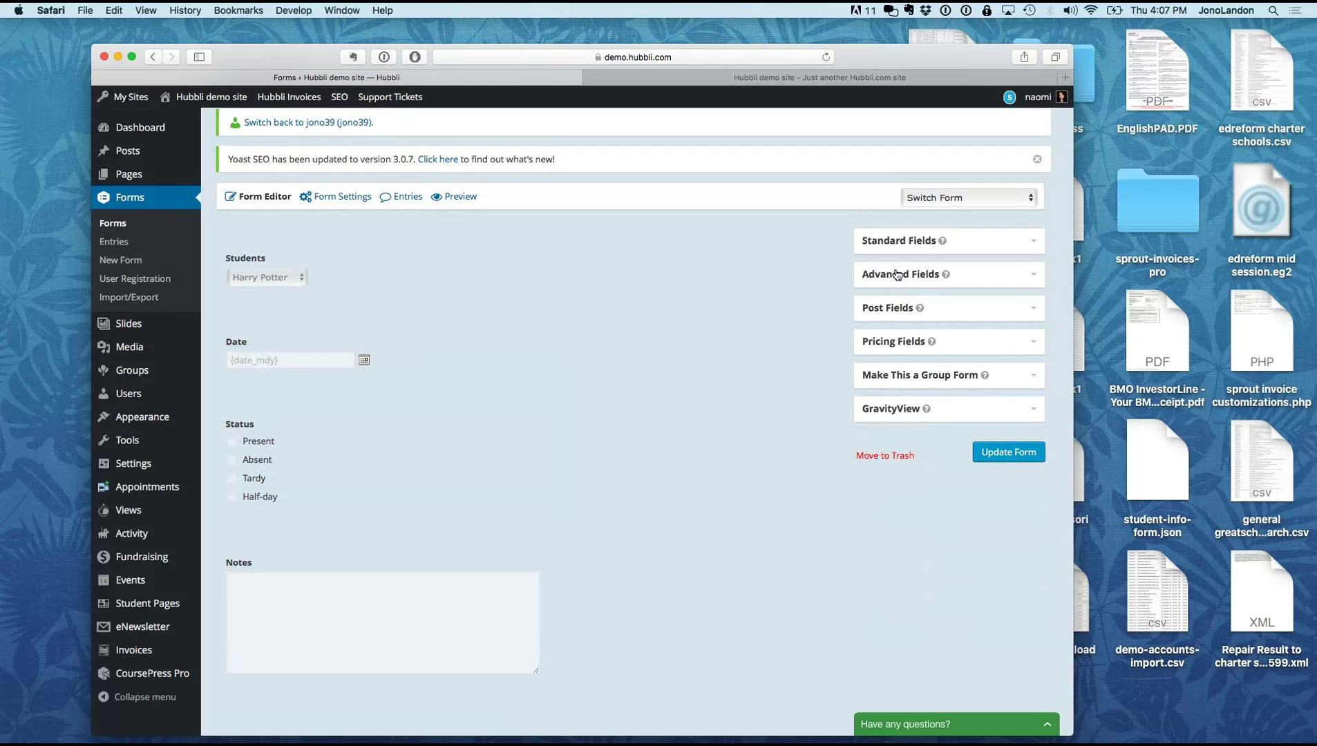
{"action": "left_click", "coordinate": [897, 275]}
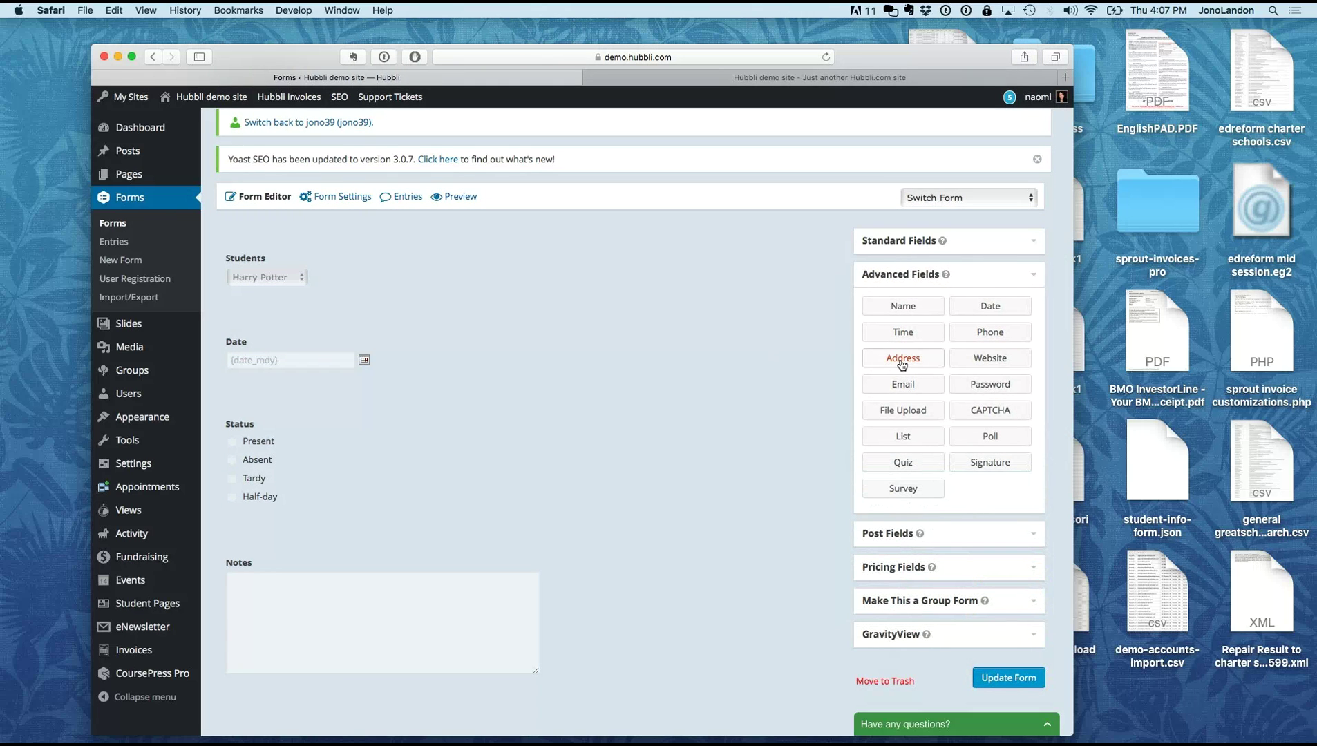
{"action": "left_click_drag", "start_coordinate": [891, 359], "coordinate": [310, 400]}
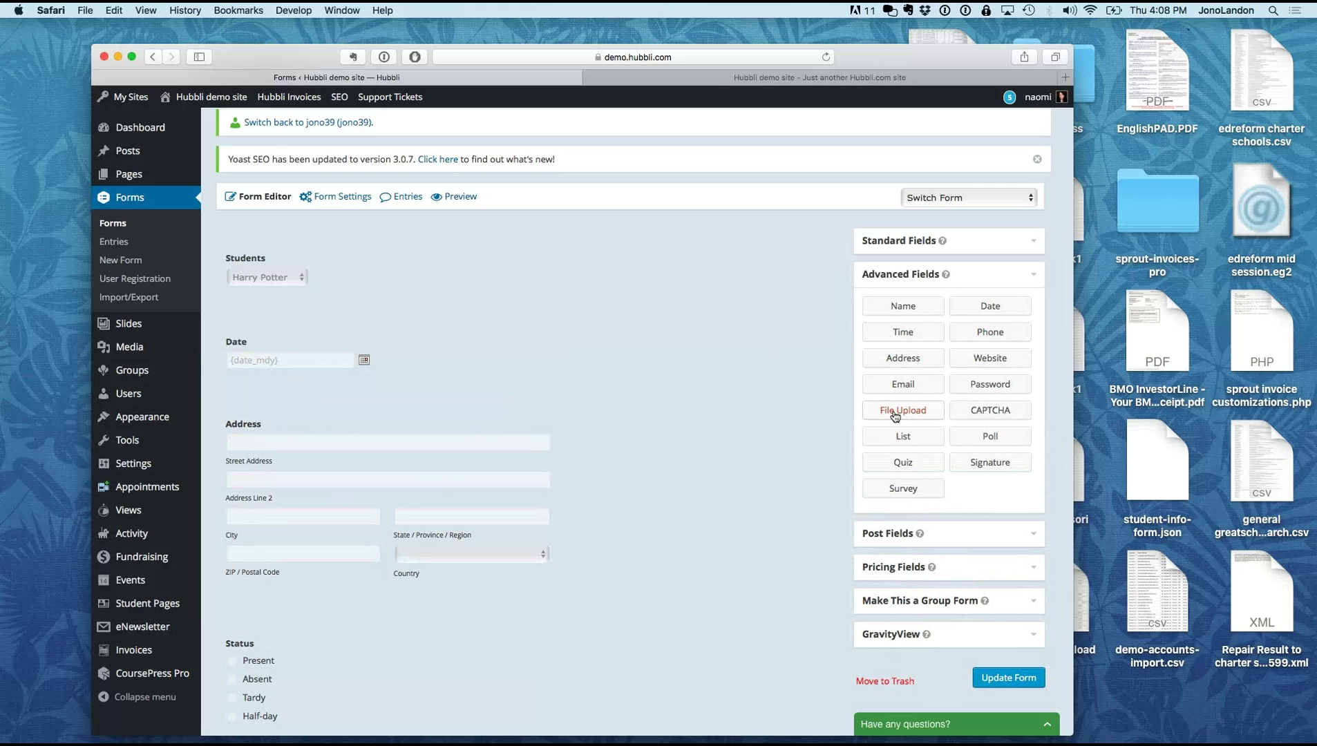
Step: Add a File Upload field at the end of the form, below Notes, and check its placement
{"action": "scroll", "coordinate": [814, 451], "scroll_direction": "down", "scroll_amount": 2}
{"action": "scroll", "coordinate": [814, 447], "scroll_direction": "down", "scroll_amount": 1}
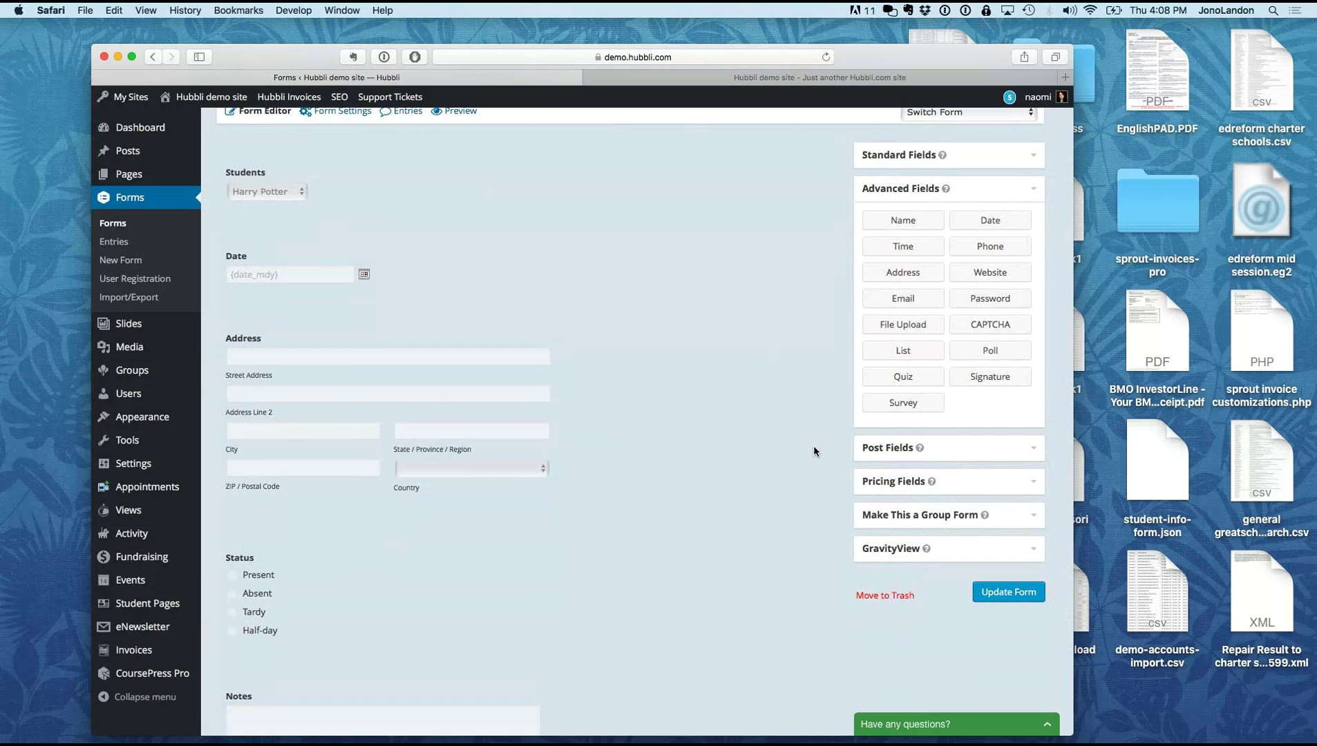
{"action": "left_click", "coordinate": [901, 328]}
{"action": "scroll", "coordinate": [512, 664], "scroll_direction": "down", "scroll_amount": 5}
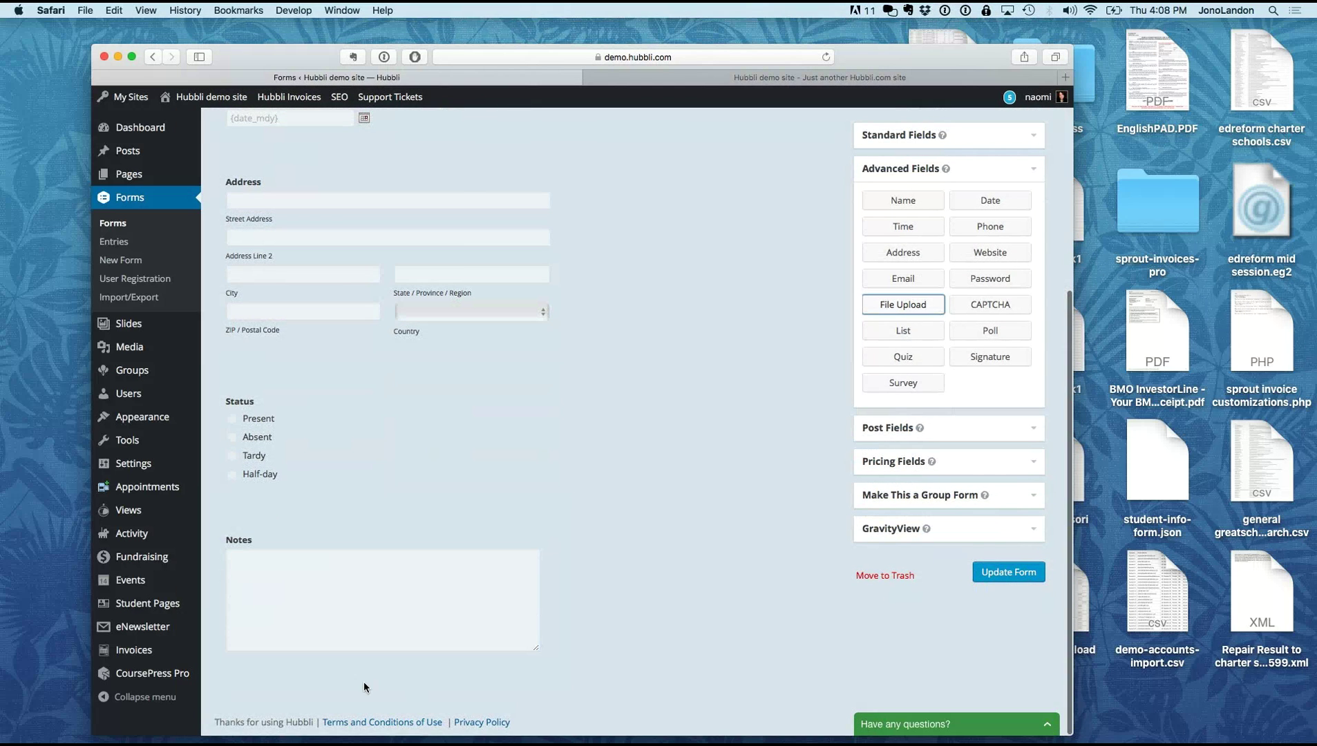
{"action": "scroll", "coordinate": [557, 651], "scroll_direction": "down", "scroll_amount": 2}
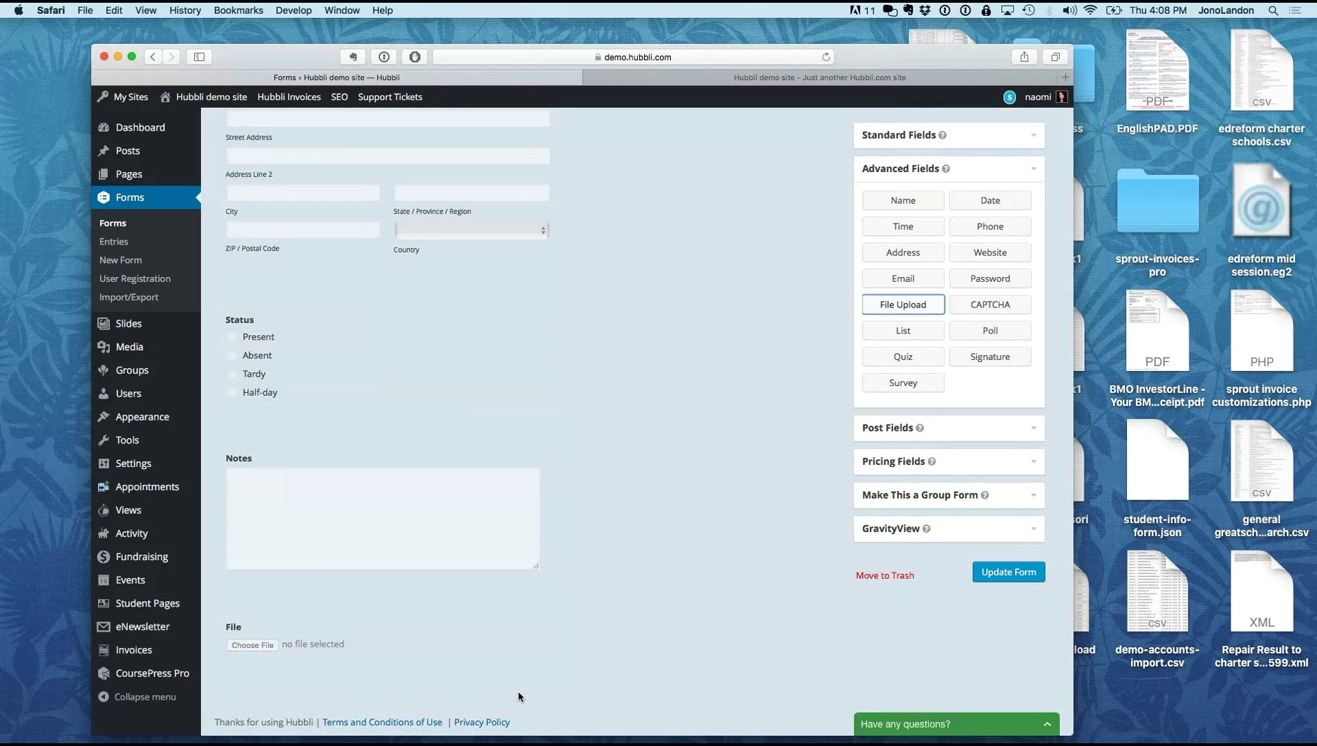
{"action": "scroll", "coordinate": [707, 596], "scroll_direction": "up", "scroll_amount": 2}
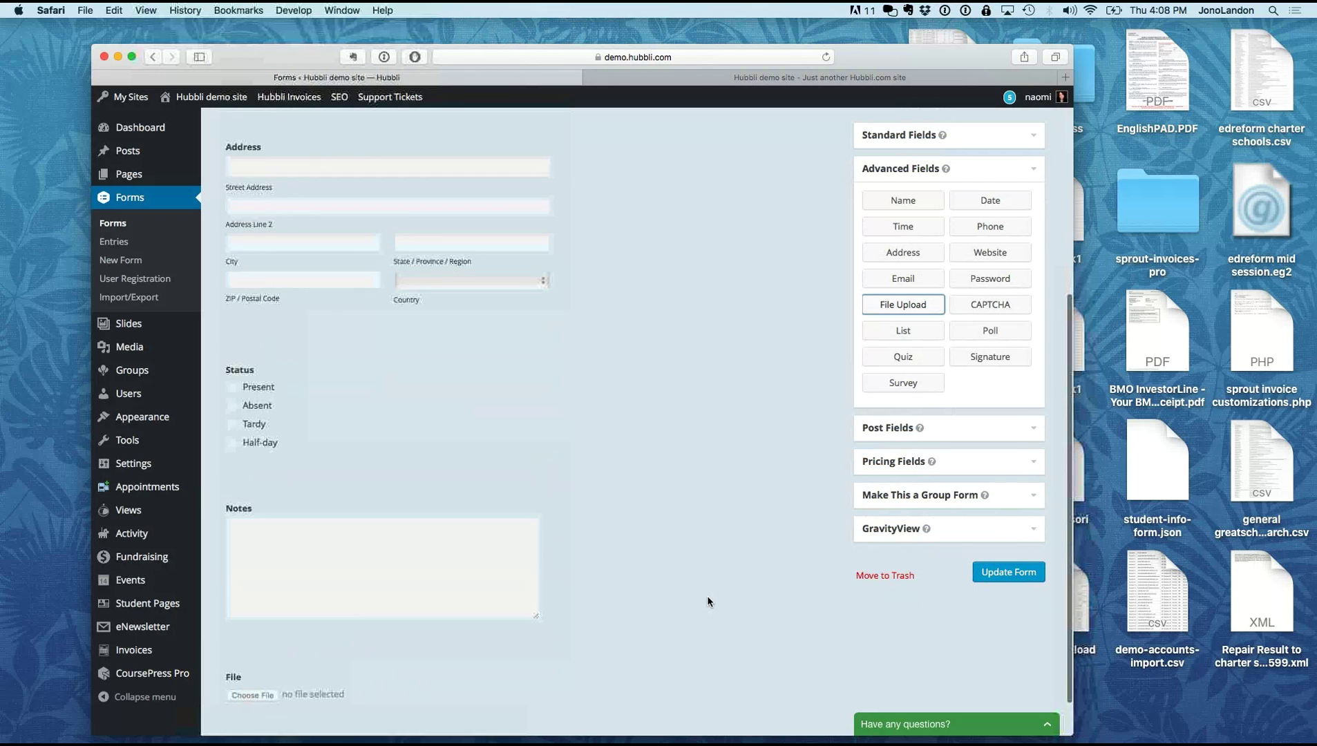
{"action": "scroll", "coordinate": [710, 596], "scroll_direction": "down", "scroll_amount": 2}
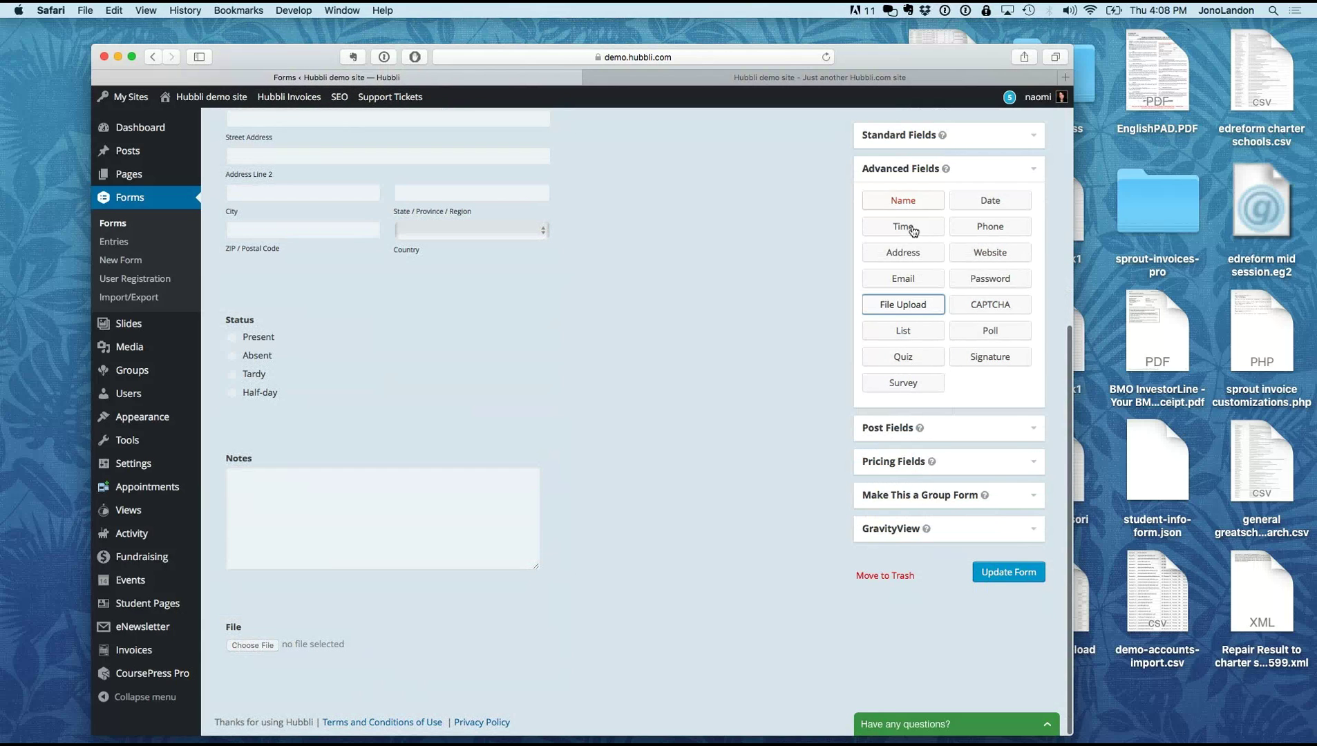
Step: Open the Status field's settings for a brief look and close them without changes
{"action": "scroll", "coordinate": [690, 441], "scroll_direction": "up", "scroll_amount": 3}
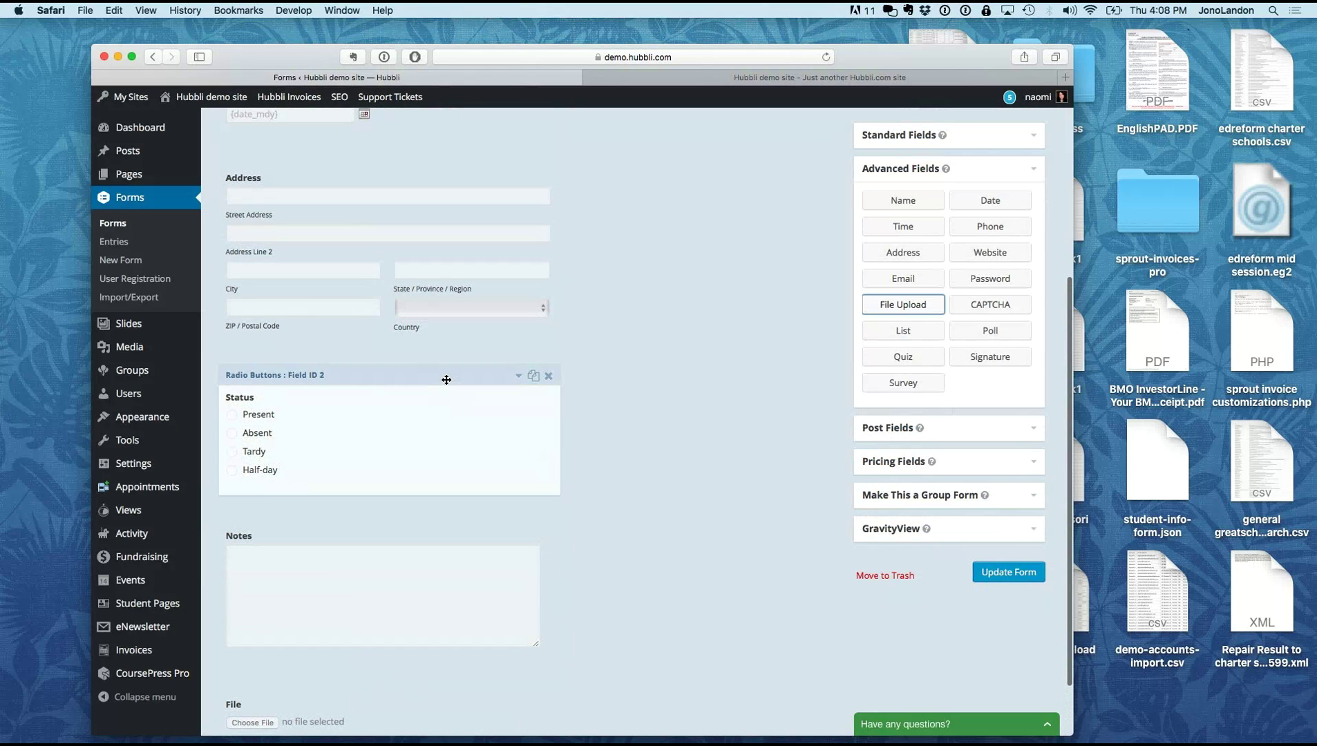
{"action": "left_click", "coordinate": [446, 380]}
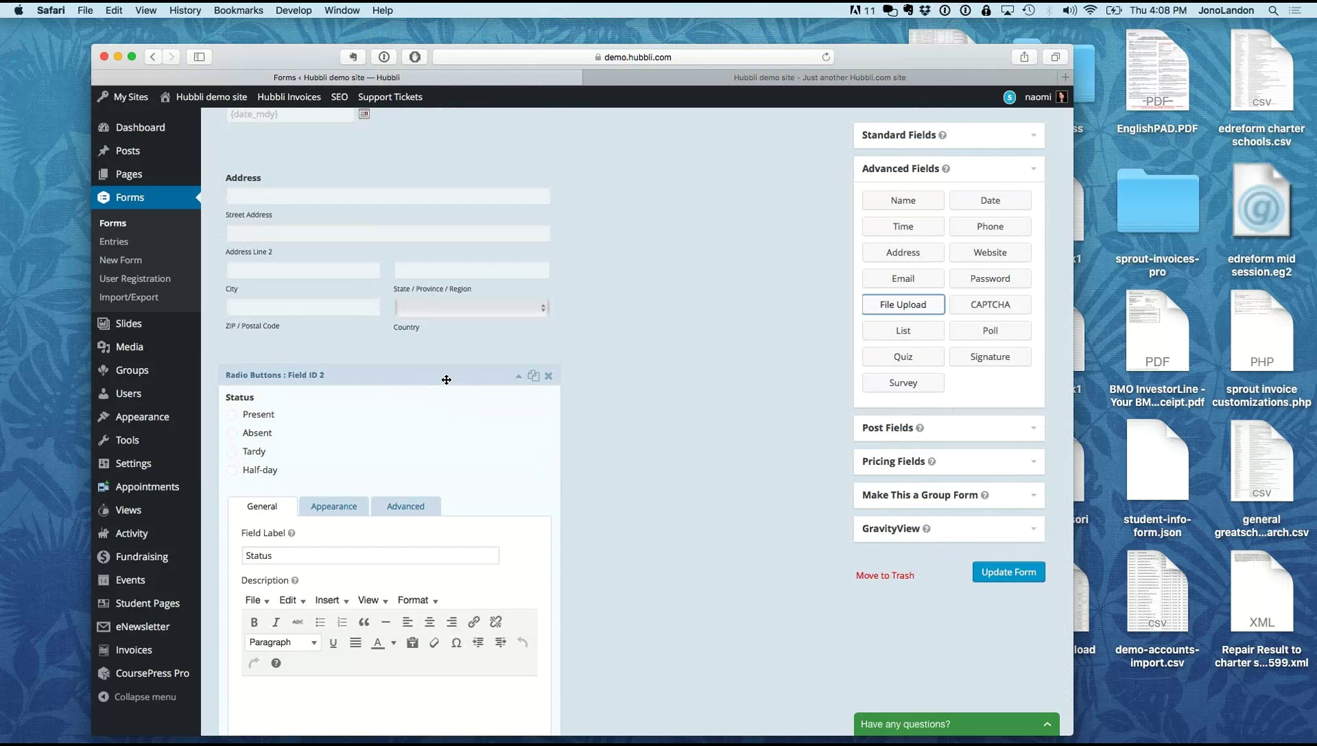
{"action": "left_click", "coordinate": [438, 397]}
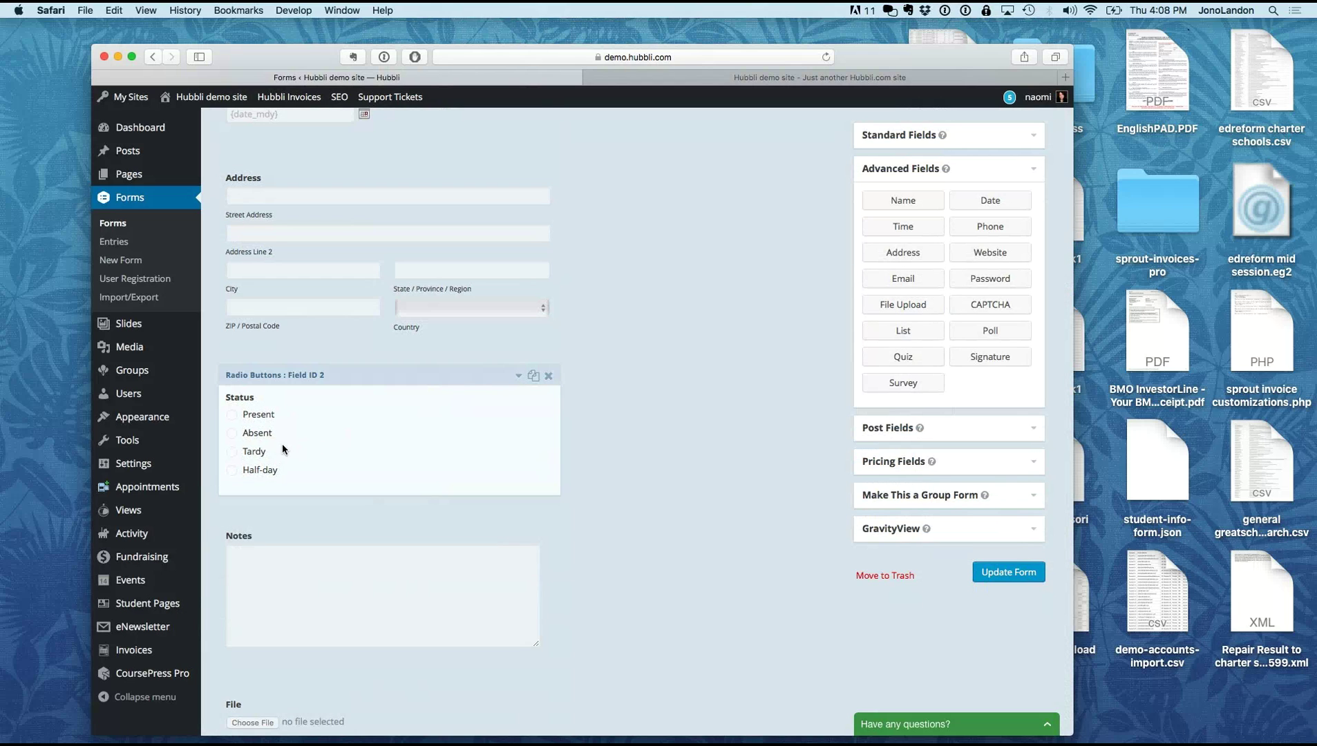
Step: Enable conditional logic in the Notes field's advanced settings and check the match options for its rule
{"action": "scroll", "coordinate": [656, 535], "scroll_direction": "down", "scroll_amount": 2}
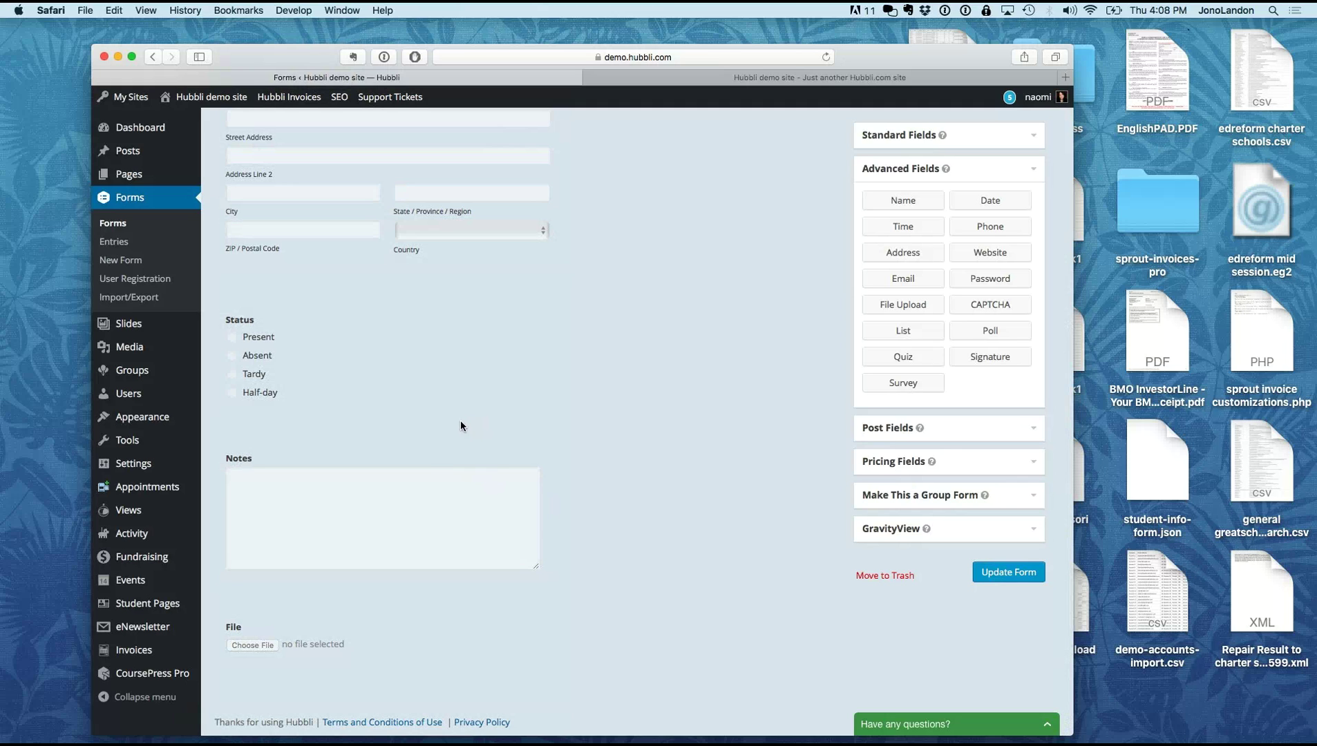
{"action": "left_click", "coordinate": [438, 443]}
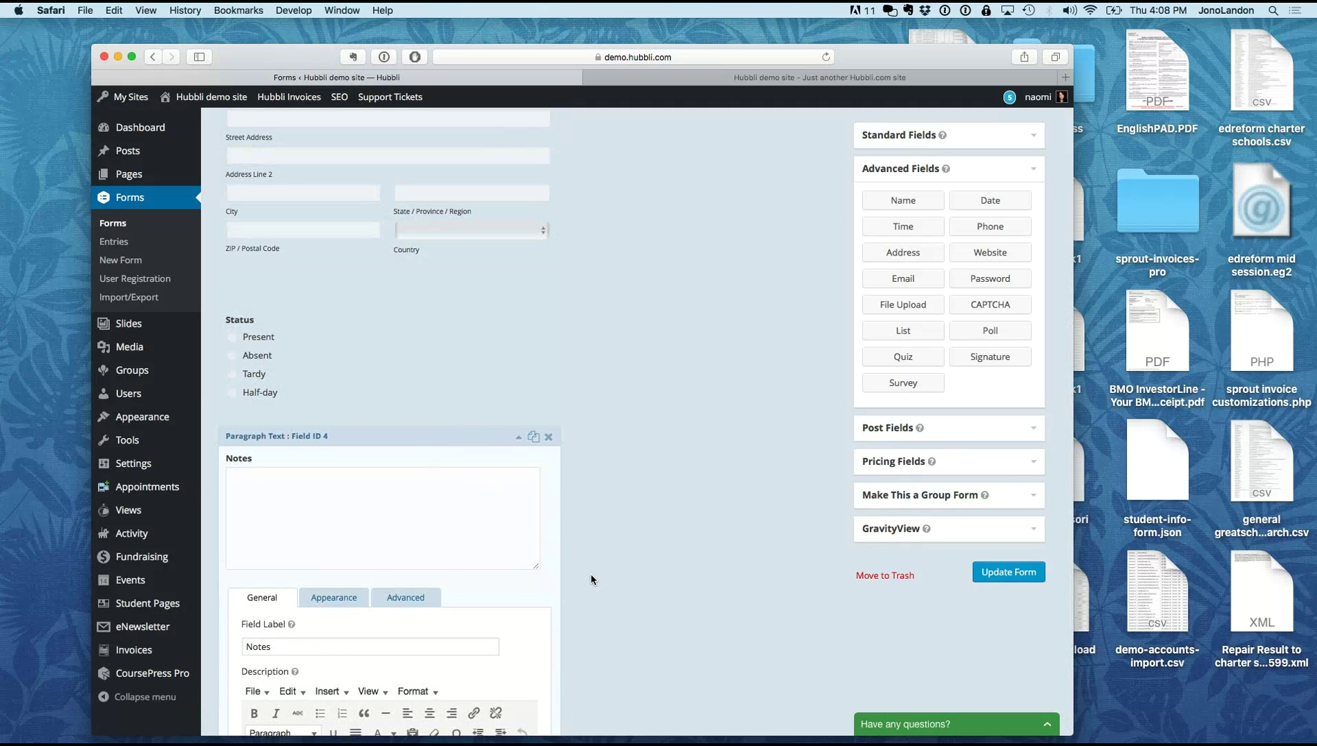
{"action": "scroll", "coordinate": [590, 579], "scroll_direction": "down", "scroll_amount": 5}
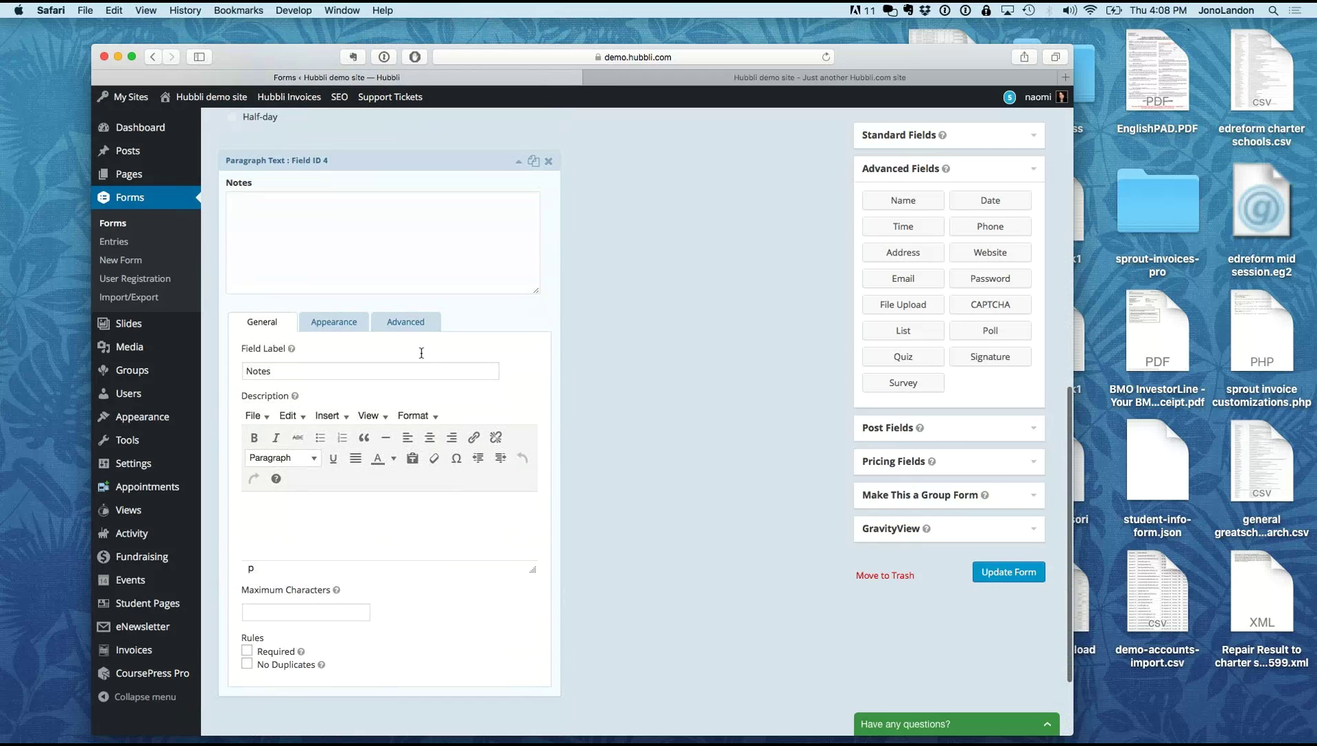
{"action": "left_click", "coordinate": [407, 330]}
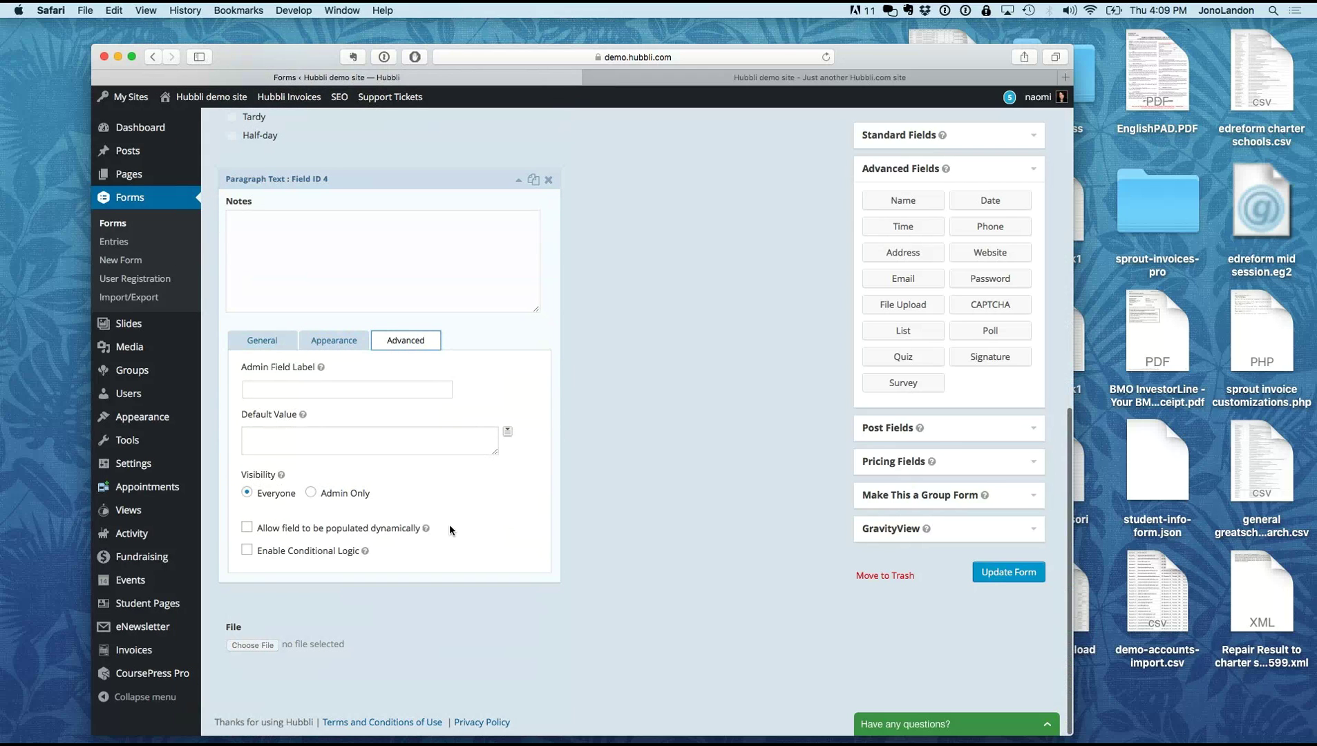
{"action": "left_click", "coordinate": [247, 551]}
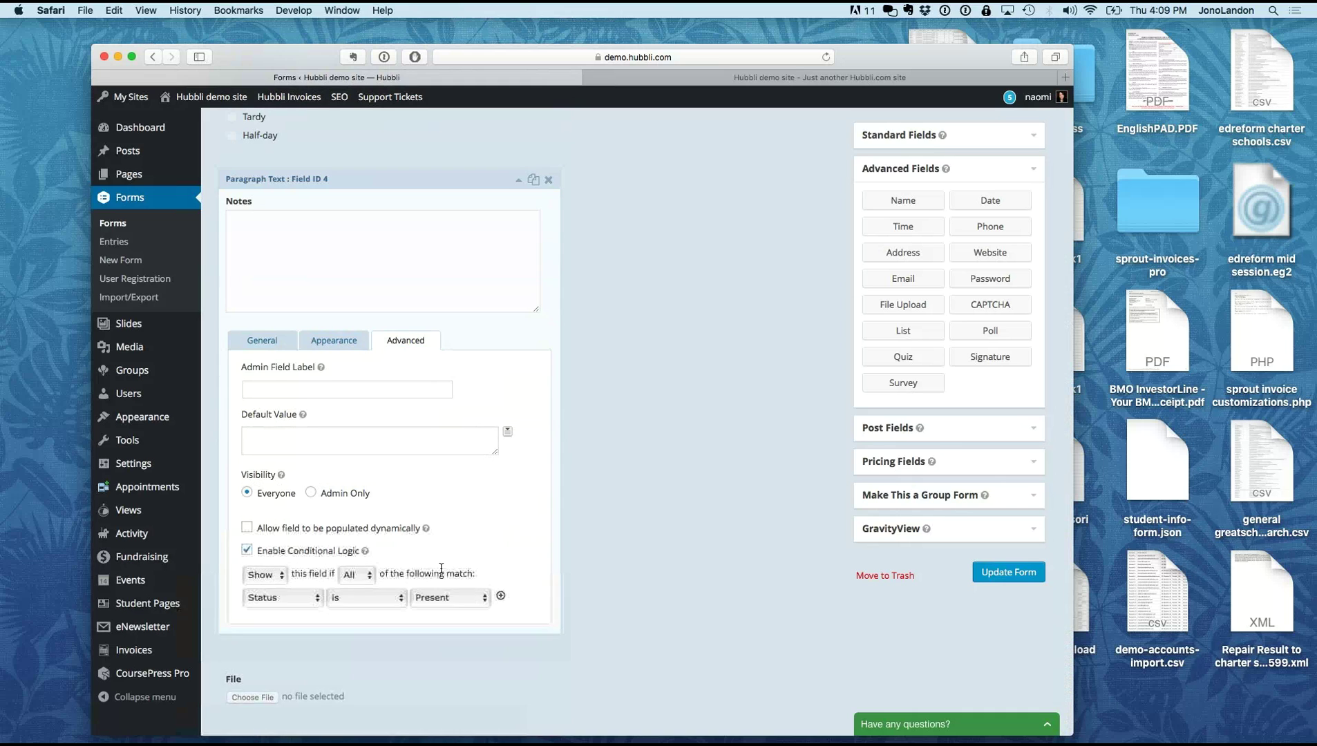
{"action": "scroll", "coordinate": [259, 539], "scroll_direction": "down", "scroll_amount": 2}
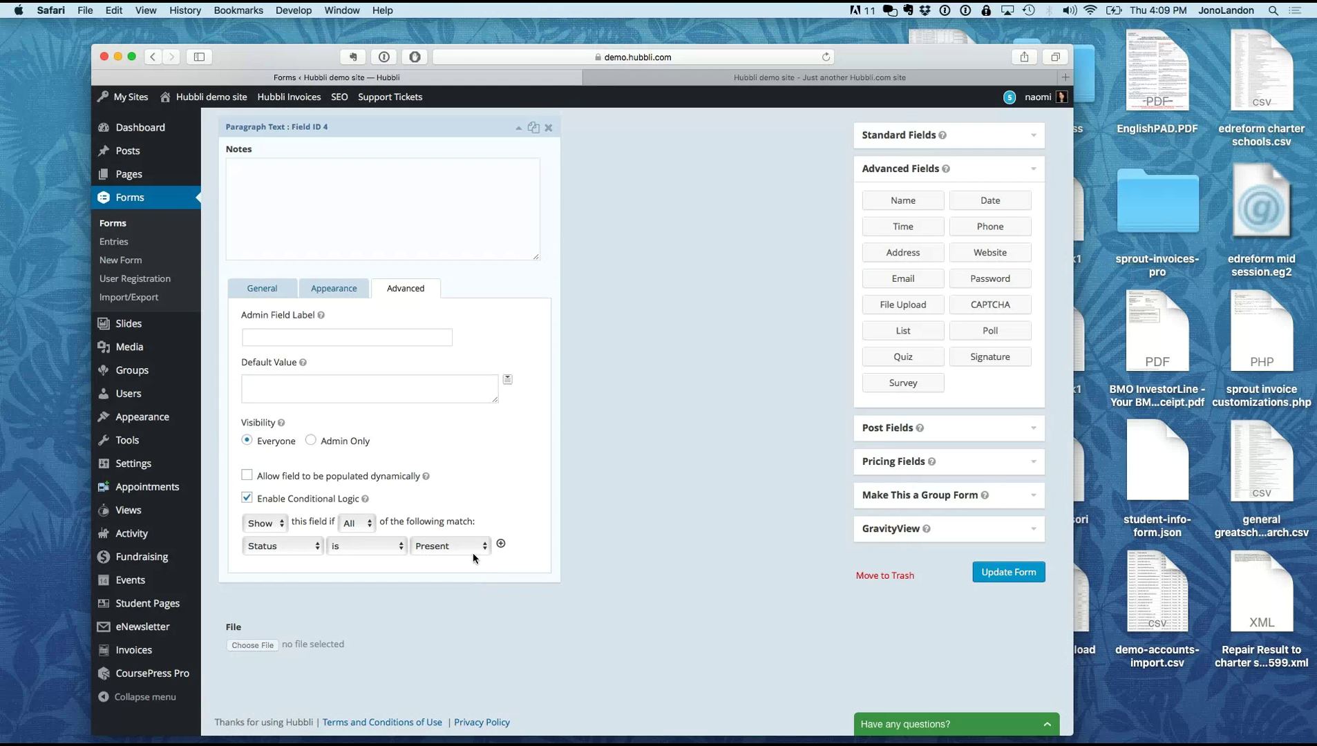
{"action": "left_click", "coordinate": [354, 523]}
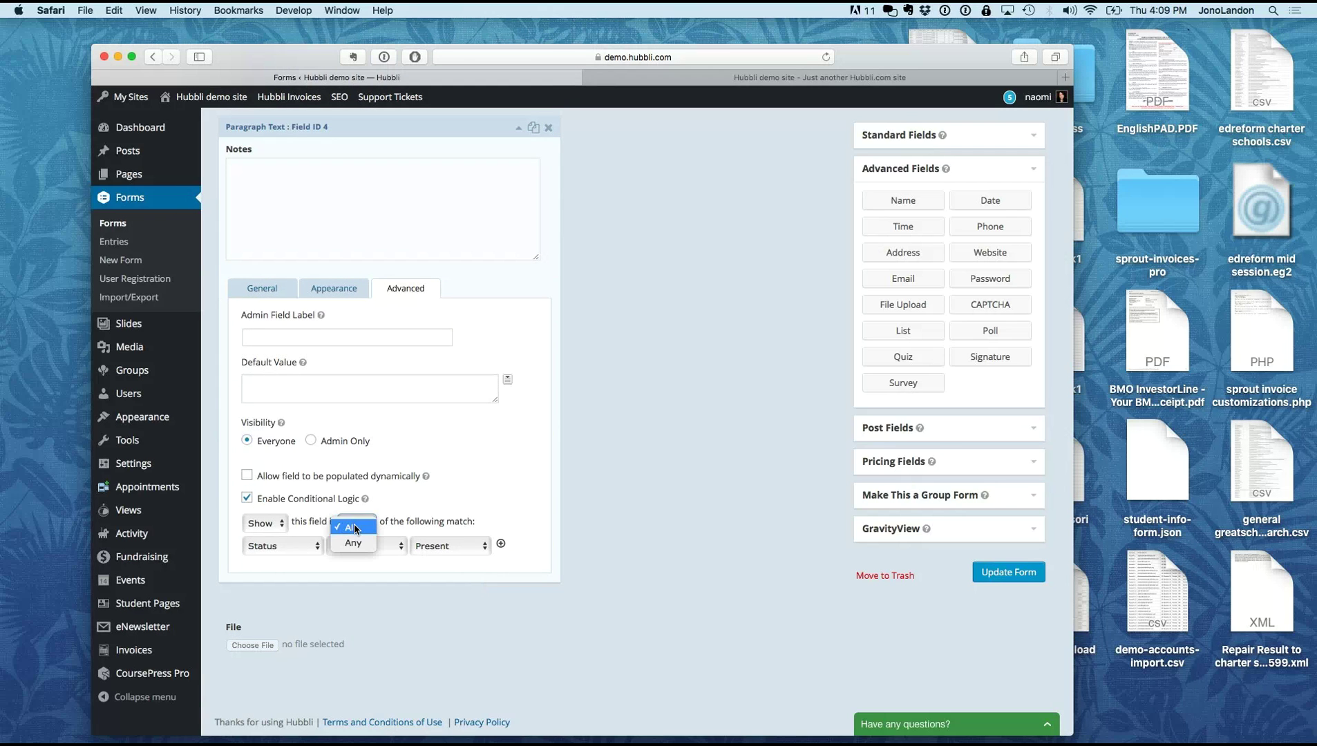
{"action": "left_click", "coordinate": [414, 497]}
Step: Try to delete the Notes field, then cancel the deletion
{"action": "scroll", "coordinate": [389, 333], "scroll_direction": "up", "scroll_amount": 5}
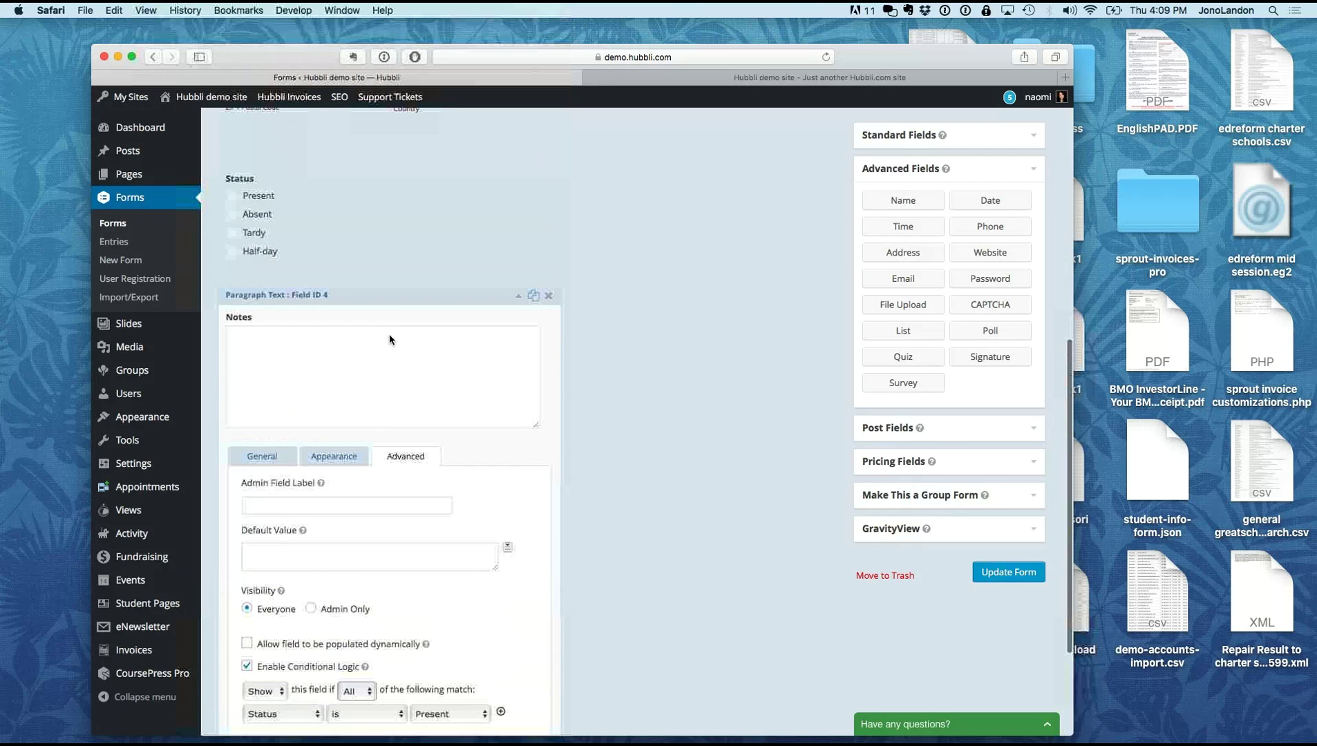
{"action": "left_click", "coordinate": [548, 297]}
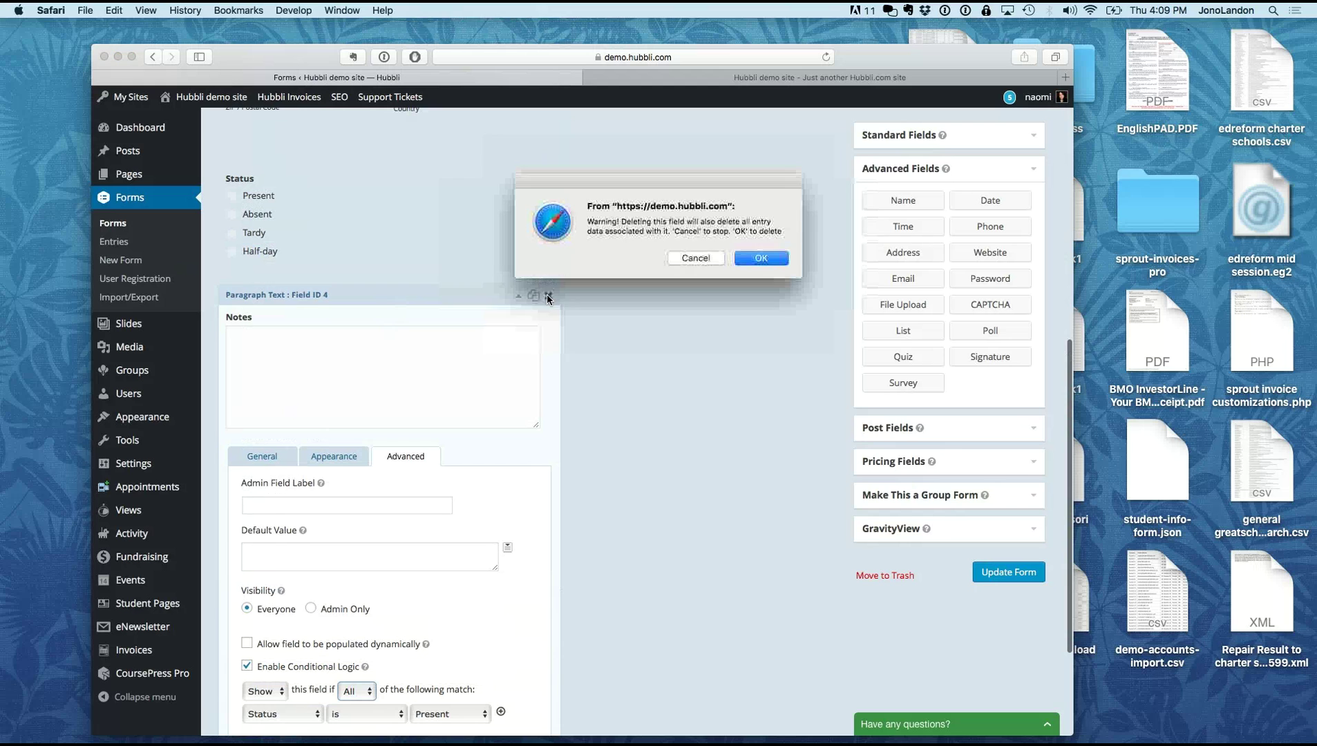
{"action": "left_click", "coordinate": [695, 258]}
Step: Disable conditional logic for the Notes field and collapse its settings
{"action": "scroll", "coordinate": [292, 533], "scroll_direction": "down", "scroll_amount": 5}
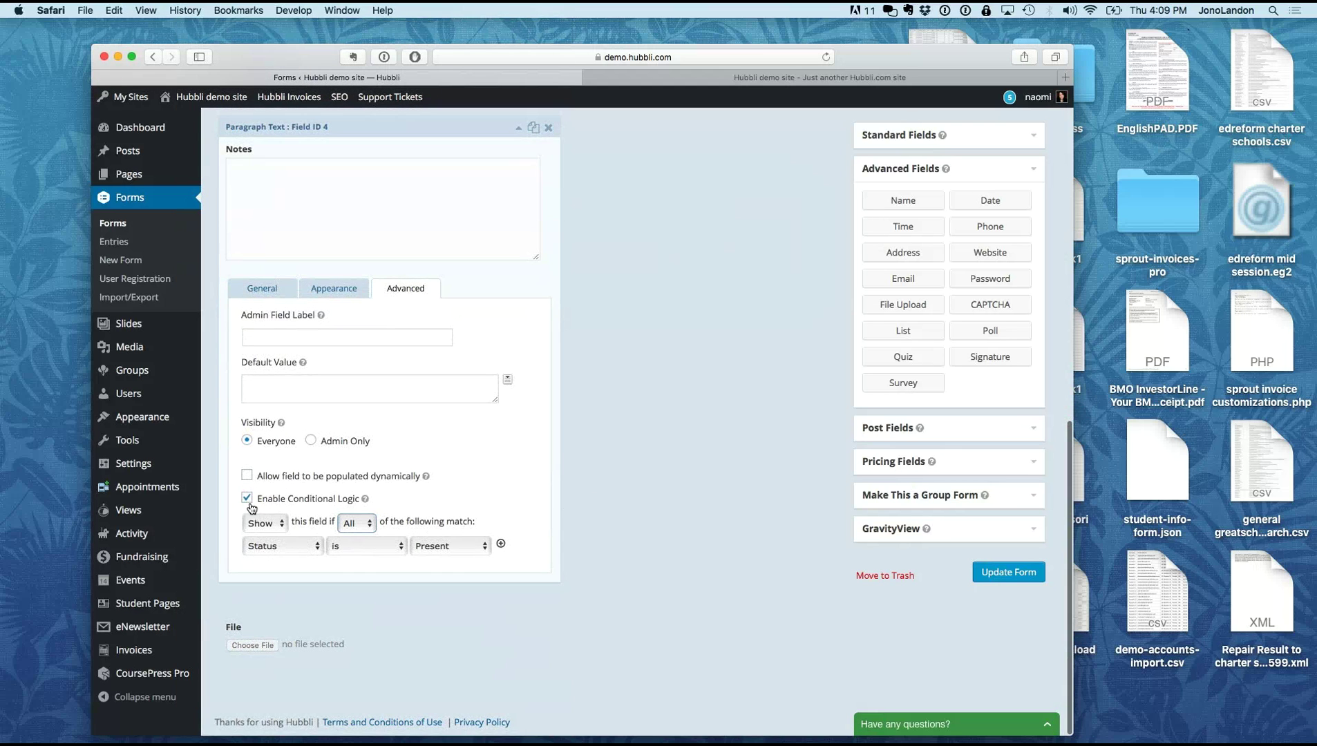
{"action": "left_click", "coordinate": [248, 503]}
{"action": "scroll", "coordinate": [357, 383], "scroll_direction": "up", "scroll_amount": 8}
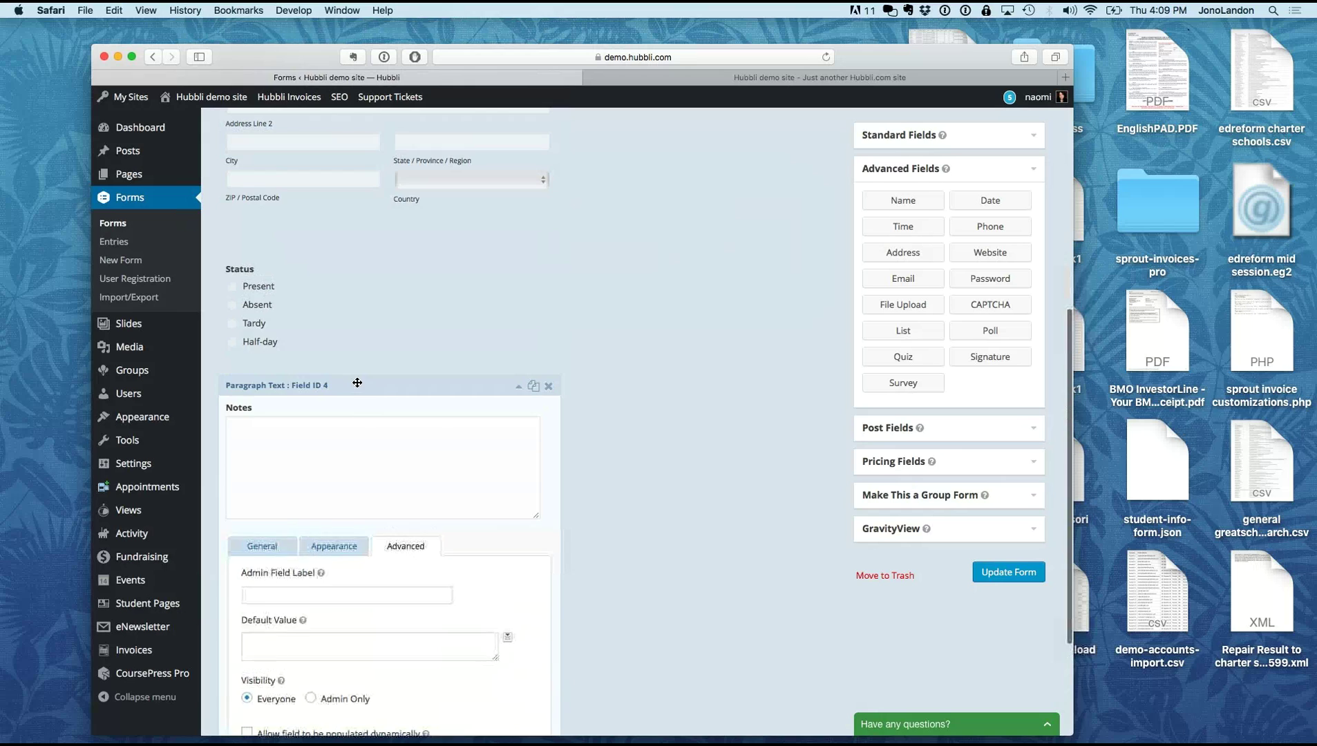
{"action": "left_click", "coordinate": [357, 383]}
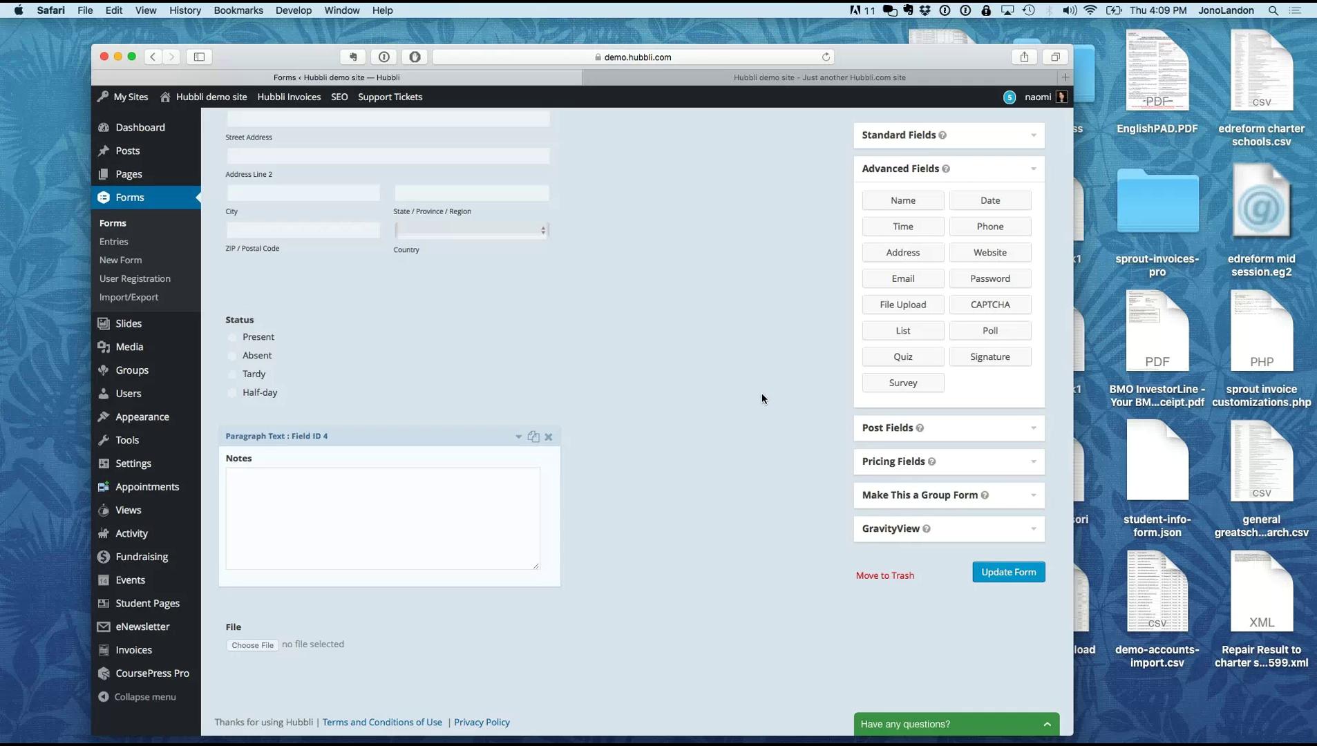
{"action": "scroll", "coordinate": [761, 391], "scroll_direction": "up", "scroll_amount": 10}
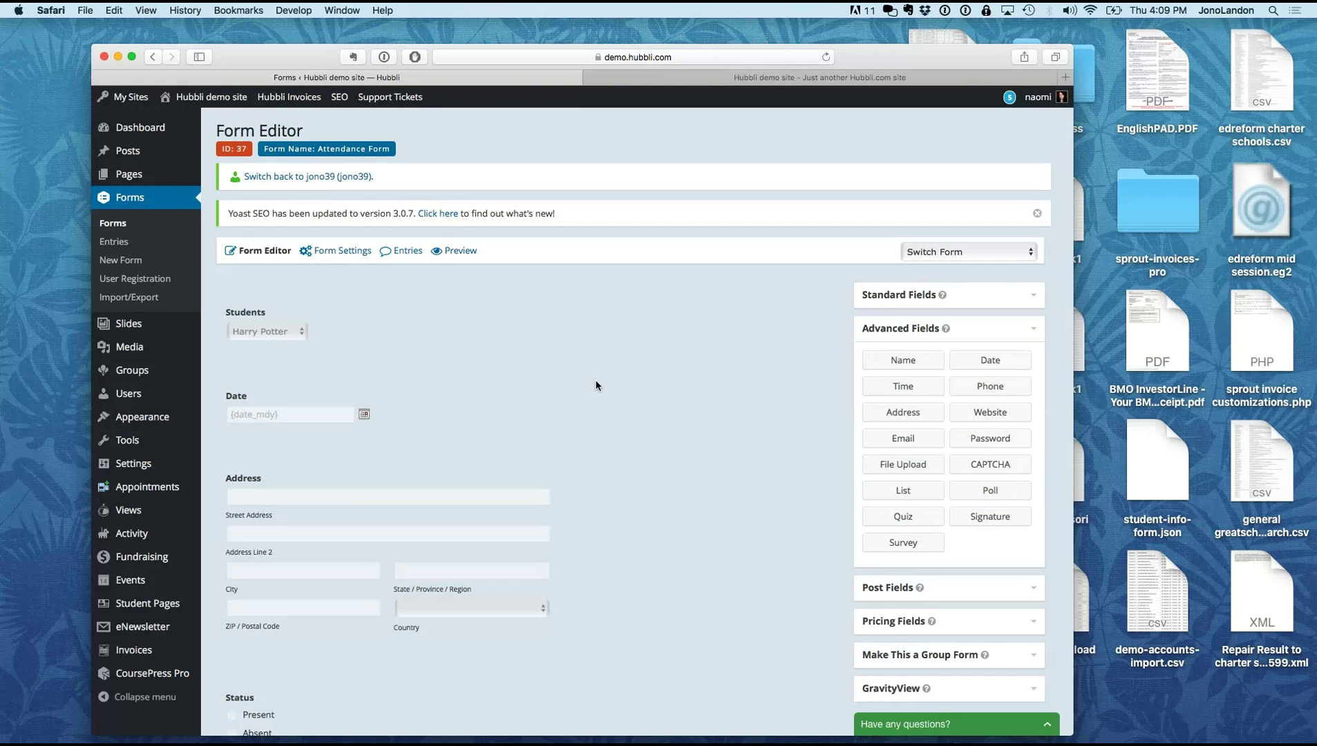
{"action": "scroll", "coordinate": [608, 370], "scroll_direction": "down", "scroll_amount": 1}
{"action": "scroll", "coordinate": [613, 365], "scroll_direction": "up", "scroll_amount": 1}
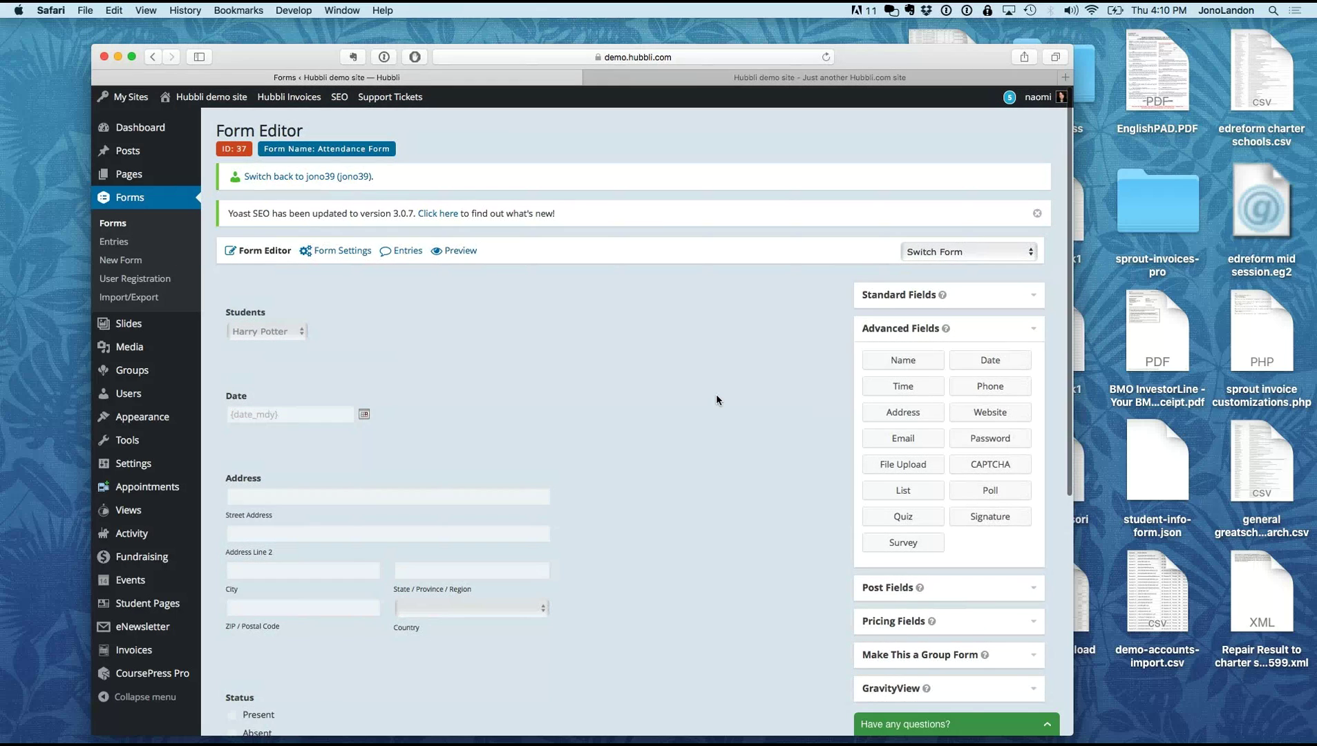
{"action": "scroll", "coordinate": [717, 400], "scroll_direction": "down", "scroll_amount": 3}
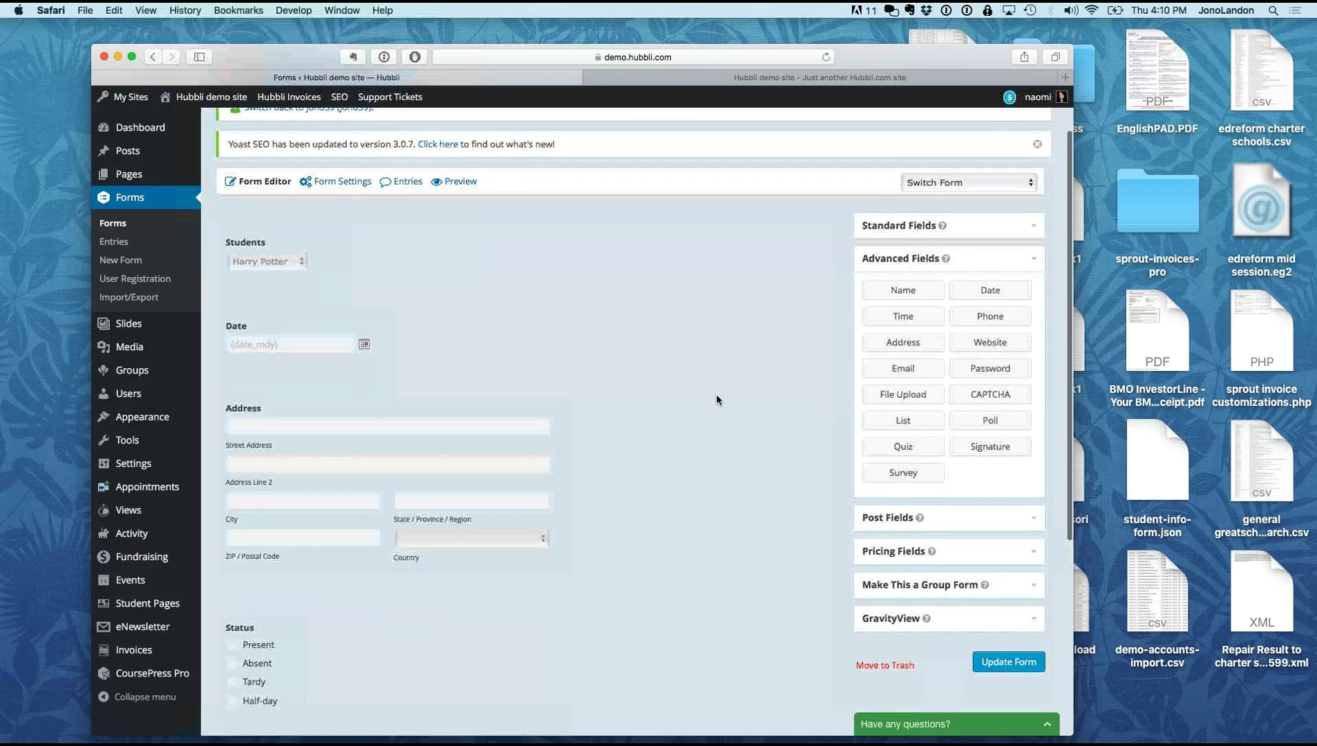
{"action": "scroll", "coordinate": [717, 400], "scroll_direction": "up", "scroll_amount": 3}
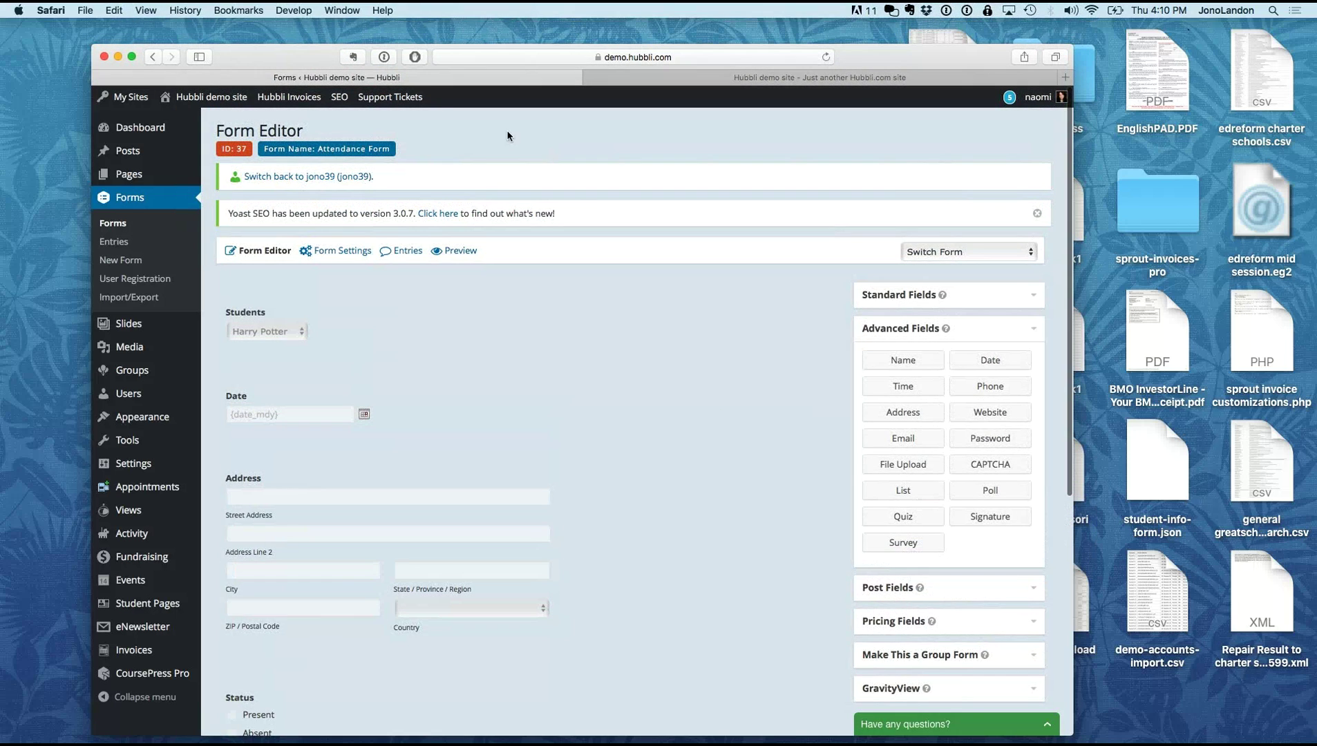
Step: Switch to the public school site and view the Attendance Form's entries from its Forms page
{"action": "left_click", "coordinate": [641, 80]}
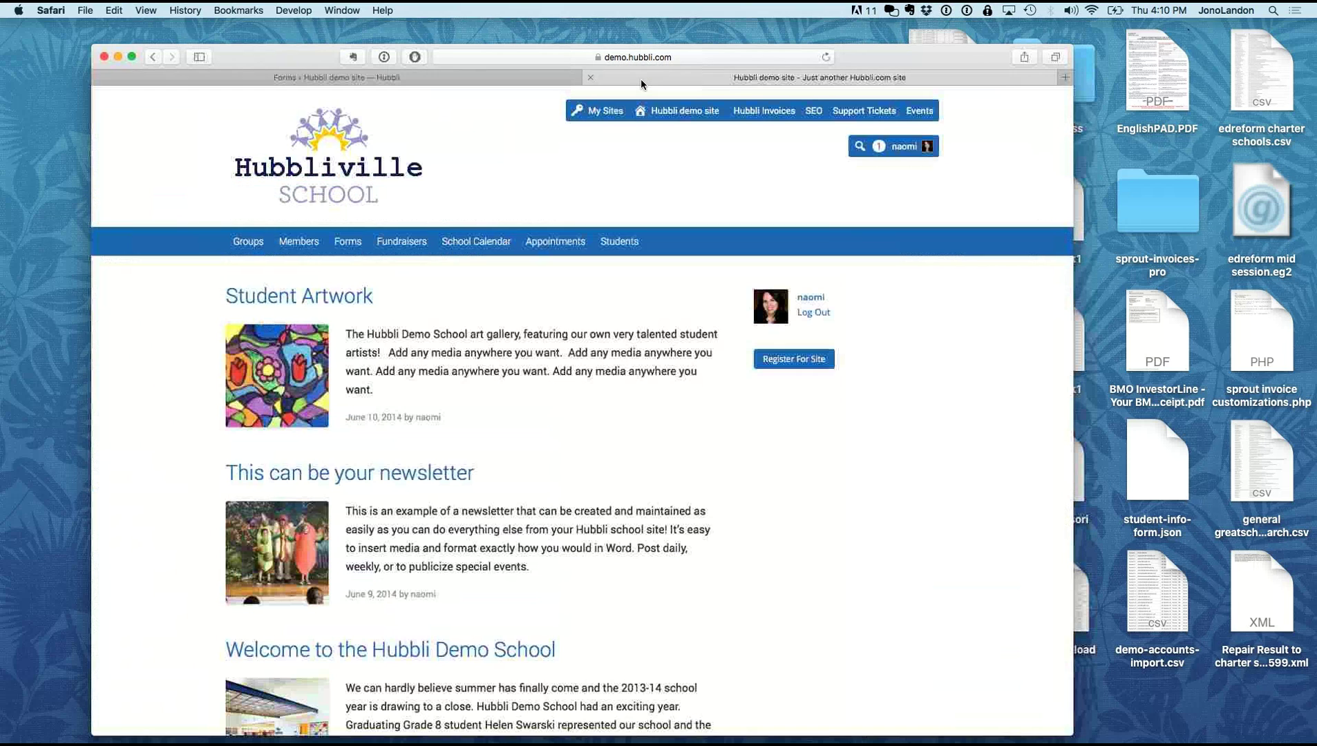
{"action": "left_click", "coordinate": [351, 249]}
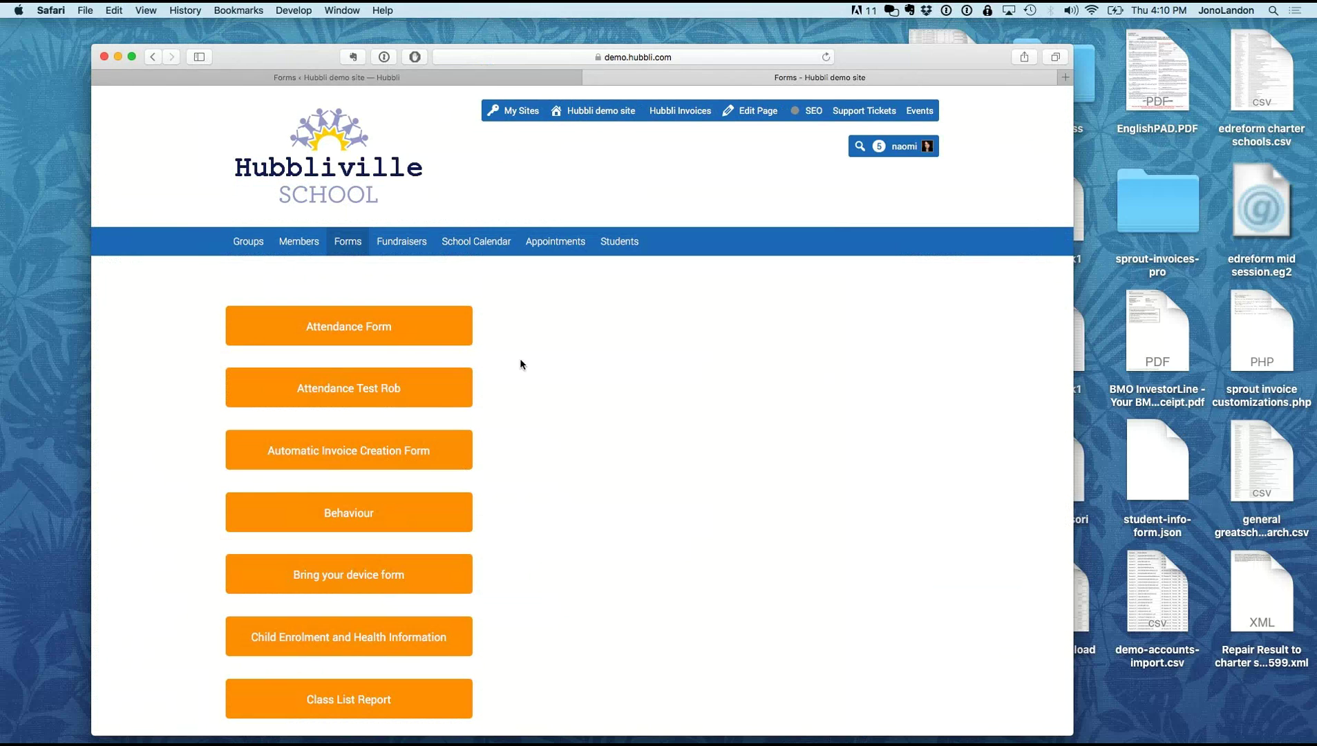
{"action": "mouse_move", "coordinate": [425, 328]}
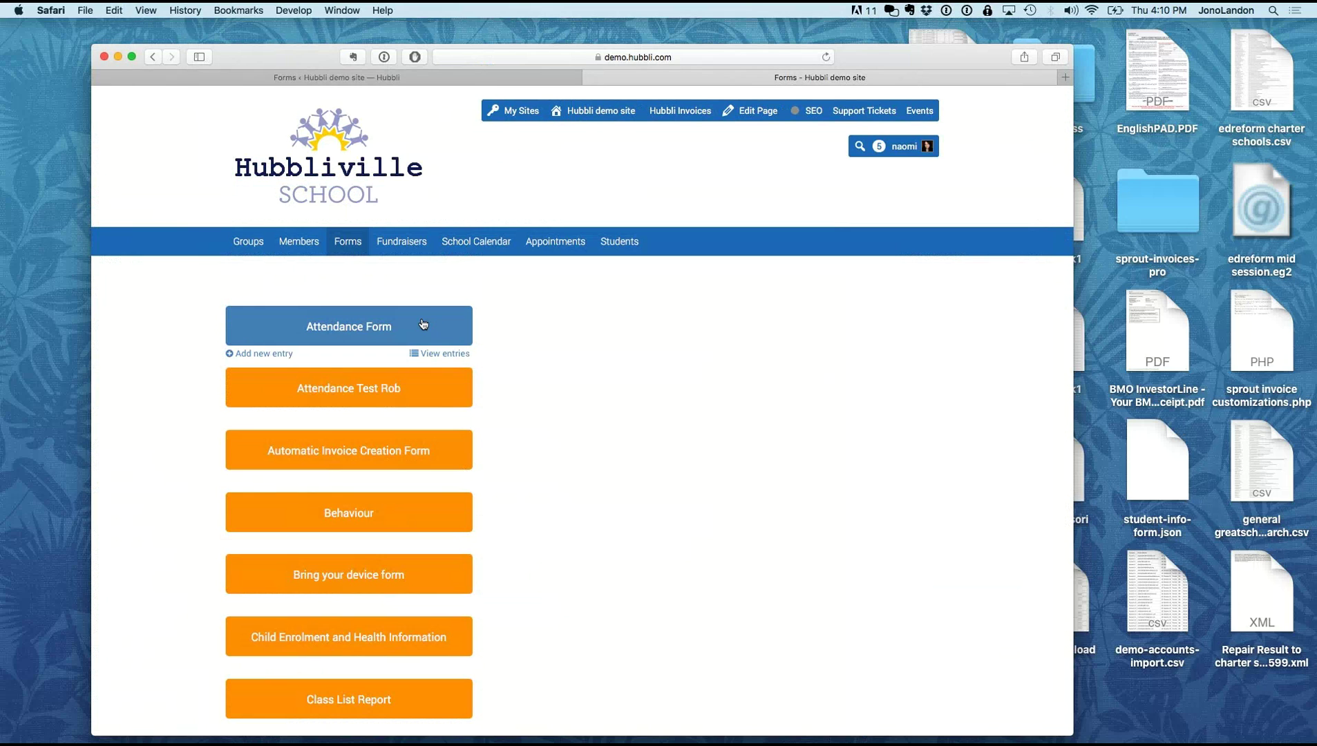
{"action": "left_click", "coordinate": [443, 355]}
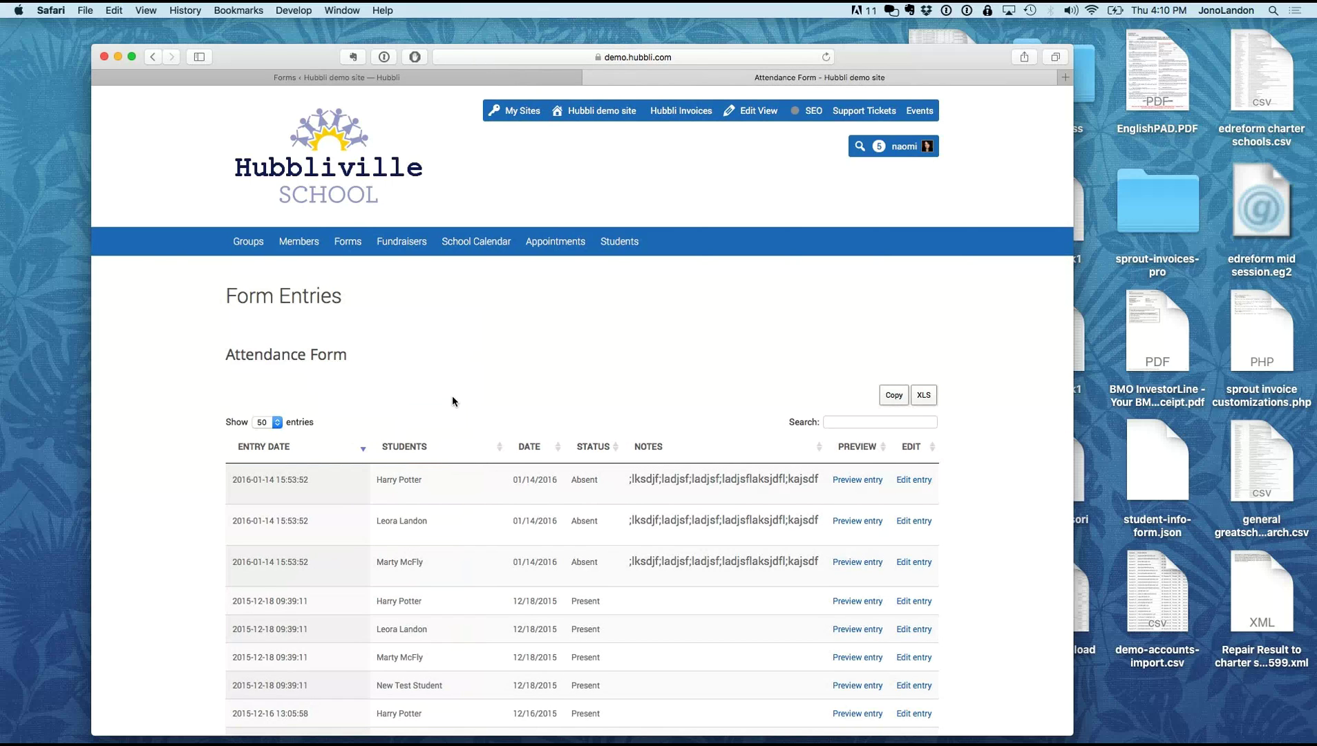
Step: Examine the web address of the Attendance Form entries page and look through the table of submitted entries
{"action": "left_click", "coordinate": [688, 60]}
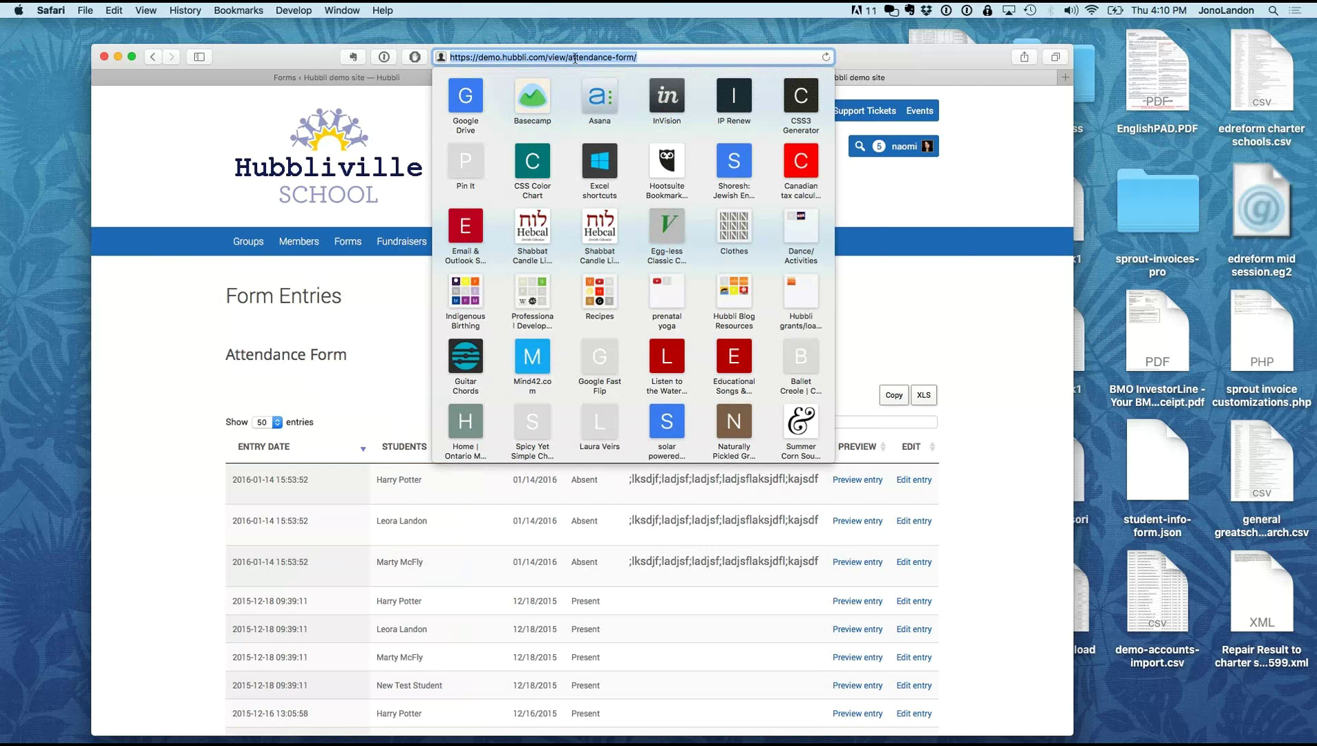
{"action": "left_click", "coordinate": [371, 299]}
{"action": "scroll", "coordinate": [194, 477], "scroll_direction": "down", "scroll_amount": 3}
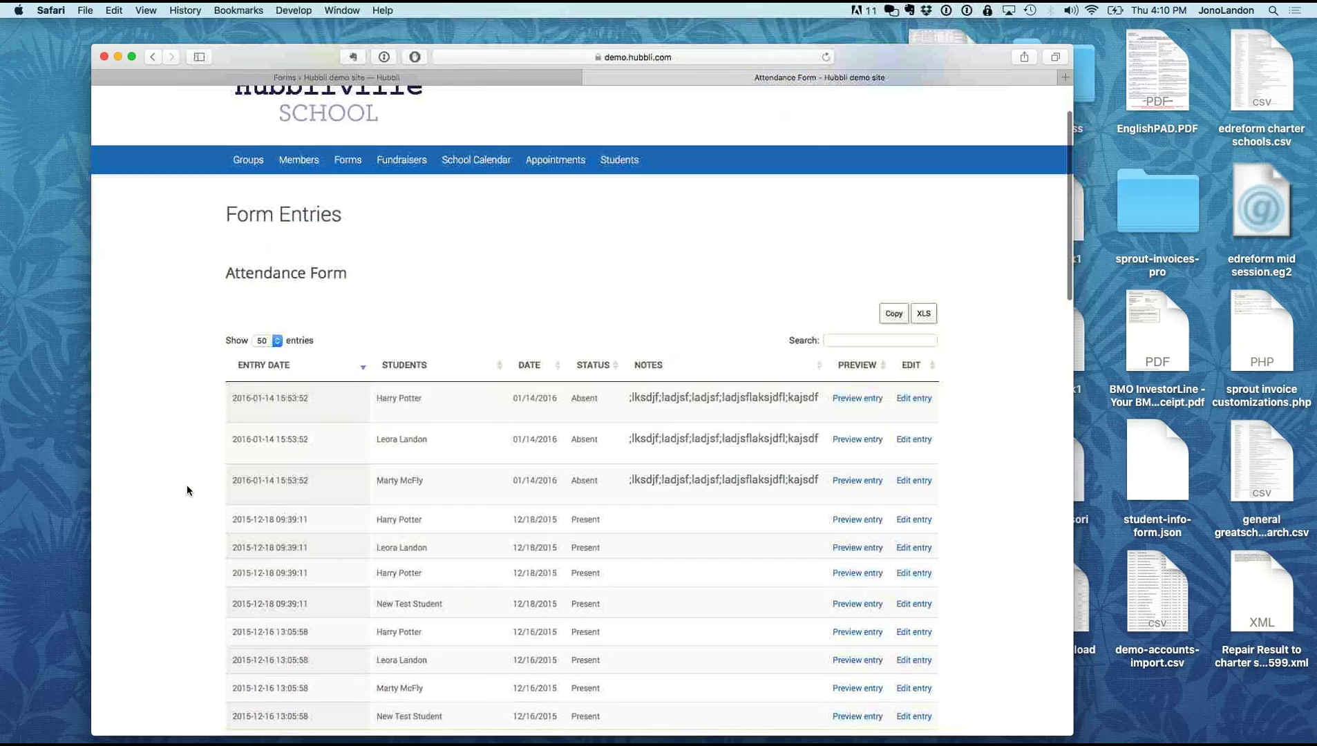
{"action": "scroll", "coordinate": [299, 616], "scroll_direction": "down", "scroll_amount": 3}
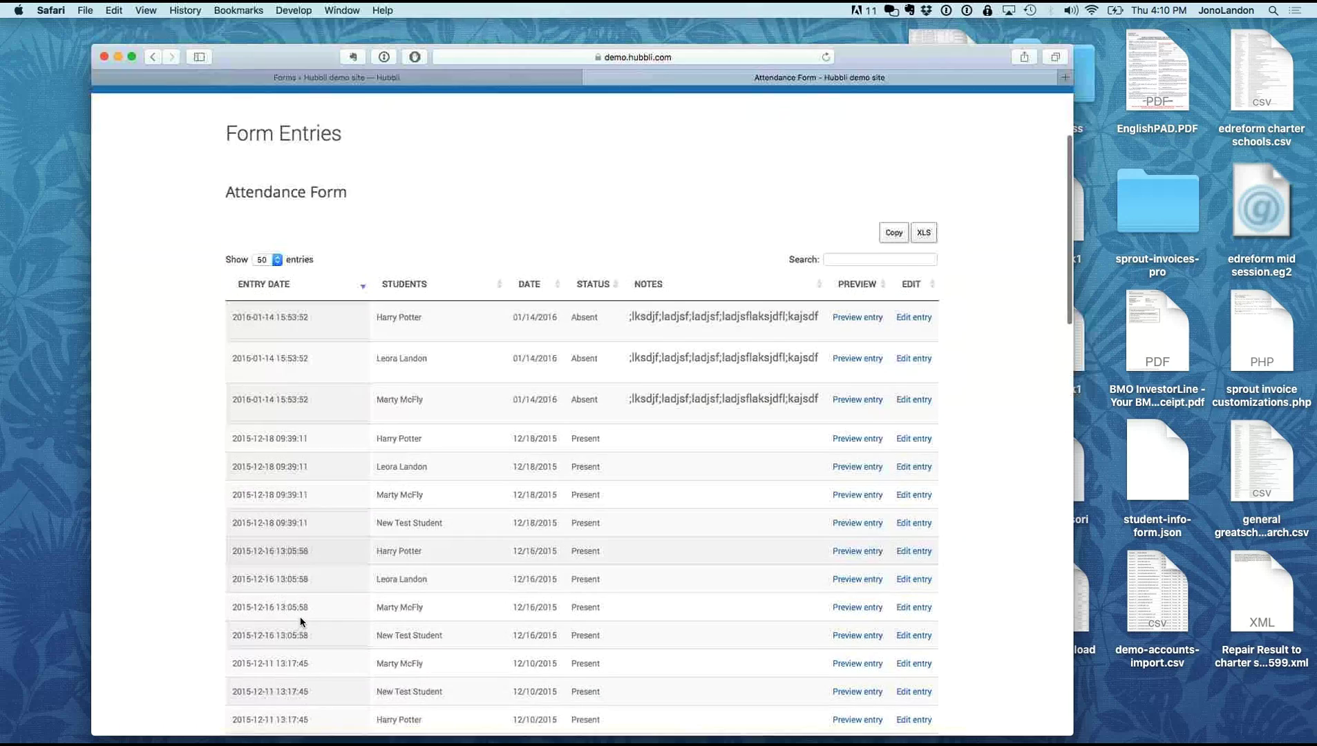
{"action": "scroll", "coordinate": [190, 496], "scroll_direction": "up", "scroll_amount": 5}
{"action": "scroll", "coordinate": [190, 496], "scroll_direction": "down", "scroll_amount": 4}
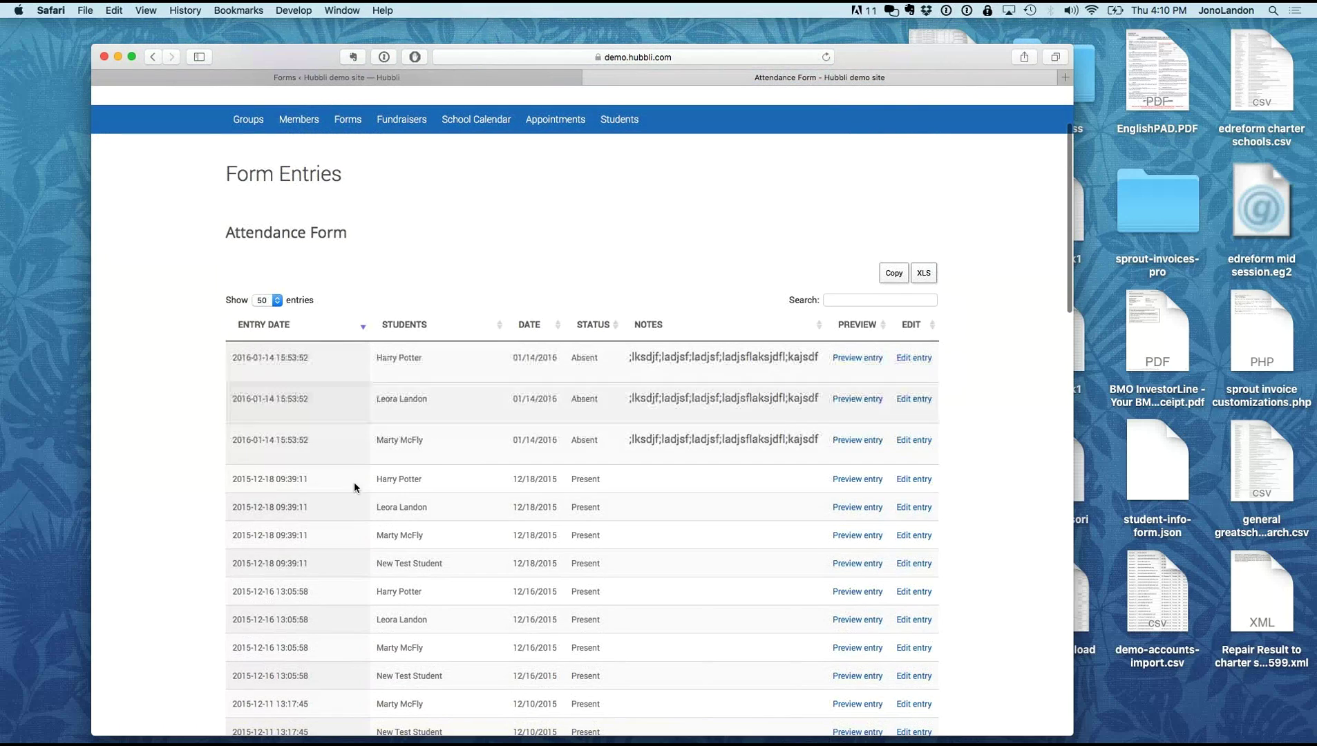
{"action": "scroll", "coordinate": [469, 186], "scroll_direction": "up", "scroll_amount": 3}
Step: Return to the Attendance Form editor and look at the fields offered in the GravityView group
{"action": "left_click", "coordinate": [762, 112]}
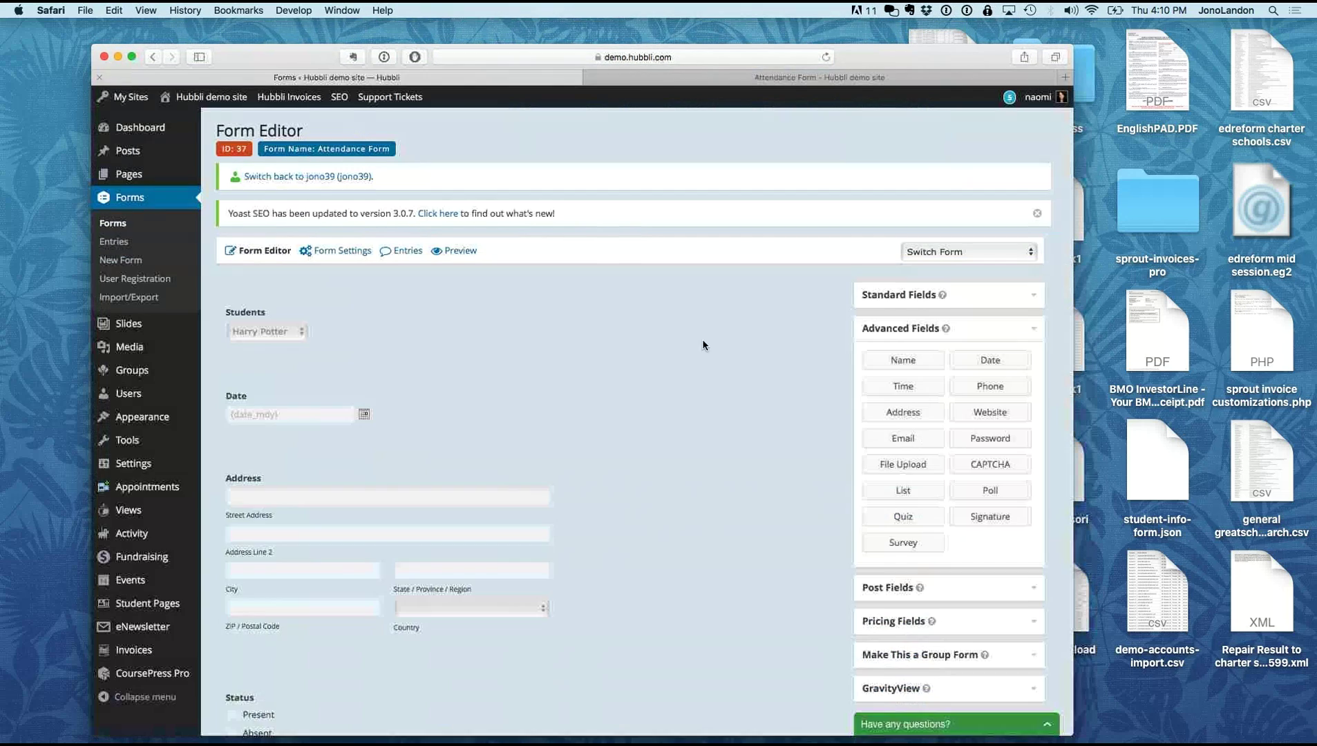
{"action": "left_click", "coordinate": [889, 688]}
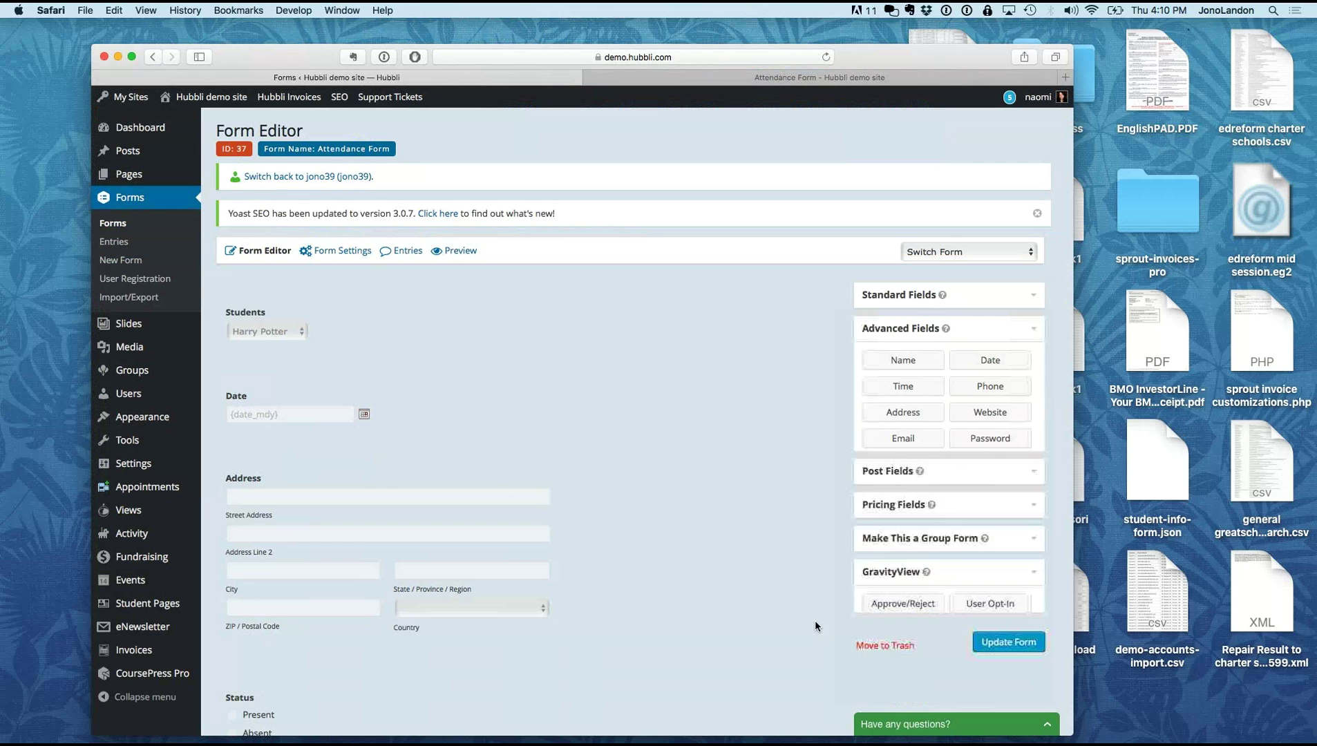
{"action": "scroll", "coordinate": [815, 620], "scroll_direction": "down", "scroll_amount": 1}
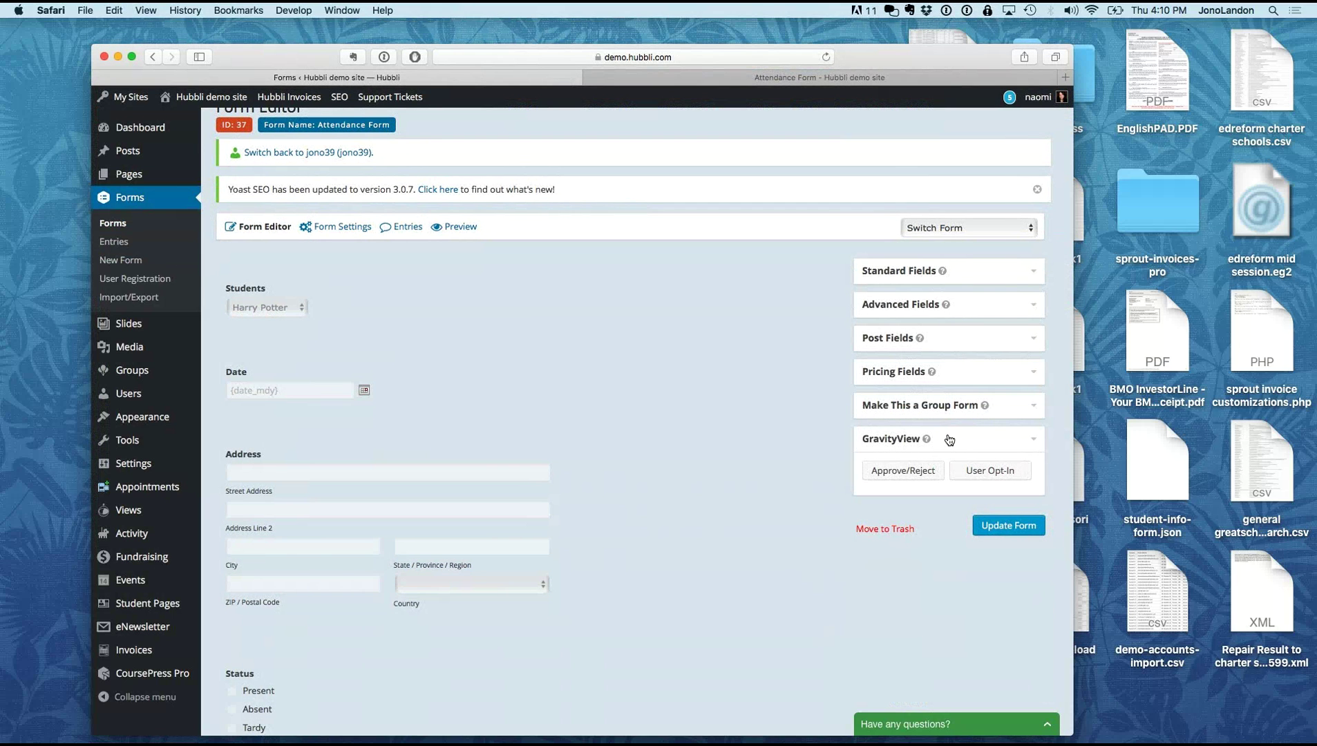
{"action": "left_click", "coordinate": [881, 428]}
{"action": "scroll", "coordinate": [810, 421], "scroll_direction": "up", "scroll_amount": 1}
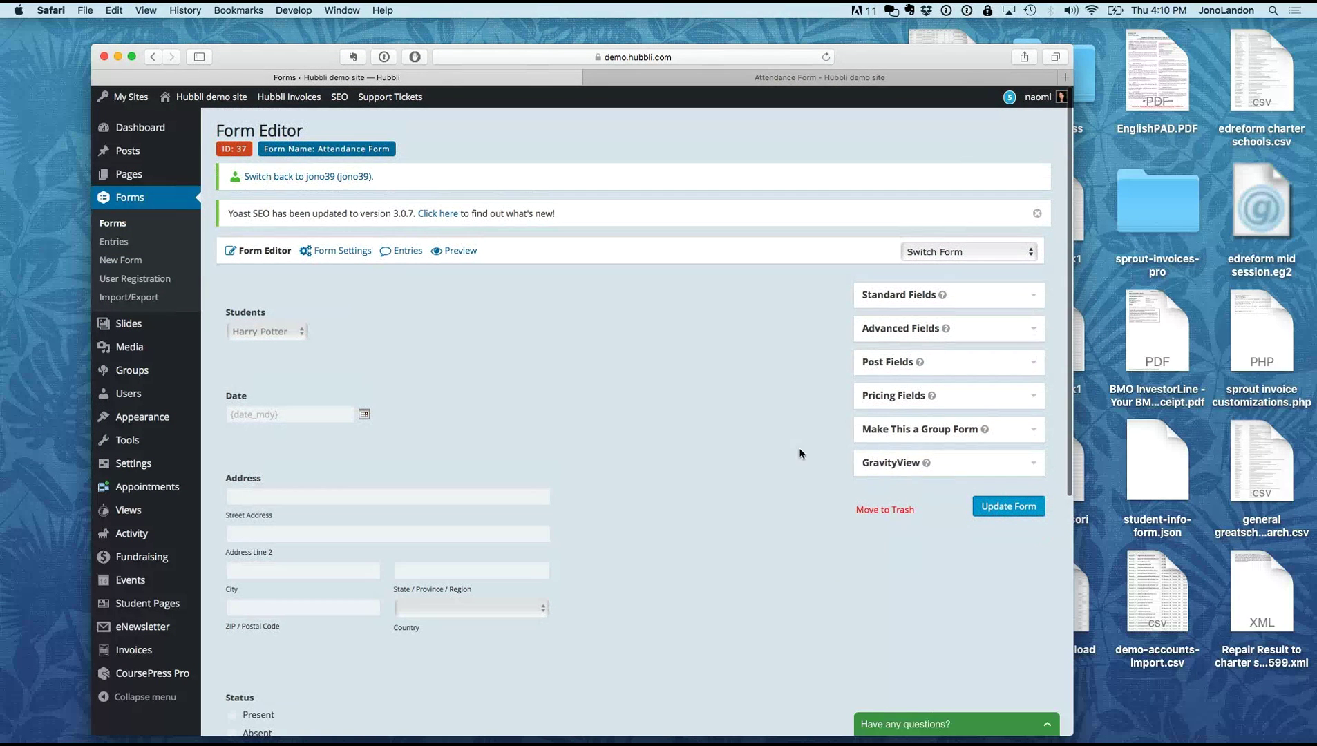
{"action": "scroll", "coordinate": [789, 451], "scroll_direction": "up", "scroll_amount": 1}
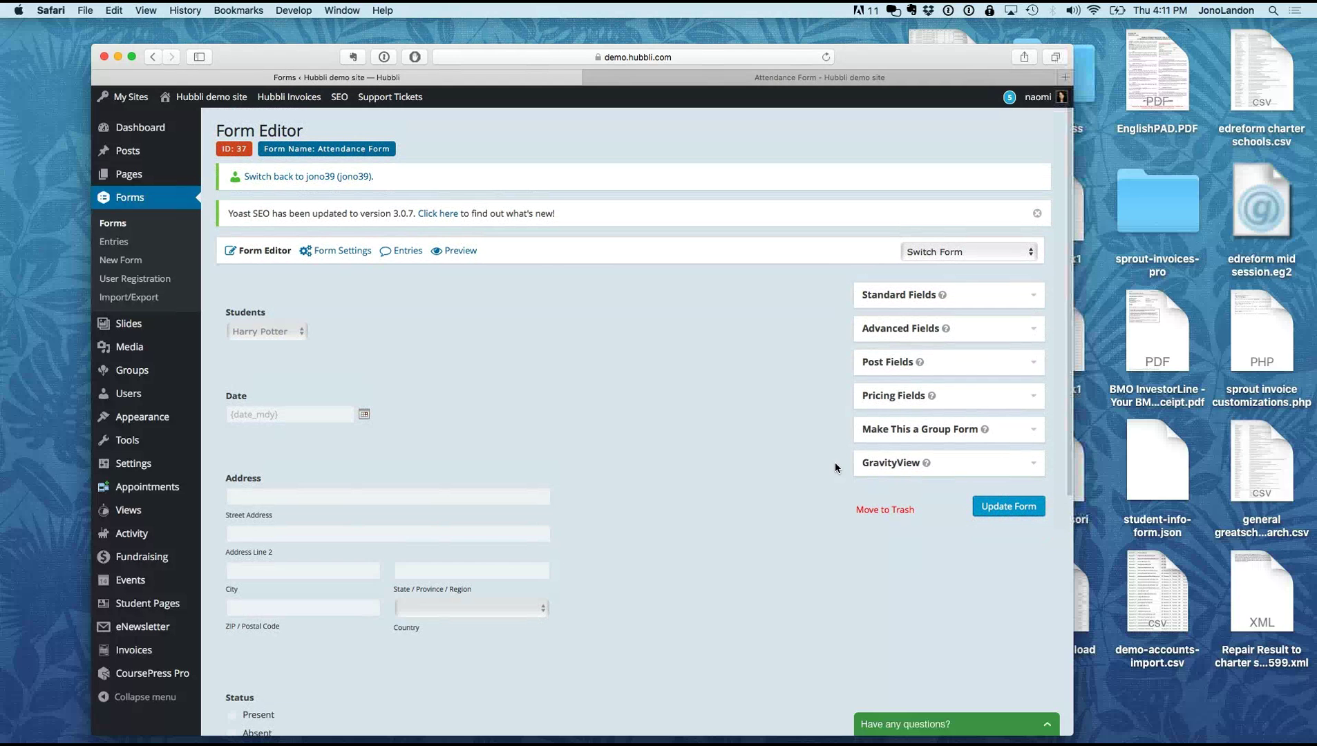
{"action": "scroll", "coordinate": [778, 474], "scroll_direction": "down", "scroll_amount": 3}
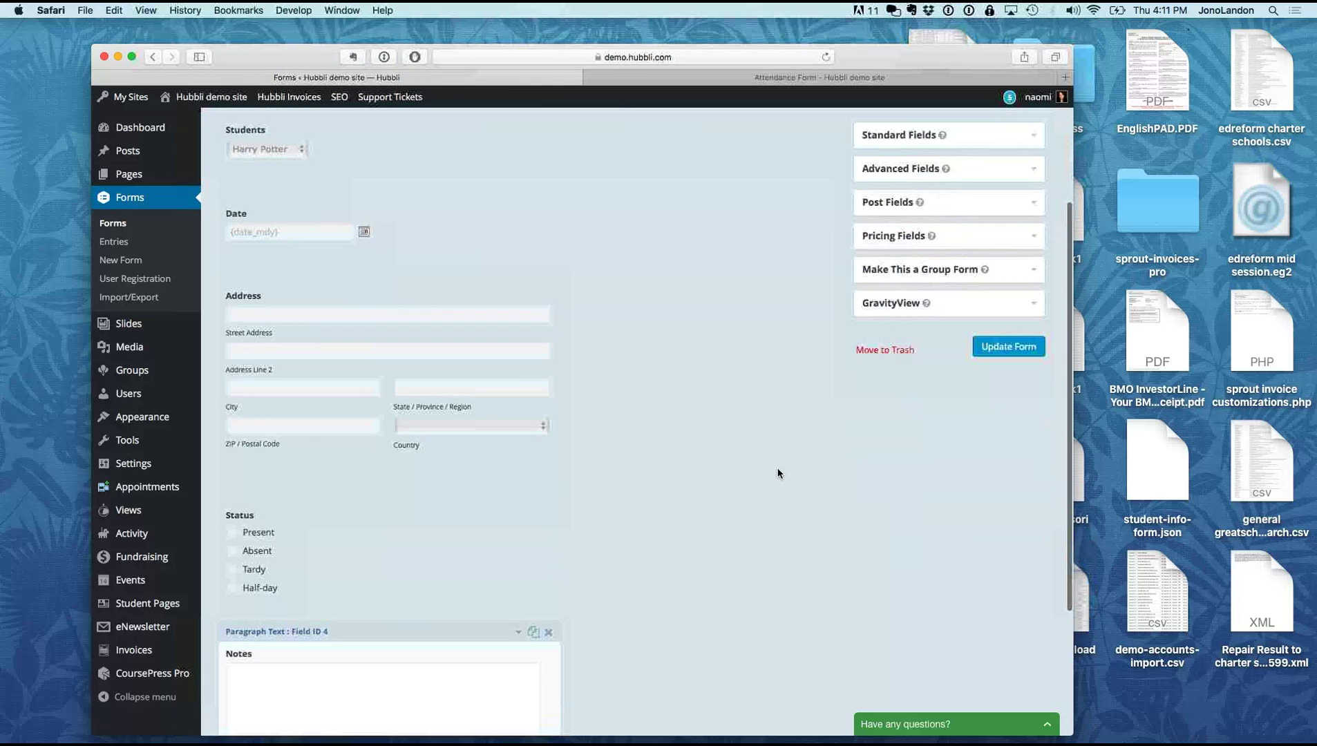
{"action": "scroll", "coordinate": [778, 474], "scroll_direction": "up", "scroll_amount": 3}
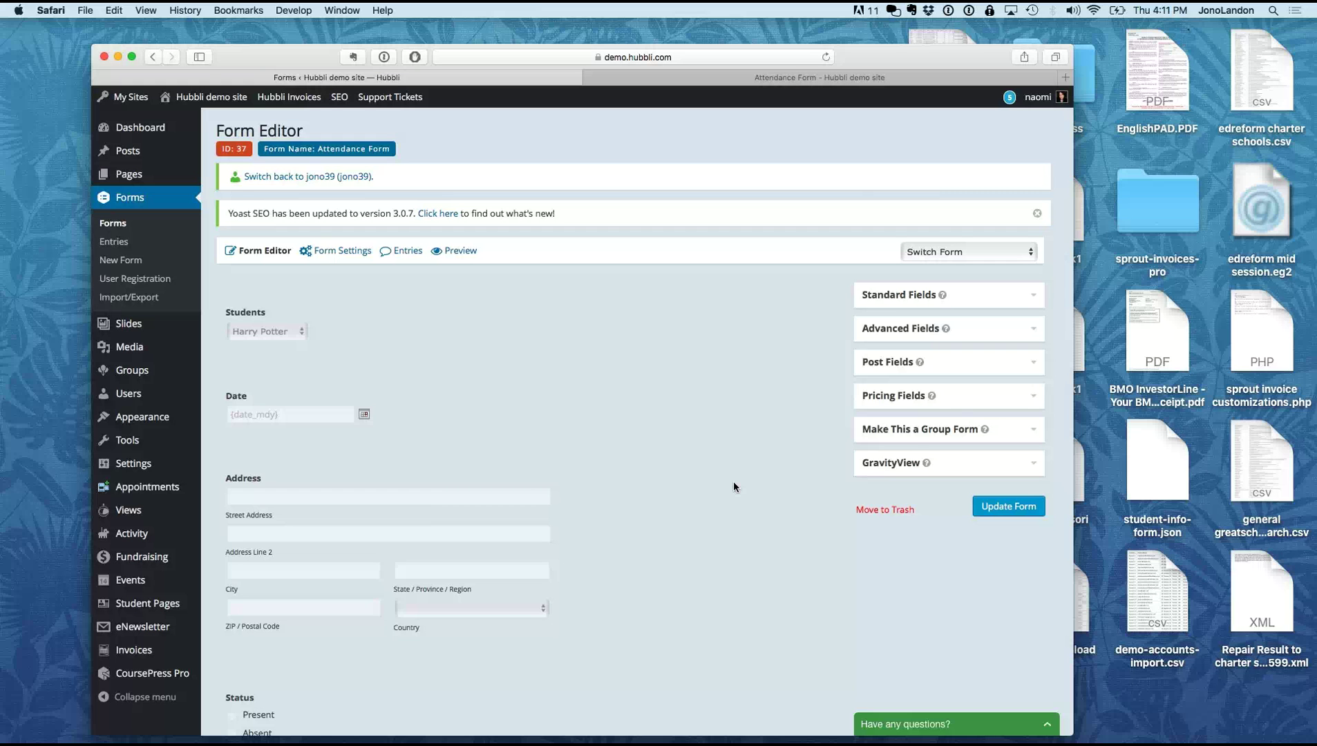
{"action": "scroll", "coordinate": [734, 482], "scroll_direction": "down", "scroll_amount": 5}
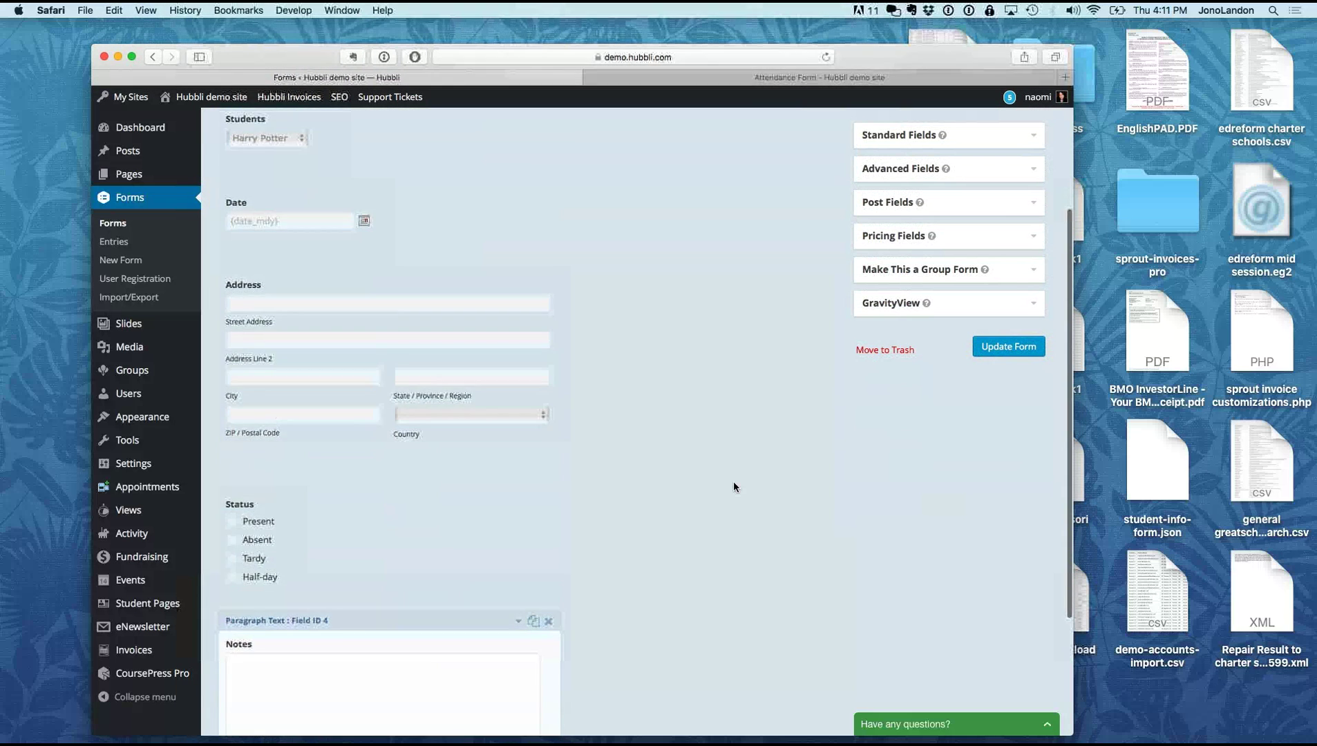
Step: Open the forms Import/Export page, leaving the form editor without saving the changes
{"action": "scroll", "coordinate": [734, 481], "scroll_direction": "up", "scroll_amount": 5}
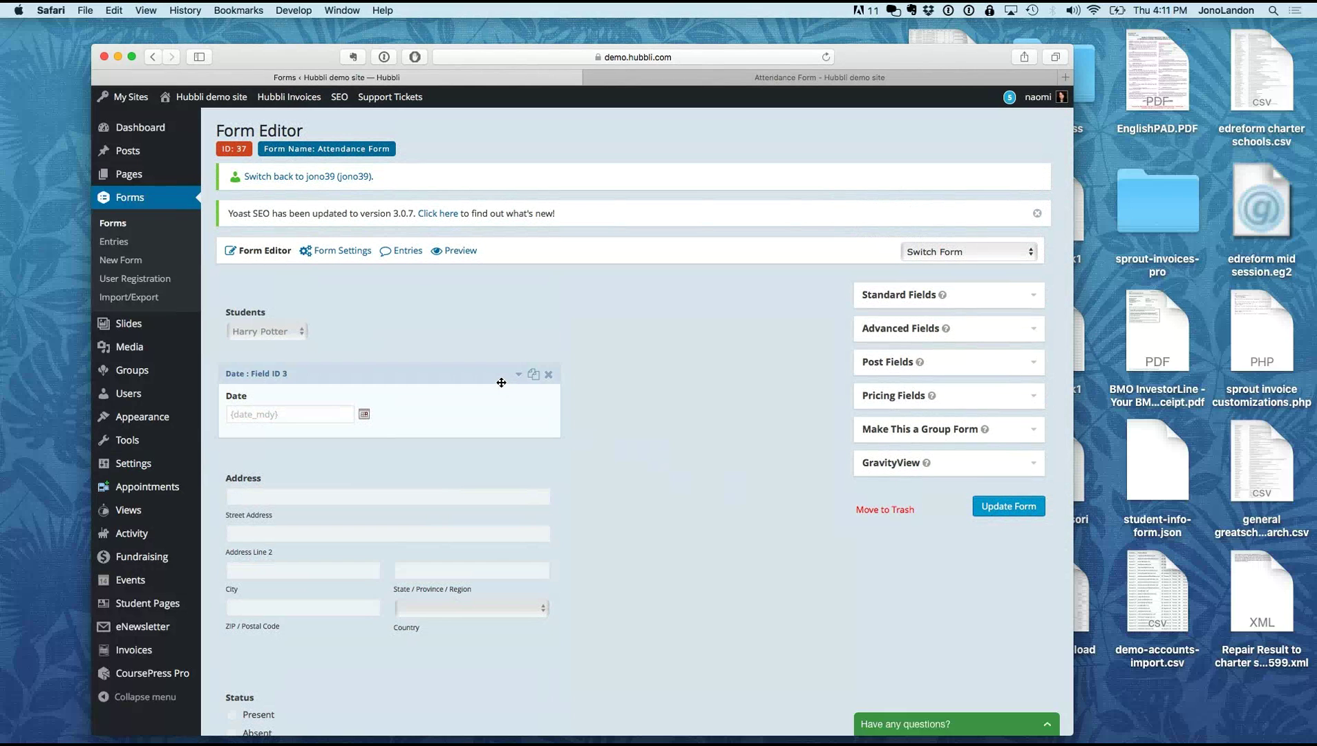
{"action": "left_click", "coordinate": [143, 299]}
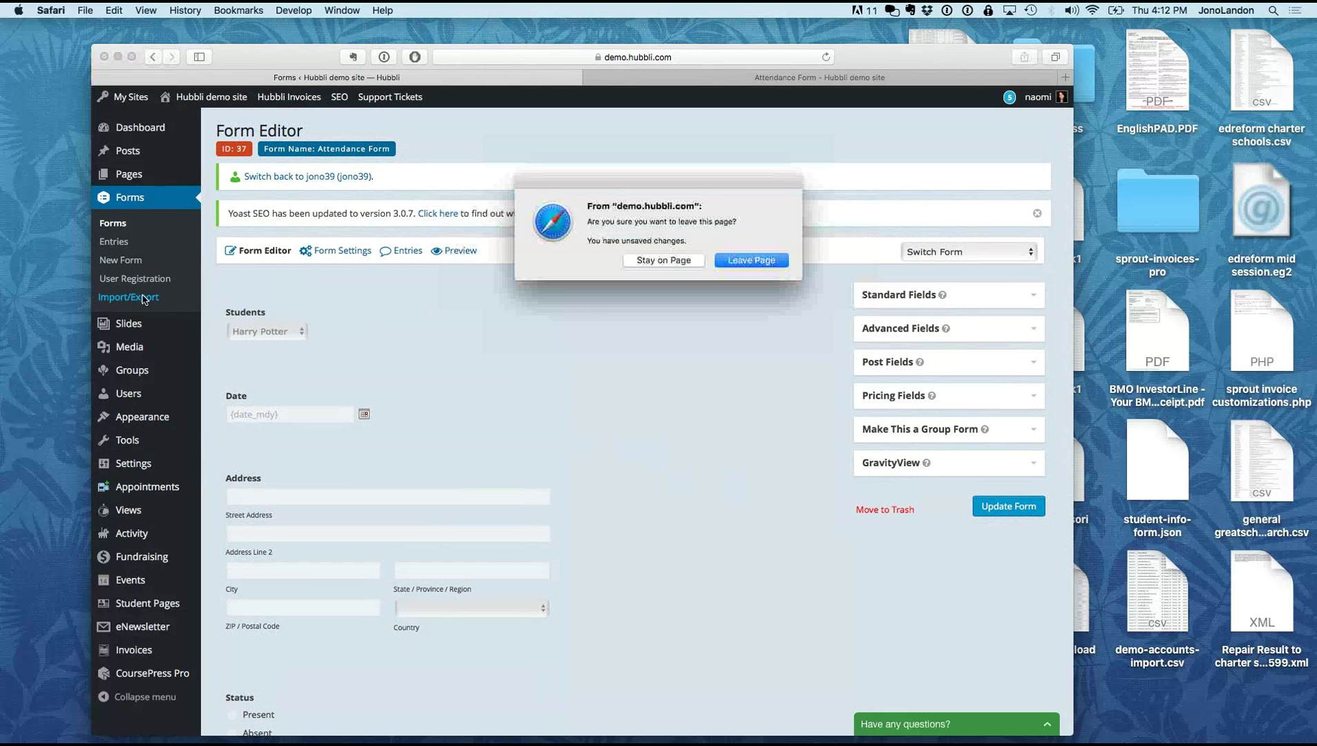
{"action": "left_click", "coordinate": [730, 261]}
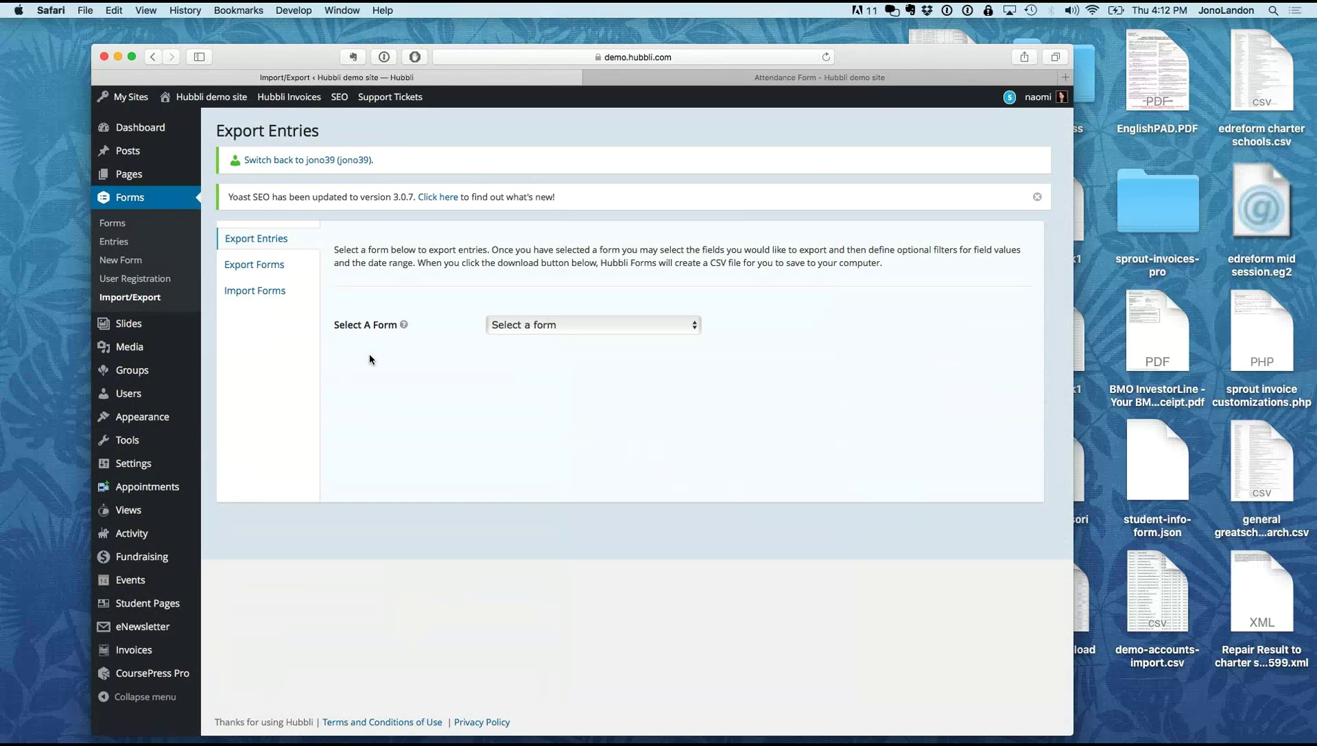
Step: Look through the list of forms available for exporting entries without choosing one
{"action": "left_click", "coordinate": [572, 328]}
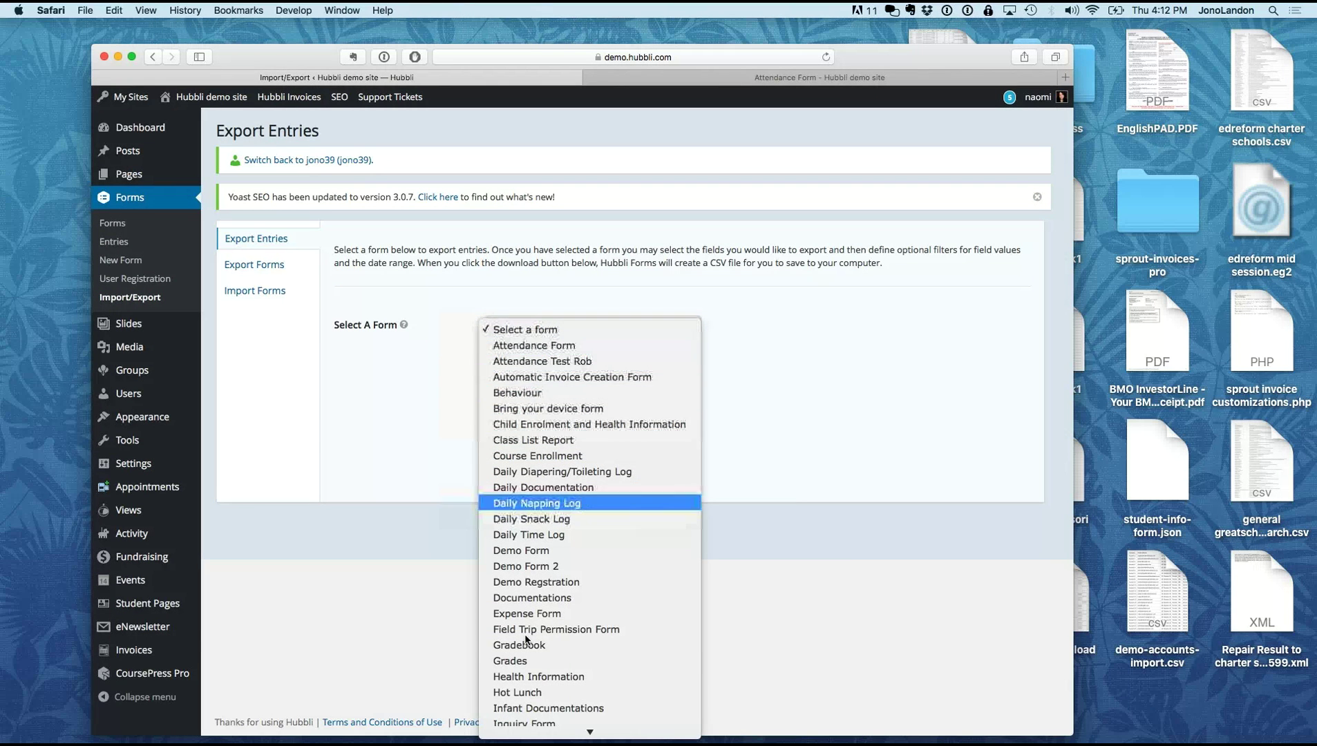
{"action": "scroll", "coordinate": [525, 642], "scroll_direction": "down", "scroll_amount": 3}
{"action": "scroll", "coordinate": [525, 643], "scroll_direction": "down", "scroll_amount": 5}
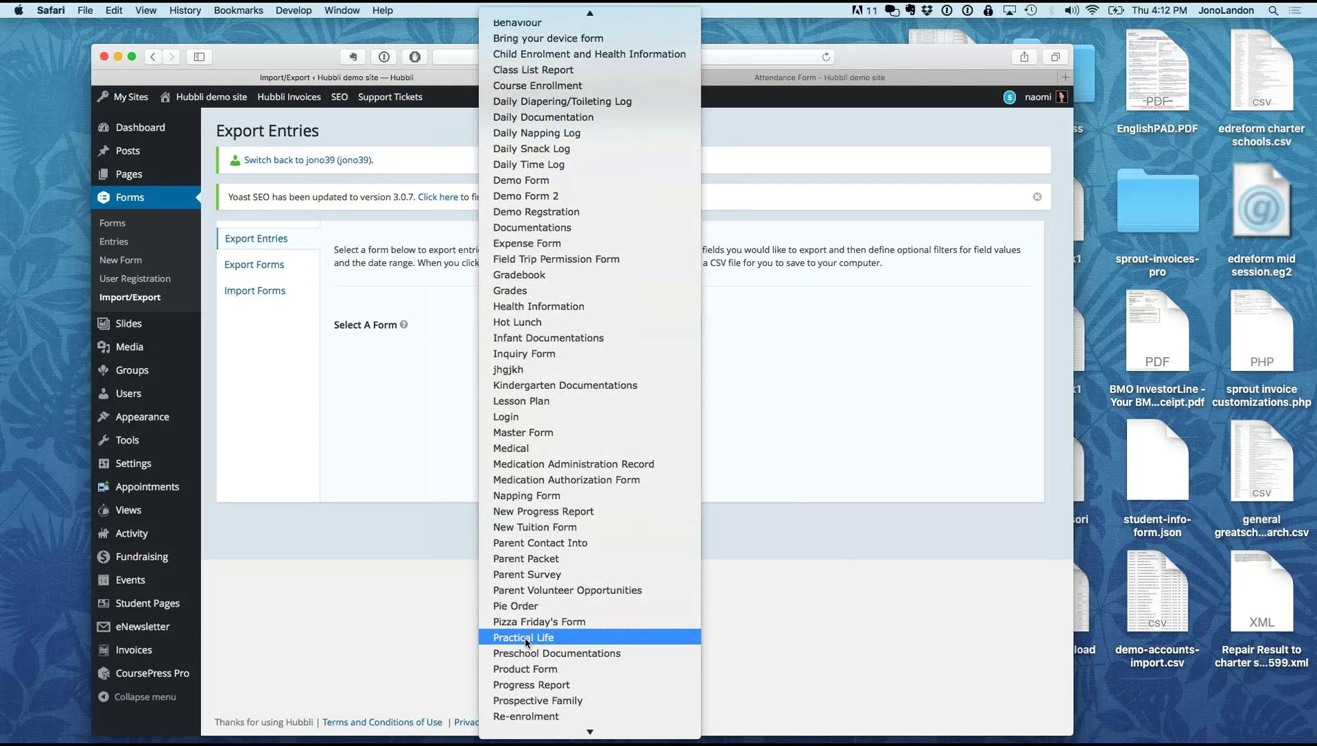
{"action": "scroll", "coordinate": [526, 642], "scroll_direction": "down", "scroll_amount": 3}
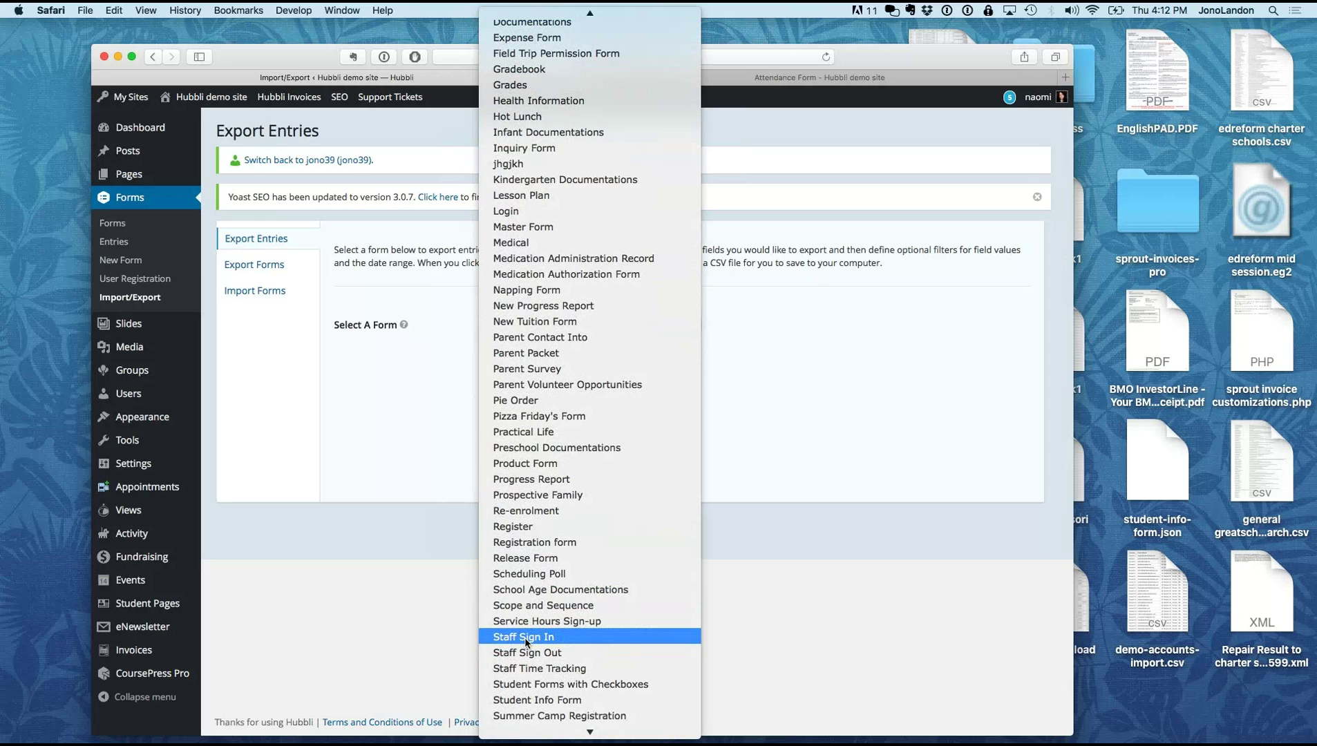
{"action": "scroll", "coordinate": [526, 643], "scroll_direction": "down", "scroll_amount": 1}
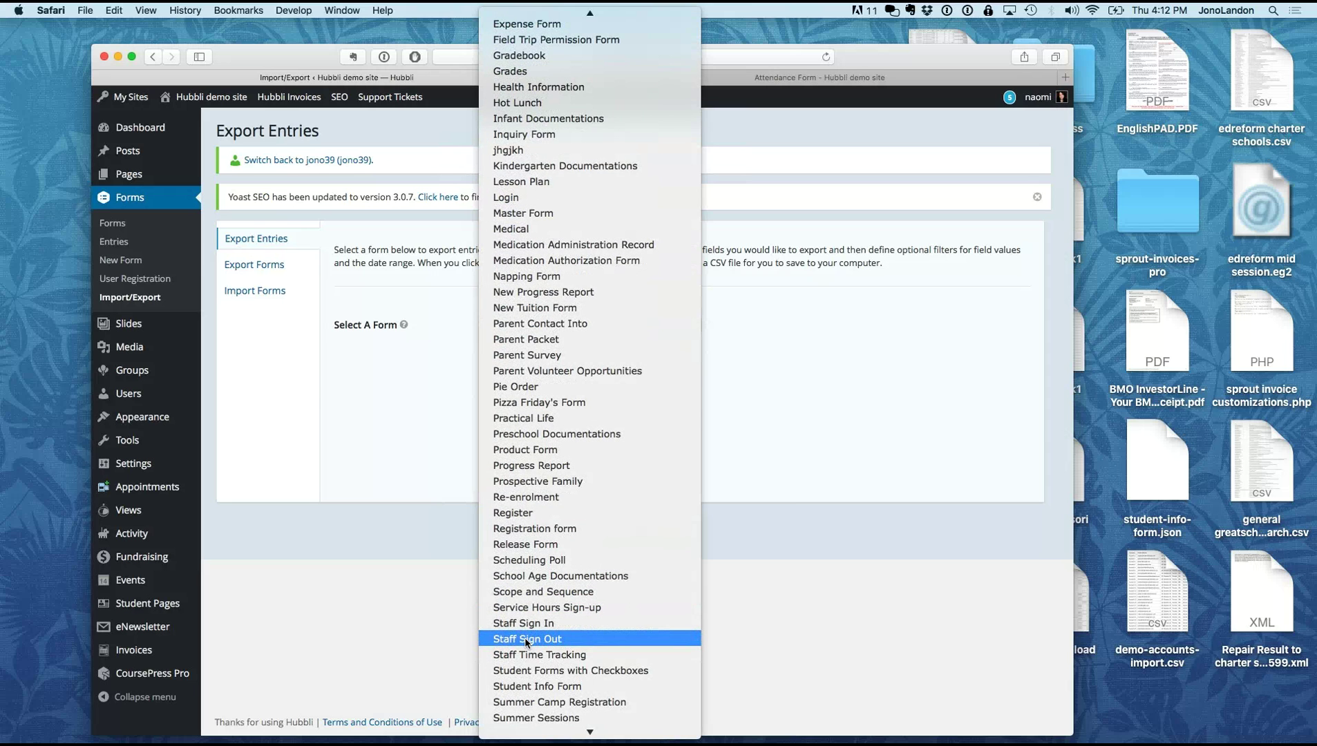
{"action": "scroll", "coordinate": [526, 643], "scroll_direction": "down", "scroll_amount": 4}
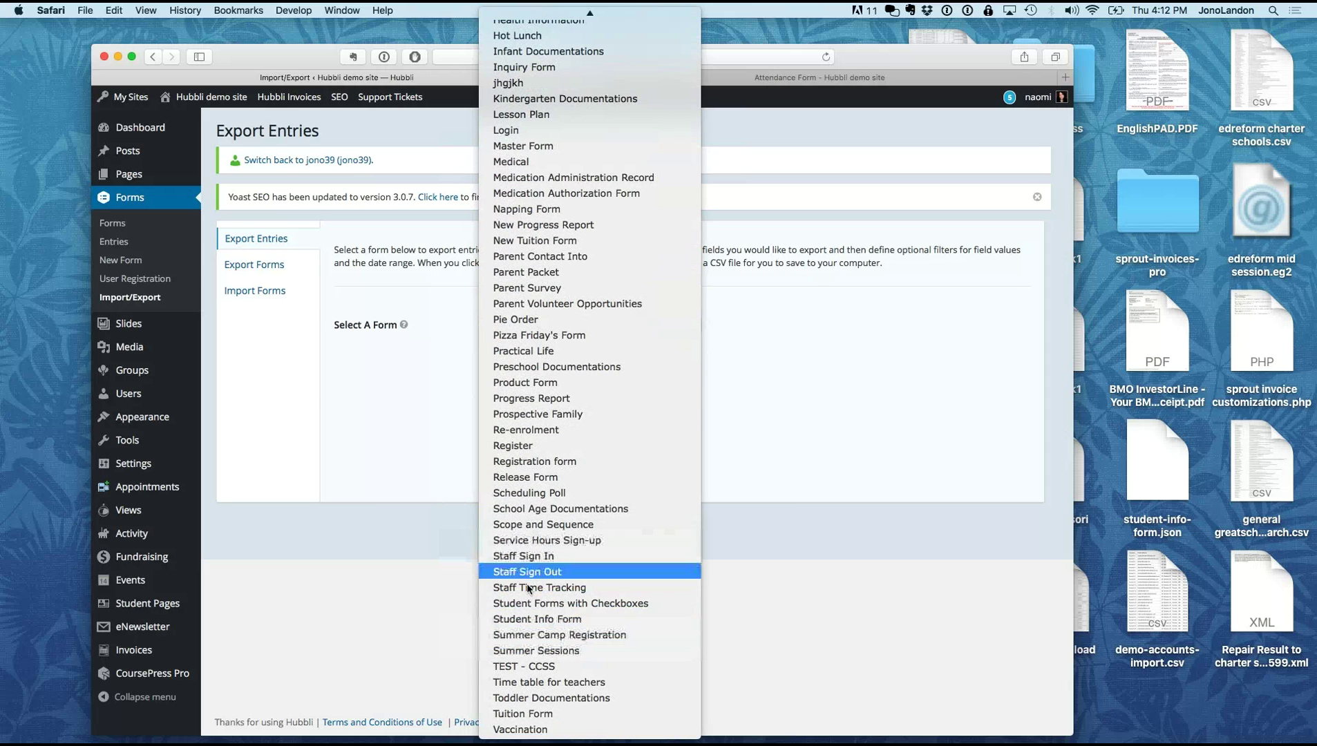
{"action": "left_click", "coordinate": [355, 423]}
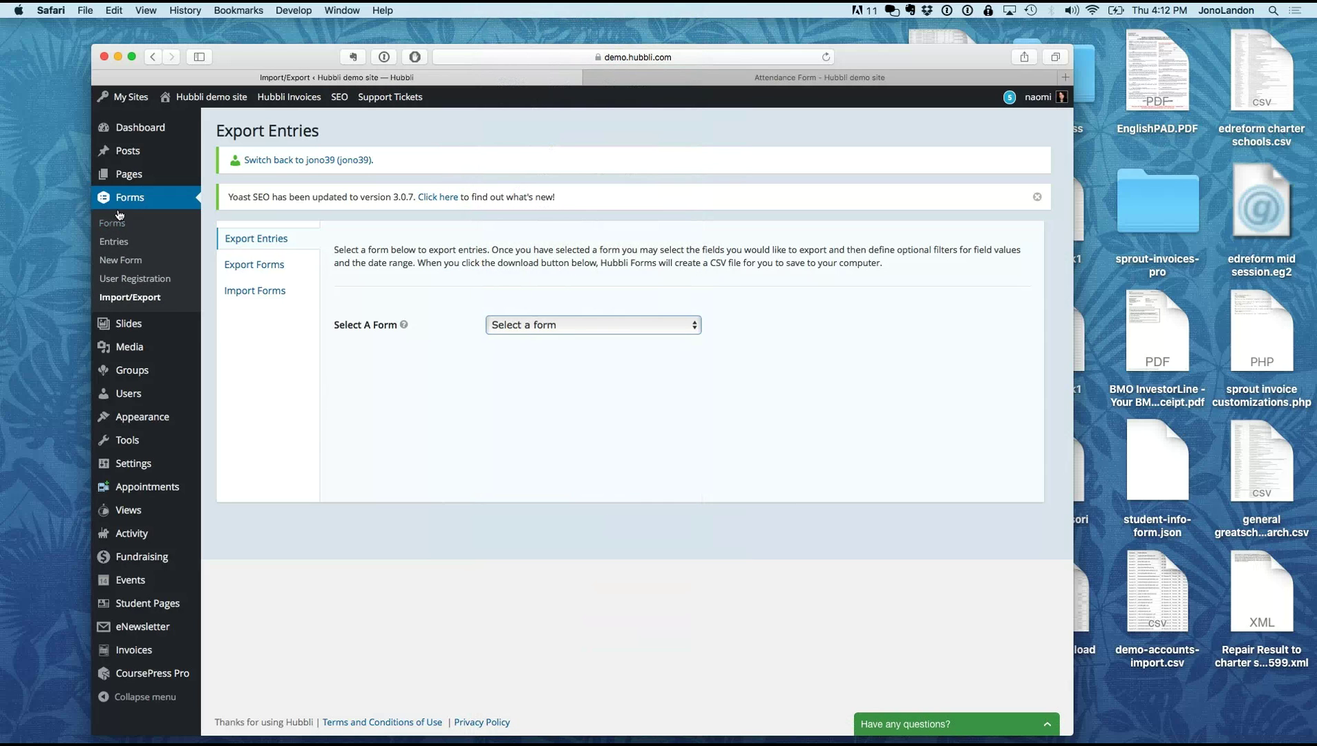
Step: Go to the list of all forms and open the submitted entries of the Parent Packet form
{"action": "left_click", "coordinate": [113, 223]}
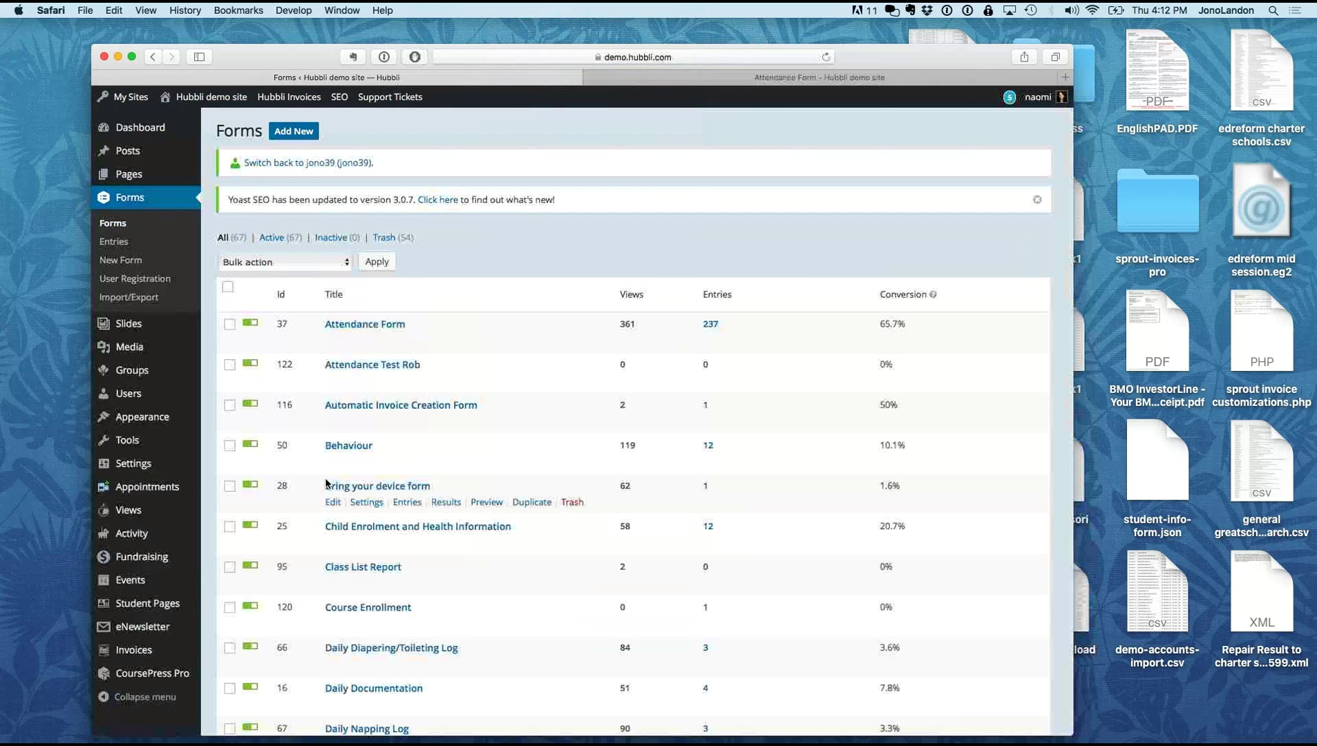
{"action": "scroll", "coordinate": [206, 481], "scroll_direction": "down", "scroll_amount": 4}
{"action": "scroll", "coordinate": [206, 478], "scroll_direction": "down", "scroll_amount": 10}
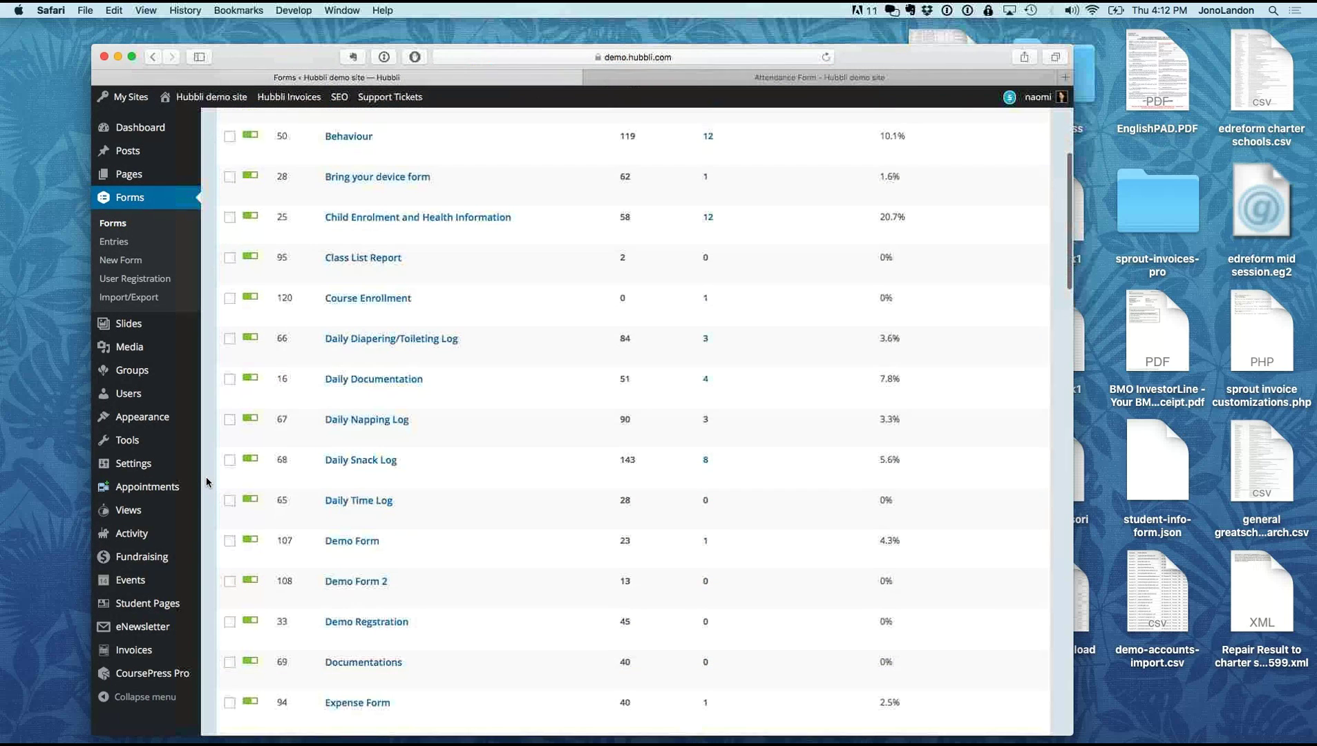
{"action": "scroll", "coordinate": [206, 482], "scroll_direction": "down", "scroll_amount": 1}
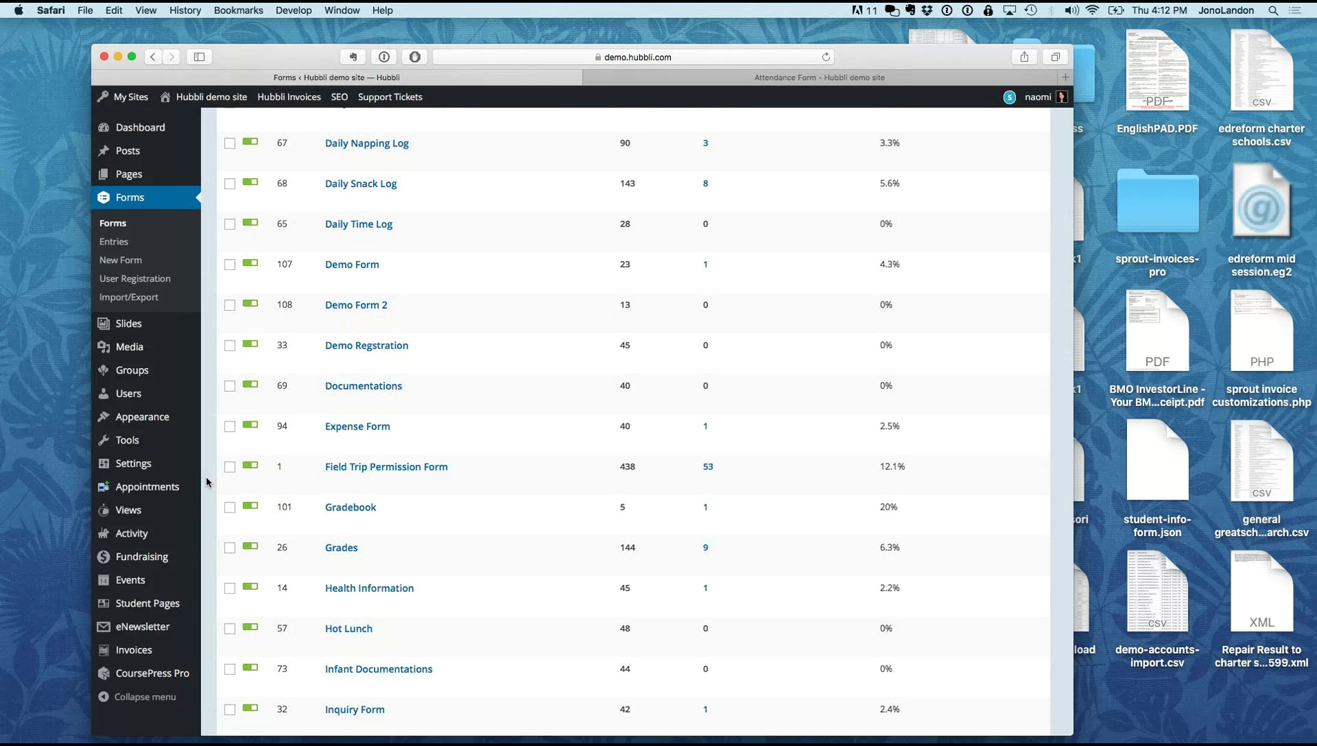
{"action": "scroll", "coordinate": [206, 482], "scroll_direction": "down", "scroll_amount": 3}
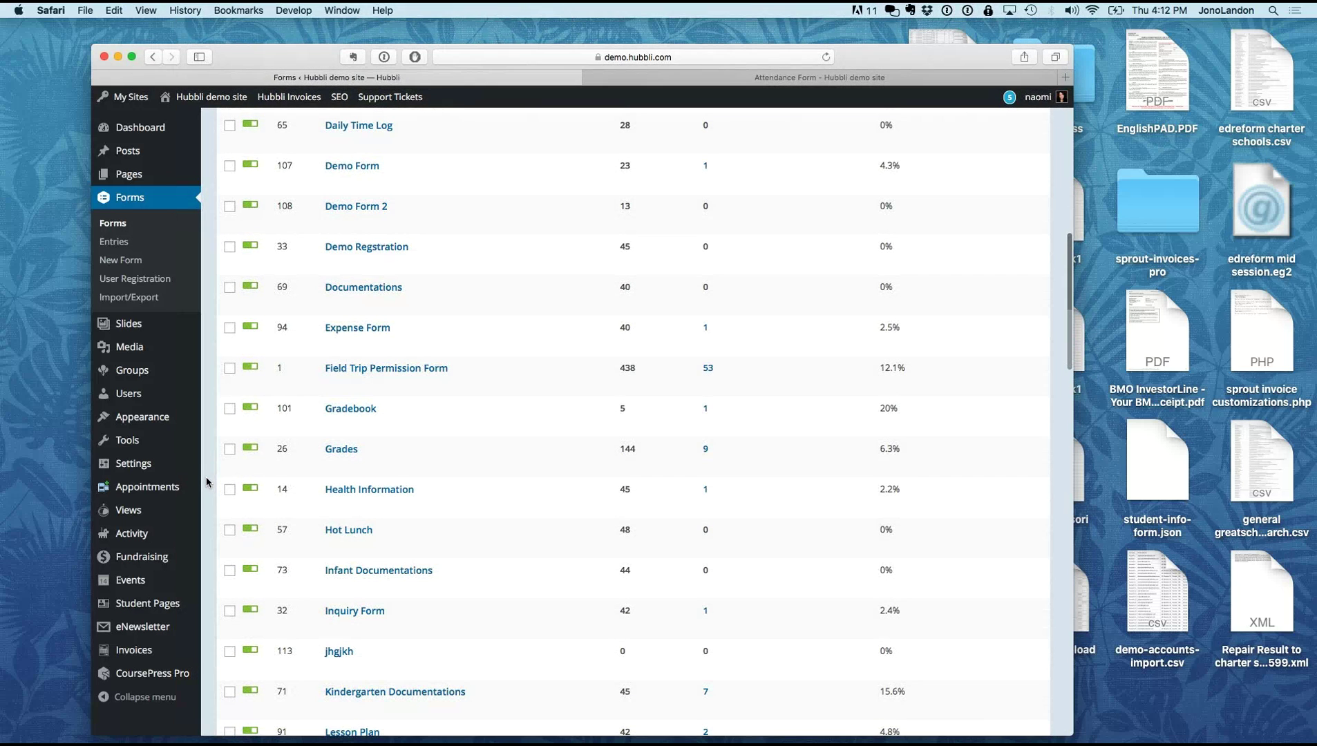
{"action": "scroll", "coordinate": [206, 477], "scroll_direction": "down", "scroll_amount": 3}
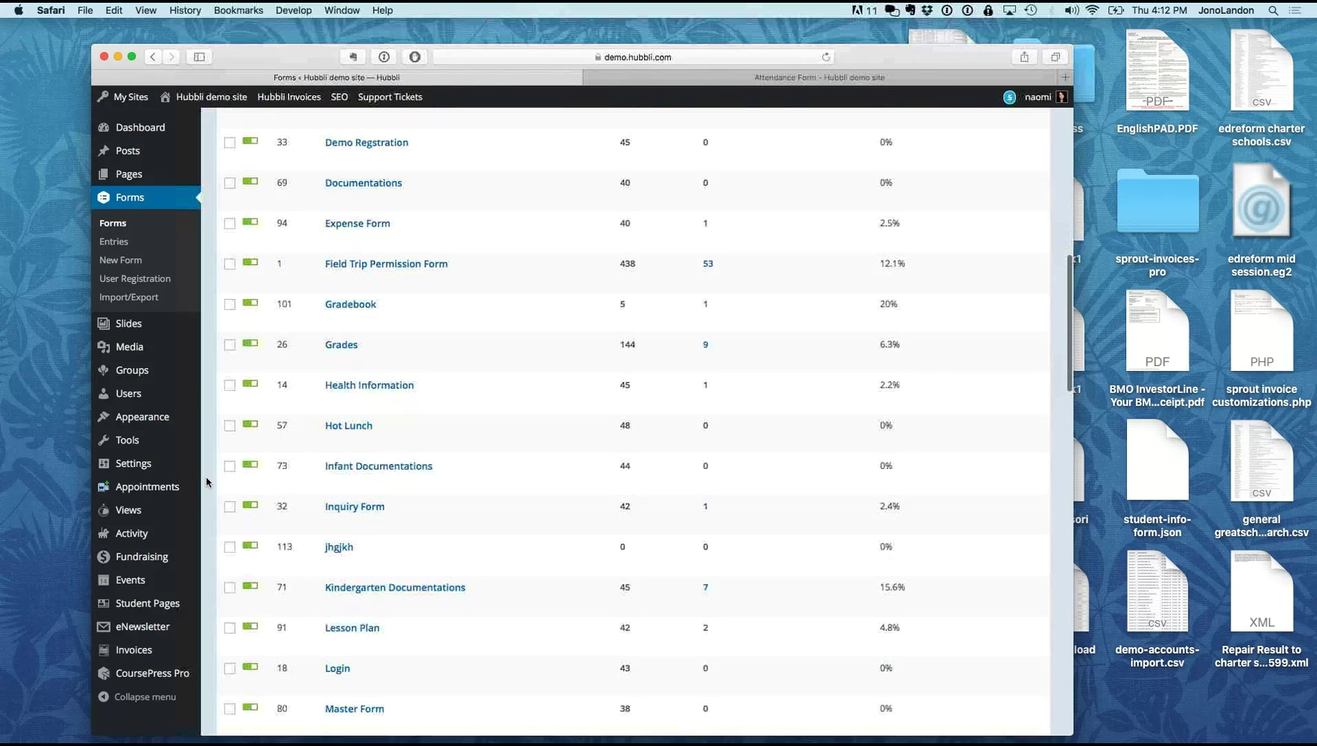
{"action": "scroll", "coordinate": [206, 477], "scroll_direction": "down", "scroll_amount": 6}
{"action": "scroll", "coordinate": [206, 481], "scroll_direction": "down", "scroll_amount": 5}
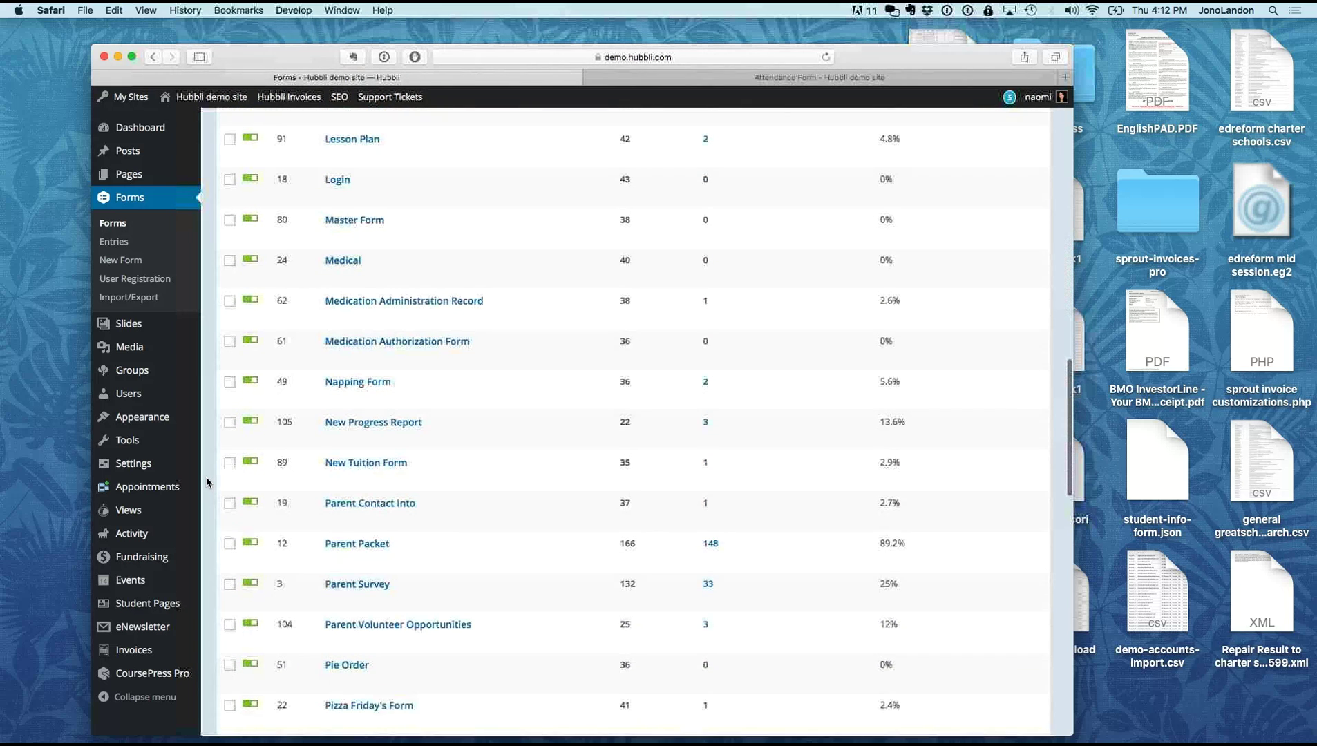
{"action": "mouse_move", "coordinate": [364, 513]}
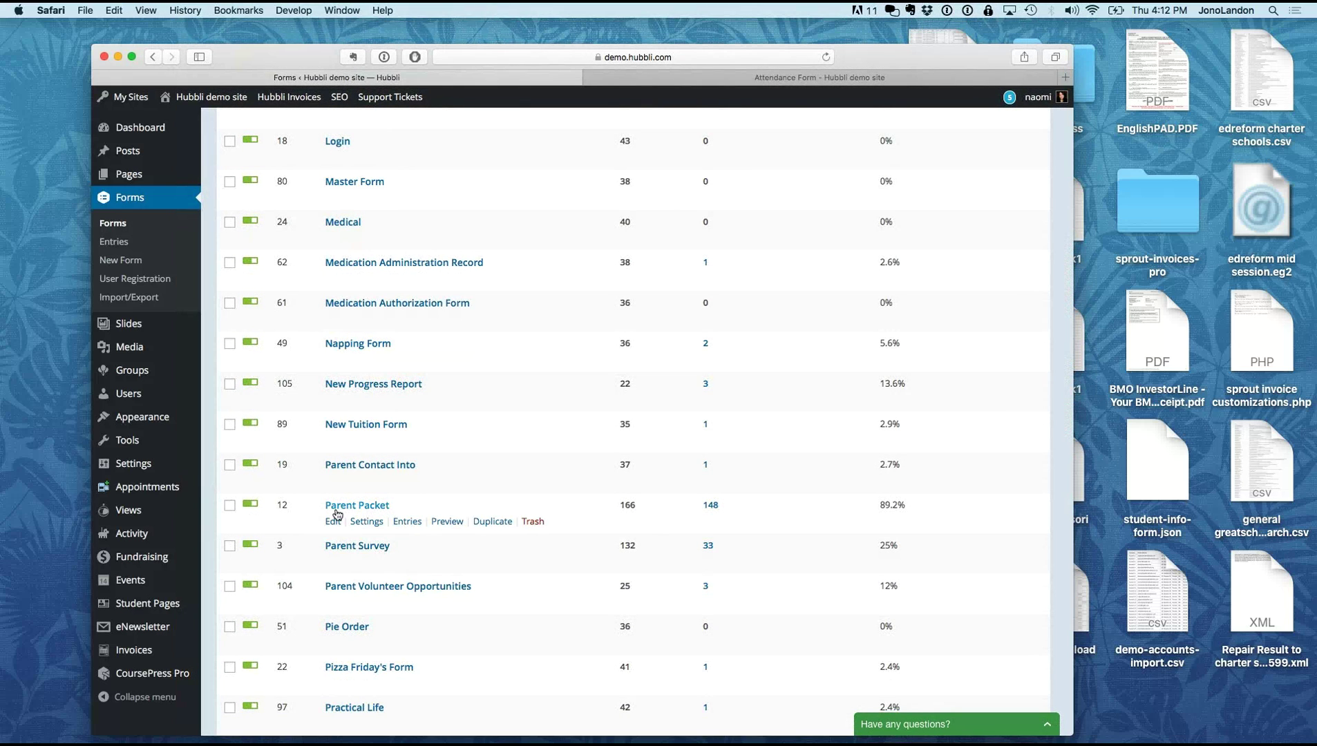
{"action": "left_click", "coordinate": [405, 523]}
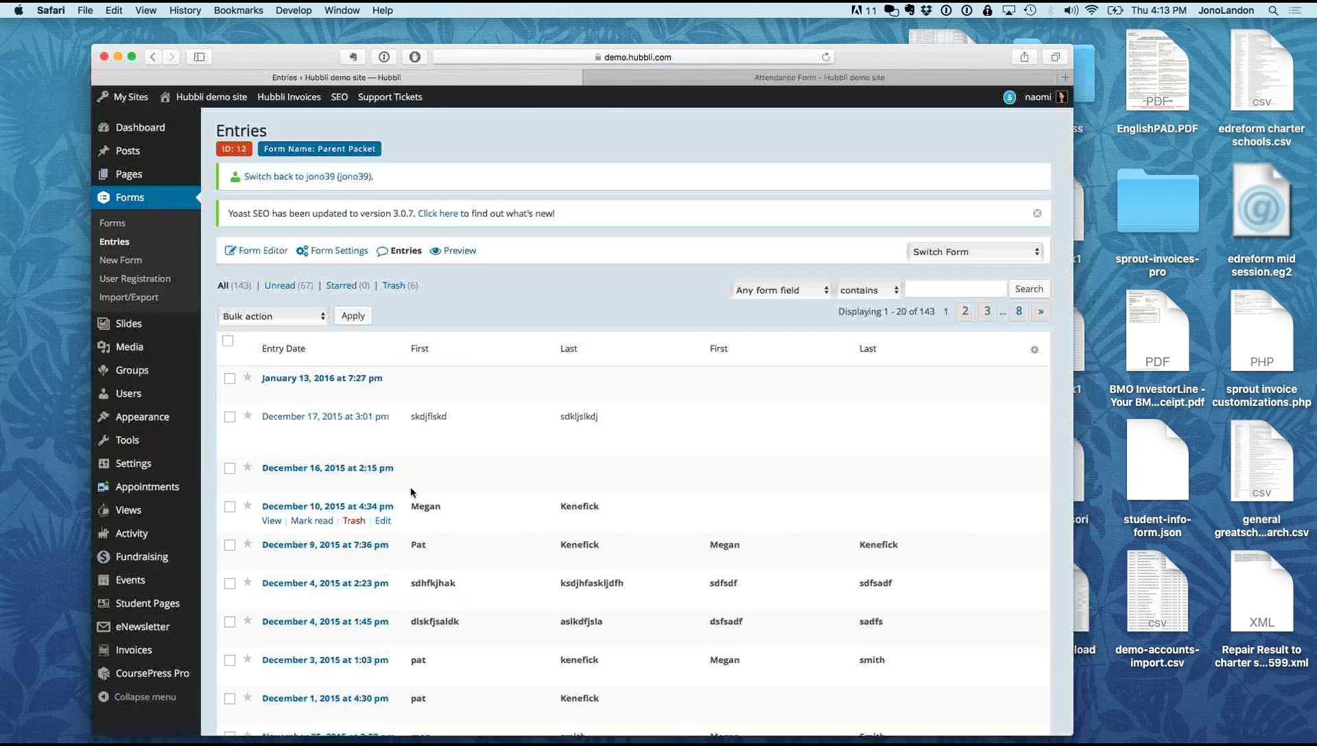
Step: Filter the Parent Packet entries to those where "I will allow my child's photo to be used for advertising/website purposes." is Yes
{"action": "scroll", "coordinate": [464, 518], "scroll_direction": "down", "scroll_amount": 2}
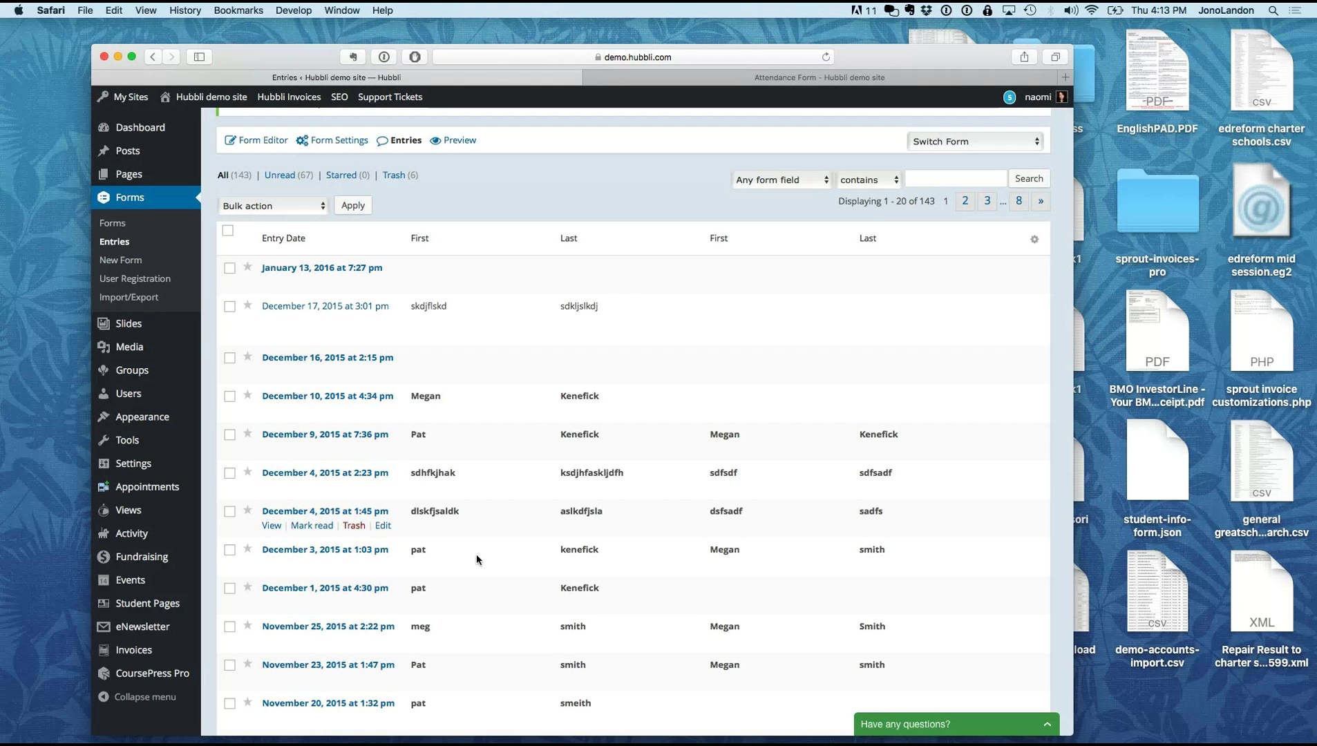
{"action": "scroll", "coordinate": [482, 559], "scroll_direction": "up", "scroll_amount": 1}
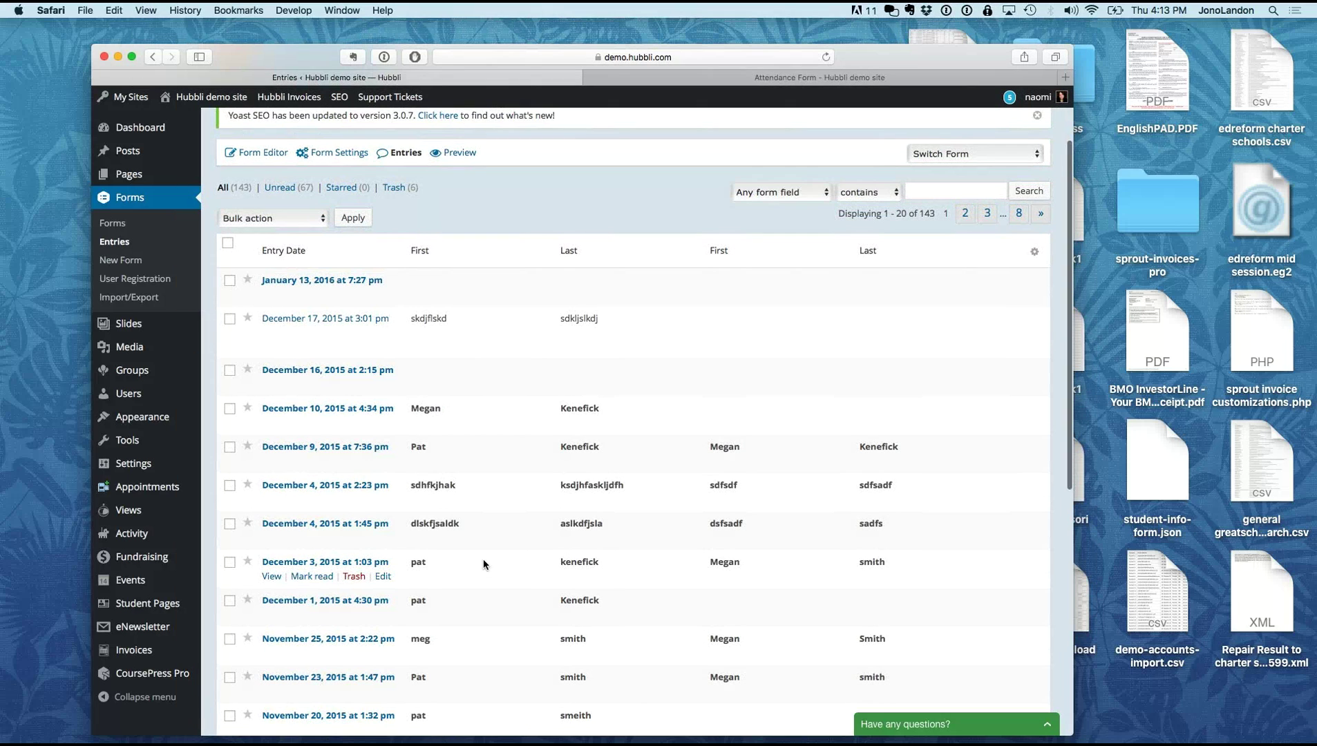
{"action": "scroll", "coordinate": [470, 549], "scroll_direction": "up", "scroll_amount": 2}
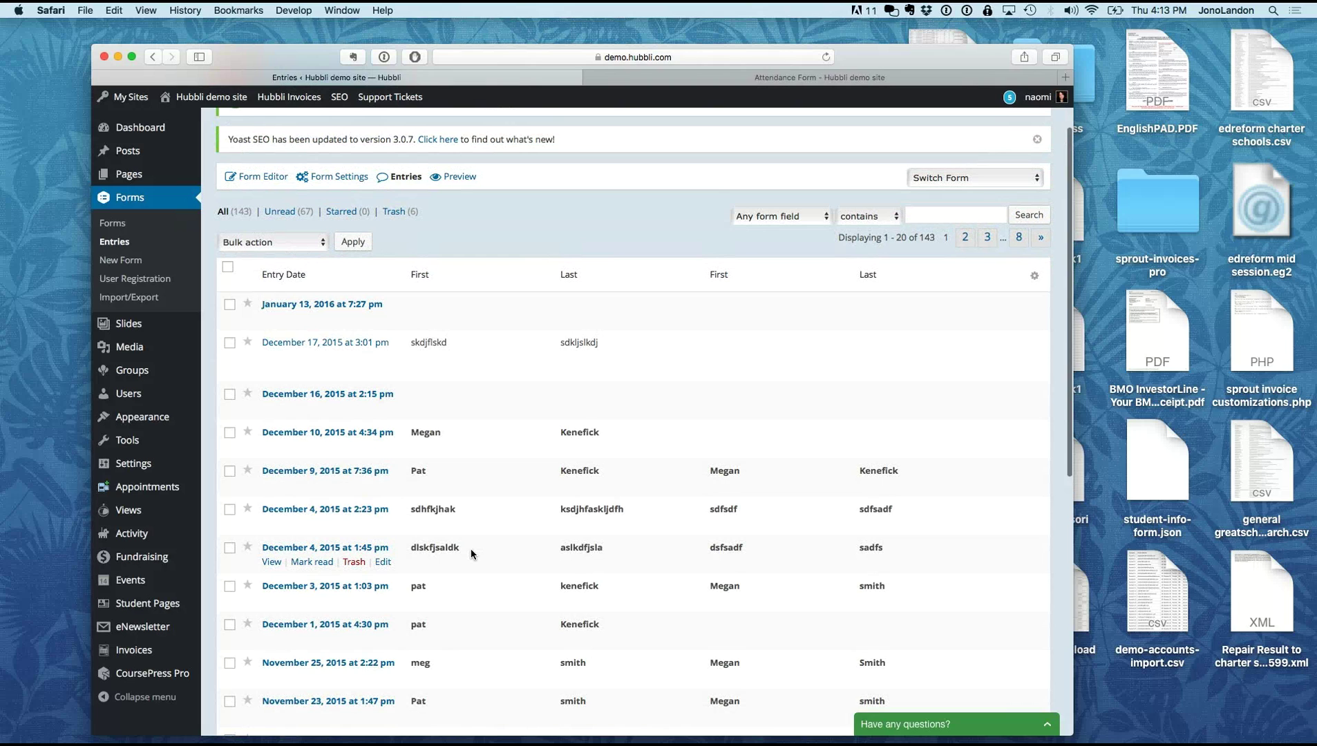
{"action": "scroll", "coordinate": [471, 550], "scroll_direction": "up", "scroll_amount": 3}
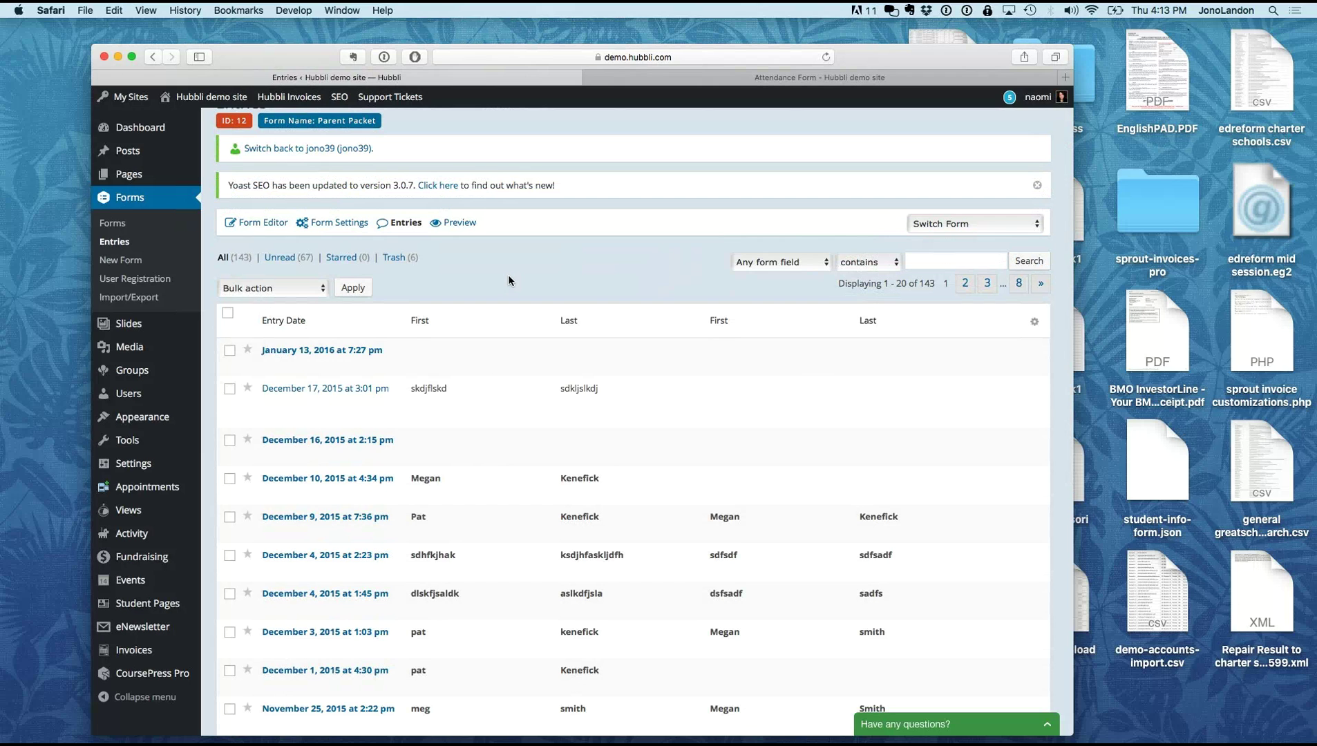
{"action": "left_click", "coordinate": [823, 267]}
{"action": "scroll", "coordinate": [788, 467], "scroll_direction": "down", "scroll_amount": 5}
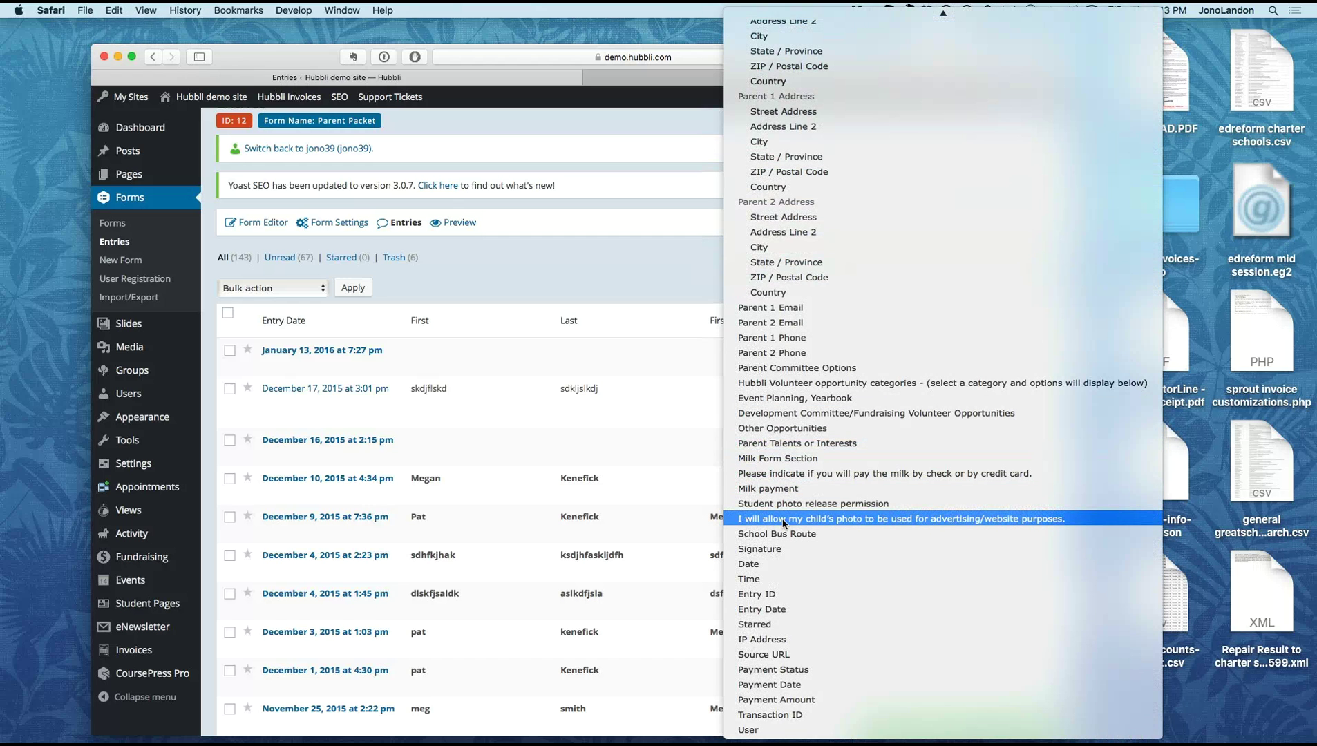
{"action": "left_click", "coordinate": [903, 519]}
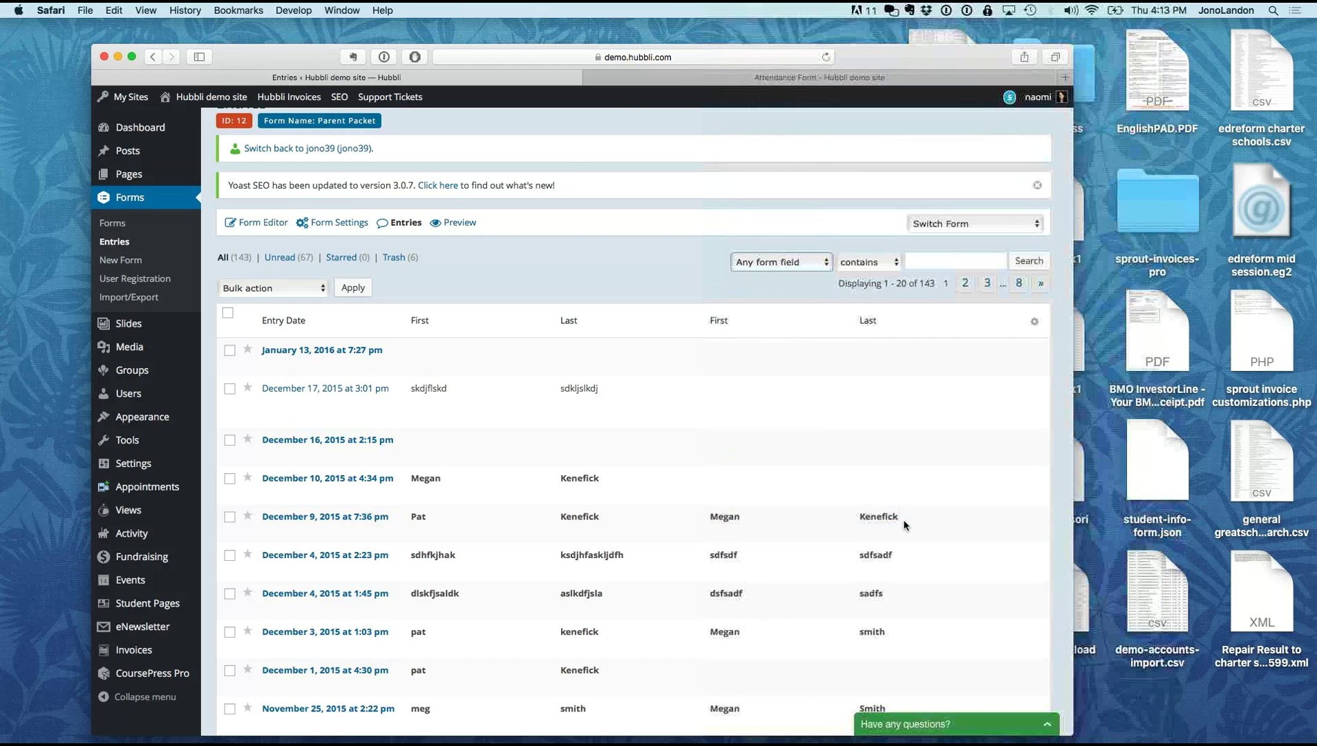
{"action": "left_click", "coordinate": [874, 268]}
{"action": "left_click", "coordinate": [876, 267]}
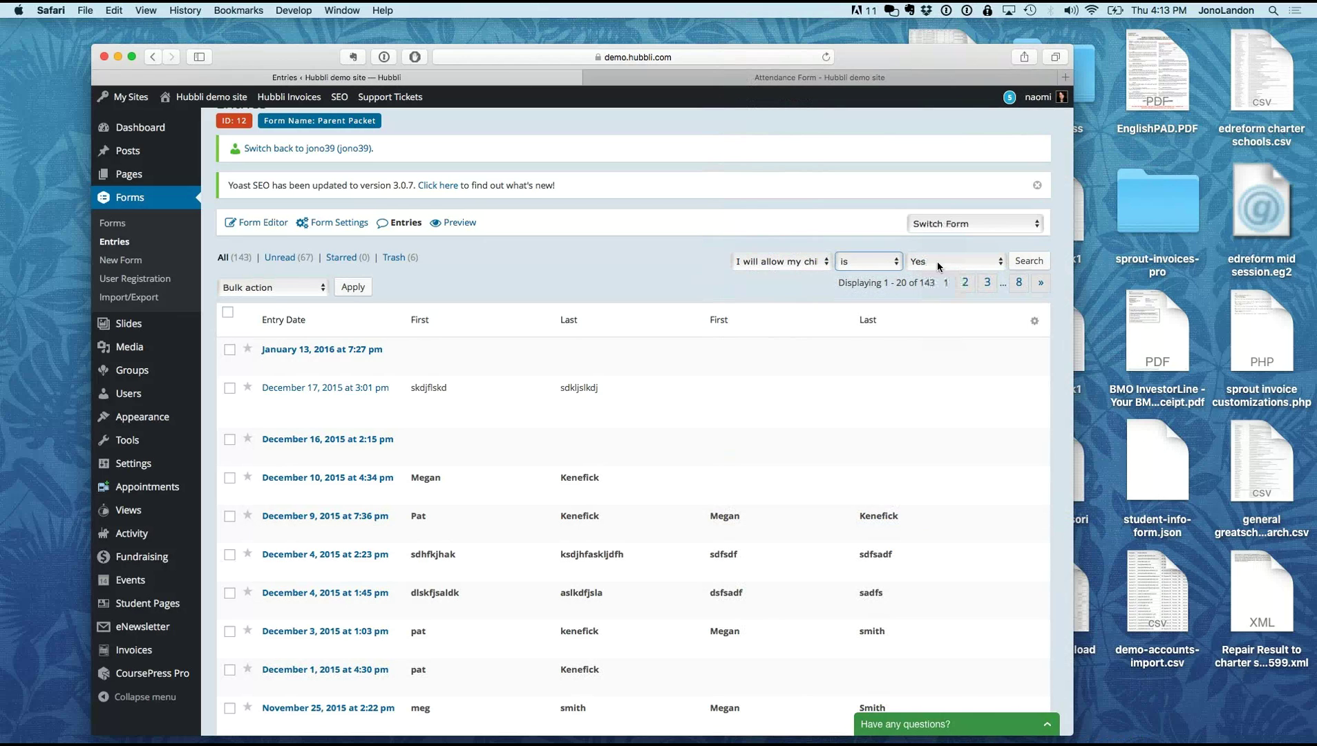
{"action": "left_click", "coordinate": [880, 264]}
{"action": "left_click", "coordinate": [878, 268]}
{"action": "left_click", "coordinate": [1027, 261]}
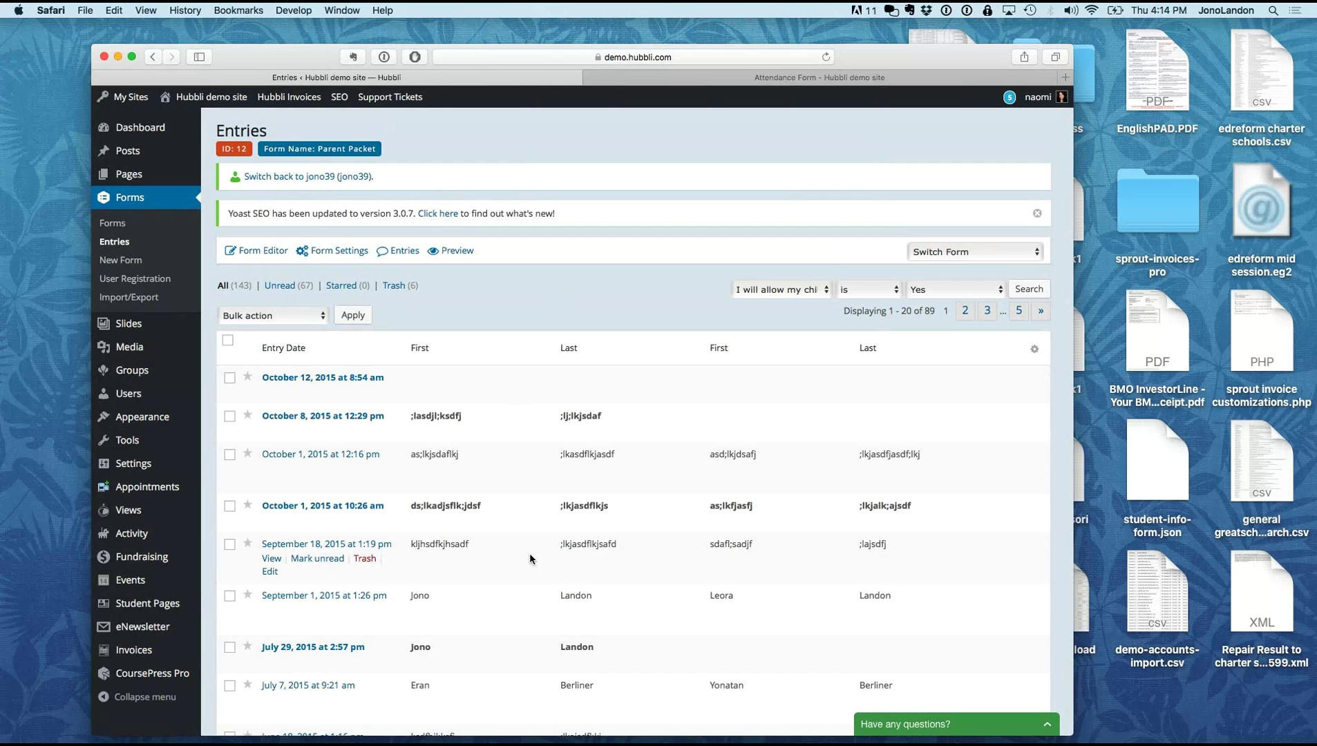
Step: Examine the filtered Parent Packet entries on the first results page, including their entry dates and first and last name columns
{"action": "scroll", "coordinate": [528, 552], "scroll_direction": "down", "scroll_amount": 5}
{"action": "scroll", "coordinate": [530, 557], "scroll_direction": "down", "scroll_amount": 7}
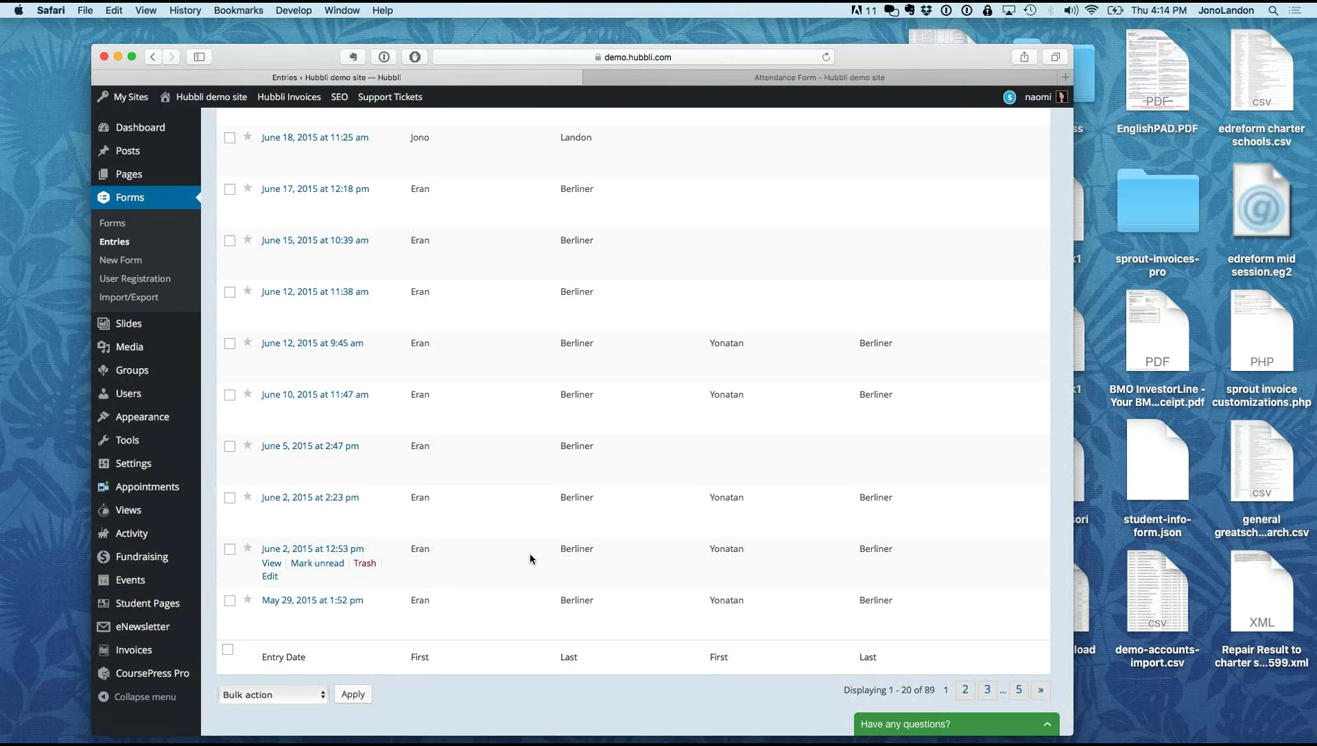
{"action": "scroll", "coordinate": [530, 558], "scroll_direction": "up", "scroll_amount": 1}
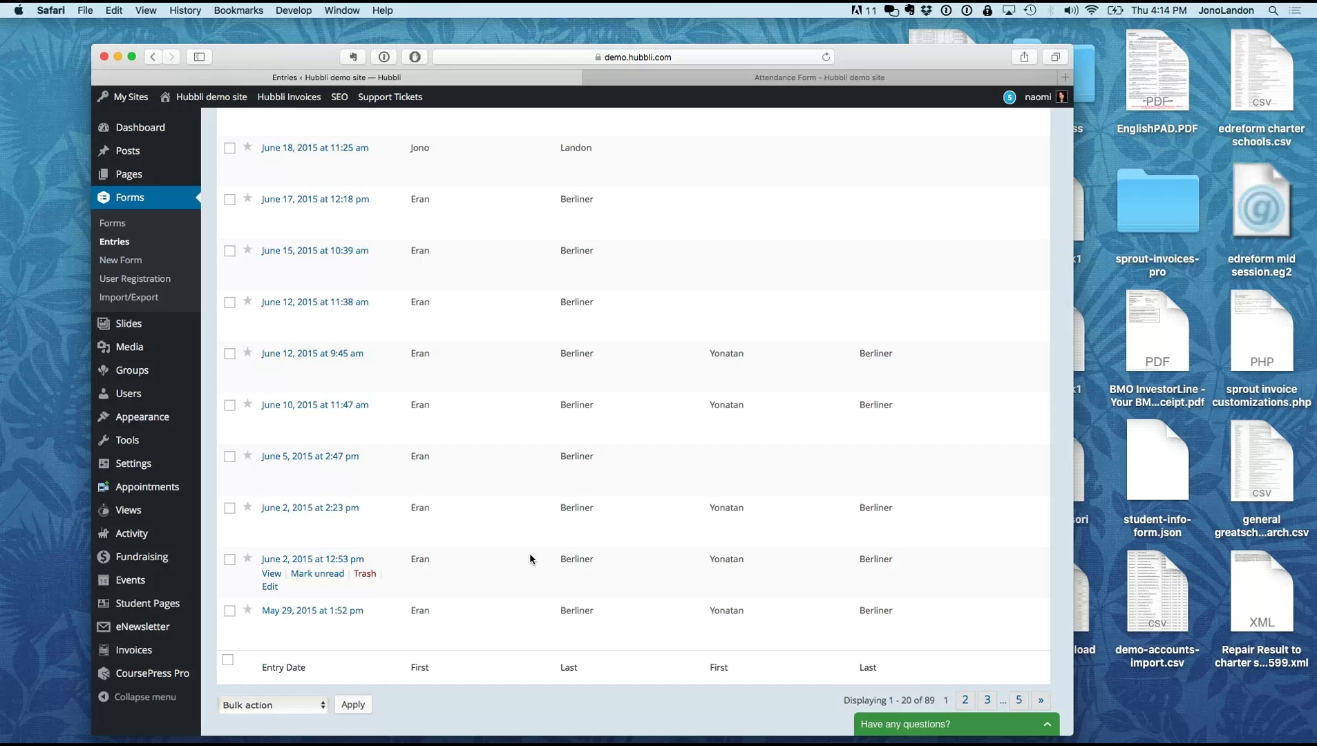
{"action": "scroll", "coordinate": [529, 559], "scroll_direction": "up", "scroll_amount": 2}
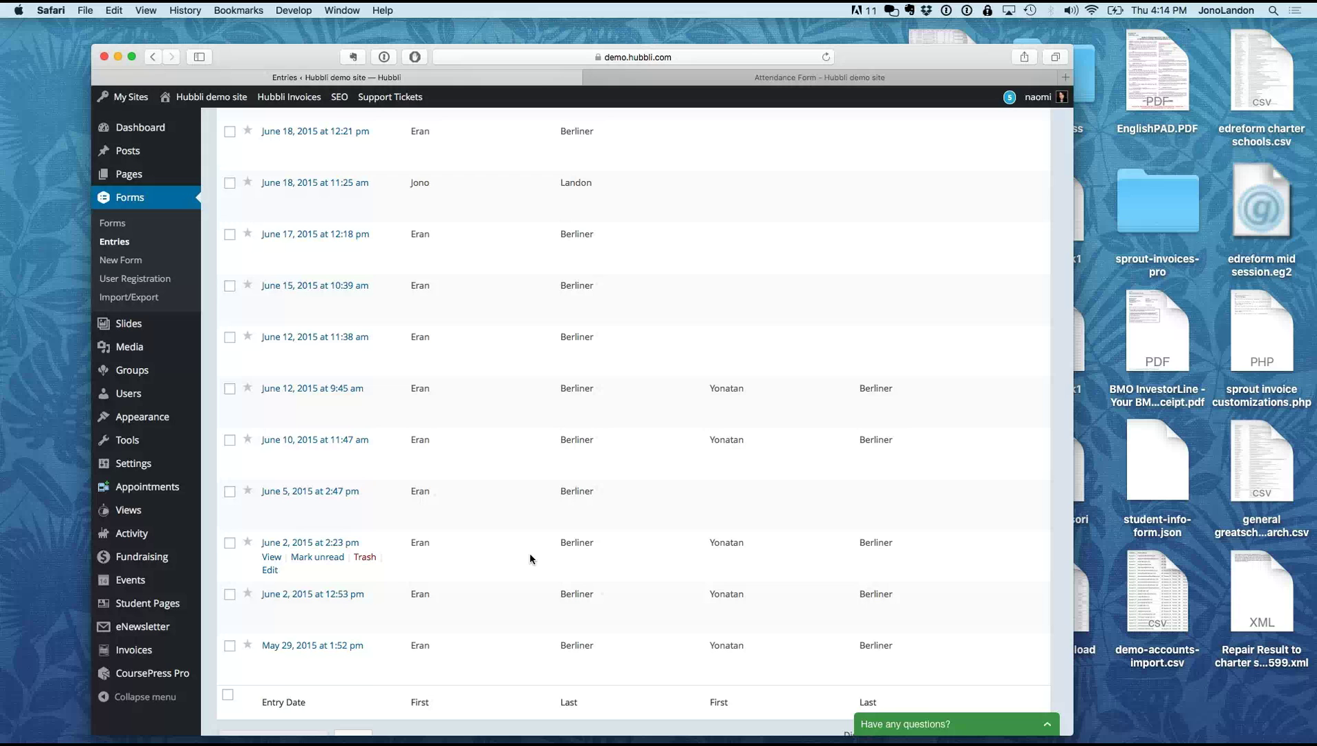
{"action": "scroll", "coordinate": [530, 558], "scroll_direction": "up", "scroll_amount": 10}
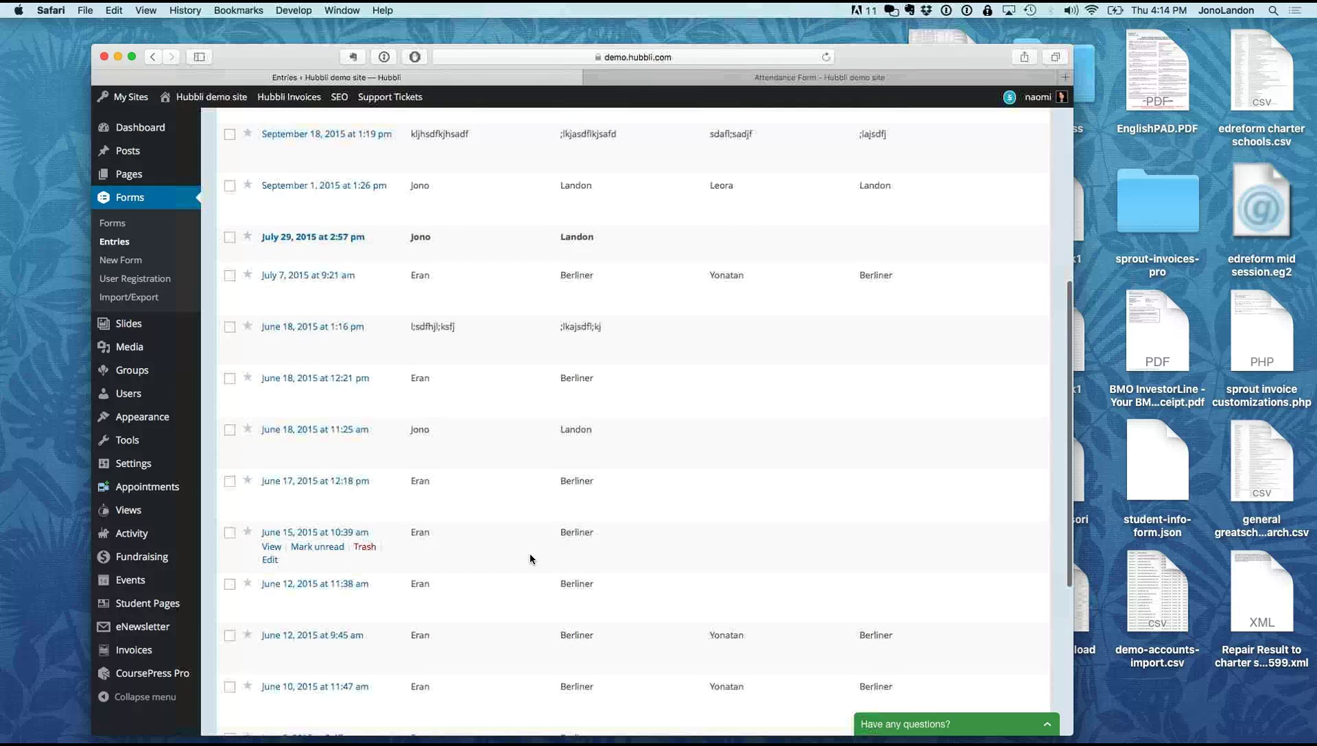
{"action": "scroll", "coordinate": [530, 559], "scroll_direction": "down", "scroll_amount": 8}
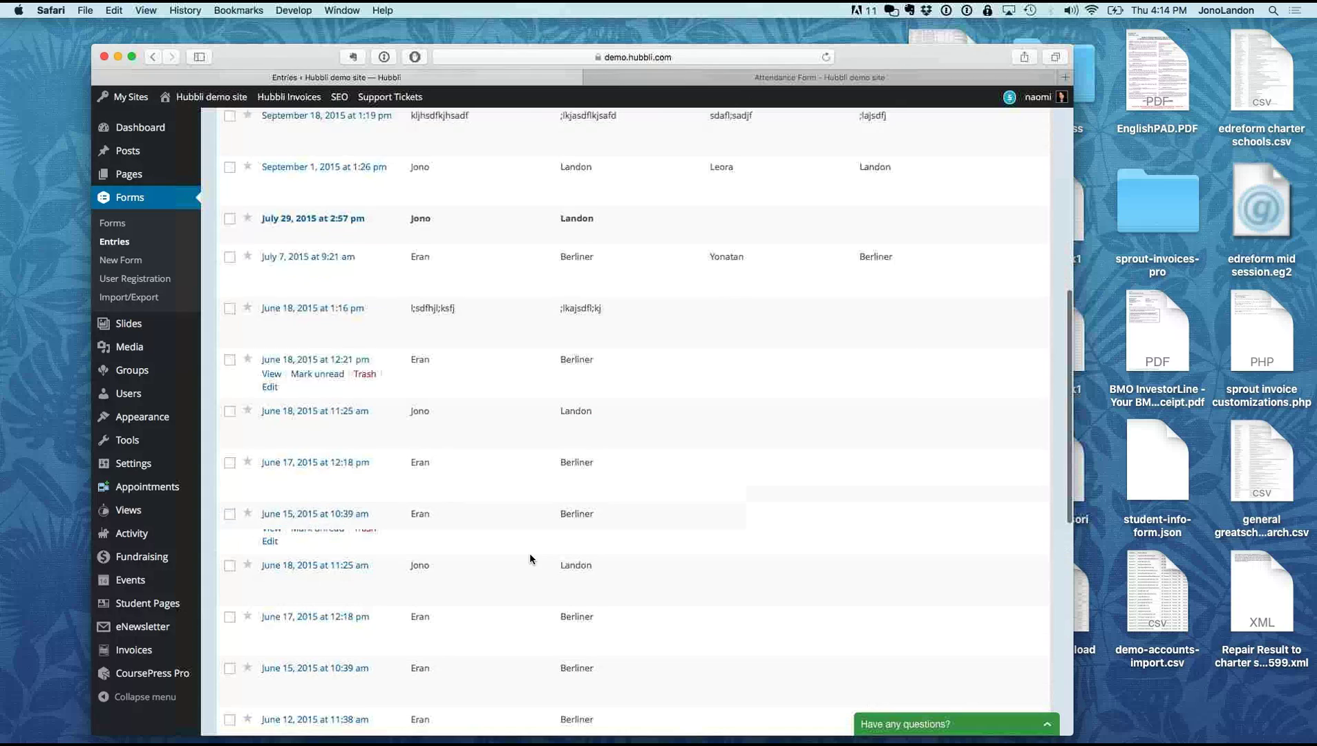
{"action": "scroll", "coordinate": [530, 558], "scroll_direction": "down", "scroll_amount": 3}
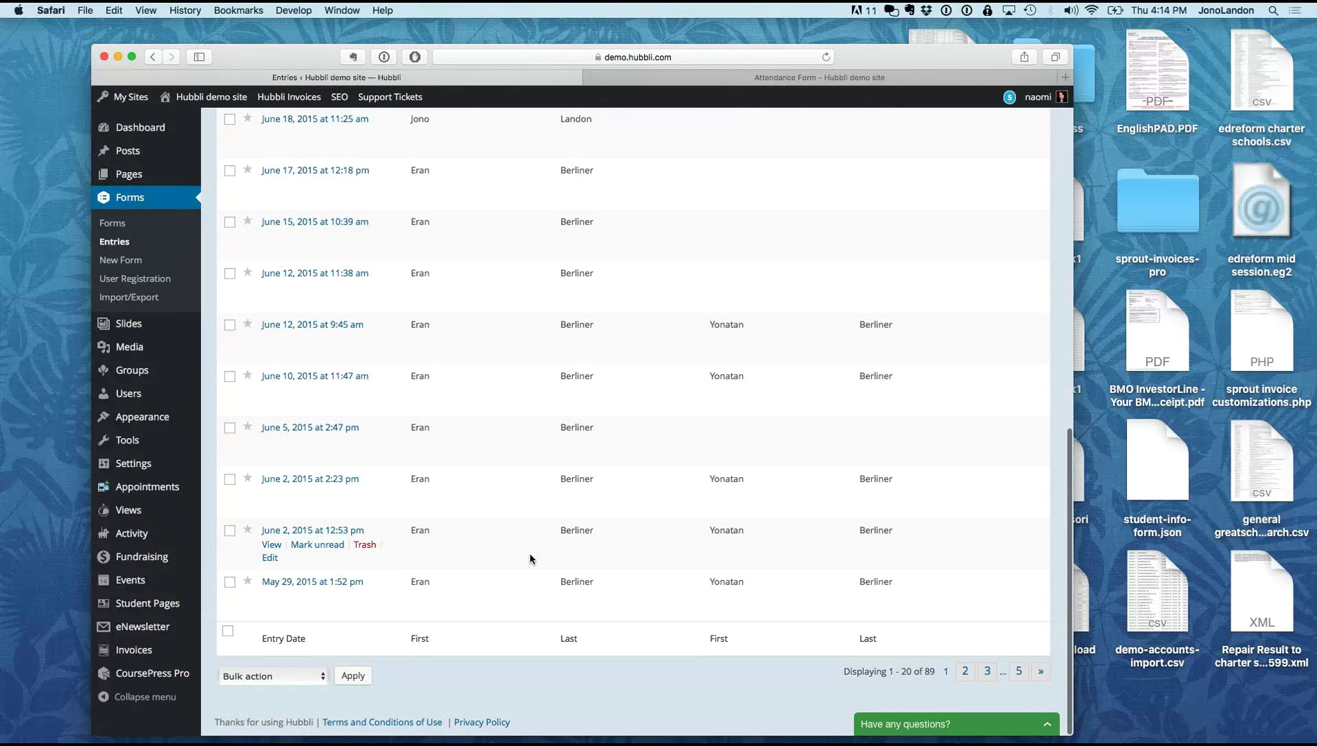
{"action": "scroll", "coordinate": [530, 558], "scroll_direction": "up", "scroll_amount": 15}
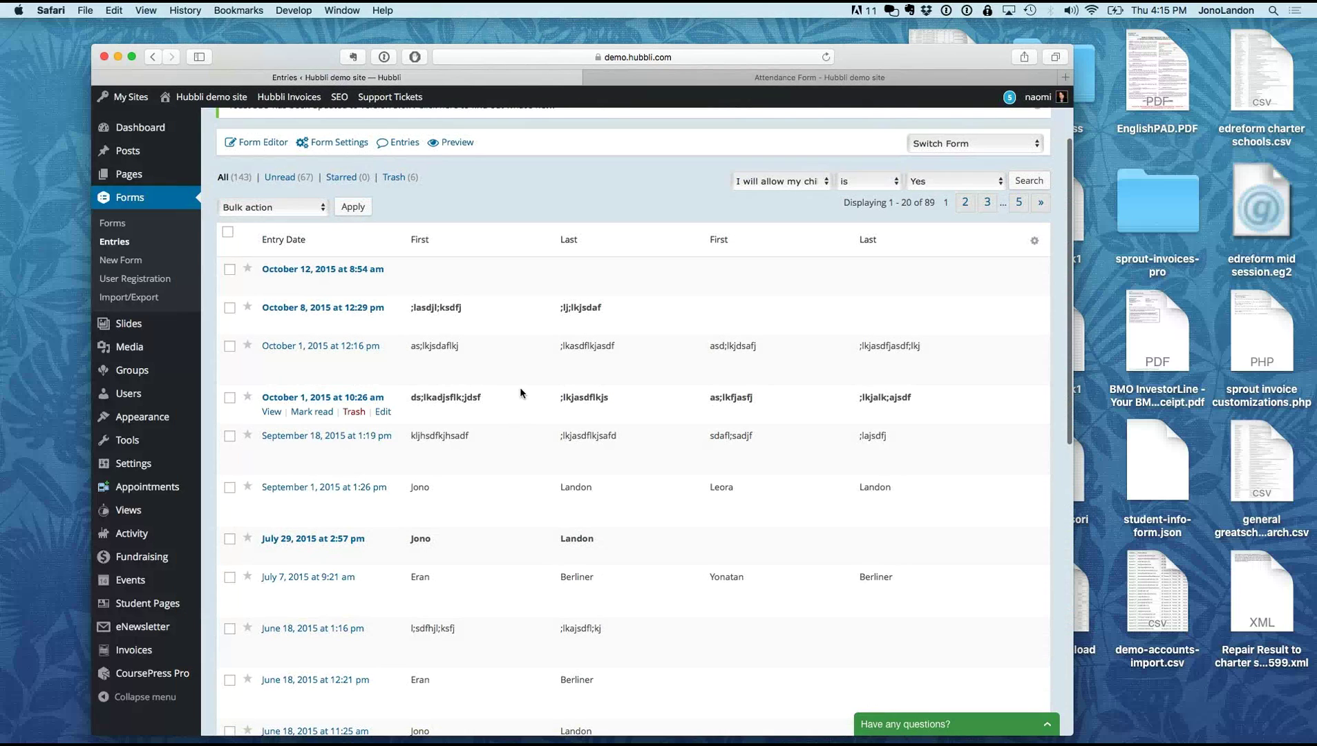
{"action": "scroll", "coordinate": [520, 386], "scroll_direction": "down", "scroll_amount": 2}
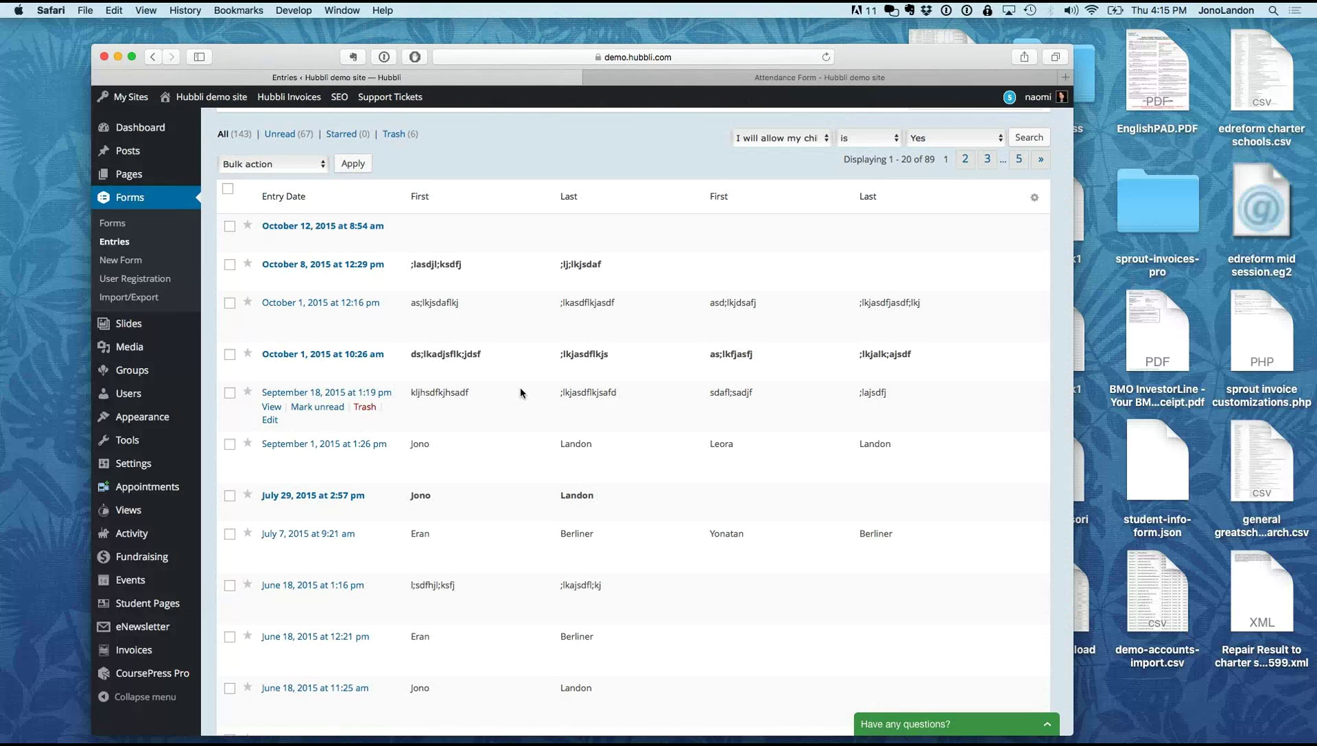
{"action": "scroll", "coordinate": [520, 392], "scroll_direction": "up", "scroll_amount": 4}
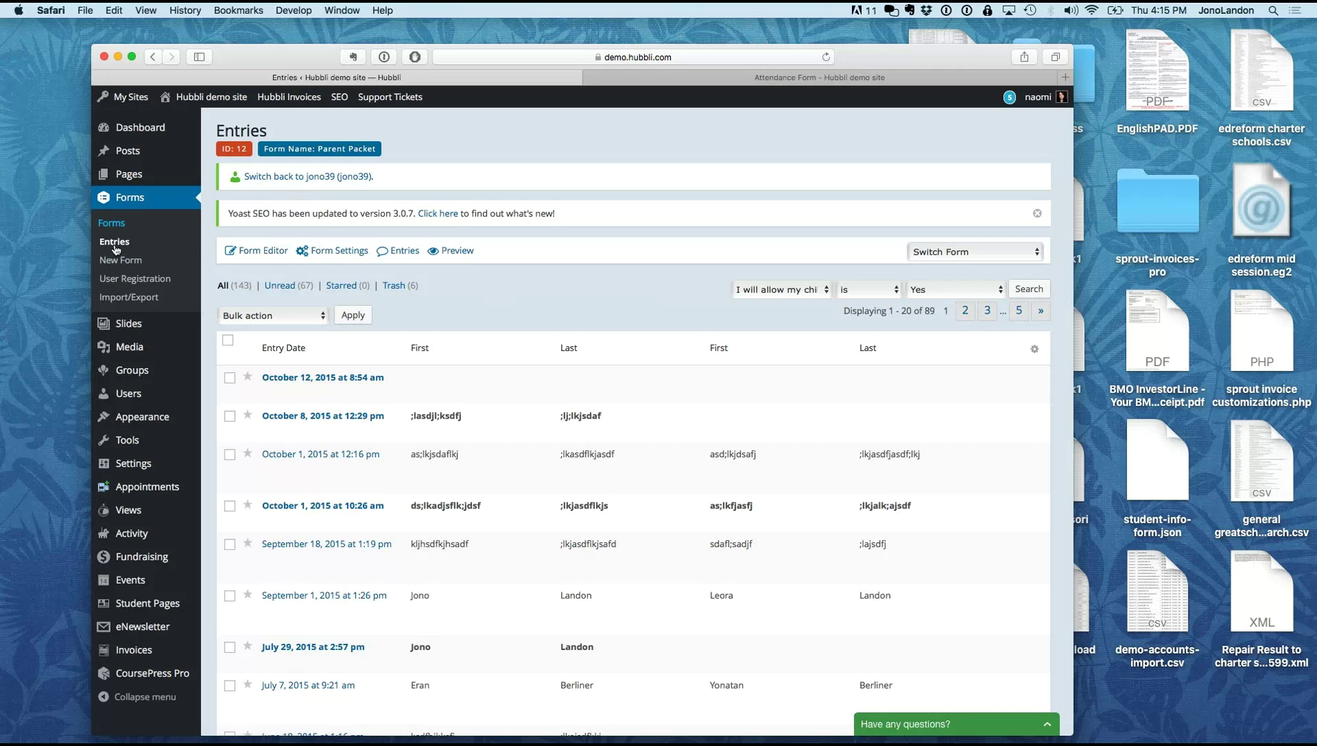
Step: Return to the Import/Export page and prepare an entries export for the Attendance Form with all fields selected
{"action": "left_click", "coordinate": [119, 297]}
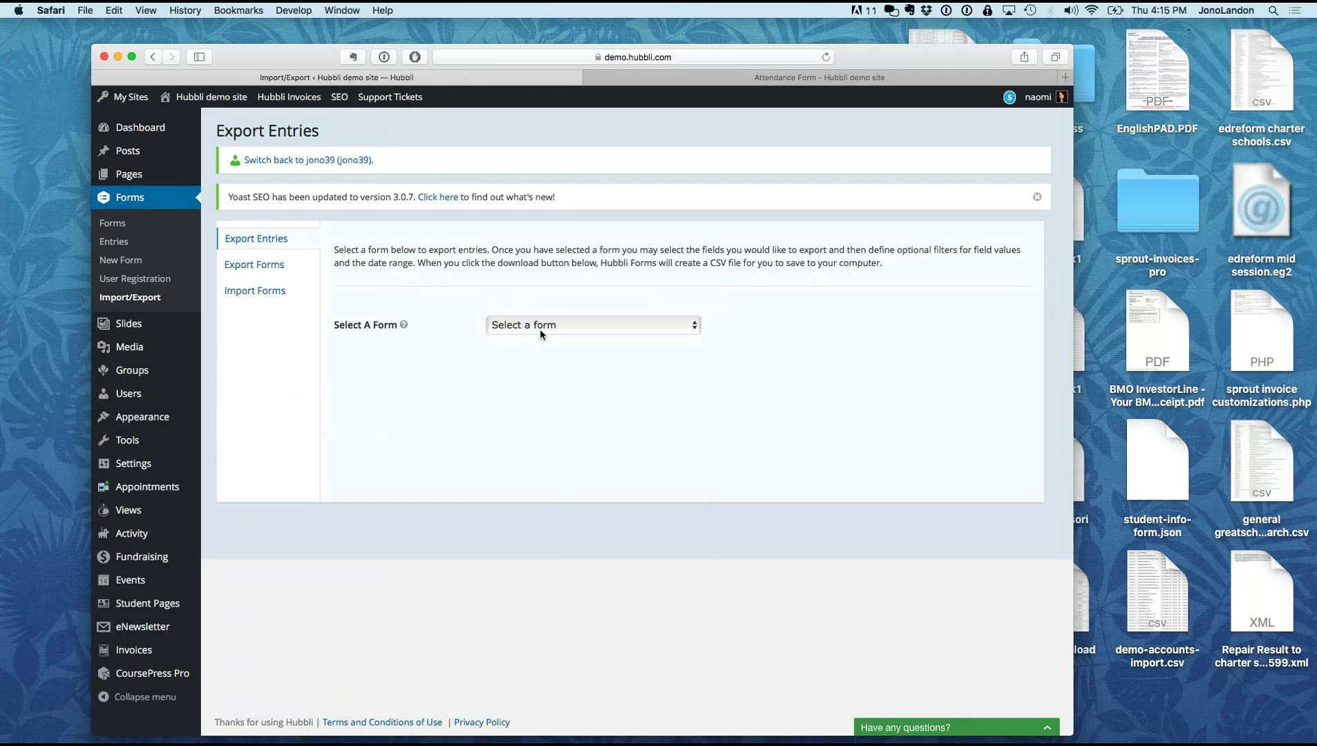
{"action": "left_click", "coordinate": [539, 329]}
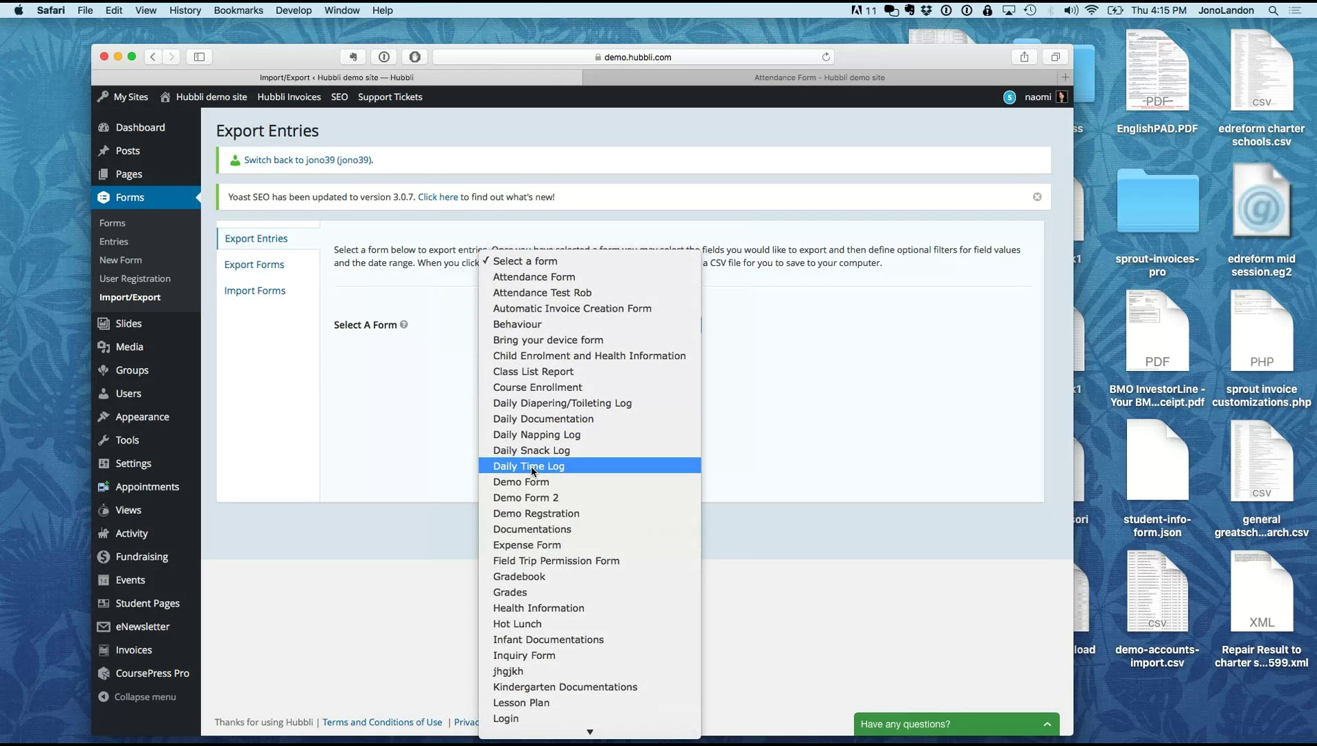
{"action": "left_click", "coordinate": [530, 278]}
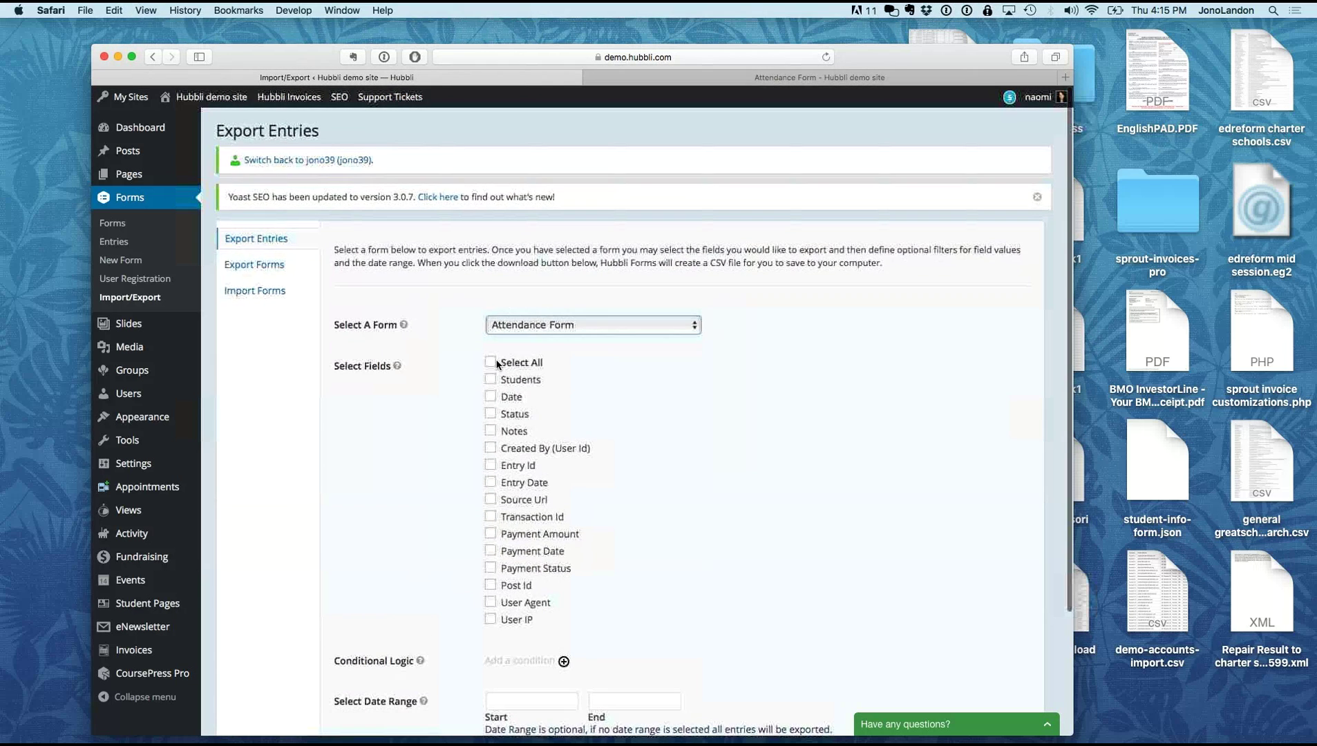
{"action": "left_click", "coordinate": [497, 364]}
{"action": "scroll", "coordinate": [442, 466], "scroll_direction": "down", "scroll_amount": 3}
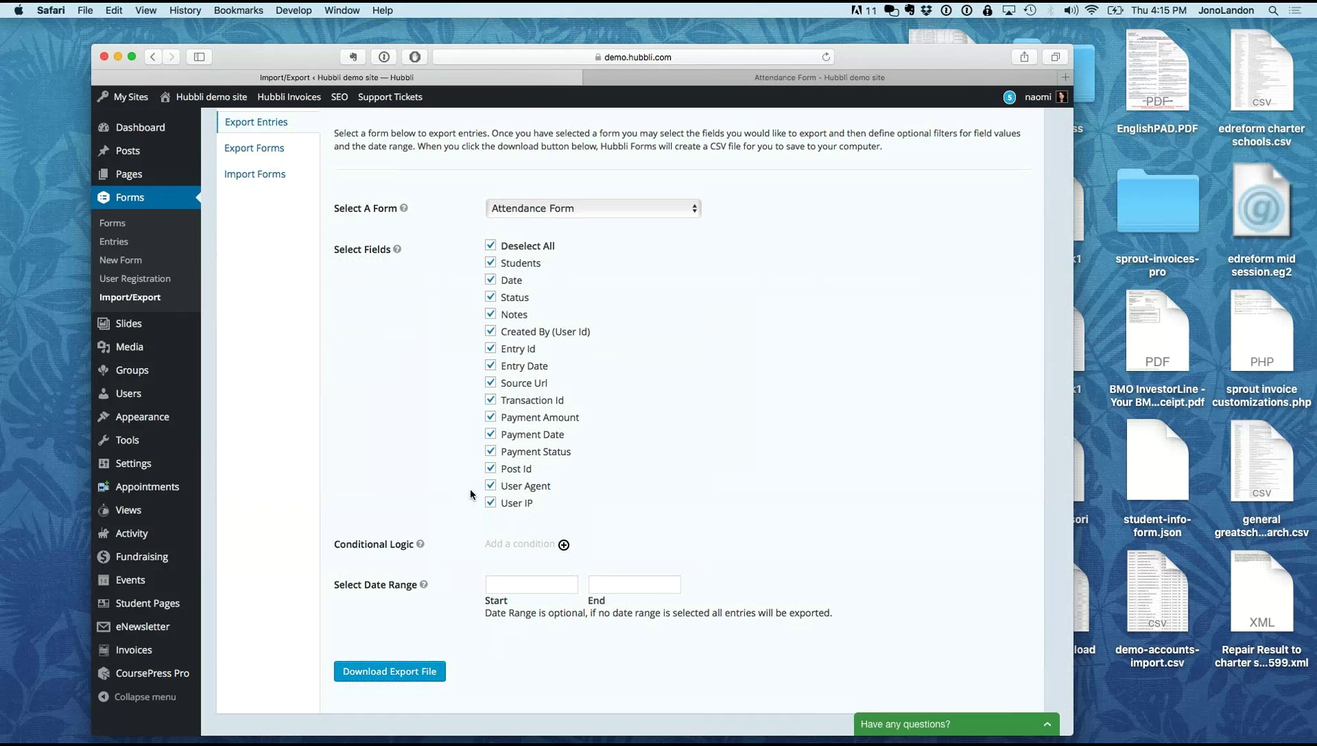
Step: Limit the exported fields to Students, Date and Status, and add and remove an empty conditional logic rule
{"action": "left_click", "coordinate": [490, 246]}
{"action": "left_click", "coordinate": [491, 302]}
{"action": "left_click", "coordinate": [563, 545]}
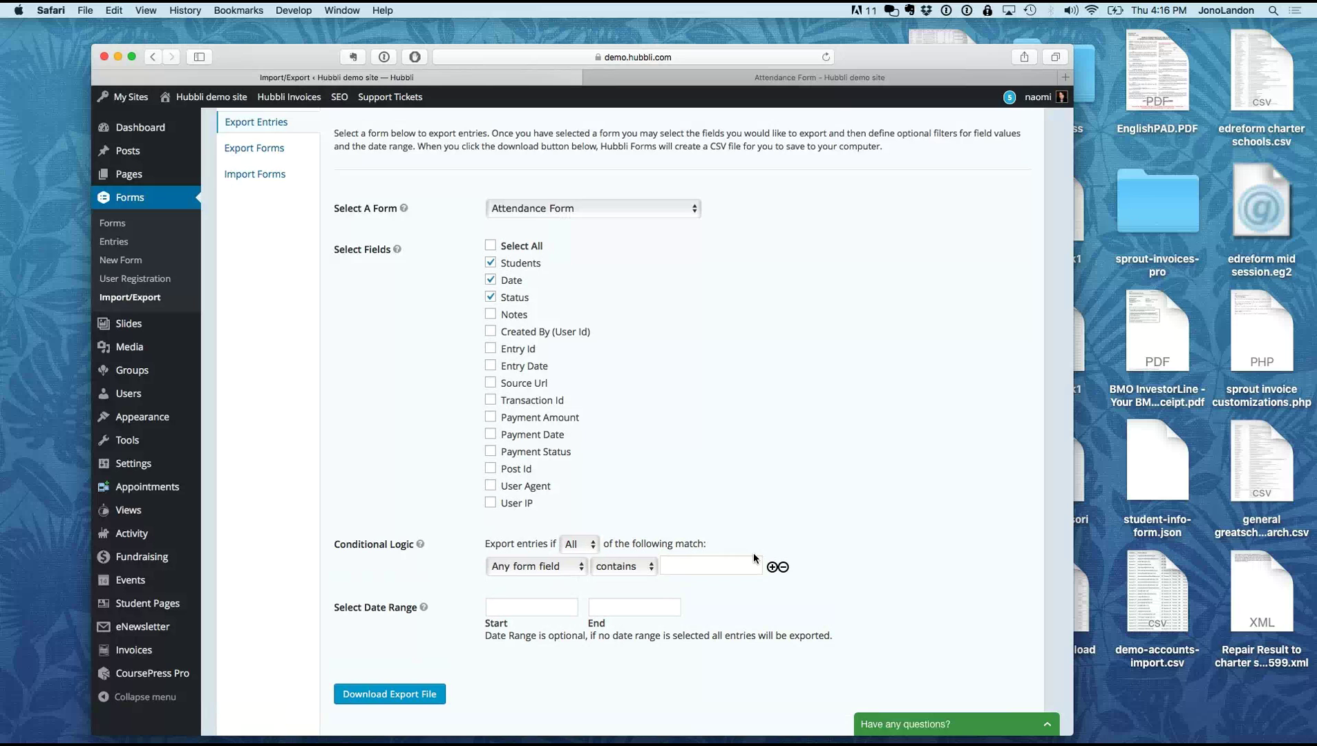
{"action": "left_click", "coordinate": [783, 567]}
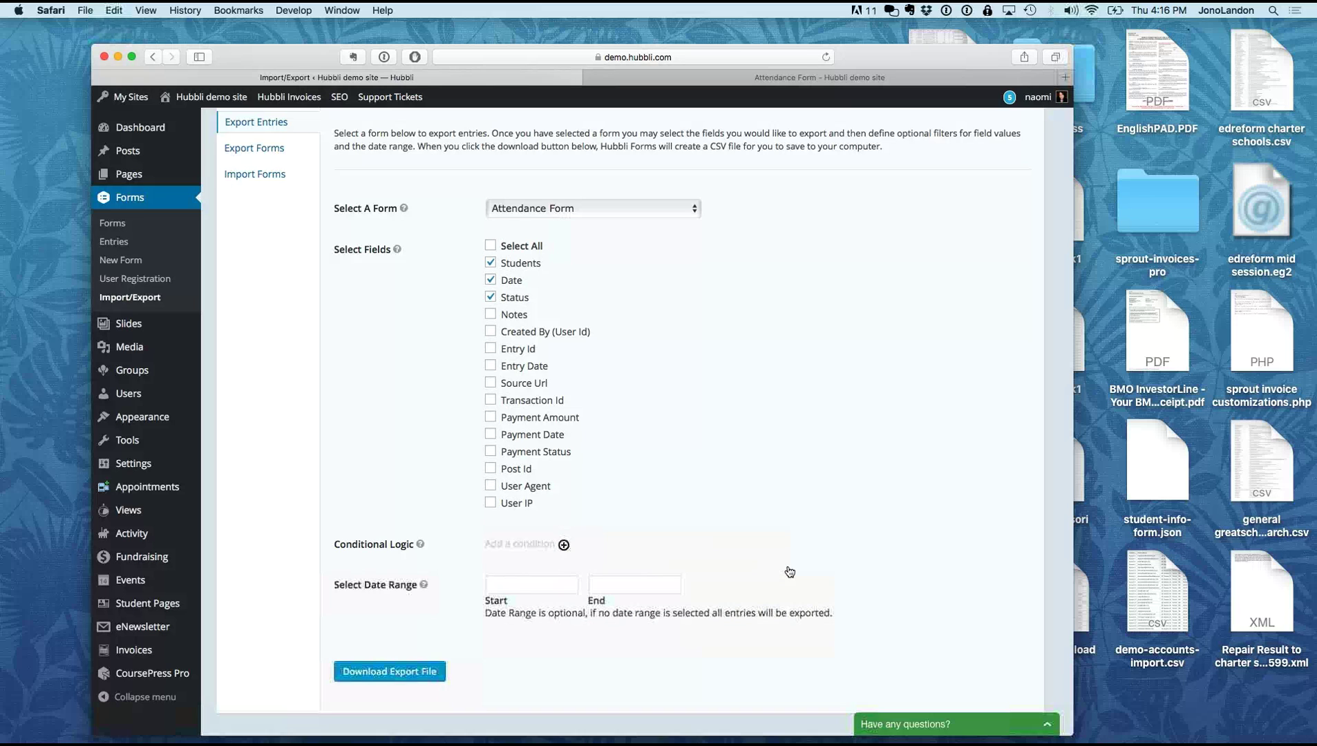
Step: Set the export date range to start on 2016-01-01 and end on 2016-01-31
{"action": "left_click", "coordinate": [545, 586]}
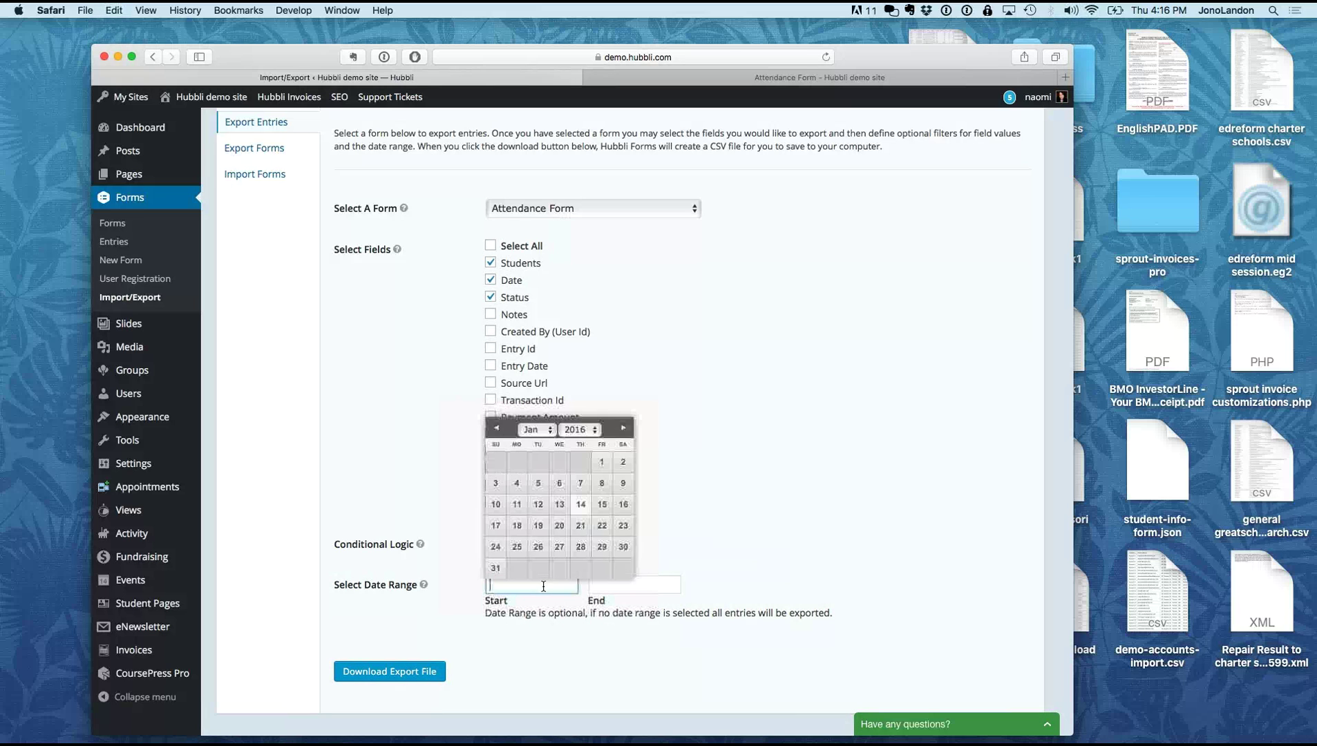
{"action": "left_click", "coordinate": [601, 461]}
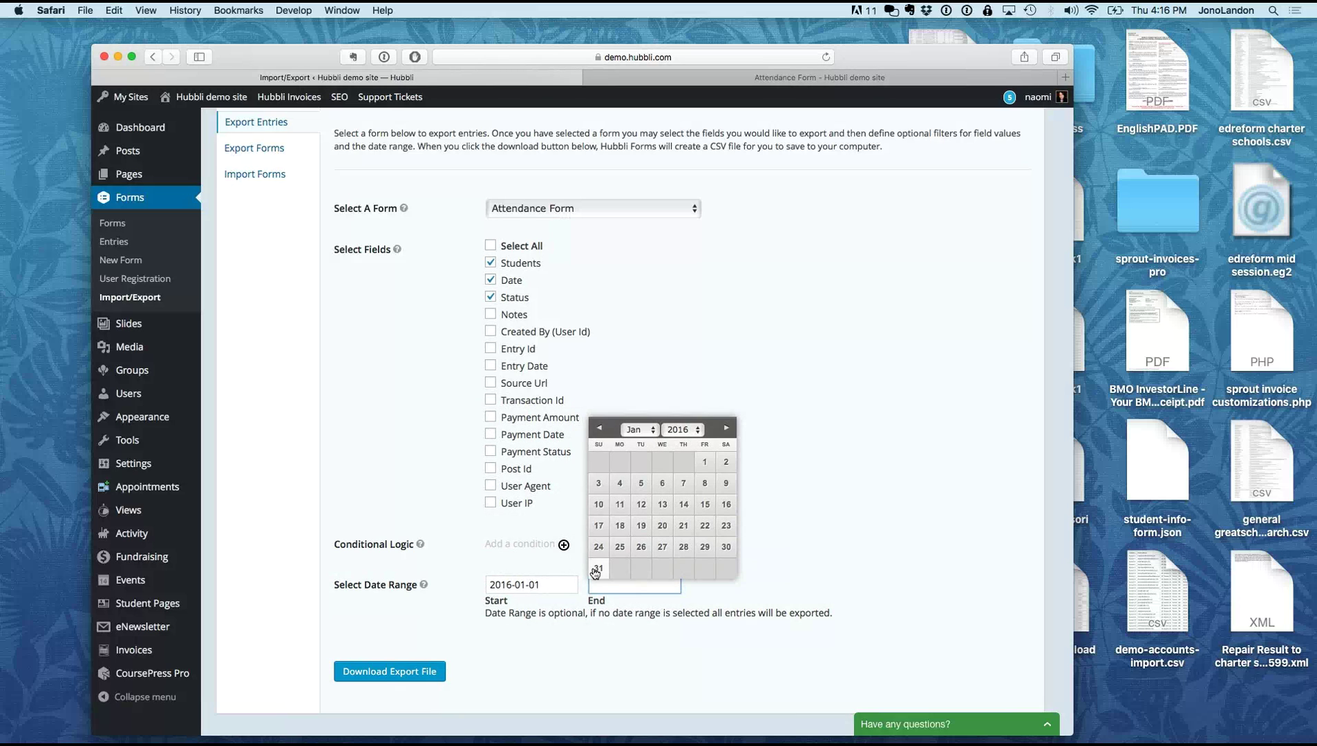
{"action": "left_click", "coordinate": [598, 568]}
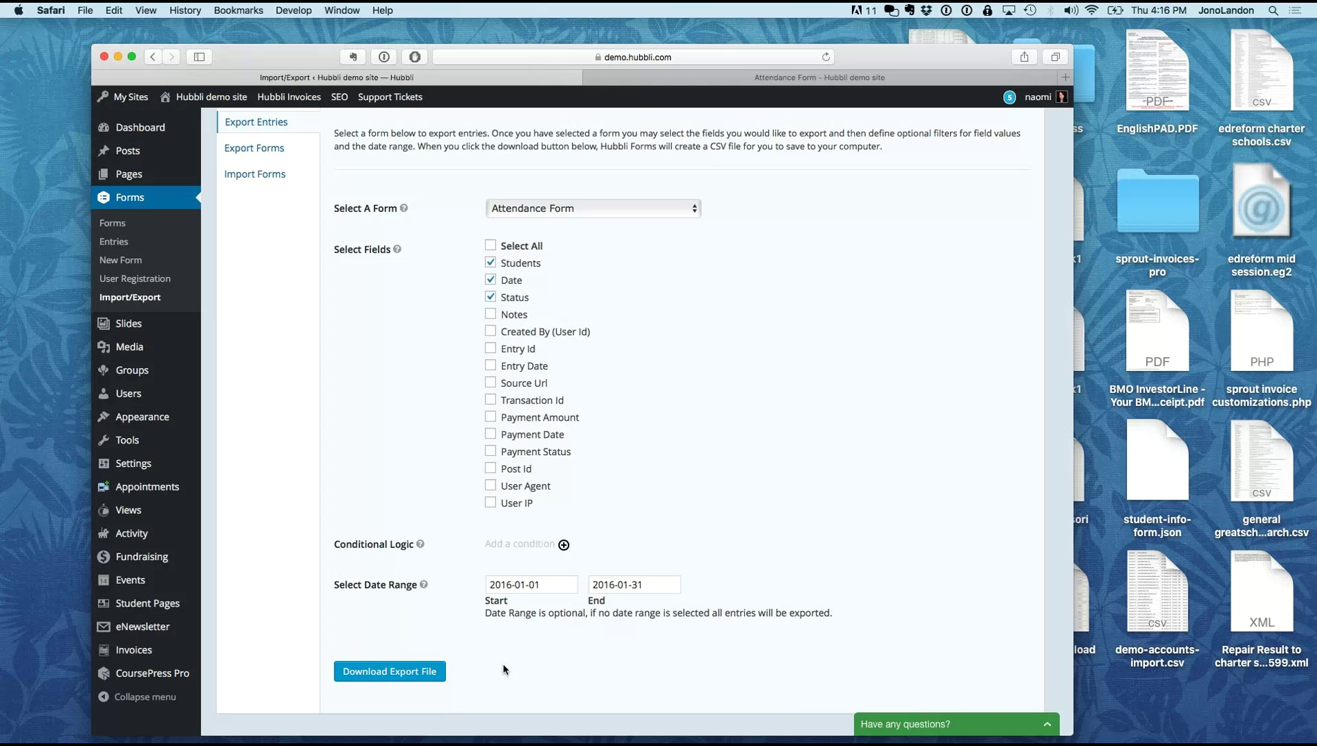
{"action": "scroll", "coordinate": [402, 493], "scroll_direction": "up", "scroll_amount": 3}
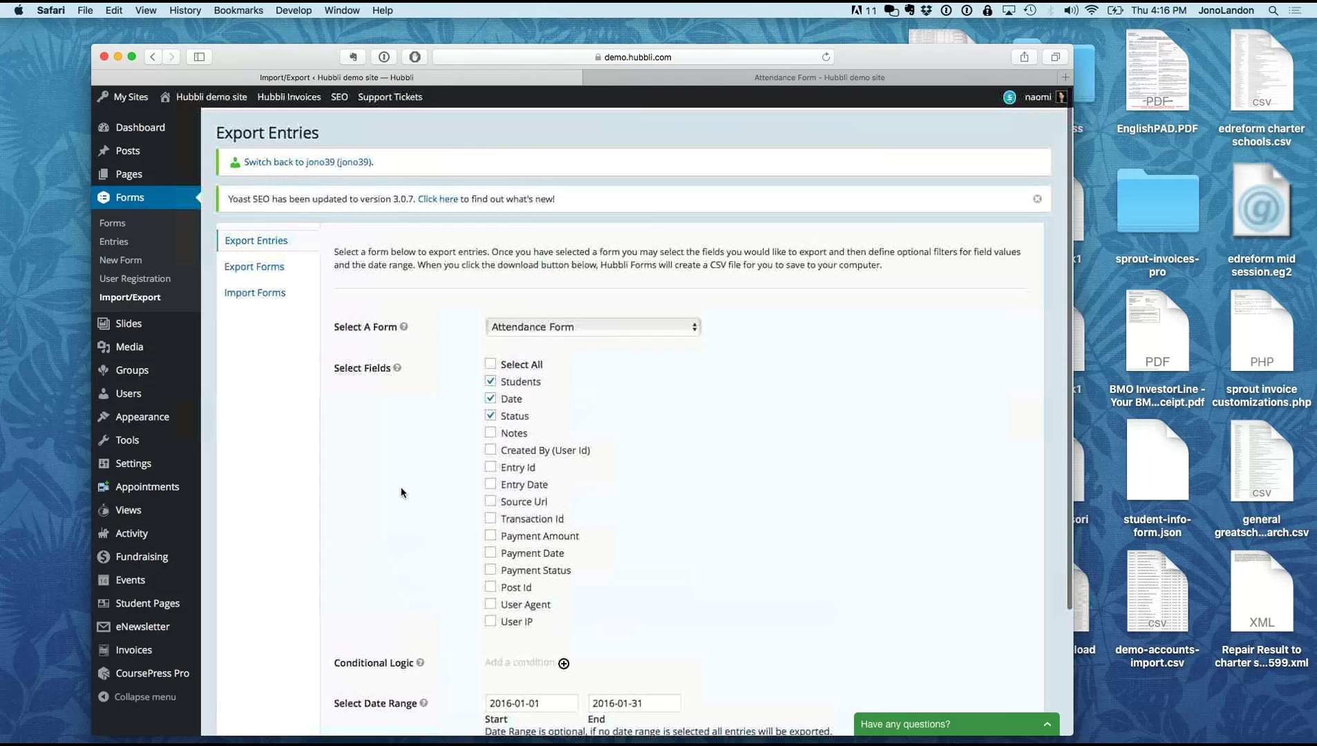
{"action": "scroll", "coordinate": [402, 492], "scroll_direction": "down", "scroll_amount": 3}
{"action": "scroll", "coordinate": [391, 414], "scroll_direction": "up", "scroll_amount": 2}
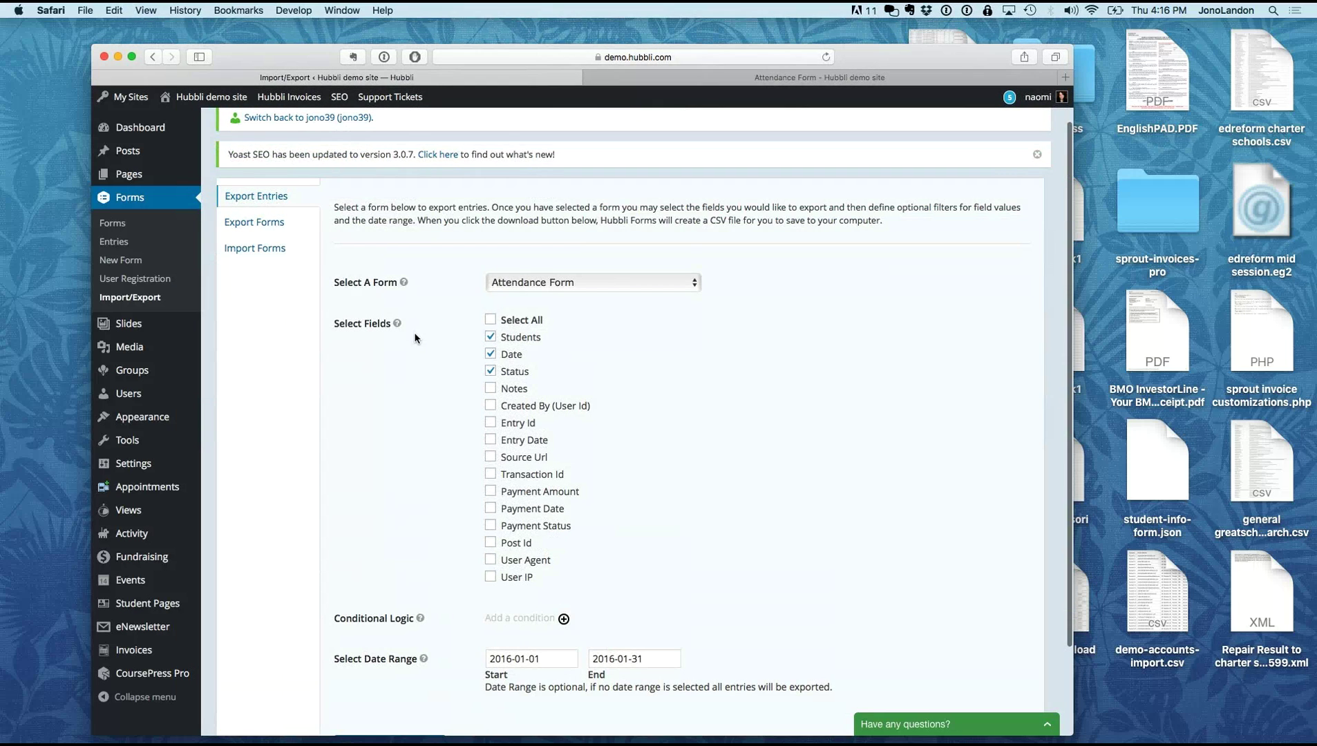
{"action": "scroll", "coordinate": [415, 337], "scroll_direction": "up", "scroll_amount": 1}
{"action": "scroll", "coordinate": [414, 337], "scroll_direction": "down", "scroll_amount": 1}
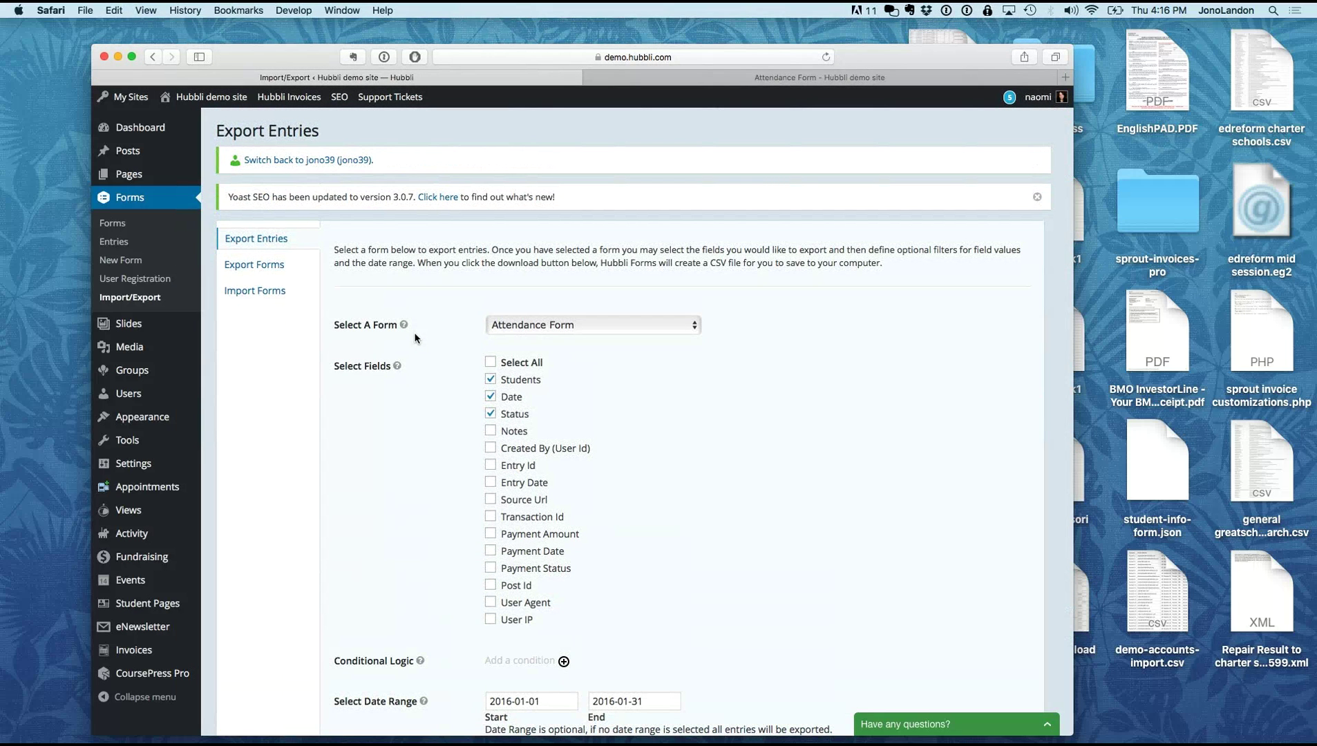
{"action": "scroll", "coordinate": [323, 446], "scroll_direction": "down", "scroll_amount": 1}
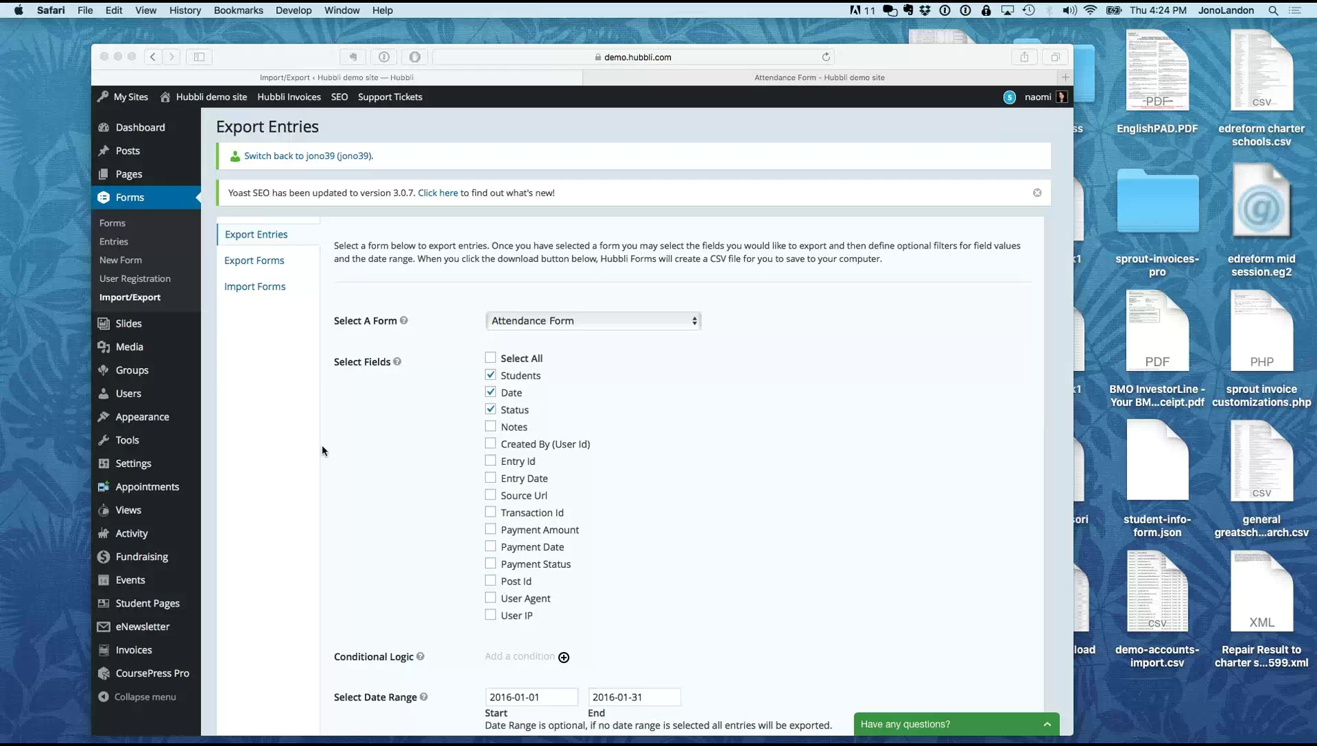
{"action": "scroll", "coordinate": [376, 486], "scroll_direction": "down", "scroll_amount": 5}
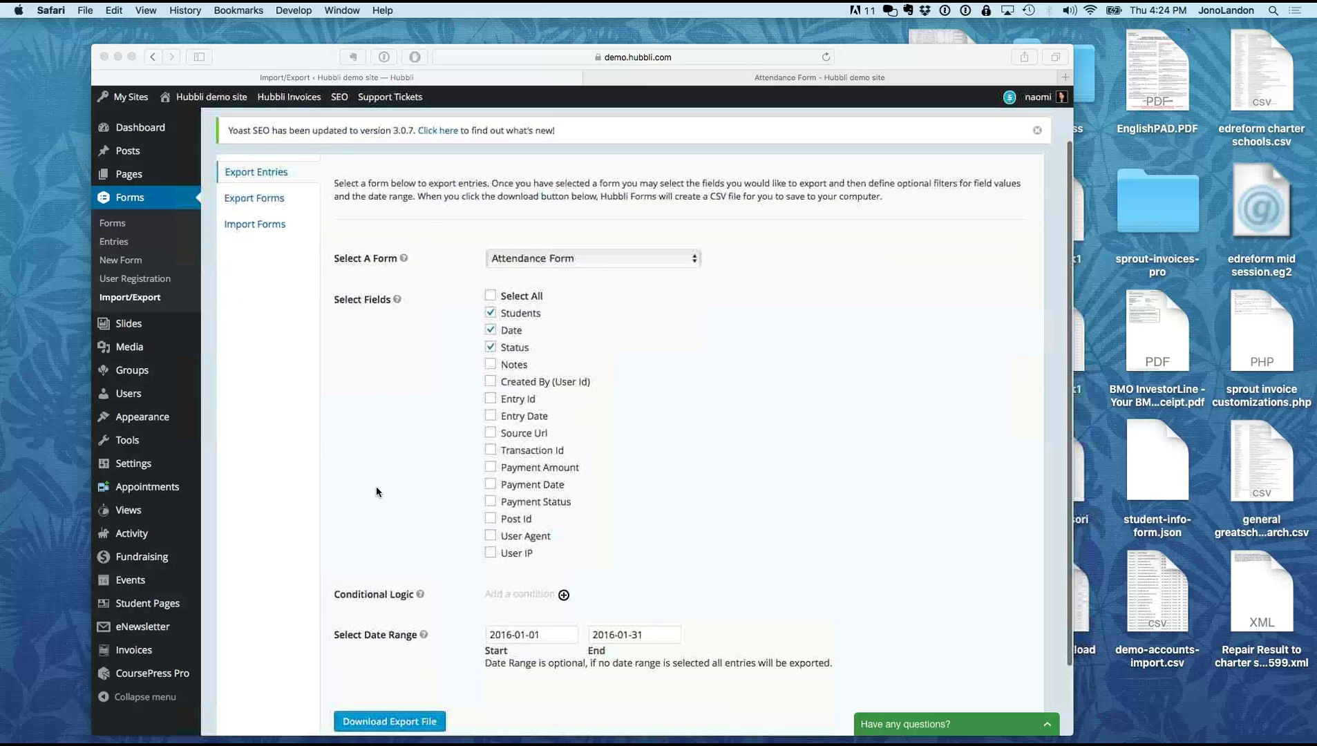
{"action": "scroll", "coordinate": [375, 486], "scroll_direction": "up", "scroll_amount": 5}
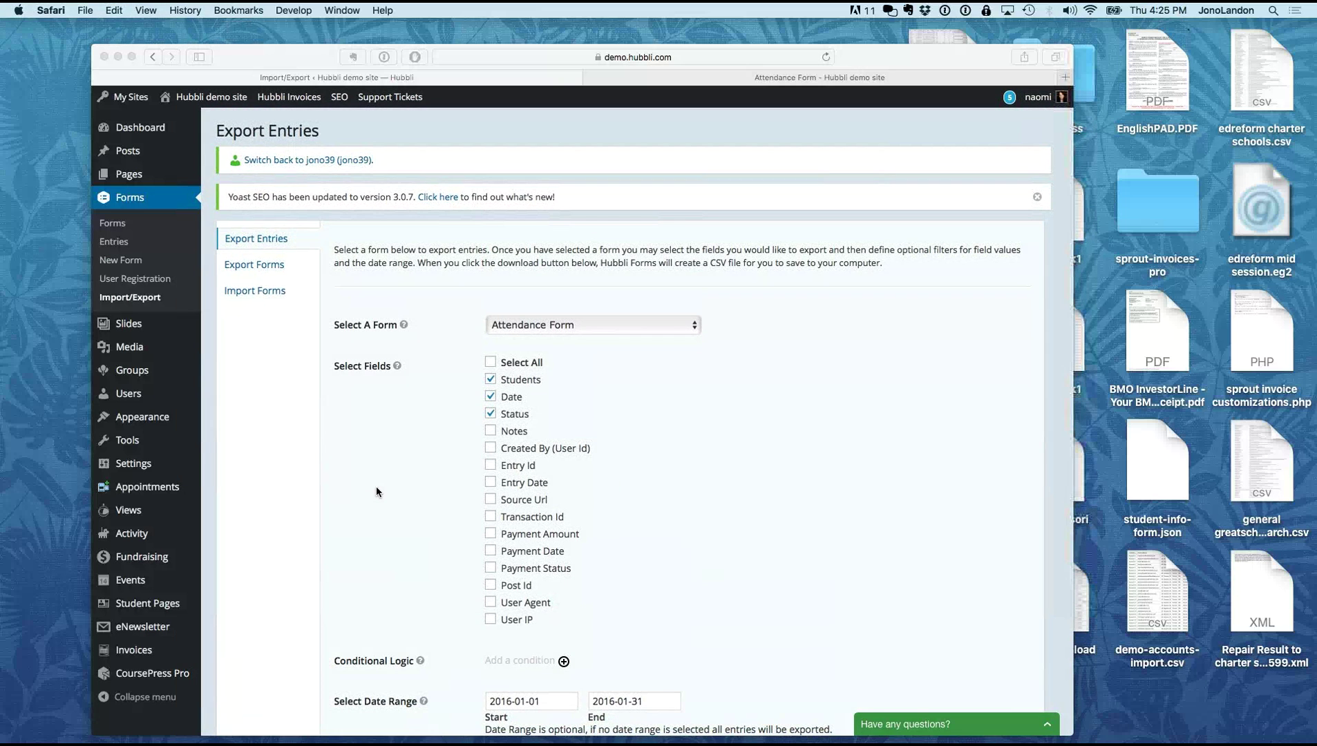
{"action": "scroll", "coordinate": [376, 487], "scroll_direction": "down", "scroll_amount": 1}
{"action": "scroll", "coordinate": [376, 487], "scroll_direction": "up", "scroll_amount": 1}
Step: Open the site's invoices list and continue to the list of invoicing accounts
{"action": "left_click", "coordinate": [277, 651]}
{"action": "mouse_move", "coordinate": [147, 653]}
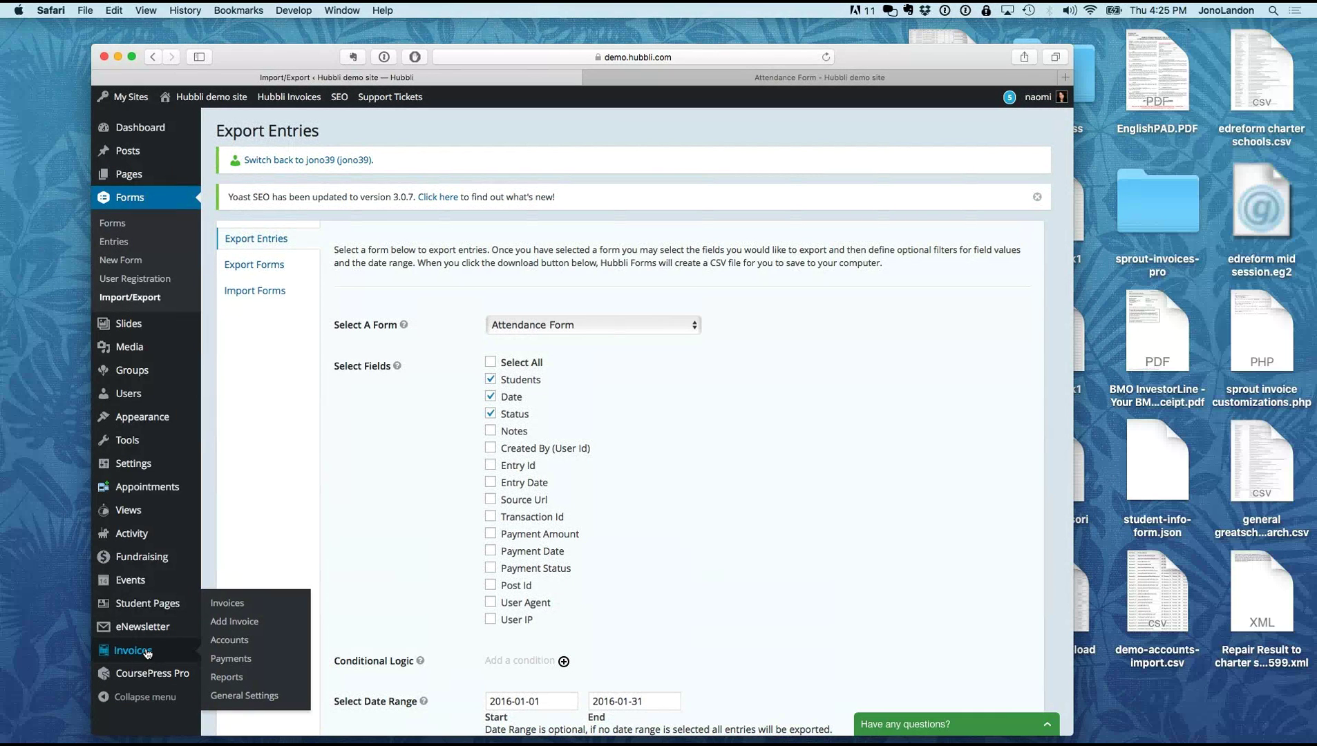
{"action": "left_click", "coordinate": [142, 652]}
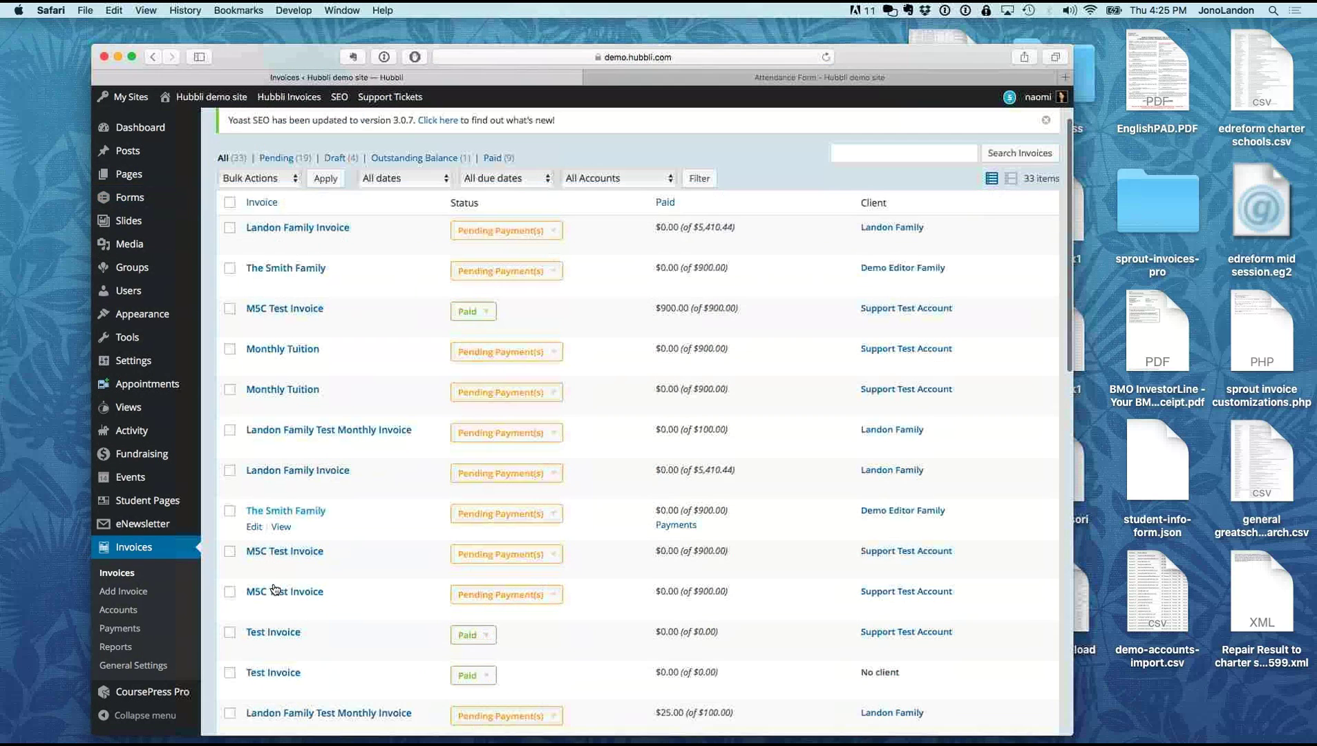
{"action": "left_click", "coordinate": [127, 613]}
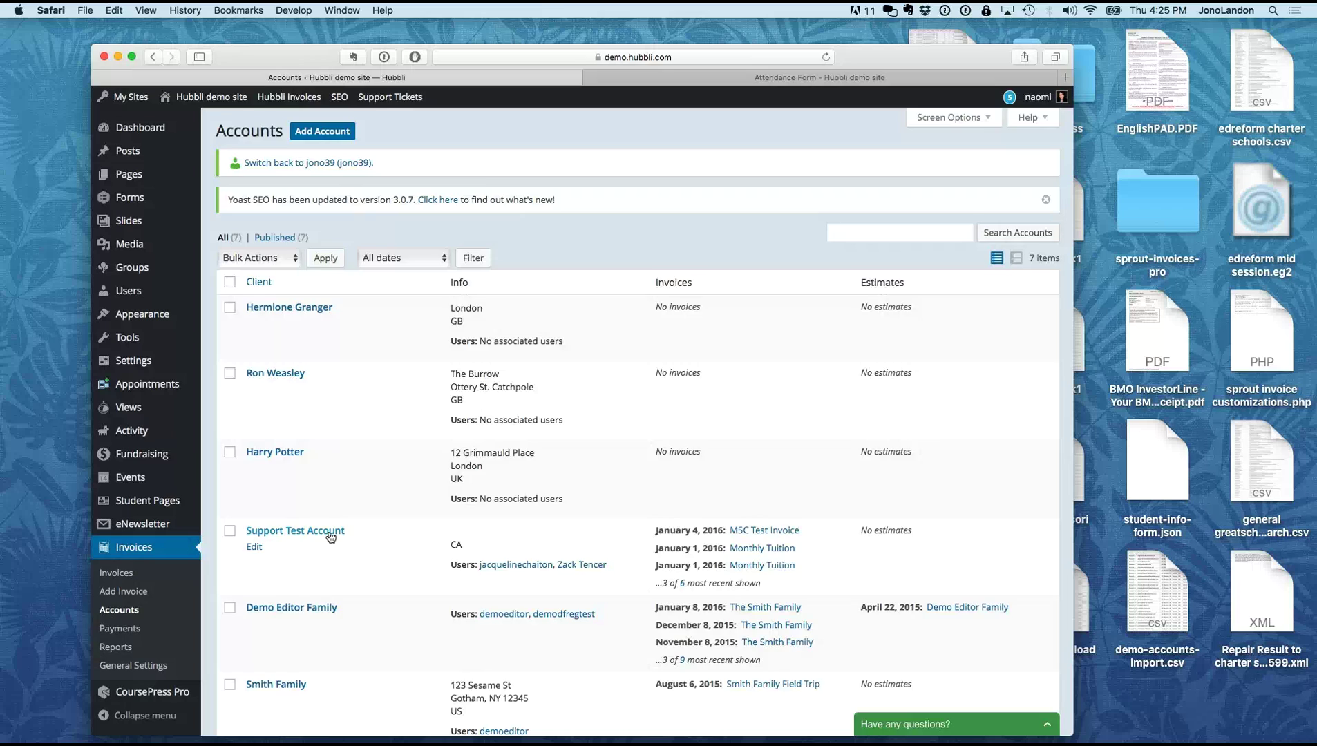
Step: Look through the accounts and open the last family account in the list
{"action": "scroll", "coordinate": [328, 536], "scroll_direction": "down", "scroll_amount": 3}
{"action": "scroll", "coordinate": [328, 536], "scroll_direction": "up", "scroll_amount": 2}
{"action": "scroll", "coordinate": [328, 530], "scroll_direction": "up", "scroll_amount": 1}
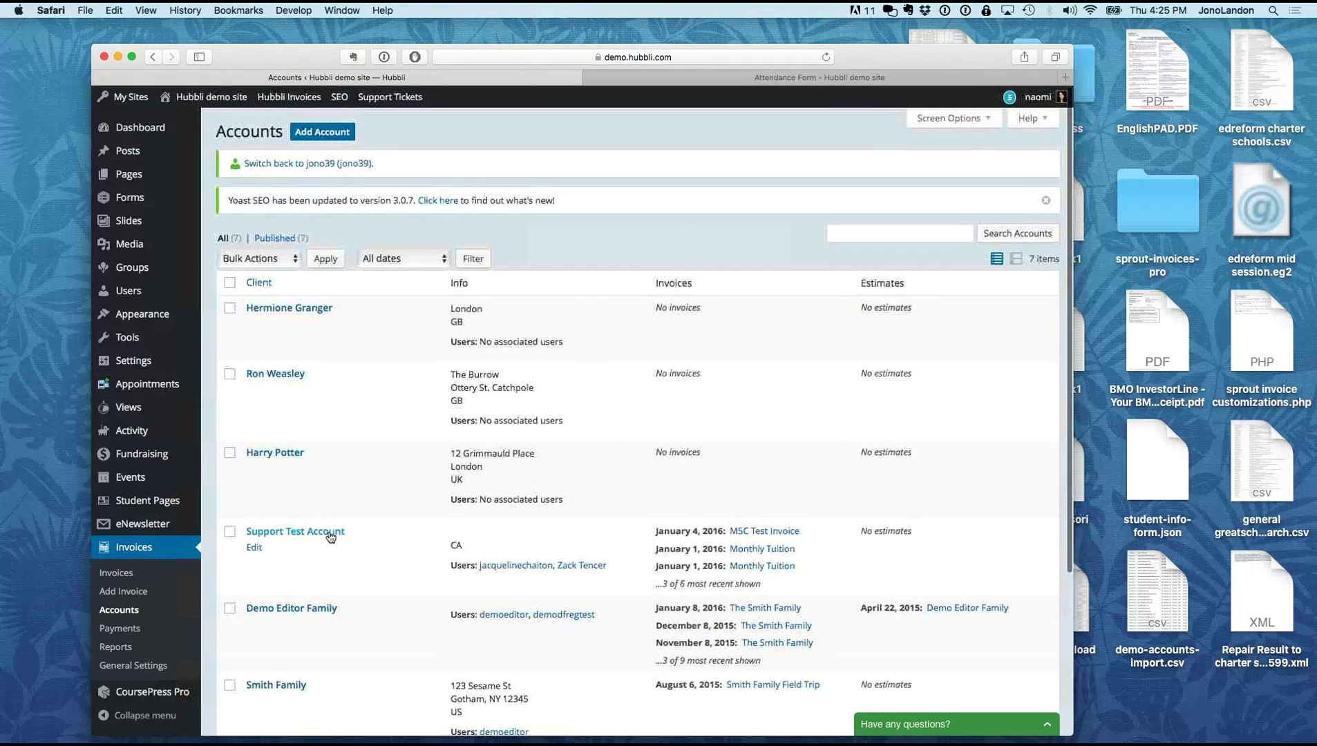
{"action": "scroll", "coordinate": [208, 553], "scroll_direction": "down", "scroll_amount": 1}
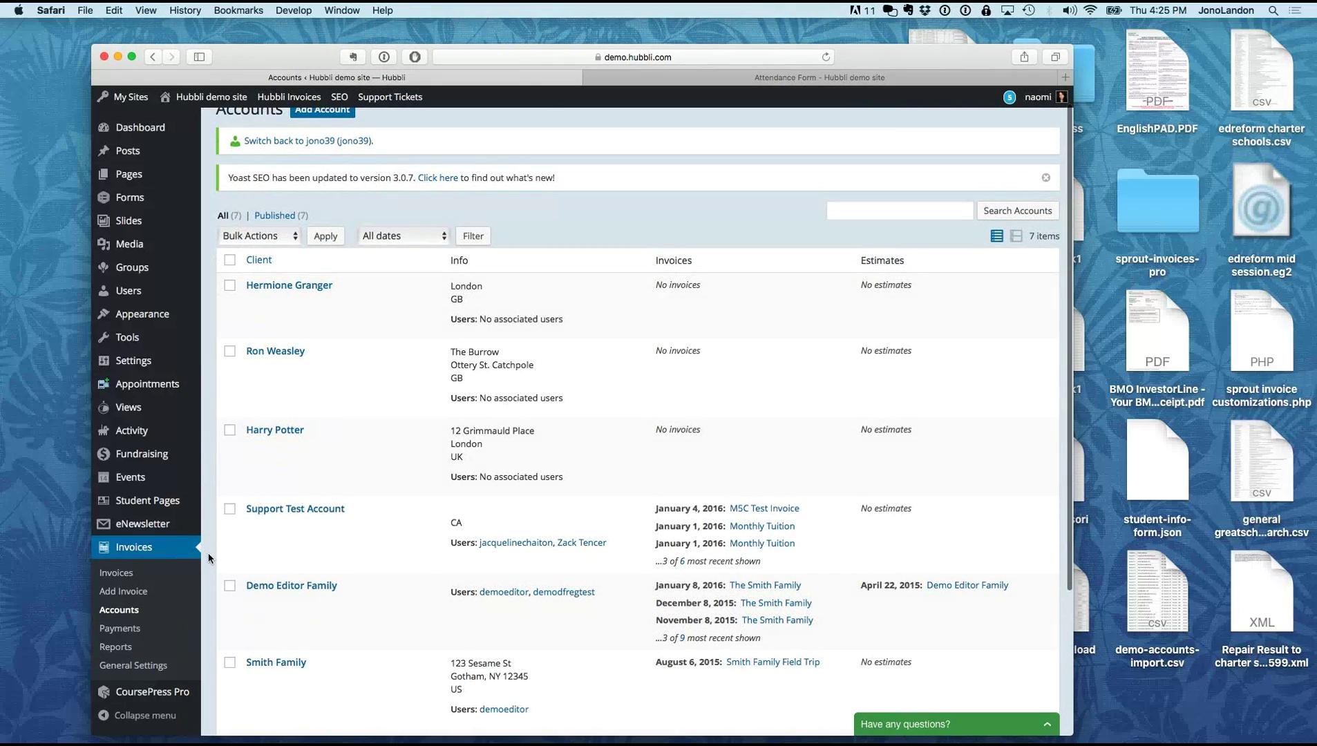
{"action": "scroll", "coordinate": [208, 553], "scroll_direction": "up", "scroll_amount": 1}
{"action": "scroll", "coordinate": [304, 391], "scroll_direction": "down", "scroll_amount": 5}
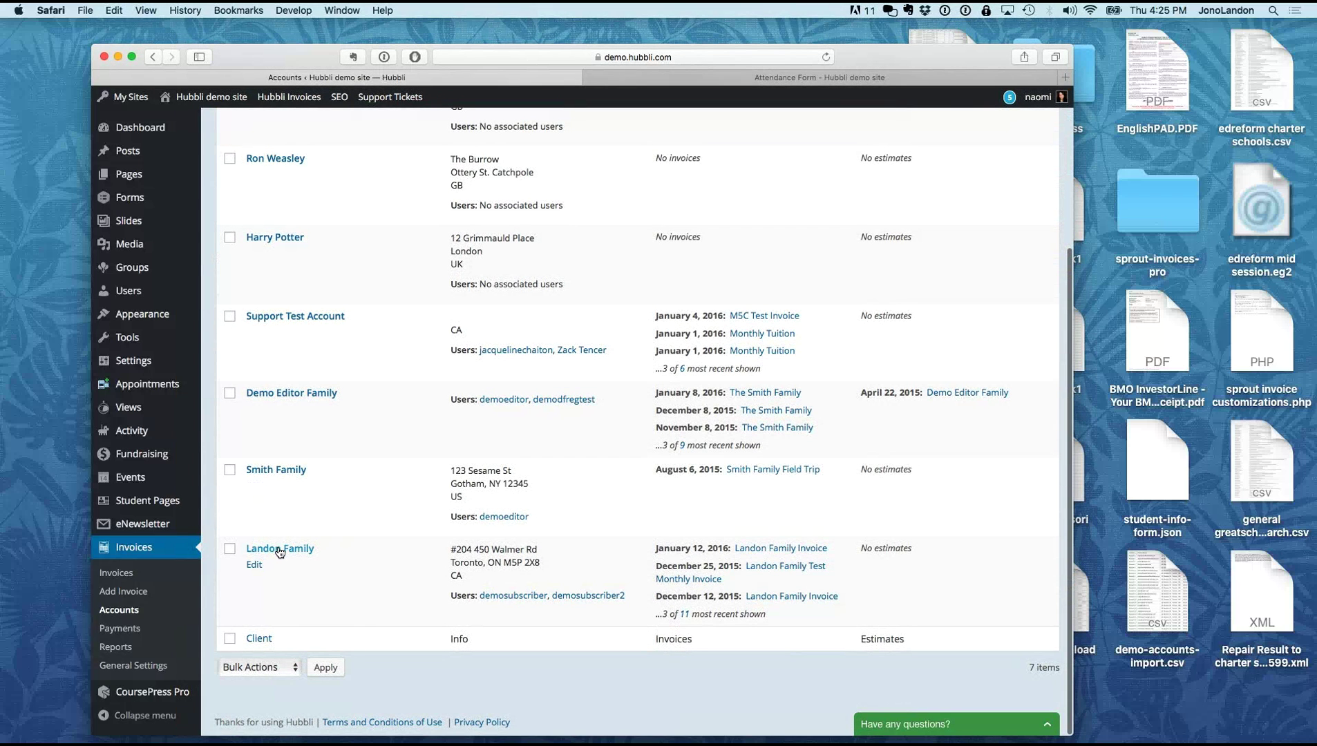
{"action": "left_click", "coordinate": [279, 549]}
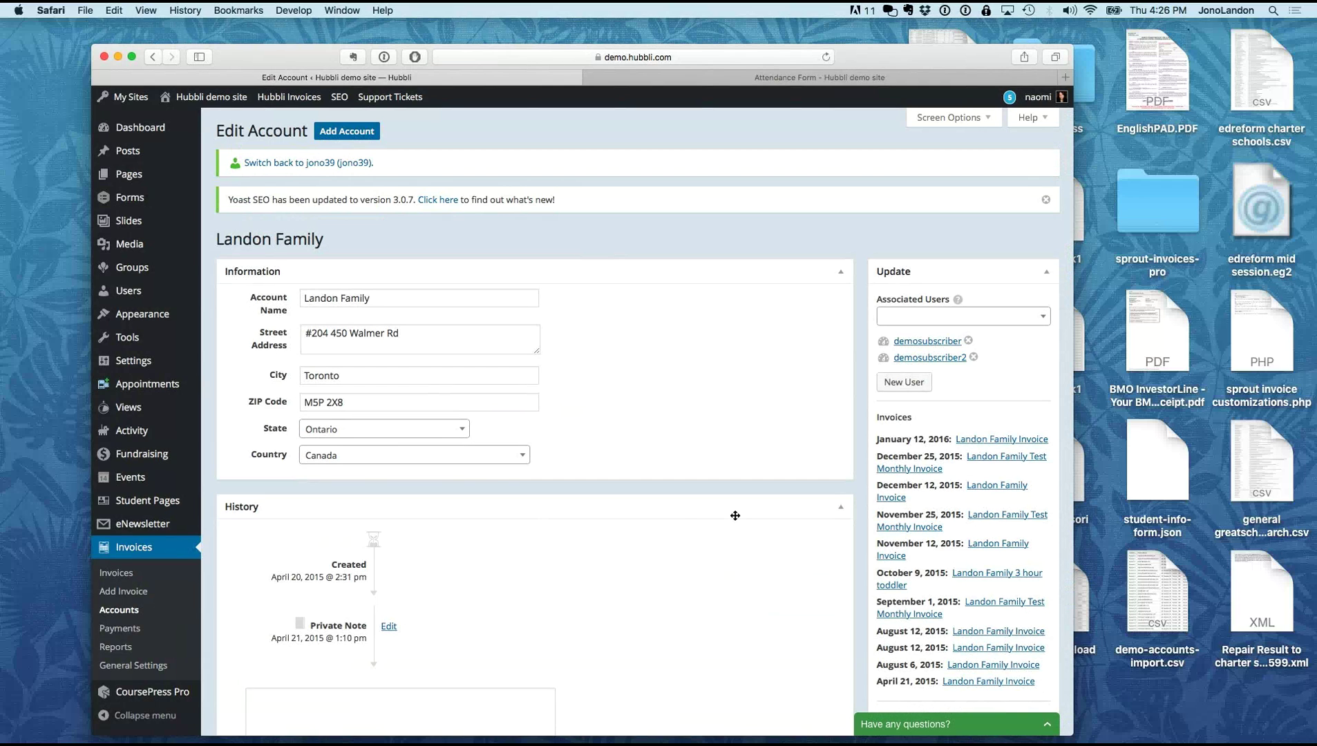
Step: Examine the family account's address information, associated users, invoice list and history
{"action": "scroll", "coordinate": [733, 517], "scroll_direction": "down", "scroll_amount": 2}
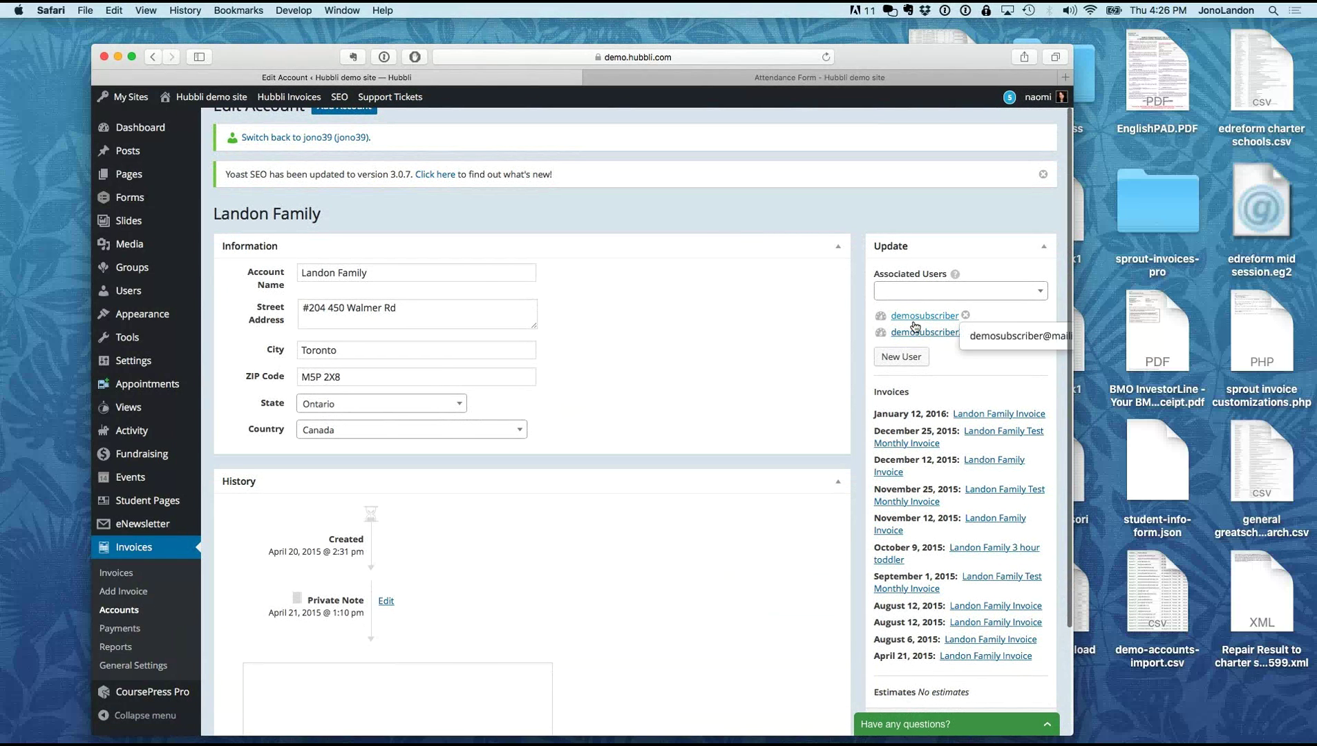
{"action": "scroll", "coordinate": [826, 355], "scroll_direction": "up", "scroll_amount": 1}
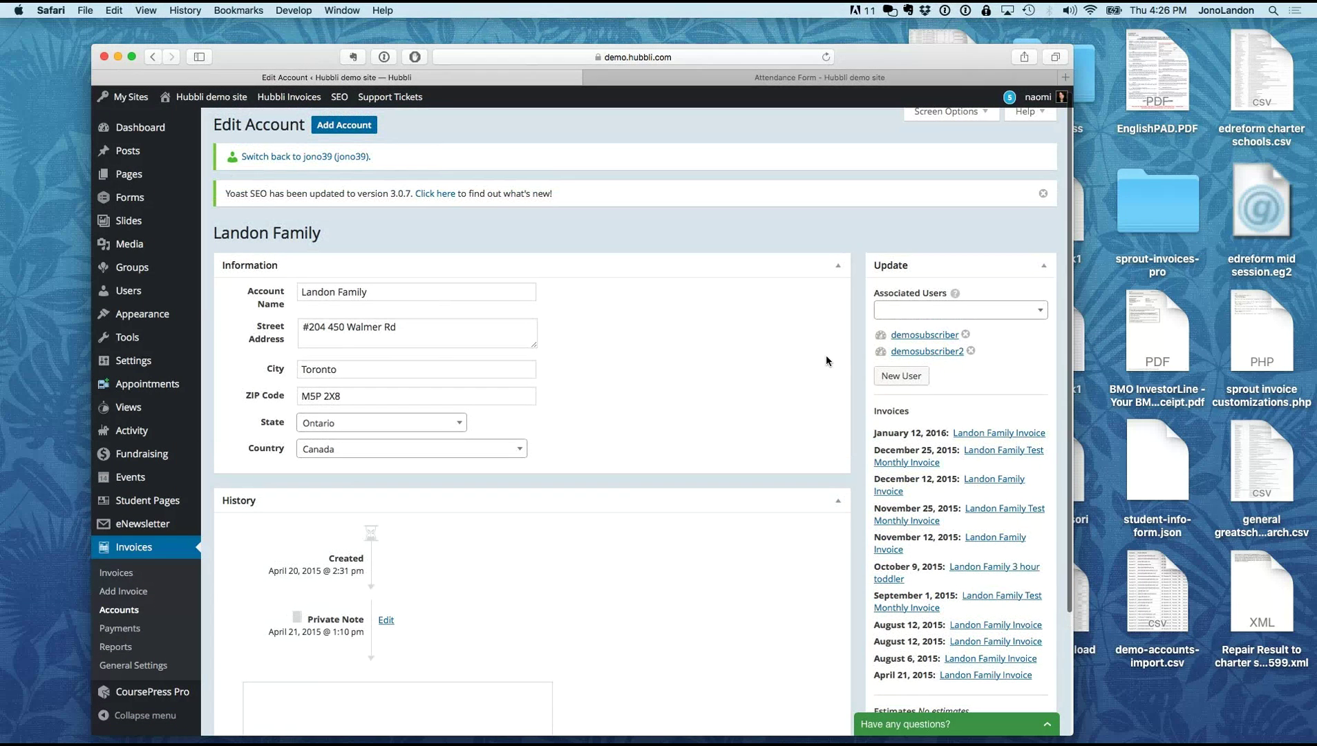
{"action": "scroll", "coordinate": [826, 355], "scroll_direction": "up", "scroll_amount": 1}
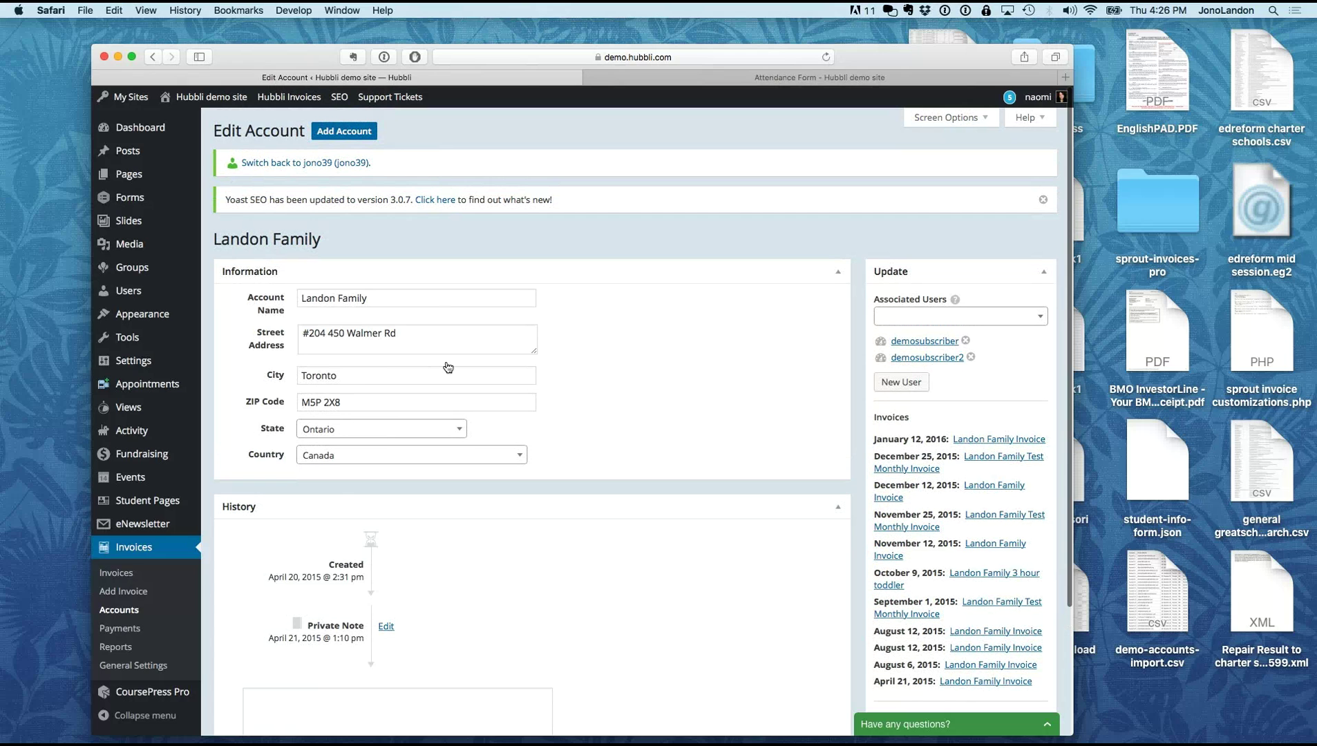
{"action": "scroll", "coordinate": [588, 487], "scroll_direction": "down", "scroll_amount": 3}
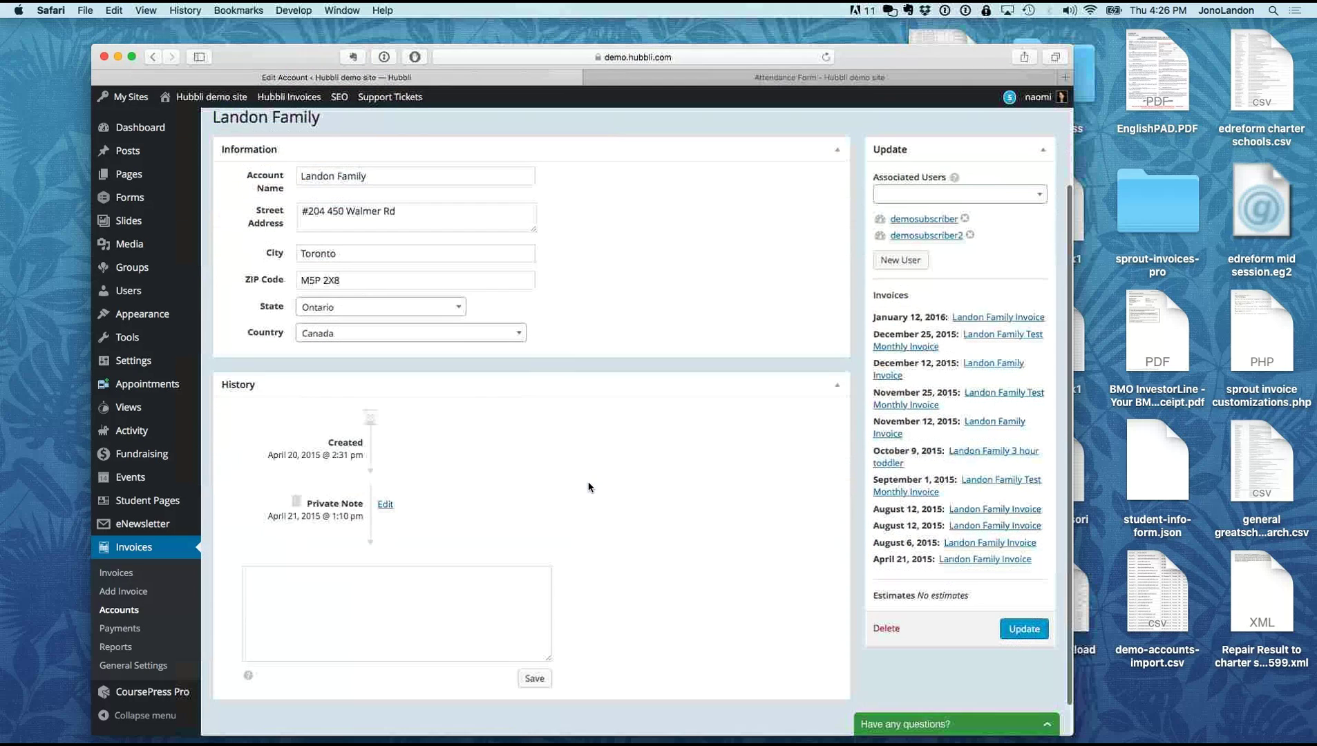
{"action": "scroll", "coordinate": [589, 486], "scroll_direction": "up", "scroll_amount": 3}
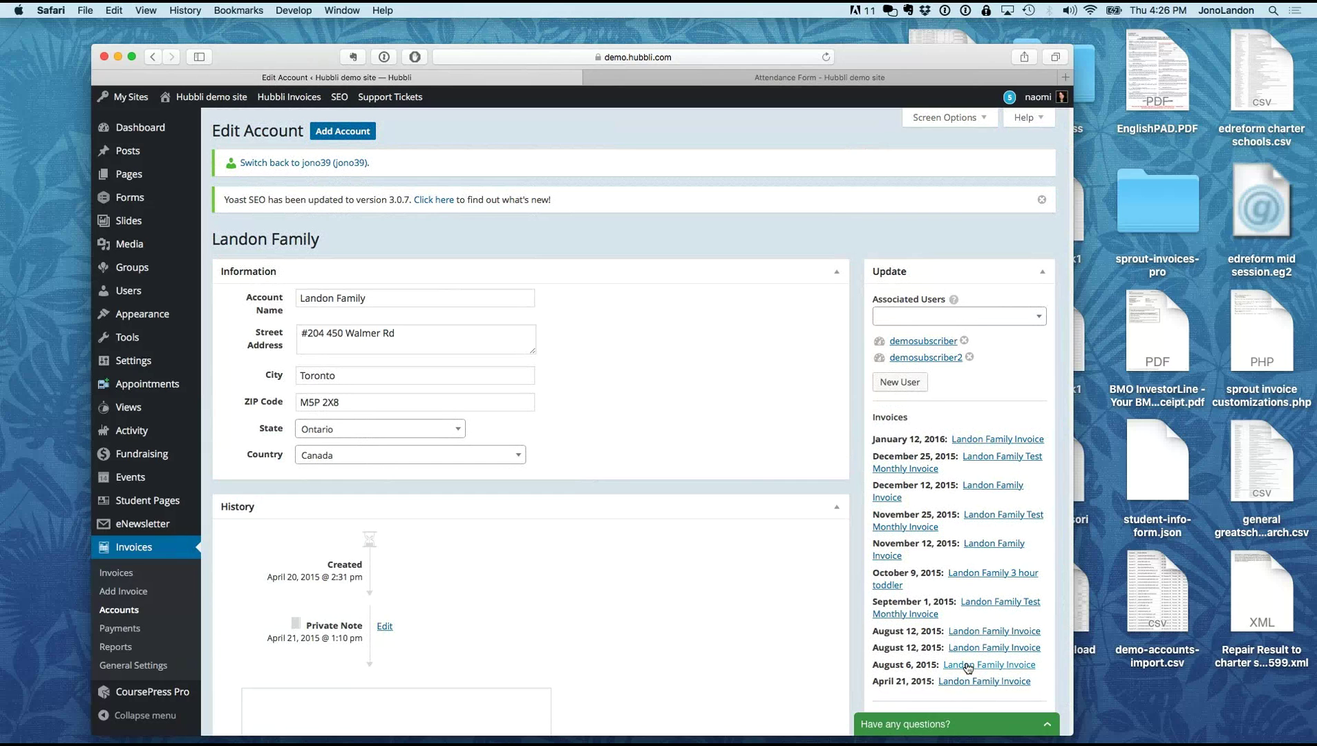
{"action": "scroll", "coordinate": [970, 659], "scroll_direction": "down", "scroll_amount": 1}
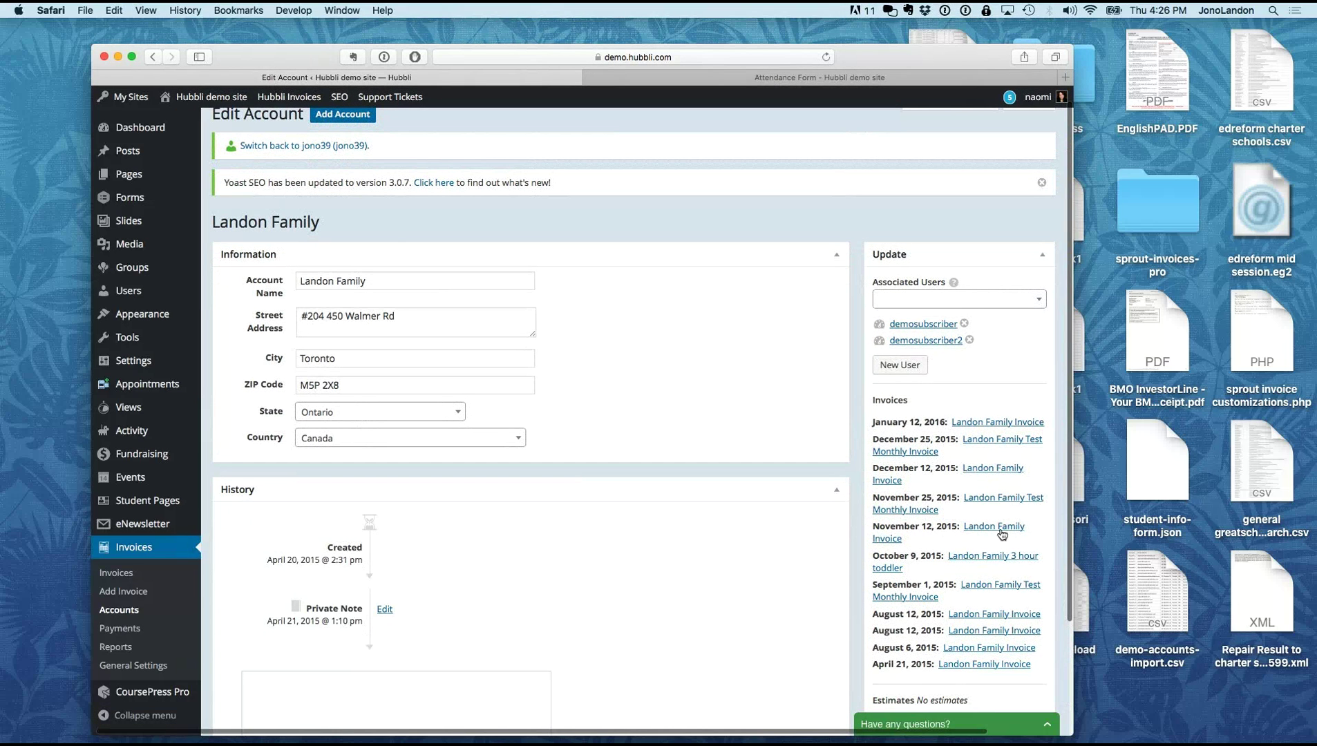
{"action": "scroll", "coordinate": [994, 482], "scroll_direction": "up", "scroll_amount": 1}
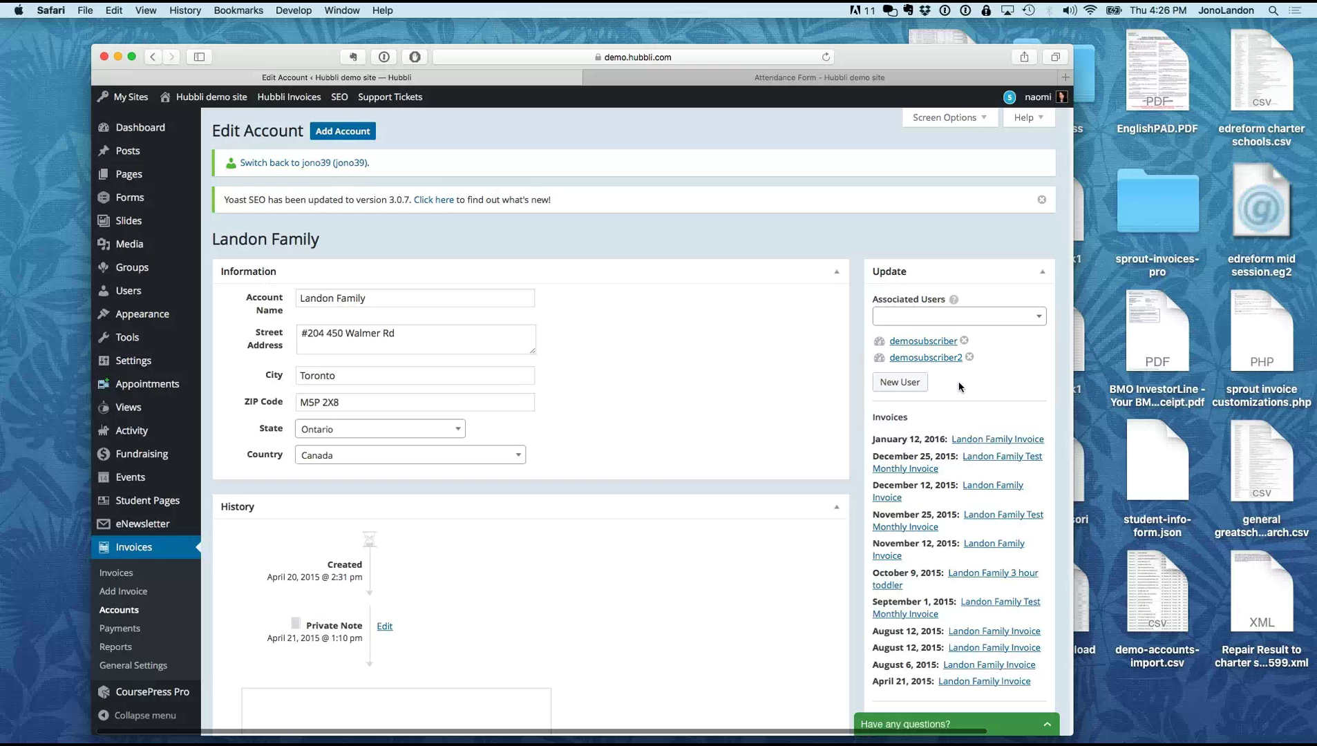
Step: Open the client dashboard of the account's first associated user in a new tab and examine its invoice statuses, totals, payments and balance due
{"action": "left_click", "coordinate": [879, 346], "text": "super"}
{"action": "left_click", "coordinate": [801, 80]}
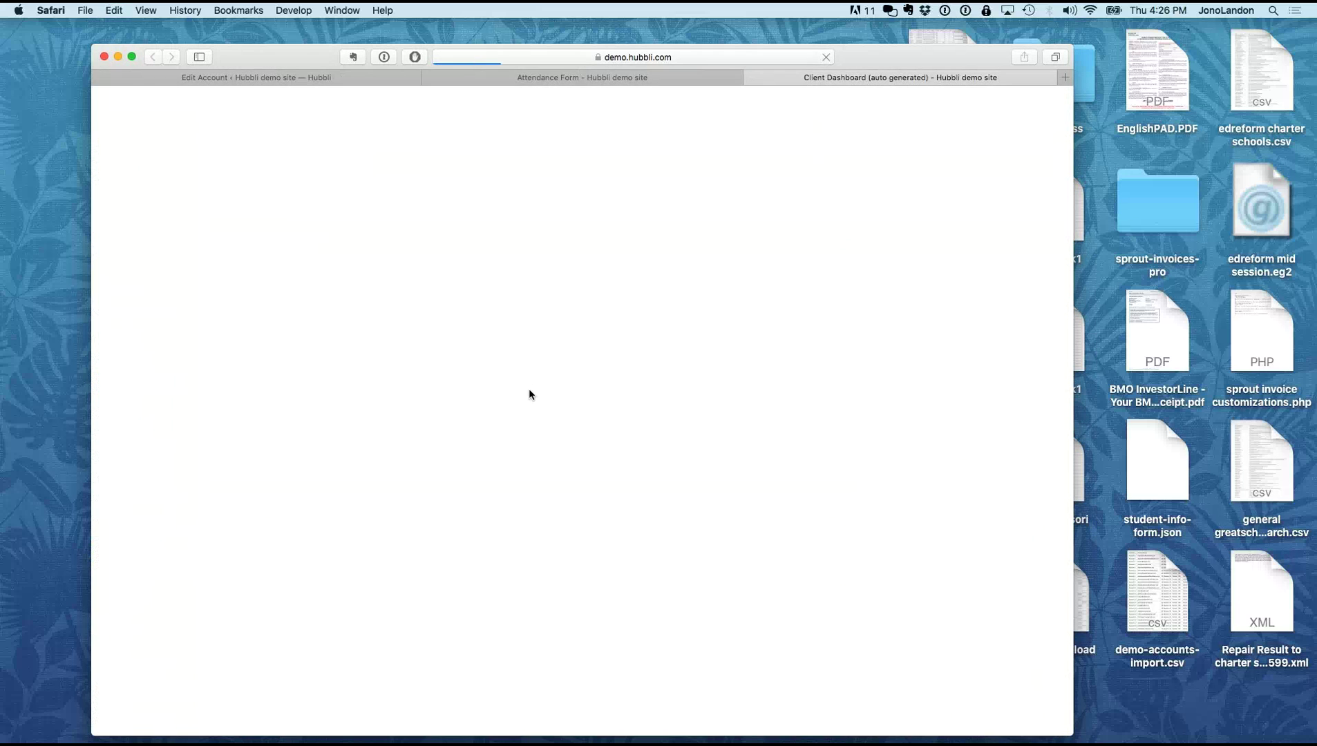
{"action": "scroll", "coordinate": [153, 453], "scroll_direction": "down", "scroll_amount": 2}
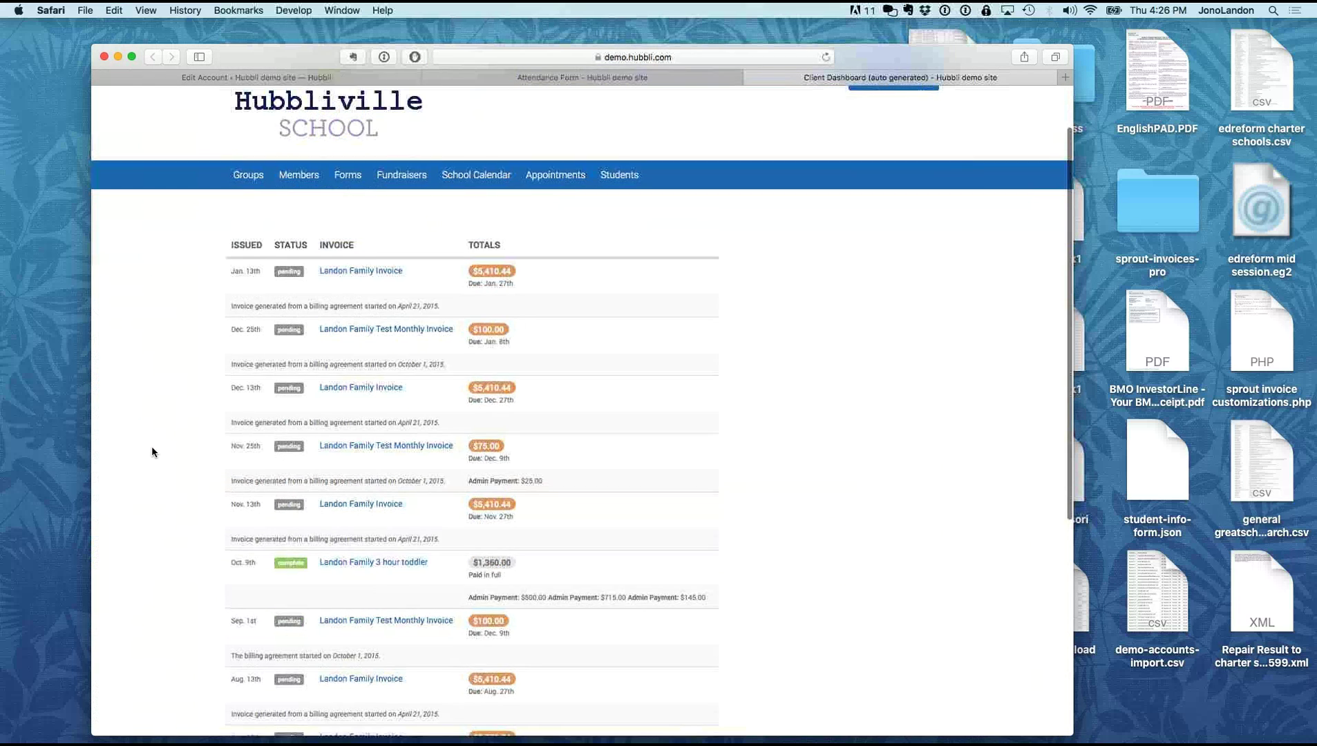
{"action": "scroll", "coordinate": [151, 446], "scroll_direction": "down", "scroll_amount": 2}
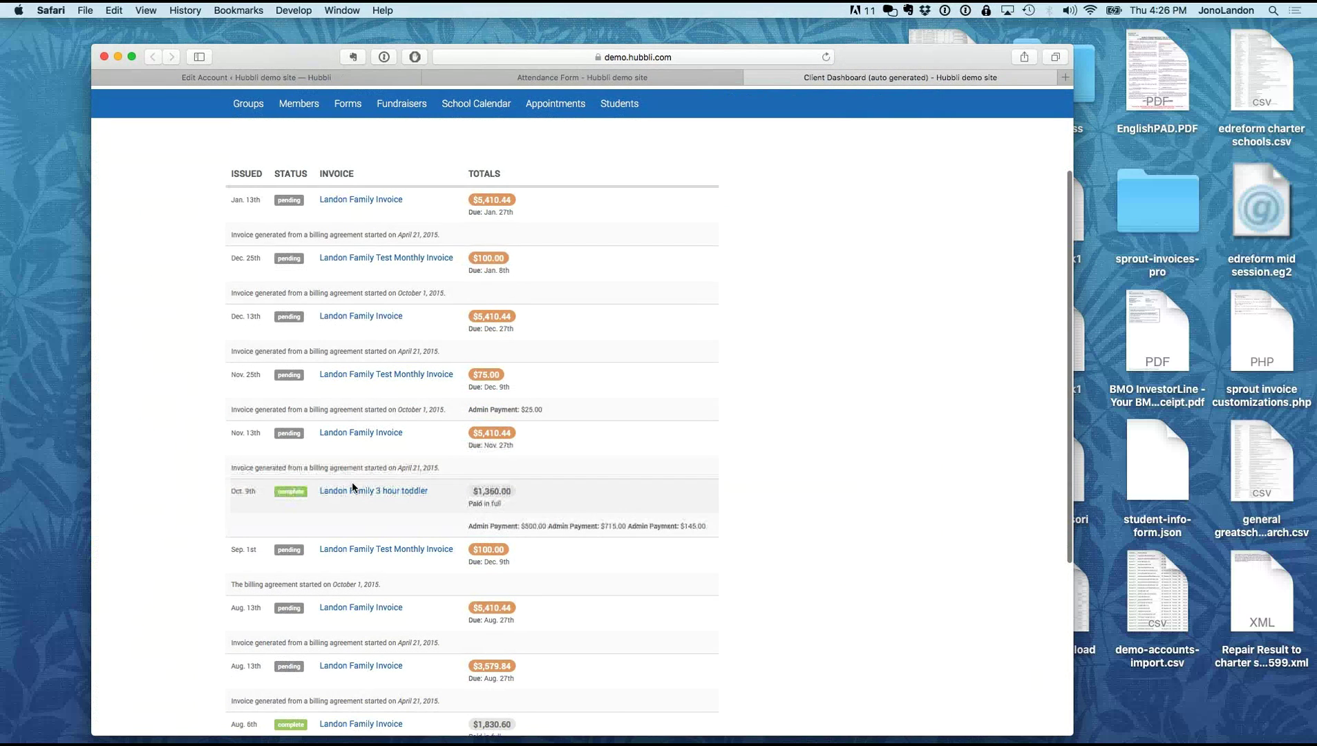
{"action": "scroll", "coordinate": [351, 486], "scroll_direction": "down", "scroll_amount": 6}
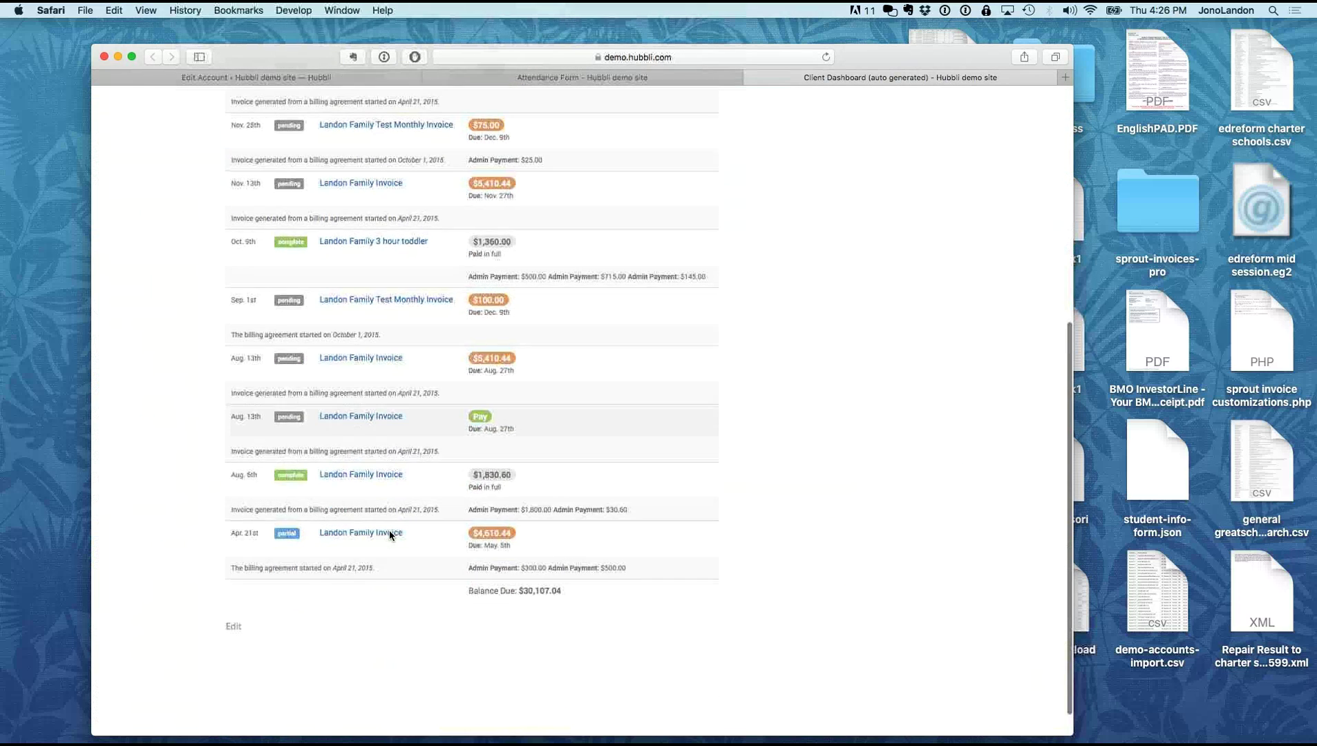
{"action": "scroll", "coordinate": [389, 533], "scroll_direction": "down", "scroll_amount": 1}
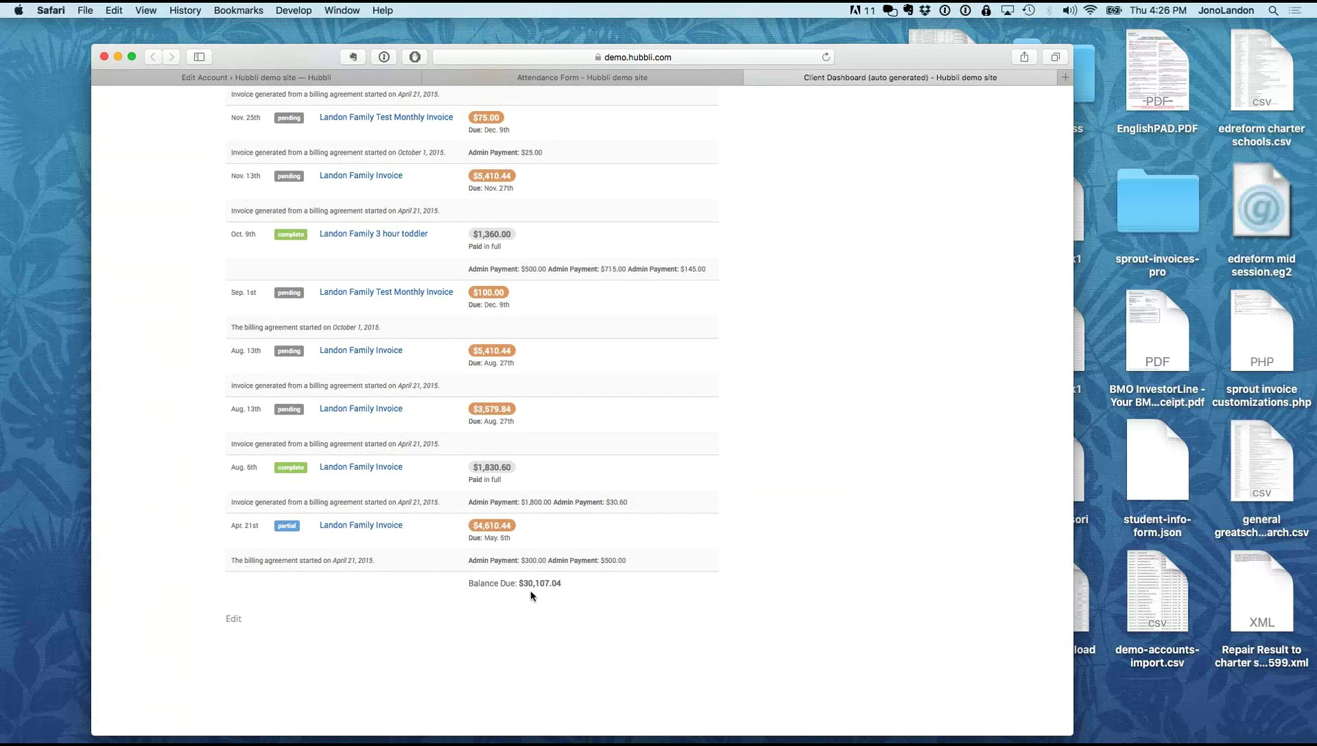
{"action": "scroll", "coordinate": [530, 591], "scroll_direction": "up", "scroll_amount": 1}
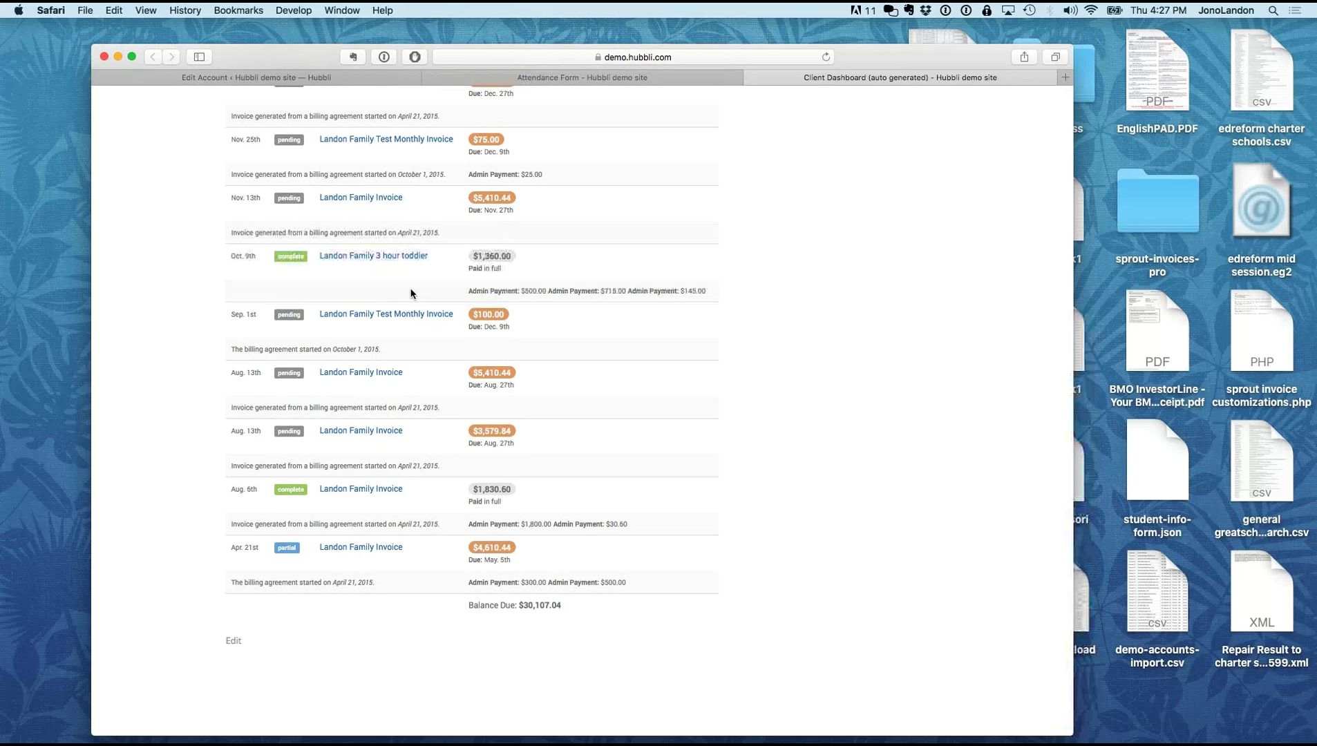
{"action": "scroll", "coordinate": [392, 321], "scroll_direction": "up", "scroll_amount": 2}
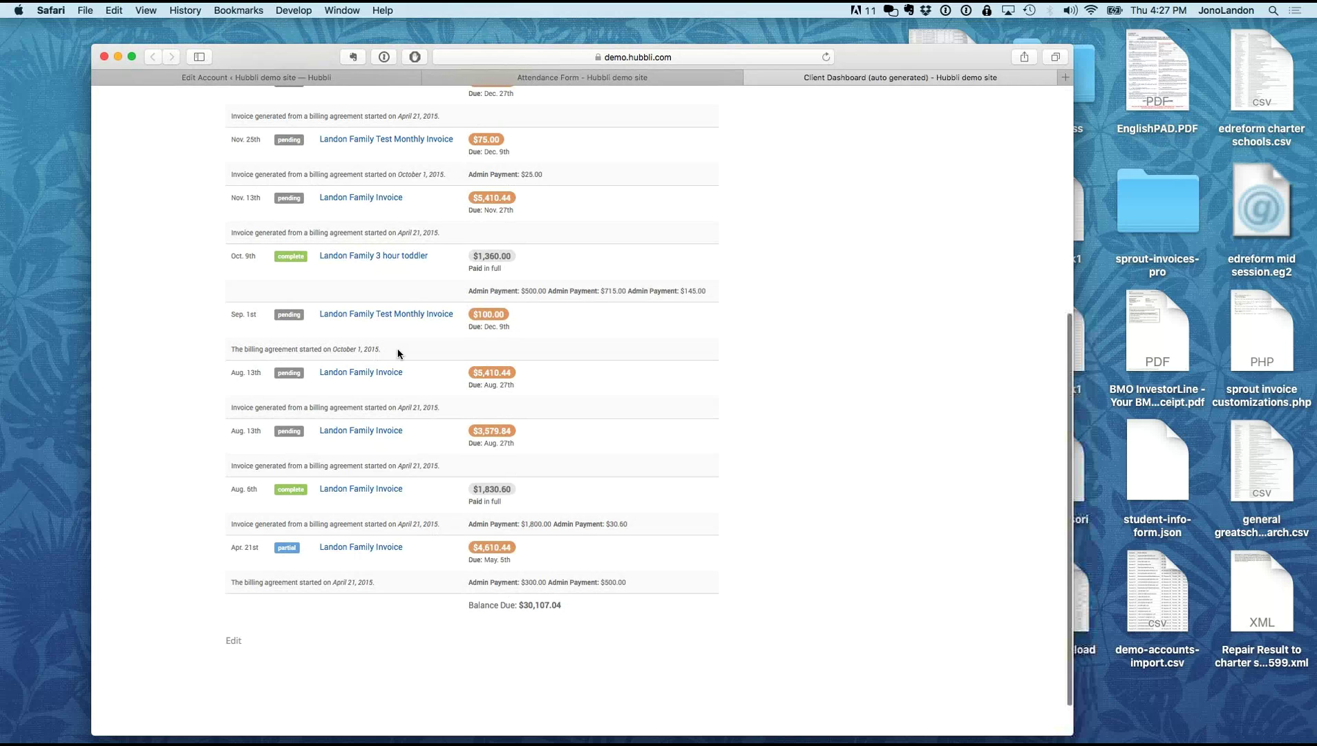
{"action": "scroll", "coordinate": [383, 287], "scroll_direction": "up", "scroll_amount": 1}
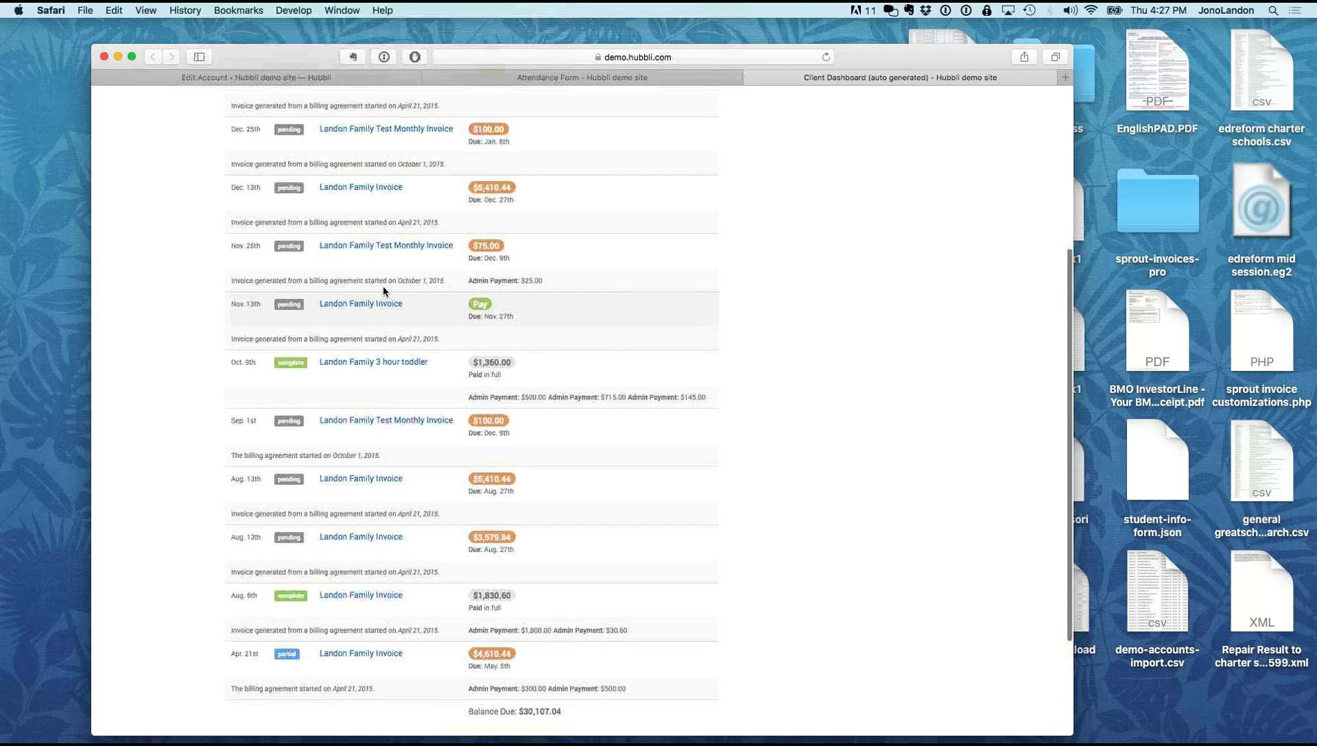
{"action": "scroll", "coordinate": [383, 290], "scroll_direction": "down", "scroll_amount": 1}
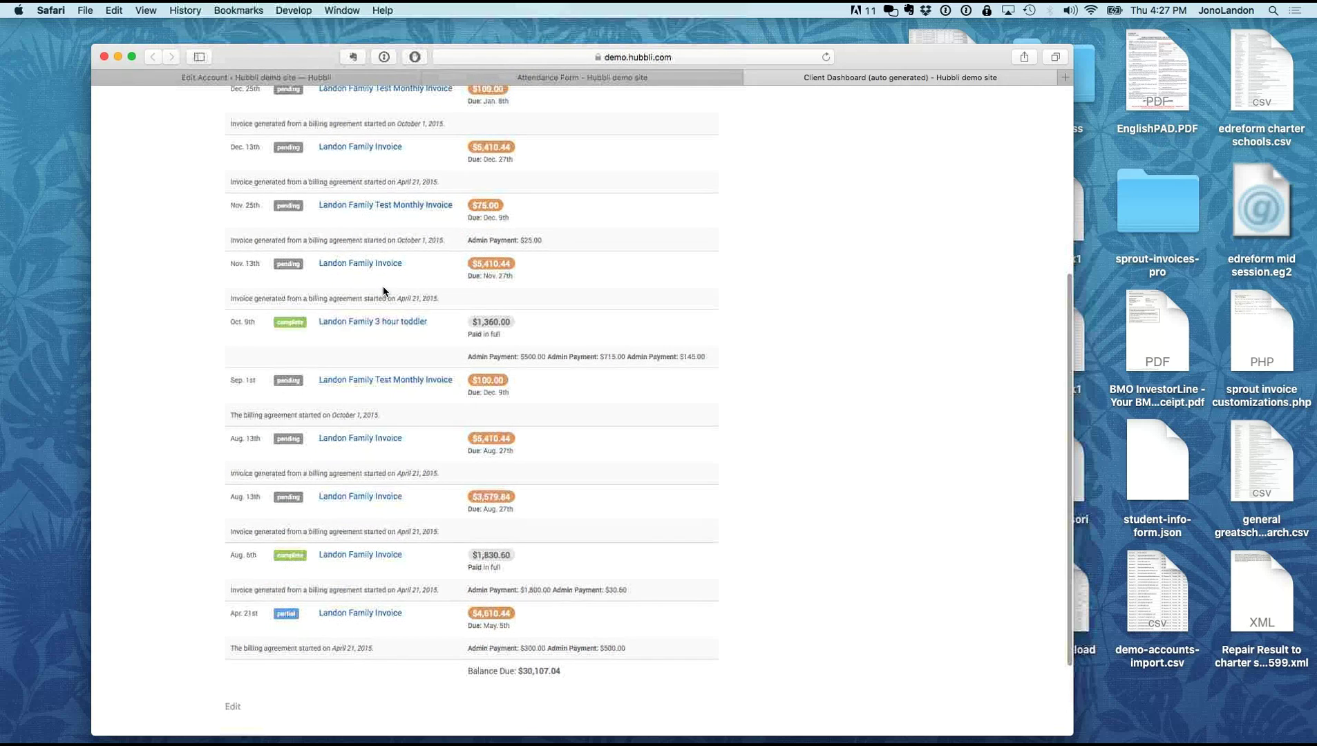
{"action": "scroll", "coordinate": [399, 434], "scroll_direction": "up", "scroll_amount": 1}
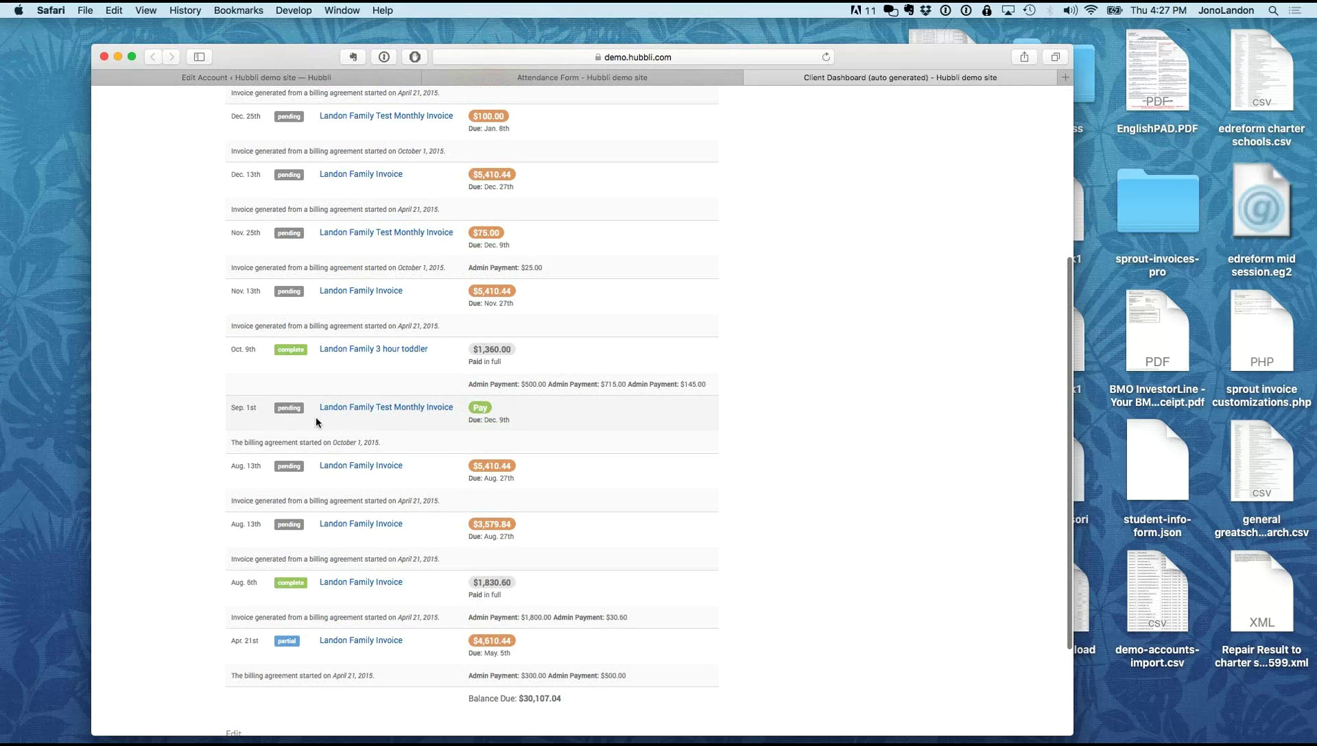
Step: Open the pending September 1st monthly invoice from the client dashboard in a new tab and examine its items, notes and terms
{"action": "left_click", "coordinate": [371, 409], "text": "super"}
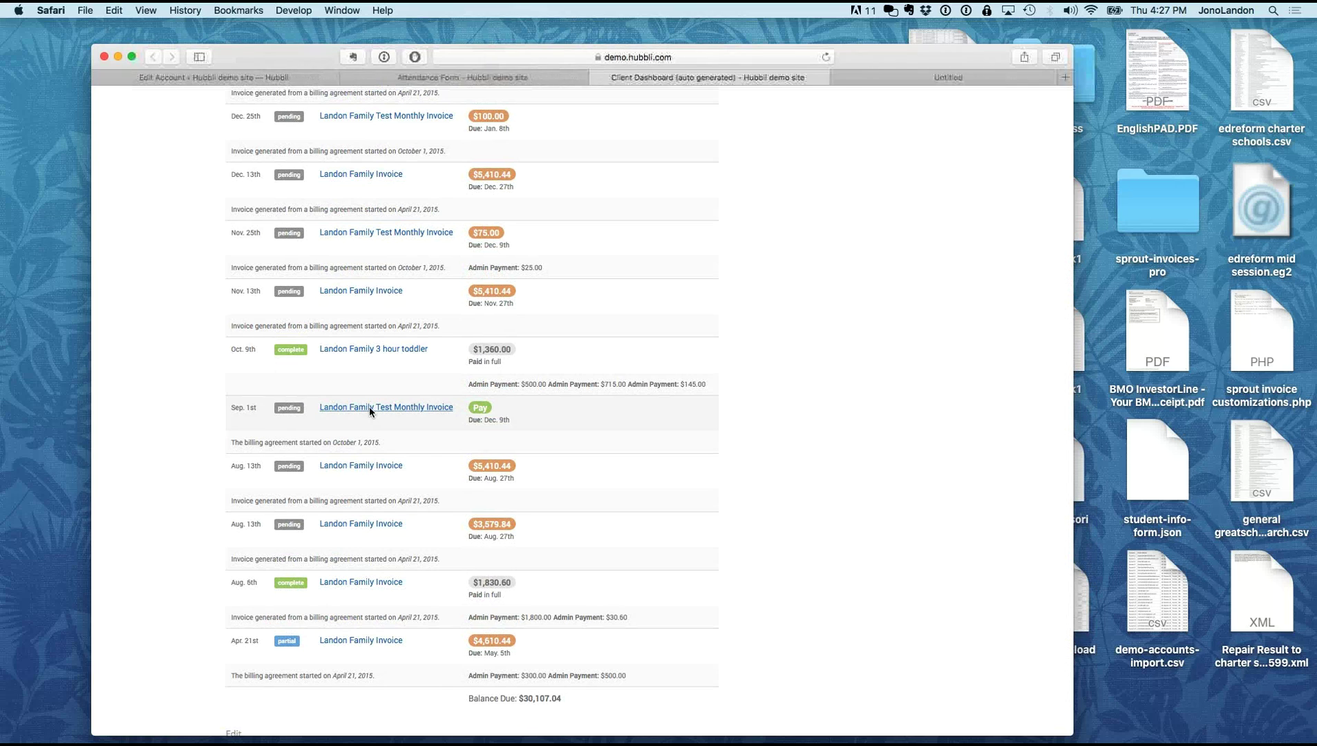
{"action": "left_click", "coordinate": [899, 80]}
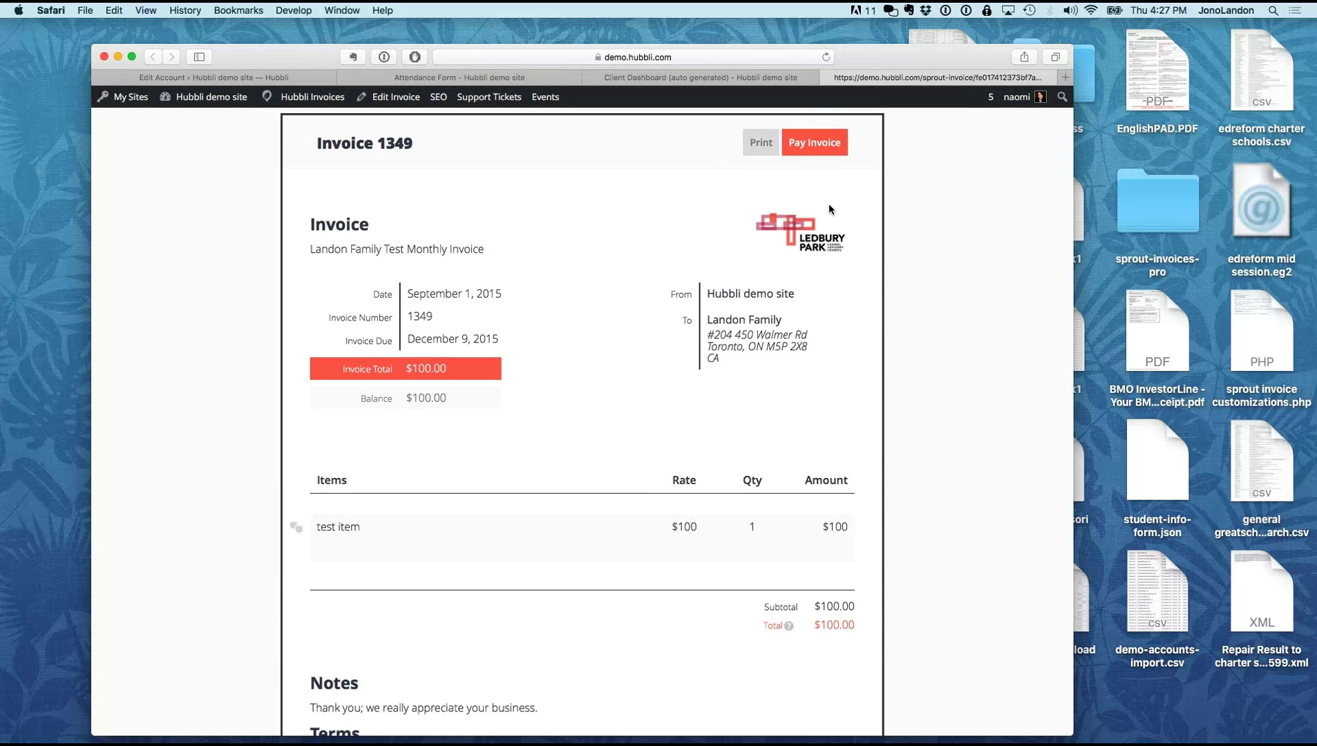
{"action": "scroll", "coordinate": [882, 379], "scroll_direction": "down", "scroll_amount": 4}
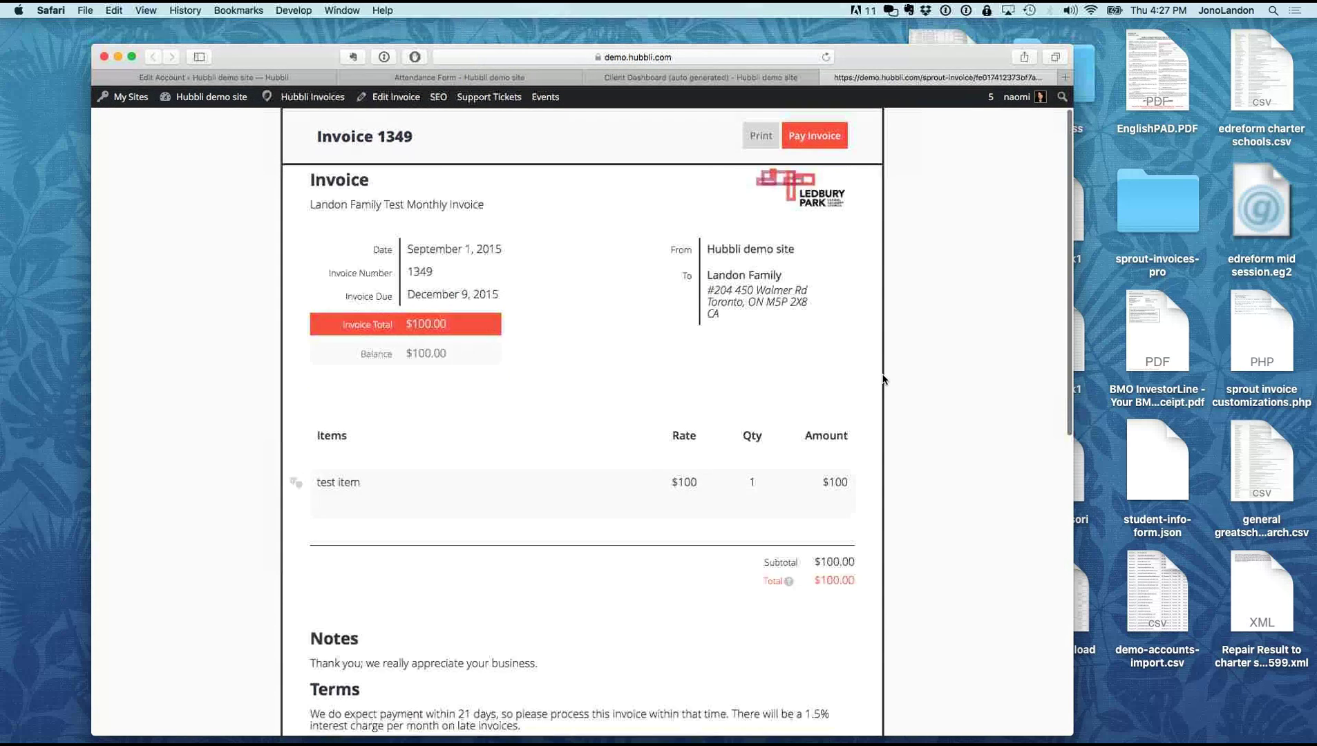
{"action": "scroll", "coordinate": [882, 379], "scroll_direction": "up", "scroll_amount": 5}
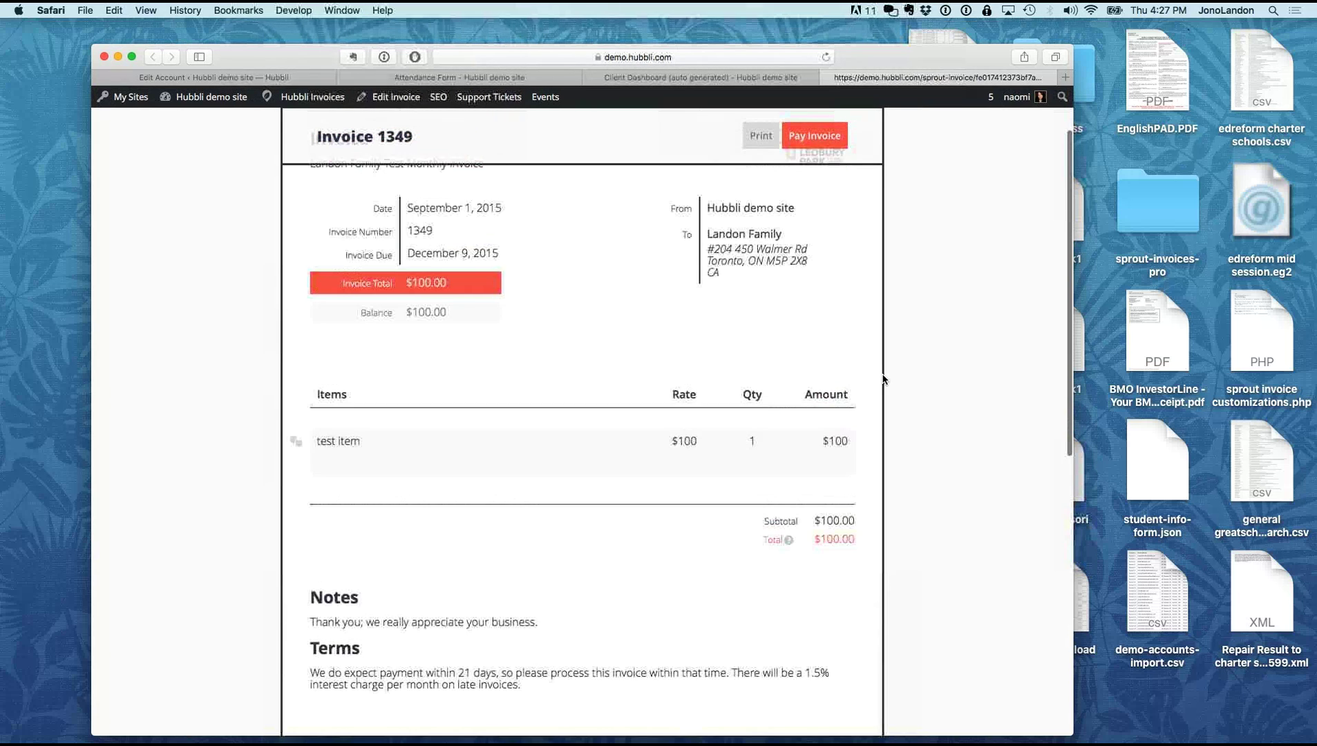
Step: Open the invoice's online payment form, then bring up its print dialog and cancel printing
{"action": "left_click", "coordinate": [812, 144]}
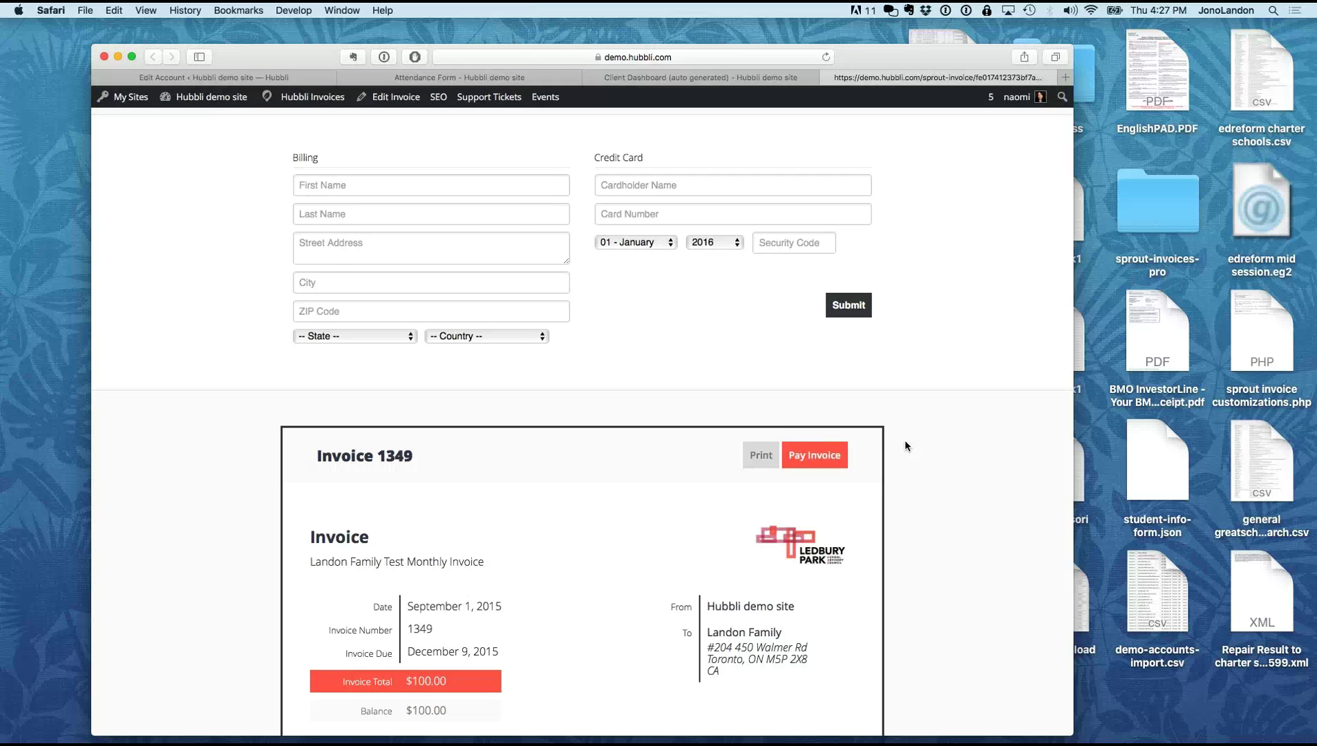
{"action": "scroll", "coordinate": [904, 445], "scroll_direction": "down", "scroll_amount": 3}
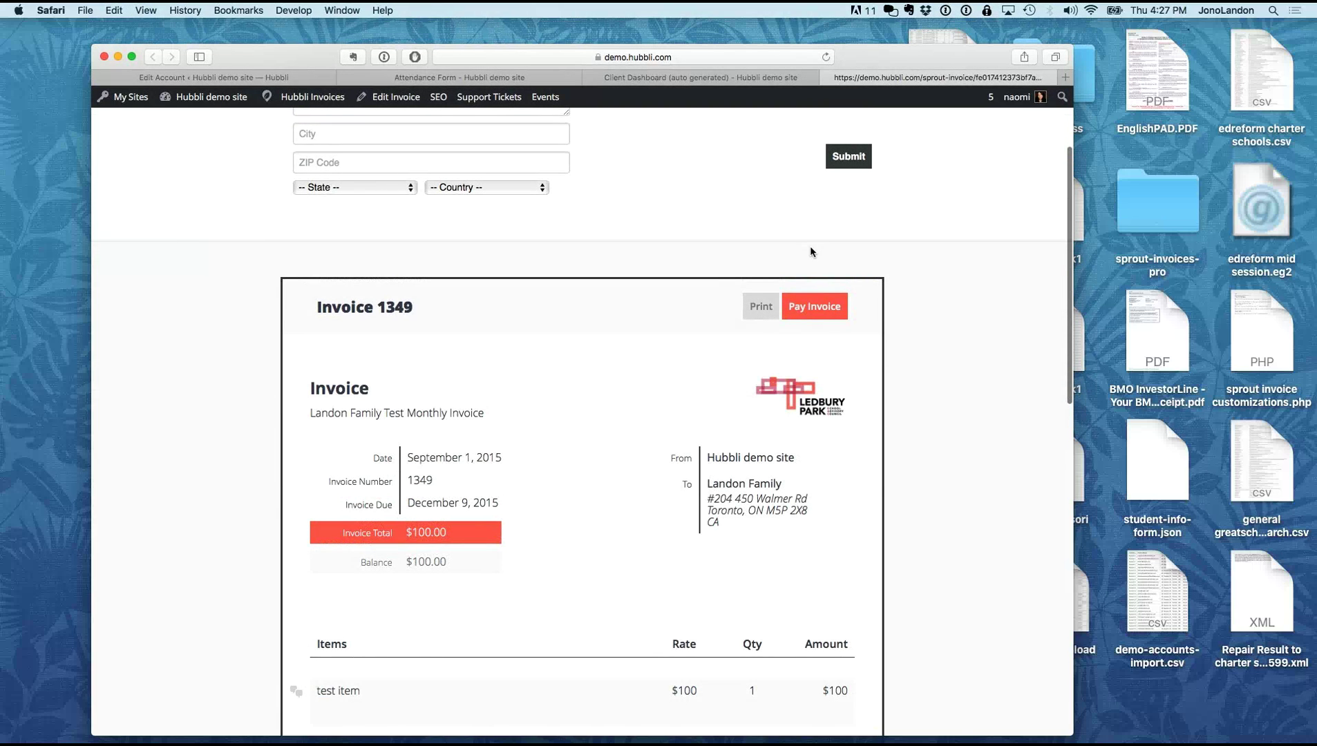
{"action": "left_click", "coordinate": [770, 305]}
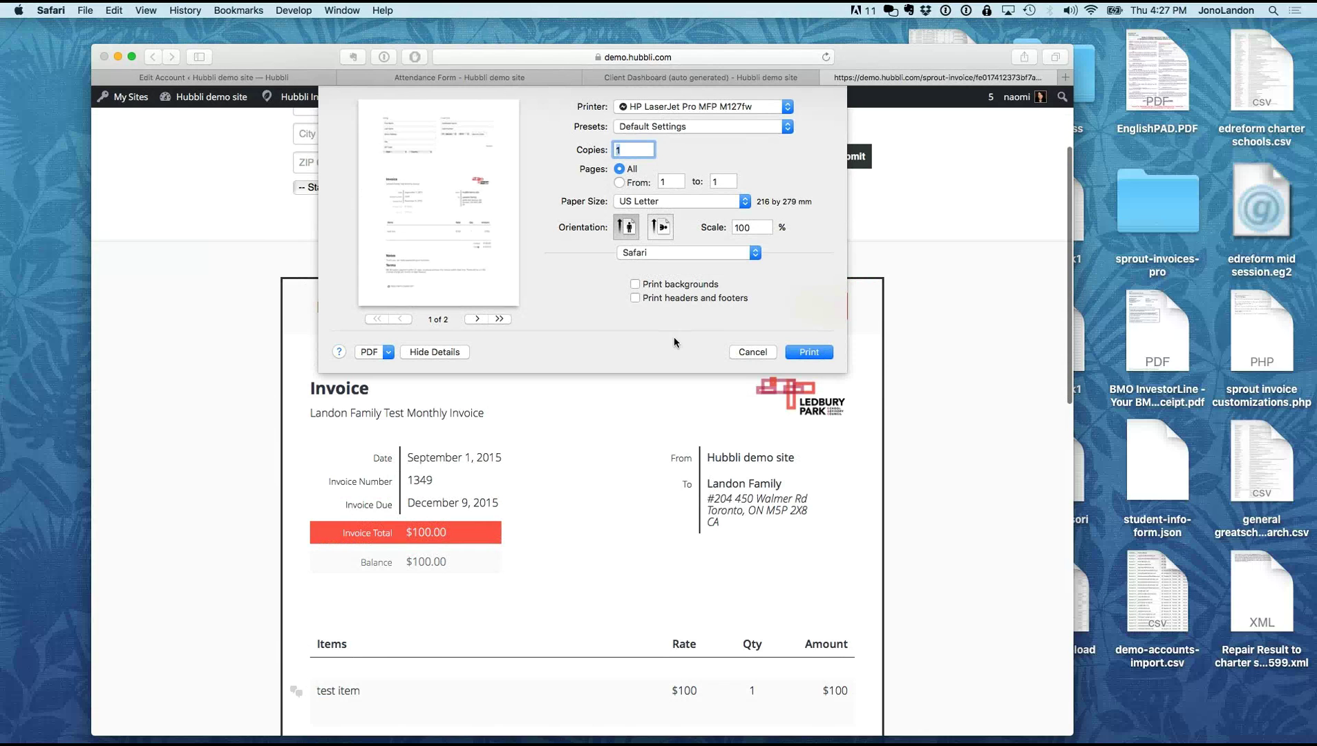
{"action": "left_click", "coordinate": [764, 351]}
{"action": "scroll", "coordinate": [956, 422], "scroll_direction": "up", "scroll_amount": 3}
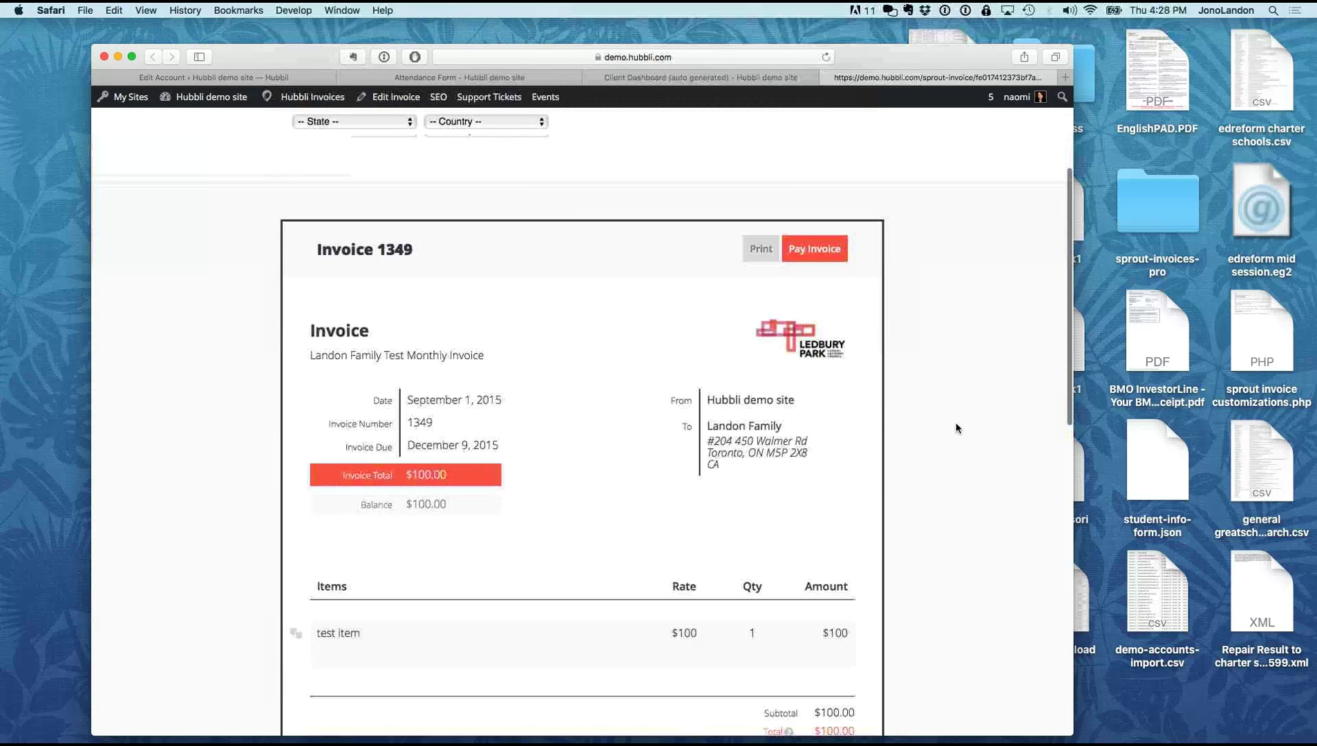
Step: Return from the client dashboard to the family account's edit page and open the invoice reports
{"action": "left_click", "coordinate": [729, 78]}
{"action": "left_click", "coordinate": [527, 79]}
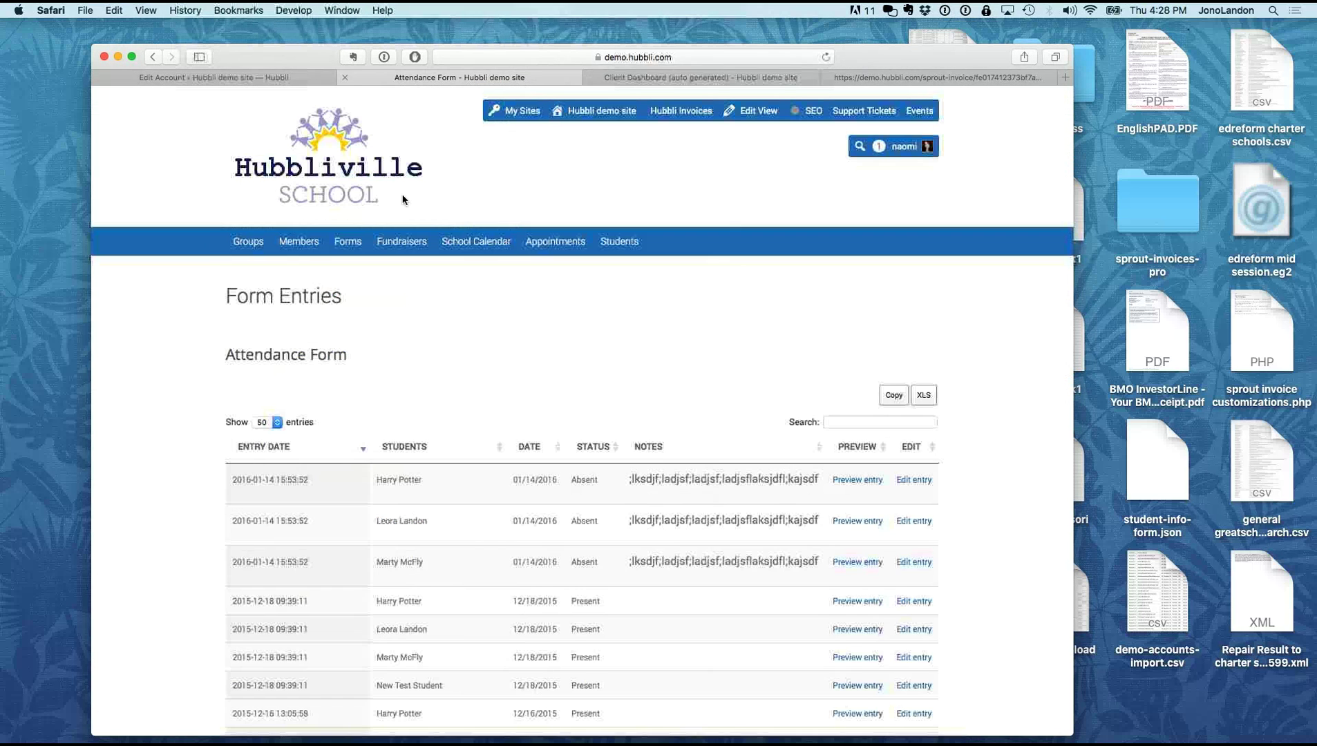
{"action": "left_click", "coordinate": [678, 79]}
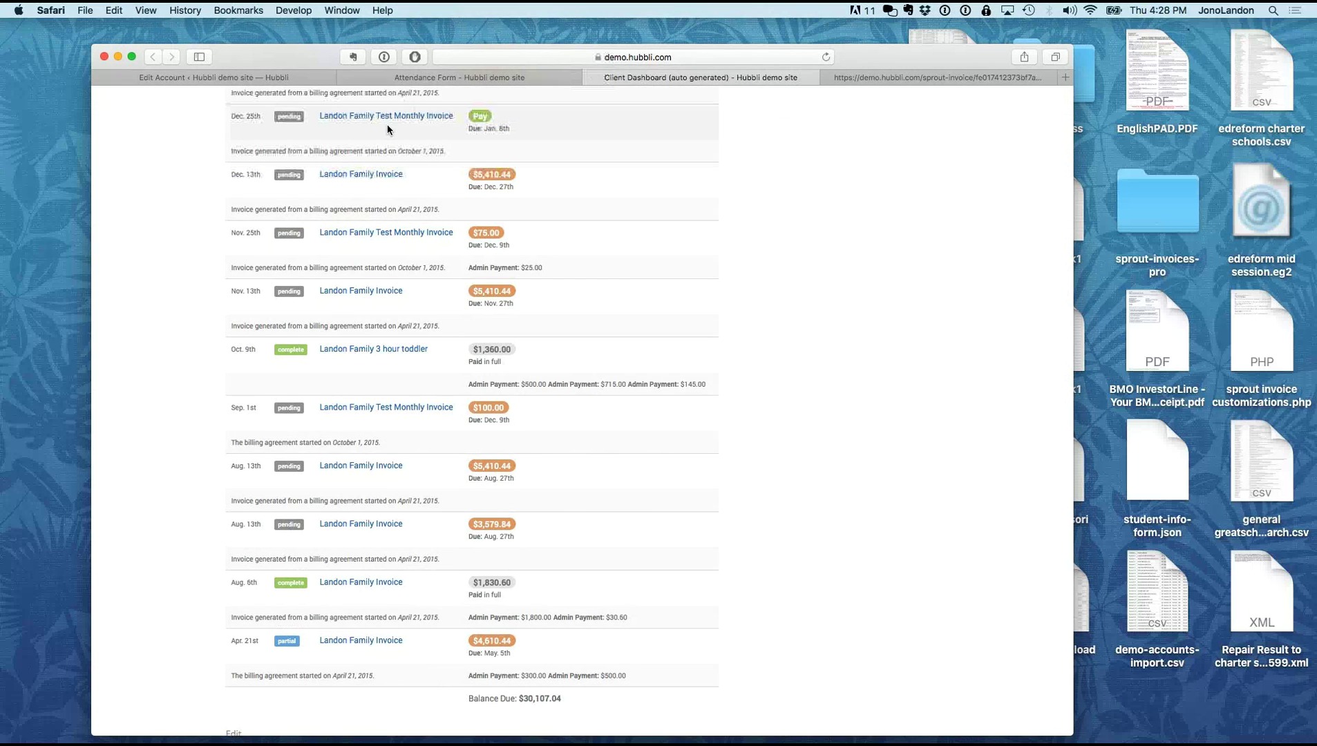
{"action": "scroll", "coordinate": [387, 124], "scroll_direction": "up", "scroll_amount": 5}
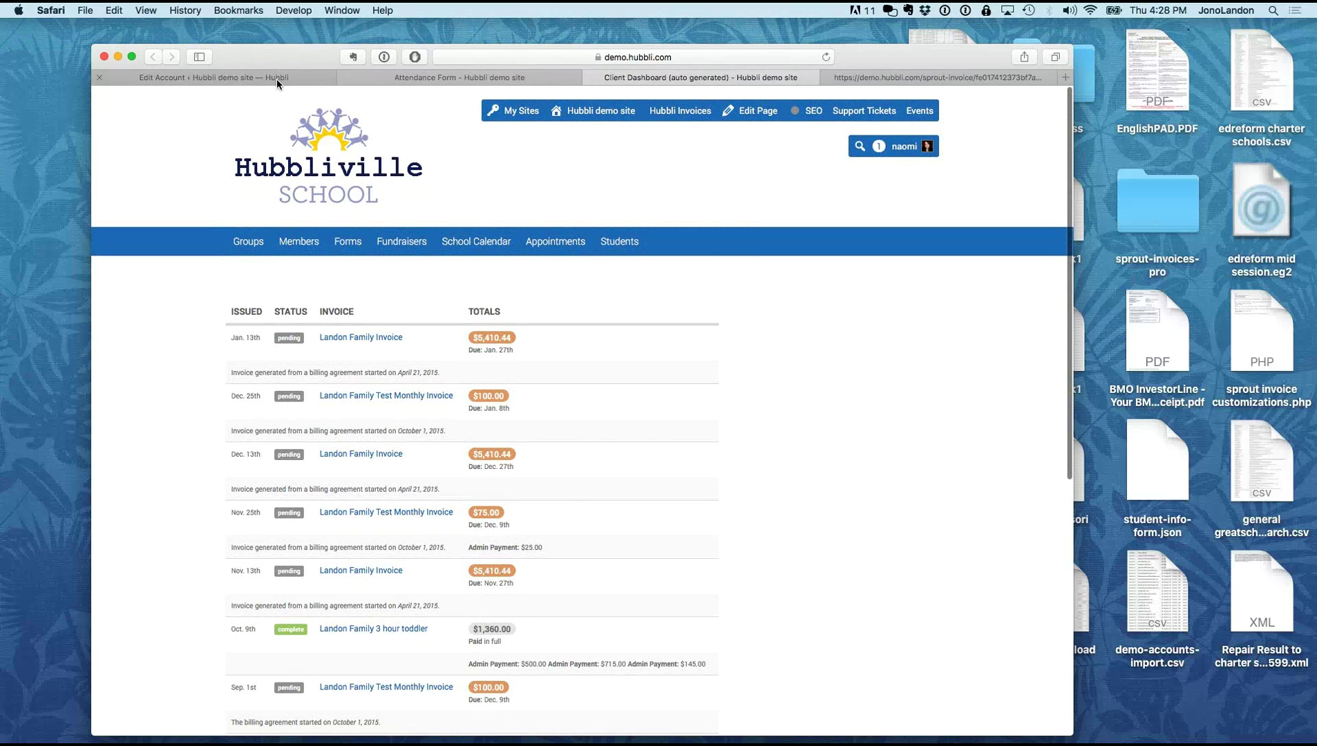
{"action": "left_click", "coordinate": [277, 79]}
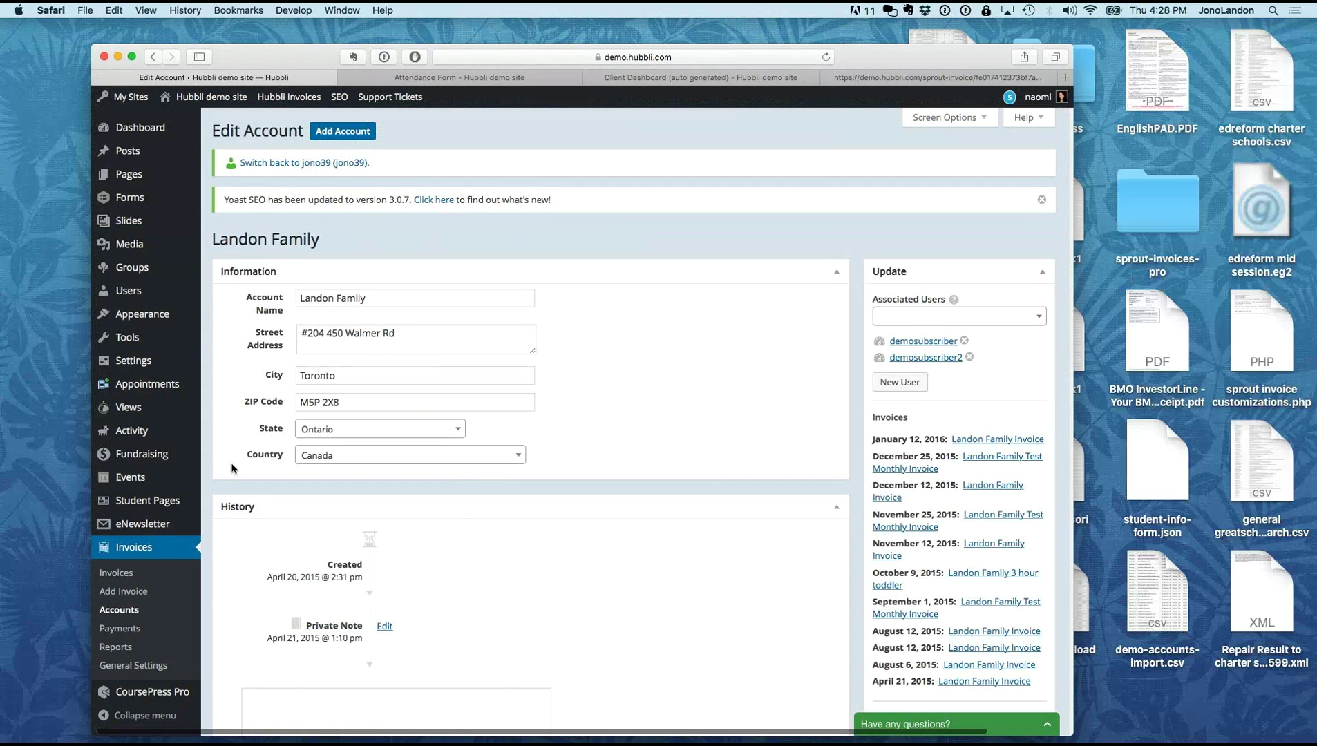
{"action": "scroll", "coordinate": [233, 469], "scroll_direction": "down", "scroll_amount": 1}
{"action": "left_click", "coordinate": [118, 650]}
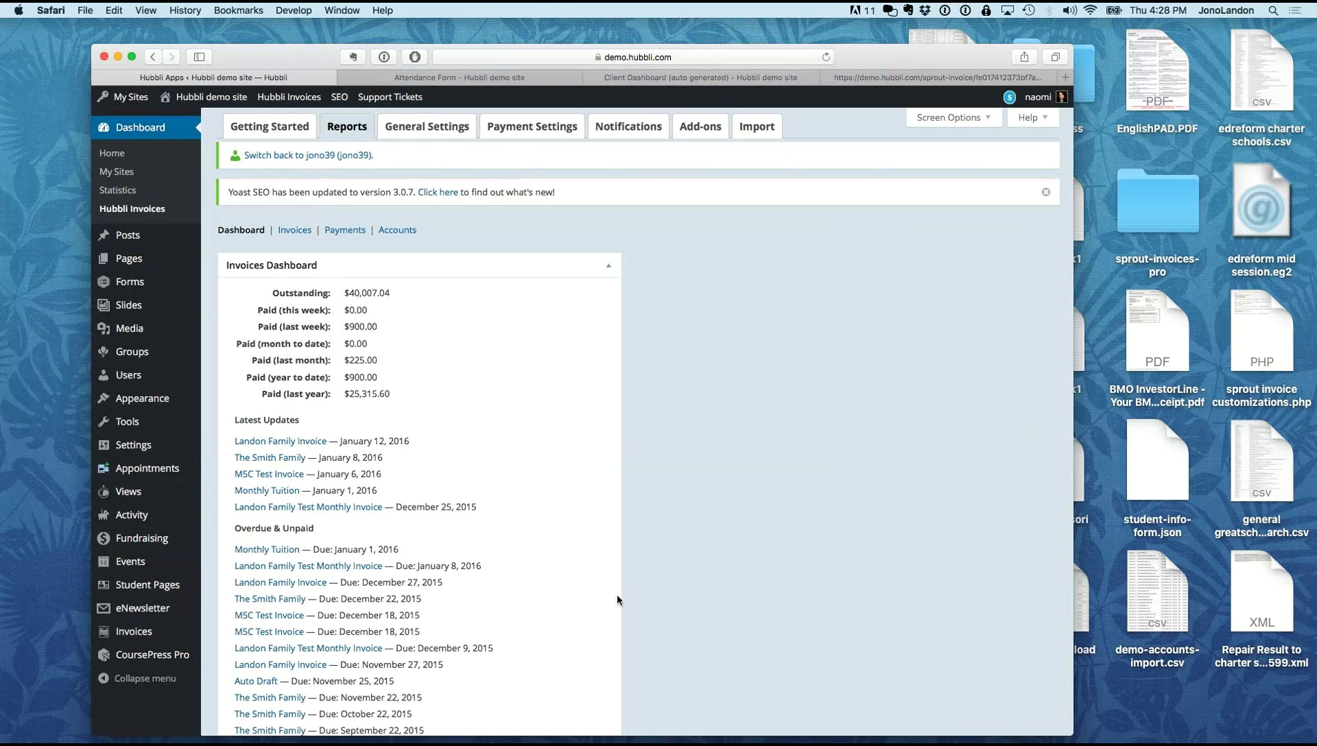
Step: Examine the invoice reports dashboard, including overdue invoices, the payments chart with its week and month options, and the payments status
{"action": "scroll", "coordinate": [617, 600], "scroll_direction": "down", "scroll_amount": 6}
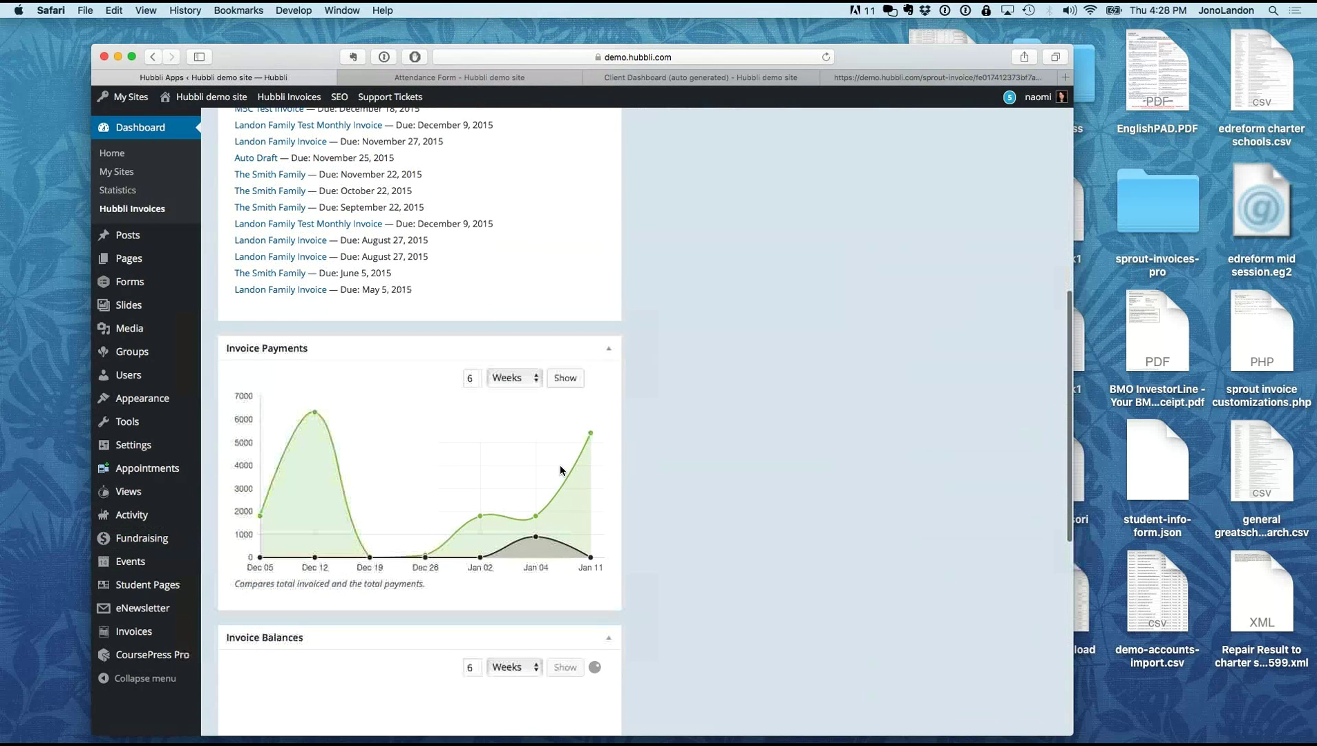
{"action": "left_click", "coordinate": [523, 379]}
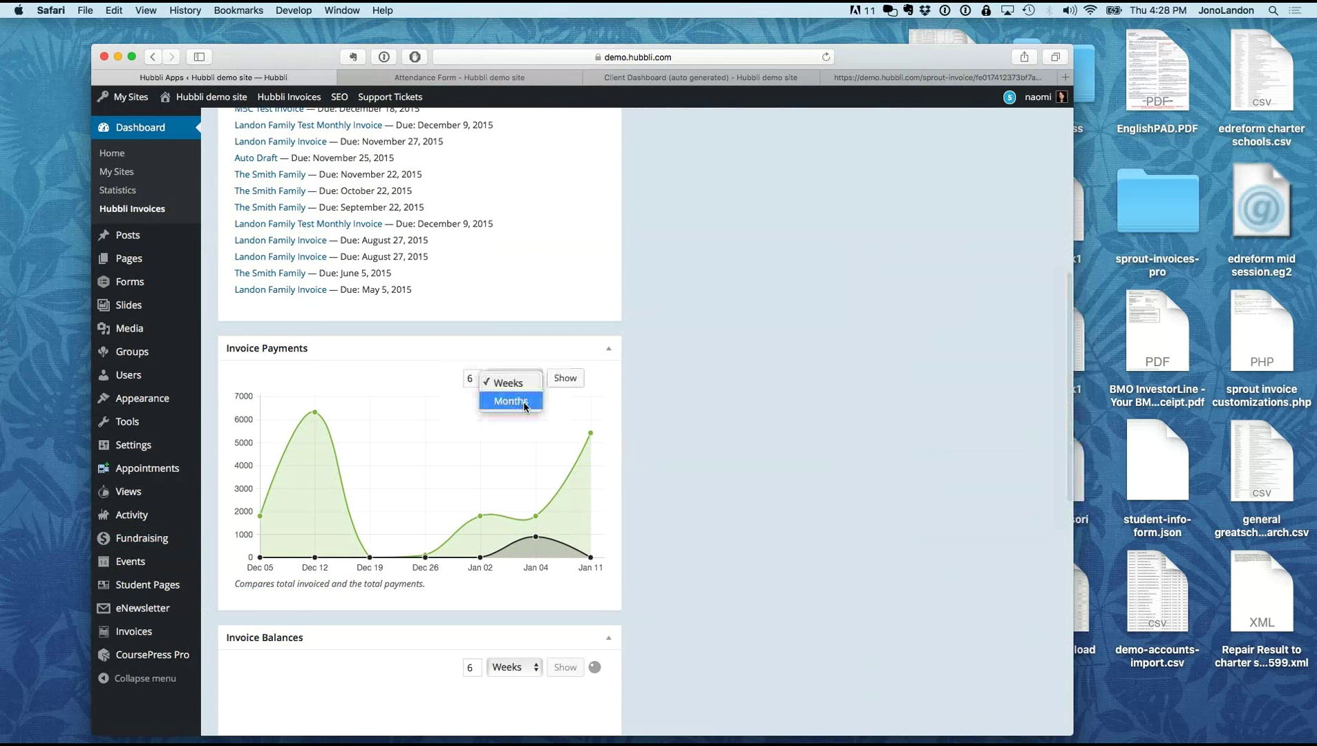
{"action": "left_click", "coordinate": [687, 412]}
{"action": "scroll", "coordinate": [687, 412], "scroll_direction": "down", "scroll_amount": 5}
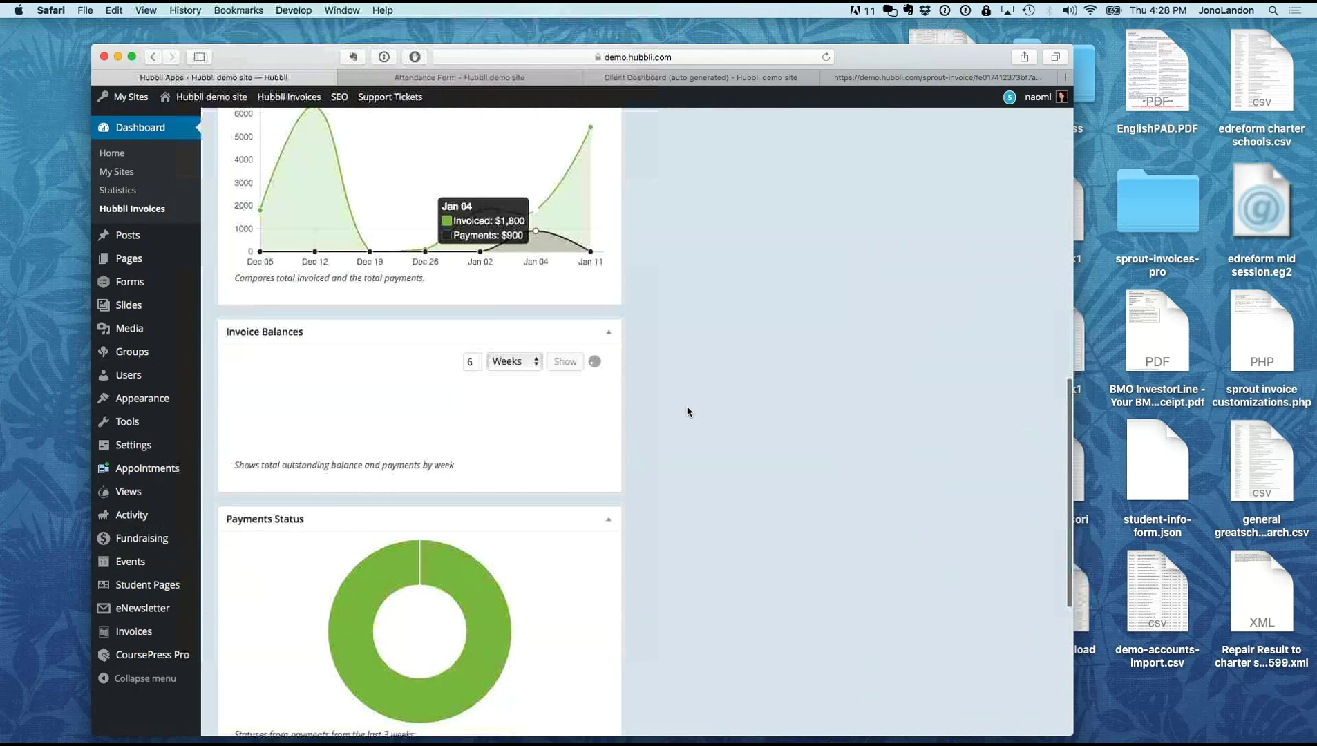
{"action": "scroll", "coordinate": [687, 411], "scroll_direction": "up", "scroll_amount": 15}
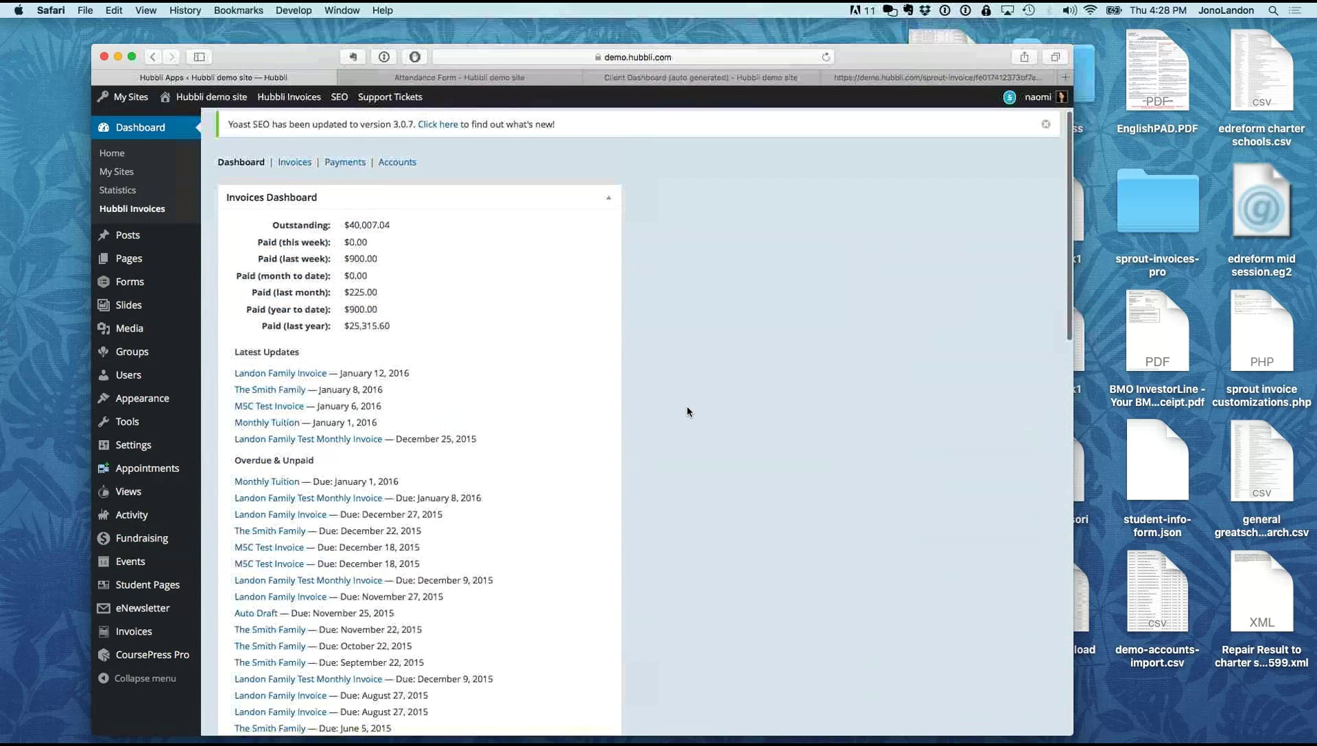
{"action": "scroll", "coordinate": [652, 371], "scroll_direction": "up", "scroll_amount": 2}
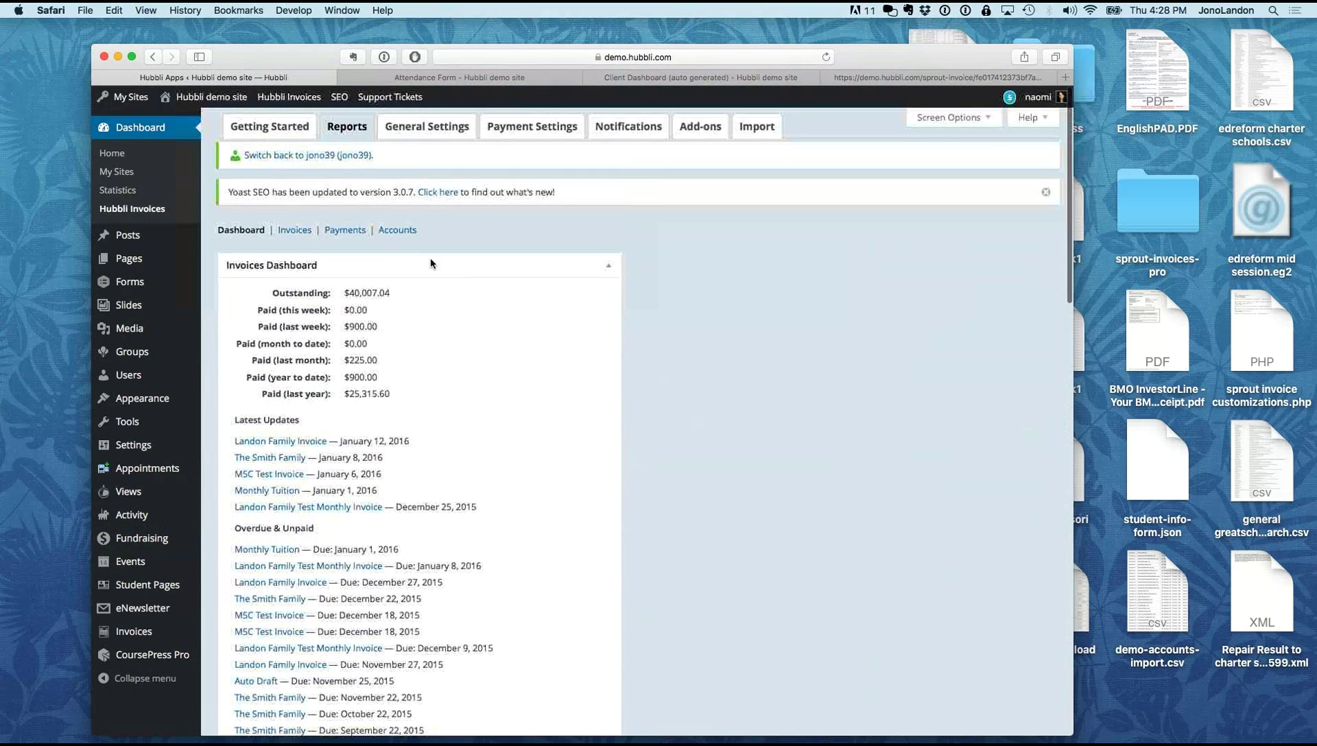
Step: Open the Invoices report and examine its date range filters, export options, invoice rows and totals
{"action": "left_click", "coordinate": [299, 229]}
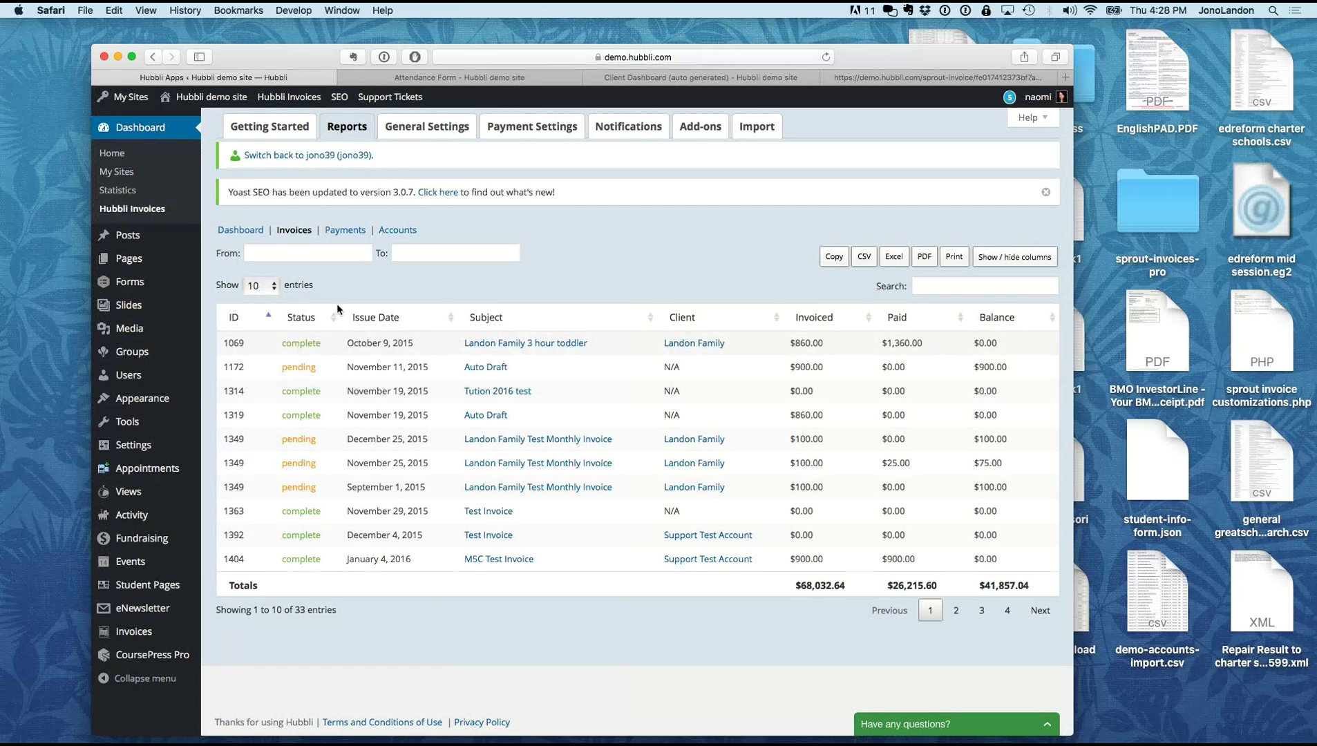
{"action": "left_click", "coordinate": [332, 253]}
{"action": "left_click", "coordinate": [436, 252]}
{"action": "scroll", "coordinate": [516, 595], "scroll_direction": "down", "scroll_amount": 1}
{"action": "scroll", "coordinate": [516, 600], "scroll_direction": "up", "scroll_amount": 1}
{"action": "left_click", "coordinate": [559, 592]}
Step: Open the eNewsletter reports and examine the member statistics, latest newsletters and latest members
{"action": "mouse_move", "coordinate": [145, 613]}
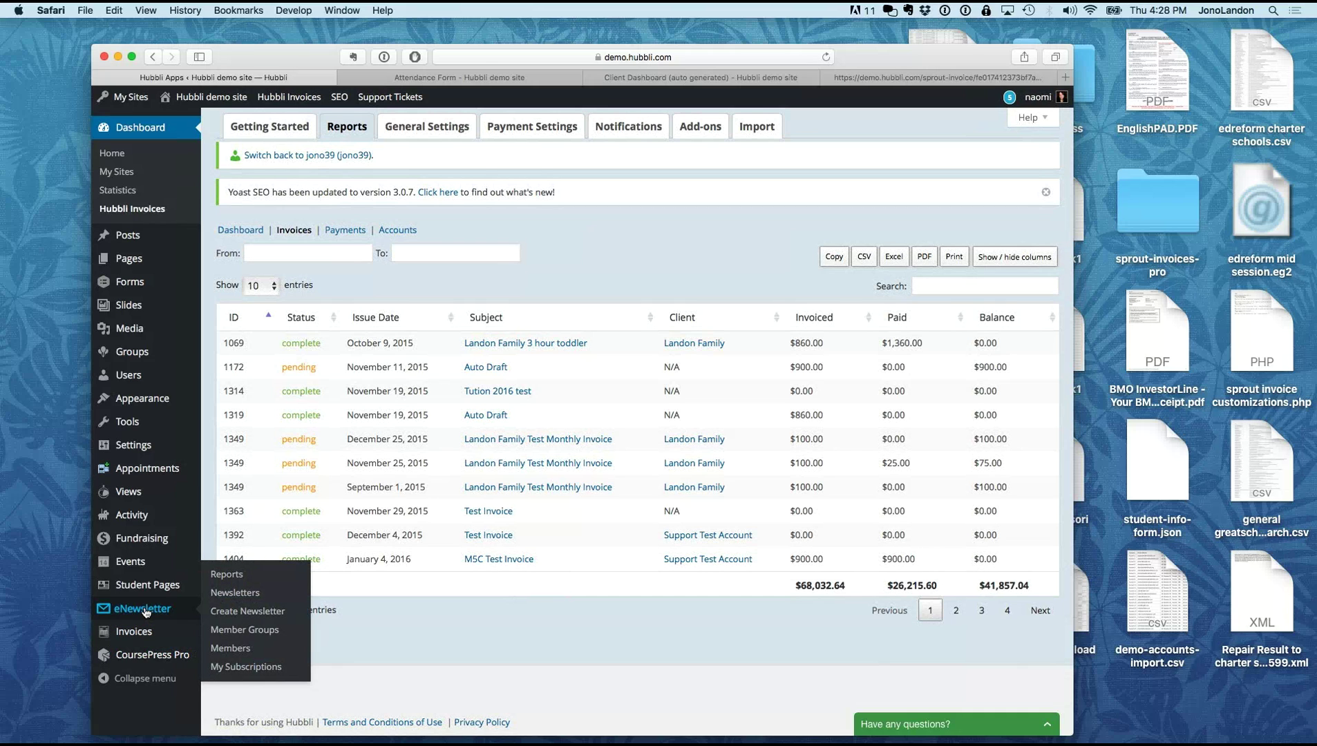
{"action": "left_click", "coordinate": [146, 612]}
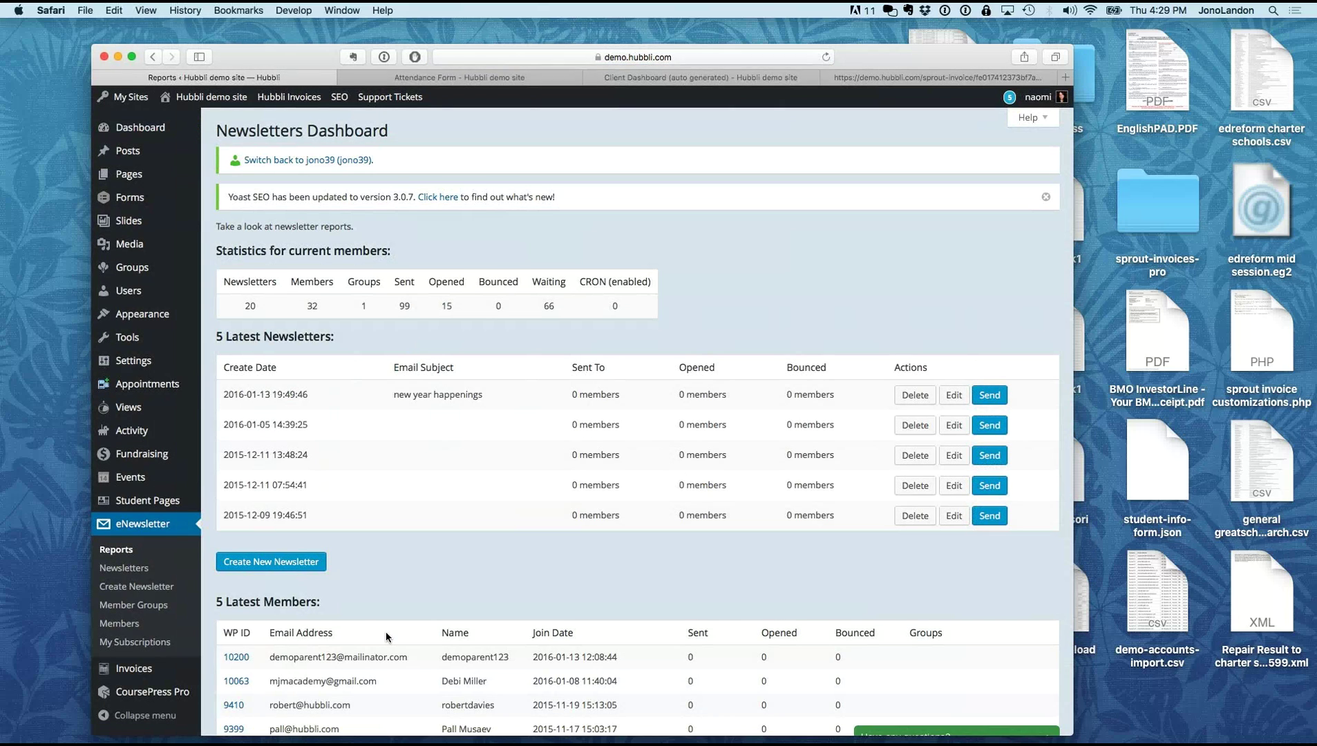
{"action": "scroll", "coordinate": [385, 632], "scroll_direction": "down", "scroll_amount": 2}
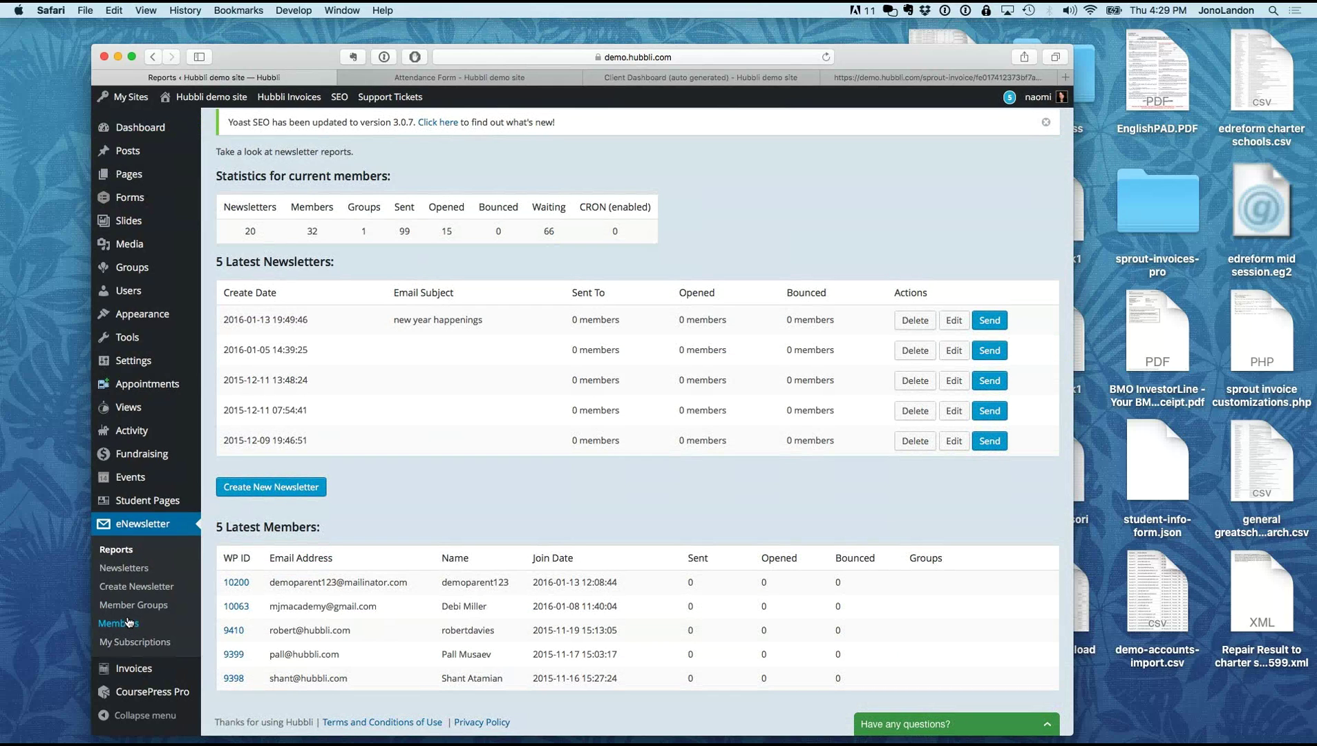
Step: Open the full newsletters list, look through it and open newsletter 1 from 2015-09-01 for editing
{"action": "left_click", "coordinate": [121, 567]}
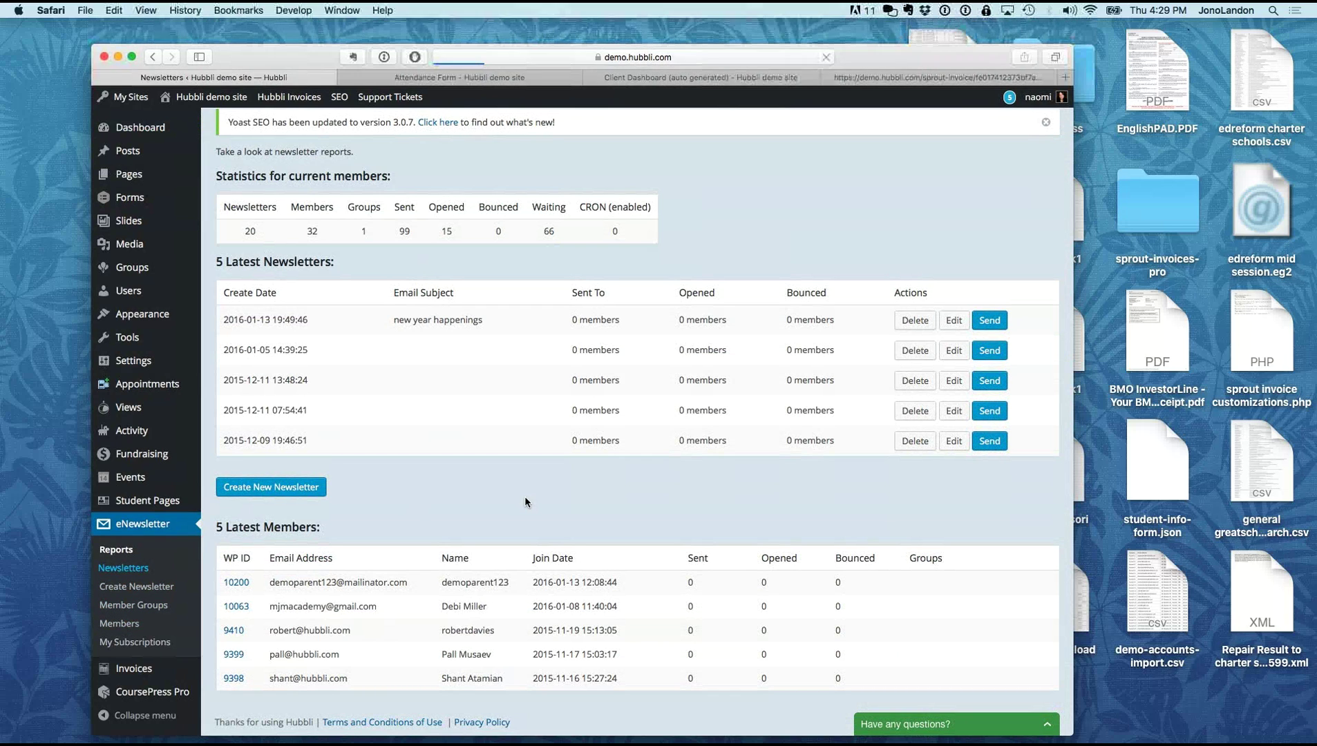
{"action": "scroll", "coordinate": [798, 567], "scroll_direction": "down", "scroll_amount": 6}
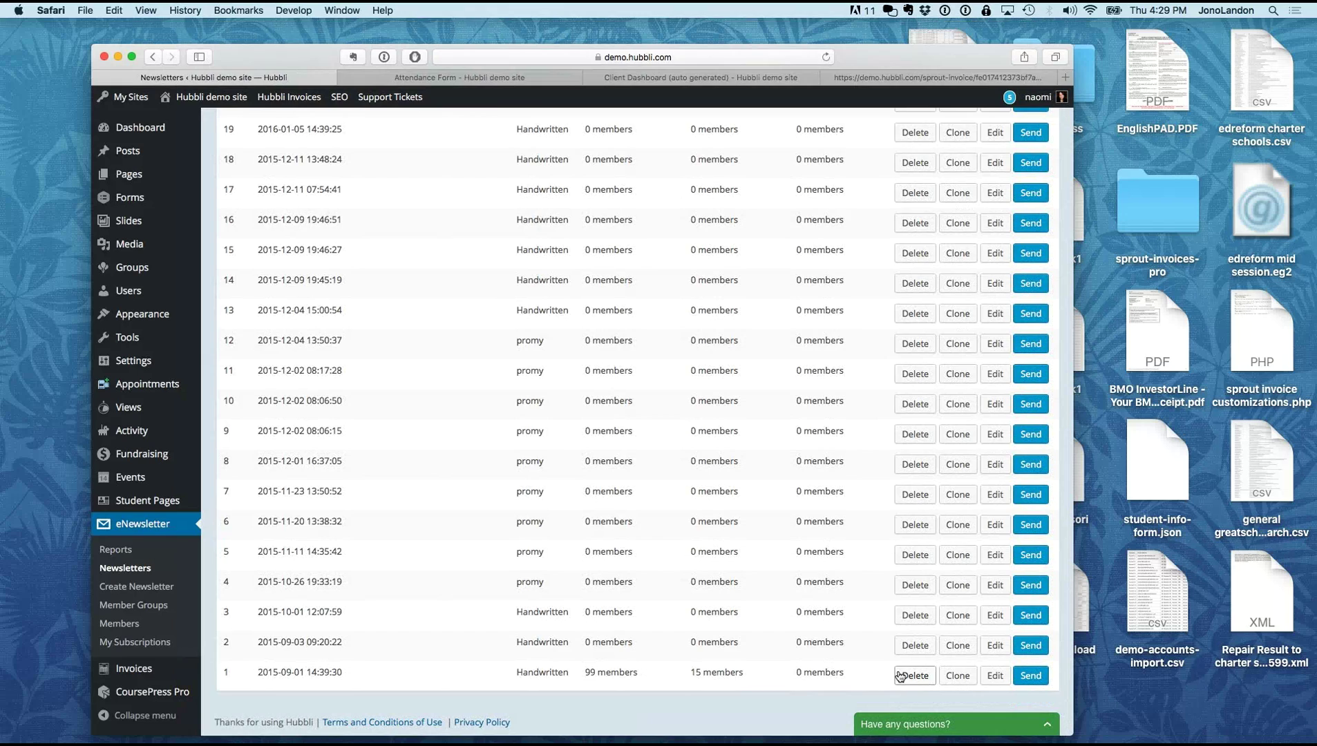
{"action": "scroll", "coordinate": [899, 676], "scroll_direction": "up", "scroll_amount": 3}
{"action": "scroll", "coordinate": [933, 673], "scroll_direction": "down", "scroll_amount": 3}
{"action": "left_click", "coordinate": [995, 677]}
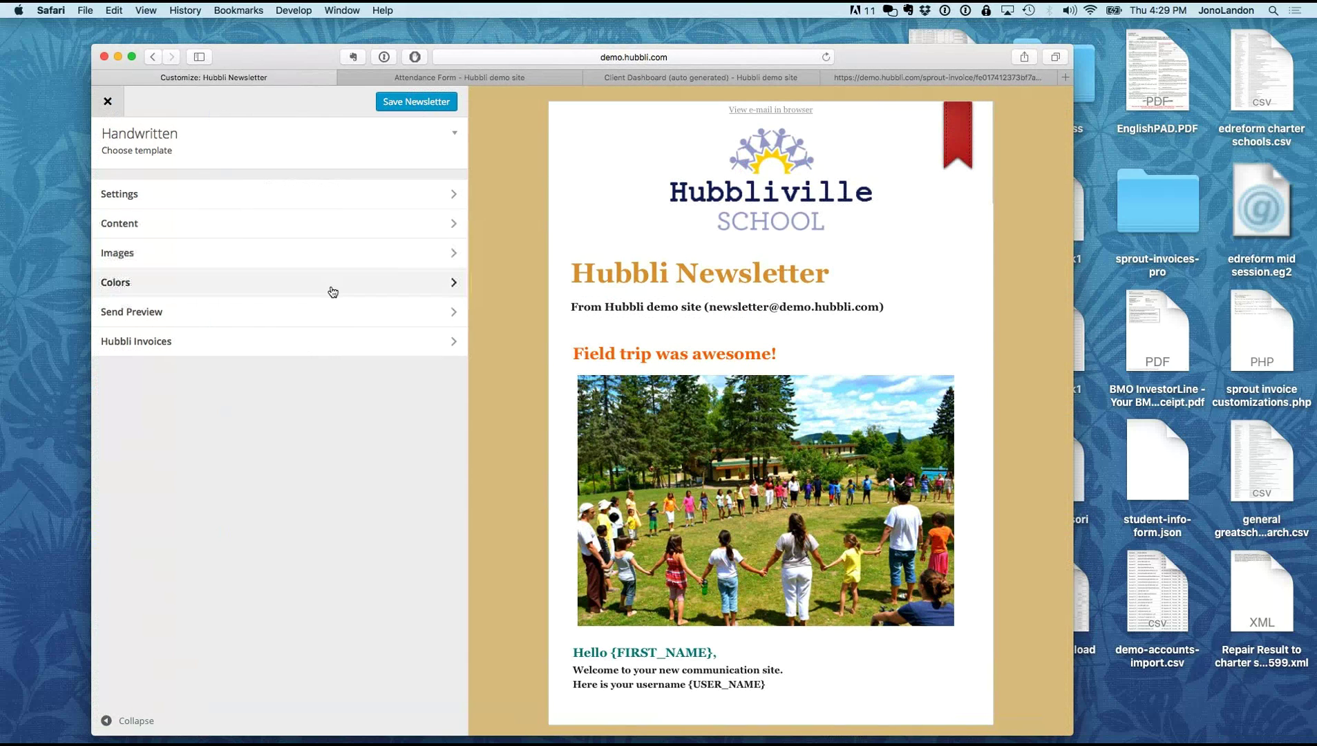
Step: Open the newsletter's Content section, enlarge the email content editor and return to the customizer's section list
{"action": "left_click", "coordinate": [330, 232]}
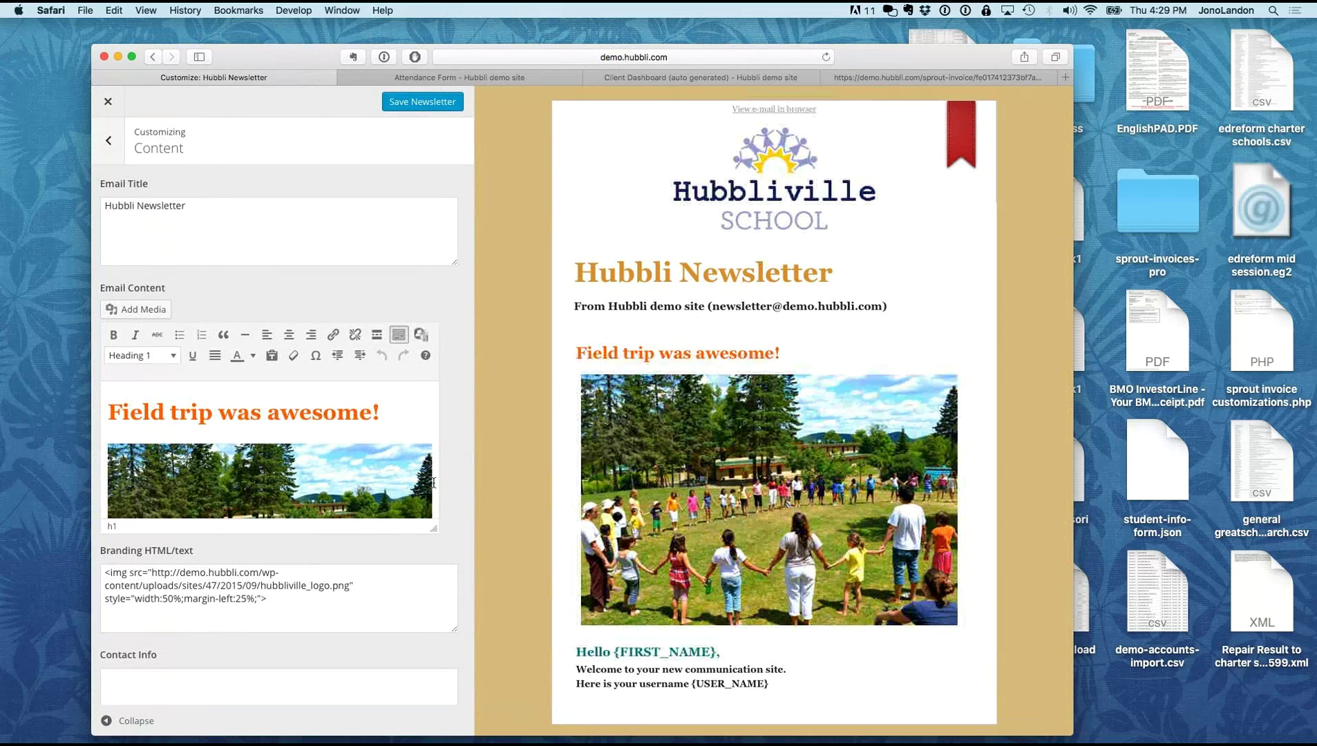
{"action": "left_click_drag", "start_coordinate": [435, 531], "coordinate": [454, 647]}
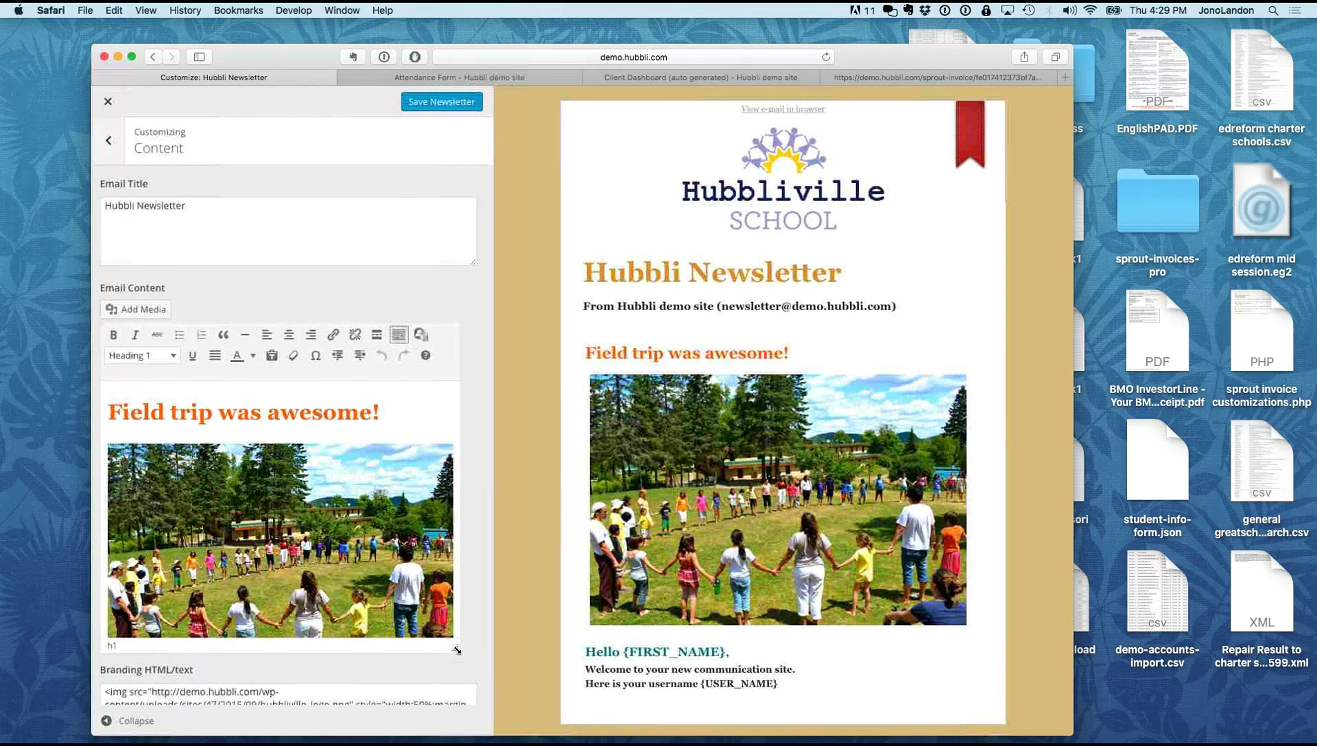
{"action": "left_click", "coordinate": [108, 141]}
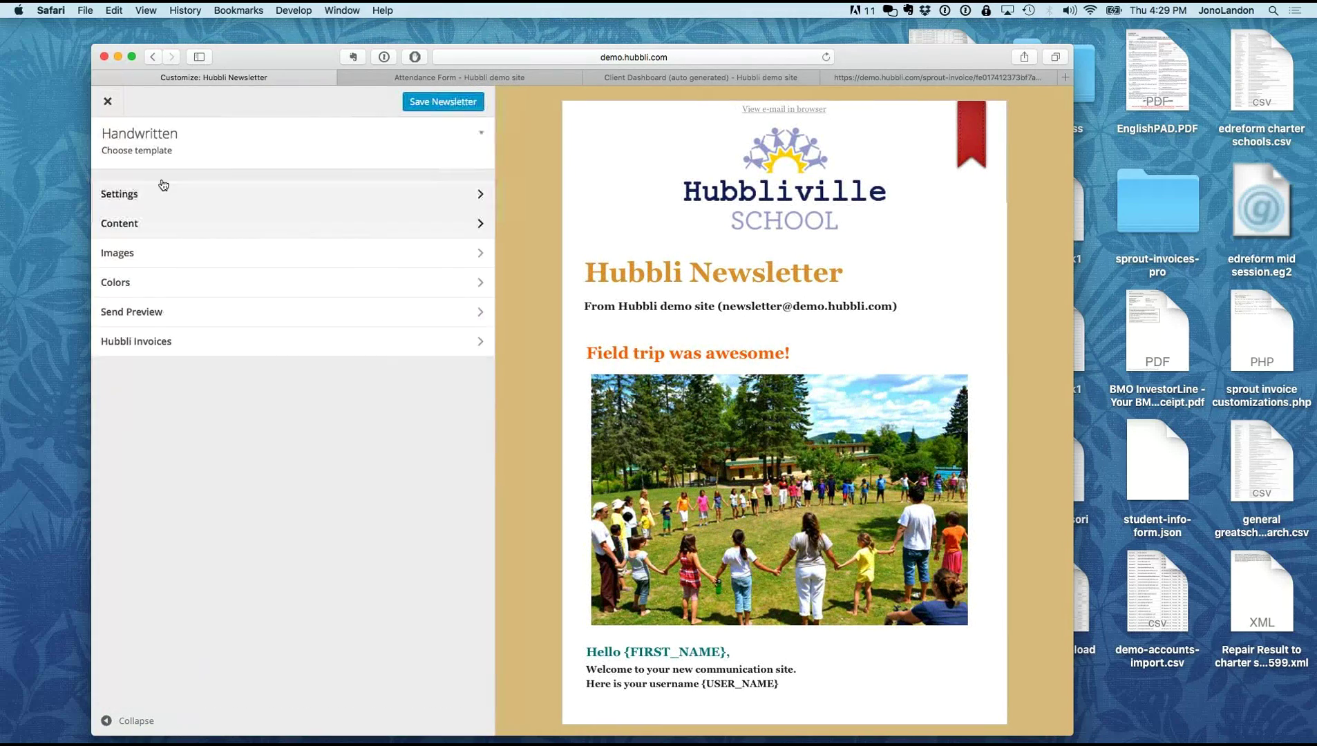
Step: Look through the newsletter templates from Handwritten to Simplicity Light, choosing to stay on the page when asked about leaving
{"action": "left_click", "coordinate": [169, 149]}
{"action": "scroll", "coordinate": [194, 414], "scroll_direction": "down", "scroll_amount": 10}
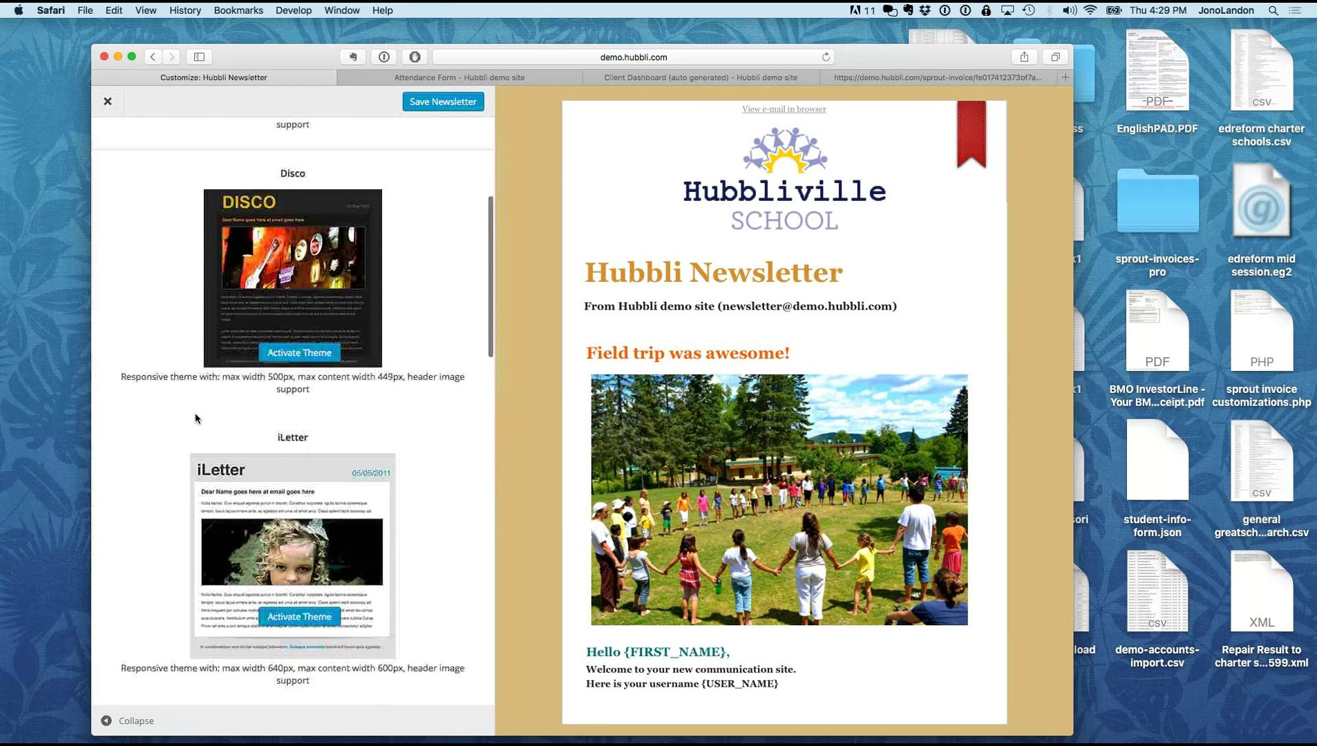
{"action": "scroll", "coordinate": [195, 418], "scroll_direction": "up", "scroll_amount": 10}
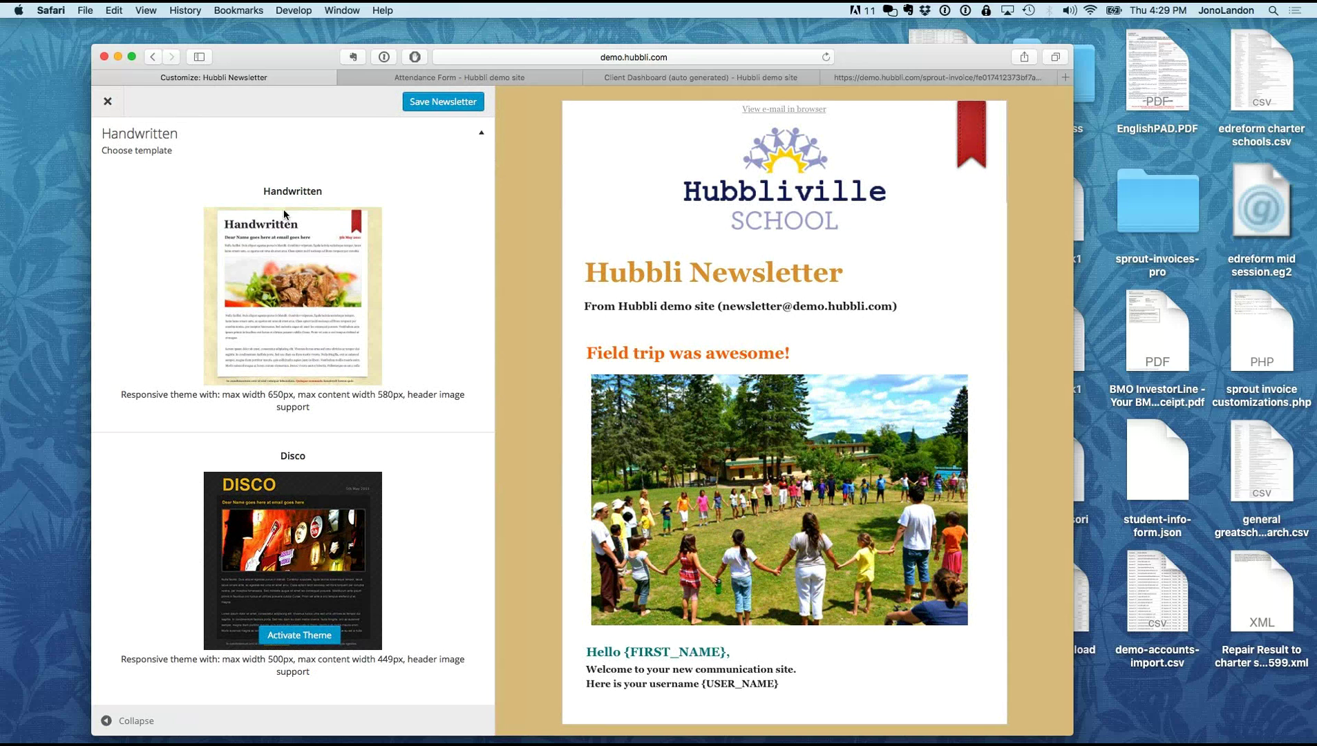
{"action": "scroll", "coordinate": [162, 243], "scroll_direction": "up", "scroll_amount": 2}
{"action": "left_click", "coordinate": [108, 102]}
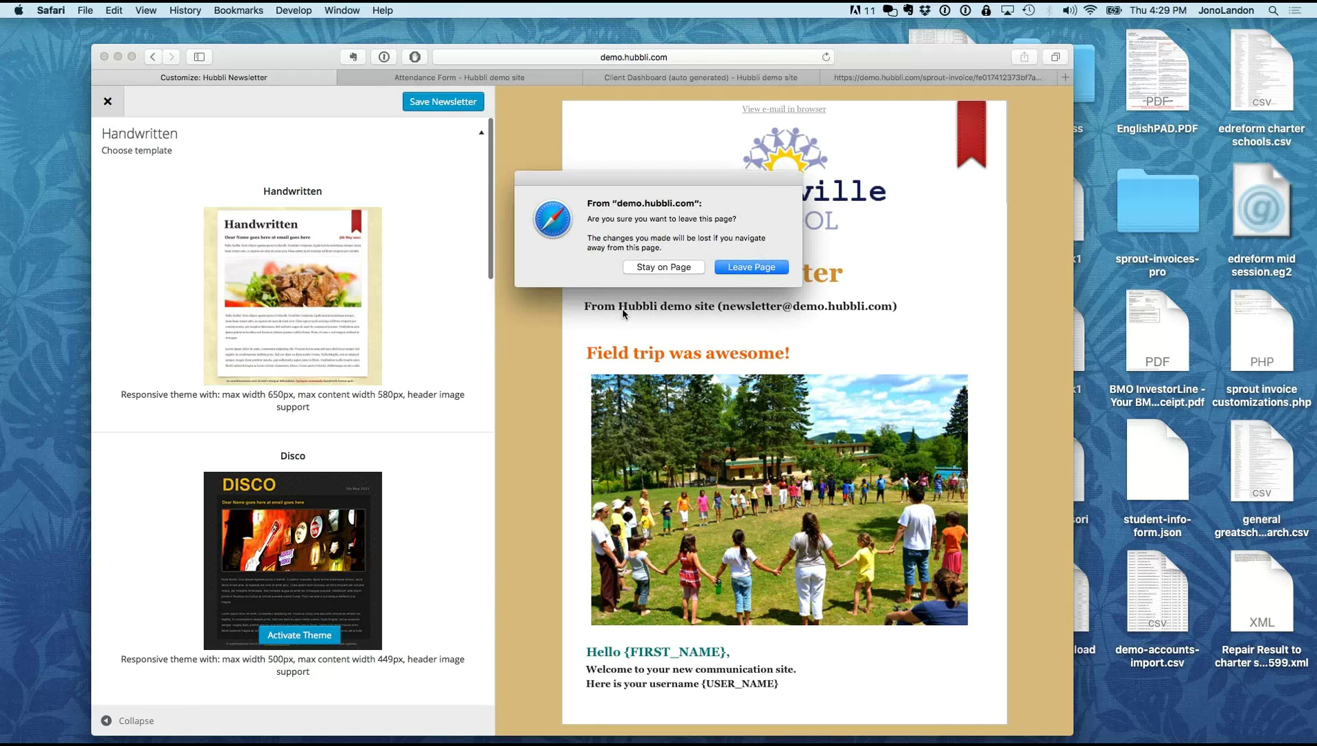
{"action": "left_click", "coordinate": [644, 268]}
{"action": "scroll", "coordinate": [349, 393], "scroll_direction": "down", "scroll_amount": 10}
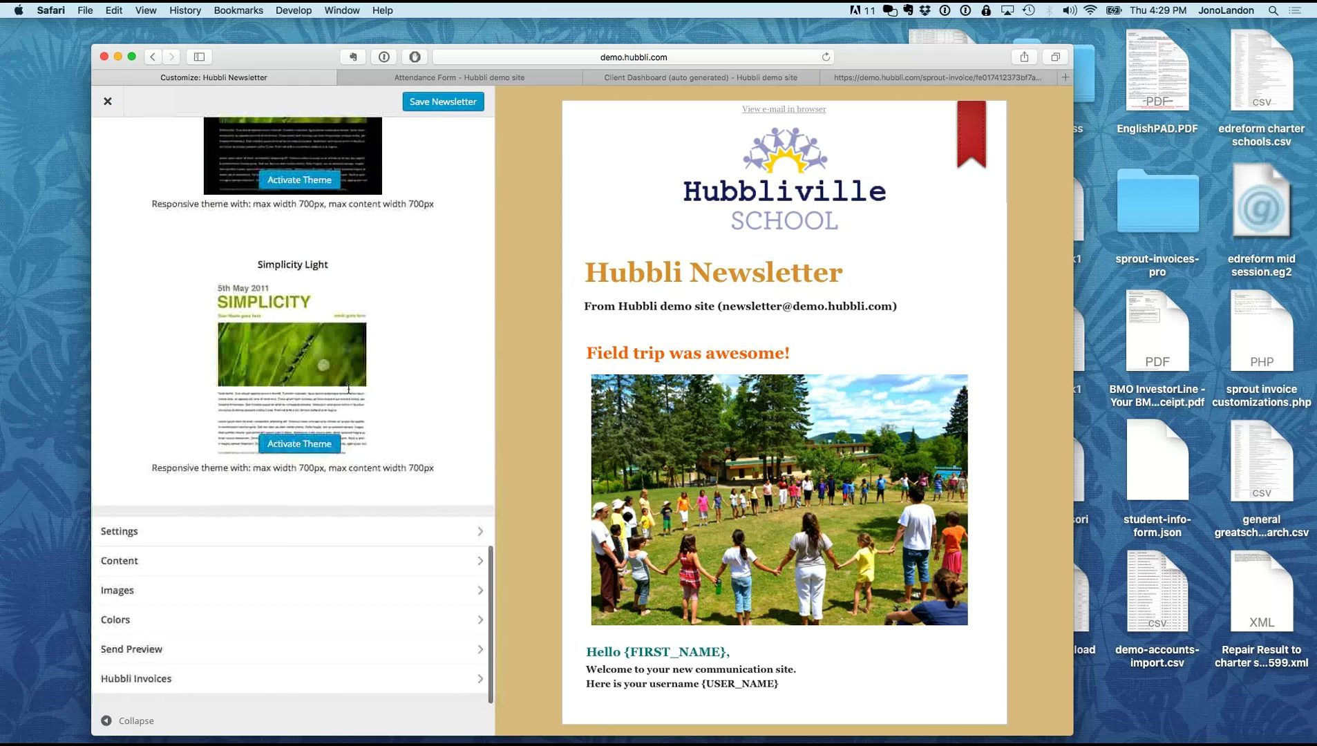
Step: In the newsletter's Content section, format the "Field trip was awesome!" heading as Heading 2 and colour it teal
{"action": "left_click", "coordinate": [190, 573]}
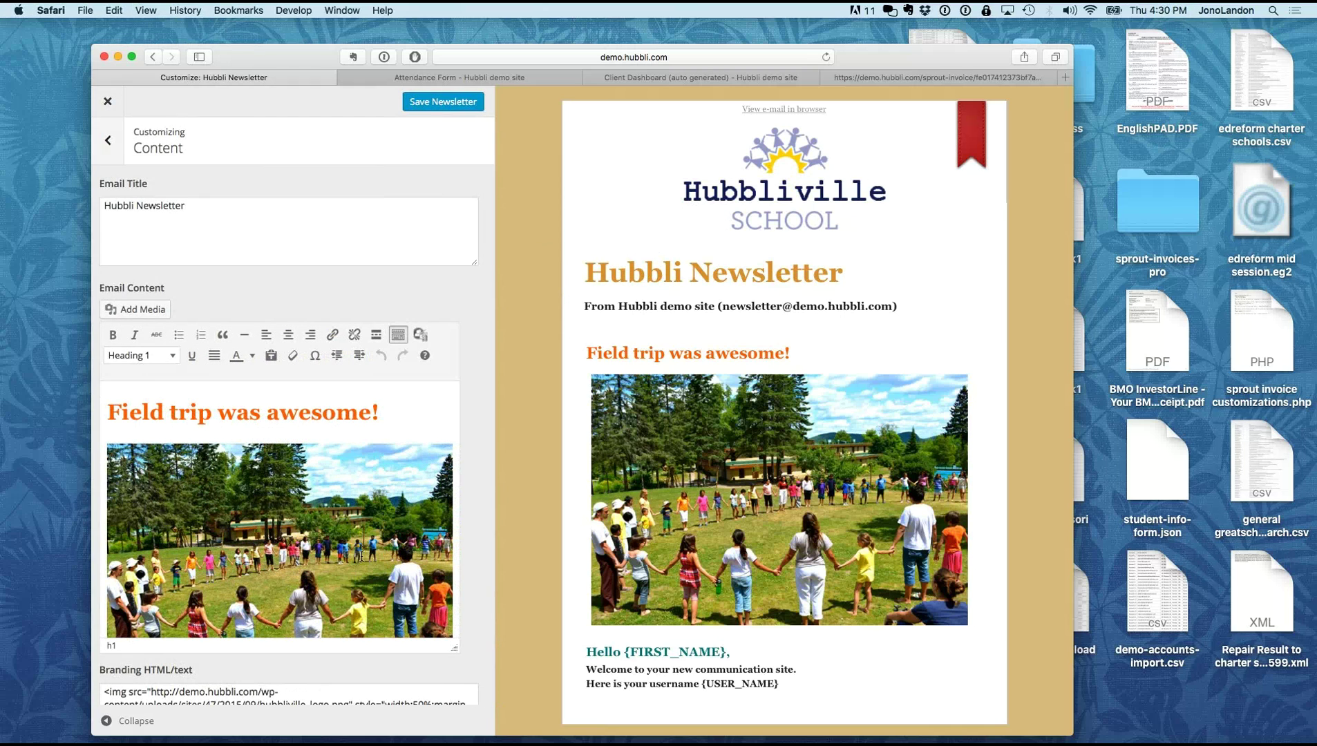
{"action": "left_click_drag", "start_coordinate": [400, 411], "coordinate": [100, 399]}
{"action": "left_click", "coordinate": [172, 337]}
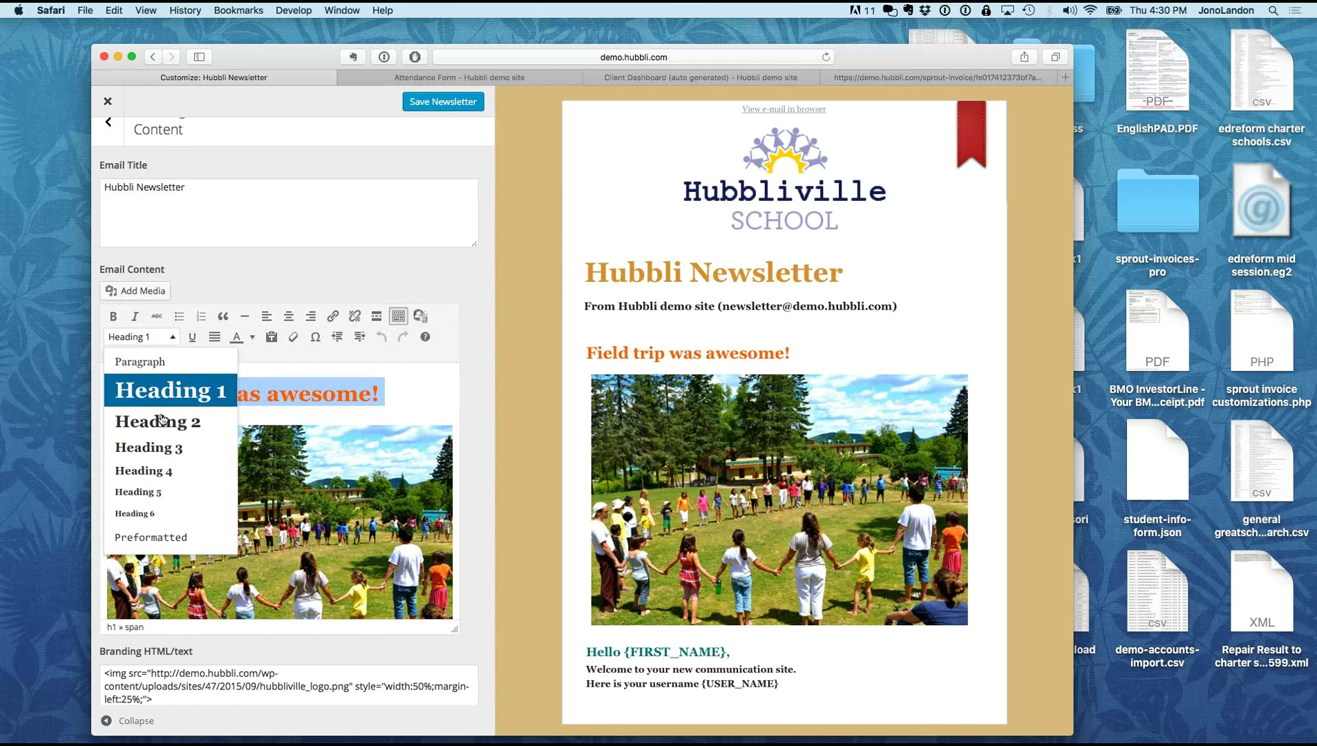
{"action": "left_click", "coordinate": [159, 422]}
{"action": "left_click", "coordinate": [252, 340]}
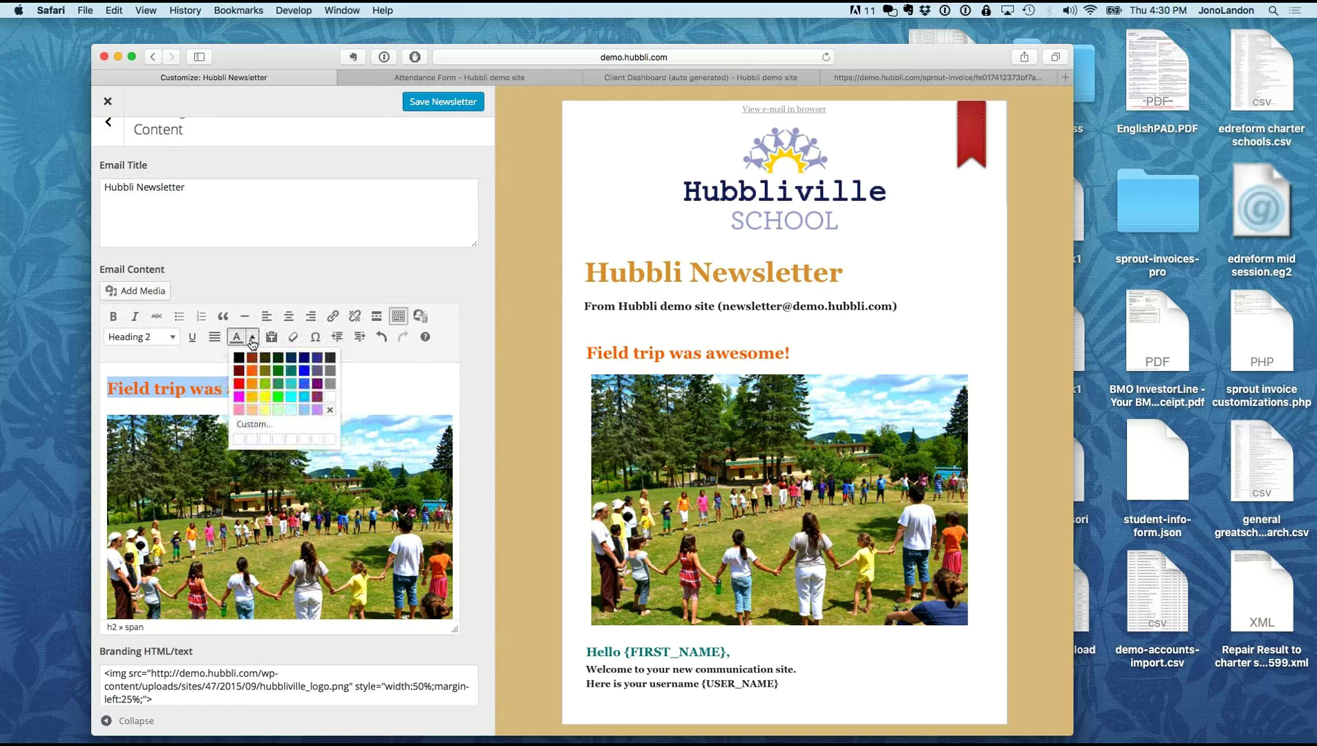
{"action": "left_click", "coordinate": [291, 372]}
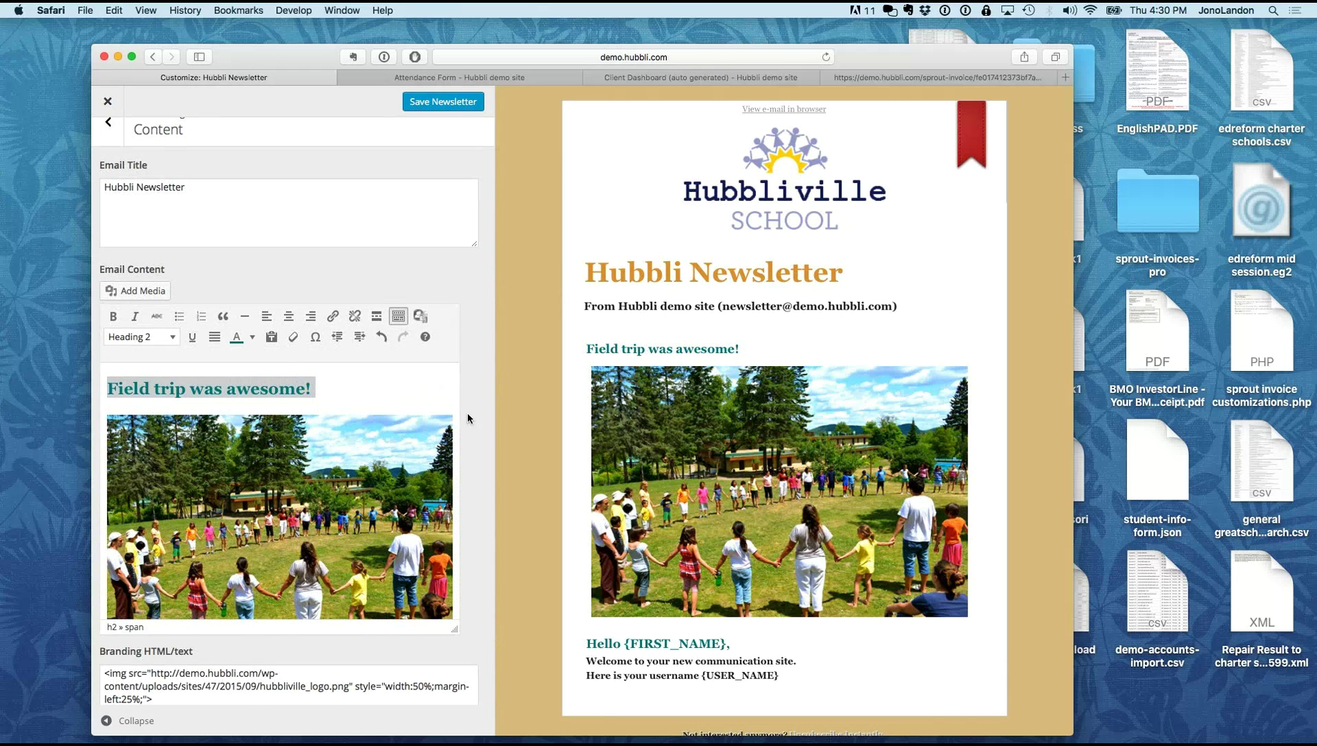
Step: Enlarge the email content editor so the text below the field trip photo shows
{"action": "scroll", "coordinate": [467, 412], "scroll_direction": "down", "scroll_amount": 3}
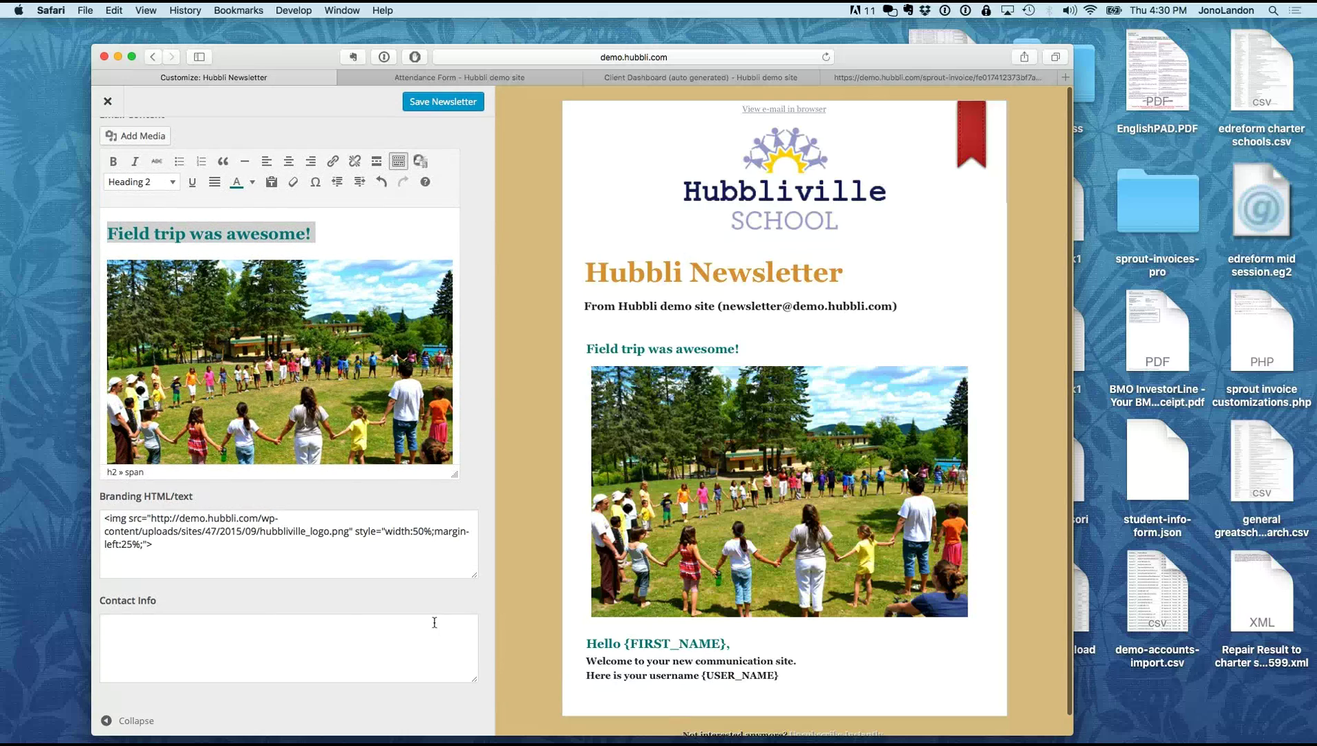
{"action": "scroll", "coordinate": [433, 619], "scroll_direction": "up", "scroll_amount": 2}
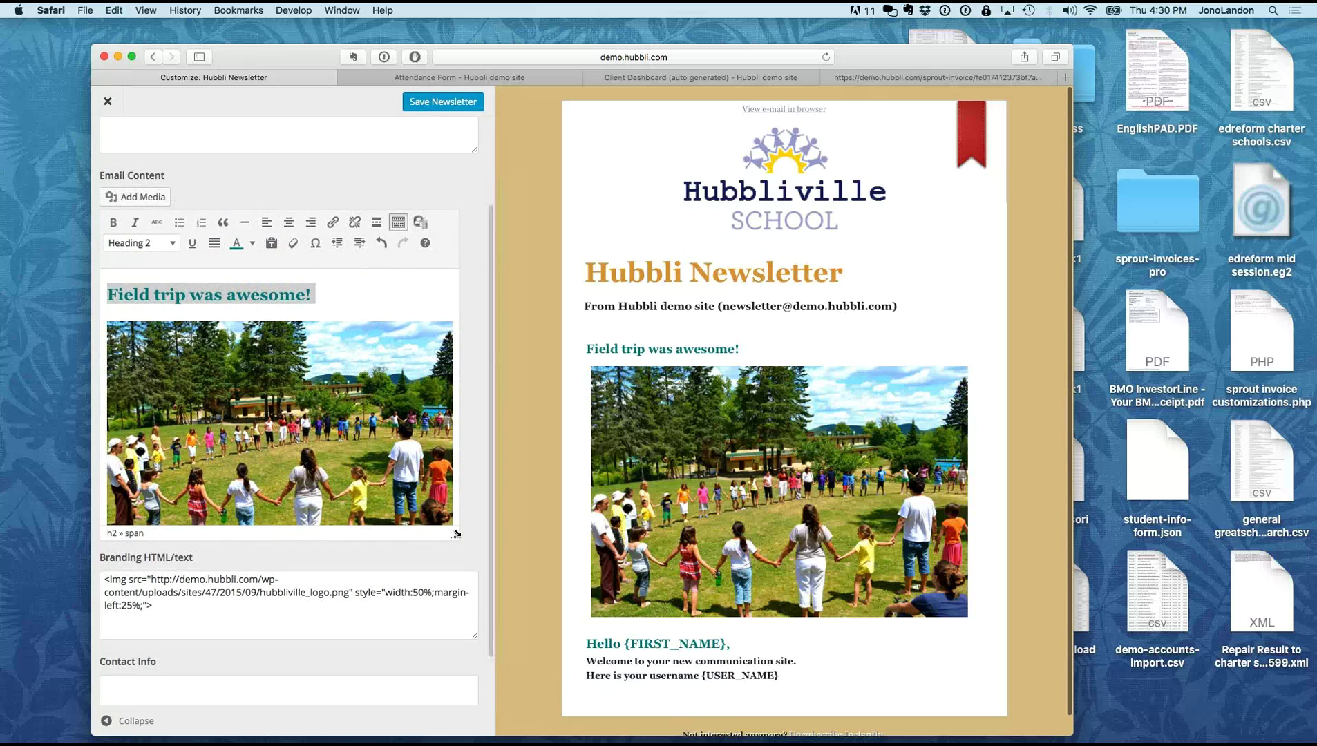
{"action": "left_click_drag", "start_coordinate": [454, 535], "coordinate": [480, 676]}
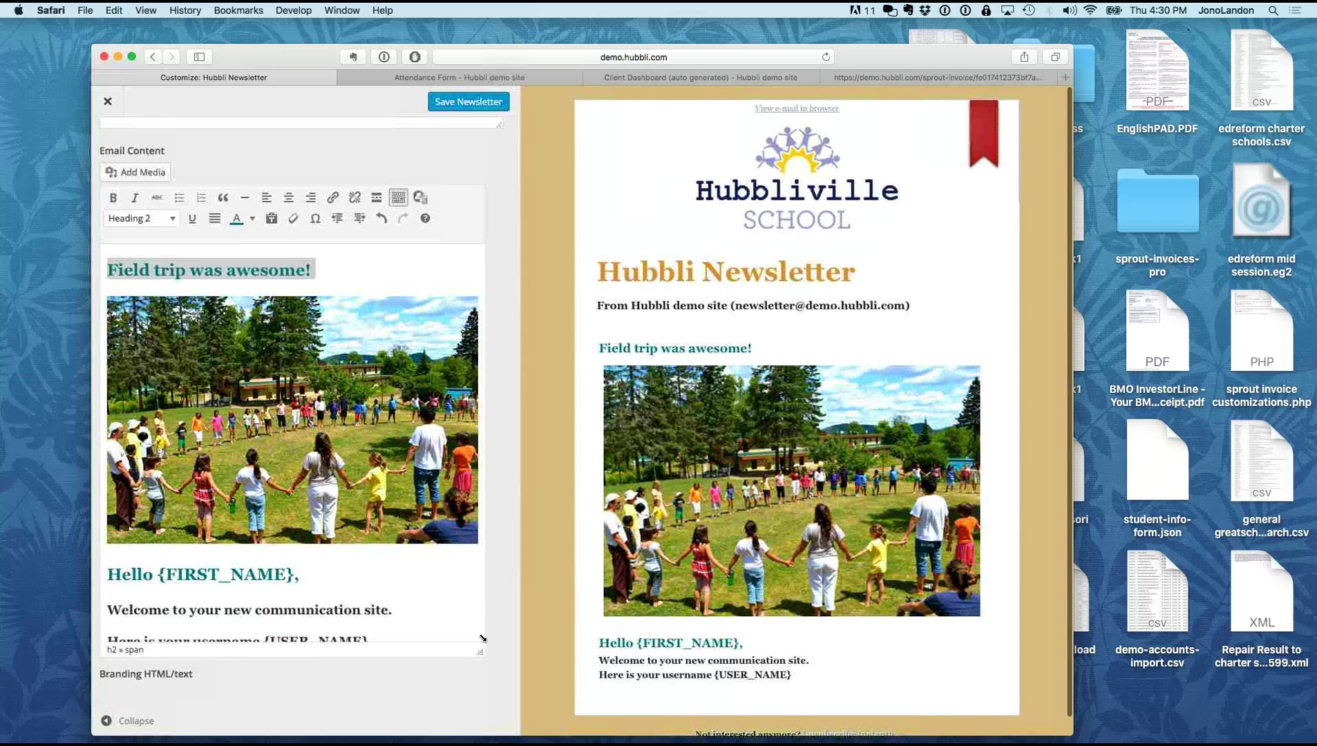
Step: Add an empty paragraph below the field trip photo and open the media library, closing it without inserting anything
{"action": "left_click", "coordinate": [478, 542]}
{"action": "key", "text": "Return"}
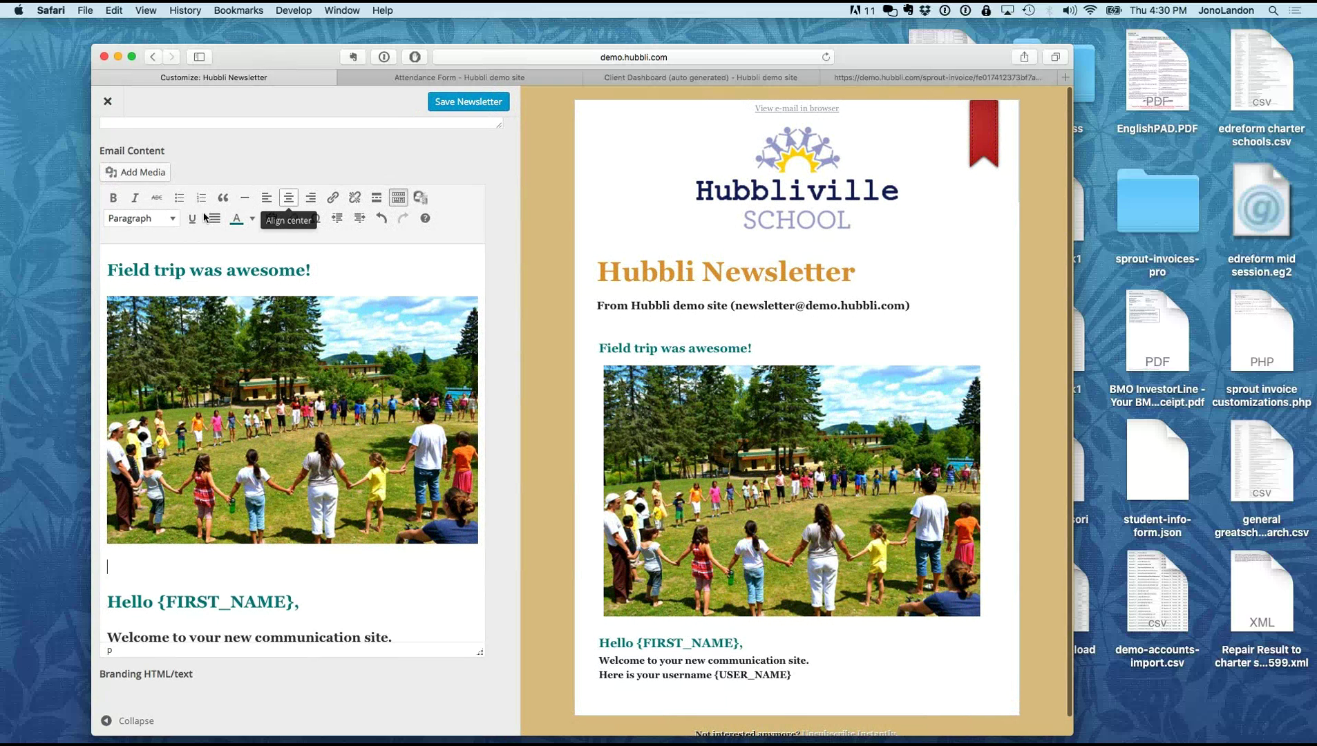
{"action": "left_click", "coordinate": [142, 172]}
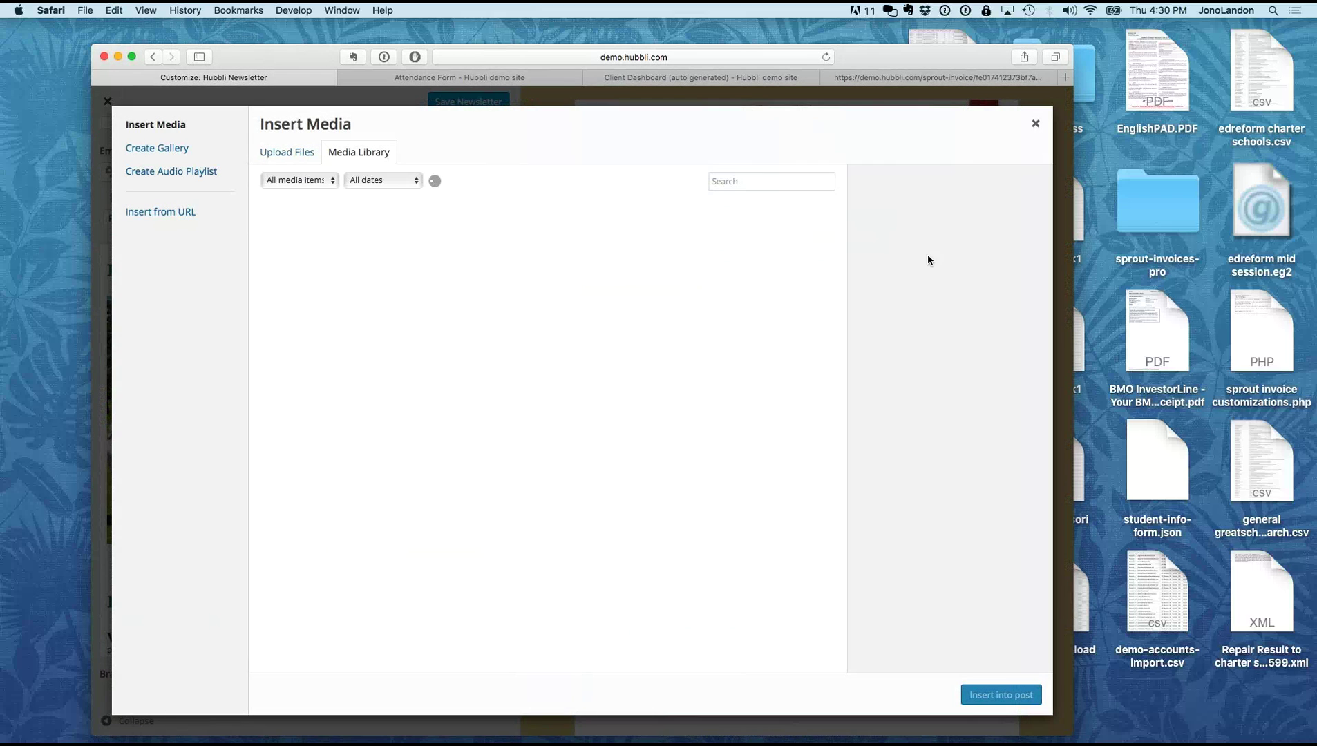
{"action": "left_click", "coordinate": [1035, 124]}
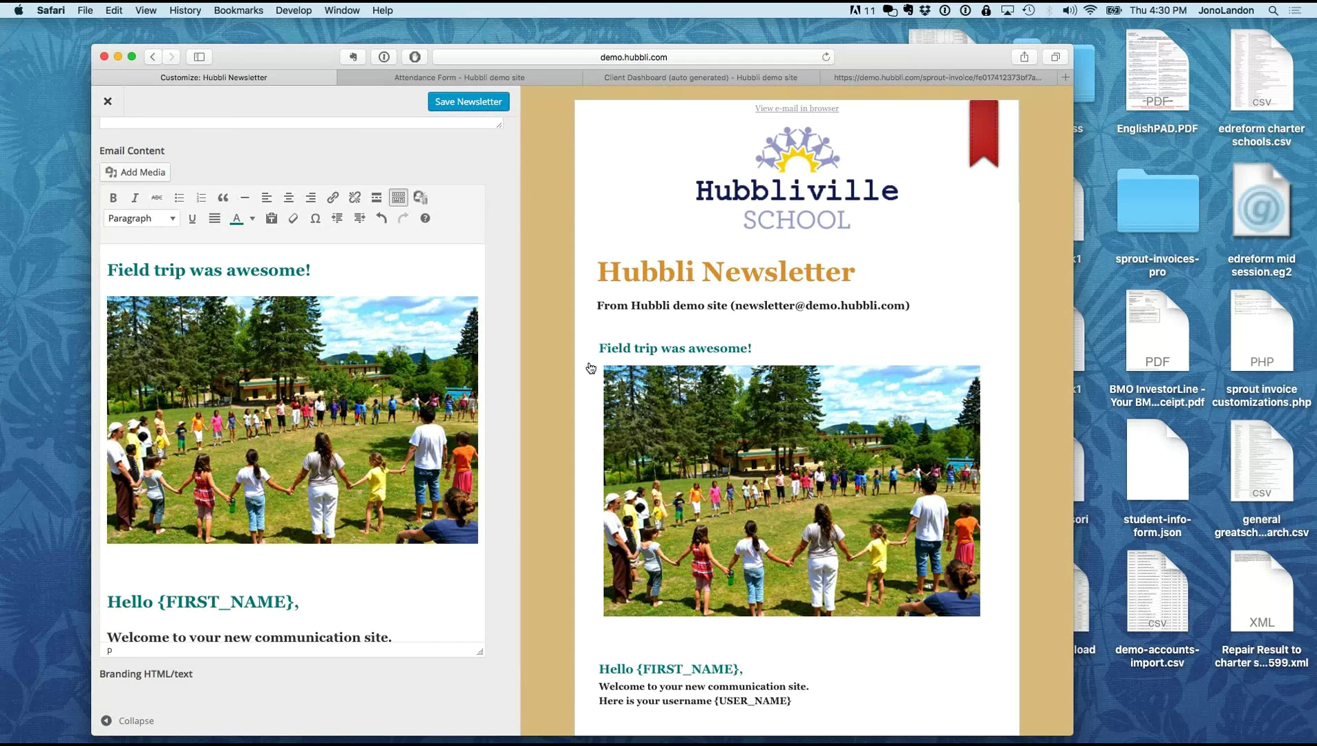
Step: Make the email content editor slightly taller and look through the Content section's title, email content, branding and contact info fields
{"action": "scroll", "coordinate": [544, 357], "scroll_direction": "down", "scroll_amount": 2}
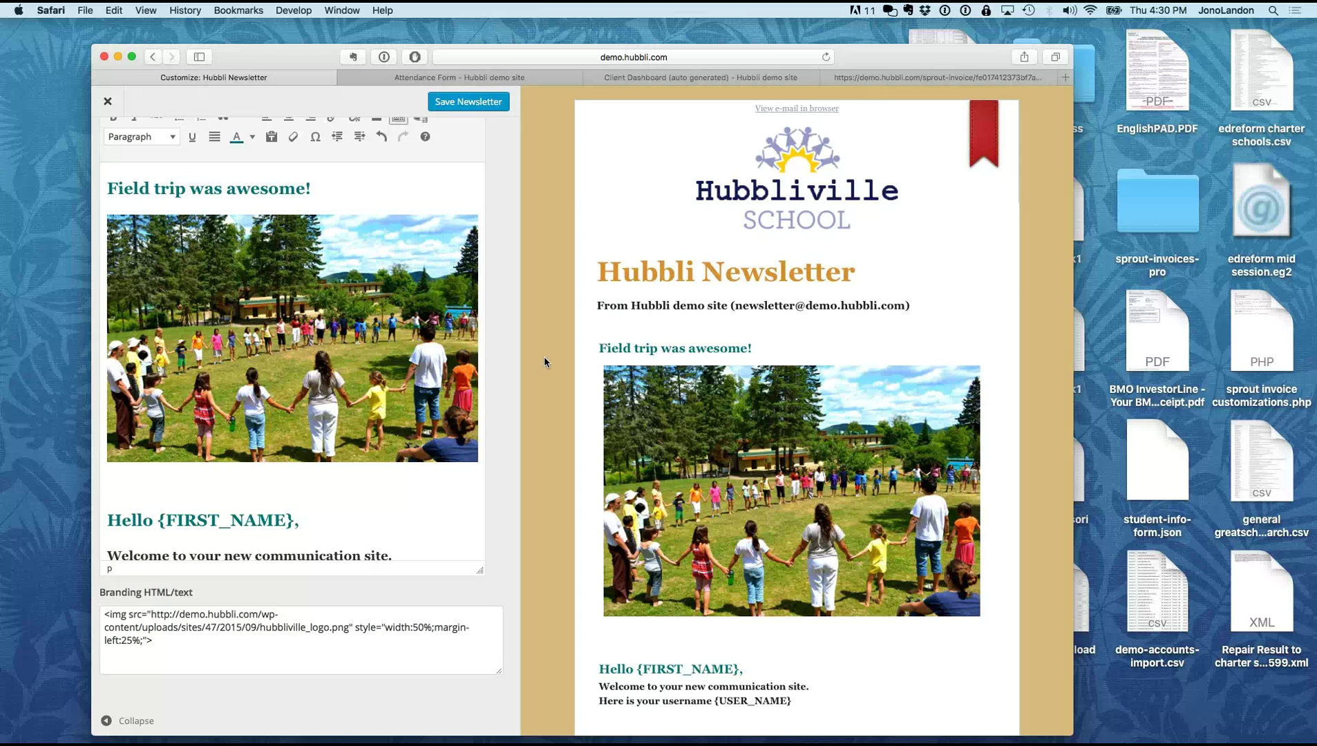
{"action": "scroll", "coordinate": [592, 408], "scroll_direction": "down", "scroll_amount": 3}
{"action": "scroll", "coordinate": [592, 407], "scroll_direction": "up", "scroll_amount": 2}
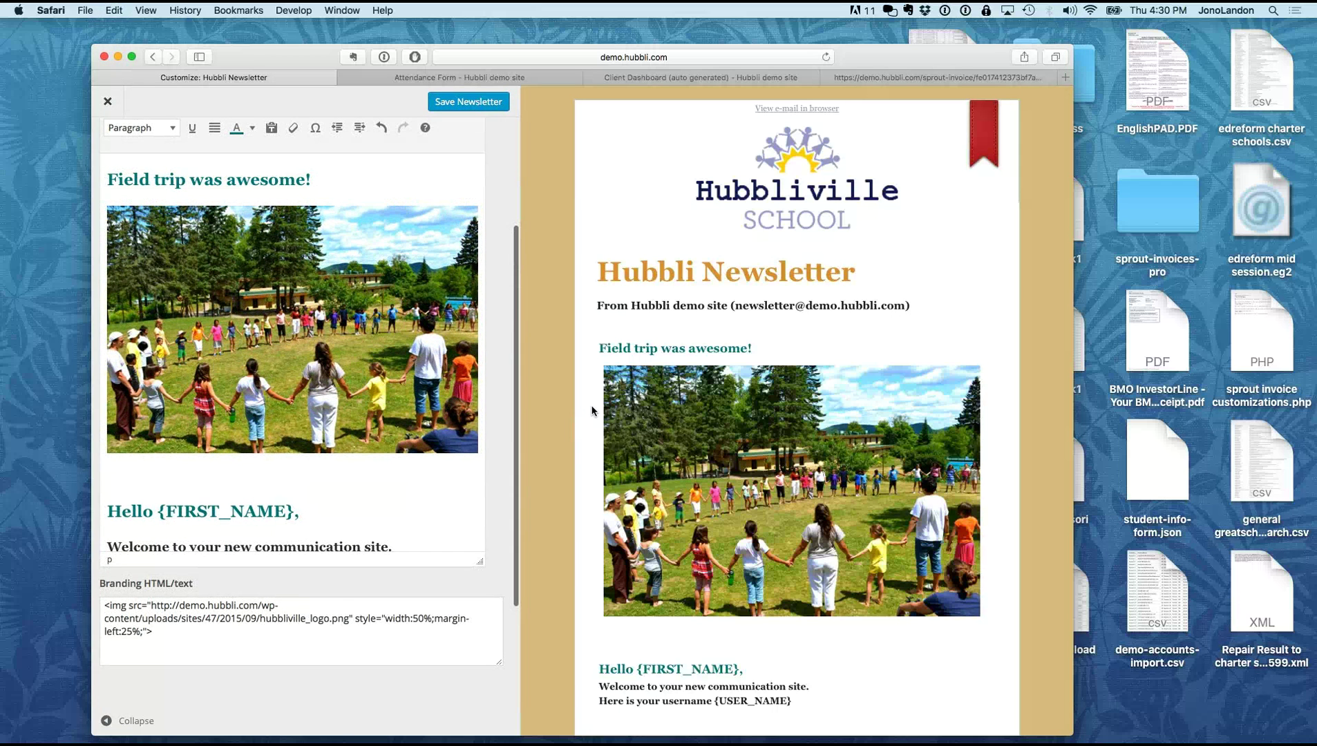
{"action": "left_click_drag", "start_coordinate": [480, 564], "coordinate": [481, 620]}
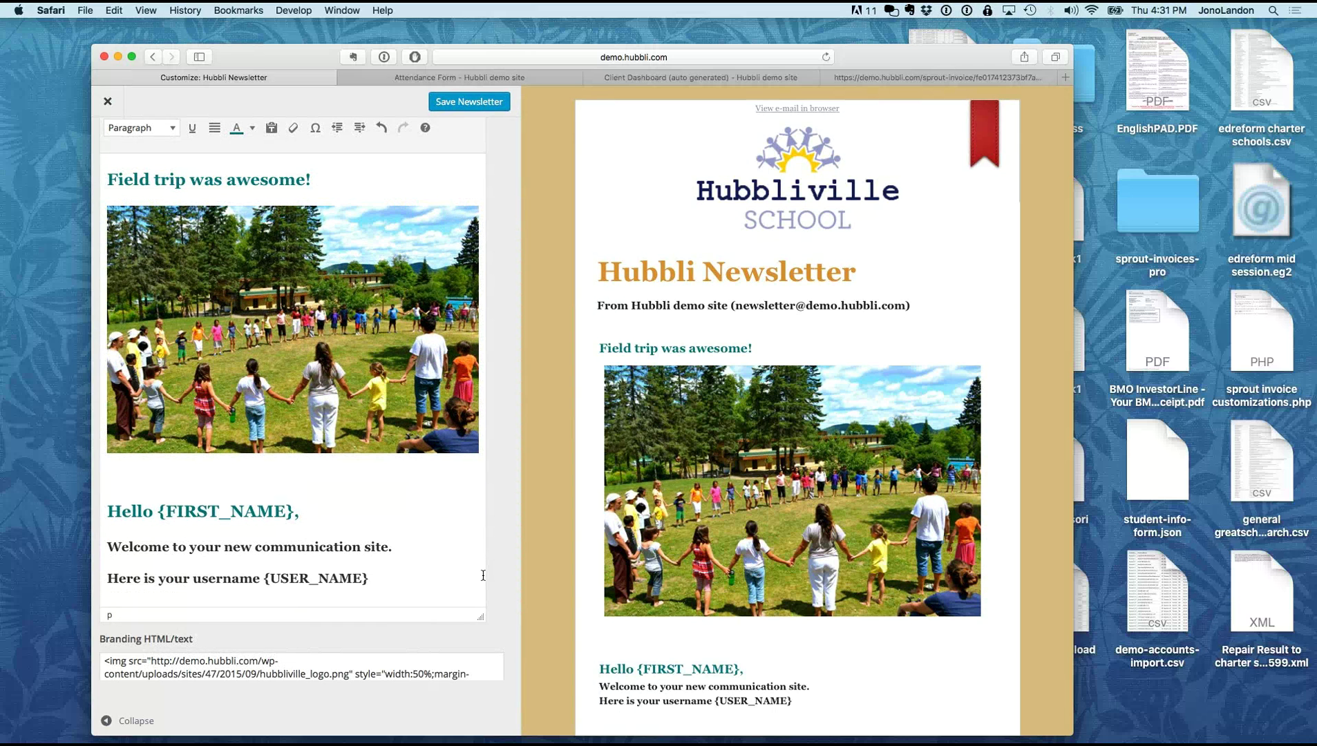
{"action": "scroll", "coordinate": [483, 575], "scroll_direction": "down", "scroll_amount": 4}
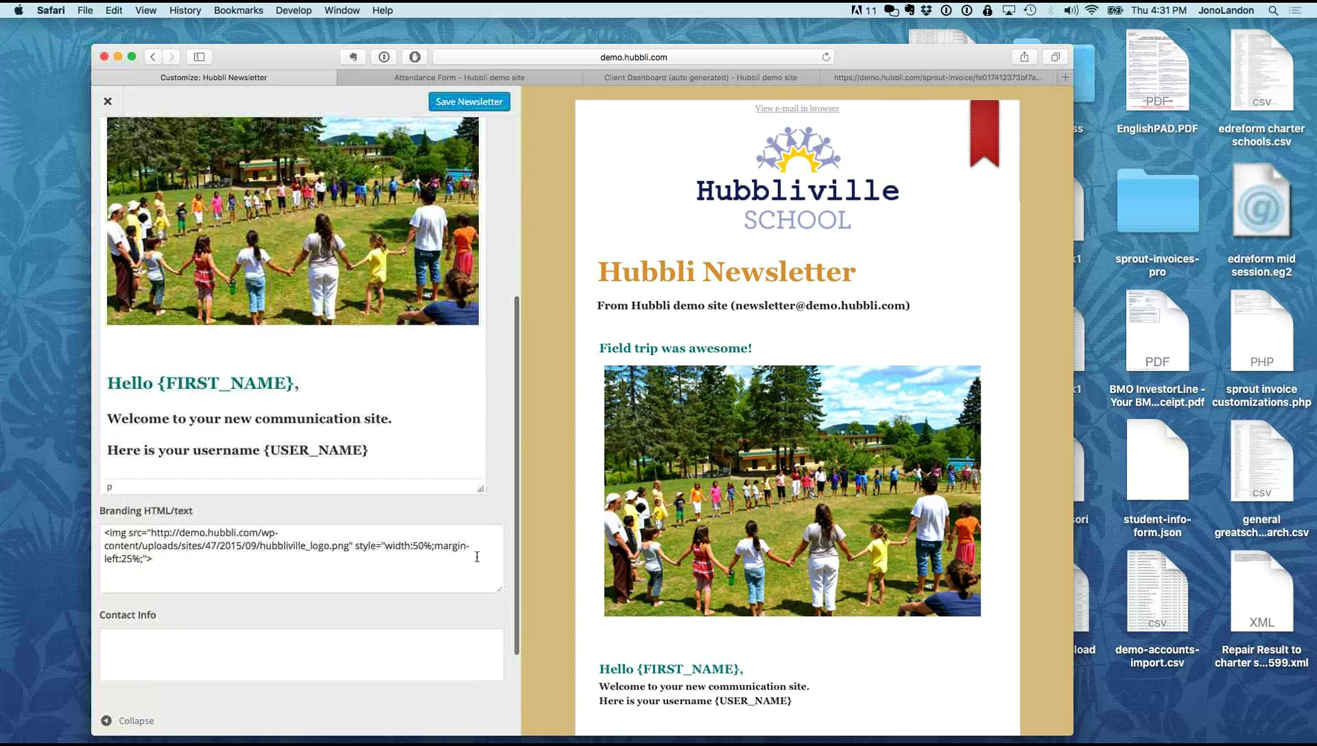
{"action": "scroll", "coordinate": [482, 575], "scroll_direction": "up", "scroll_amount": 3}
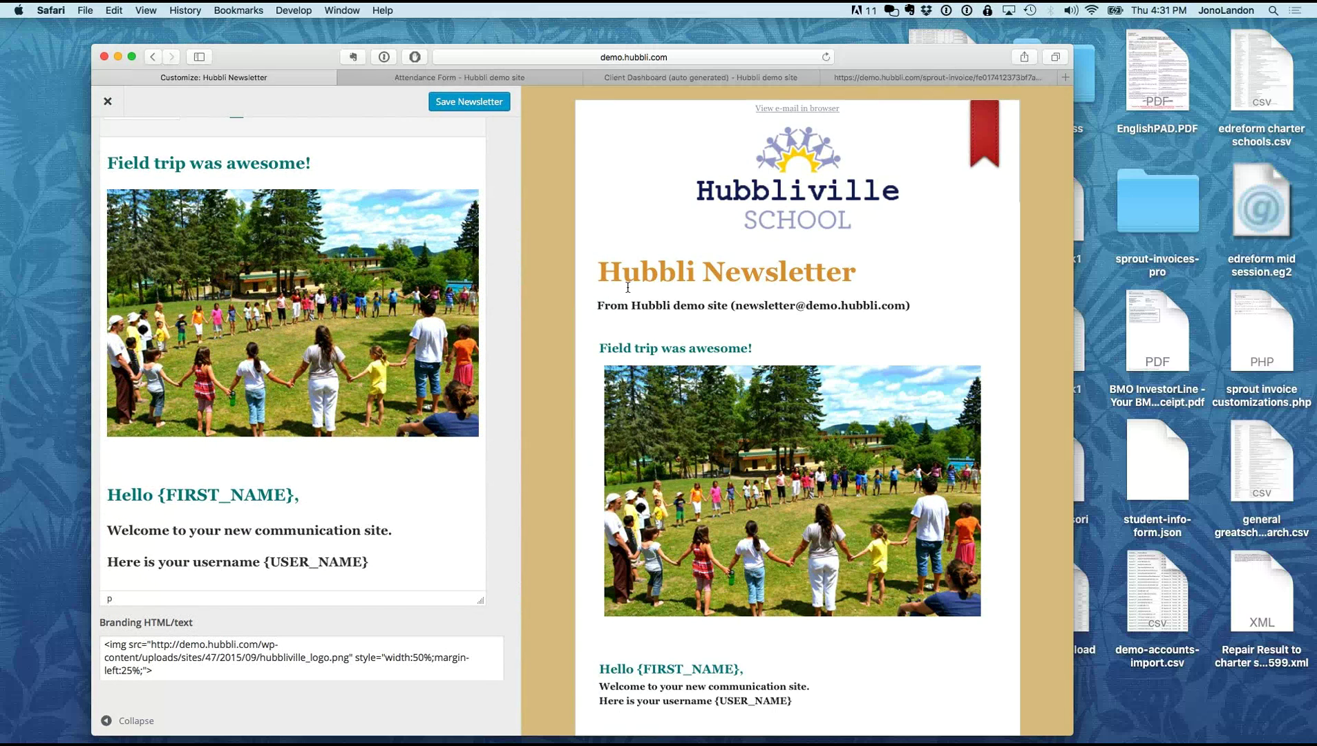
{"action": "scroll", "coordinate": [433, 479], "scroll_direction": "down", "scroll_amount": 2}
{"action": "scroll", "coordinate": [432, 479], "scroll_direction": "up", "scroll_amount": 5}
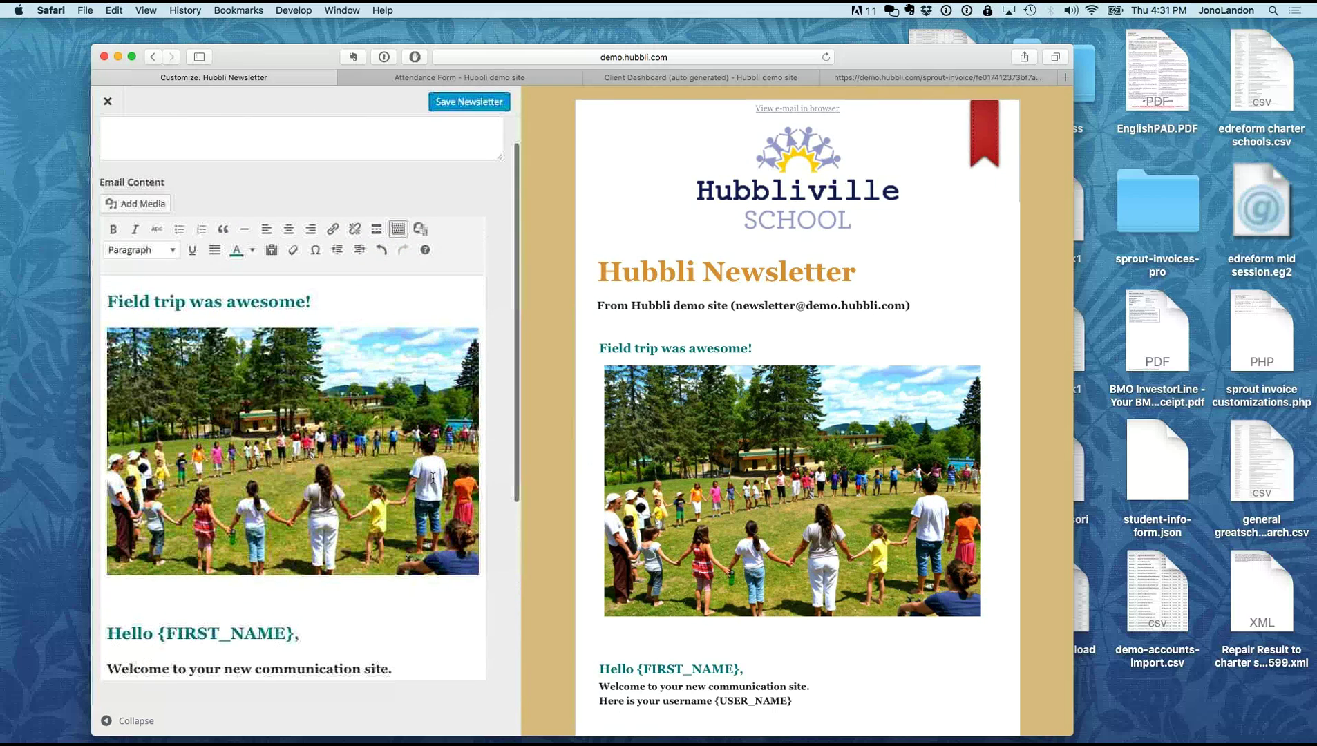
{"action": "scroll", "coordinate": [362, 310], "scroll_direction": "up", "scroll_amount": 2}
{"action": "scroll", "coordinate": [362, 310], "scroll_direction": "down", "scroll_amount": 1}
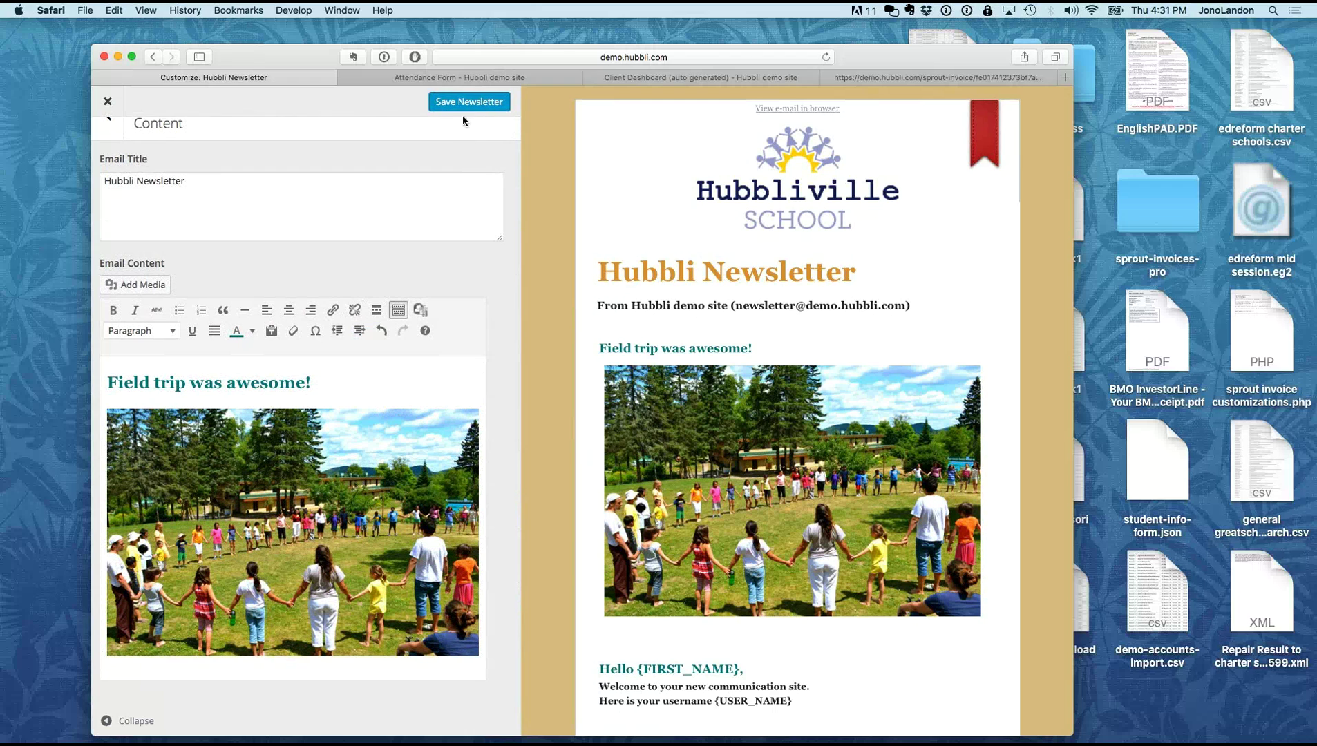
Step: Close the newsletter customizer, staying on the page at the first prompt and leaving without saving at the second
{"action": "left_click", "coordinate": [108, 101]}
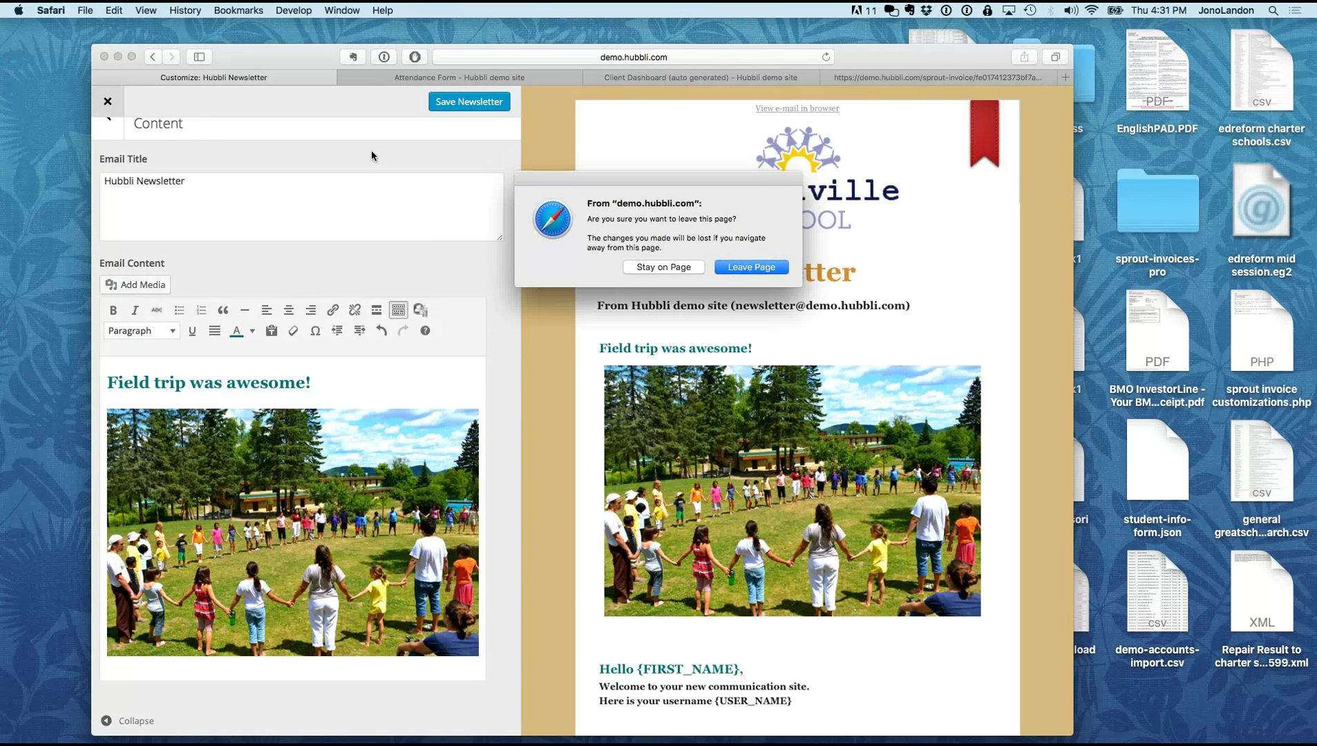
{"action": "left_click", "coordinate": [683, 270]}
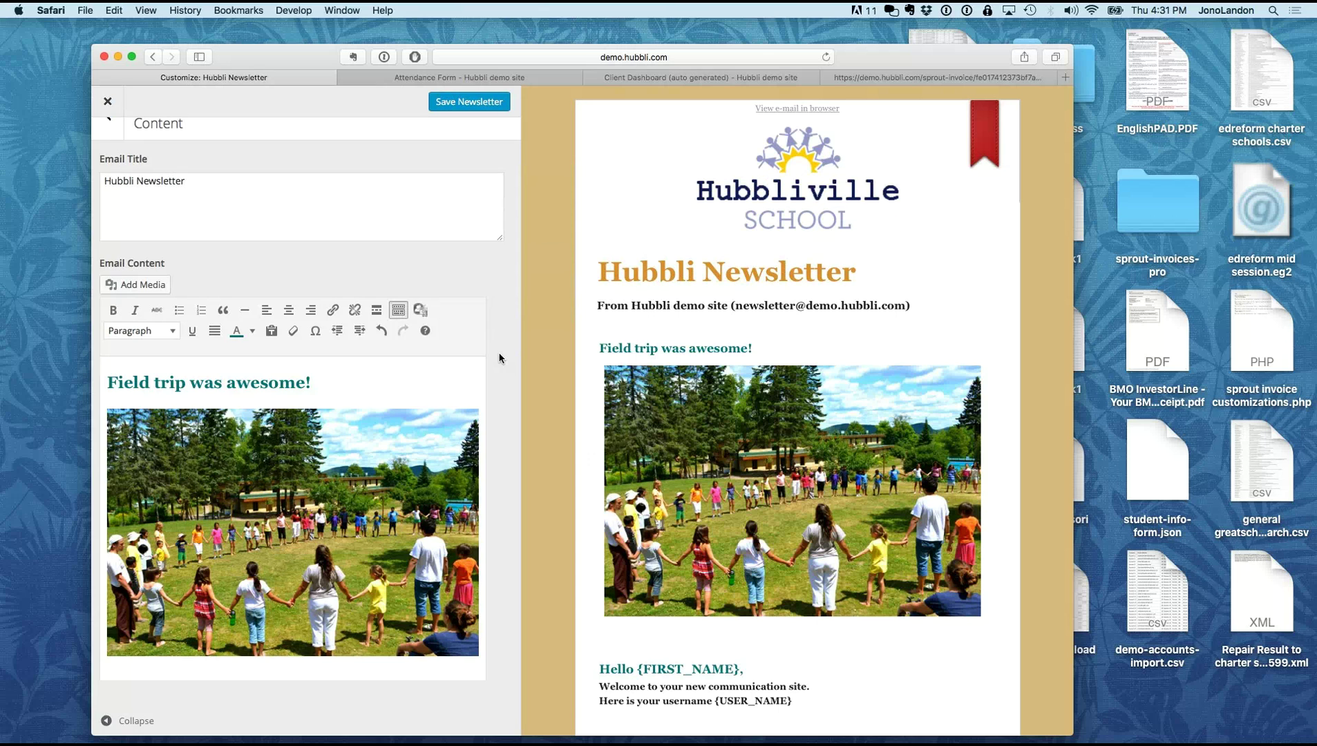
{"action": "scroll", "coordinate": [499, 358], "scroll_direction": "down", "scroll_amount": 2}
{"action": "scroll", "coordinate": [499, 352], "scroll_direction": "up", "scroll_amount": 2}
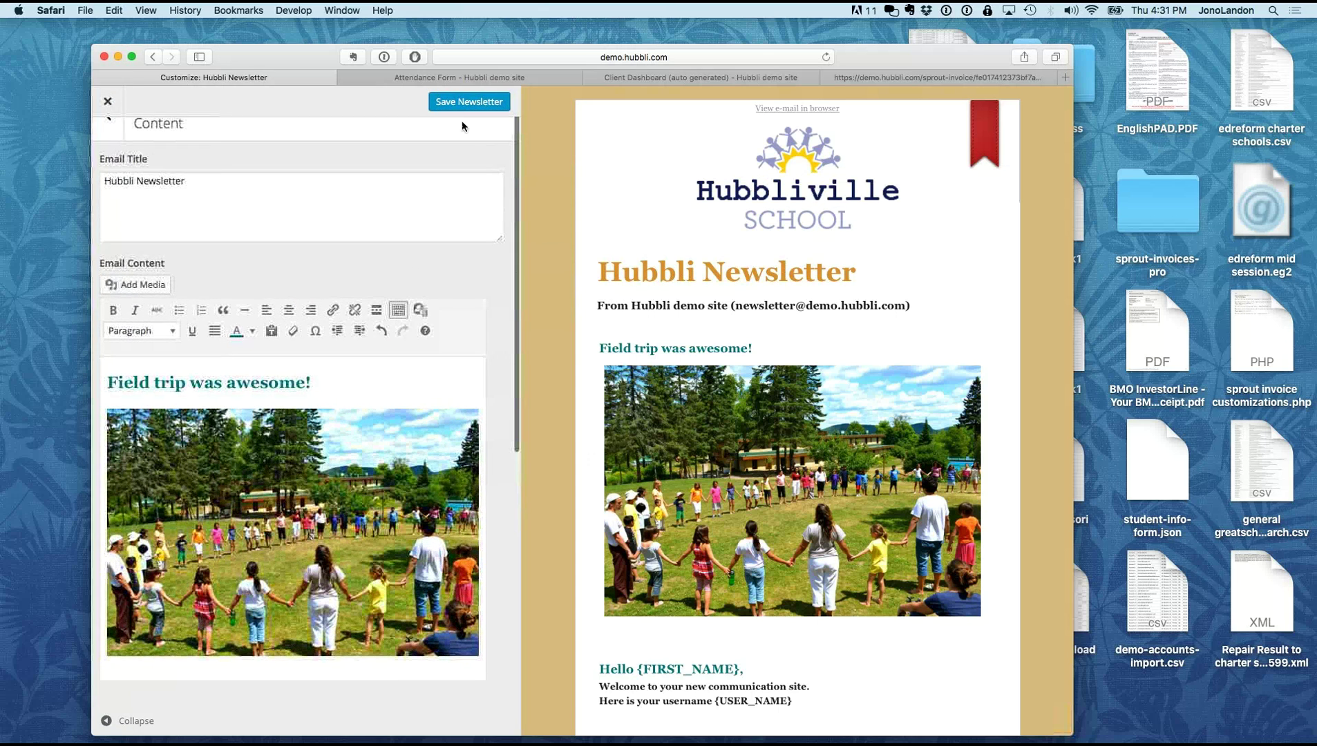
{"action": "left_click", "coordinate": [108, 101]}
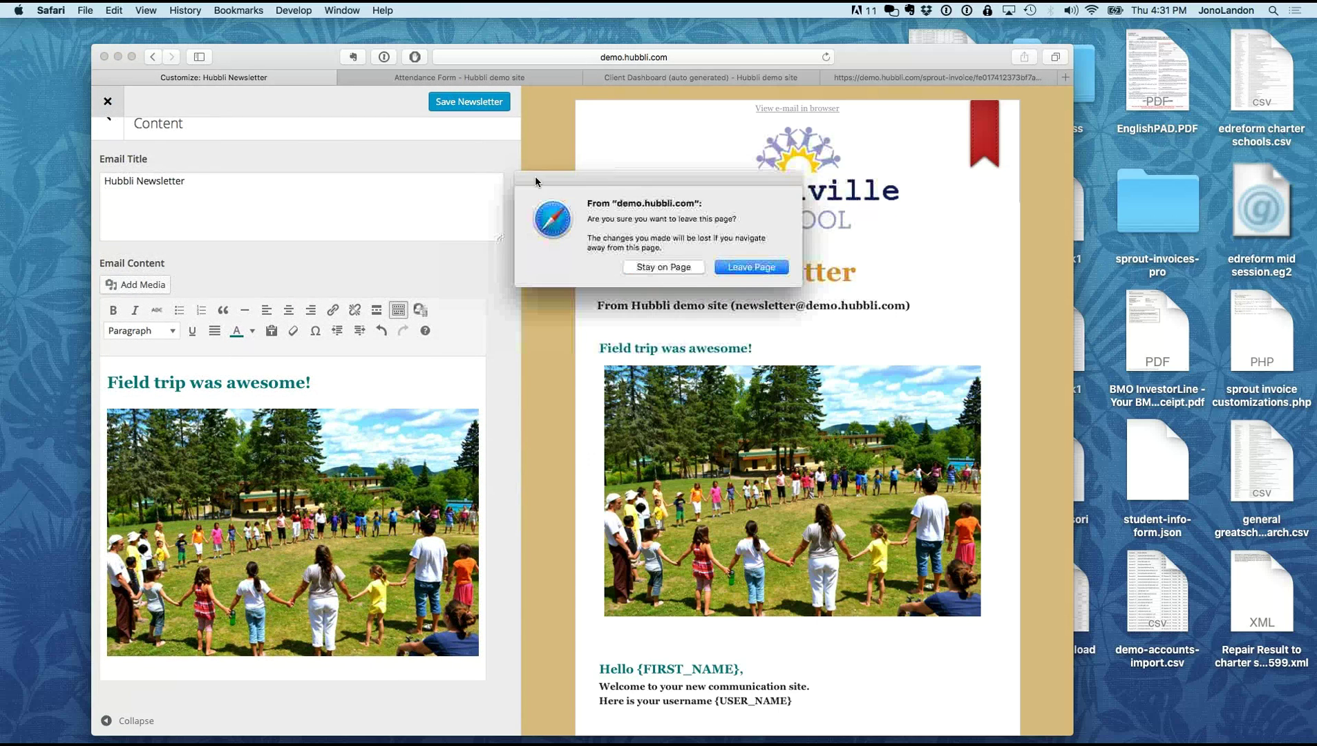
{"action": "left_click", "coordinate": [733, 269]}
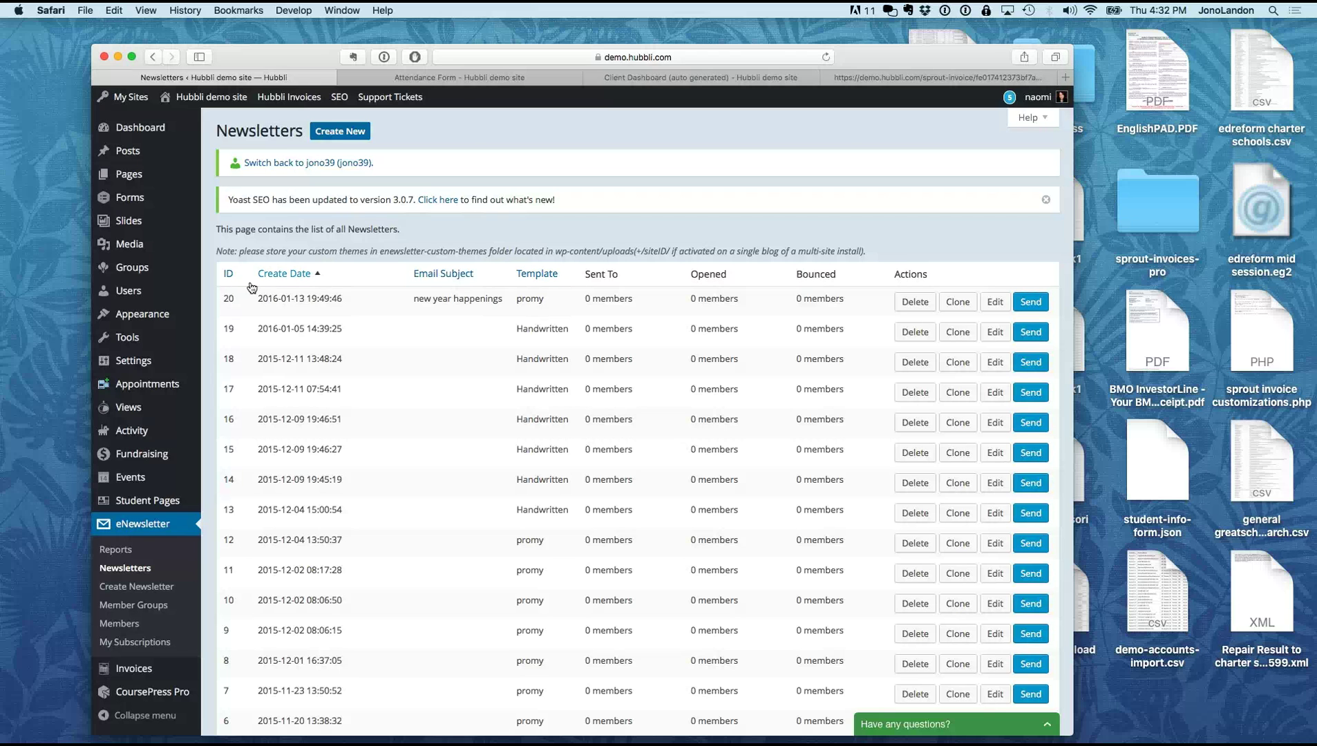
Step: Visit the Hubbli demo site's front page, open its Students list and view the second student's page
{"action": "scroll", "coordinate": [162, 264], "scroll_direction": "up", "scroll_amount": 1}
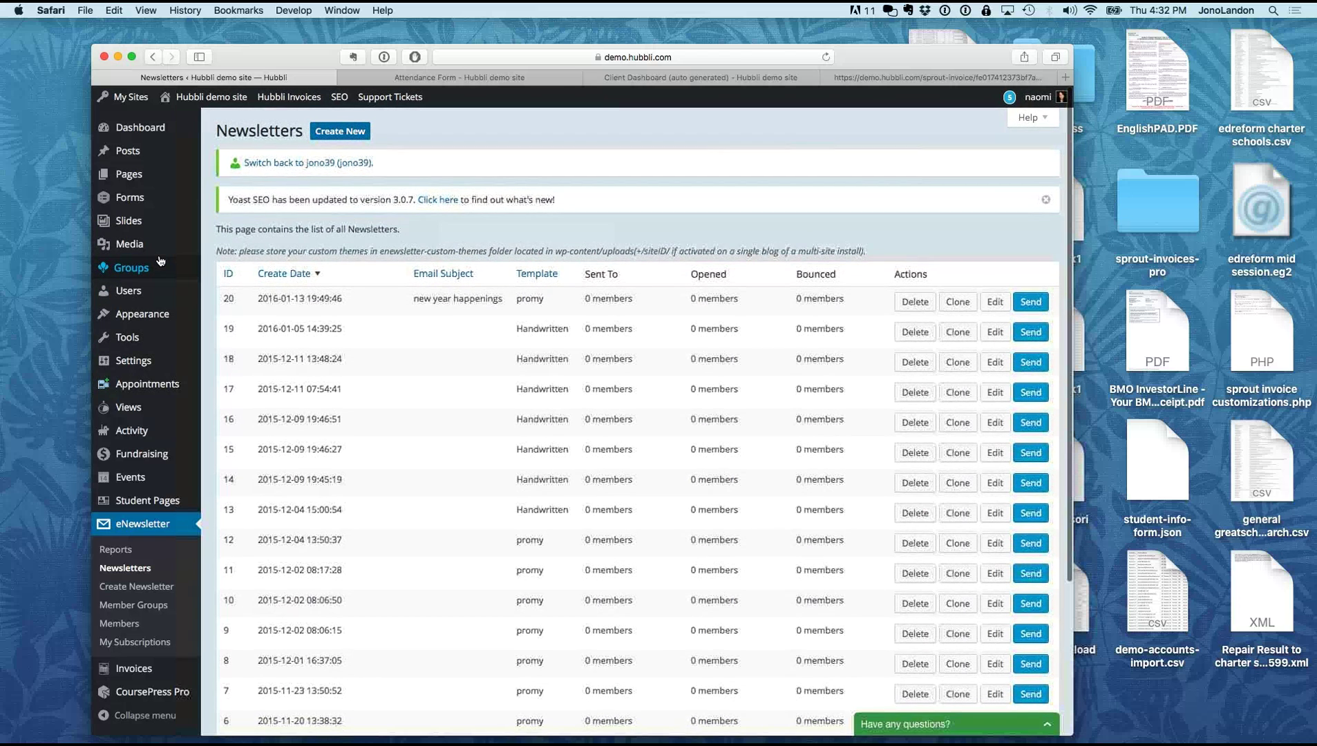
{"action": "left_click", "coordinate": [211, 97]}
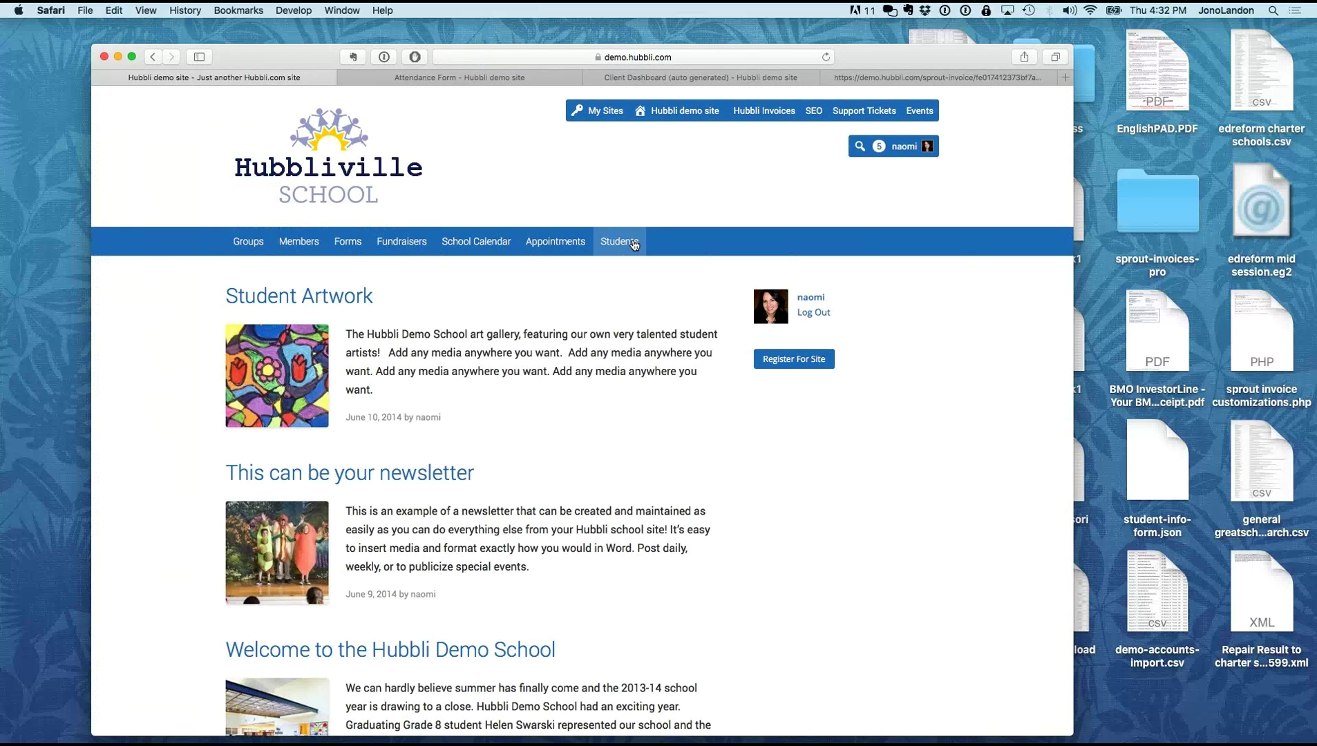
{"action": "left_click", "coordinate": [630, 245]}
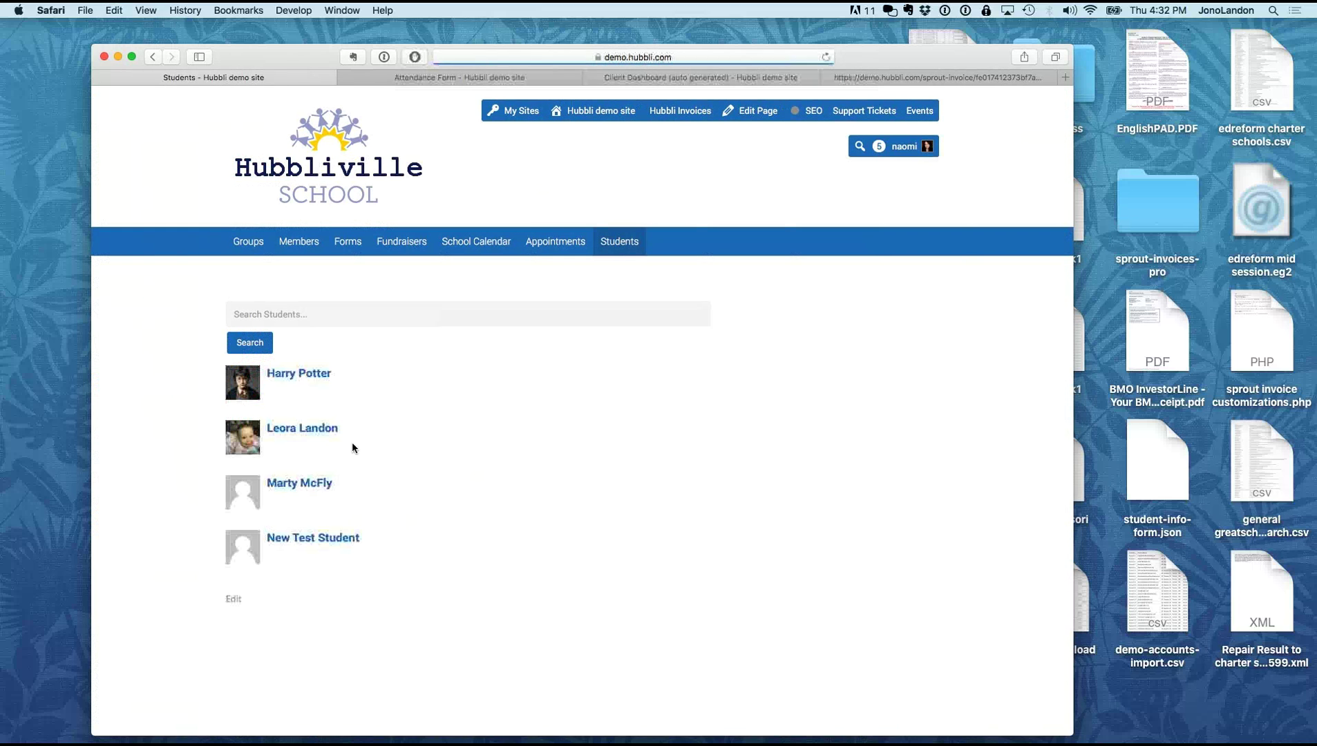
{"action": "left_click", "coordinate": [316, 430]}
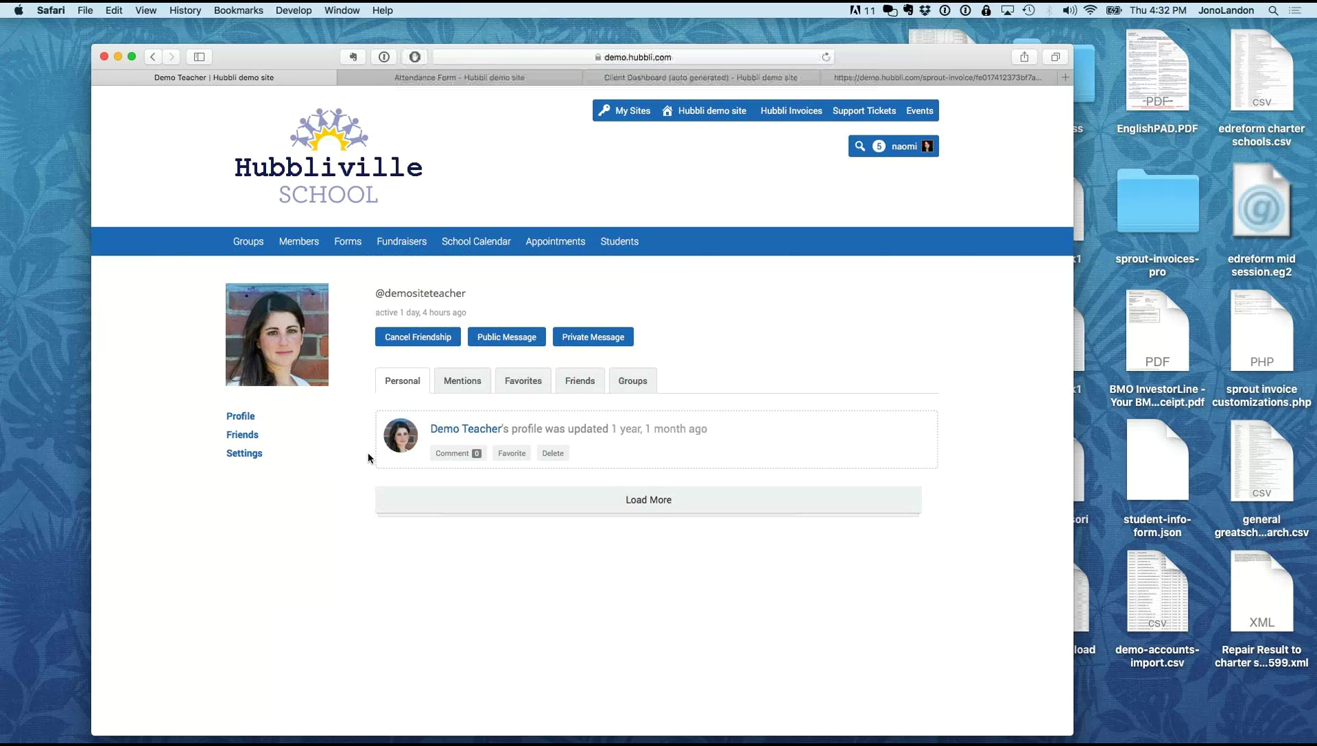
Step: Open a private message to Demo Teacher and look over the compose form without filling it in
{"action": "left_click", "coordinate": [576, 347]}
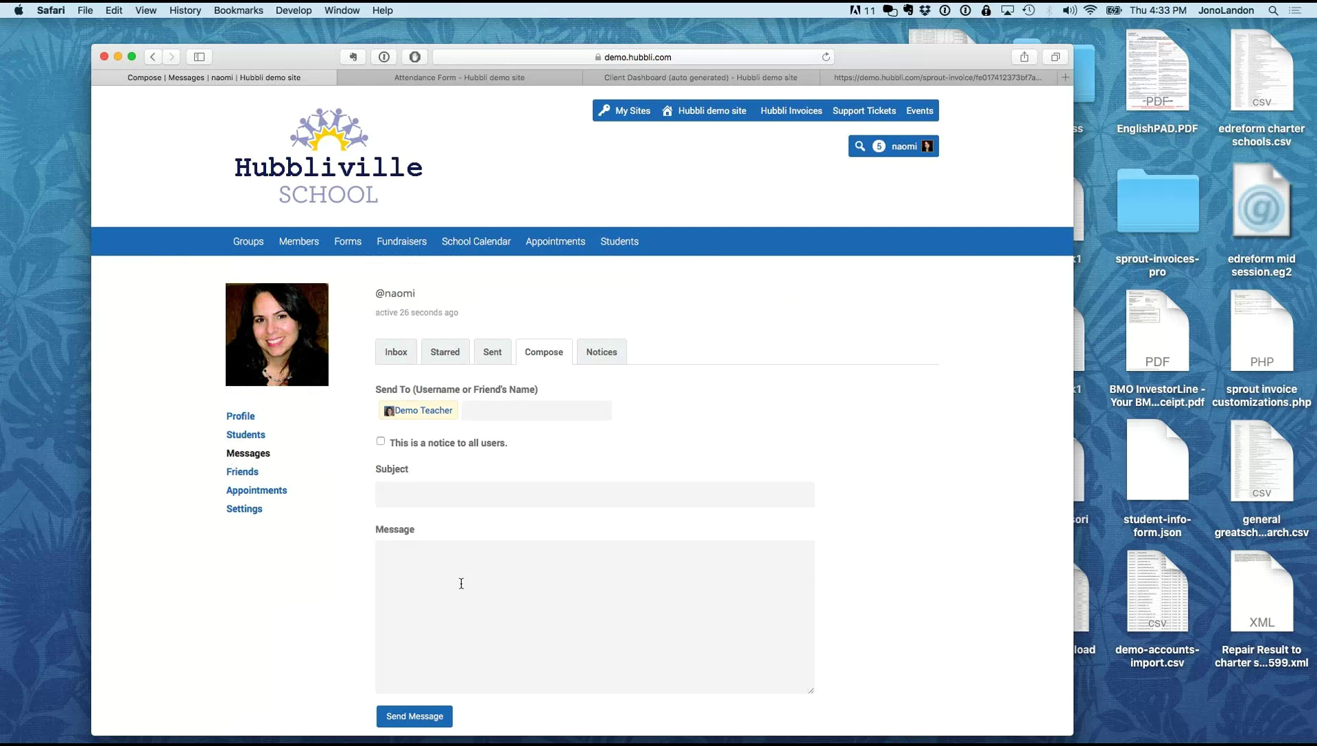
{"action": "scroll", "coordinate": [327, 600], "scroll_direction": "down", "scroll_amount": 2}
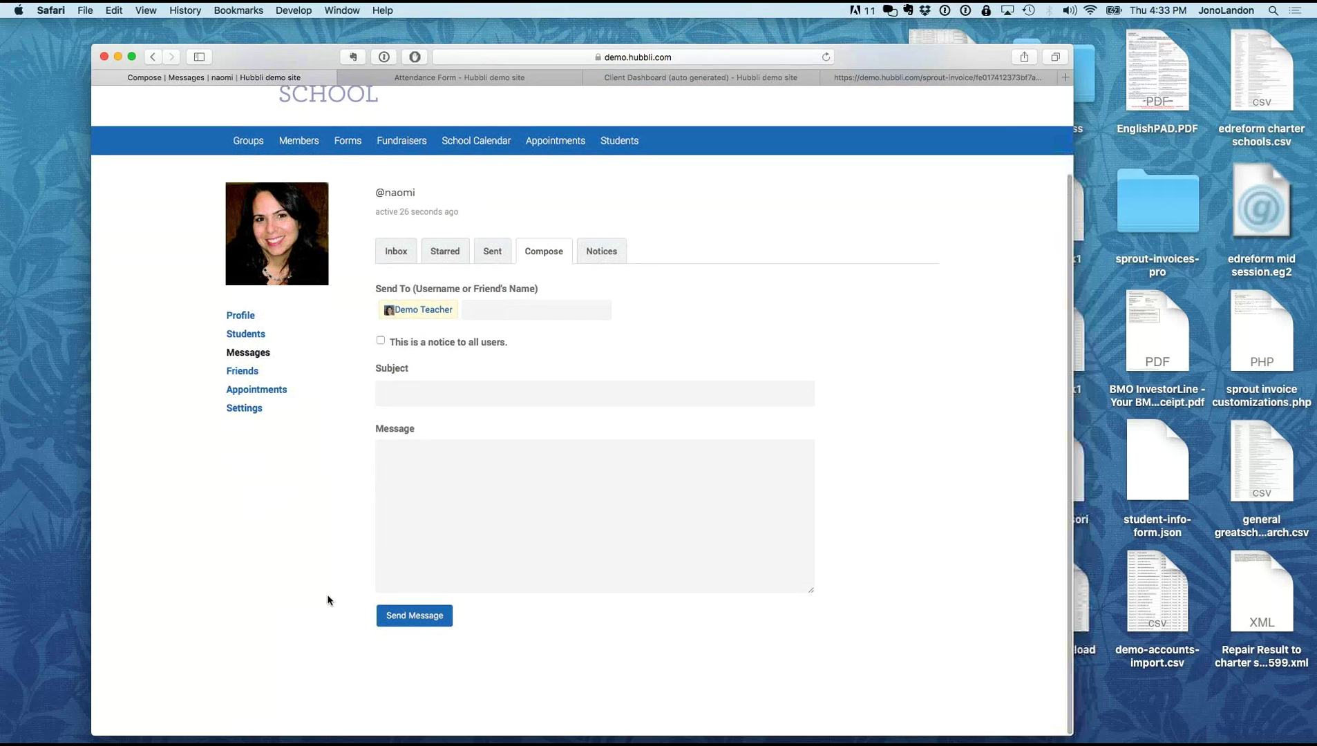
{"action": "scroll", "coordinate": [327, 600], "scroll_direction": "up", "scroll_amount": 3}
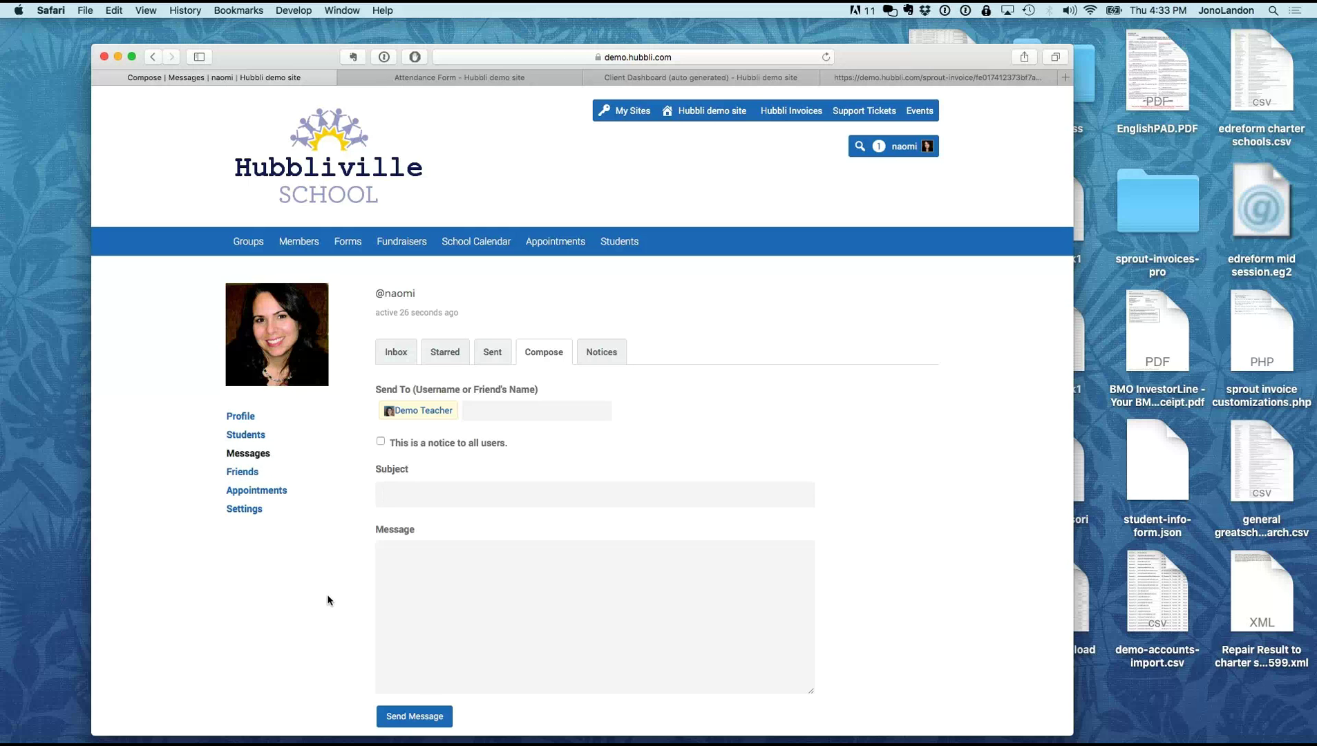
{"action": "scroll", "coordinate": [328, 598], "scroll_direction": "down", "scroll_amount": 3}
Step: Search the web for "christian education in winter park" in a new browser tab
{"action": "key", "text": "super+t"}
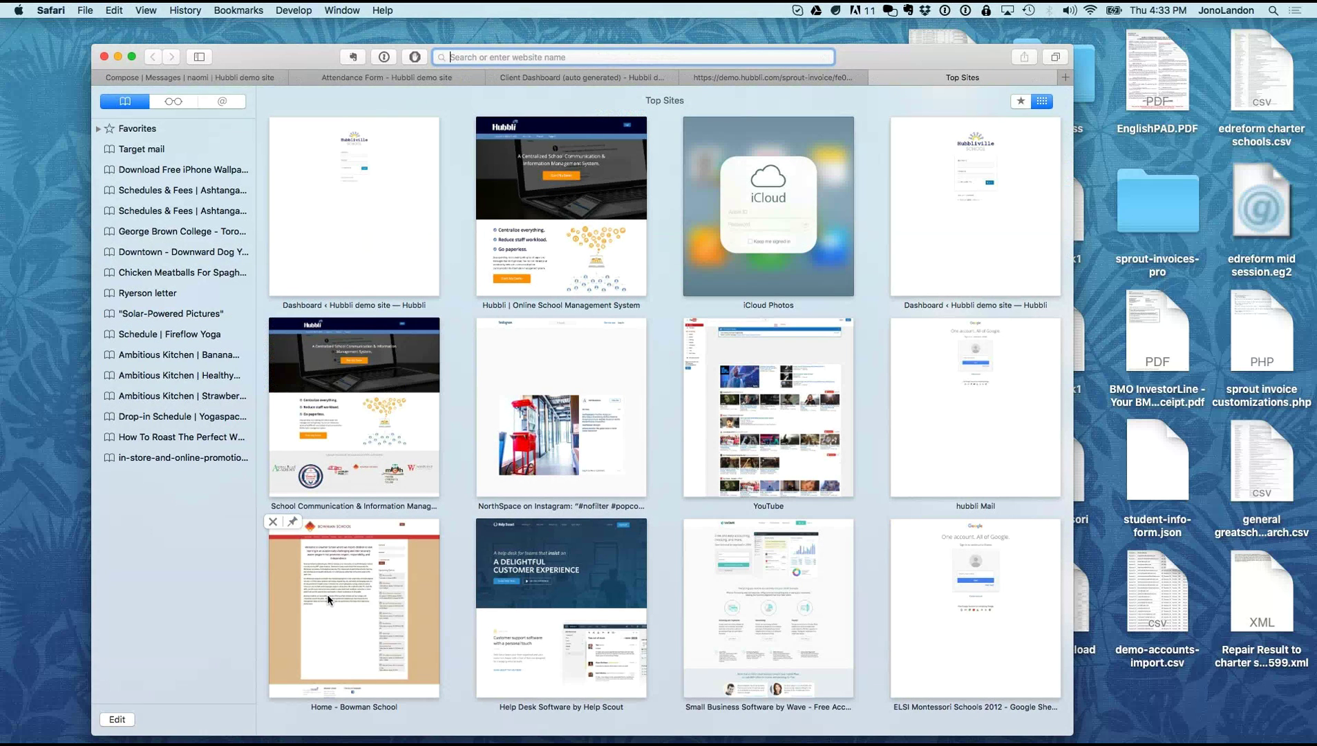
{"action": "type", "text": "christian educati"}
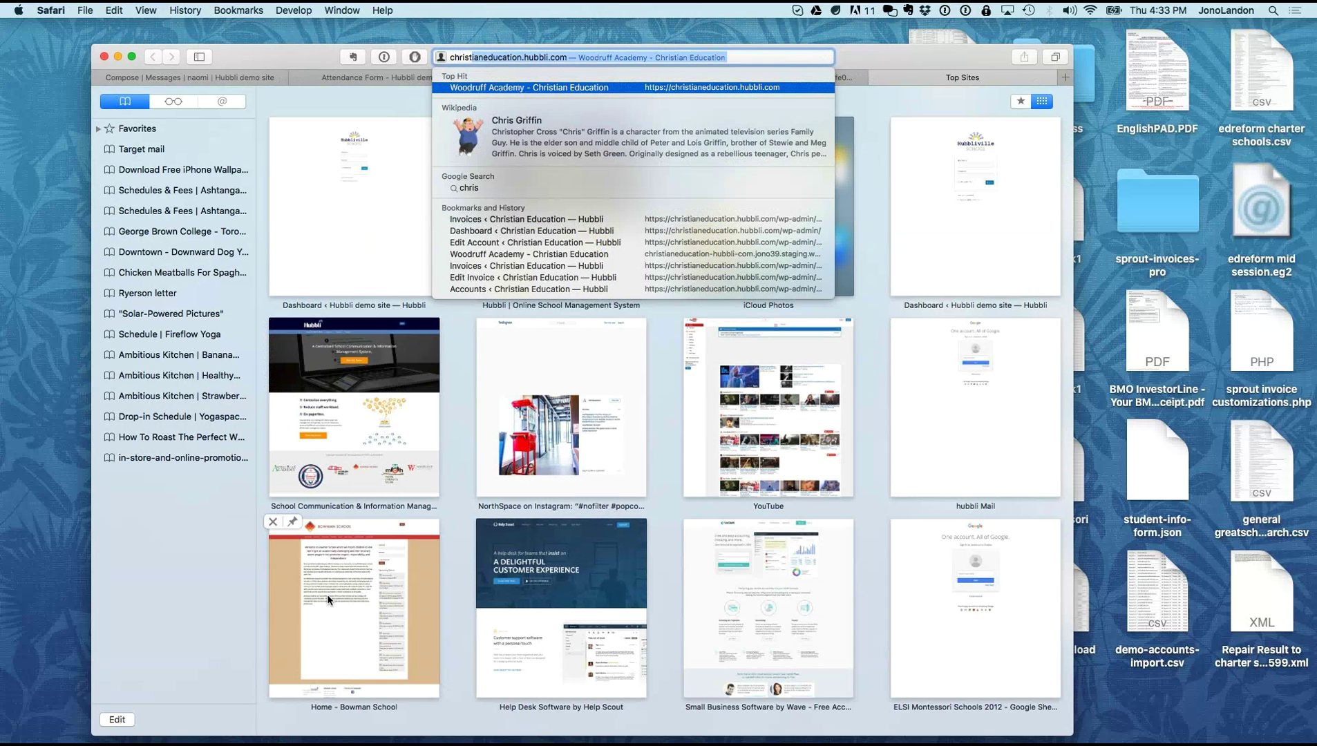
{"action": "type", "text": "on "}
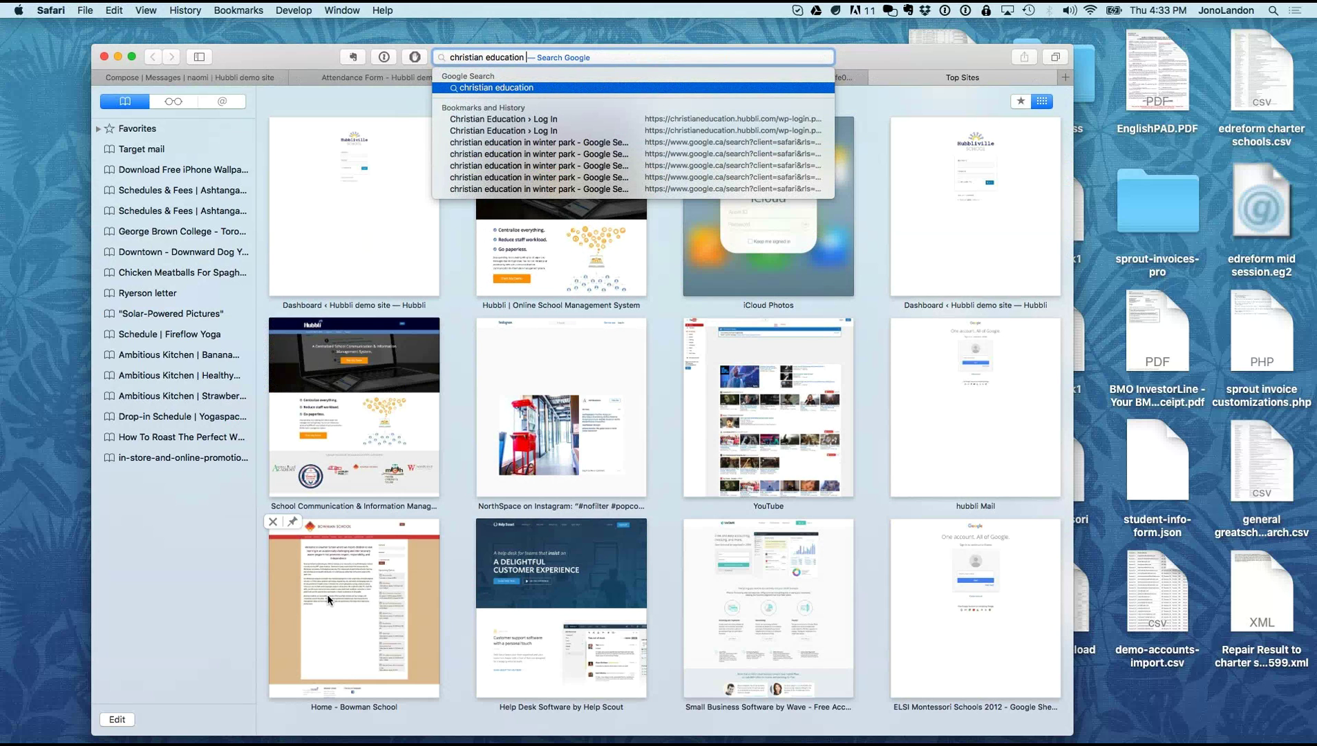
{"action": "type", "text": "in winter"}
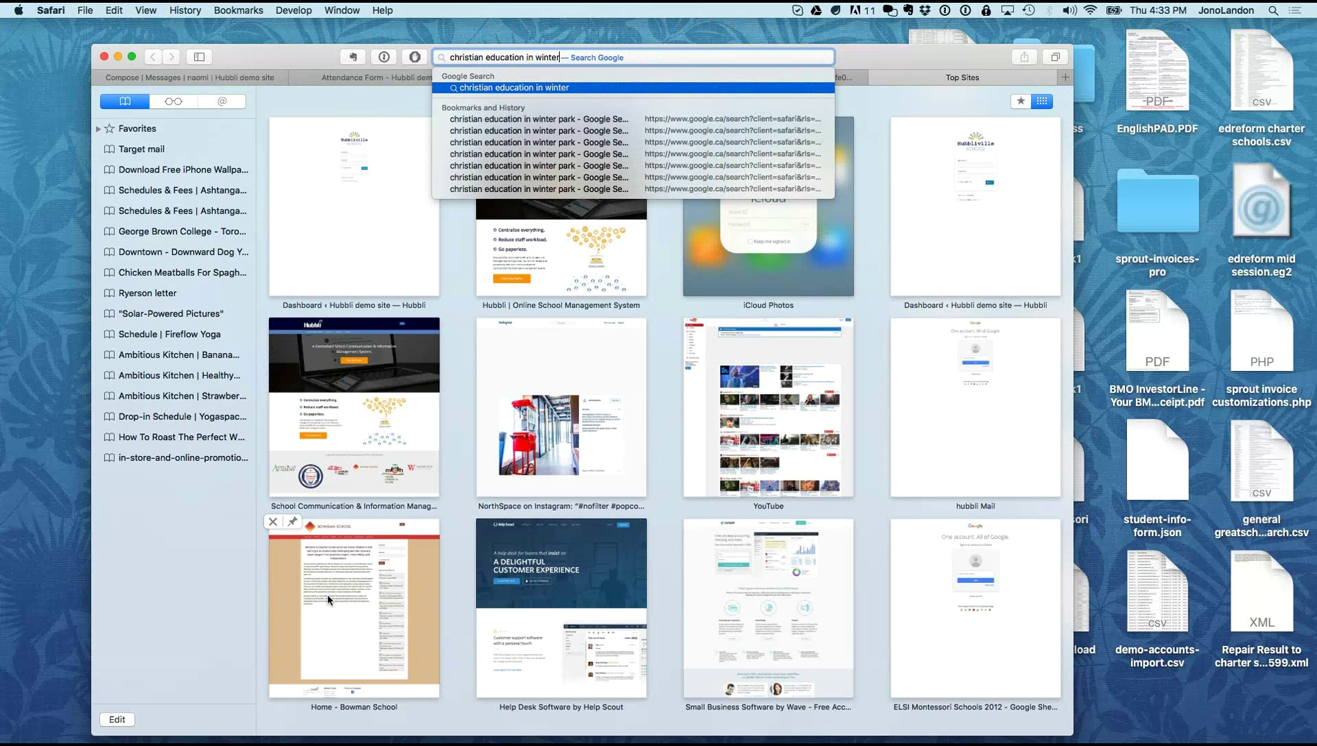
{"action": "type", "text": " park"}
{"action": "key", "text": "Escape"}
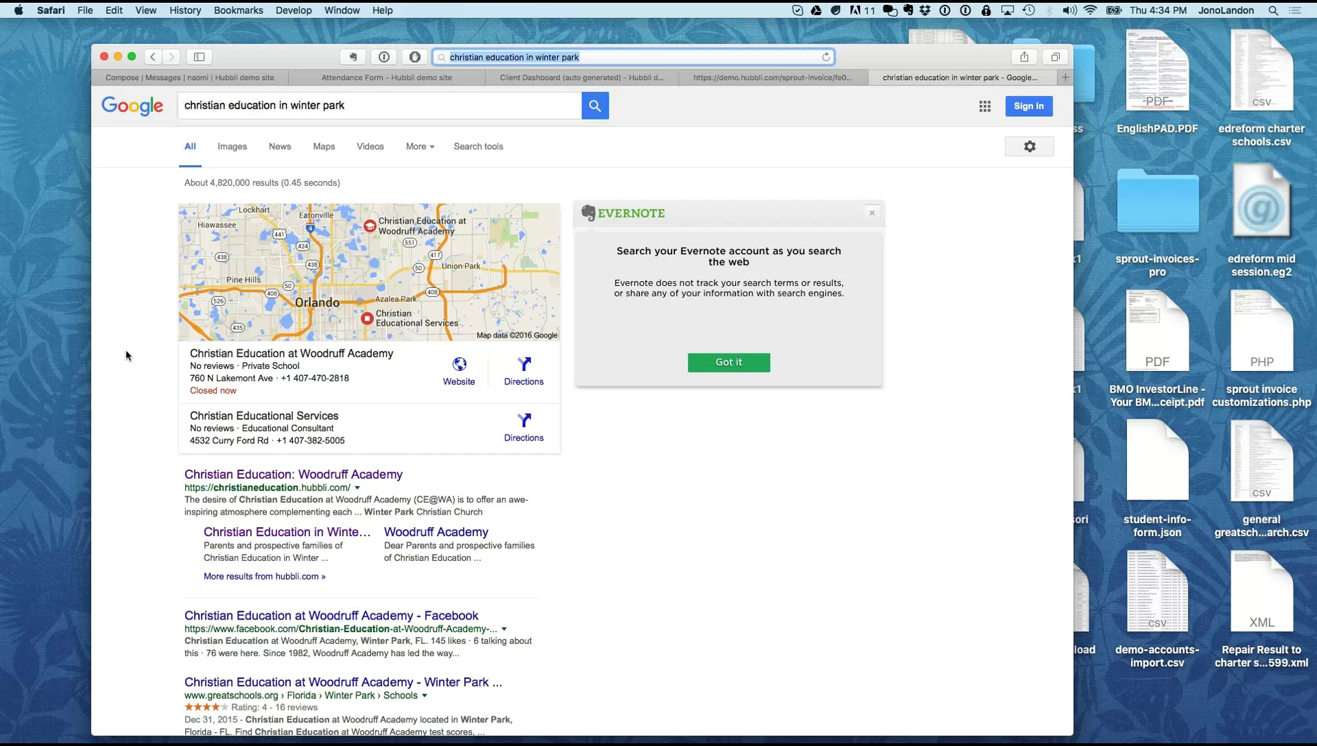
Step: Look over the search results and open "Christian Education: Woodruff Academy" in a separate browser tab
{"action": "scroll", "coordinate": [128, 428], "scroll_direction": "down", "scroll_amount": 2}
{"action": "scroll", "coordinate": [145, 397], "scroll_direction": "up", "scroll_amount": 2}
{"action": "left_click", "coordinate": [328, 477], "text": "super"}
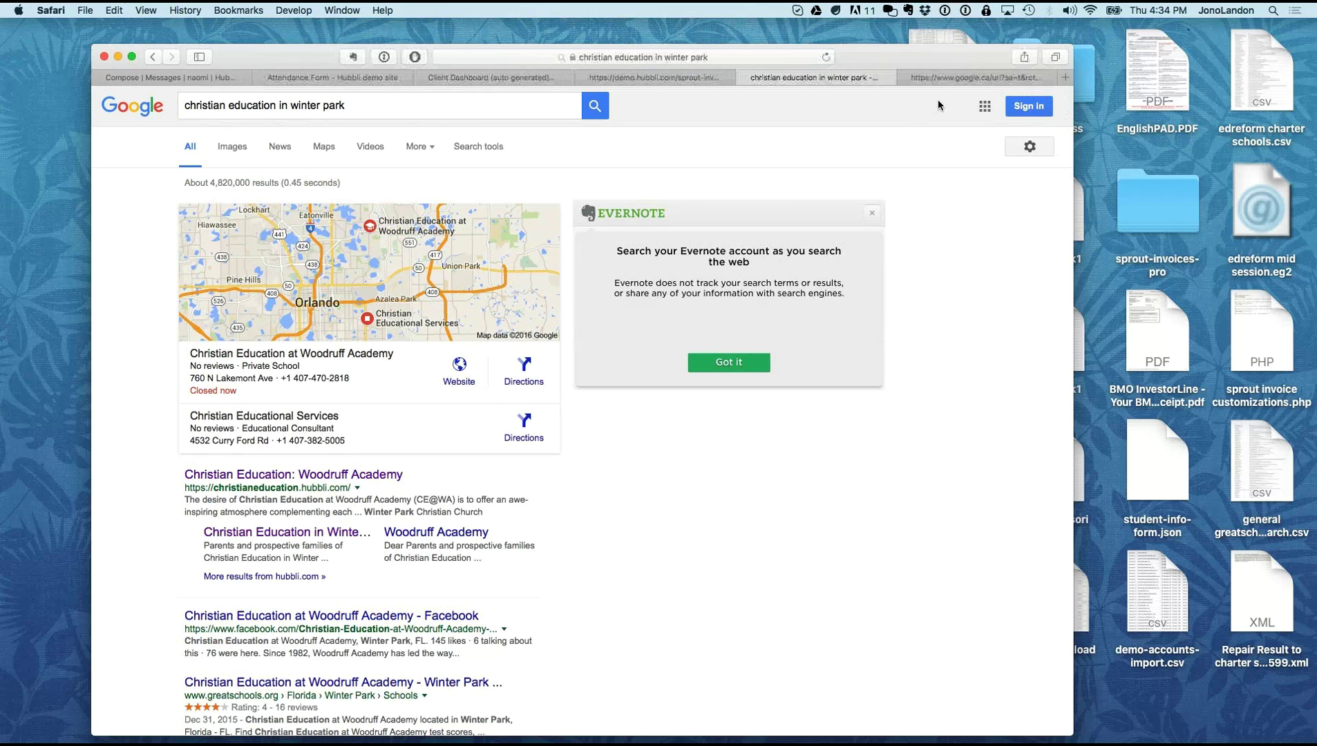
Step: Switch to the Woodruff Academy browser tab and look over the school's home page, including the slideshow, welcome text and sidebar
{"action": "left_click", "coordinate": [956, 80]}
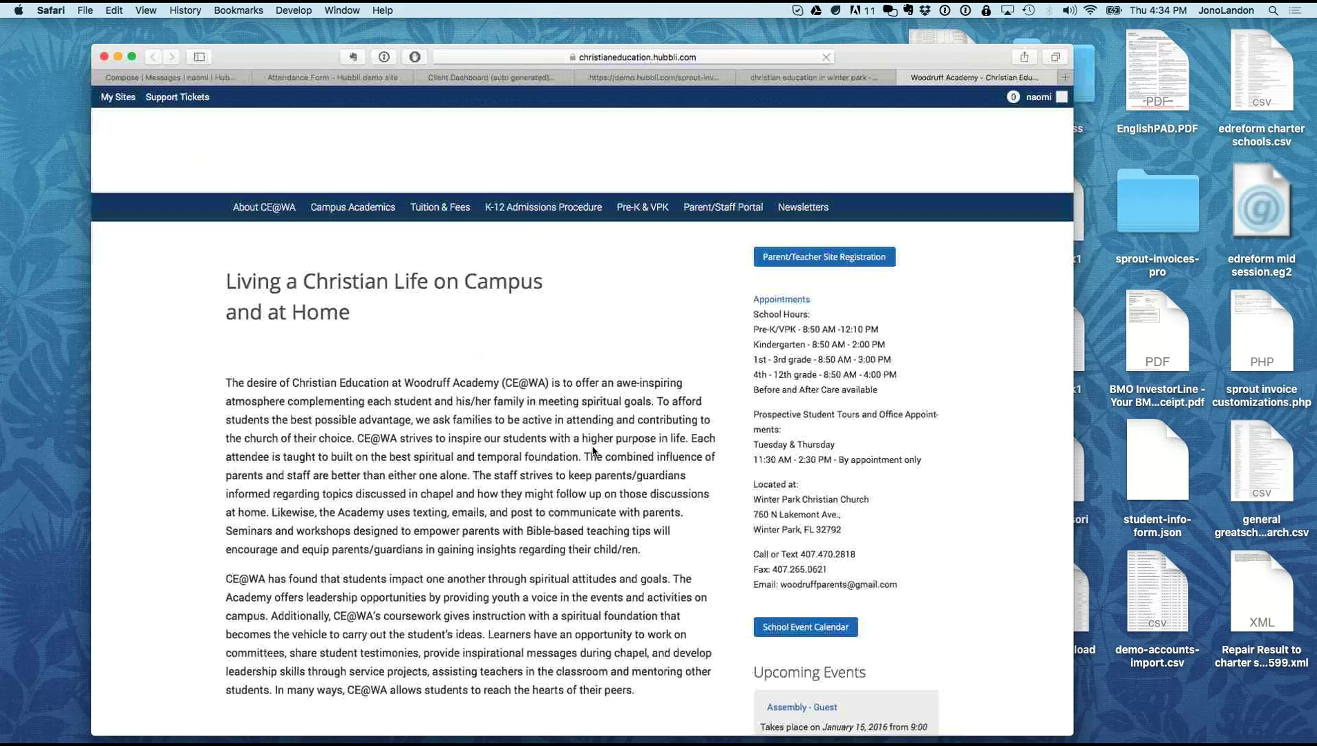
{"action": "scroll", "coordinate": [215, 465], "scroll_direction": "down", "scroll_amount": 2}
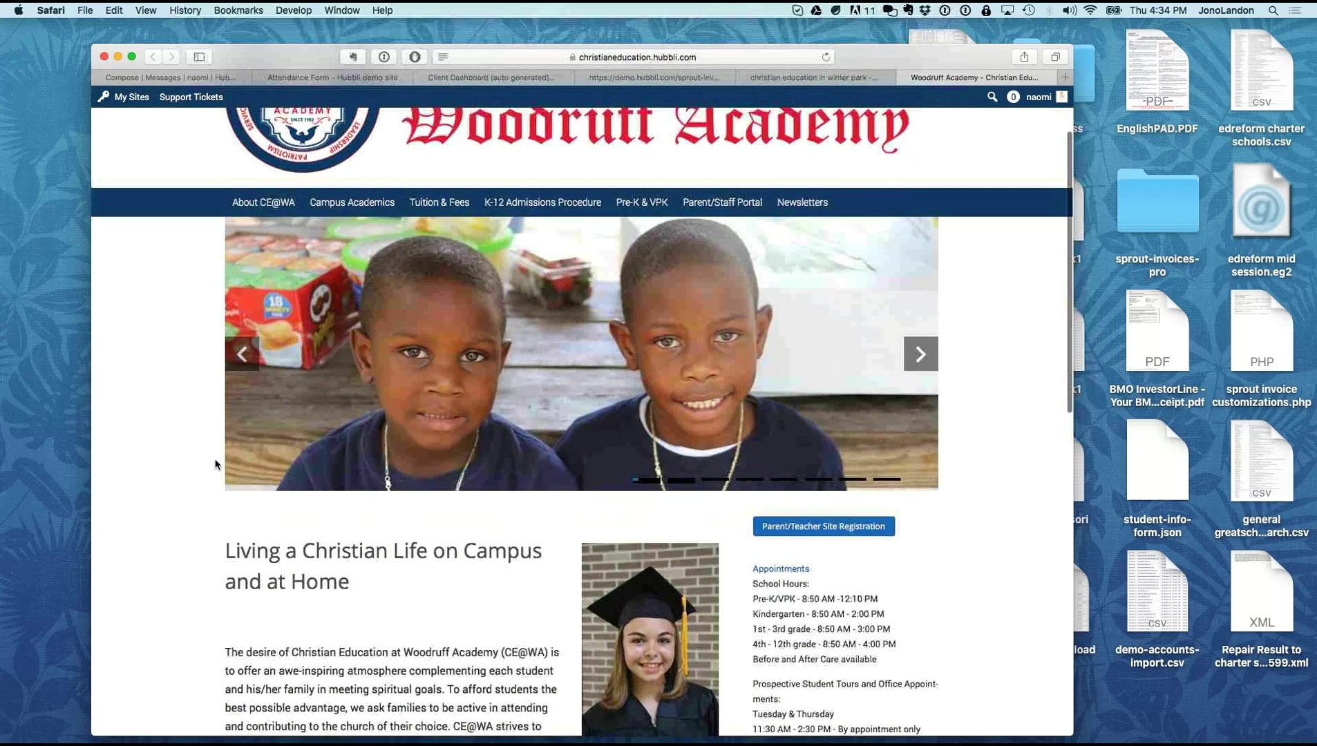
{"action": "scroll", "coordinate": [215, 464], "scroll_direction": "up", "scroll_amount": 2}
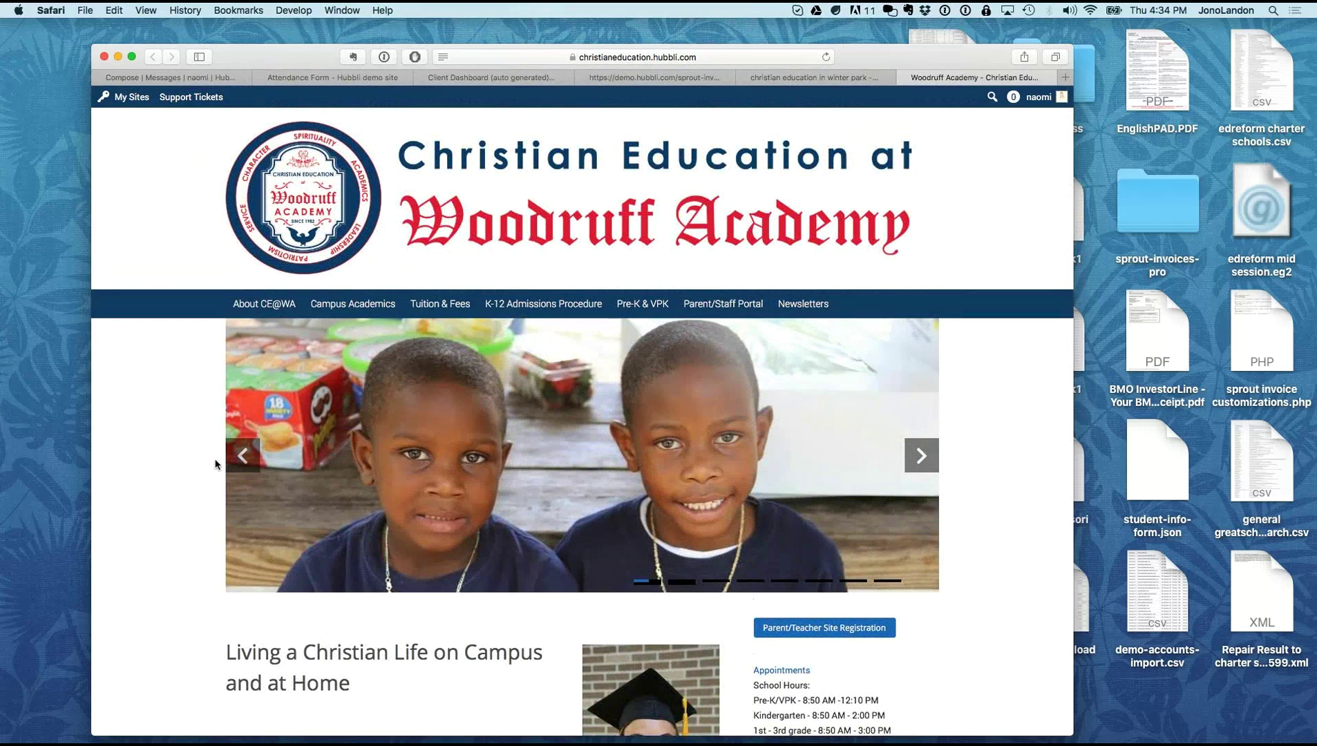
{"action": "scroll", "coordinate": [188, 582], "scroll_direction": "down", "scroll_amount": 4}
{"action": "scroll", "coordinate": [188, 582], "scroll_direction": "down", "scroll_amount": 5}
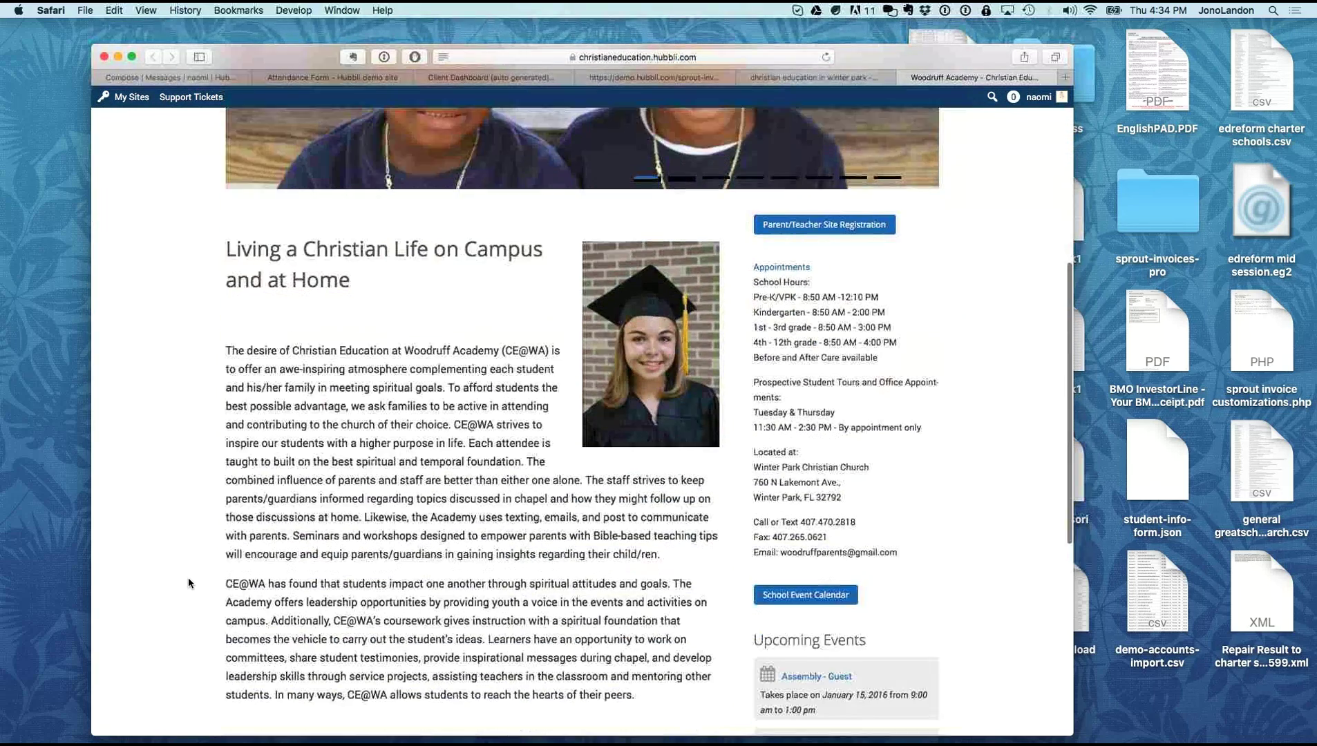
{"action": "scroll", "coordinate": [188, 583], "scroll_direction": "up", "scroll_amount": 9}
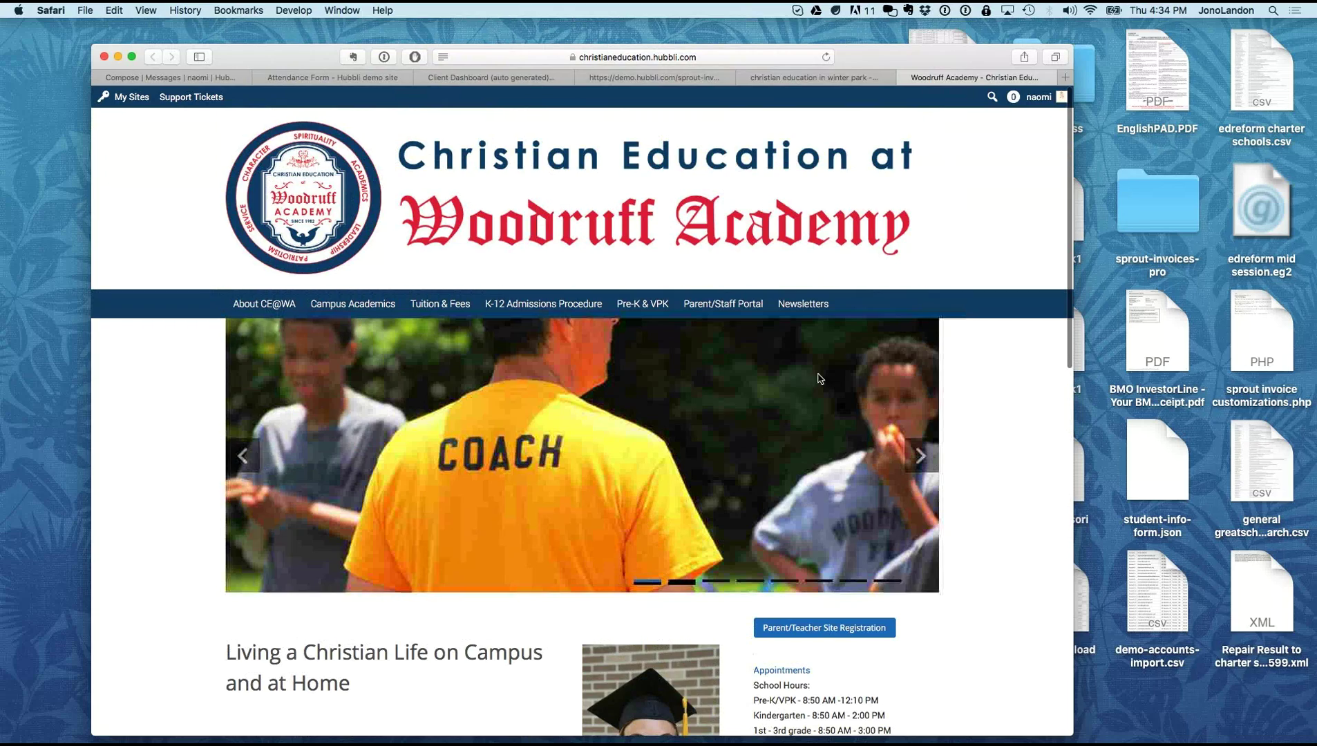
{"action": "scroll", "coordinate": [1003, 509], "scroll_direction": "down", "scroll_amount": 5}
{"action": "scroll", "coordinate": [1002, 505], "scroll_direction": "down", "scroll_amount": 2}
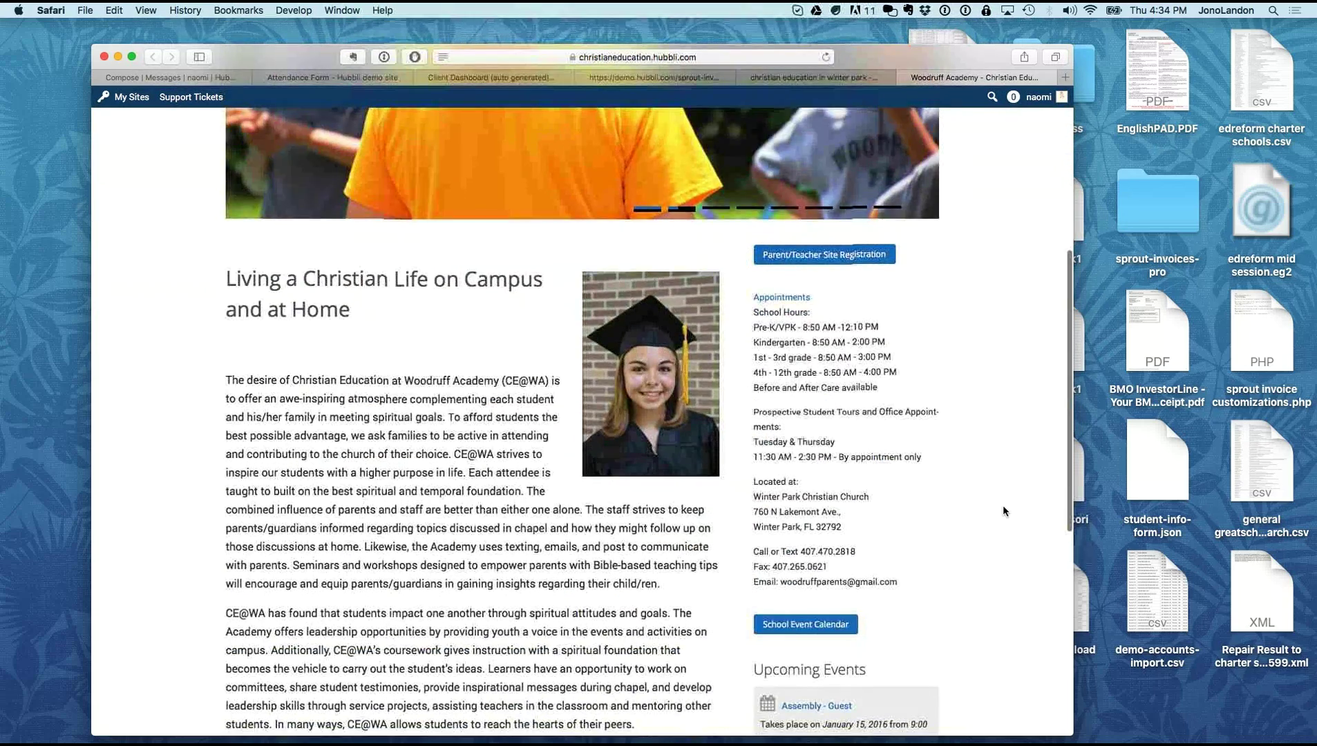
{"action": "scroll", "coordinate": [1002, 505], "scroll_direction": "up", "scroll_amount": 7}
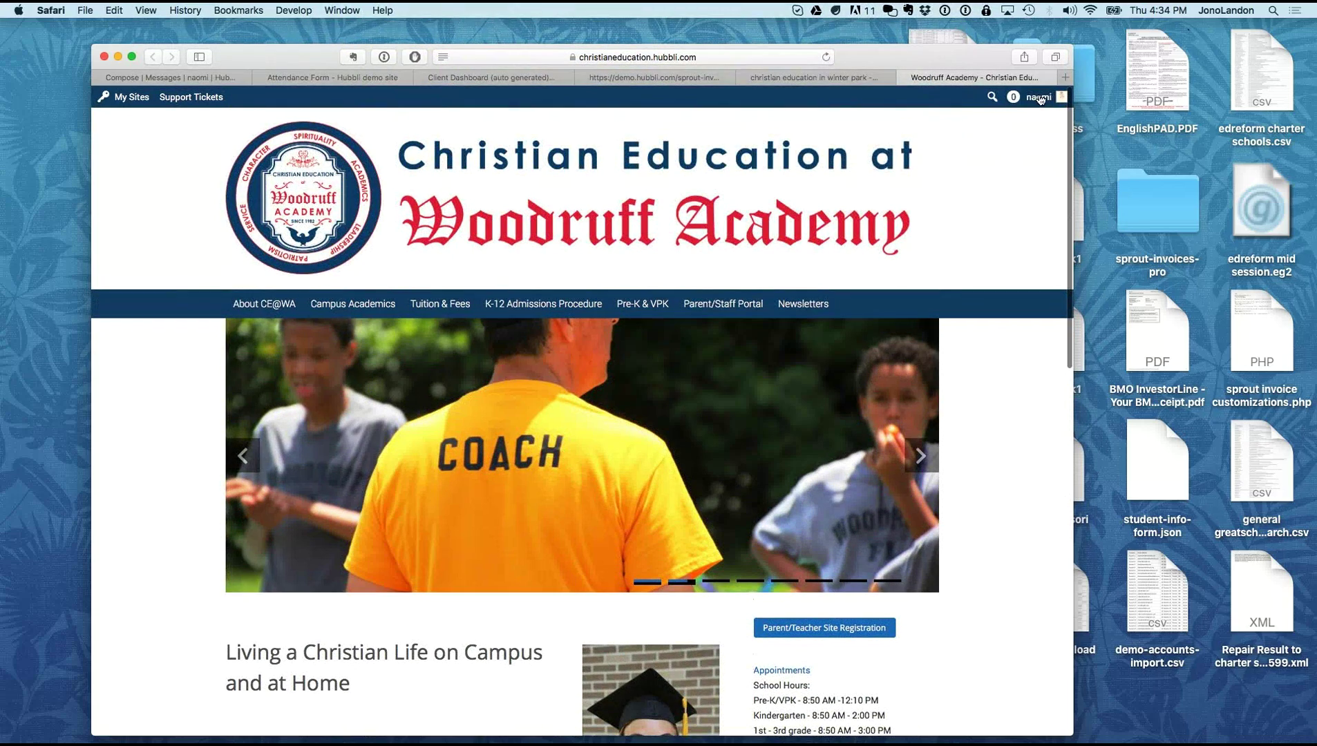
Step: Log out of the Woodruff Academy site and return to its public home page
{"action": "mouse_move", "coordinate": [1039, 96]}
{"action": "left_click", "coordinate": [936, 185]}
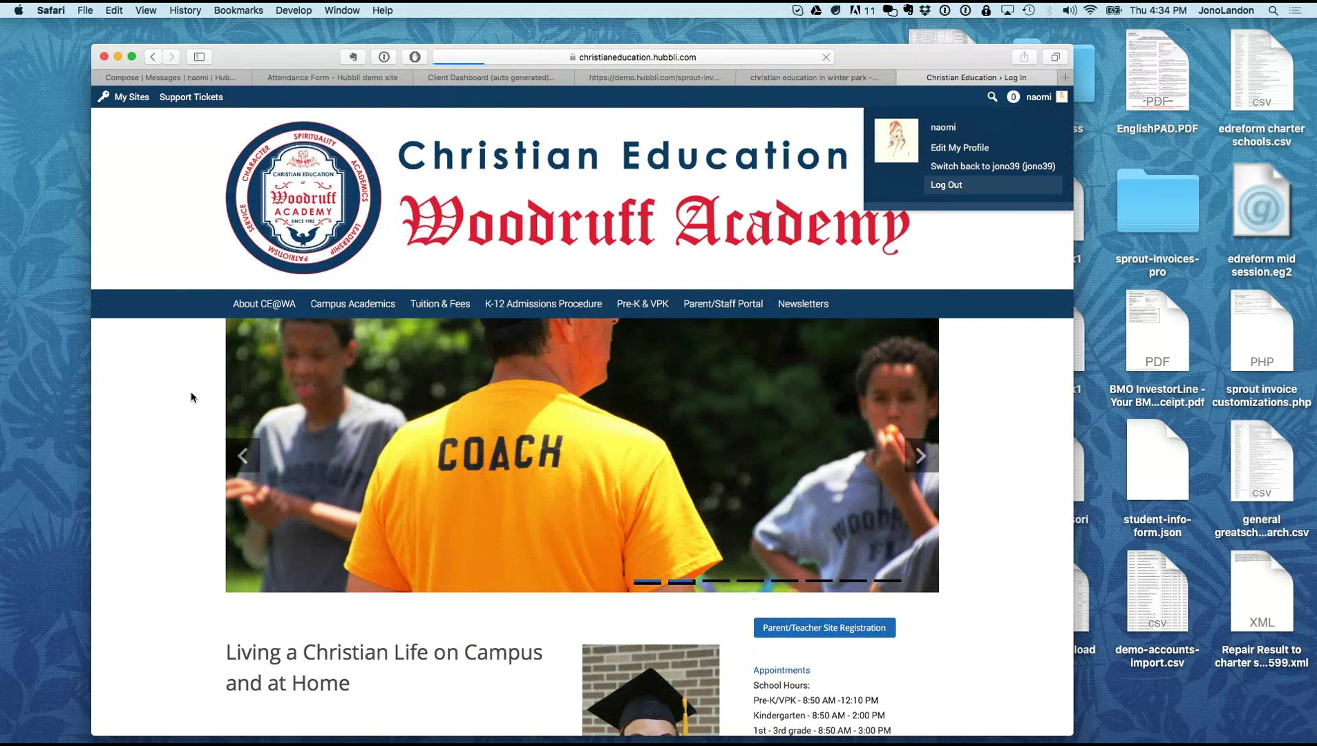
{"action": "key", "text": "super+backslash"}
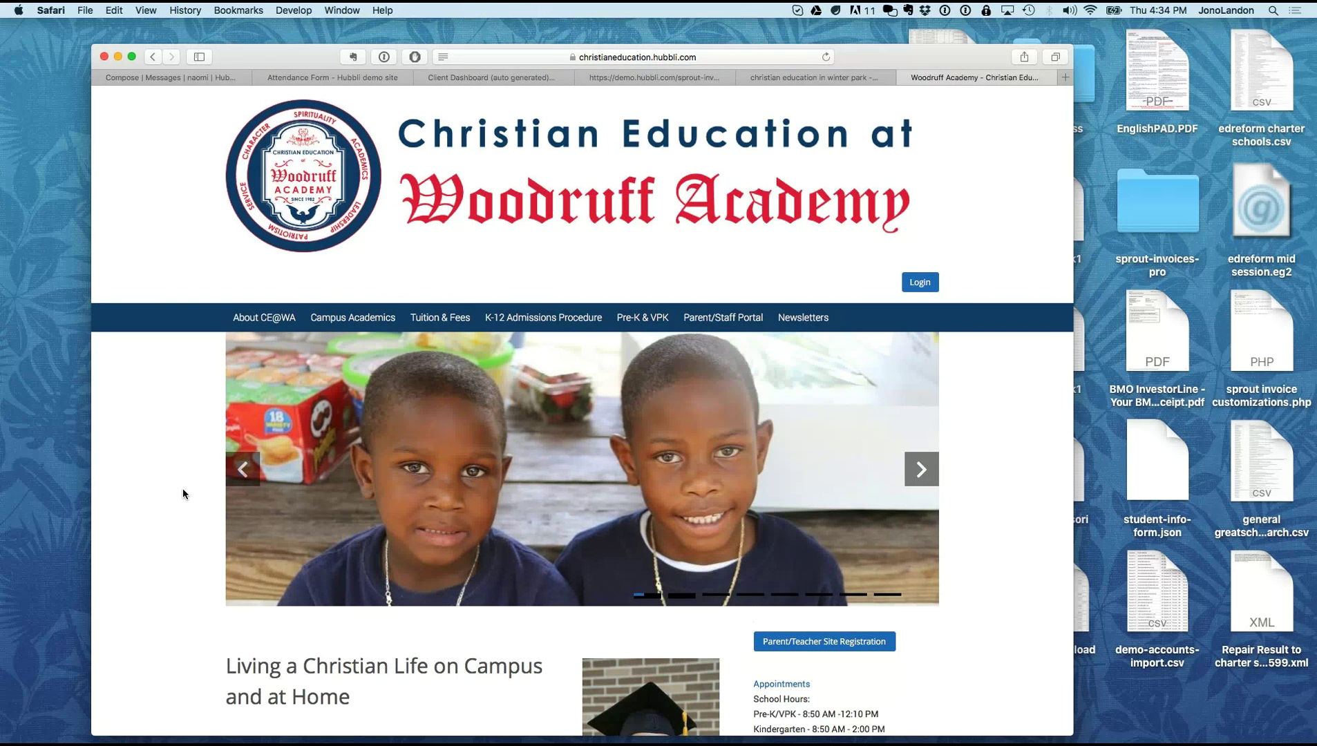
Step: Examine Woodruff Academy's public home page and its navigation submenus, such as Parent/Staff Portal and Campus Academics
{"action": "scroll", "coordinate": [993, 426], "scroll_direction": "down", "scroll_amount": 2}
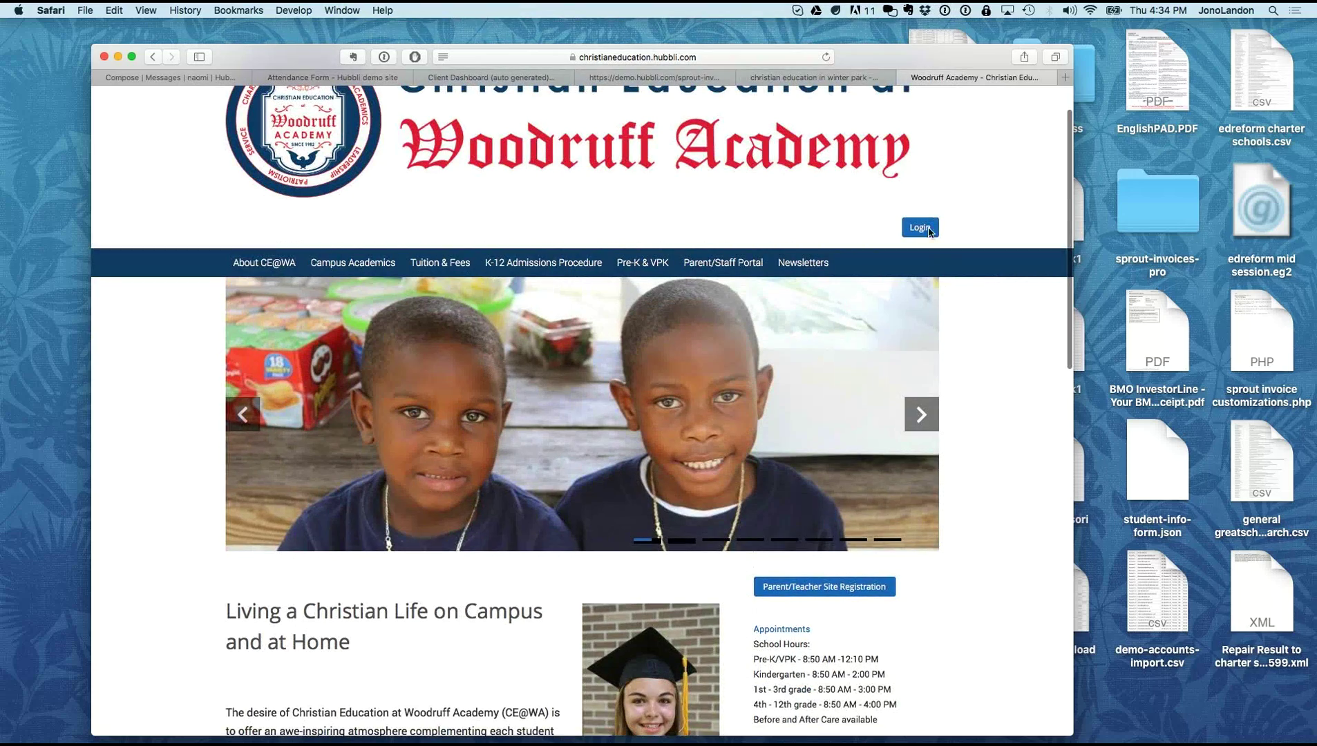
{"action": "scroll", "coordinate": [961, 318], "scroll_direction": "up", "scroll_amount": 2}
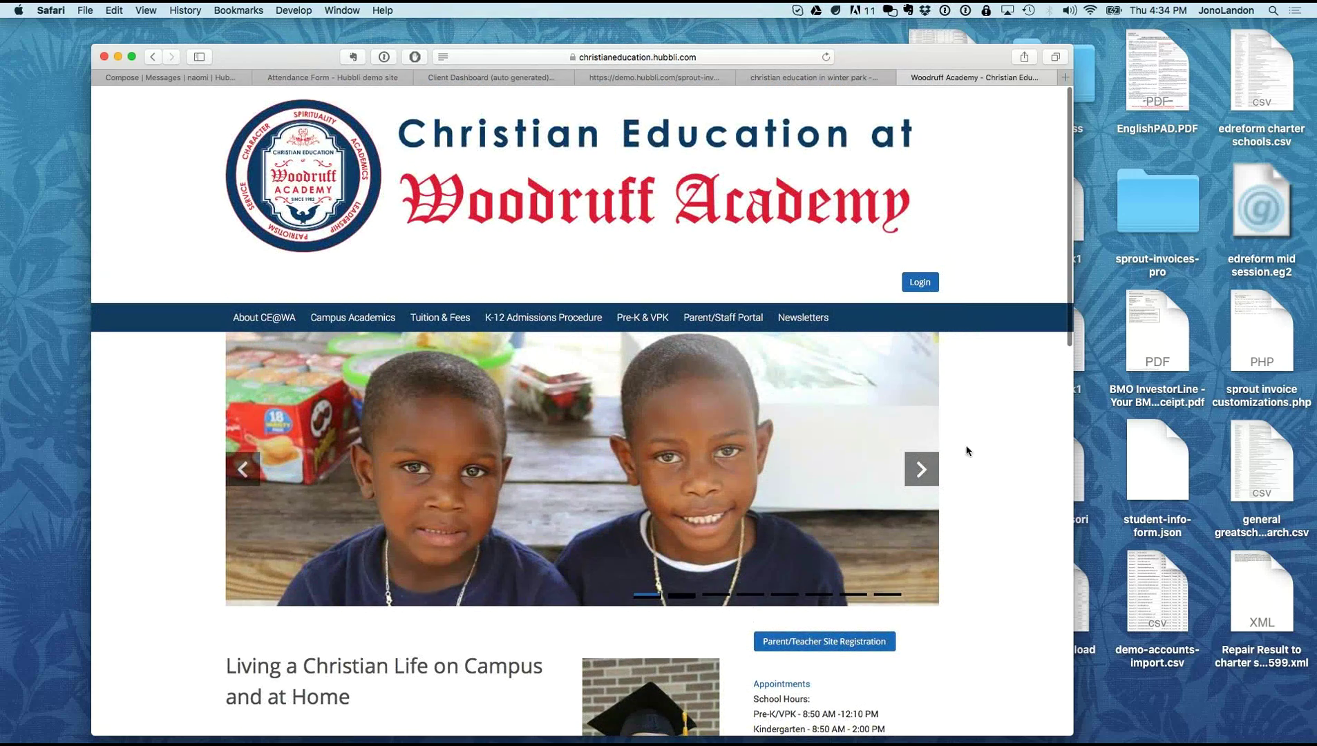
{"action": "scroll", "coordinate": [965, 453], "scroll_direction": "down", "scroll_amount": 4}
{"action": "scroll", "coordinate": [972, 492], "scroll_direction": "up", "scroll_amount": 4}
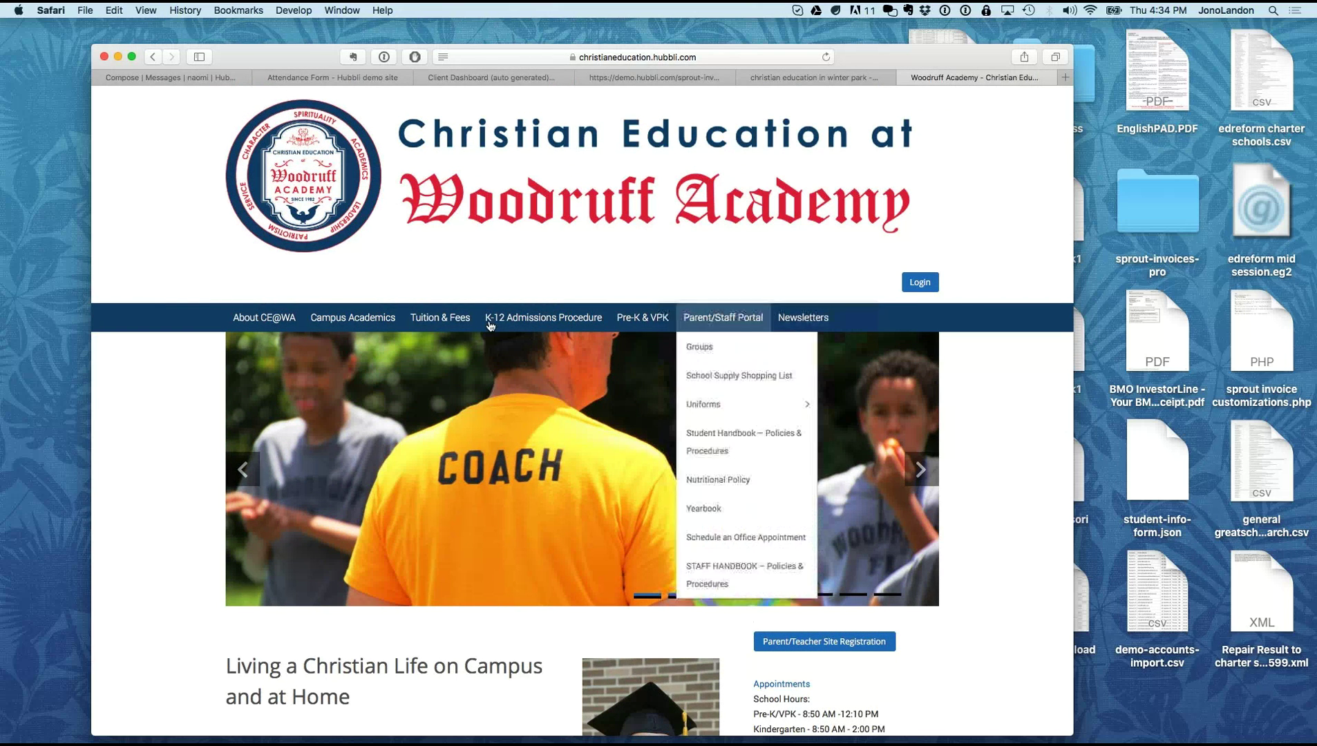
{"action": "mouse_move", "coordinate": [263, 331]}
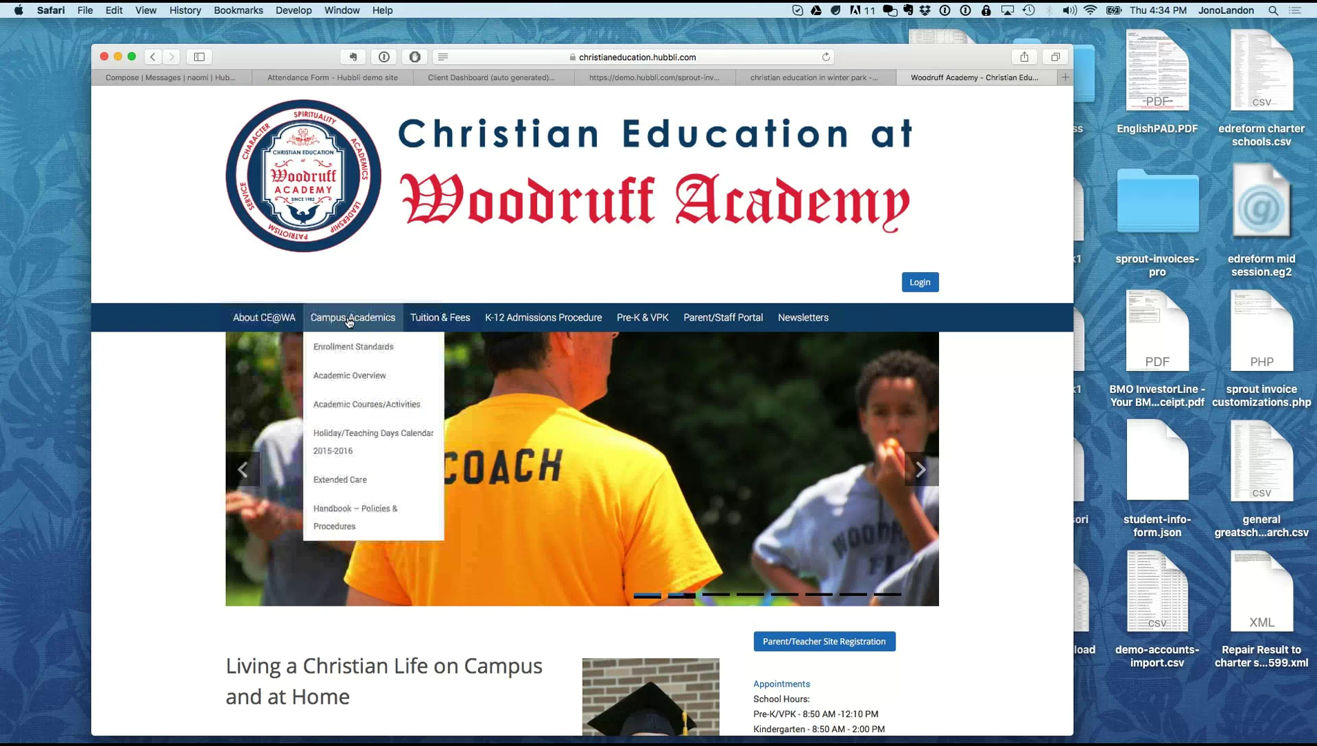
{"action": "scroll", "coordinate": [188, 474], "scroll_direction": "down", "scroll_amount": 5}
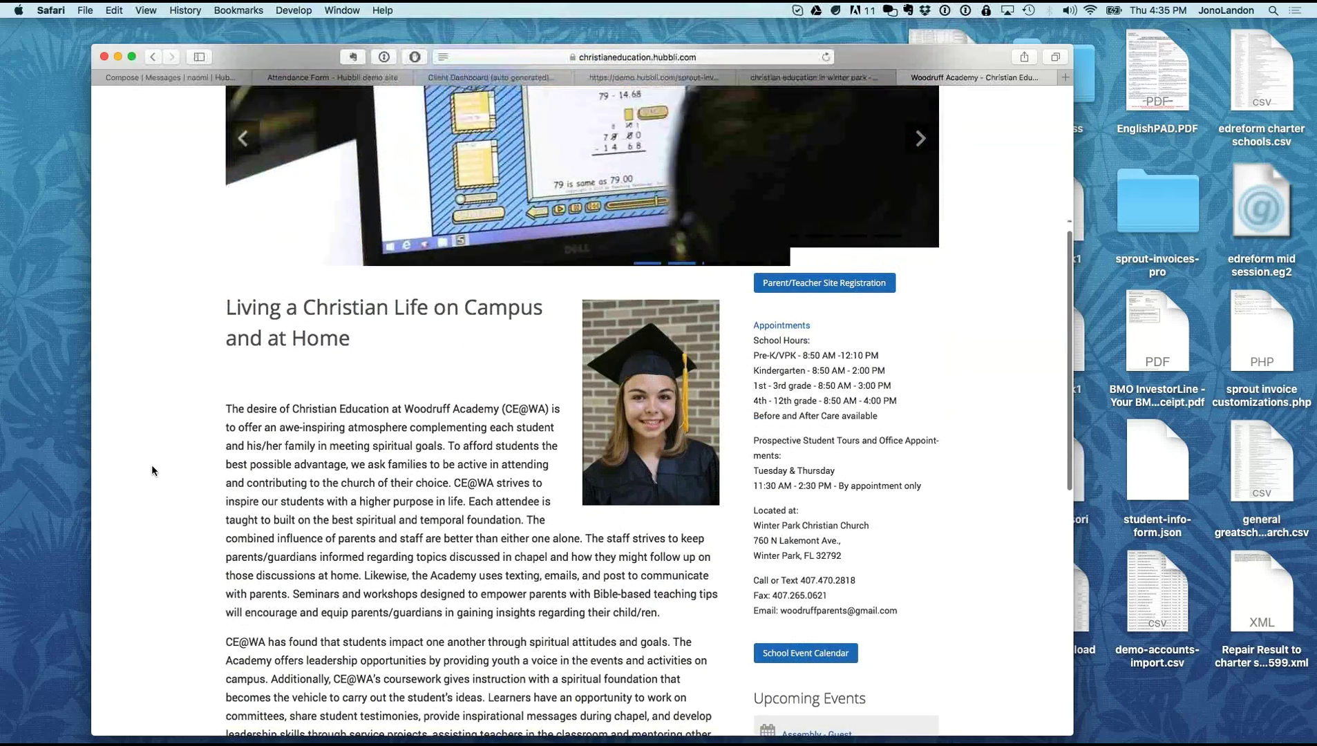
{"action": "scroll", "coordinate": [151, 464], "scroll_direction": "up", "scroll_amount": 5}
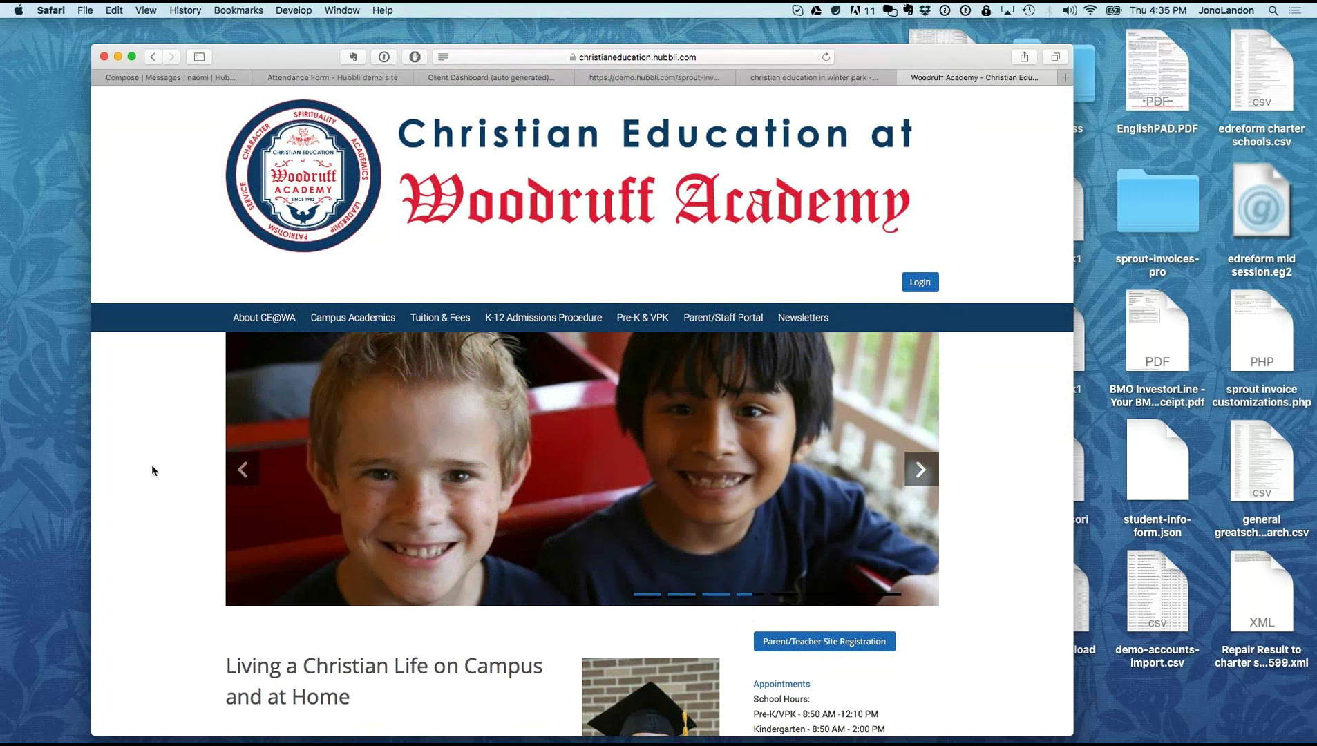
Step: Open bowmanschool.hubbli.com in a new browser tab and look over Bowman School's public home page and navigation items
{"action": "key", "text": "super+t"}
{"action": "type", "text": "bow"}
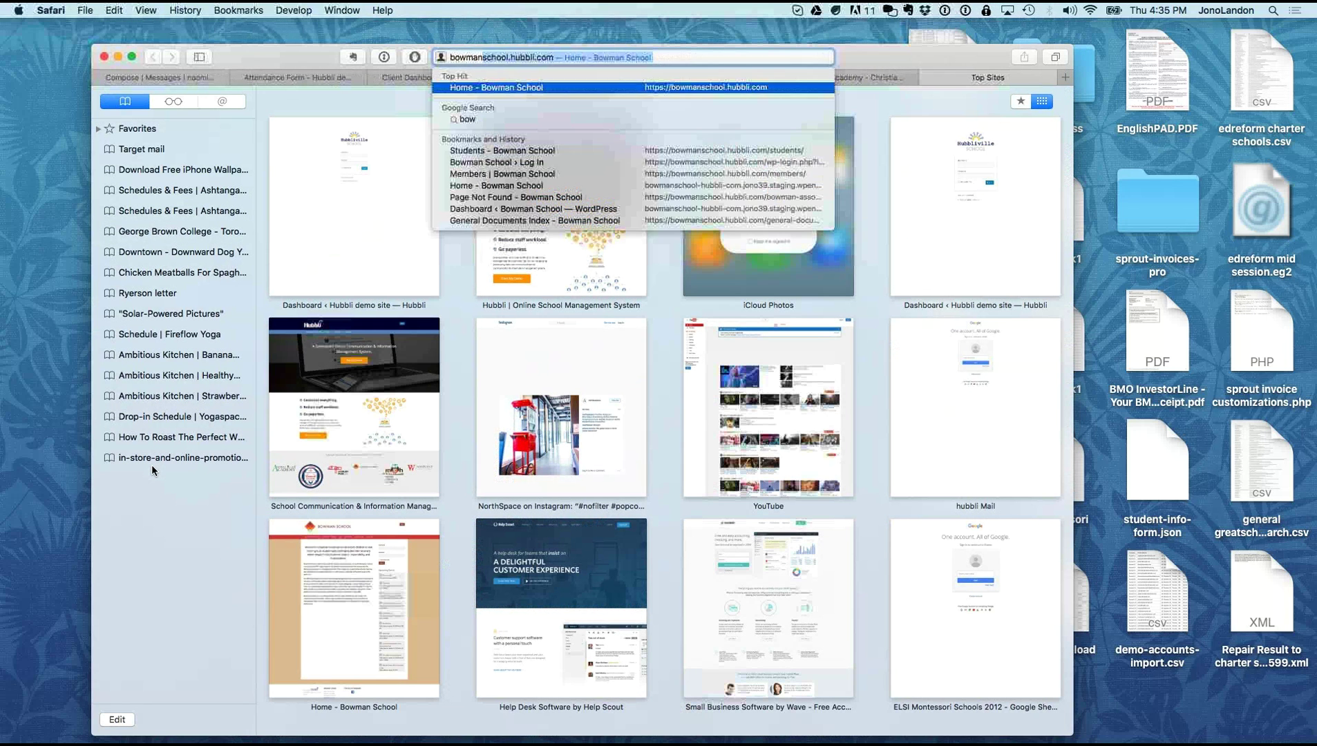
{"action": "key", "text": "Return"}
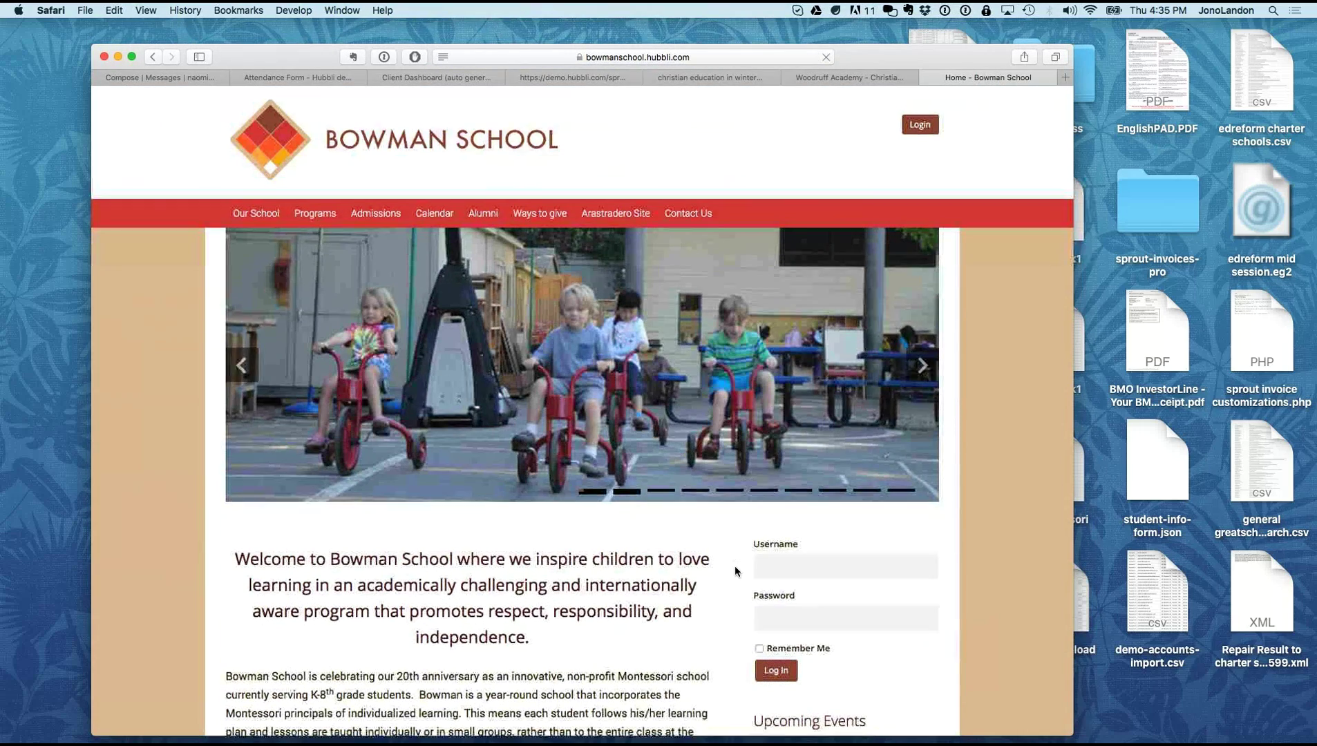
{"action": "scroll", "coordinate": [786, 545], "scroll_direction": "down", "scroll_amount": 1}
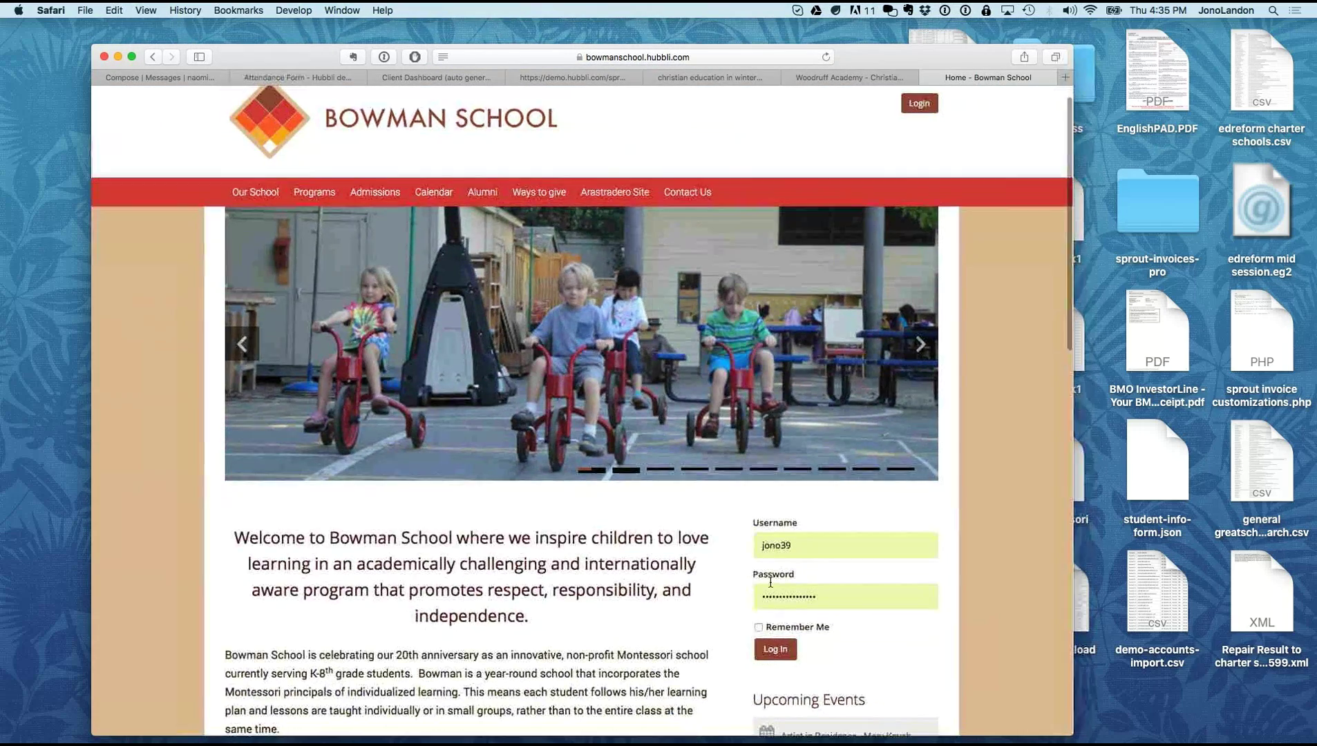
{"action": "scroll", "coordinate": [746, 571], "scroll_direction": "down", "scroll_amount": 3}
{"action": "scroll", "coordinate": [736, 569], "scroll_direction": "up", "scroll_amount": 5}
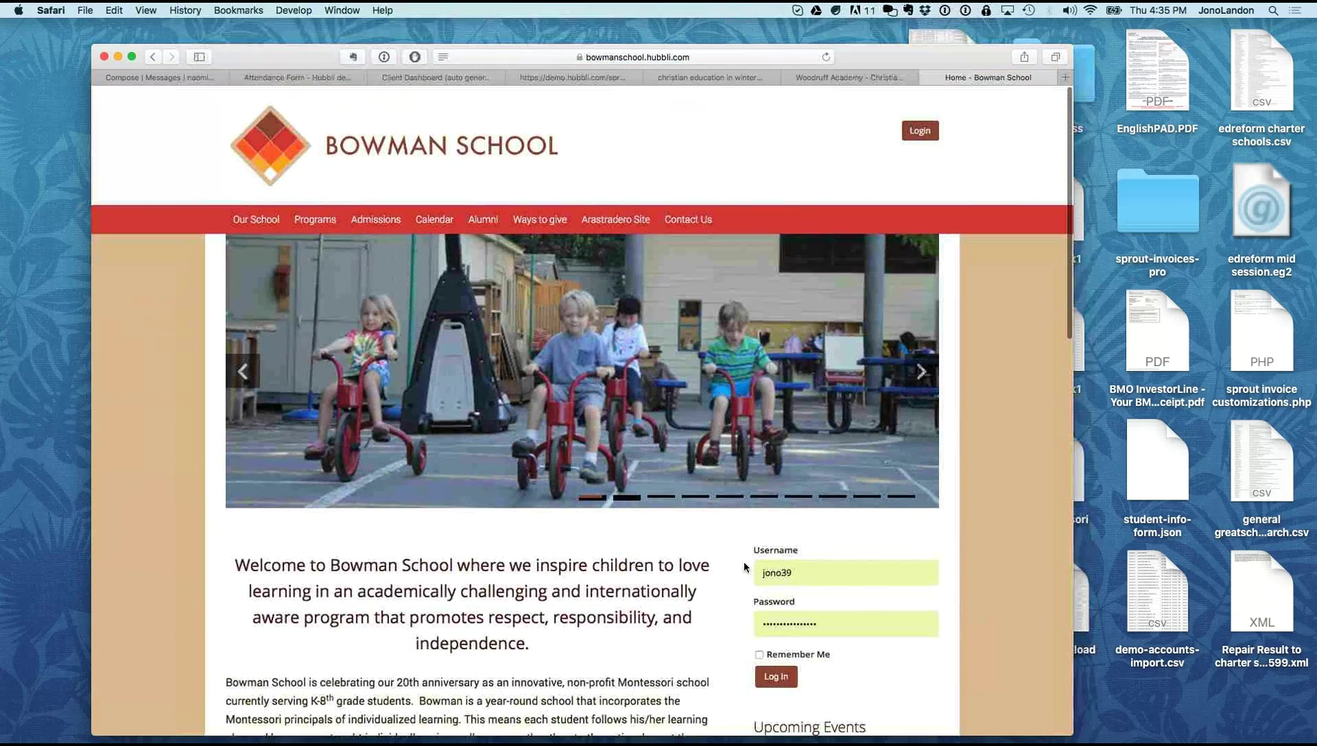
{"action": "scroll", "coordinate": [378, 432], "scroll_direction": "down", "scroll_amount": 5}
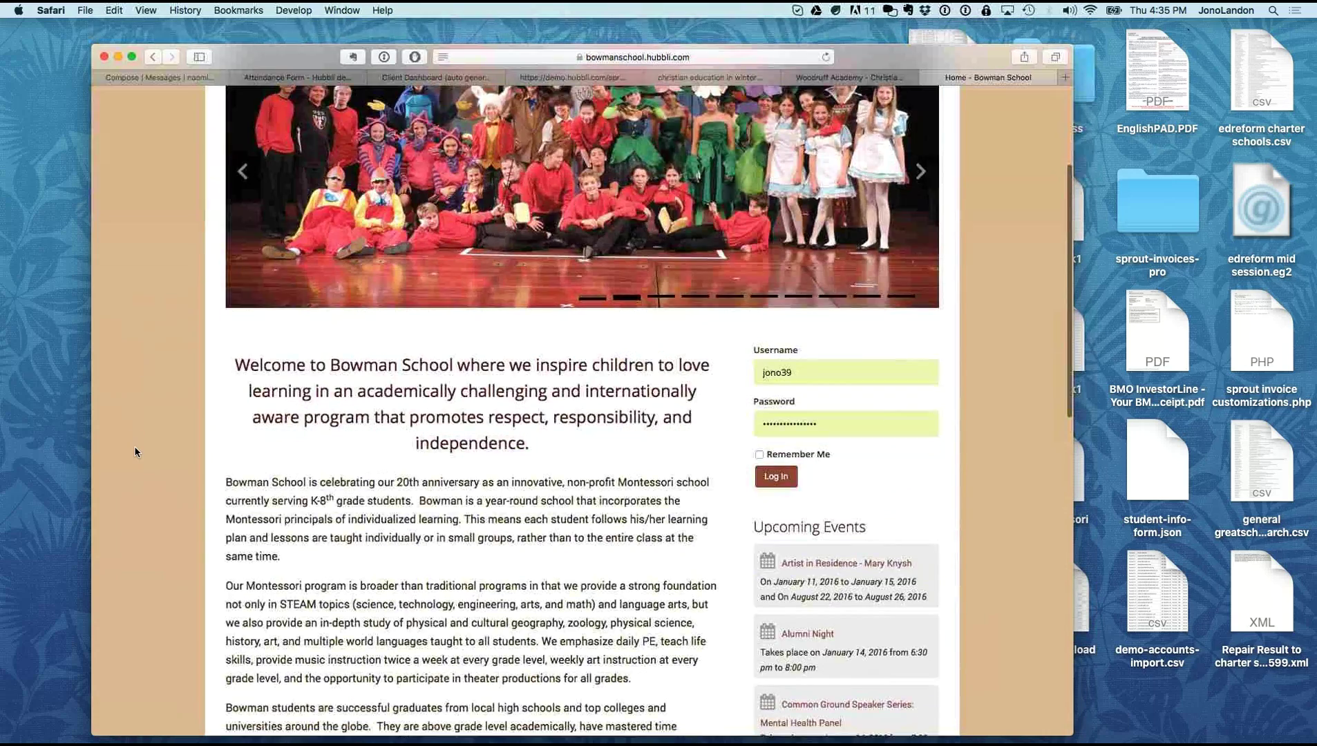
{"action": "scroll", "coordinate": [378, 433], "scroll_direction": "up", "scroll_amount": 5}
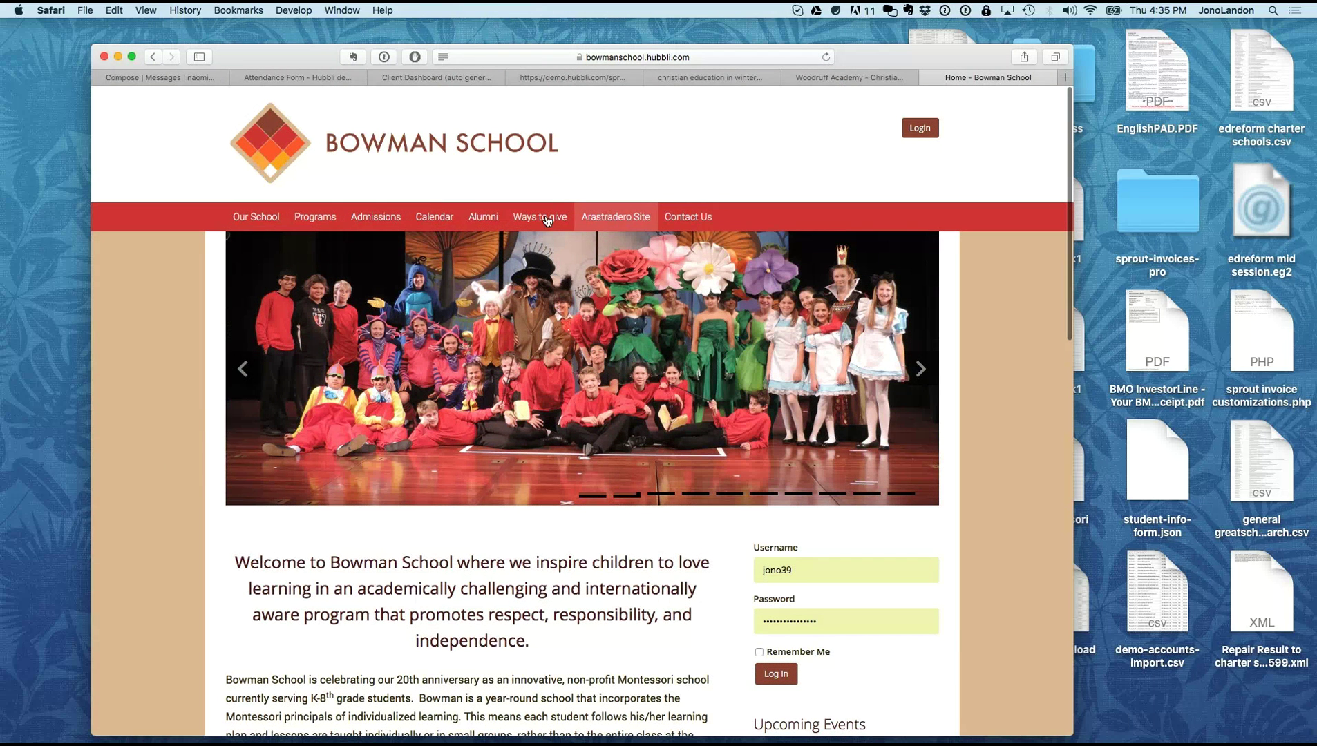
{"action": "mouse_move", "coordinate": [406, 221]}
{"action": "mouse_move", "coordinate": [250, 223]}
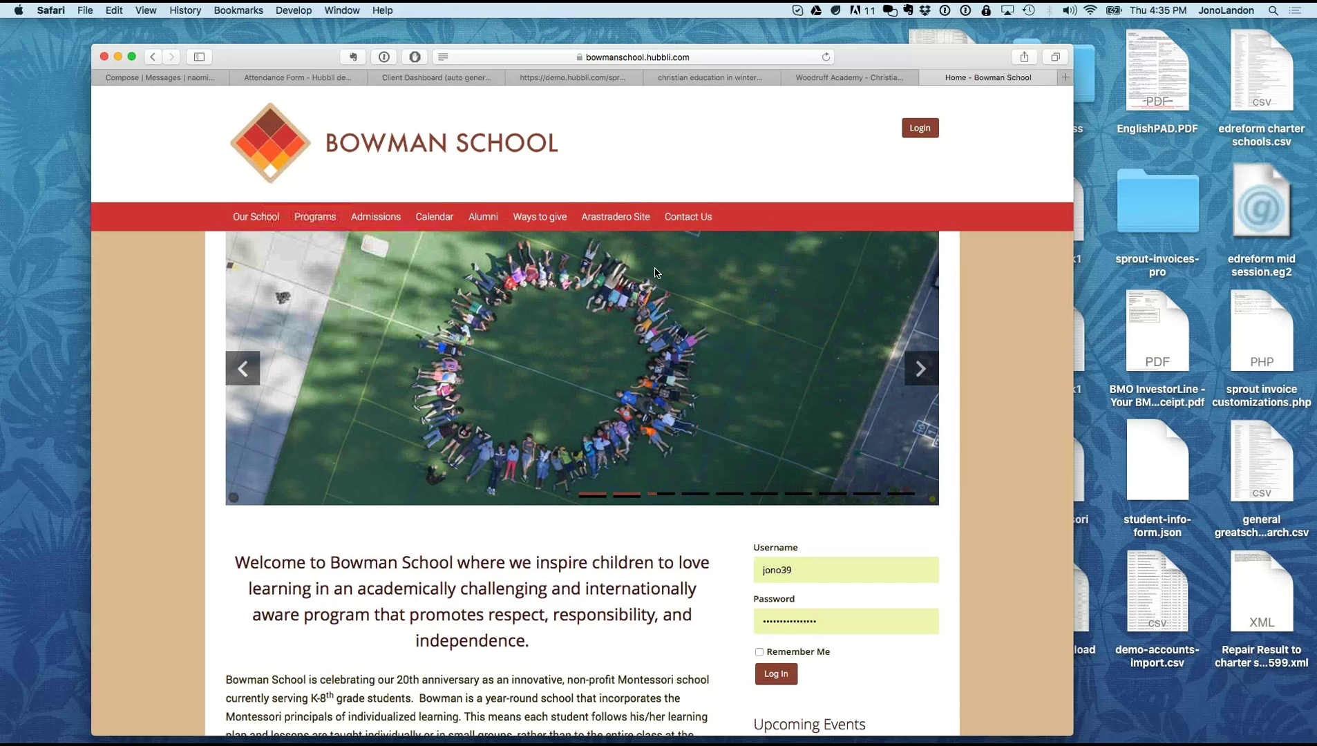
Step: Log in to the Bowman School site with the prefilled credentials and look over the members' navigation items and home page
{"action": "left_click", "coordinate": [792, 676]}
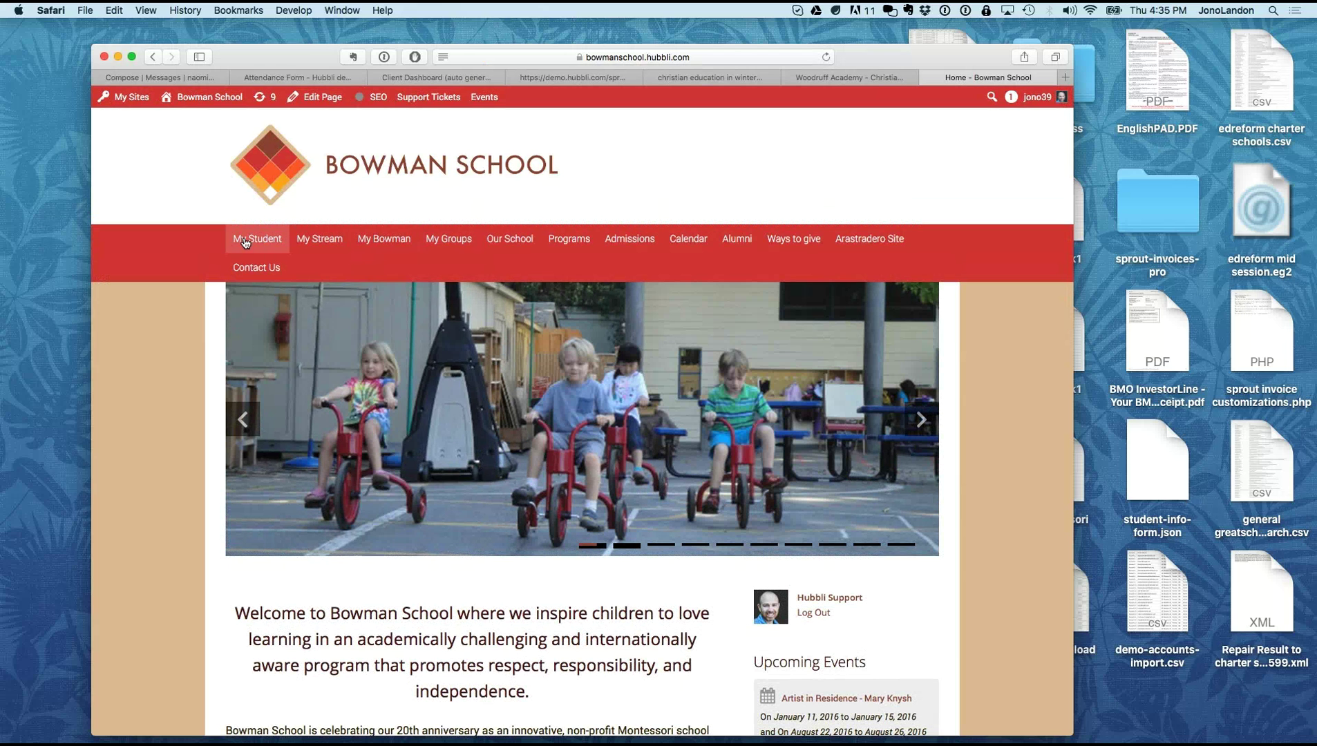
{"action": "mouse_move", "coordinate": [409, 246]}
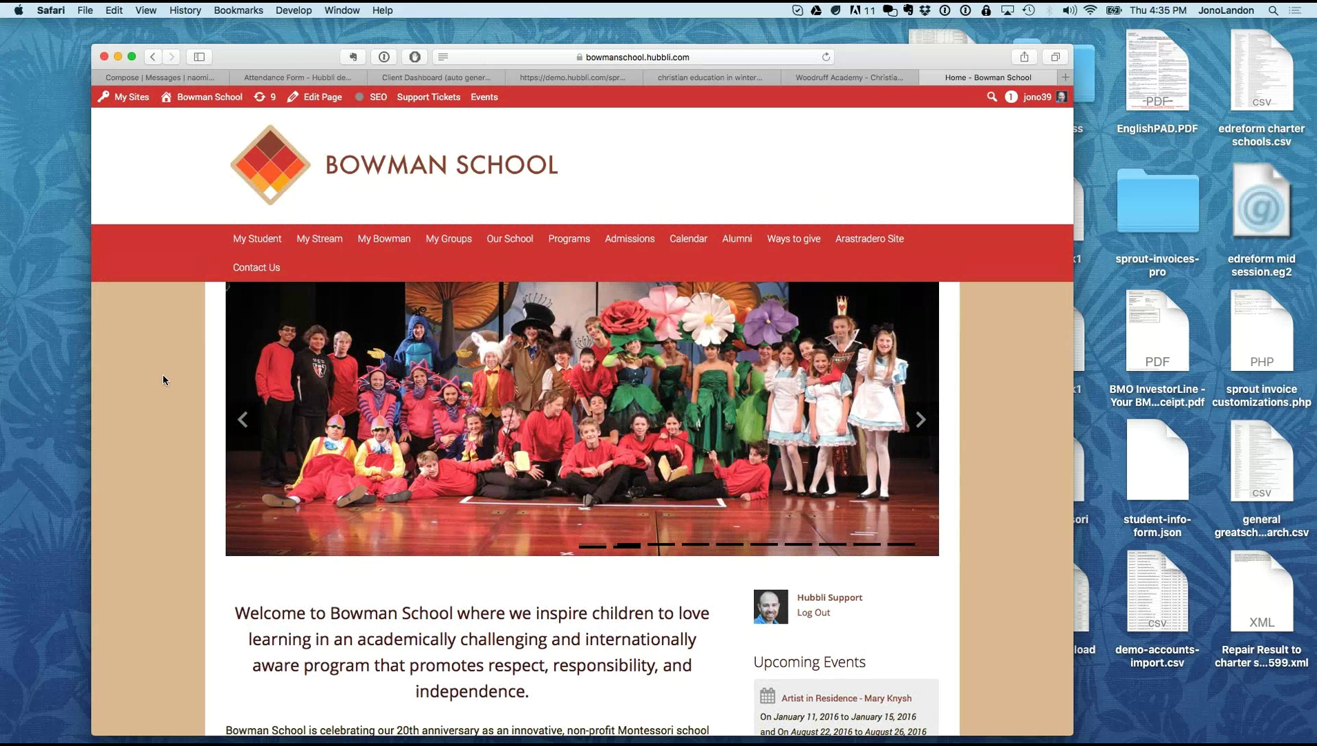
{"action": "scroll", "coordinate": [163, 377], "scroll_direction": "down", "scroll_amount": 5}
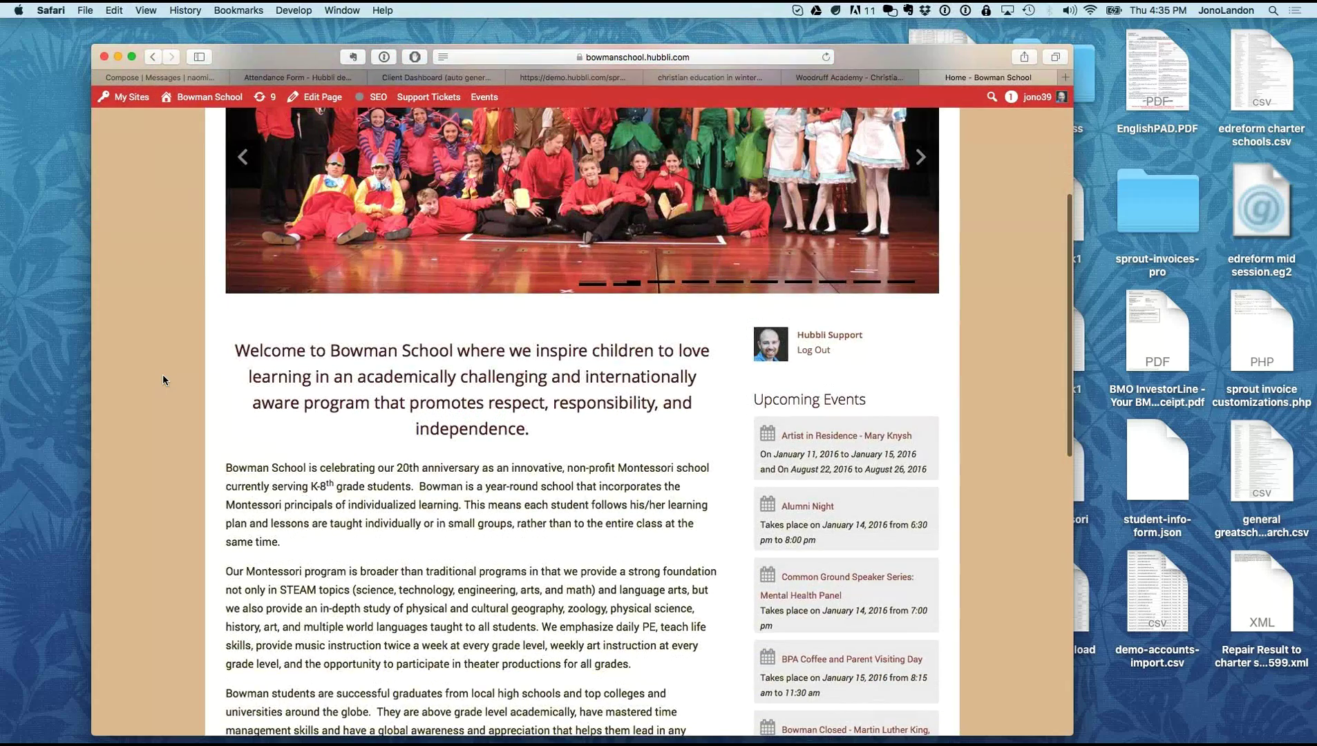
{"action": "scroll", "coordinate": [163, 379], "scroll_direction": "up", "scroll_amount": 3}
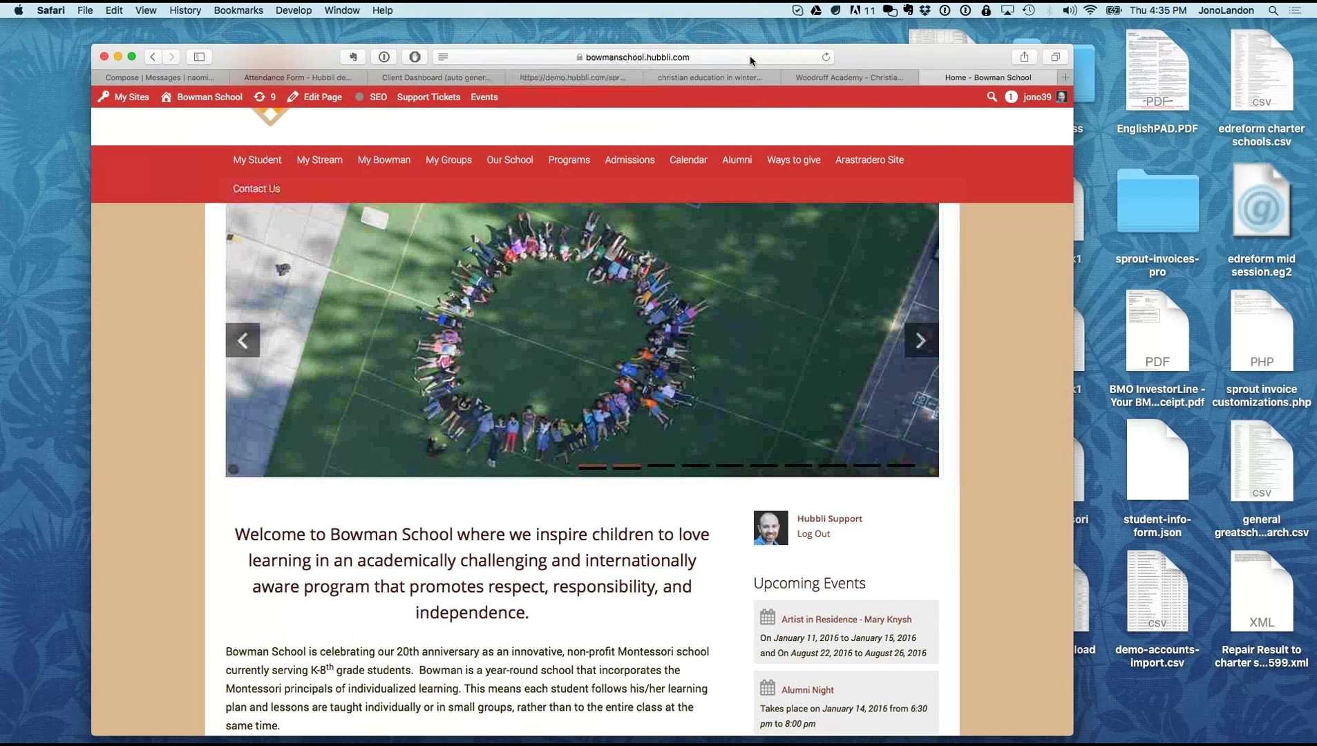
Step: Return to the Hubbli demo site's Client Dashboard browser tab and open the Hubbliville School front page
{"action": "left_click", "coordinate": [574, 77]}
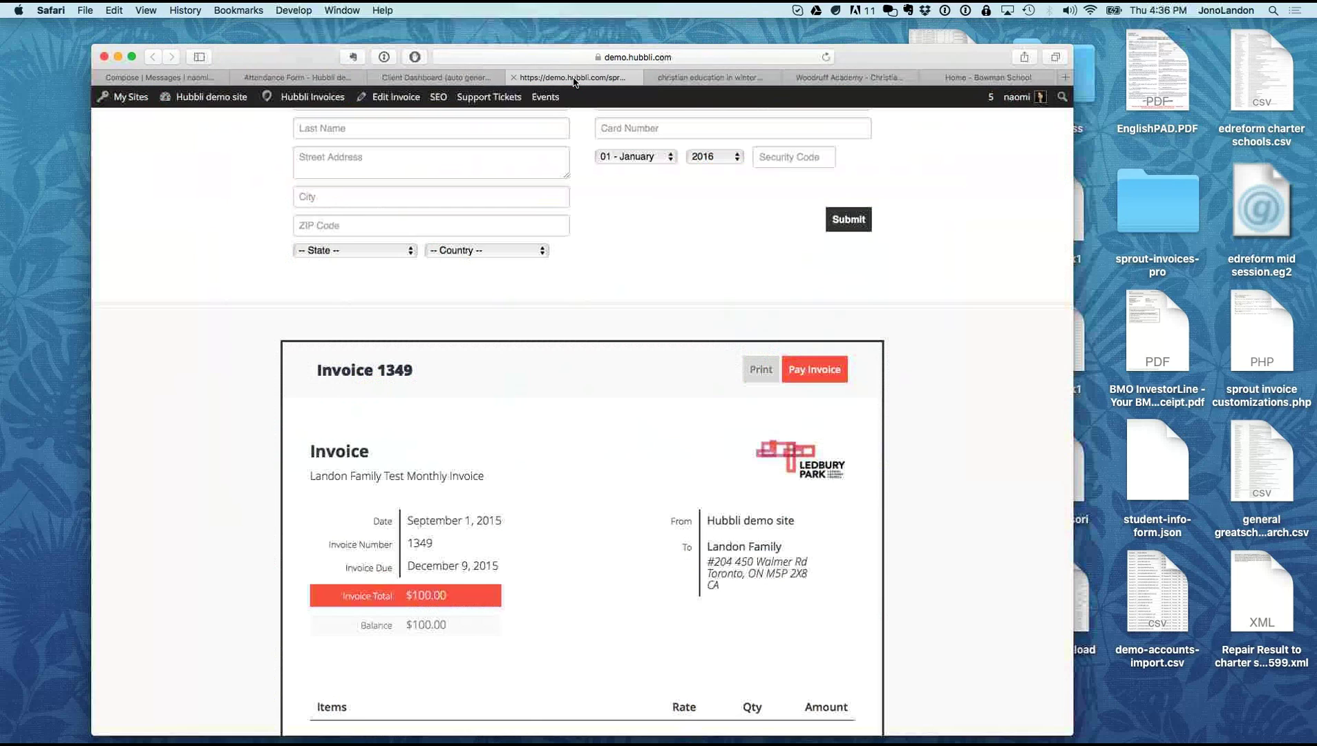
{"action": "left_click", "coordinate": [424, 79]}
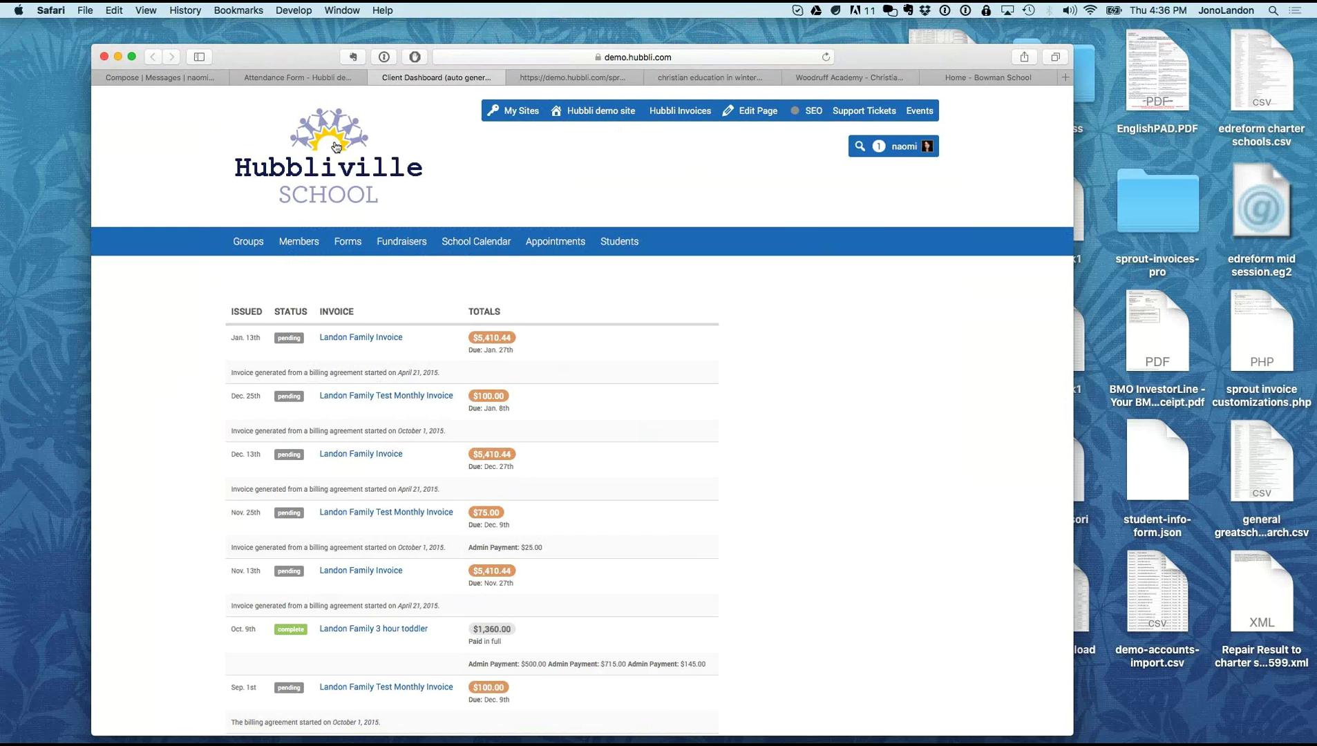
{"action": "left_click", "coordinate": [335, 145]}
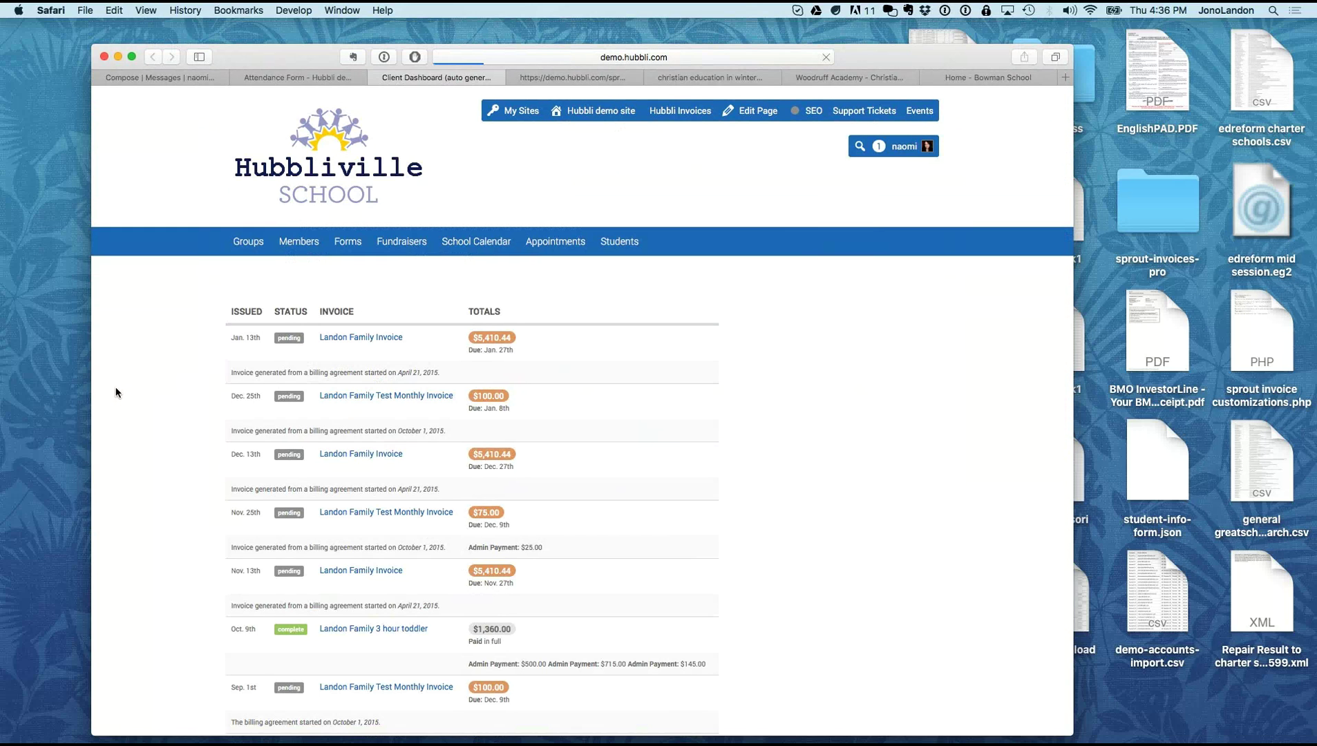